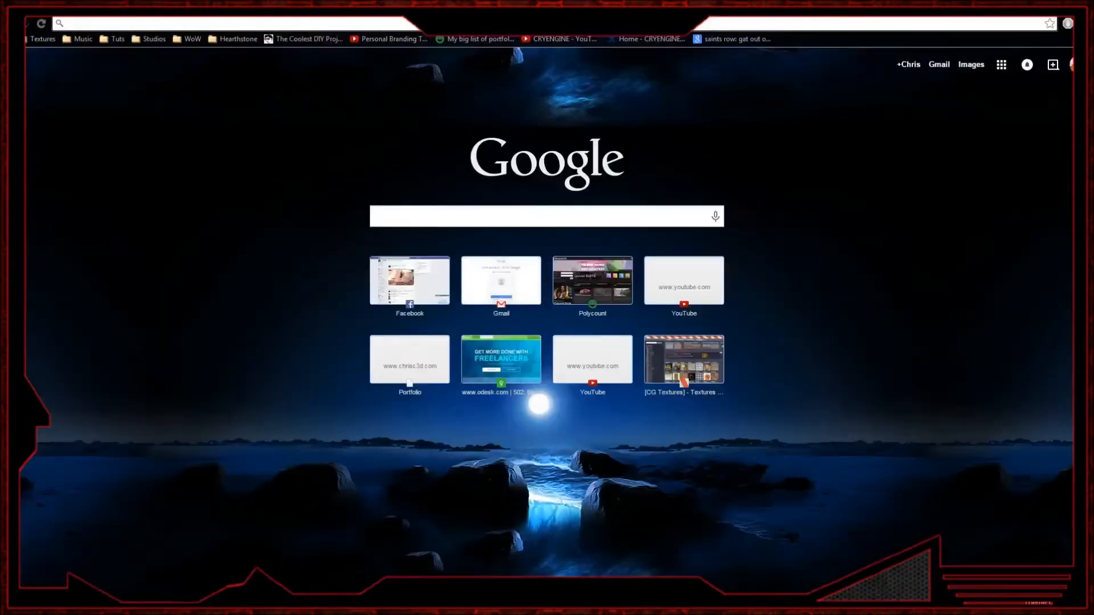
- Search the web for "chocolate rain"
{"action": "type", "text": "chocolate rain"}
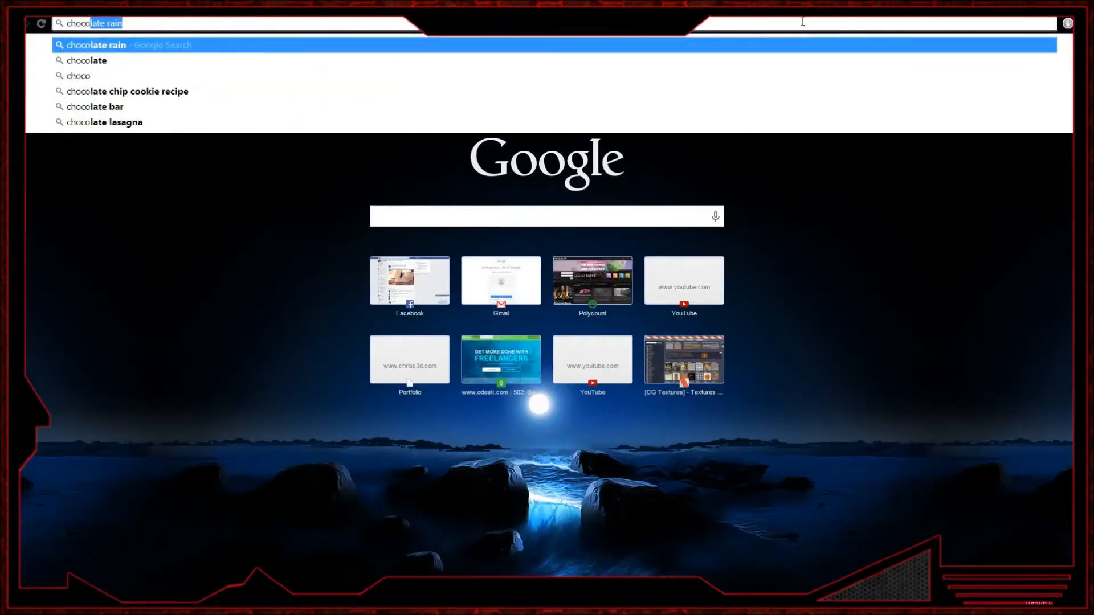
{"action": "key", "text": "Return"}
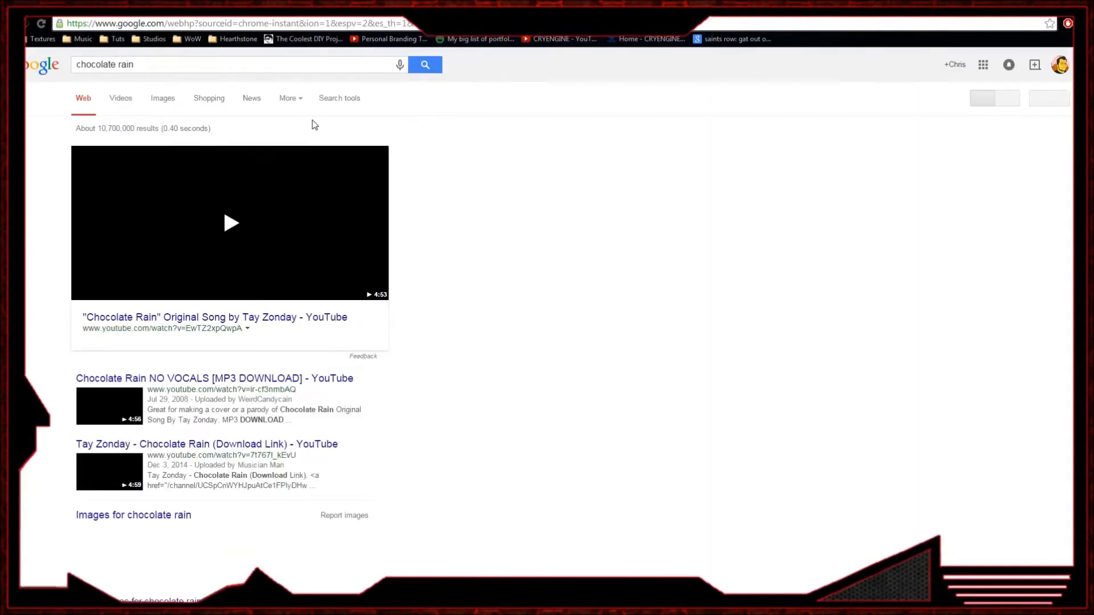
- Change the search query to "chocolate buddy" and switch to the image results
{"action": "left_click", "coordinate": [158, 64]}
{"action": "key", "text": "BackSpace"}
{"action": "key", "text": "BackSpace"}
{"action": "key", "text": "BackSpace"}
{"action": "key", "text": "BackSpace"}
{"action": "key", "text": "BackSpace"}
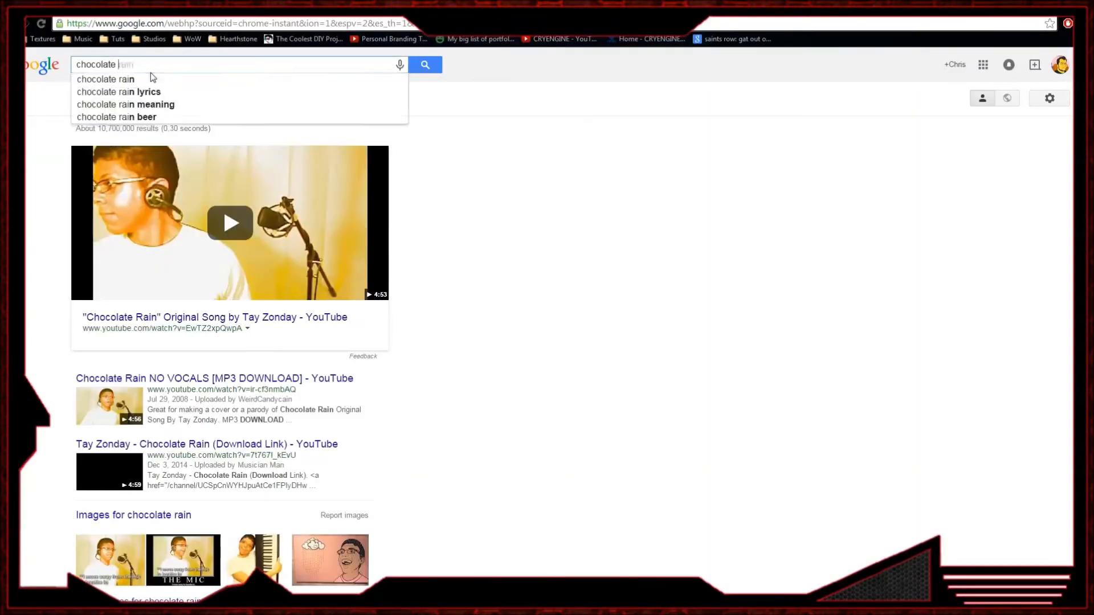
{"action": "type", "text": "bun"}
{"action": "key", "text": "BackSpace"}
{"action": "key", "text": "BackSpace"}
{"action": "key", "text": "BackSpace"}
{"action": "key", "text": "BackSpace"}
{"action": "type", "text": "e buddy"}
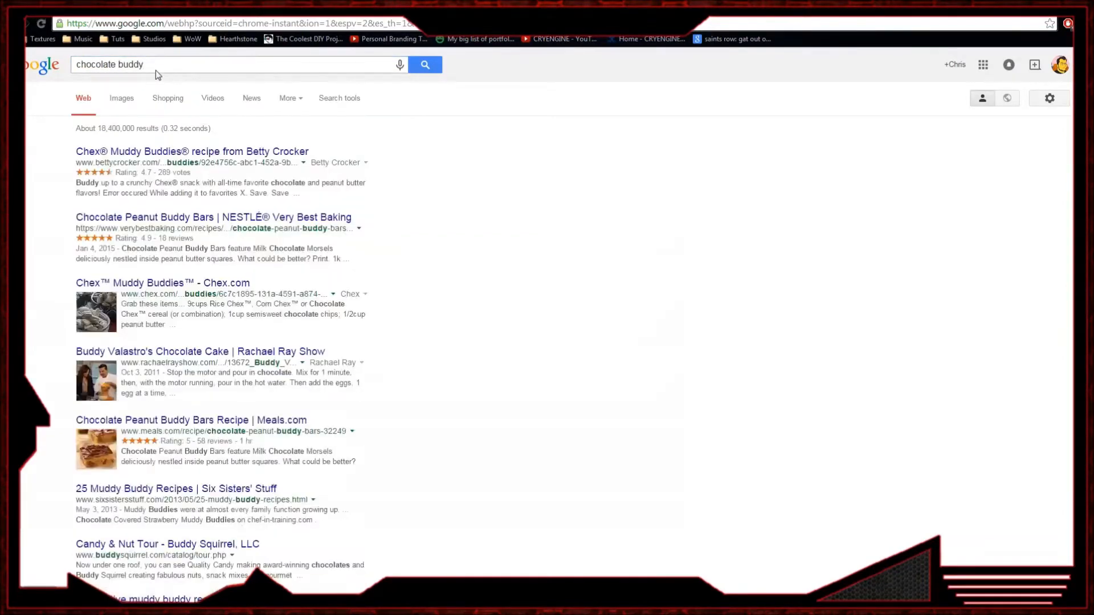
{"action": "left_click", "coordinate": [132, 102]}
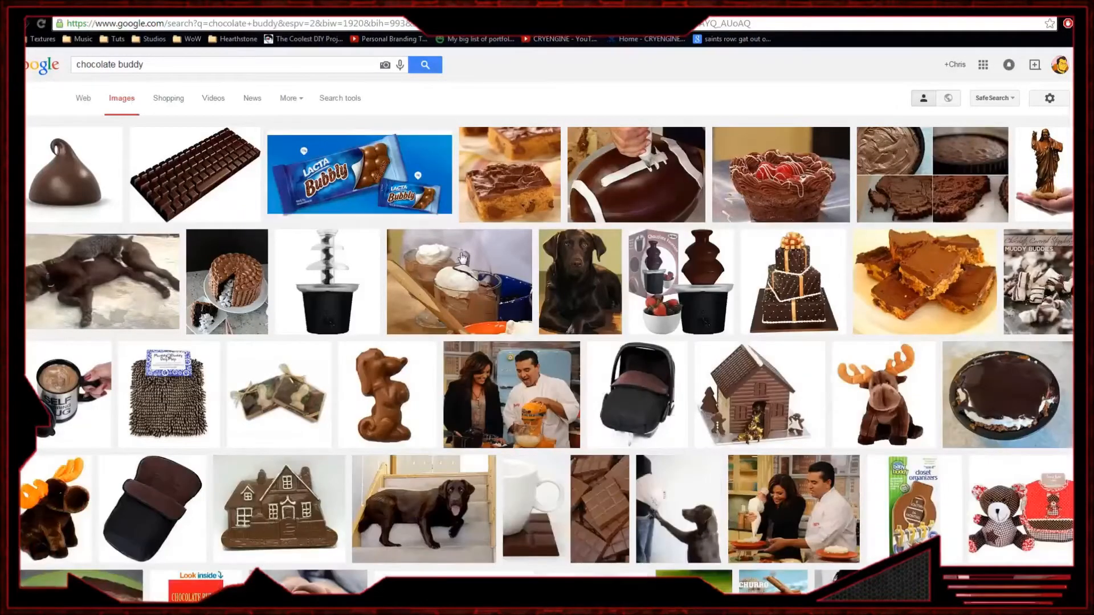
- Refine the image search to "wrapped chocolate buddy" and look through the results
{"action": "left_click", "coordinate": [80, 64]}
{"action": "type", "text": "wrapped"}
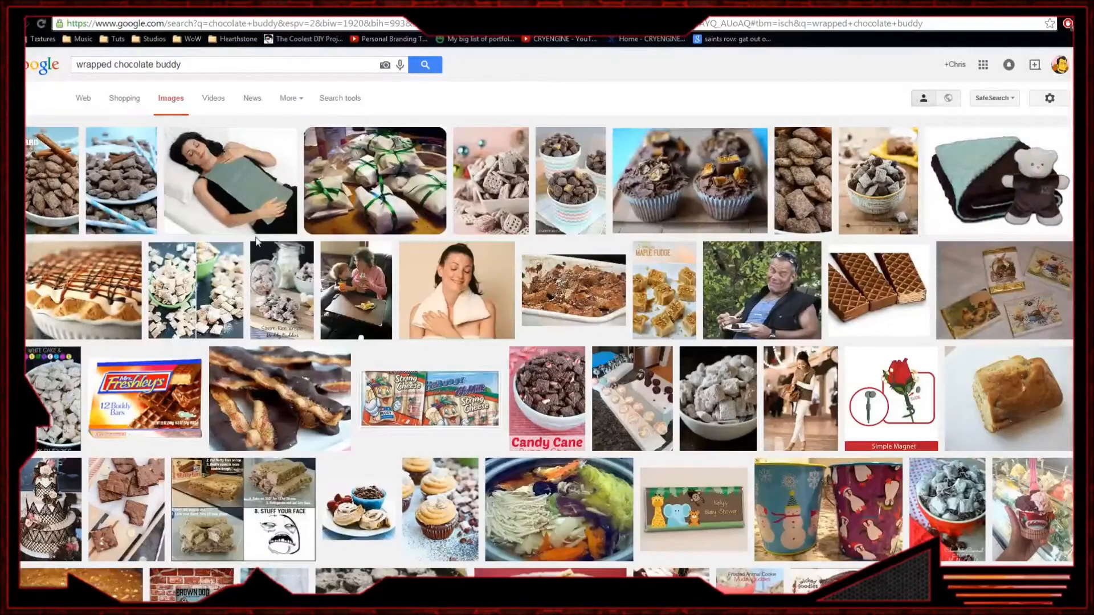
{"action": "scroll", "coordinate": [256, 242], "scroll_direction": "down", "scroll_amount": 15}
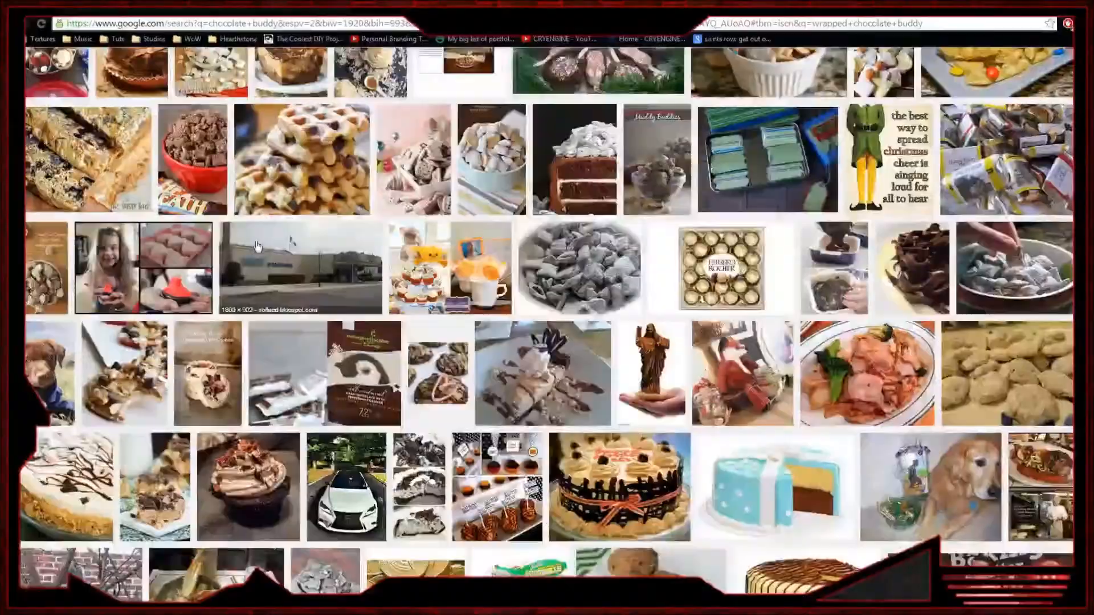
{"action": "scroll", "coordinate": [257, 246], "scroll_direction": "down", "scroll_amount": 8}
{"action": "scroll", "coordinate": [256, 245], "scroll_direction": "up", "scroll_amount": 20}
- Extend the image search to "wrapped chocolate buddy candy" and examine the results for a foil-wrapped chocolate figure
{"action": "left_click", "coordinate": [201, 65]}
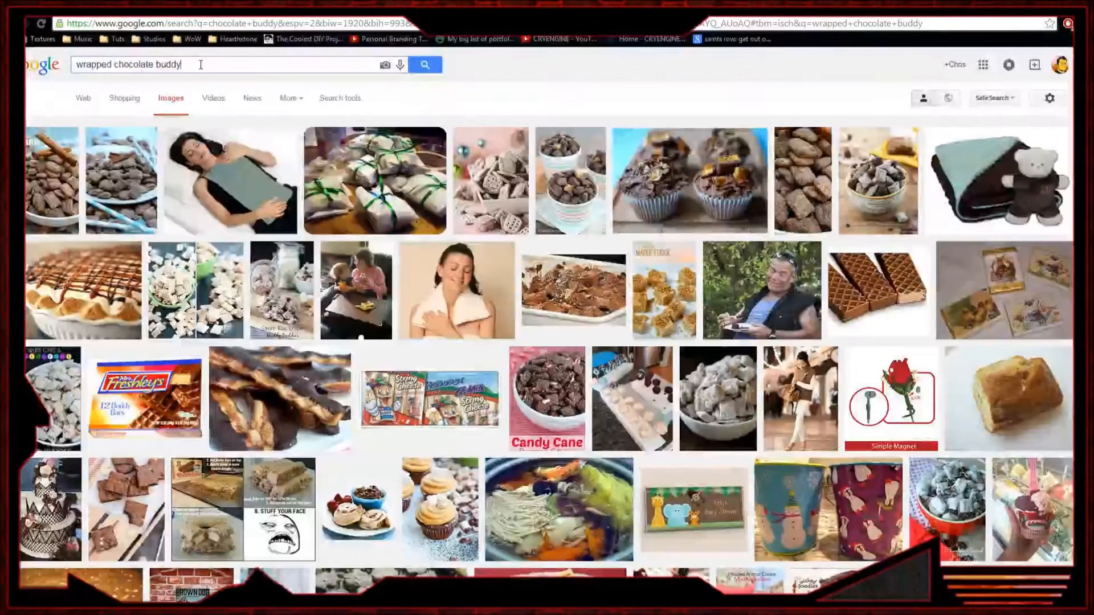
{"action": "type", "text": "candy"}
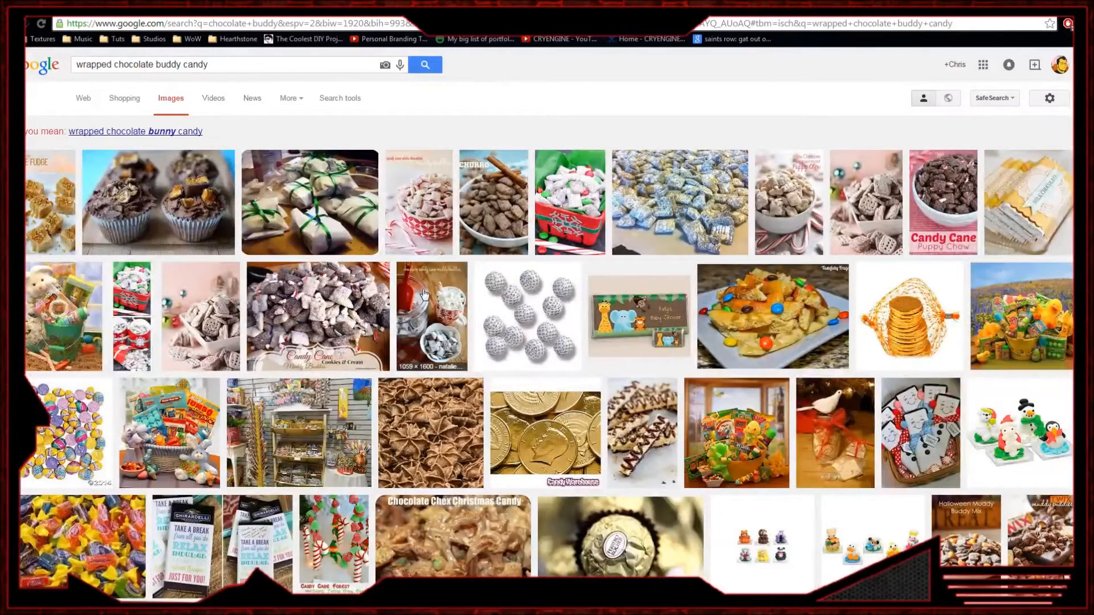
{"action": "scroll", "coordinate": [421, 308], "scroll_direction": "down", "scroll_amount": 8}
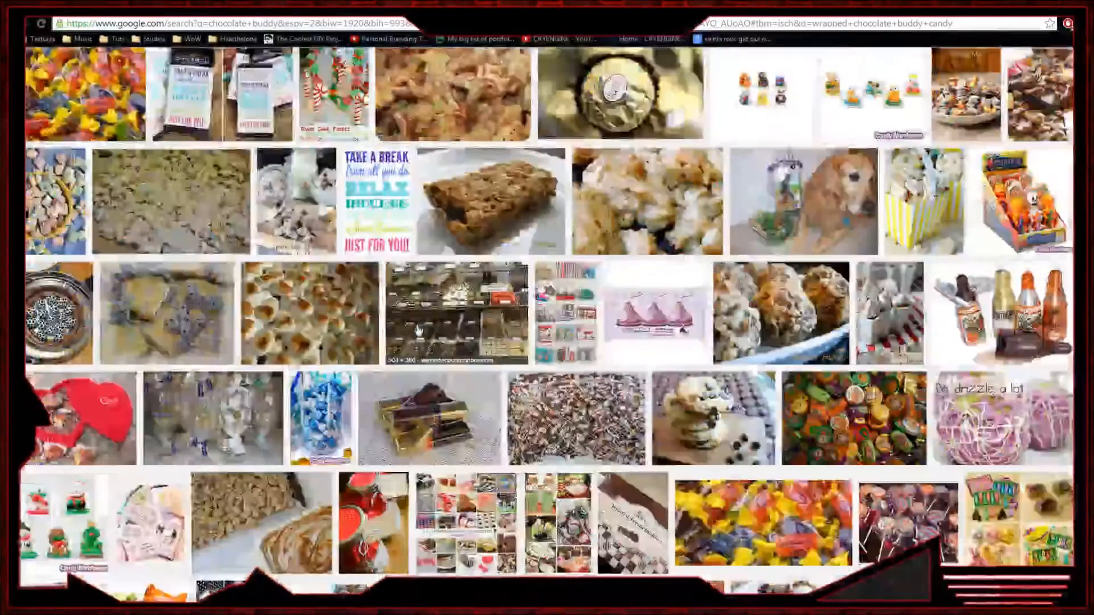
{"action": "scroll", "coordinate": [444, 329], "scroll_direction": "down", "scroll_amount": 4}
{"action": "scroll", "coordinate": [496, 325], "scroll_direction": "down", "scroll_amount": 8}
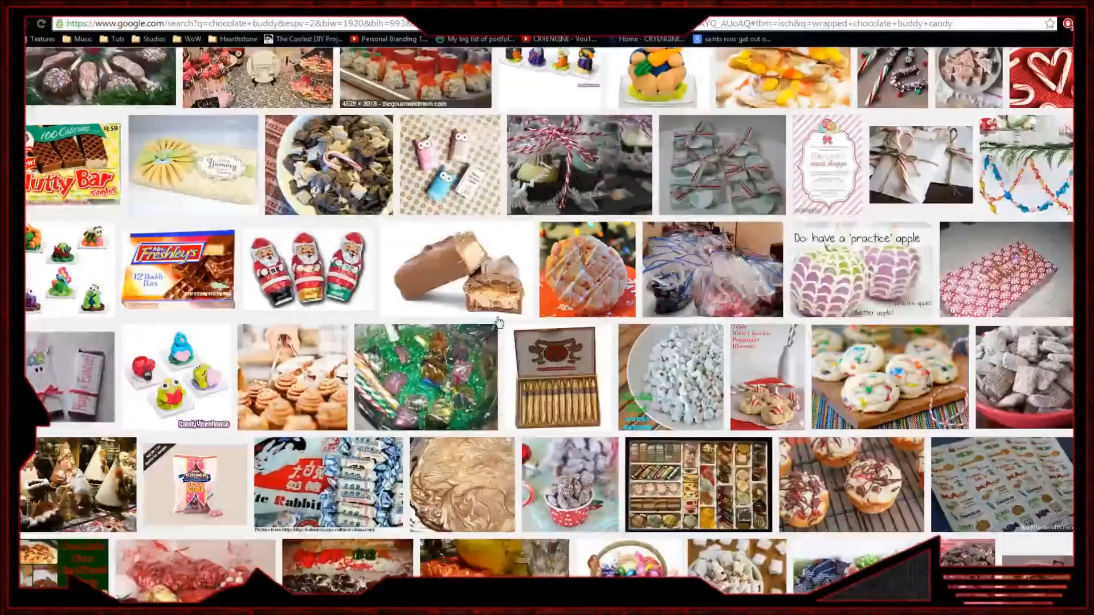
{"action": "scroll", "coordinate": [496, 324], "scroll_direction": "down", "scroll_amount": 15}
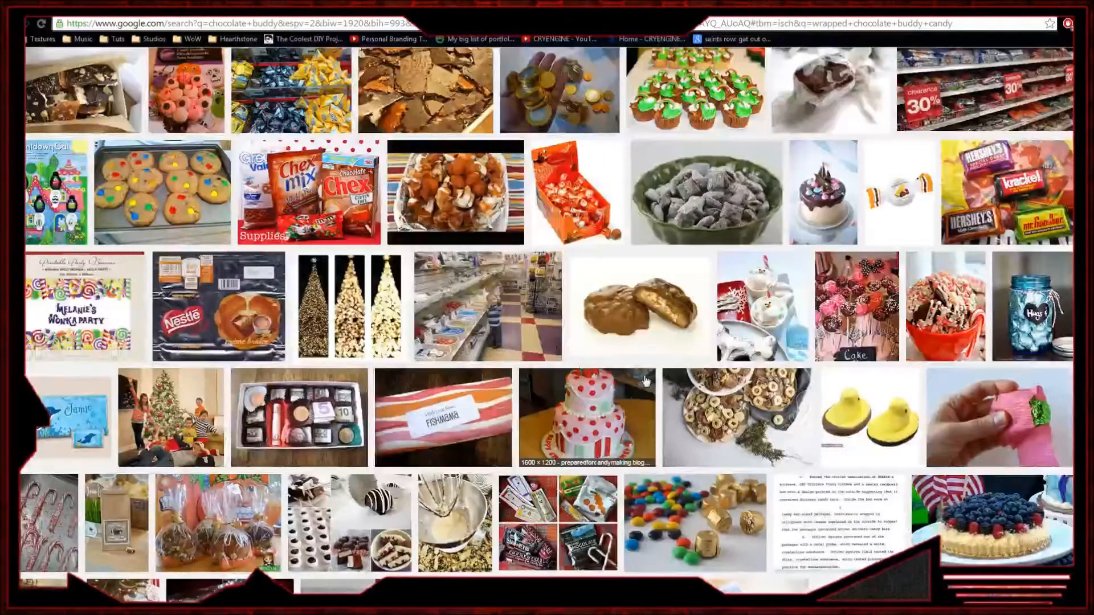
{"action": "scroll", "coordinate": [647, 380], "scroll_direction": "up", "scroll_amount": 8}
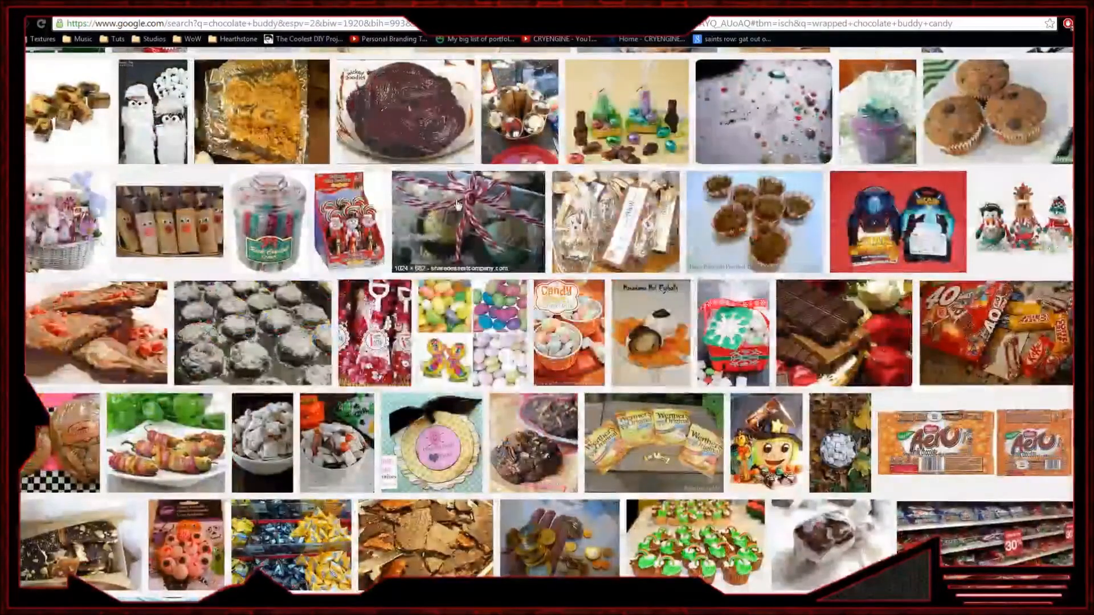
{"action": "scroll", "coordinate": [455, 203], "scroll_direction": "up", "scroll_amount": 4}
{"action": "scroll", "coordinate": [469, 235], "scroll_direction": "up", "scroll_amount": 10}
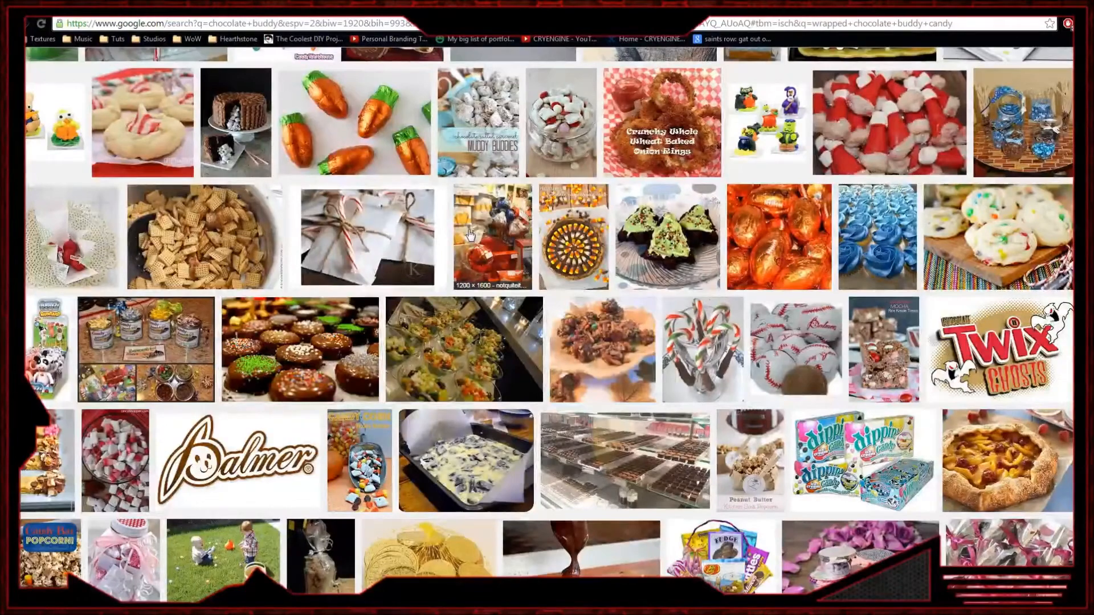
{"action": "scroll", "coordinate": [469, 234], "scroll_direction": "up", "scroll_amount": 10}
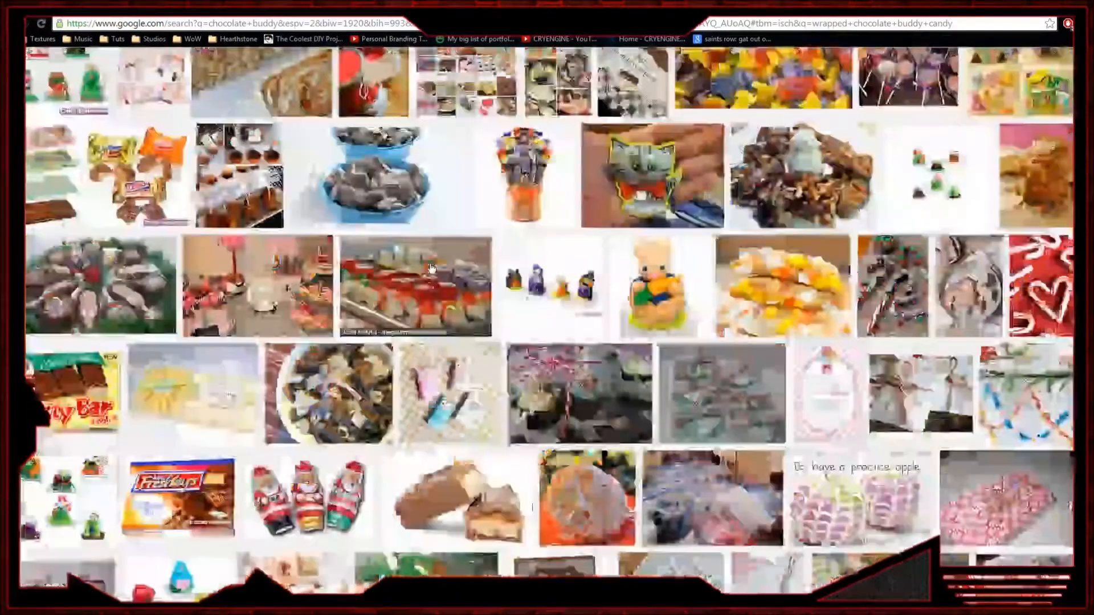
{"action": "scroll", "coordinate": [432, 267], "scroll_direction": "up", "scroll_amount": 8}
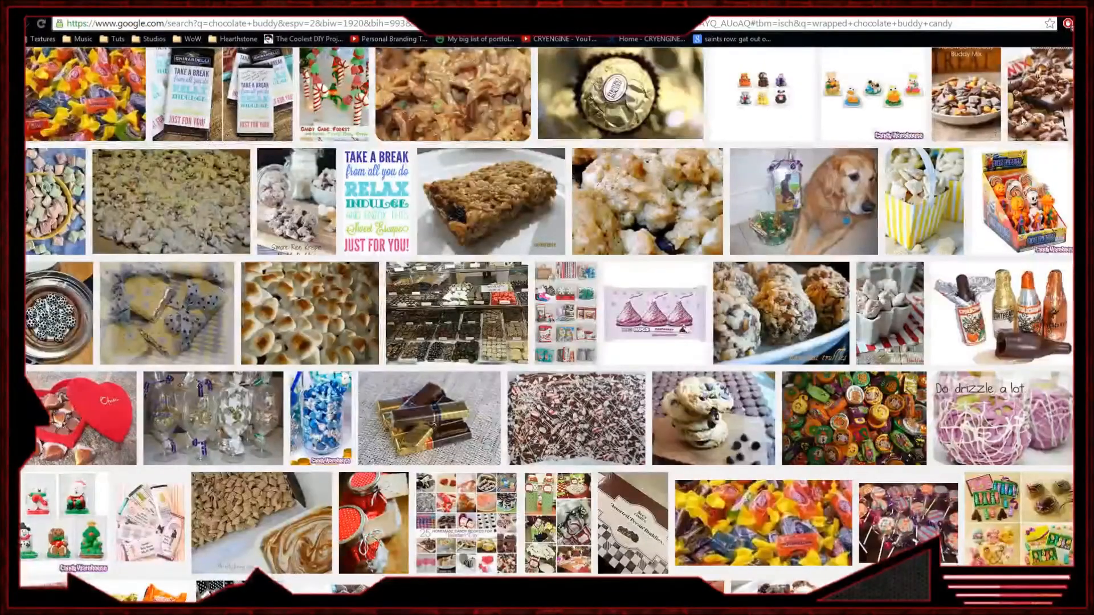
{"action": "scroll", "coordinate": [547, 318], "scroll_direction": "down", "scroll_amount": 1}
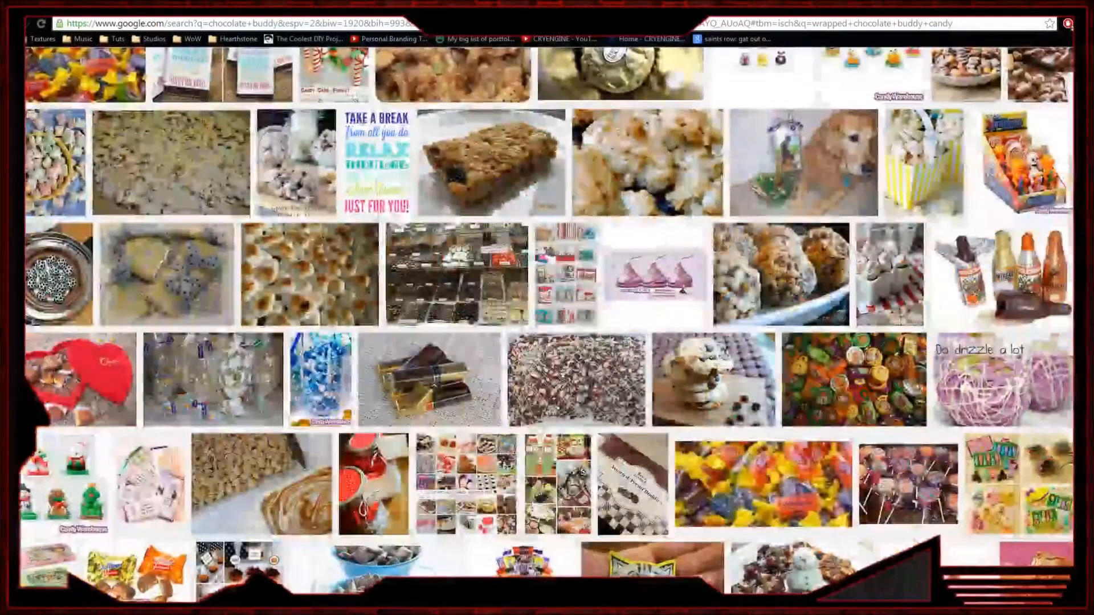
{"action": "scroll", "coordinate": [547, 319], "scroll_direction": "up", "scroll_amount": 8}
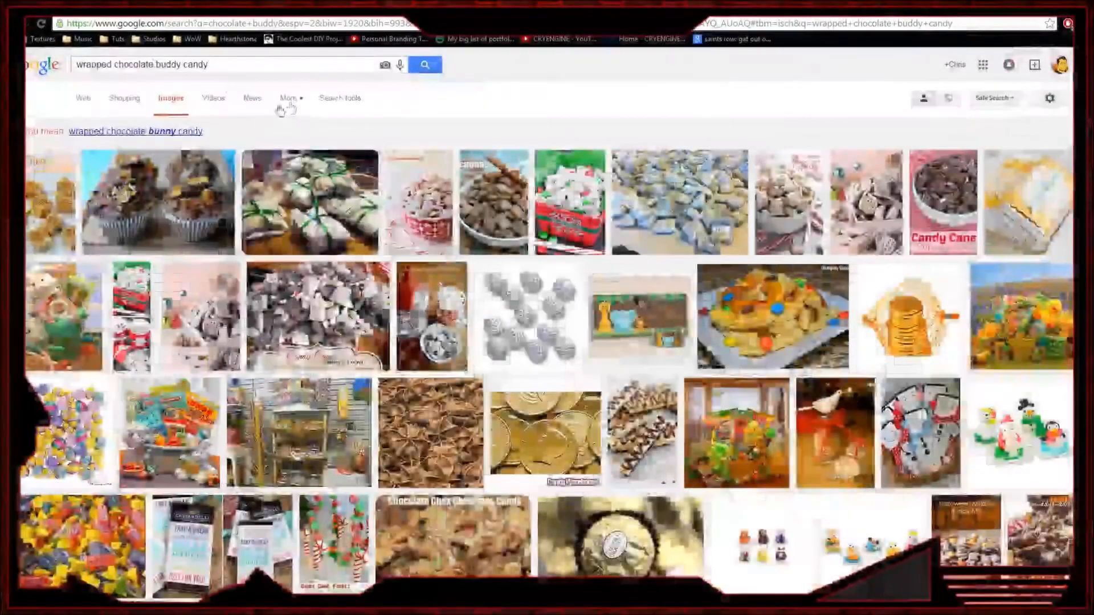
- Switch to the suggested search "wrapped chocolate bunny candy", preview the yellow foil-wrapped bunny from Amazon, and close the preview
{"action": "left_click", "coordinate": [174, 133]}
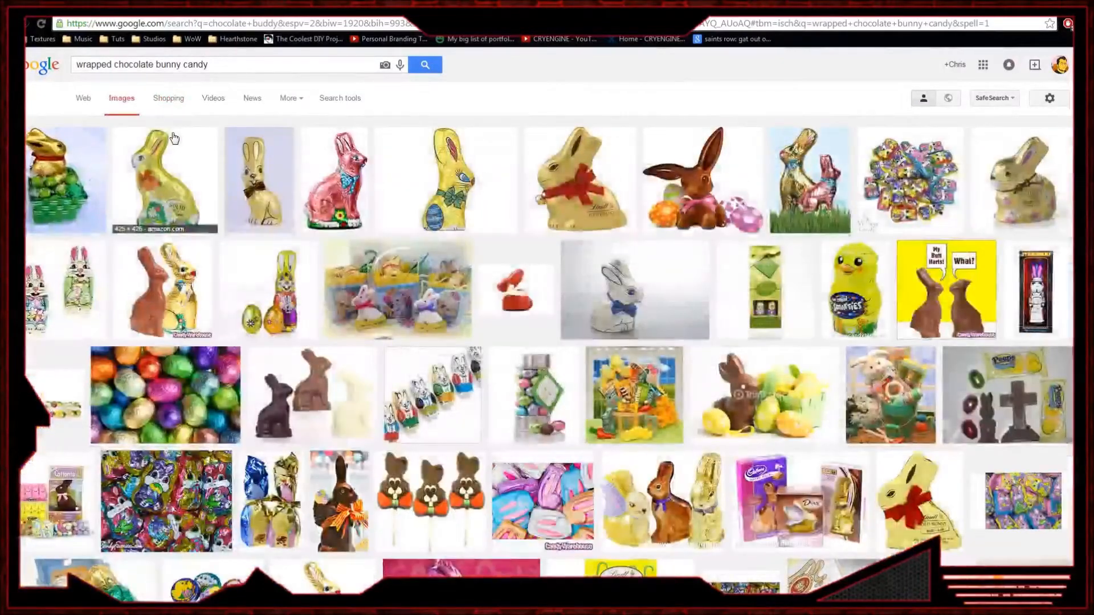
{"action": "left_click", "coordinate": [196, 197]}
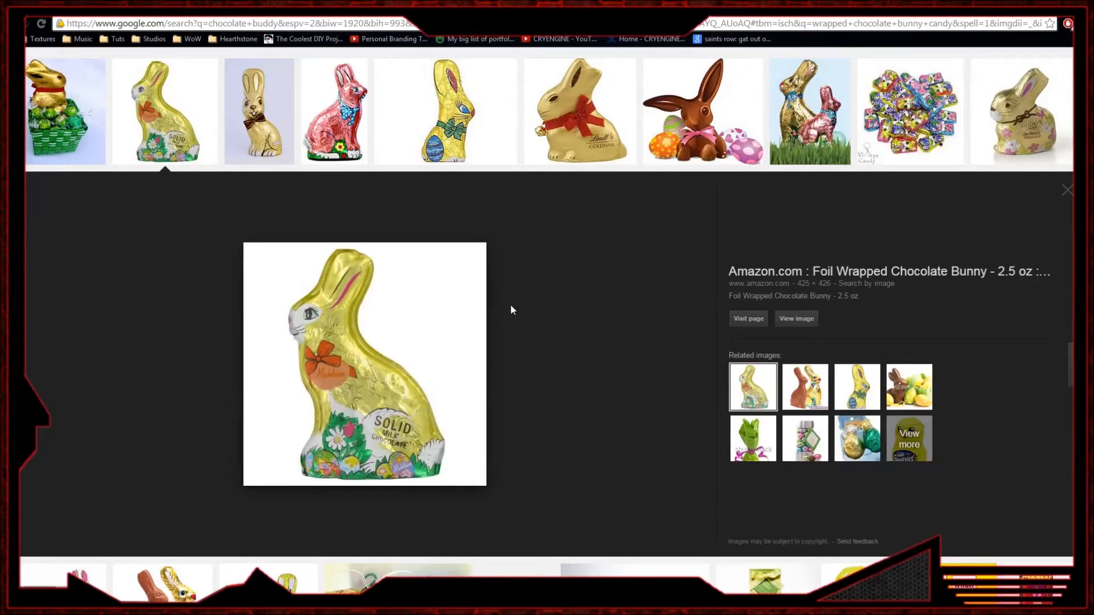
{"action": "left_click", "coordinate": [1067, 191]}
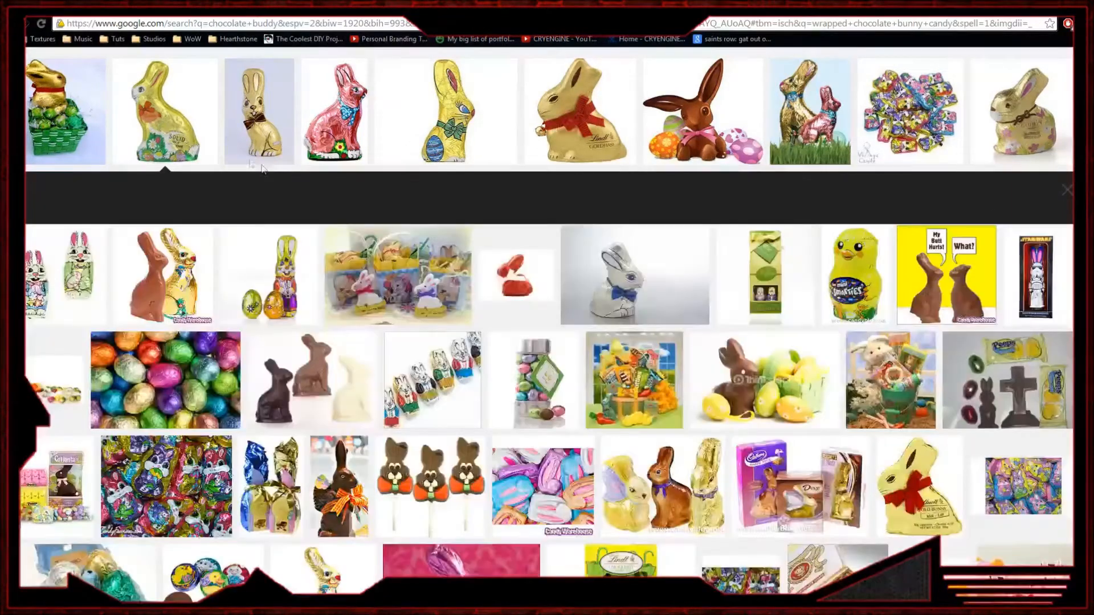
- Replace the image search query with "UV of head" and run the search
{"action": "scroll", "coordinate": [265, 186], "scroll_direction": "up", "scroll_amount": 1}
{"action": "left_click_drag", "start_coordinate": [208, 64], "coordinate": [76, 64]}
{"action": "type", "text": "UV of head"}
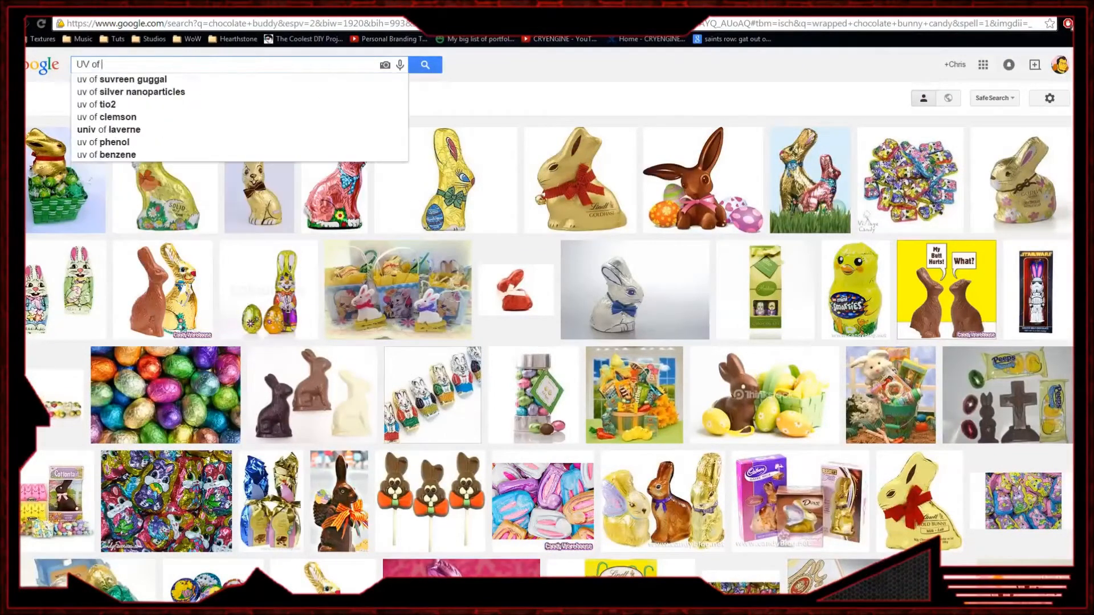
{"action": "key", "text": "Return"}
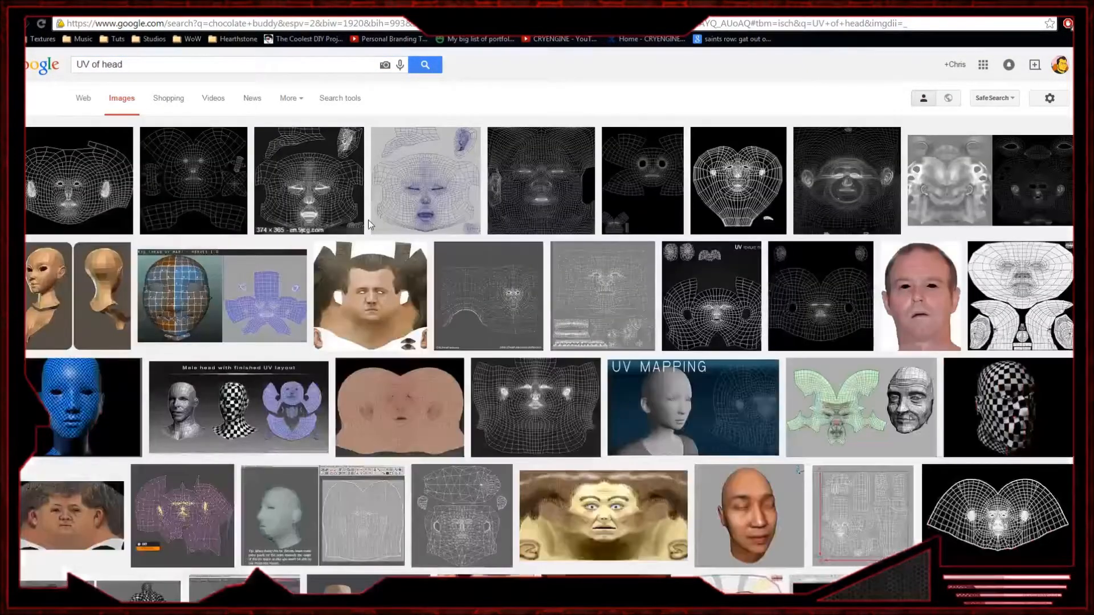
- Preview the black head UV layout from Skymedias and open the article page it comes from
{"action": "left_click", "coordinate": [317, 201]}
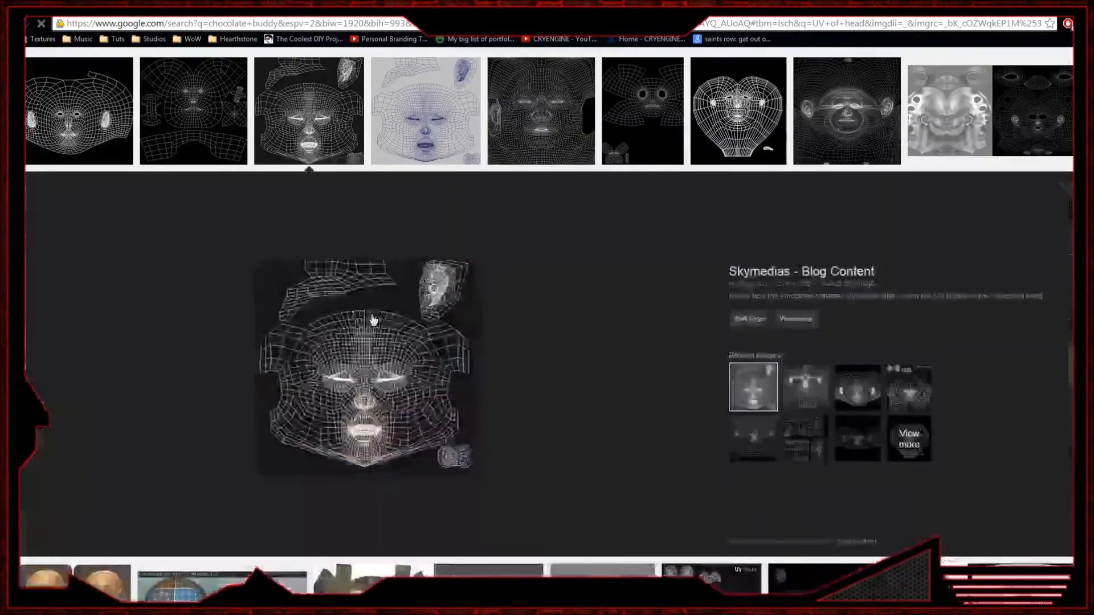
{"action": "left_click", "coordinate": [371, 317]}
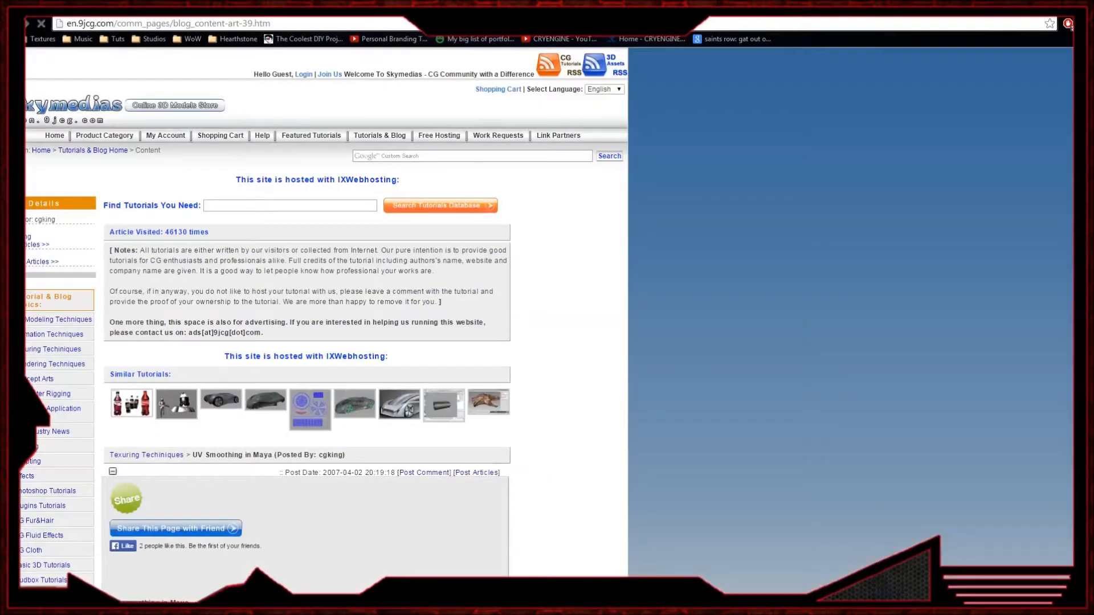
{"action": "left_click", "coordinate": [11, 24]}
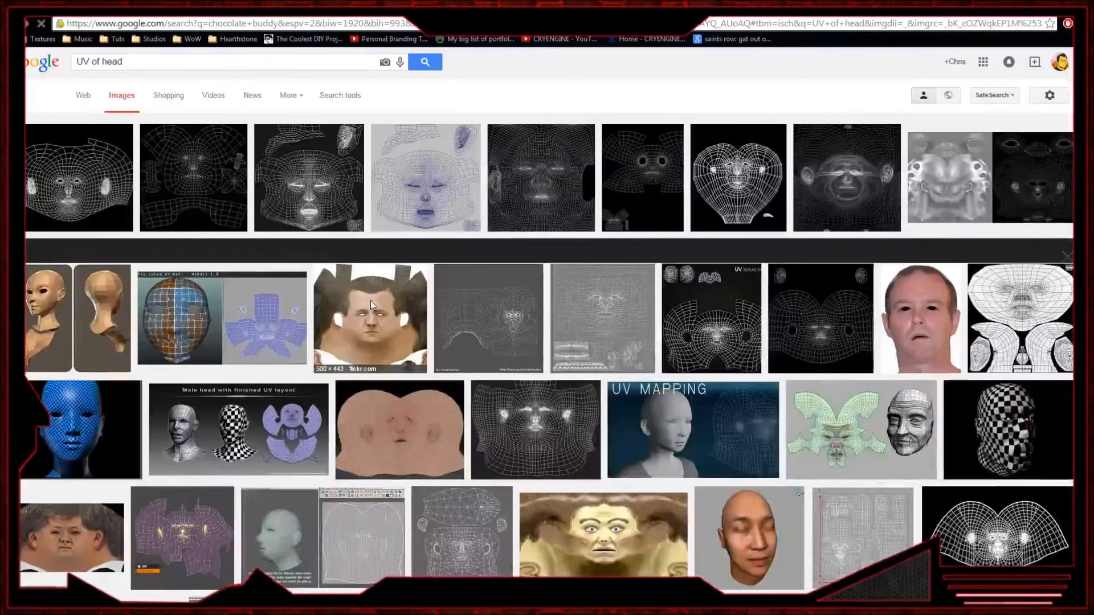
{"action": "left_click", "coordinate": [371, 300]}
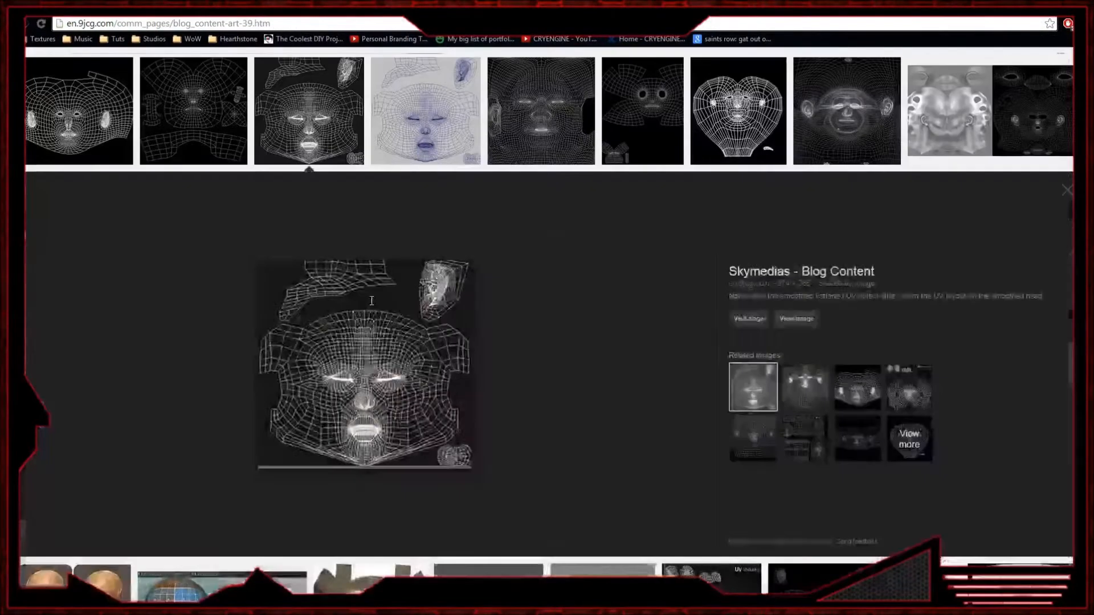
- Examine the head UV layout pictures in the Maya UV smoothing article and return to the image results
{"action": "scroll", "coordinate": [305, 326], "scroll_direction": "down", "scroll_amount": 10}
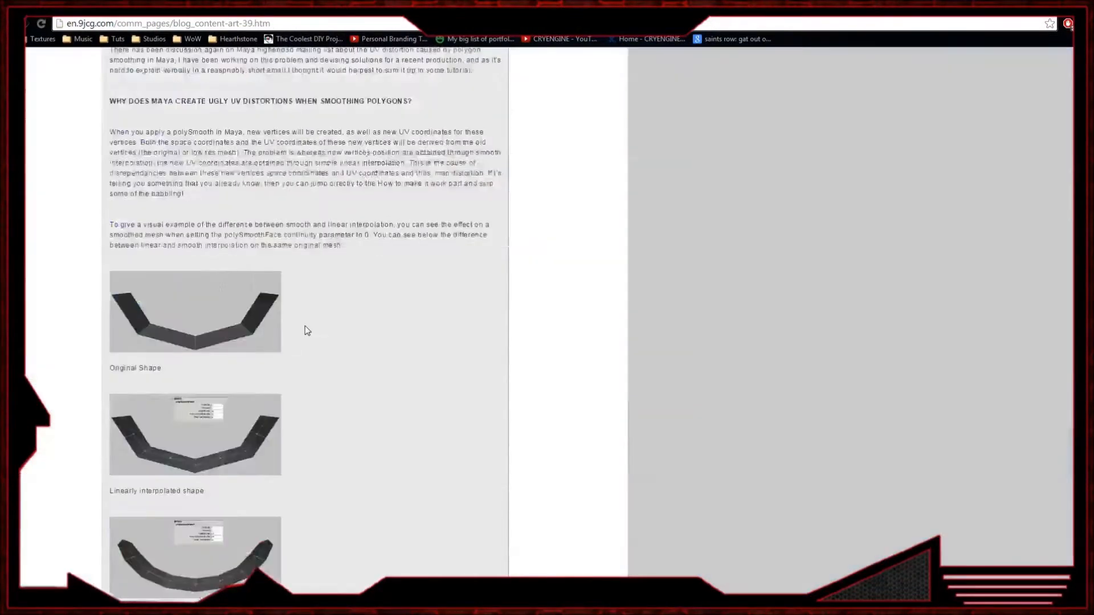
{"action": "scroll", "coordinate": [306, 323], "scroll_direction": "down", "scroll_amount": 15}
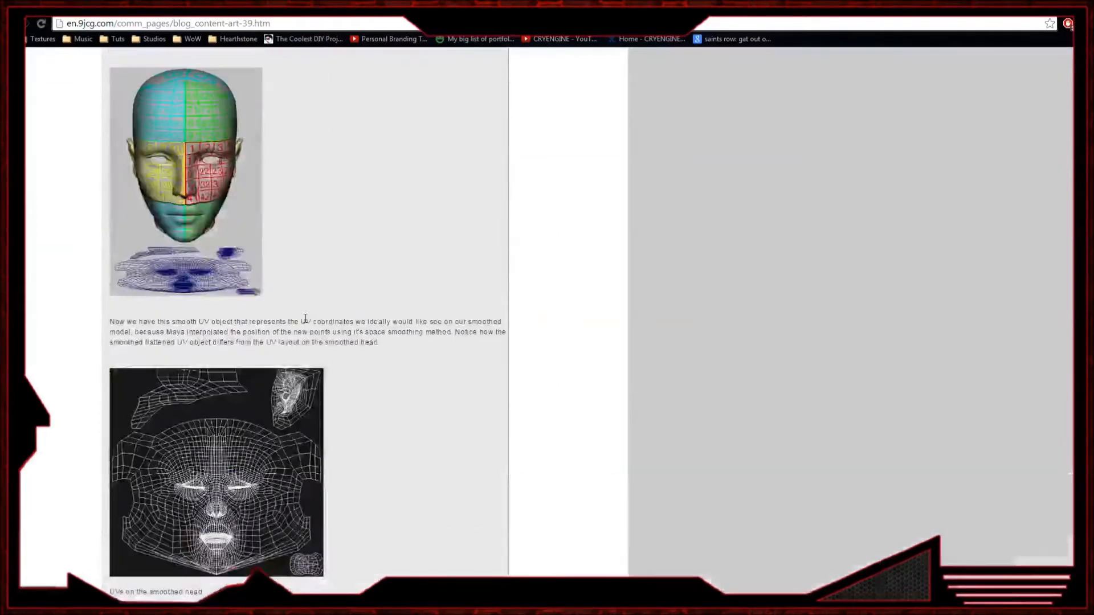
{"action": "scroll", "coordinate": [306, 323], "scroll_direction": "down", "scroll_amount": 10}
{"action": "left_click", "coordinate": [12, 24]}
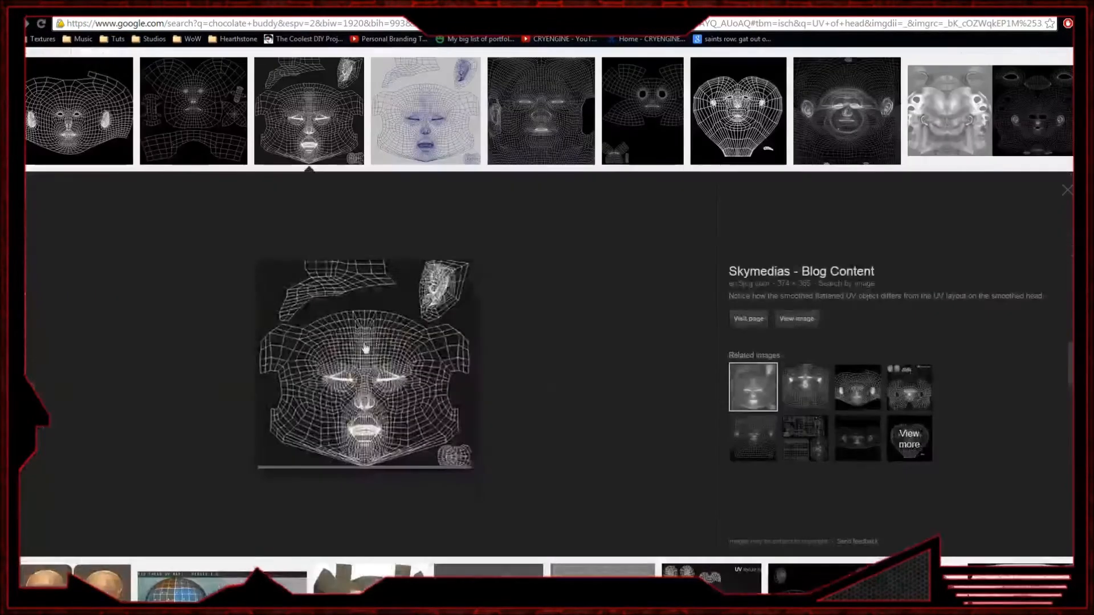
{"action": "left_click", "coordinate": [1066, 190]}
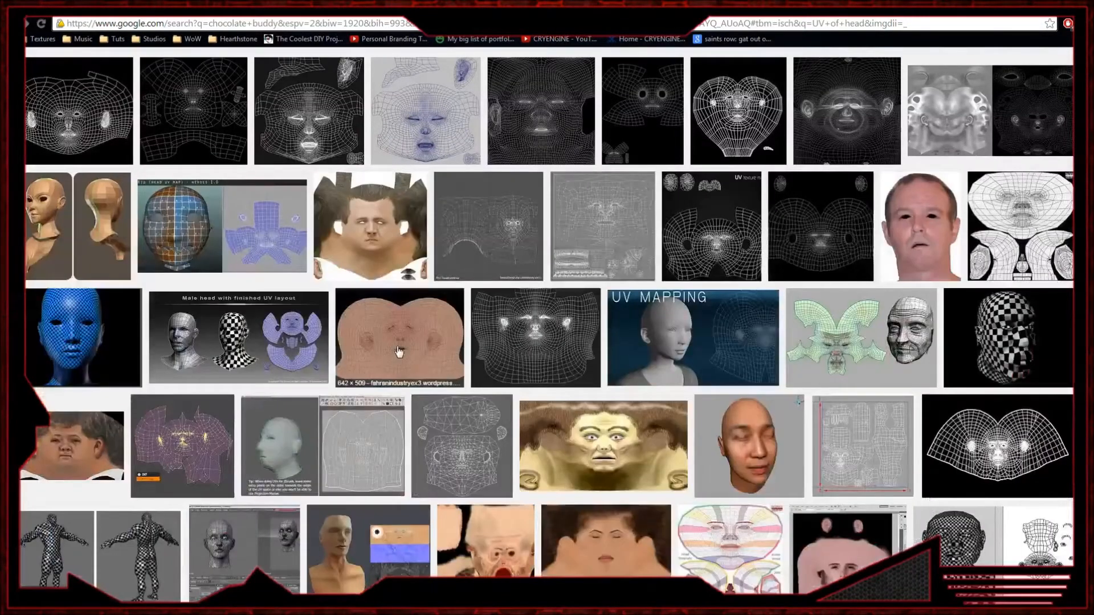
- Open the skin-coloured head UV layout from Fahran Industry Exercise 3 as a full-size image
{"action": "left_click", "coordinate": [398, 353]}
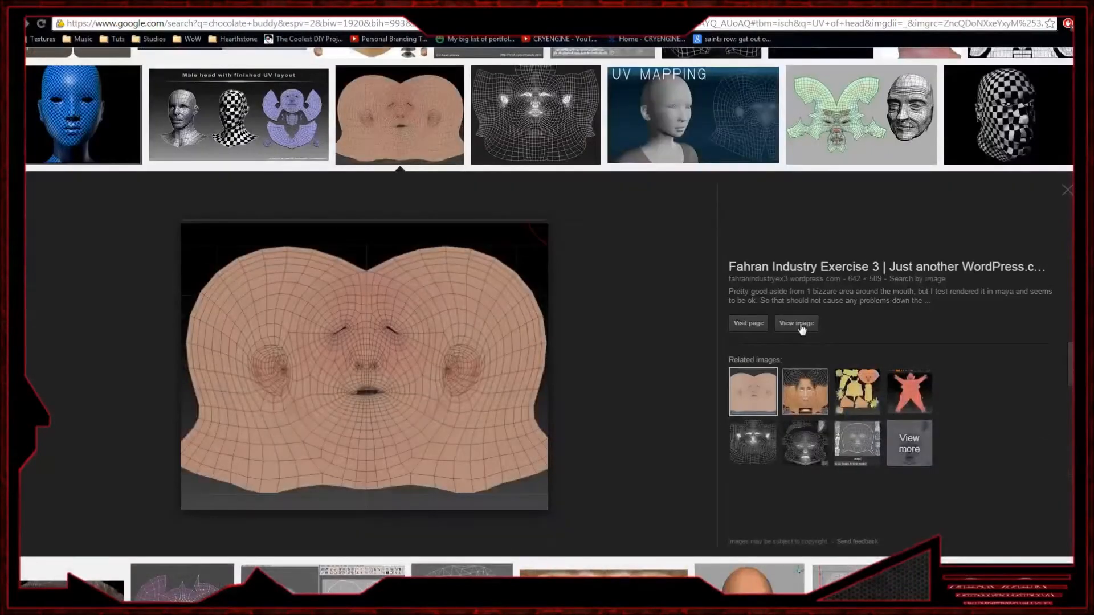
{"action": "left_click", "coordinate": [798, 321]}
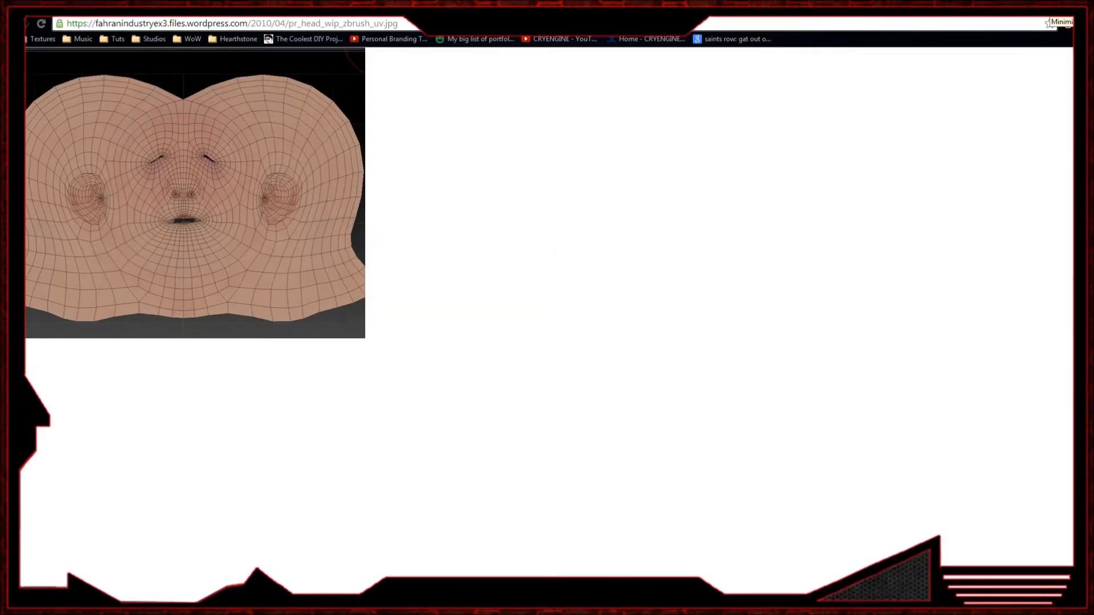
- Leave the browser for Maya and dismiss the Autodesk Customer Involvement Program dialog
{"action": "left_click", "coordinate": [1040, 5]}
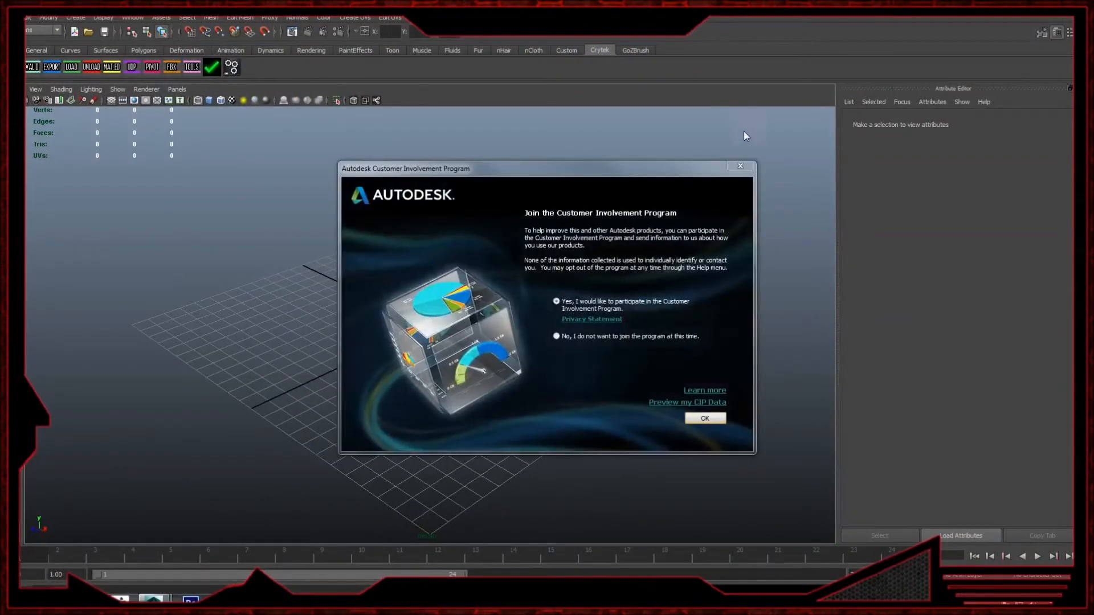
{"action": "left_click", "coordinate": [740, 166]}
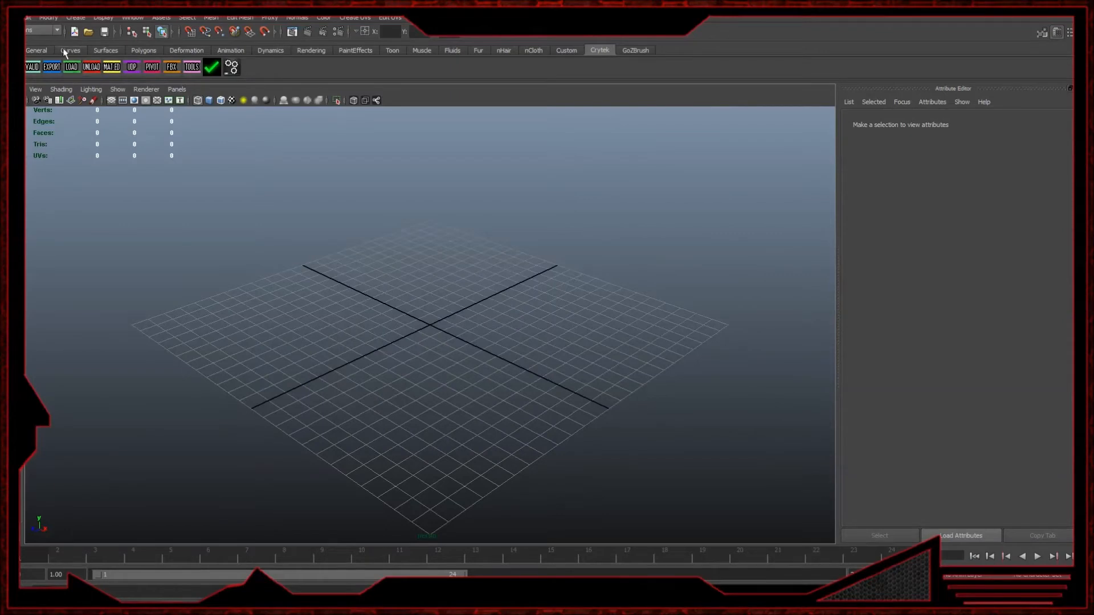
- Create a polygon cube at the origin, show the Channel Box in place of the Attribute Editor, and select the cube
{"action": "left_click", "coordinate": [144, 50]}
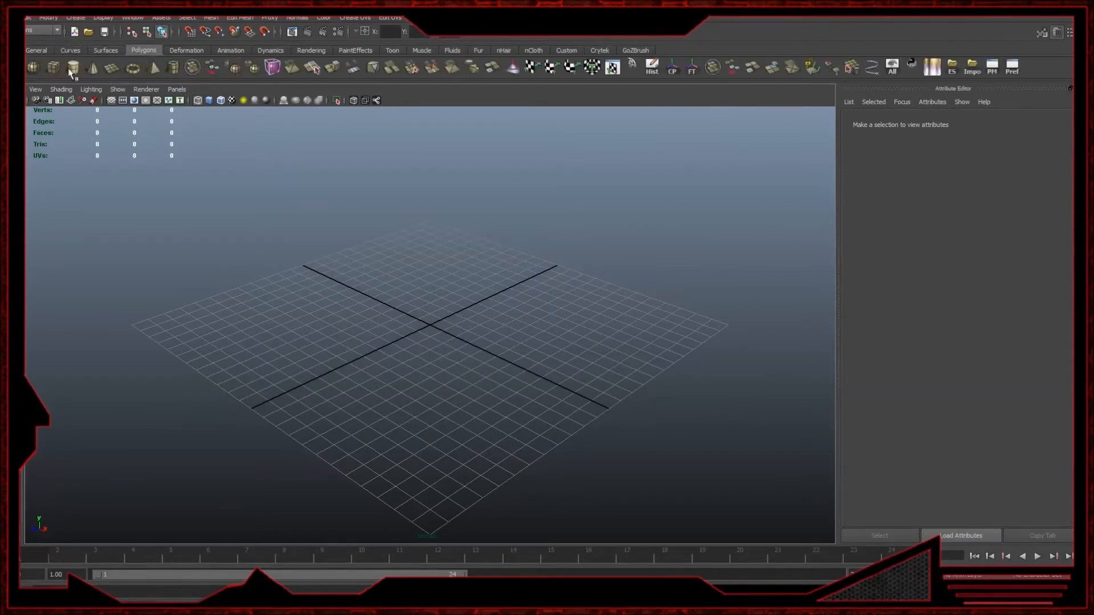
{"action": "left_click", "coordinate": [53, 68]}
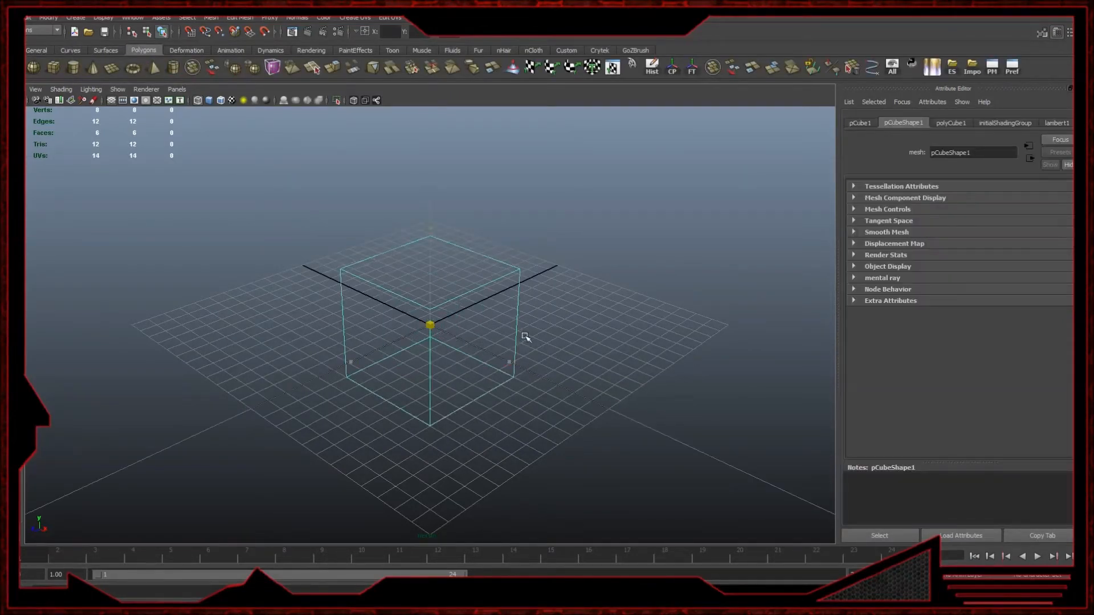
{"action": "left_click", "coordinate": [525, 337]}
{"action": "left_click", "coordinate": [1085, 32]}
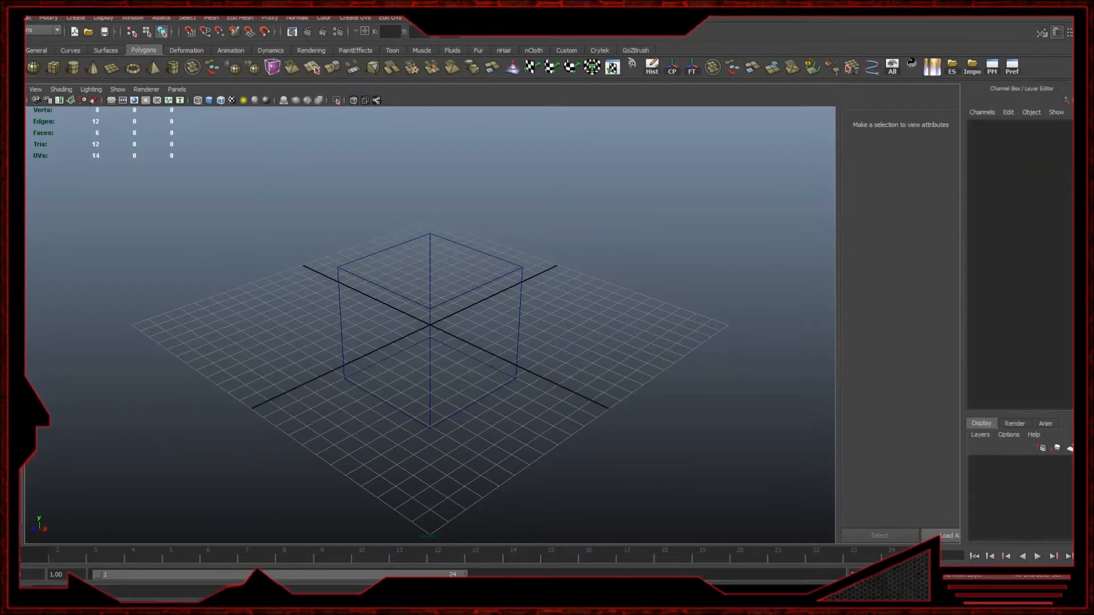
{"action": "left_click_drag", "start_coordinate": [741, 250], "coordinate": [710, 245], "text": "alt"}
{"action": "left_click_drag", "start_coordinate": [406, 285], "coordinate": [671, 341]}
{"action": "scroll", "coordinate": [671, 342], "scroll_direction": "up", "scroll_amount": 5}
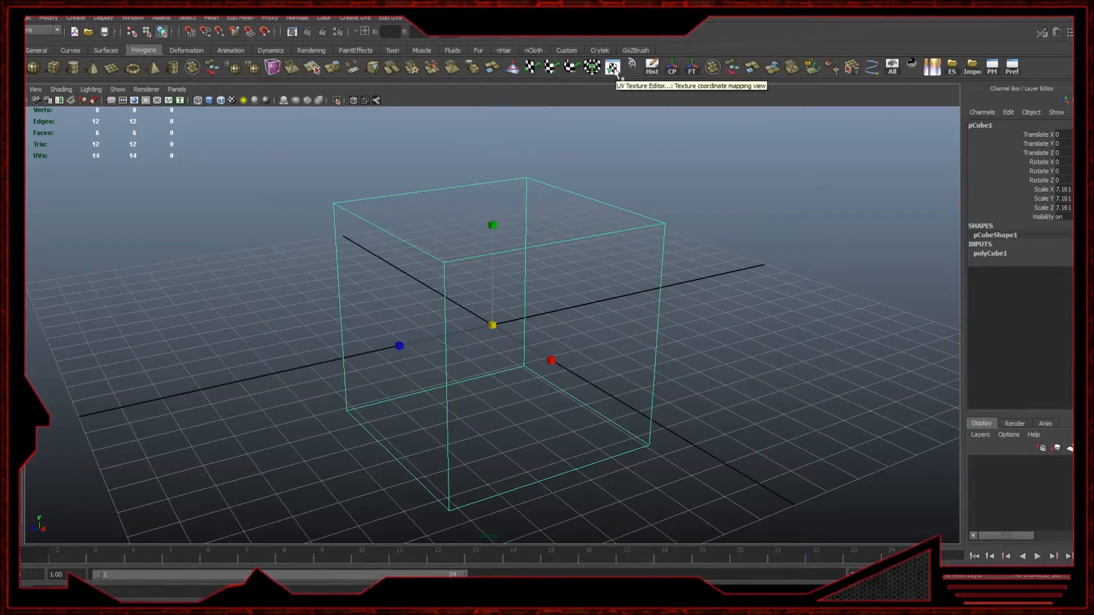
- Open the UV Texture Editor for the cube and place it beside the viewport with the whole layout and cube in view
{"action": "left_click", "coordinate": [613, 69]}
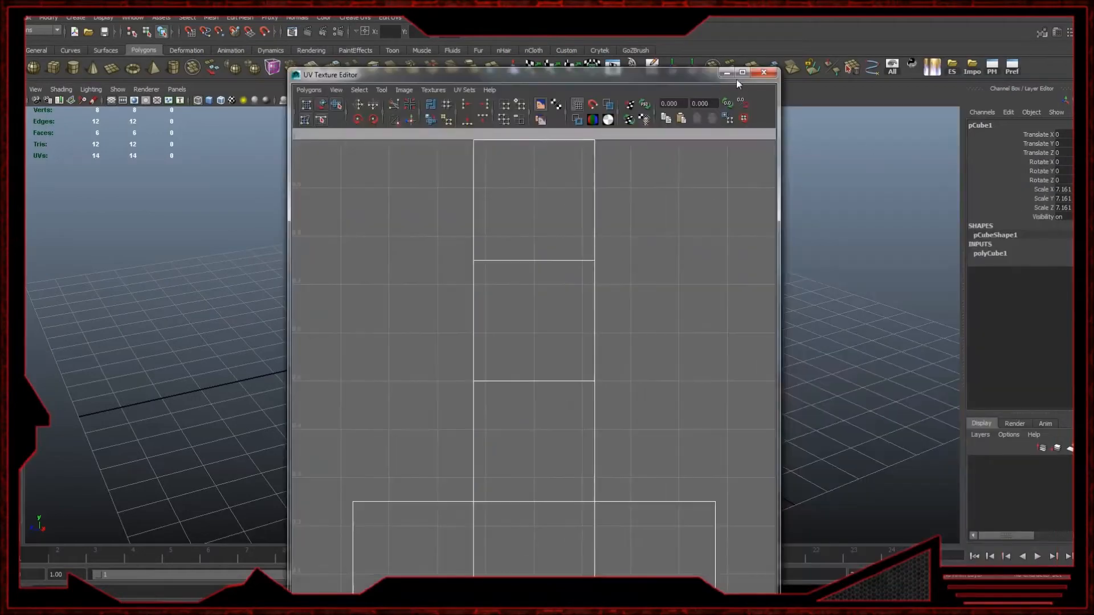
{"action": "left_click", "coordinate": [746, 71]}
{"action": "key", "text": "f"}
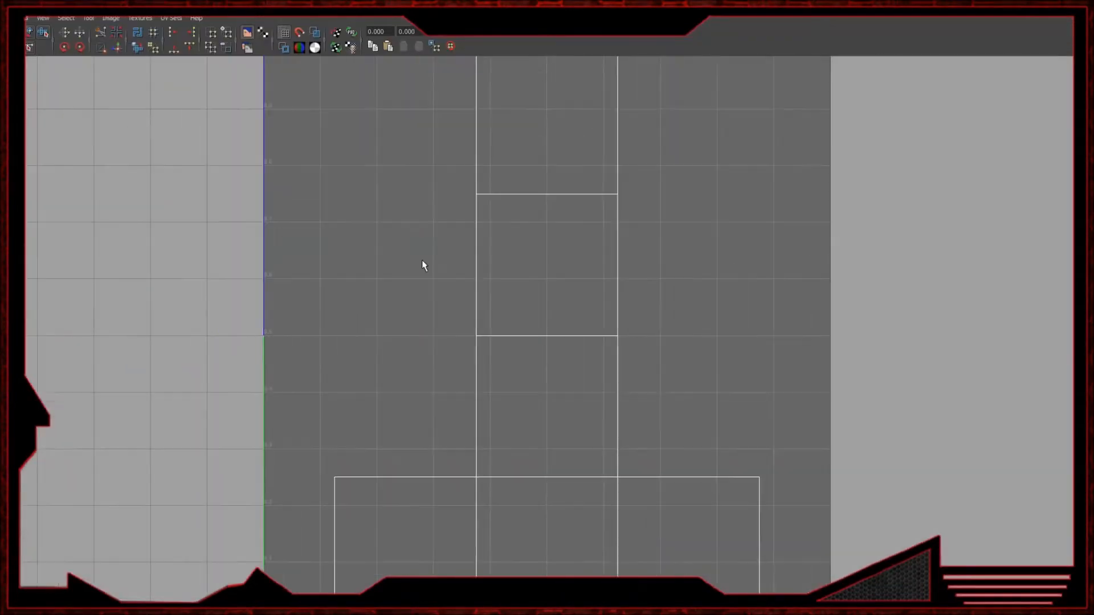
{"action": "left_click_drag", "start_coordinate": [571, 6], "coordinate": [1090, 214]}
{"action": "scroll", "coordinate": [450, 277], "scroll_direction": "down", "scroll_amount": 1}
{"action": "middle_click_drag", "start_coordinate": [456, 276], "coordinate": [204, 236], "text": "alt"}
{"action": "middle_click_drag", "start_coordinate": [275, 221], "coordinate": [284, 223], "text": "alt"}
- Select a single face of the cube to match it with its UVs, and return to object selection
{"action": "right_click", "coordinate": [286, 226]}
{"action": "left_click", "coordinate": [278, 243]}
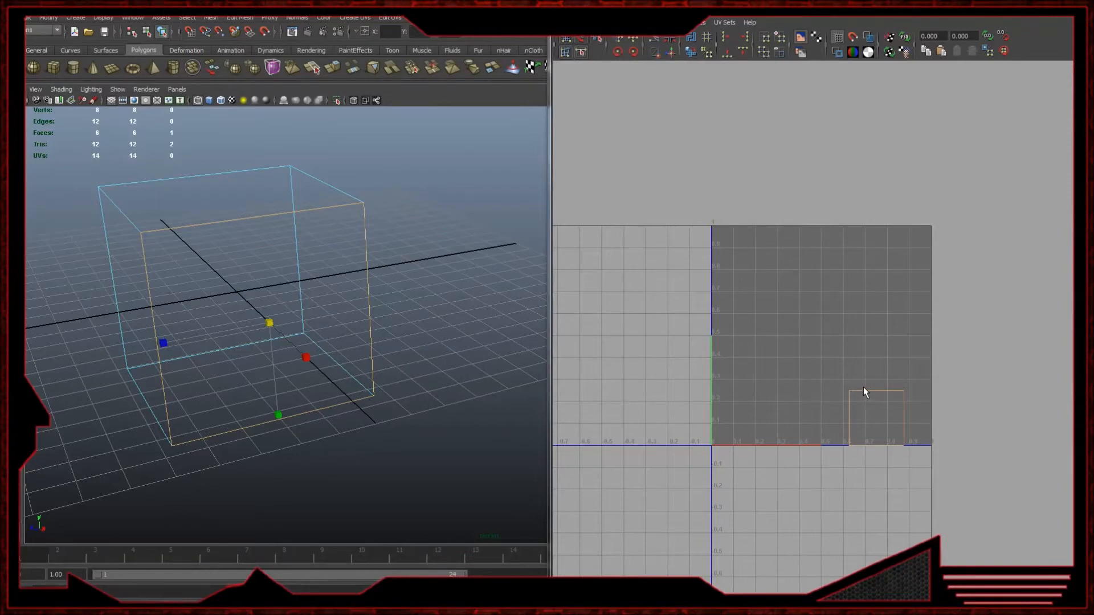
{"action": "right_click_drag", "start_coordinate": [345, 233], "coordinate": [276, 206]}
{"action": "left_click", "coordinate": [378, 265]}
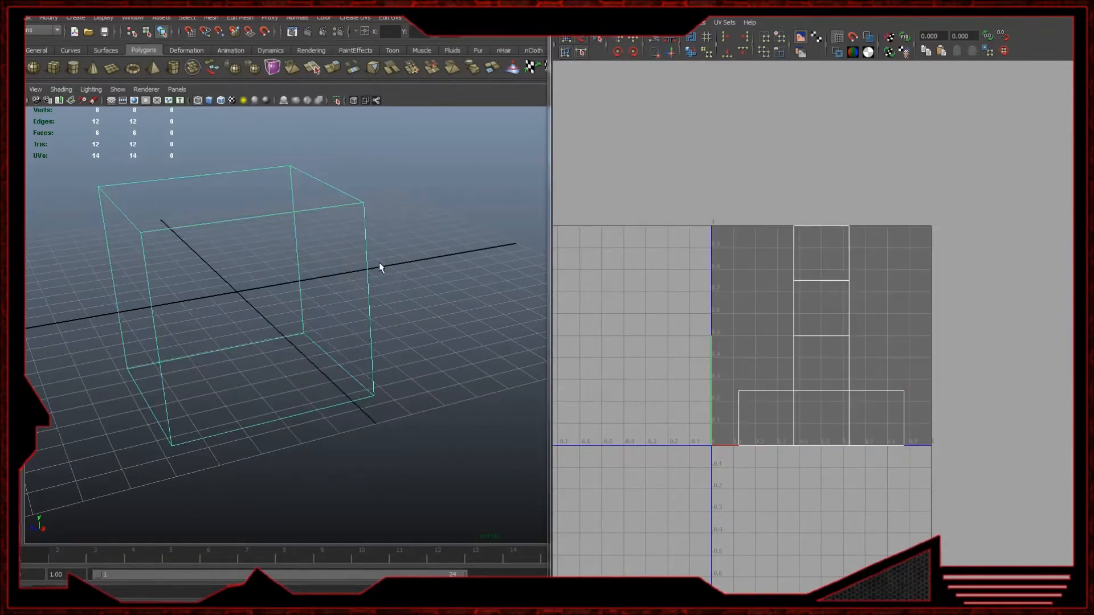
- Deselect and reselect the cube to compare the model with its unfolded UV layout
{"action": "left_click_drag", "start_coordinate": [378, 262], "coordinate": [281, 206], "text": "alt"}
{"action": "left_click", "coordinate": [419, 180]}
{"action": "left_click_drag", "start_coordinate": [420, 180], "coordinate": [394, 201], "text": "alt"}
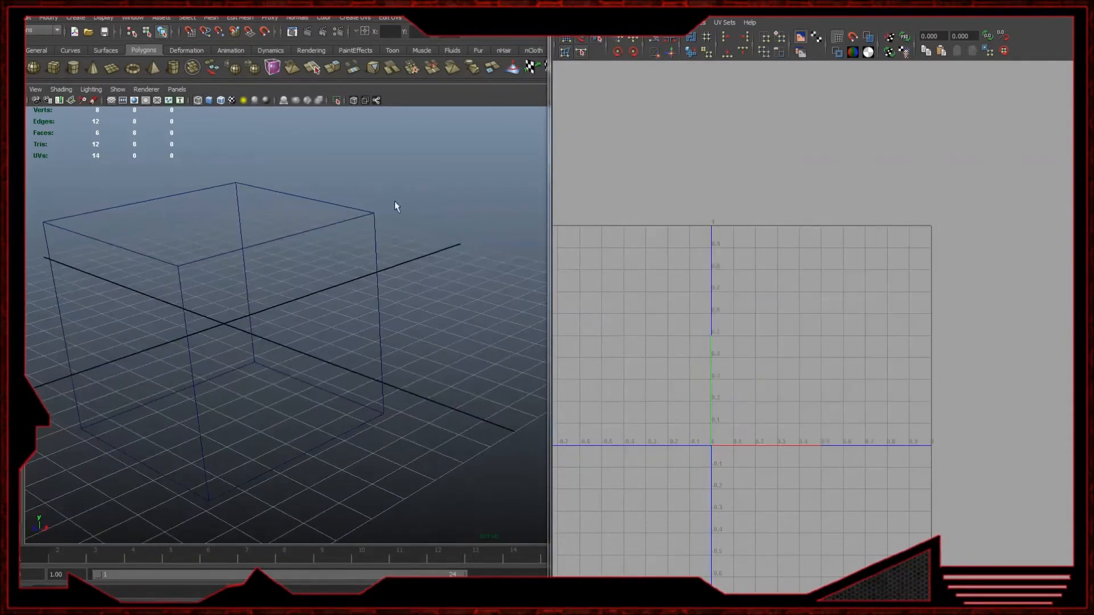
{"action": "left_click_drag", "start_coordinate": [261, 227], "coordinate": [336, 264]}
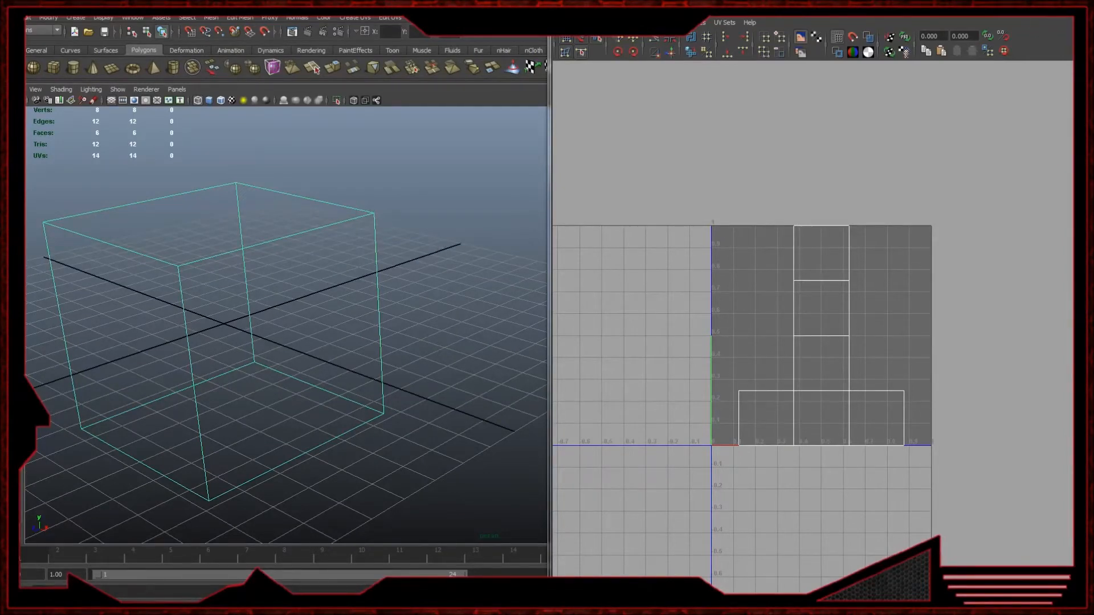
{"action": "left_click", "coordinate": [398, 222]}
{"action": "left_click", "coordinate": [342, 315]}
- Apply Automatic Mapping to the cube with the UV Texture Editor hidden, and view the resulting layout in the editor
{"action": "left_click", "coordinate": [1039, 6]}
{"action": "left_click", "coordinate": [525, 189]}
{"action": "left_click", "coordinate": [305, 229]}
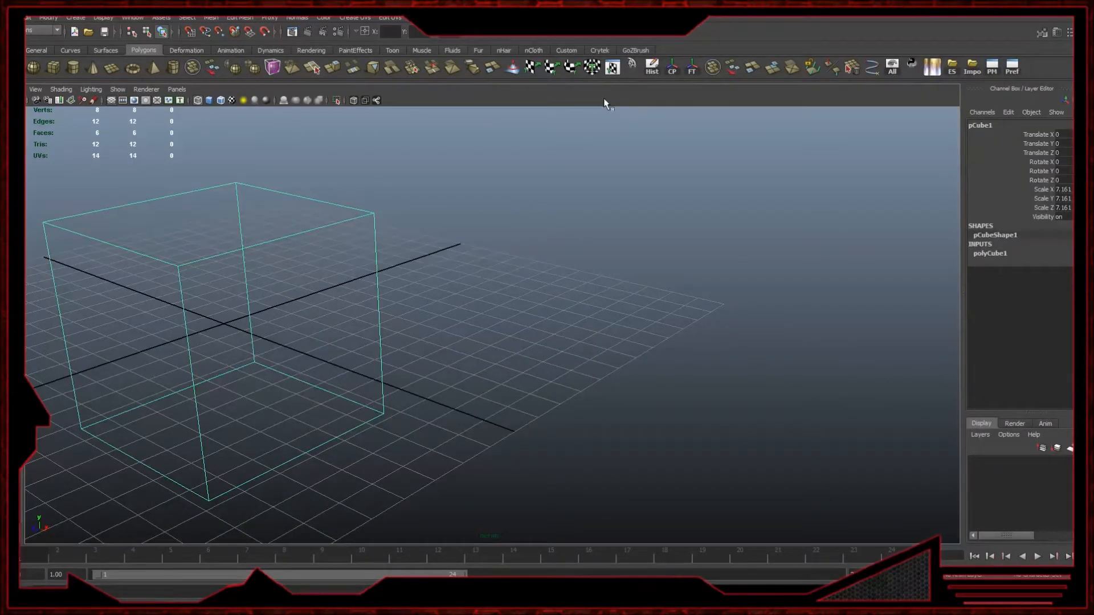
{"action": "left_click", "coordinate": [592, 68]}
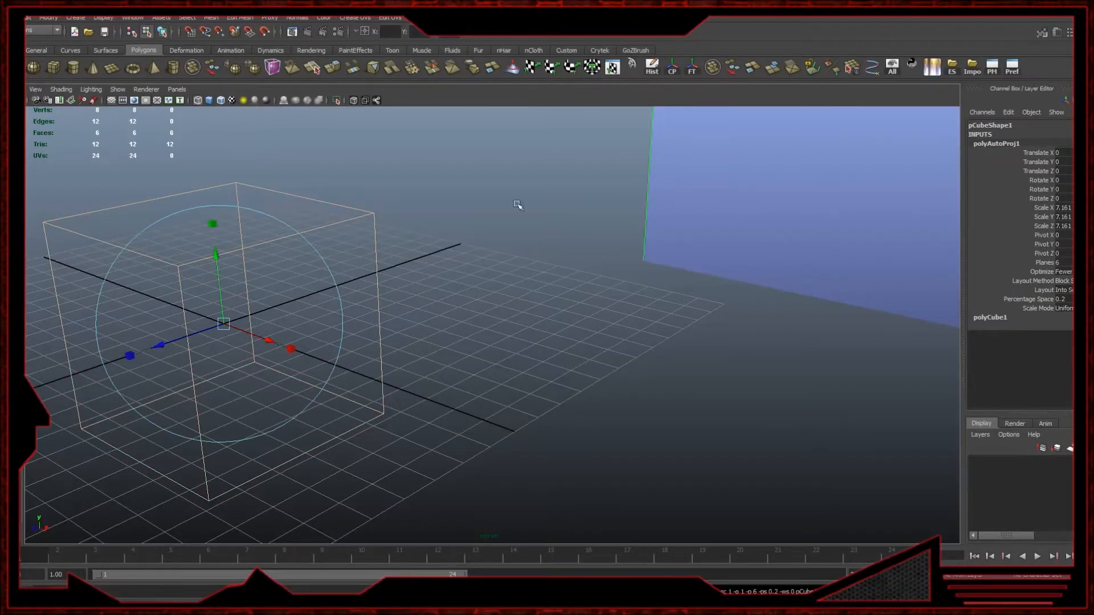
{"action": "left_click", "coordinate": [345, 231]}
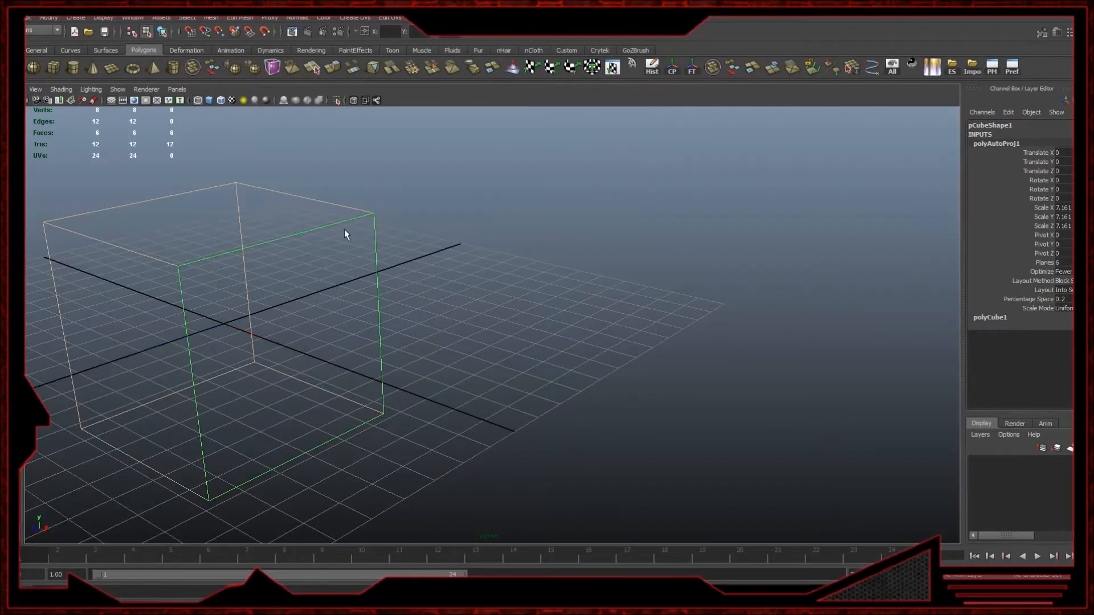
{"action": "left_click", "coordinate": [528, 131]}
{"action": "left_click_drag", "start_coordinate": [416, 184], "coordinate": [30, 584]}
{"action": "key", "text": "F8"}
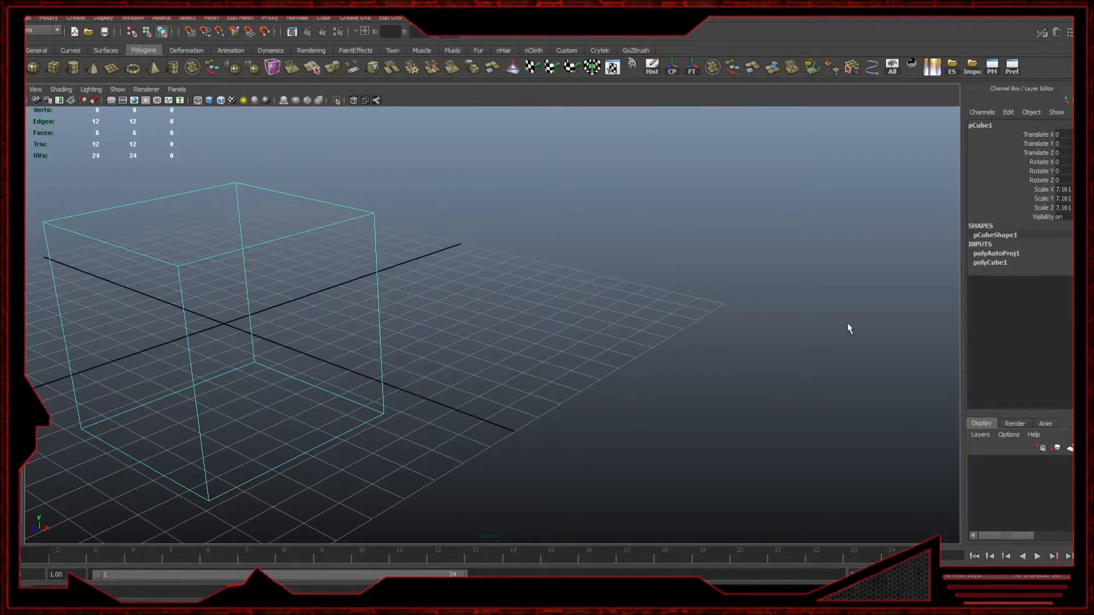
{"action": "left_click", "coordinate": [162, 599]}
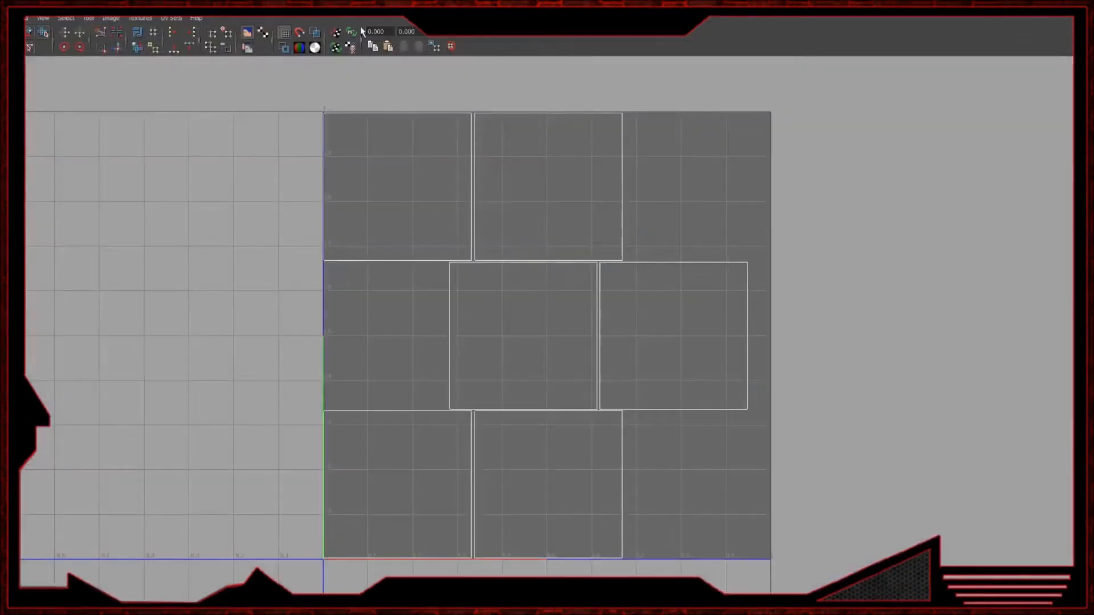
{"action": "left_click", "coordinate": [314, 32]}
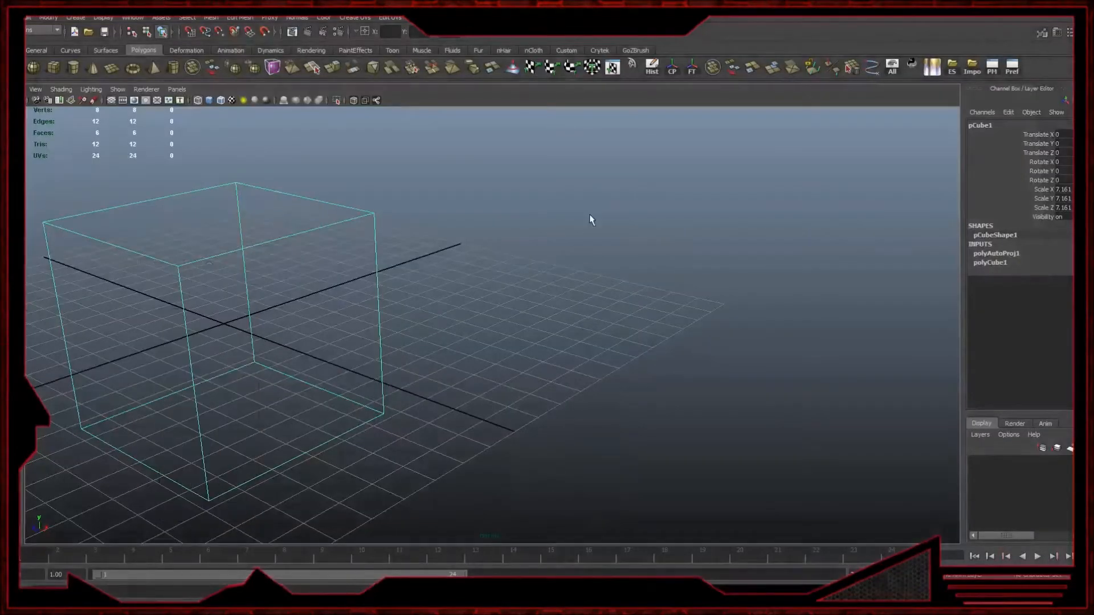
- Switch the viewport to shaded display and frame the cube
{"action": "left_click", "coordinate": [588, 220]}
{"action": "left_click_drag", "start_coordinate": [132, 230], "coordinate": [296, 313]}
{"action": "key", "text": "5"}
{"action": "key", "text": "f"}
{"action": "left_click", "coordinate": [672, 235]}
{"action": "left_click", "coordinate": [541, 255]}
{"action": "key", "text": "Delete"}
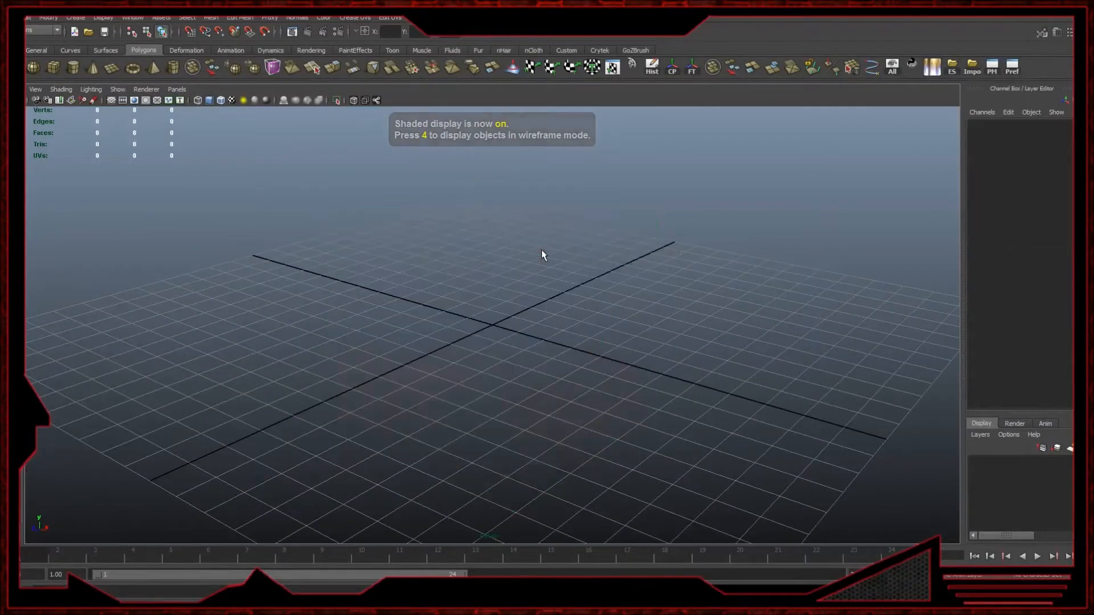
{"action": "key", "text": "ctrl+z"}
- View the selected cube's UVs in the UV Texture Editor beside a widened viewport, and hide the editor again
{"action": "left_click", "coordinate": [753, 148]}
{"action": "left_click", "coordinate": [520, 268]}
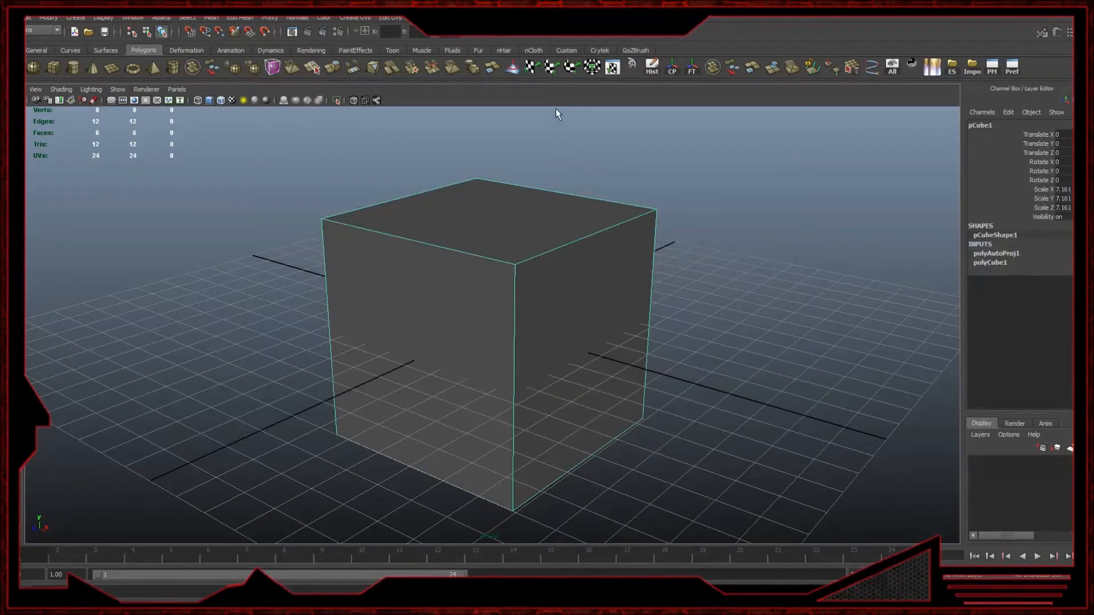
{"action": "left_click", "coordinate": [745, 122]}
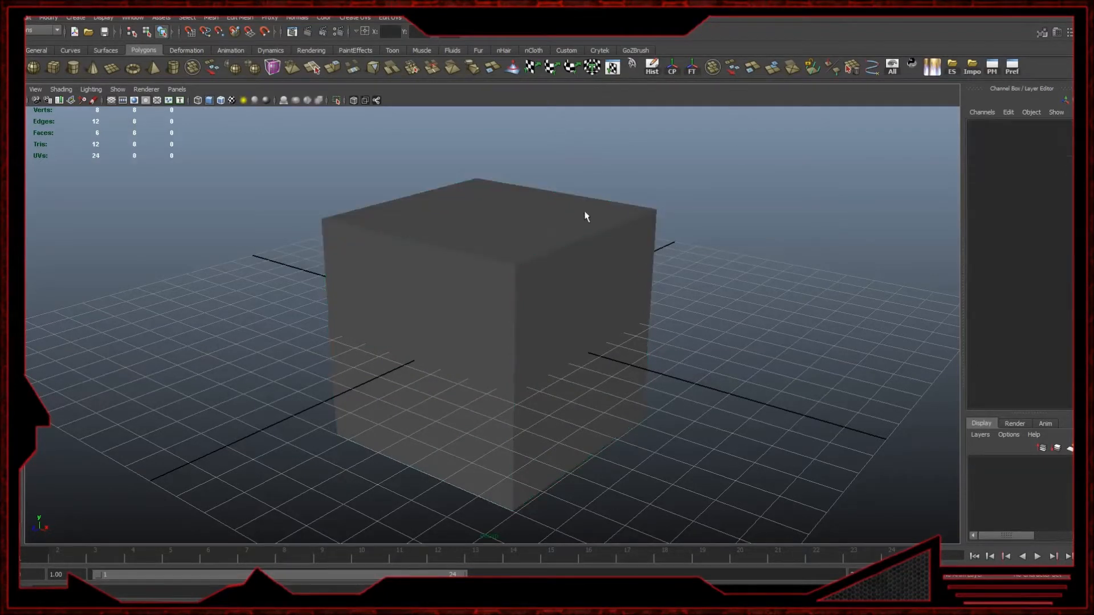
{"action": "left_click", "coordinate": [639, 296]}
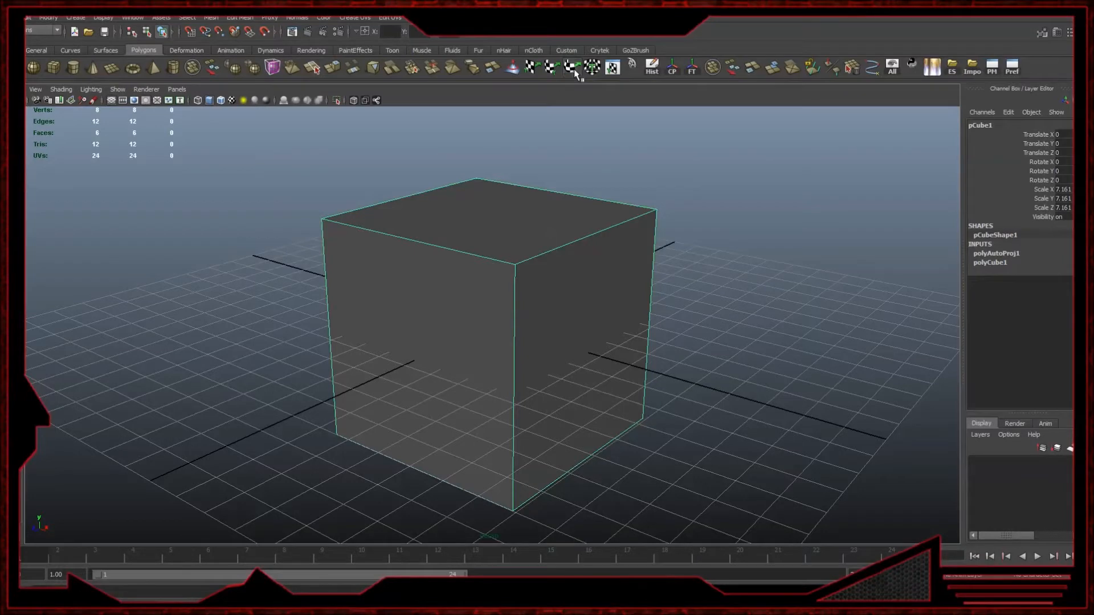
{"action": "left_click", "coordinate": [716, 209]}
{"action": "left_click", "coordinate": [495, 260]}
{"action": "left_click", "coordinate": [613, 67]}
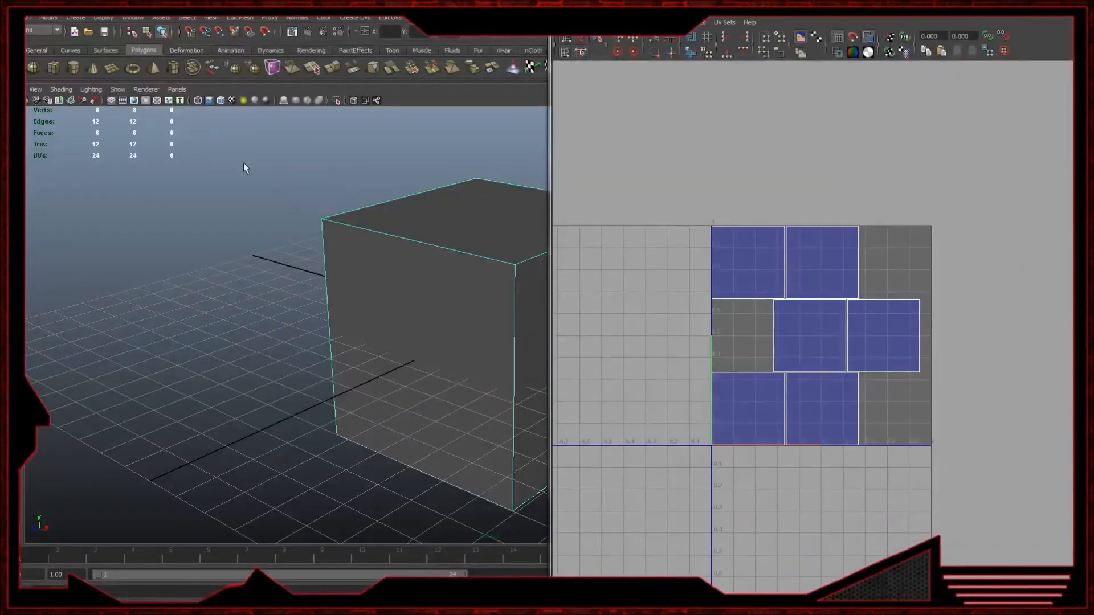
{"action": "middle_click_drag", "start_coordinate": [244, 164], "coordinate": [60, 178], "text": "alt"}
{"action": "left_click_drag", "start_coordinate": [553, 171], "coordinate": [643, 127]}
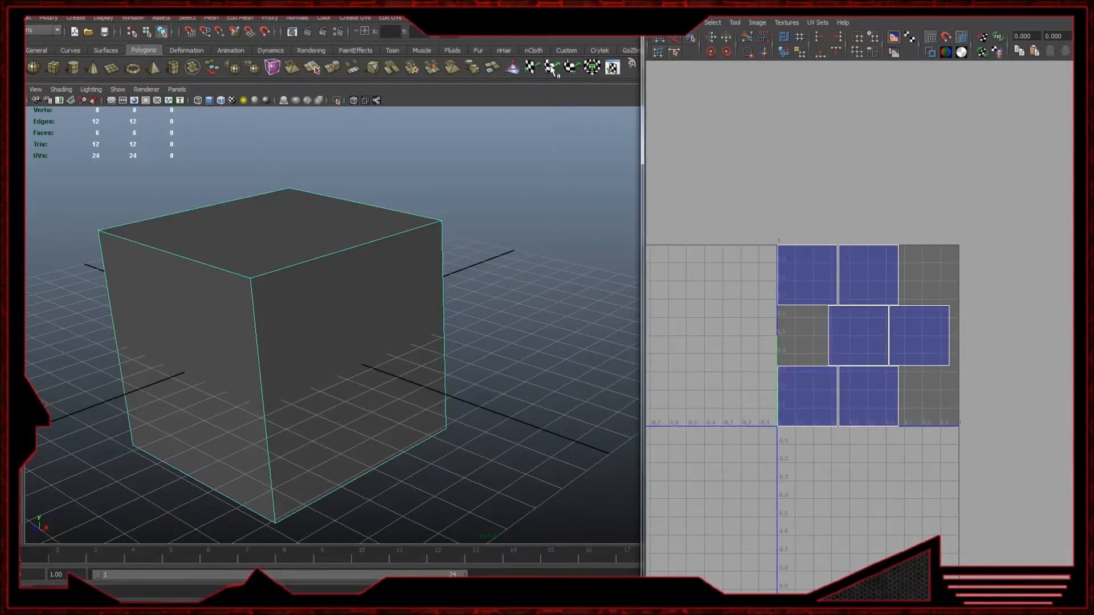
{"action": "left_click", "coordinate": [1031, 9]}
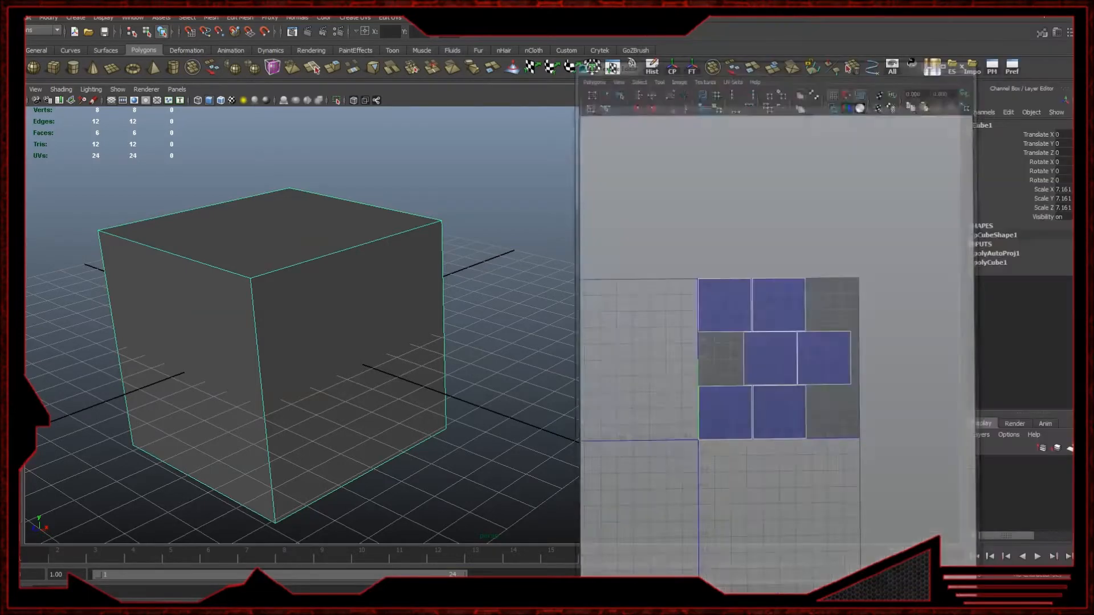
{"action": "left_click", "coordinate": [585, 248]}
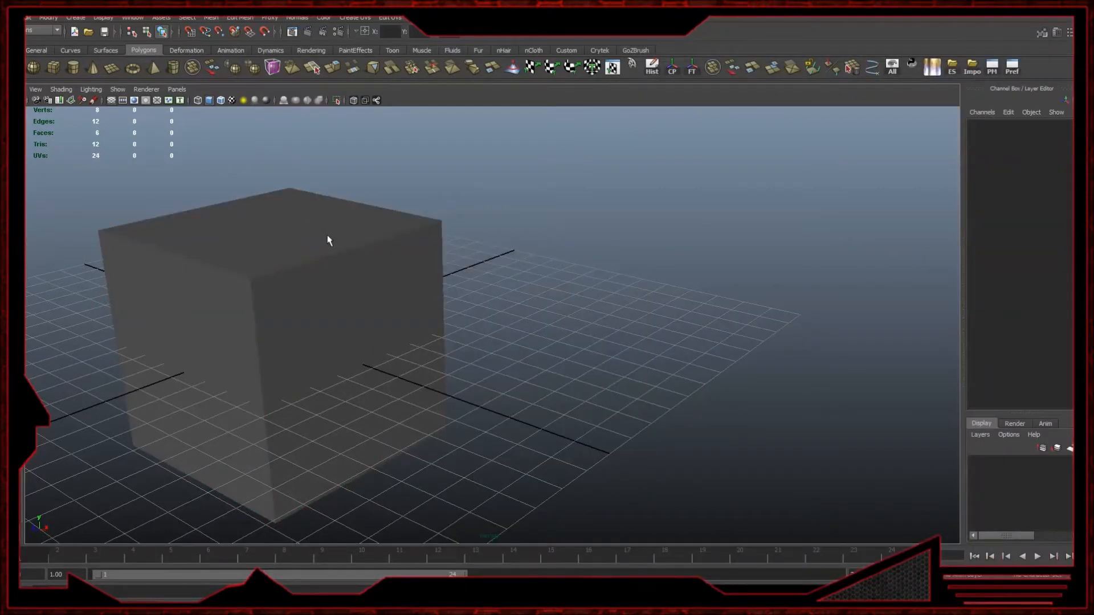
{"action": "left_click", "coordinate": [341, 295]}
{"action": "key", "text": "Delete"}
{"action": "key", "text": "ctrl+z"}
- Select the cube's top face and its two visible side faces to point out the individual faces
{"action": "right_click_drag", "start_coordinate": [342, 292], "coordinate": [345, 346]}
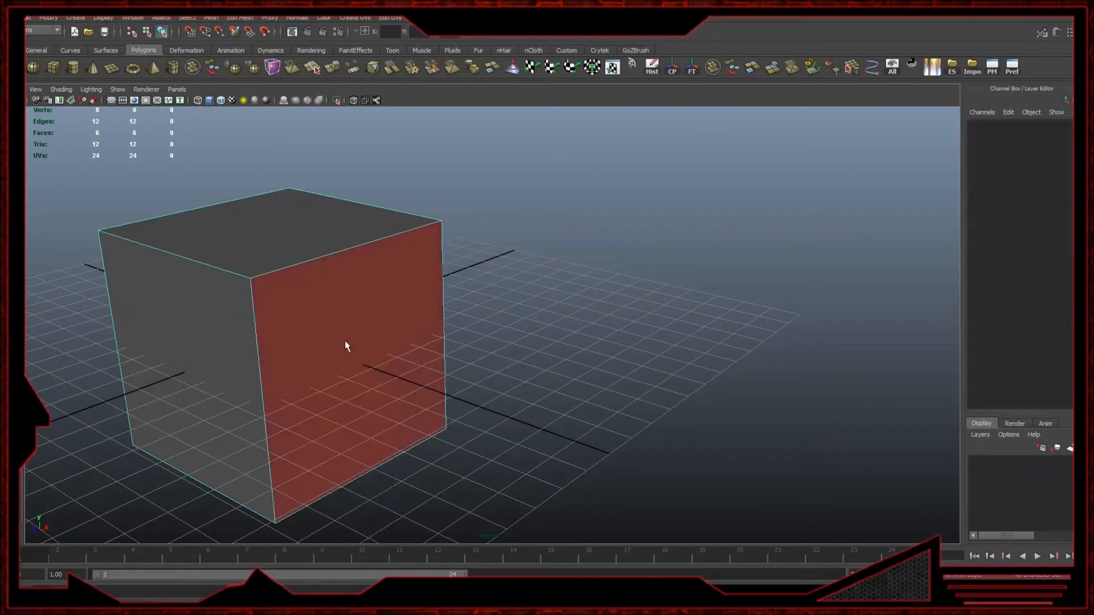
{"action": "left_click", "coordinate": [345, 345]}
{"action": "left_click", "coordinate": [229, 236], "text": "shift"}
{"action": "left_click", "coordinate": [200, 336], "text": "shift"}
{"action": "left_click_drag", "start_coordinate": [501, 362], "coordinate": [420, 306], "text": "alt"}
- Return the cube to object selection and delete it, leaving the scene empty
{"action": "right_click_drag", "start_coordinate": [516, 270], "coordinate": [511, 243]}
{"action": "left_click", "coordinate": [512, 249]}
{"action": "key", "text": "Delete"}
{"action": "left_click_drag", "start_coordinate": [512, 248], "coordinate": [477, 313], "text": "alt"}
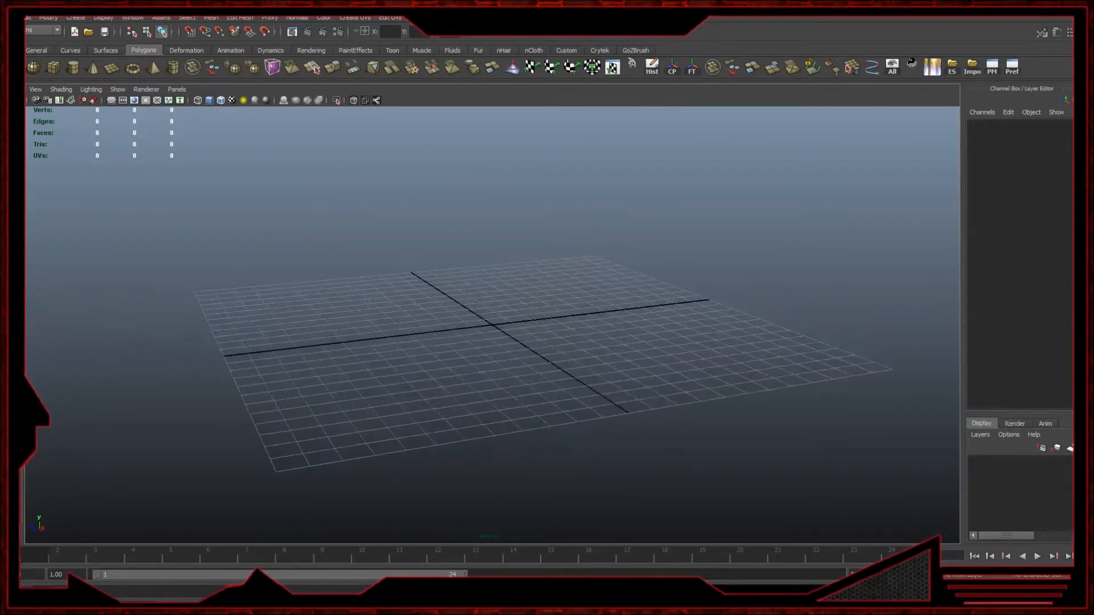
- Start a file import and browse to the folder F:\3D\Ellies Room
{"action": "mouse_move", "coordinate": [154, 610]}
{"action": "left_click", "coordinate": [971, 69]}
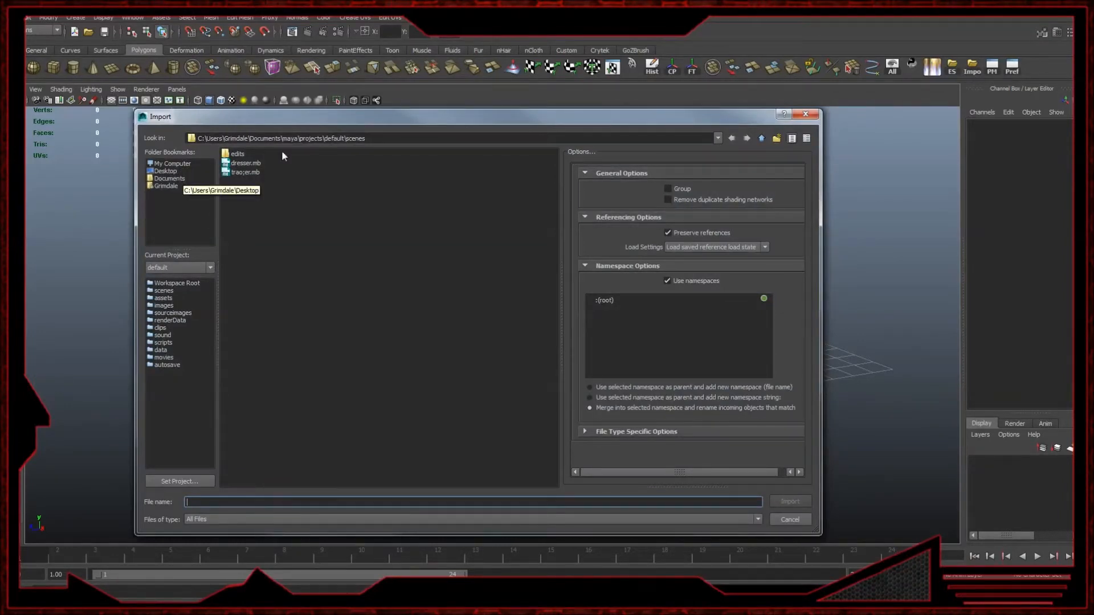
{"action": "left_click_drag", "start_coordinate": [365, 139], "coordinate": [264, 139]}
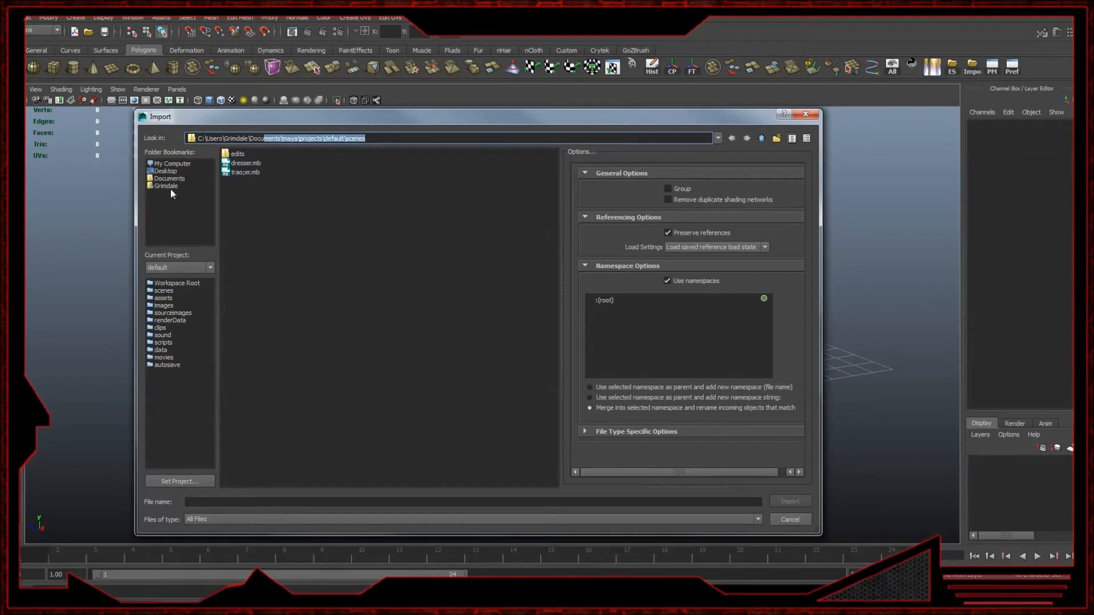
{"action": "left_click", "coordinate": [173, 164]}
{"action": "double_click", "coordinate": [257, 184]}
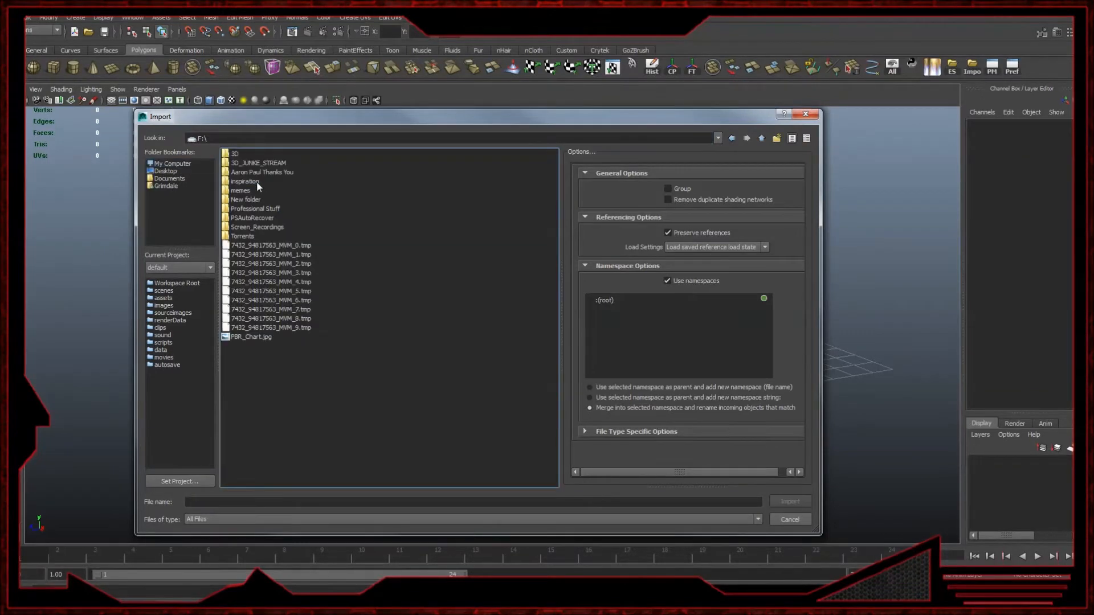
{"action": "double_click", "coordinate": [238, 156]}
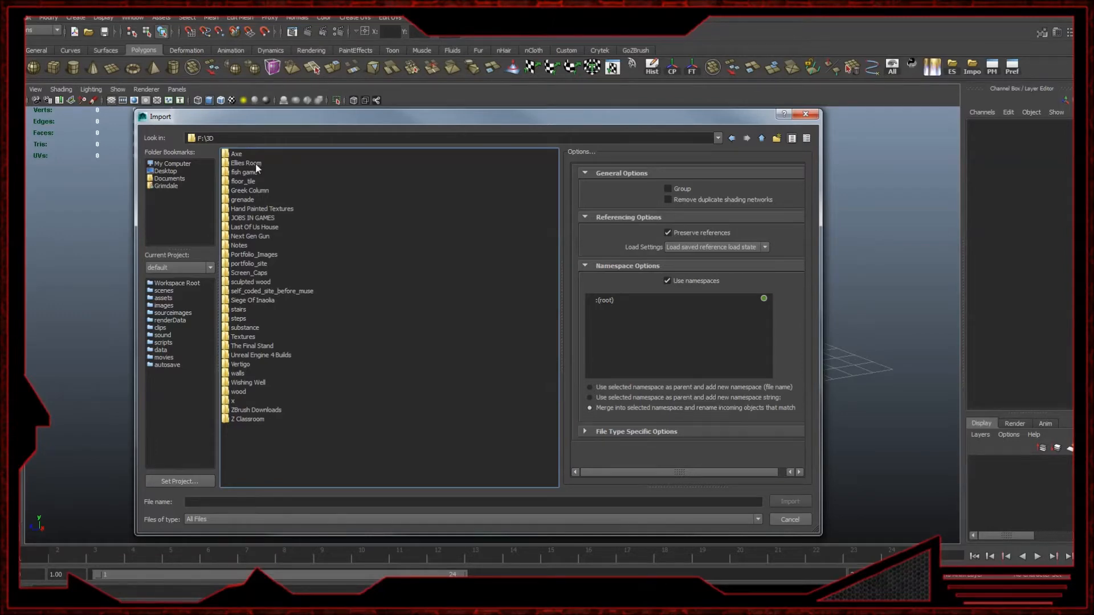
{"action": "double_click", "coordinate": [254, 164]}
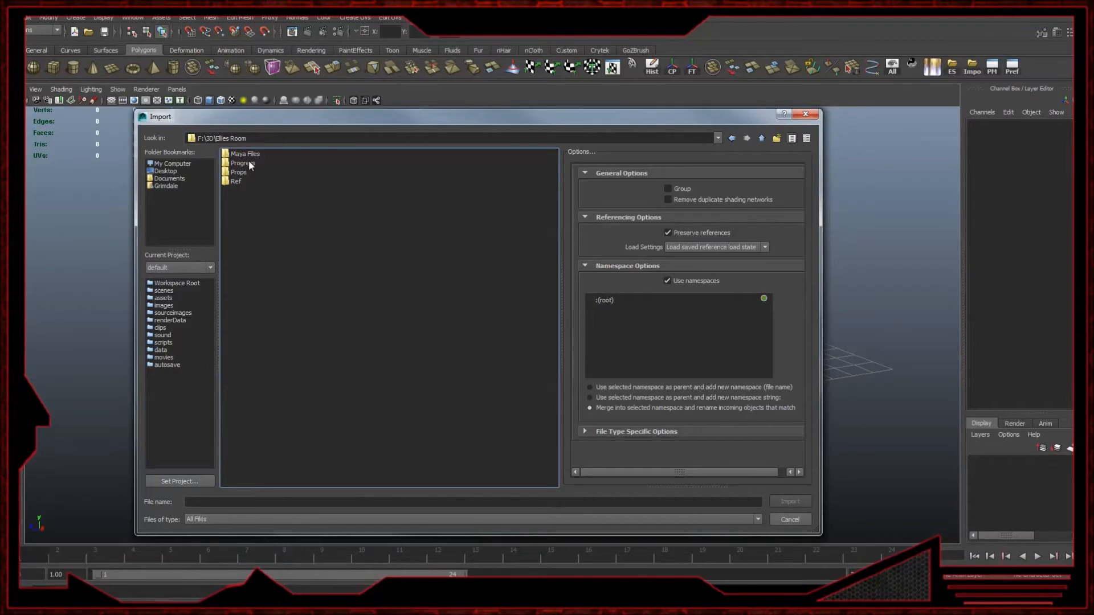
- Import low_poly.obj from Props\Dresser\bakes and accept the notice about faces shared by multiple groups
{"action": "double_click", "coordinate": [239, 172]}
{"action": "double_click", "coordinate": [237, 179]}
{"action": "double_click", "coordinate": [236, 155]}
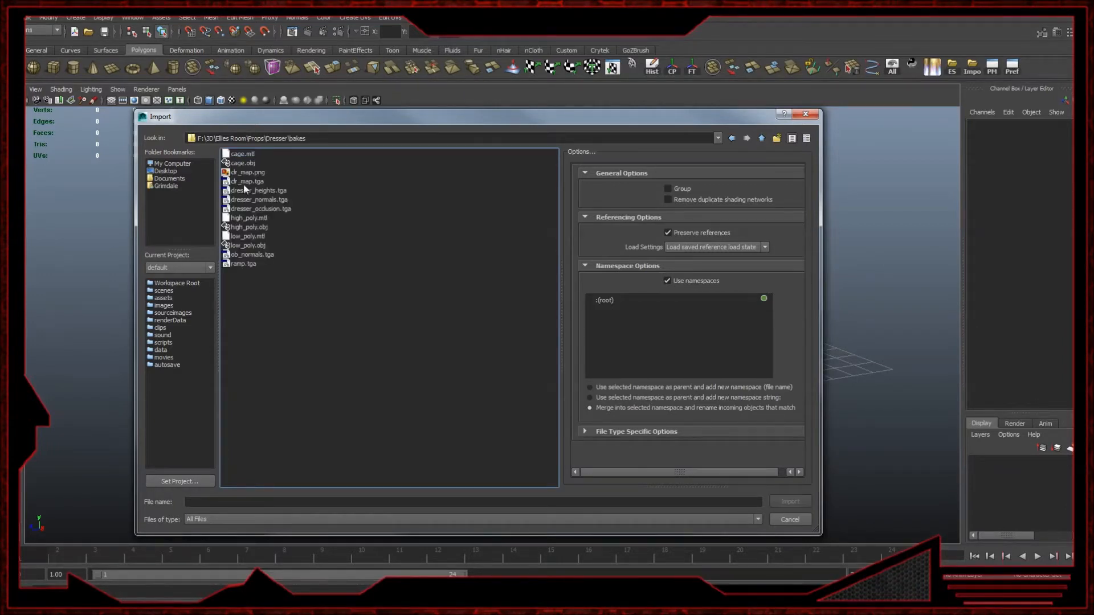
{"action": "double_click", "coordinate": [252, 246]}
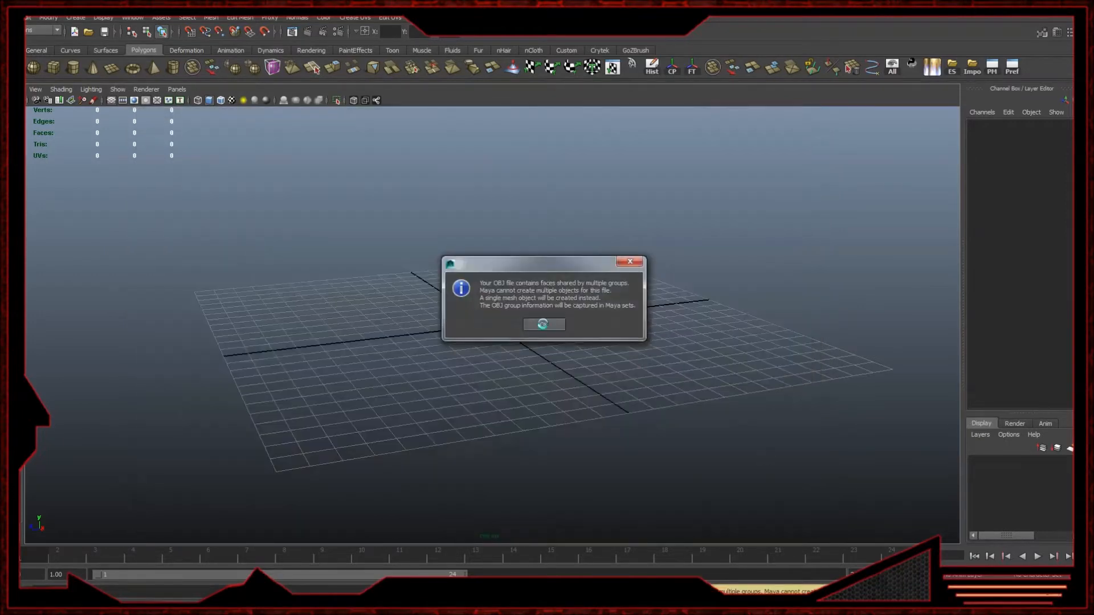
{"action": "left_click", "coordinate": [543, 325]}
- Select the imported dresser to inspect its wireframe, and deselect it again
{"action": "left_click_drag", "start_coordinate": [494, 290], "coordinate": [590, 341], "text": "alt"}
{"action": "left_click", "coordinate": [594, 314]}
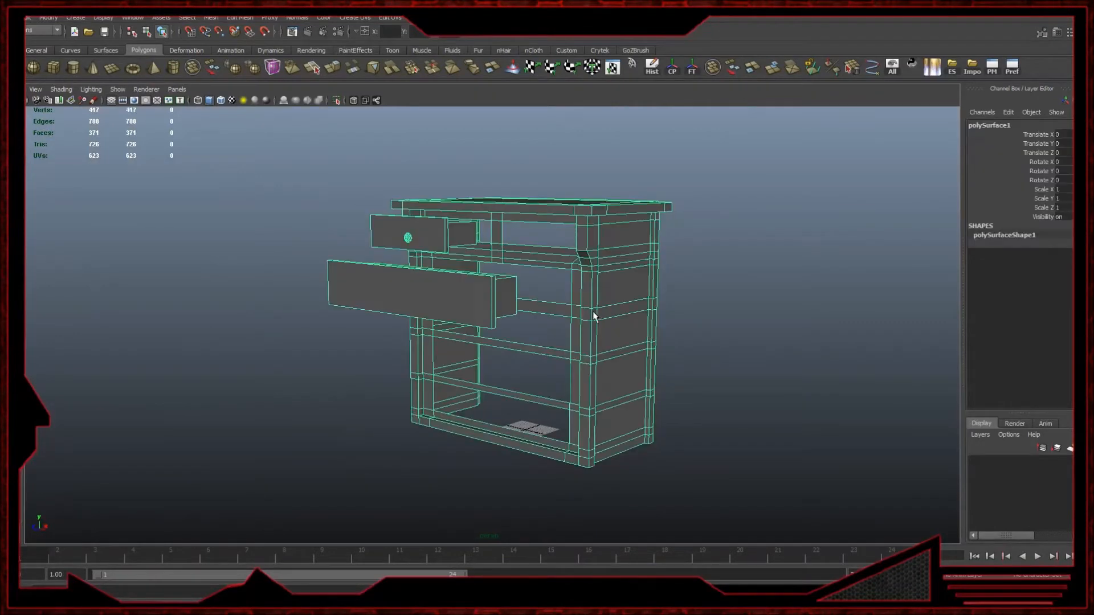
{"action": "left_click", "coordinate": [736, 71]}
{"action": "left_click", "coordinate": [716, 276]}
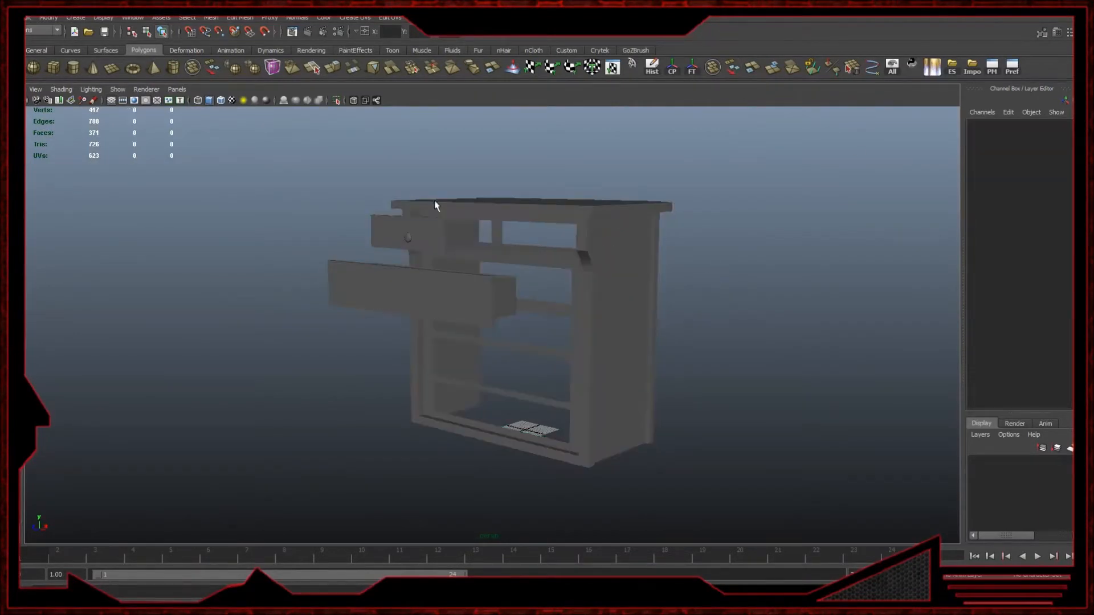
- Select every part of the imported dresser, delete the construction history, and clear the selection
{"action": "left_click_drag", "start_coordinate": [340, 228], "coordinate": [796, 122]}
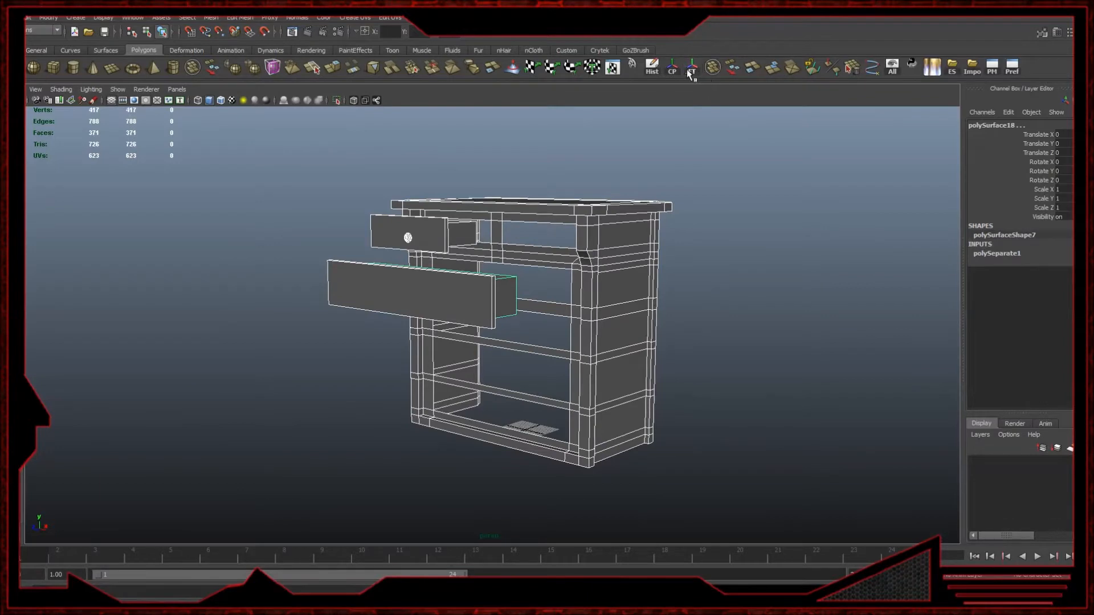
{"action": "left_click", "coordinate": [651, 67]}
{"action": "left_click", "coordinate": [668, 324]}
{"action": "left_click_drag", "start_coordinate": [668, 323], "coordinate": [572, 310], "text": "alt"}
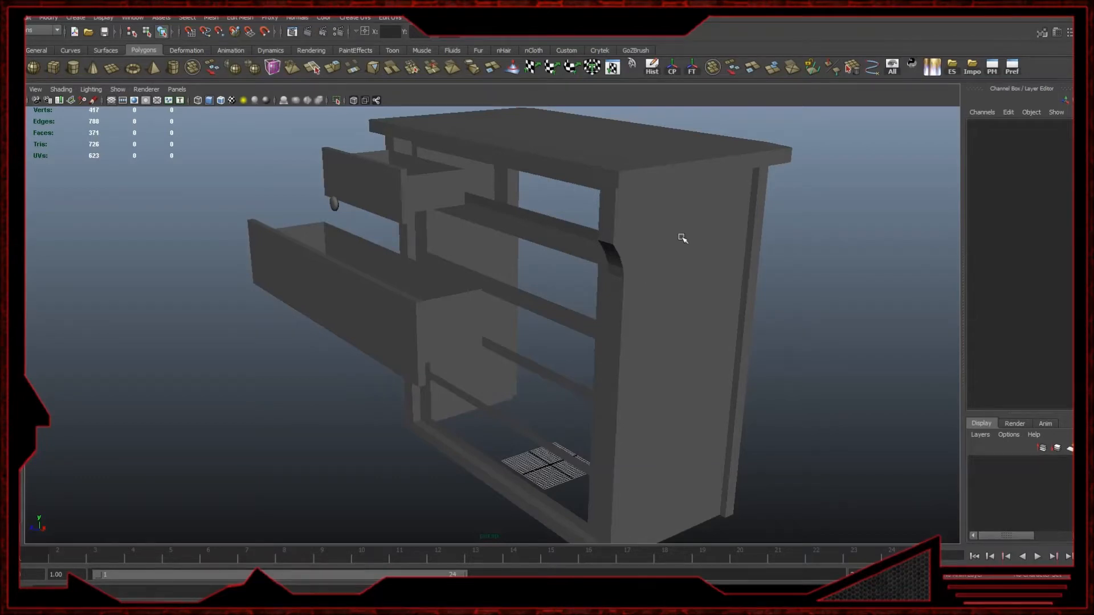
- Select the dresser's main frame and isolate it in the view so the drawers are hidden
{"action": "left_click", "coordinate": [660, 259]}
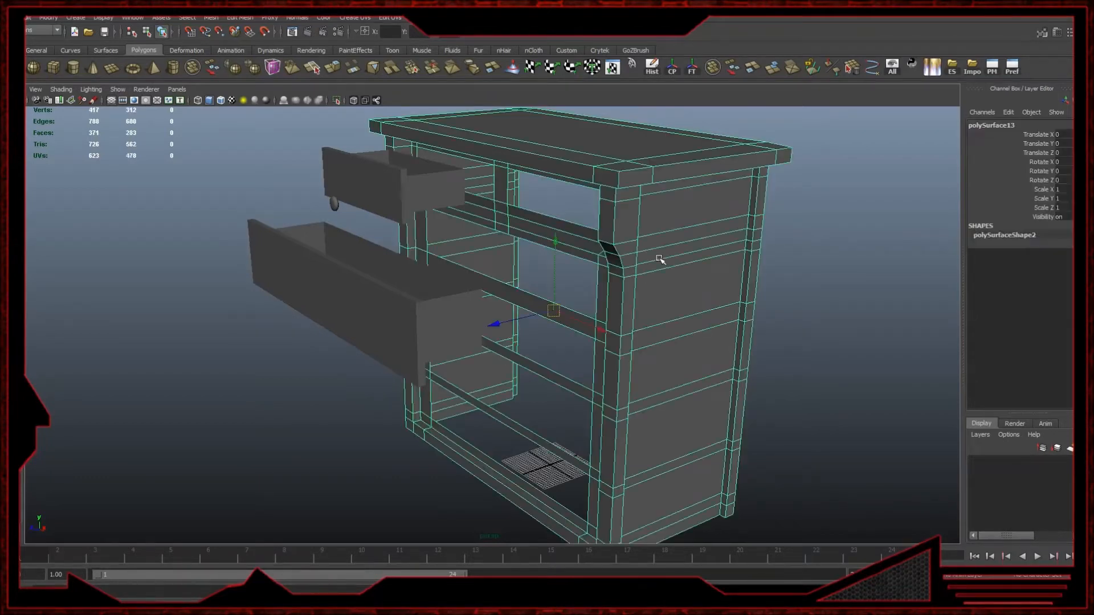
{"action": "left_click", "coordinate": [336, 99]}
{"action": "scroll", "coordinate": [482, 344], "scroll_direction": "down", "scroll_amount": 4}
{"action": "left_click", "coordinate": [734, 375]}
{"action": "left_click_drag", "start_coordinate": [455, 336], "coordinate": [557, 330], "text": "alt"}
{"action": "scroll", "coordinate": [621, 329], "scroll_direction": "up", "scroll_amount": 2}
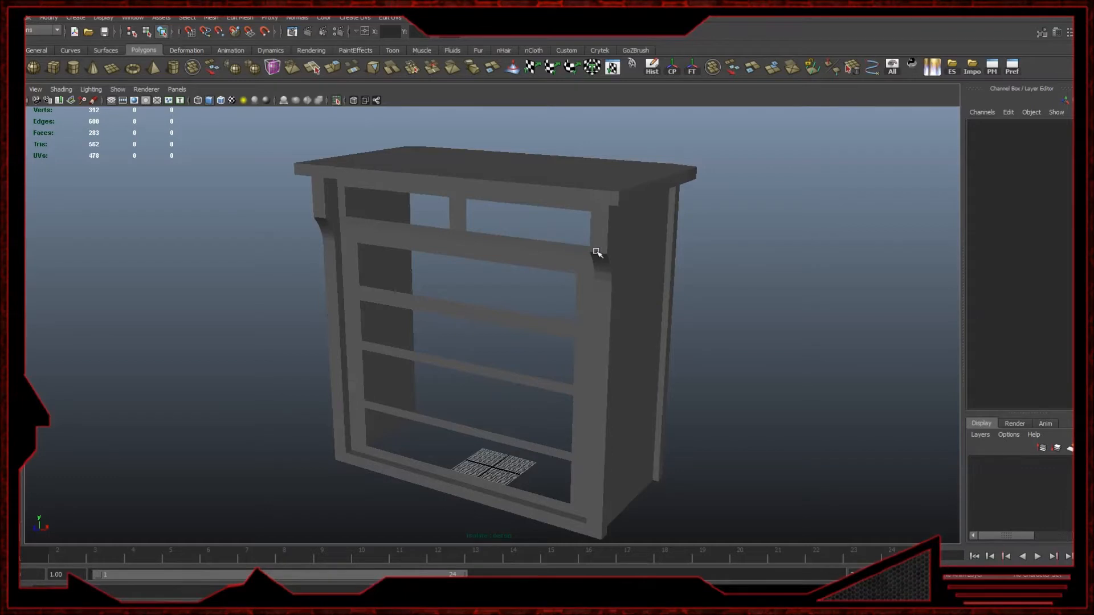
- Select the isolated dresser frame and open its existing UV layout in the UV Texture Editor
{"action": "left_click", "coordinate": [640, 276]}
{"action": "left_click", "coordinate": [753, 231]}
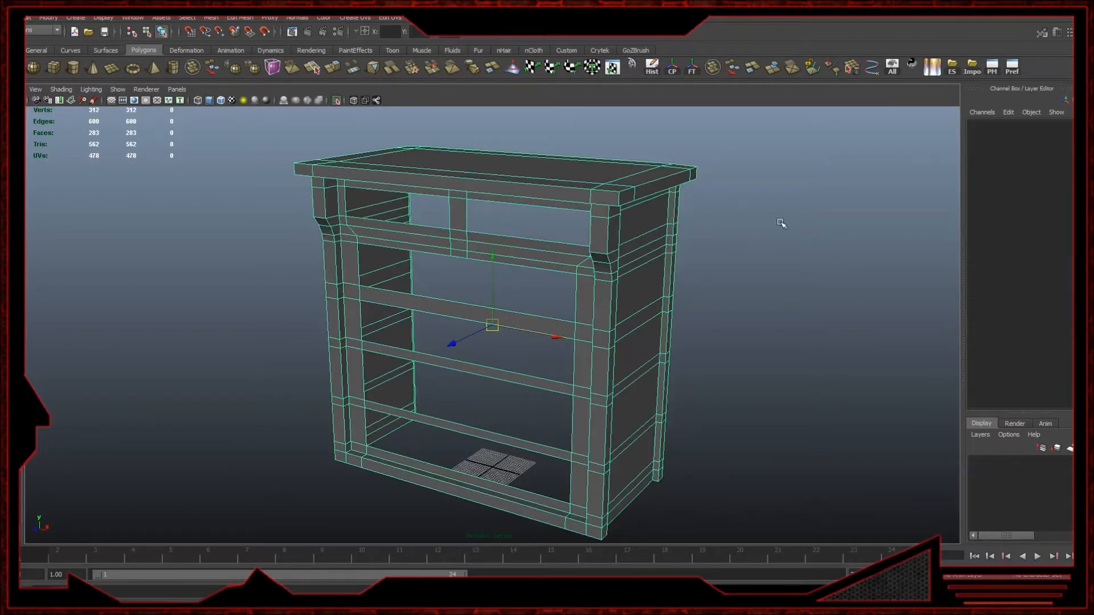
{"action": "left_click", "coordinate": [601, 255]}
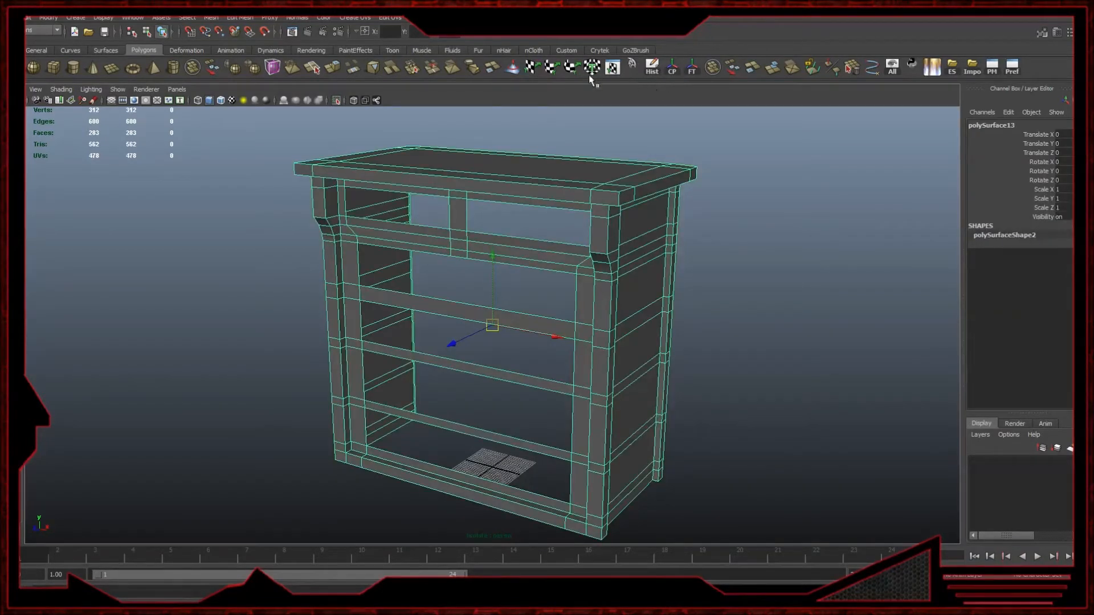
{"action": "left_click", "coordinate": [612, 68]}
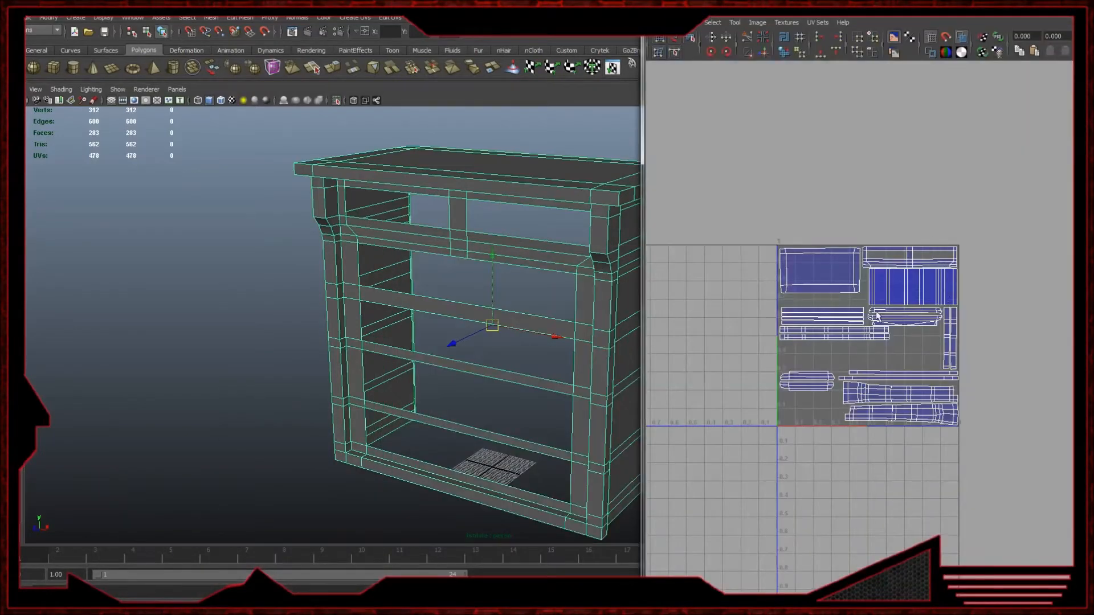
{"action": "scroll", "coordinate": [952, 311], "scroll_direction": "up", "scroll_amount": 2}
{"action": "left_click_drag", "start_coordinate": [798, 8], "coordinate": [711, 161]}
- Apply automatic mapping to the dresser frame, minimize the UV Texture Editor, and deselect the frame
{"action": "left_click", "coordinate": [593, 70]}
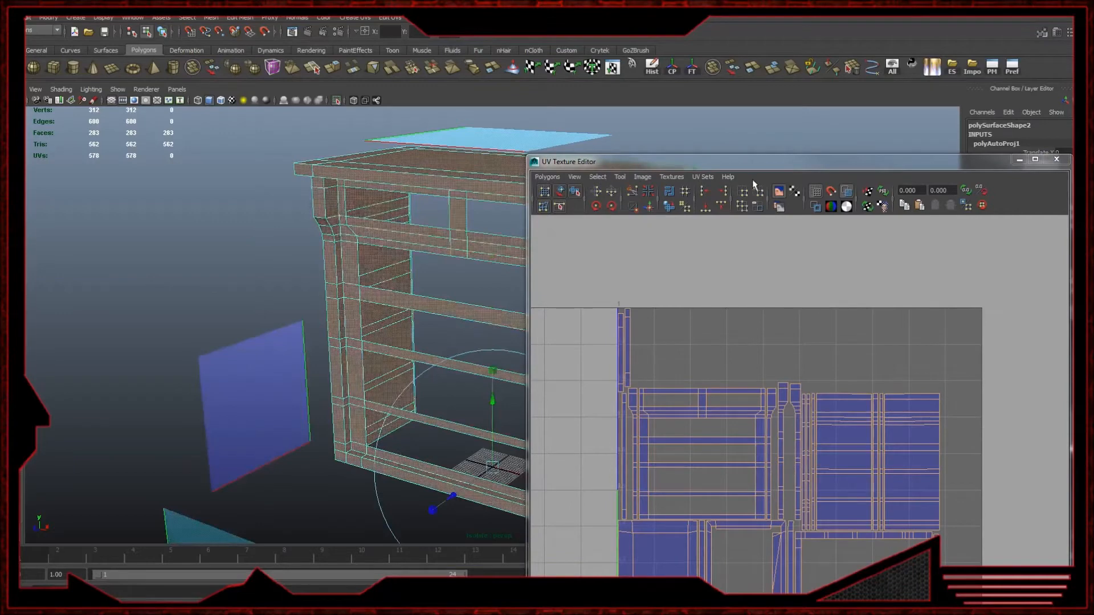
{"action": "left_click_drag", "start_coordinate": [1013, 164], "coordinate": [1016, 164]}
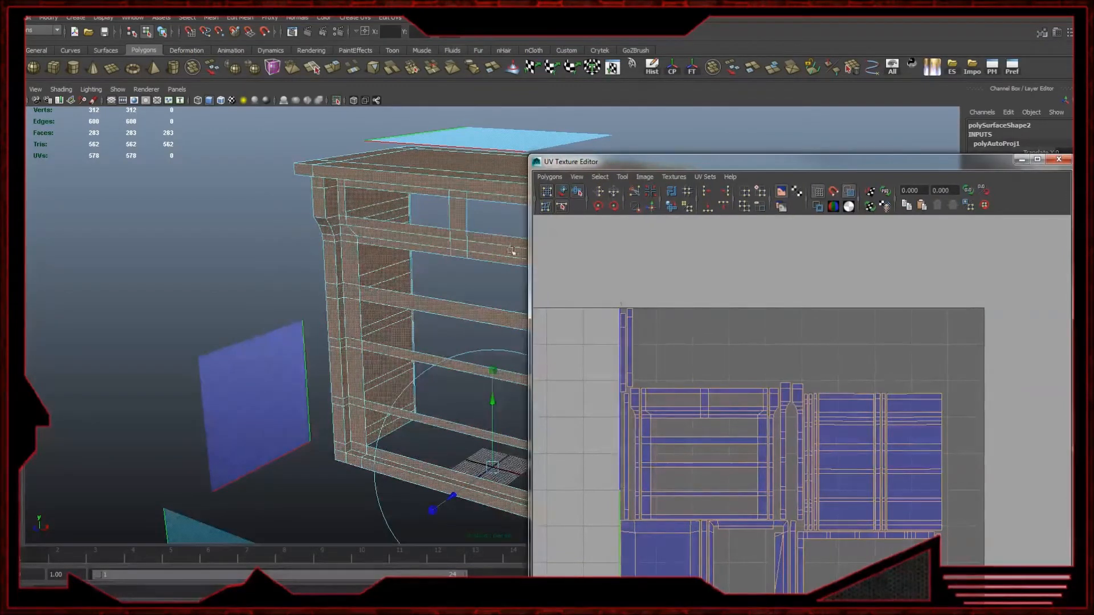
{"action": "left_click", "coordinate": [1022, 160]}
{"action": "left_click", "coordinate": [800, 160]}
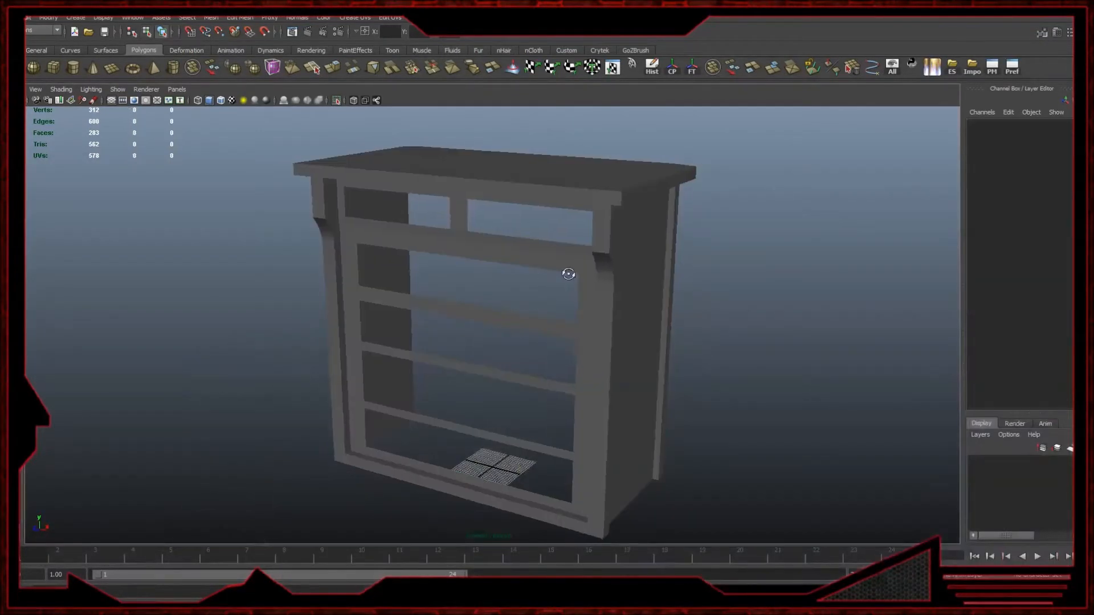
- Reopen the frame's UV layout, select the front-face shell, and move it outside the 0–1 tile on its left
{"action": "left_click_drag", "start_coordinate": [800, 161], "coordinate": [696, 275], "text": "alt"}
{"action": "left_click_drag", "start_coordinate": [439, 264], "coordinate": [404, 215], "text": "alt"}
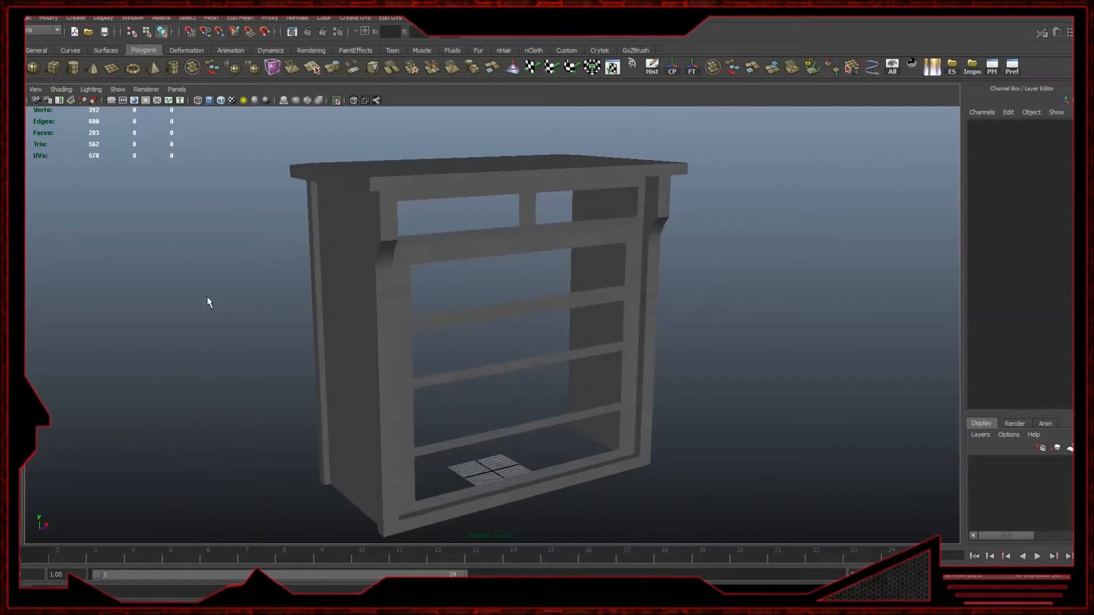
{"action": "left_click", "coordinate": [306, 273]}
{"action": "left_click", "coordinate": [217, 544]}
{"action": "right_click_drag", "start_coordinate": [847, 327], "coordinate": [373, 213], "text": "alt"}
{"action": "right_click_drag", "start_coordinate": [372, 210], "coordinate": [415, 212]}
{"action": "left_click_drag", "start_coordinate": [399, 195], "coordinate": [463, 229]}
{"action": "right_click_drag", "start_coordinate": [414, 206], "coordinate": [441, 180], "text": "ctrl"}
{"action": "key", "text": "w"}
{"action": "left_click_drag", "start_coordinate": [420, 280], "coordinate": [213, 202]}
{"action": "left_click", "coordinate": [169, 386]}
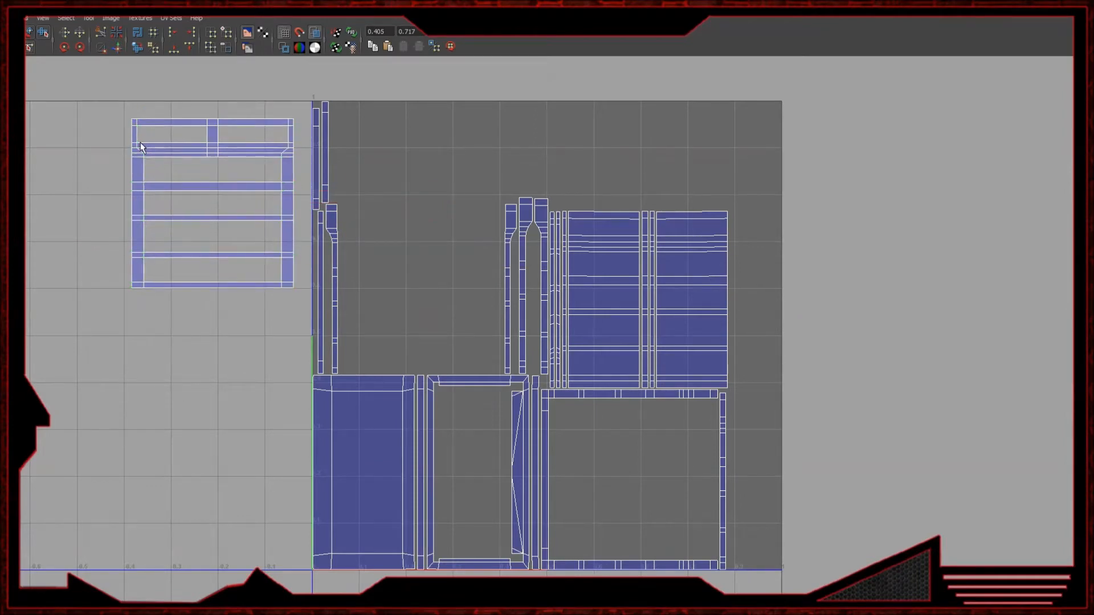
- Switch to UV selection, marquee-select the separated front shell's UVs, and shift the shell slightly farther from the 0–1 tile
{"action": "right_click", "coordinate": [141, 147]}
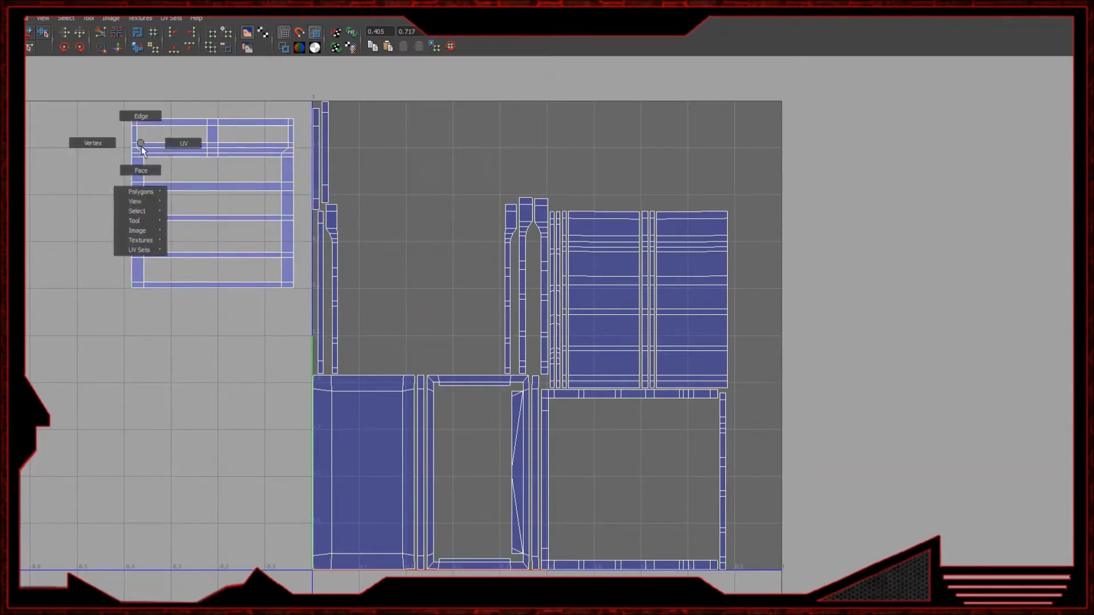
{"action": "left_click", "coordinate": [165, 149]}
{"action": "left_click_drag", "start_coordinate": [125, 108], "coordinate": [215, 191]}
{"action": "left_click_drag", "start_coordinate": [105, 104], "coordinate": [182, 159]}
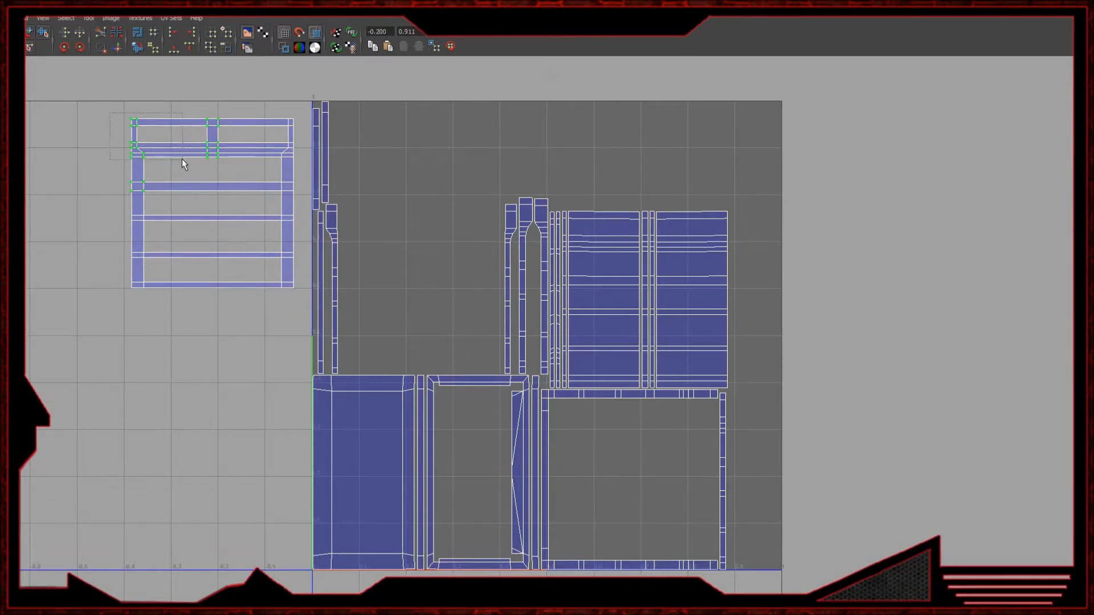
{"action": "left_click_drag", "start_coordinate": [108, 106], "coordinate": [169, 150]}
{"action": "left_click_drag", "start_coordinate": [246, 235], "coordinate": [302, 330]}
{"action": "key", "text": "w"}
{"action": "left_click_drag", "start_coordinate": [215, 207], "coordinate": [188, 205]}
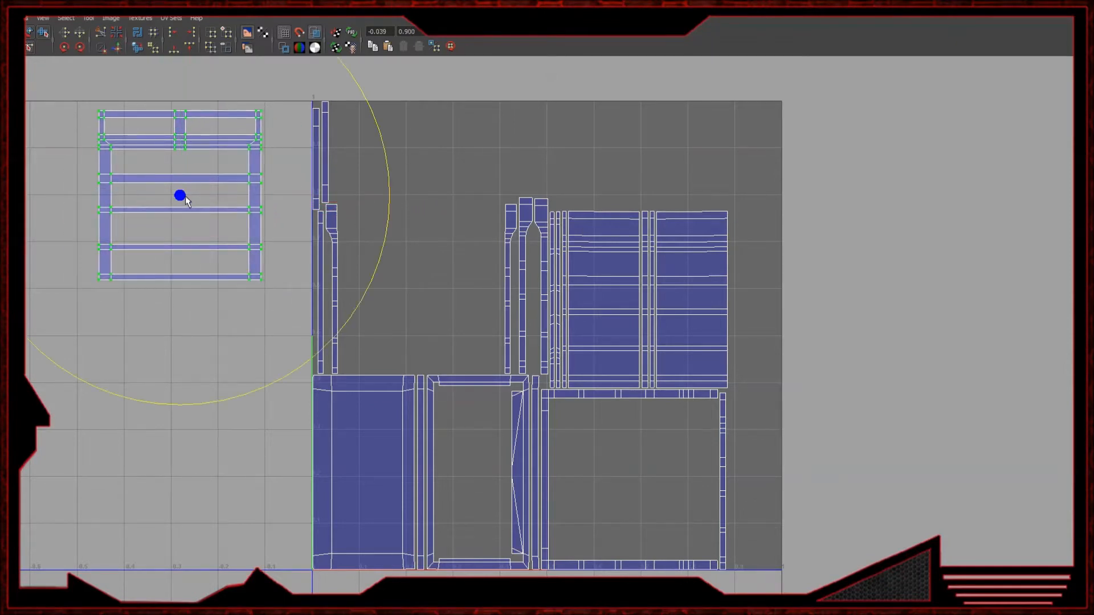
{"action": "key", "text": "b"}
{"action": "left_click", "coordinate": [223, 319]}
- Select UVs at the front shell's upper-left corner, expand the selection to the whole shell, and move it slightly down
{"action": "left_click_drag", "start_coordinate": [130, 147], "coordinate": [161, 147]}
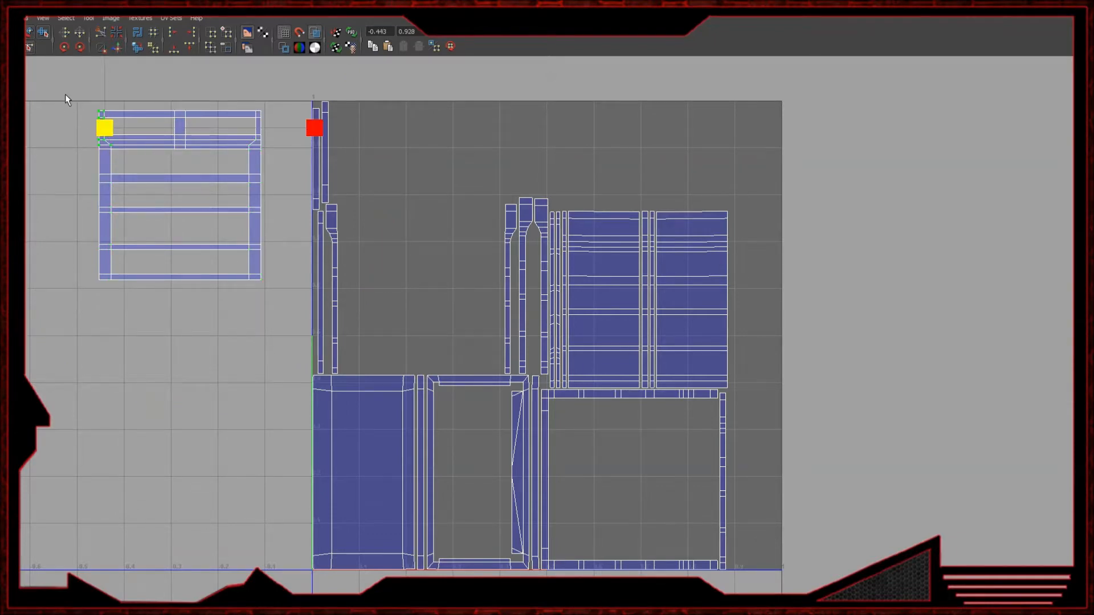
{"action": "left_click_drag", "start_coordinate": [98, 124], "coordinate": [136, 134]}
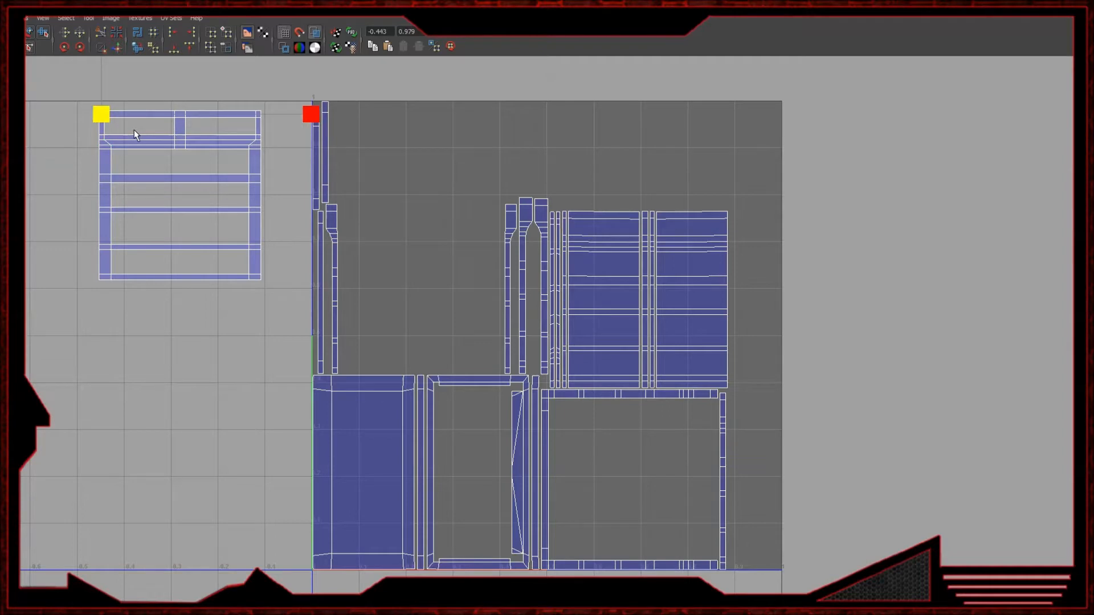
{"action": "right_click", "coordinate": [137, 142], "text": "ctrl"}
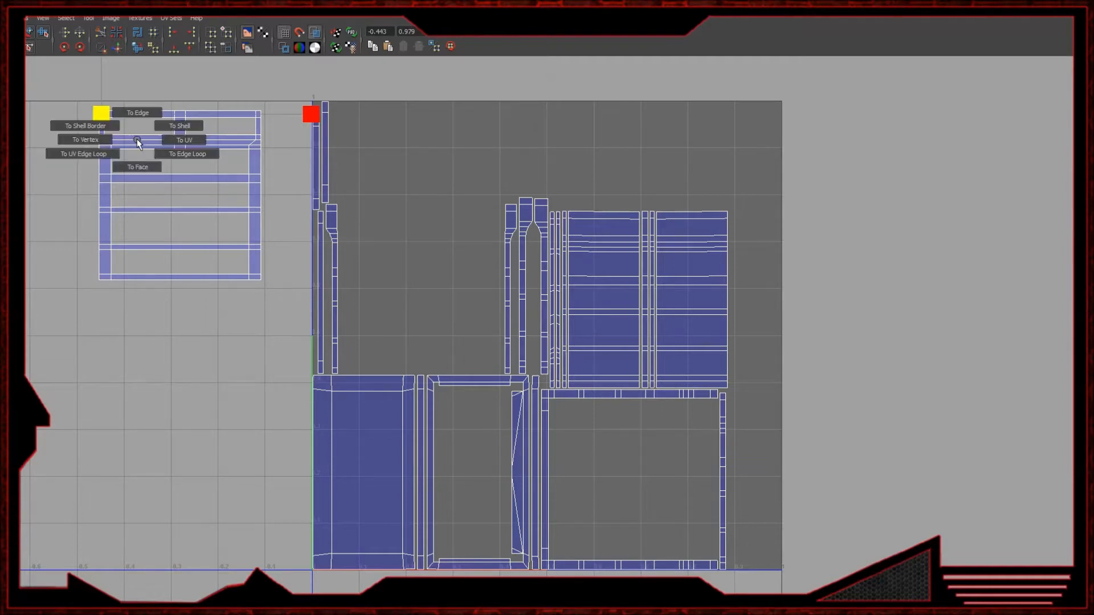
{"action": "left_click", "coordinate": [172, 129]}
{"action": "left_click_drag", "start_coordinate": [189, 195], "coordinate": [174, 212]}
- Marquee-select the entire front shell and move it down and farther left of the 0–1 tile
{"action": "key", "text": "q"}
{"action": "right_click_drag", "start_coordinate": [90, 147], "coordinate": [92, 85]}
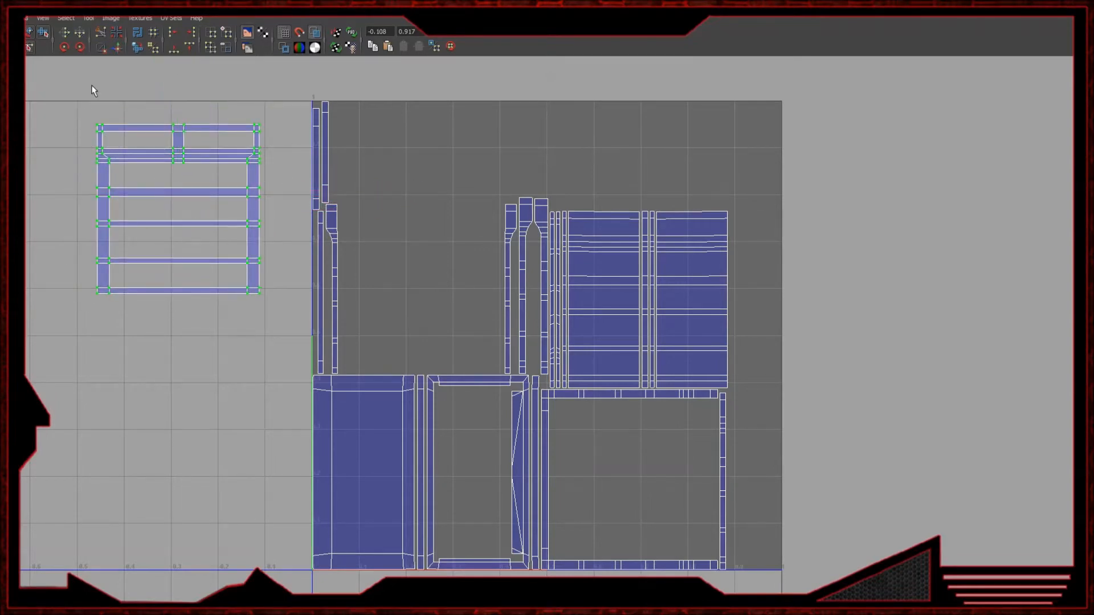
{"action": "left_click_drag", "start_coordinate": [40, 102], "coordinate": [292, 341]}
{"action": "key", "text": "w"}
{"action": "left_click_drag", "start_coordinate": [178, 207], "coordinate": [130, 234]}
- Select part of the rightmost side-panel shell and expand the selection to the full UV shell
{"action": "key", "text": "q"}
{"action": "left_click_drag", "start_coordinate": [710, 195], "coordinate": [760, 259]}
{"action": "right_click_drag", "start_coordinate": [694, 243], "coordinate": [735, 229], "text": "ctrl"}
{"action": "key", "text": "w"}
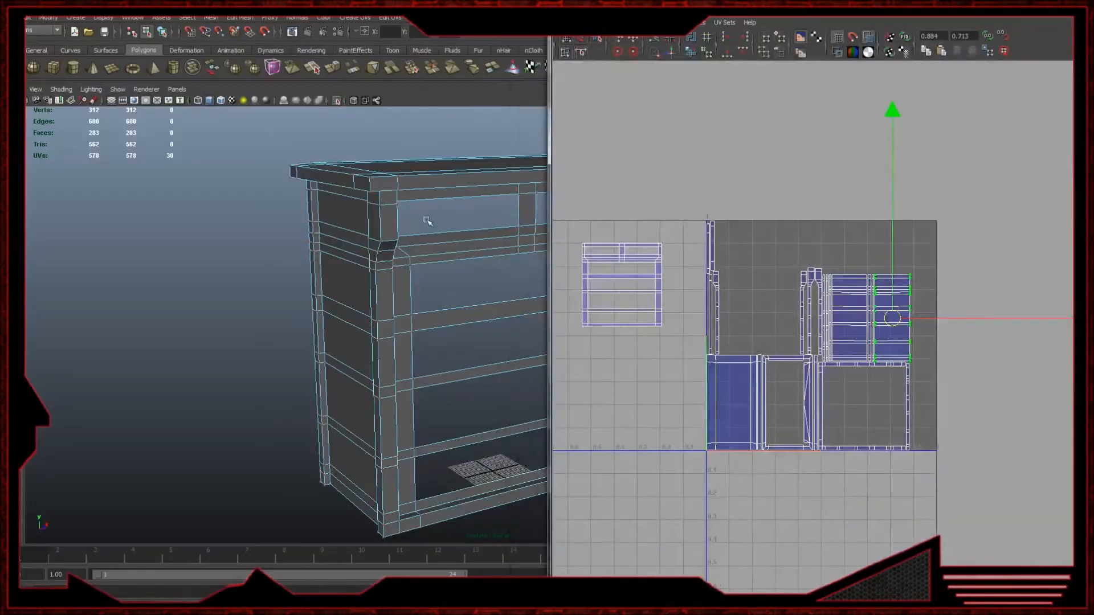
- Return the frame to object selection and examine its front and side faces from several angles
{"action": "right_click_drag", "start_coordinate": [386, 219], "coordinate": [438, 202]}
{"action": "left_click", "coordinate": [394, 232]}
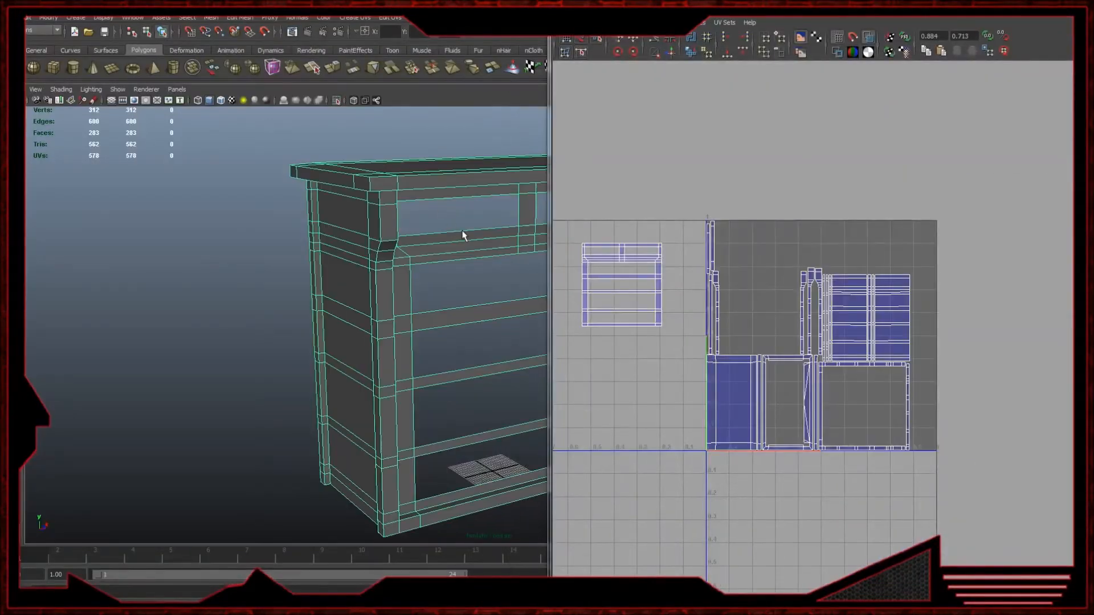
{"action": "scroll", "coordinate": [447, 227], "scroll_direction": "down", "scroll_amount": 1}
{"action": "scroll", "coordinate": [447, 232], "scroll_direction": "down", "scroll_amount": 2}
{"action": "middle_click_drag", "start_coordinate": [447, 231], "coordinate": [199, 202], "text": "alt"}
{"action": "scroll", "coordinate": [316, 218], "scroll_direction": "up", "scroll_amount": 2}
{"action": "left_click_drag", "start_coordinate": [367, 230], "coordinate": [364, 204], "text": "alt"}
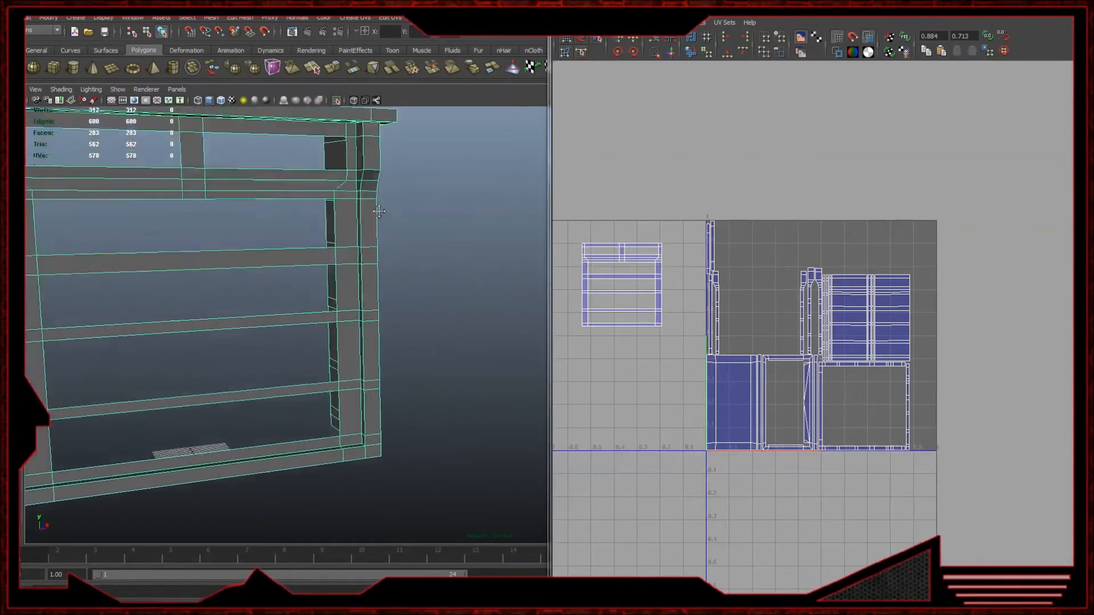
{"action": "middle_click_drag", "start_coordinate": [365, 204], "coordinate": [407, 243], "text": "alt"}
{"action": "left_click_drag", "start_coordinate": [407, 243], "coordinate": [376, 224], "text": "alt"}
{"action": "right_click_drag", "start_coordinate": [378, 223], "coordinate": [428, 209]}
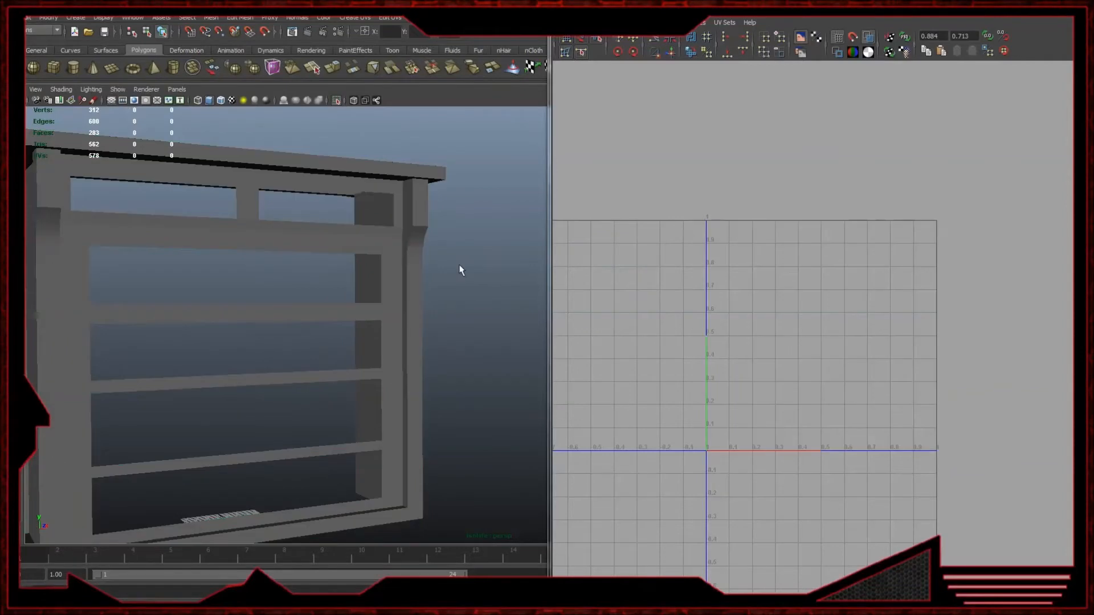
- Select the complete front-face UV shell again and nudge it toward the 0–1 tile
{"action": "right_click_drag", "start_coordinate": [624, 280], "coordinate": [788, 294], "text": "alt"}
{"action": "middle_click_drag", "start_coordinate": [712, 239], "coordinate": [900, 248], "text": "alt"}
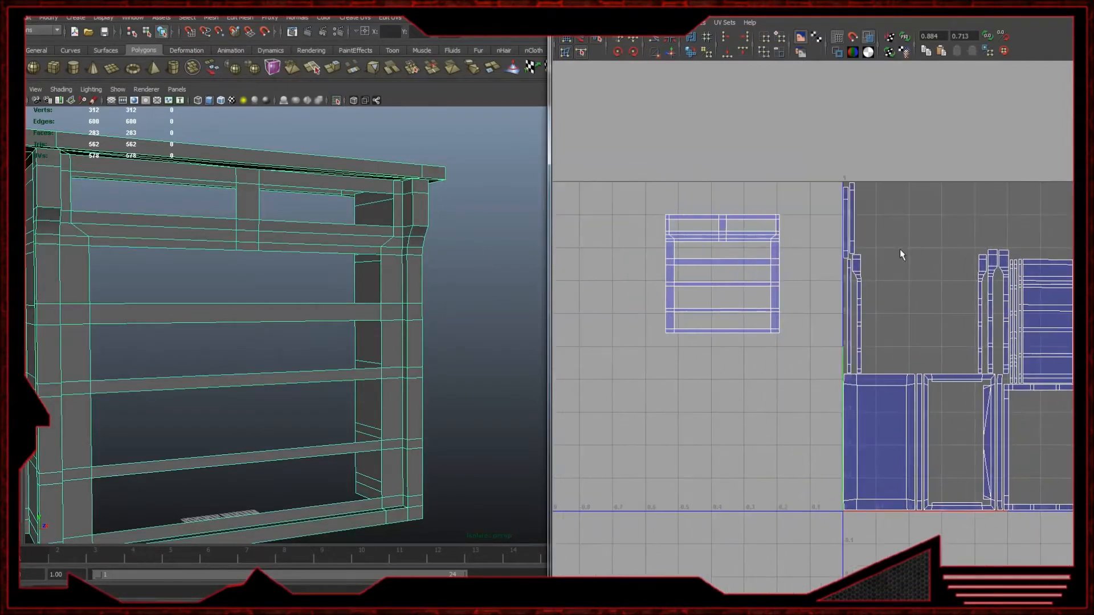
{"action": "right_click_drag", "start_coordinate": [593, 200], "coordinate": [741, 196], "text": "alt"}
{"action": "right_click_drag", "start_coordinate": [693, 86], "coordinate": [713, 84]}
{"action": "right_click_drag", "start_coordinate": [738, 150], "coordinate": [757, 128], "text": "ctrl"}
{"action": "key", "text": "w"}
{"action": "left_click_drag", "start_coordinate": [640, 222], "coordinate": [675, 227]}
{"action": "key", "text": "q"}
- Return the dresser frame to object selection and assign it a new Lambert material
{"action": "right_click_drag", "start_coordinate": [325, 263], "coordinate": [365, 197]}
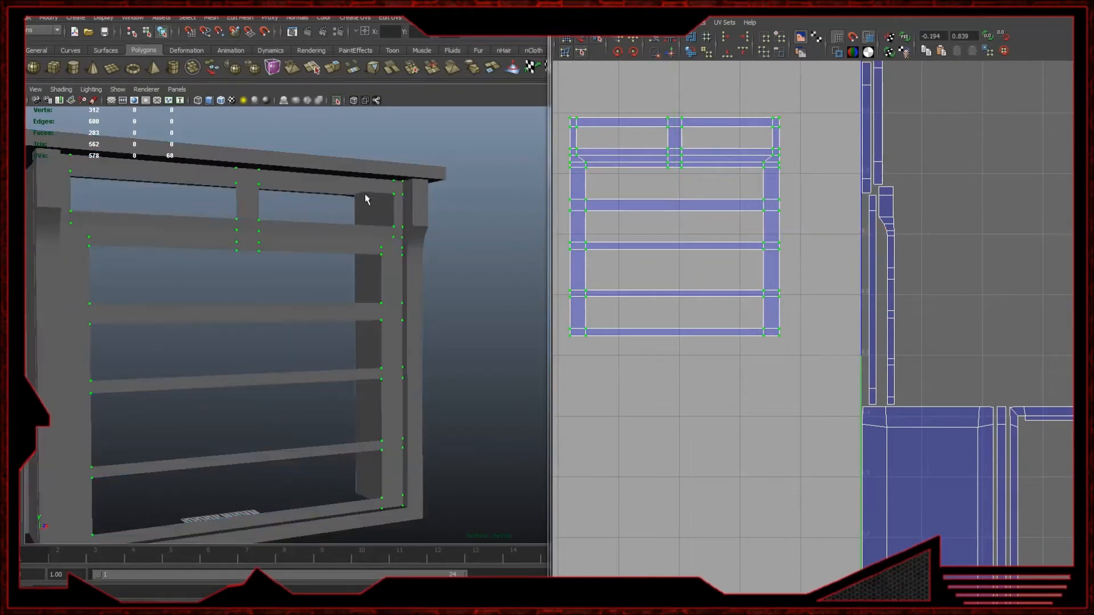
{"action": "left_click", "coordinate": [219, 193]}
{"action": "left_click", "coordinate": [241, 207]}
{"action": "right_click_drag", "start_coordinate": [241, 207], "coordinate": [322, 441]}
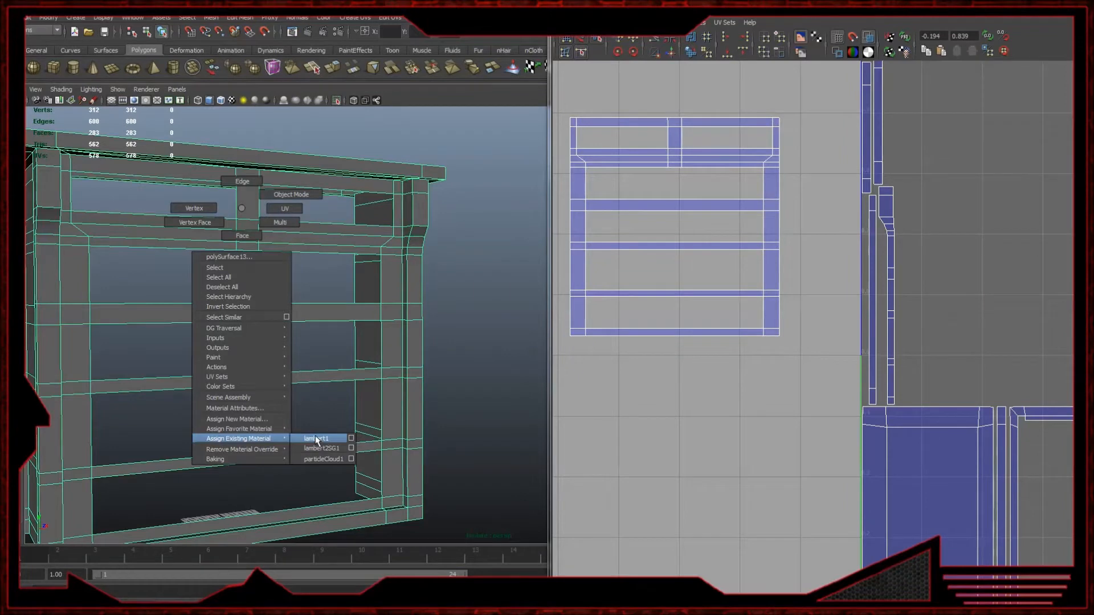
{"action": "right_click_drag", "start_coordinate": [316, 440], "coordinate": [262, 419]}
{"action": "left_click", "coordinate": [484, 304]}
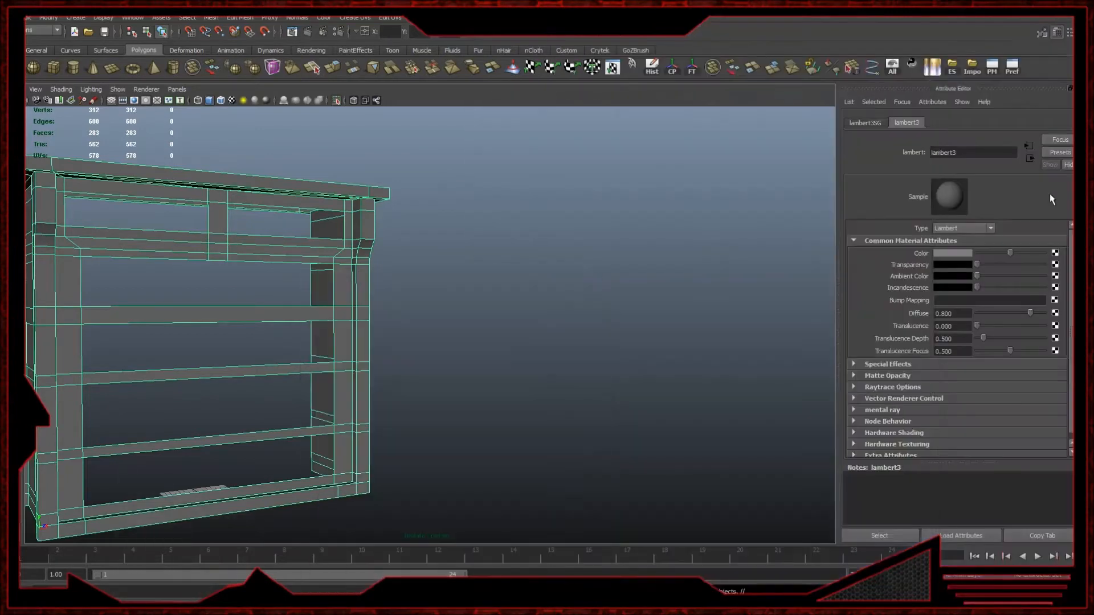
- Connect a Checker texture to the new material's color and turn on textured display for the frame
{"action": "left_click", "coordinate": [1055, 254]}
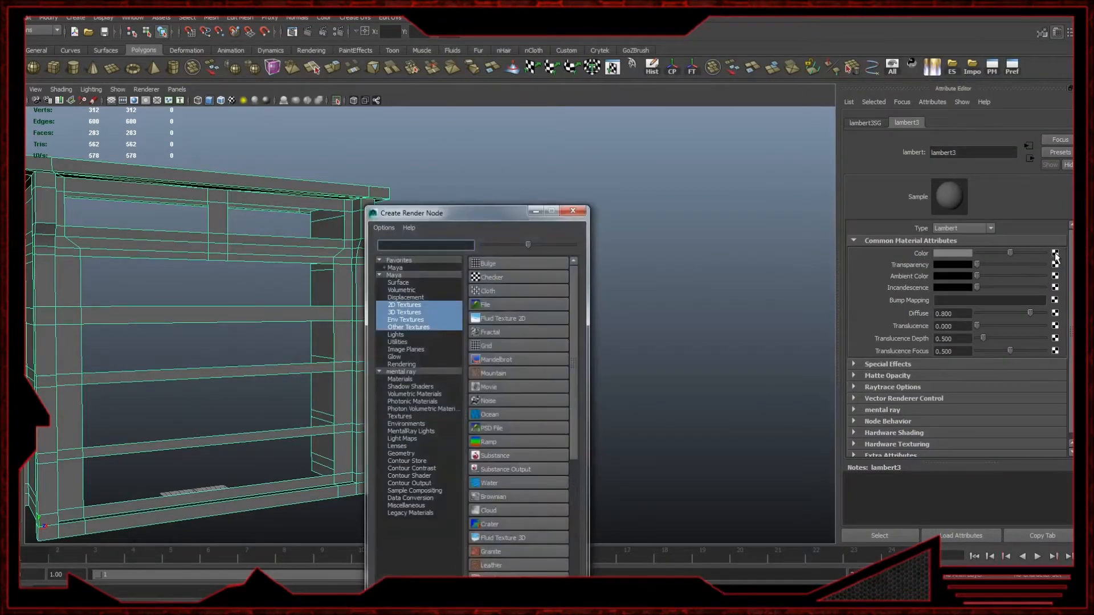
{"action": "left_click", "coordinate": [491, 277]}
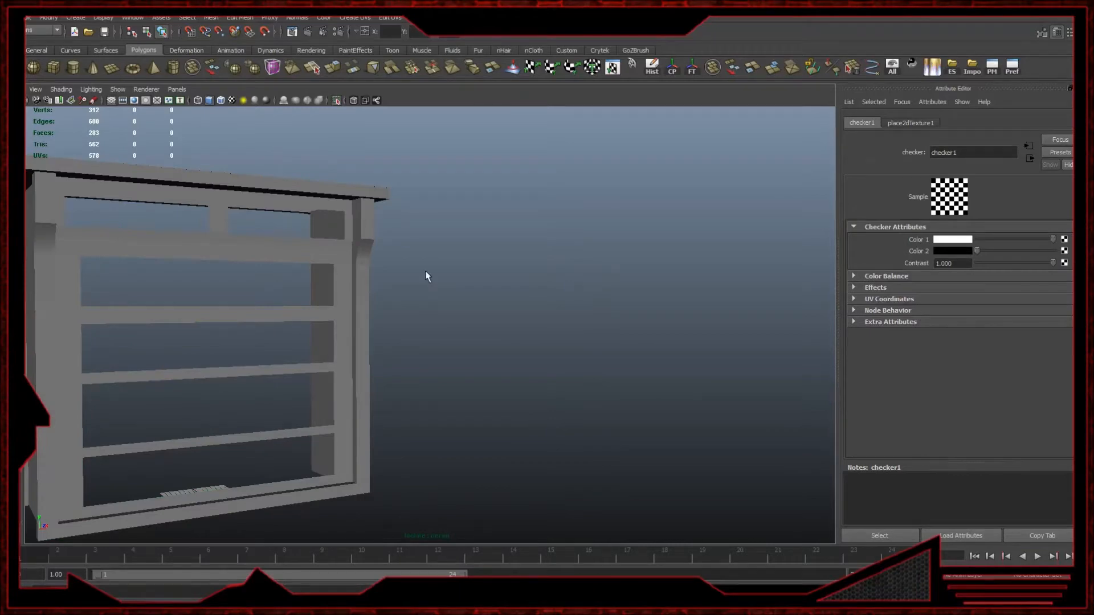
{"action": "left_click", "coordinate": [391, 268]}
{"action": "key", "text": "6"}
{"action": "left_click", "coordinate": [327, 296]}
{"action": "middle_click_drag", "start_coordinate": [326, 317], "coordinate": [412, 311], "text": "alt"}
{"action": "left_click_drag", "start_coordinate": [412, 315], "coordinate": [232, 456], "text": "alt"}
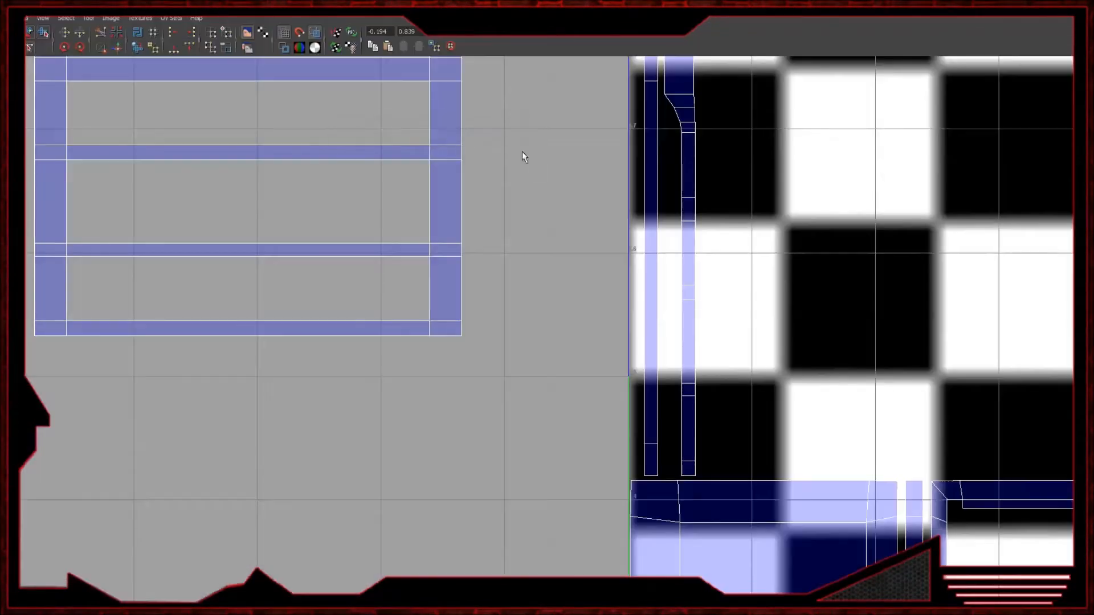
- Select the front-face UV shell and scale it up to about 3.5 UV units wide for a finer checker pattern
{"action": "scroll", "coordinate": [510, 314], "scroll_direction": "down", "scroll_amount": 5}
{"action": "left_click_drag", "start_coordinate": [558, 7], "coordinate": [1091, 85]}
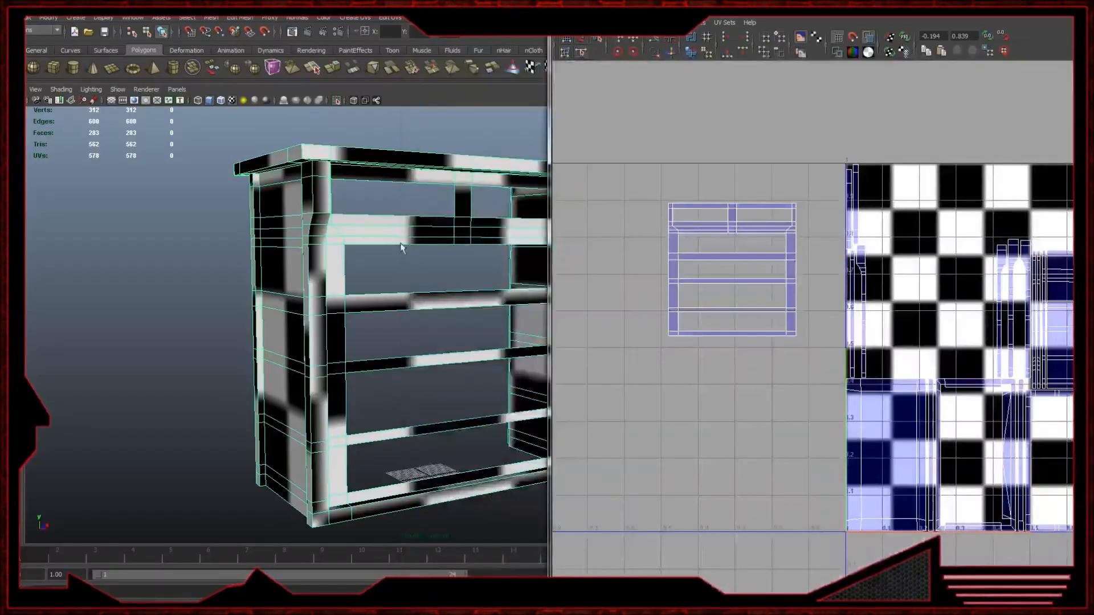
{"action": "scroll", "coordinate": [403, 244], "scroll_direction": "down", "scroll_amount": 3}
{"action": "left_click_drag", "start_coordinate": [595, 161], "coordinate": [806, 373]}
{"action": "key", "text": "w"}
{"action": "left_click_drag", "start_coordinate": [731, 266], "coordinate": [1089, 297]}
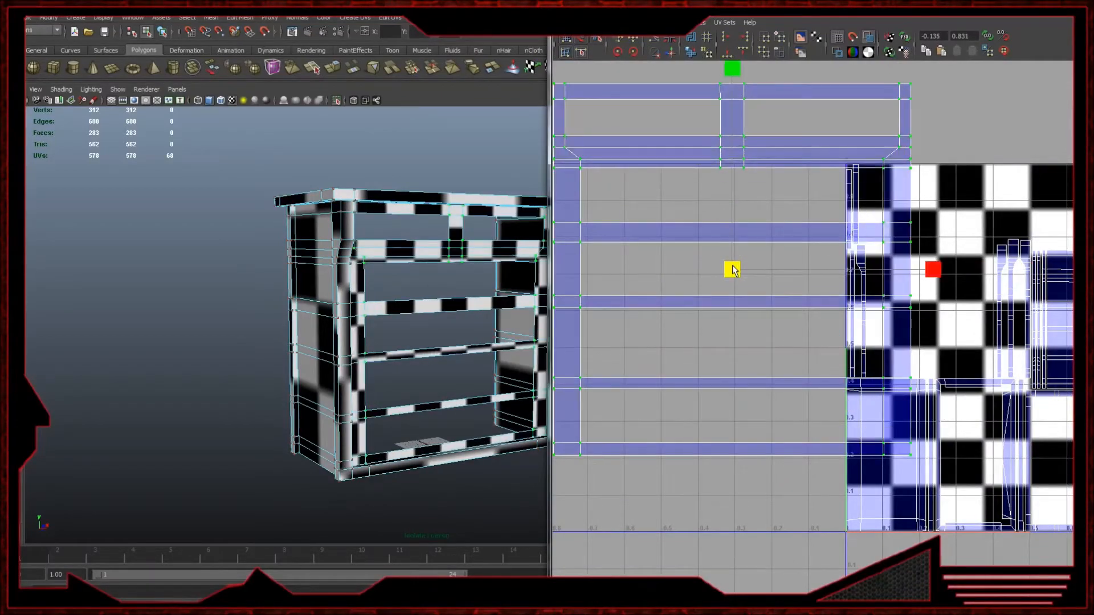
{"action": "left_click_drag", "start_coordinate": [731, 266], "coordinate": [852, 321]}
{"action": "scroll", "coordinate": [725, 303], "scroll_direction": "down", "scroll_amount": 5}
{"action": "left_click_drag", "start_coordinate": [773, 301], "coordinate": [1022, 302]}
{"action": "scroll", "coordinate": [822, 334], "scroll_direction": "down", "scroll_amount": 3}
{"action": "scroll", "coordinate": [960, 299], "scroll_direction": "down", "scroll_amount": 2}
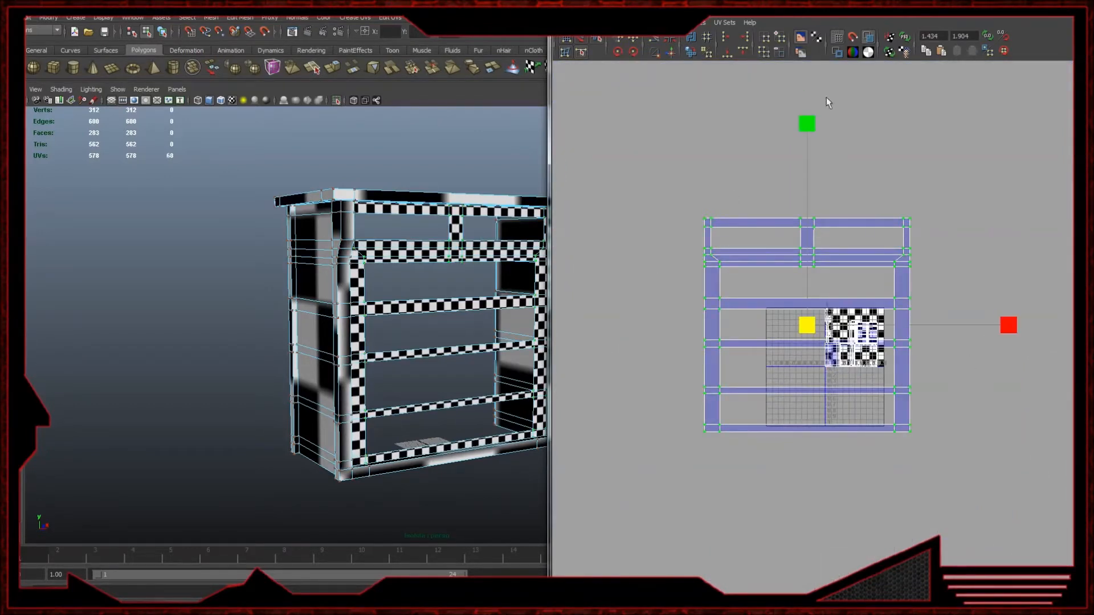
- Try moving the UVs at the front shell's upper-left corner, and undo the change
{"action": "left_click_drag", "start_coordinate": [670, 159], "coordinate": [740, 280]}
{"action": "key", "text": "w"}
{"action": "left_click_drag", "start_coordinate": [716, 239], "coordinate": [707, 167]}
{"action": "scroll", "coordinate": [433, 227], "scroll_direction": "up", "scroll_amount": 3}
{"action": "key", "text": "ctrl+z"}
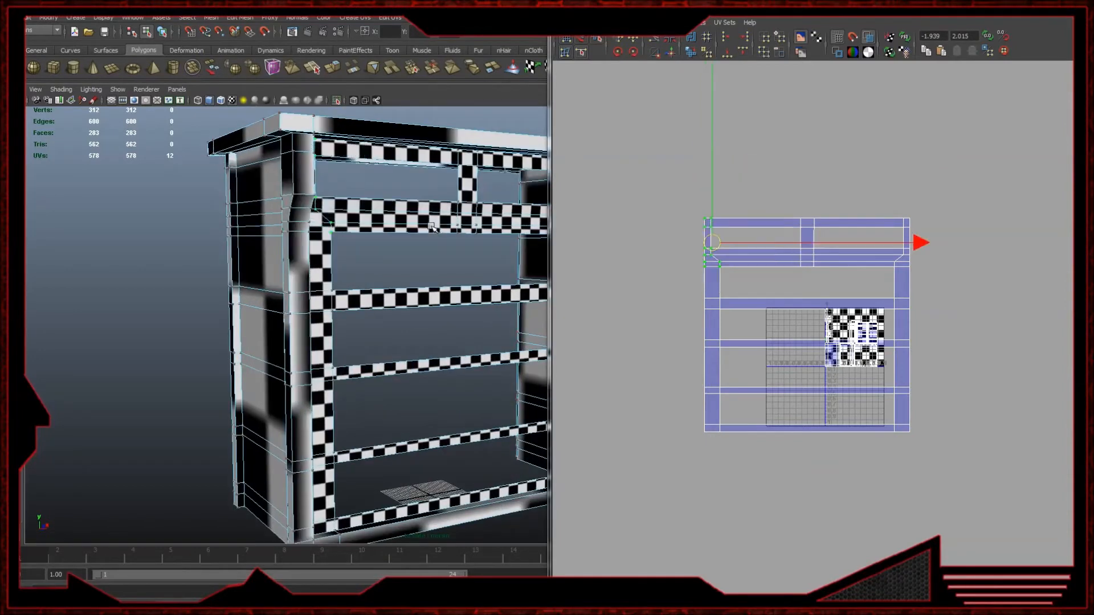
{"action": "key", "text": "ctrl+z"}
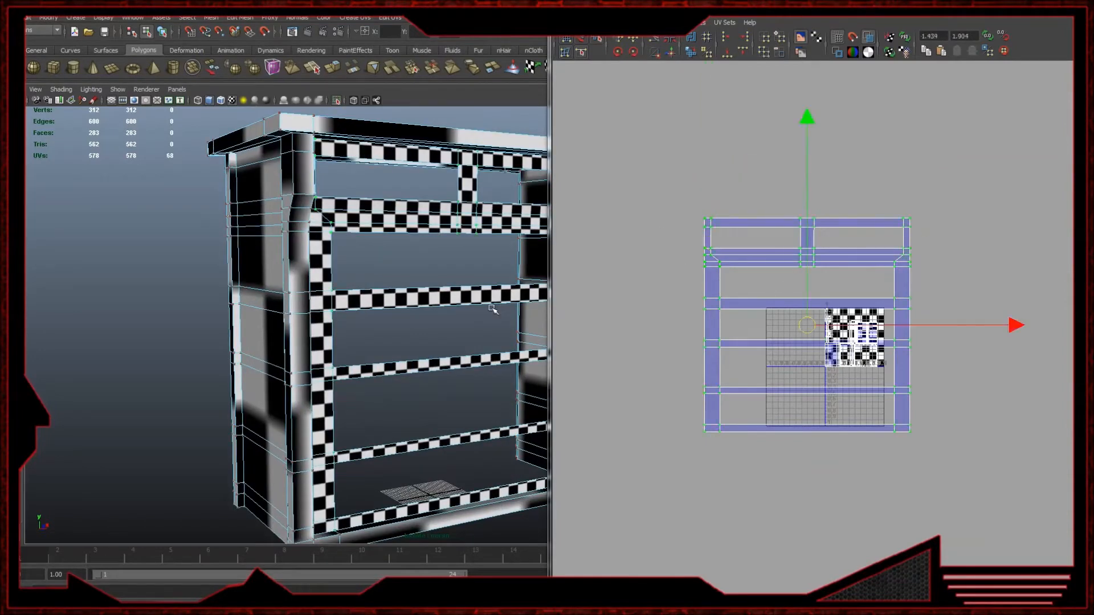
- Shrink the front-face UV shell to about 1.6 UV units wide and return the frame to object selection
{"action": "key", "text": "ctrl+z"}
{"action": "left_click_drag", "start_coordinate": [800, 329], "coordinate": [727, 237]}
{"action": "right_click_drag", "start_coordinate": [358, 220], "coordinate": [401, 186]}
{"action": "left_click", "coordinate": [401, 210]}
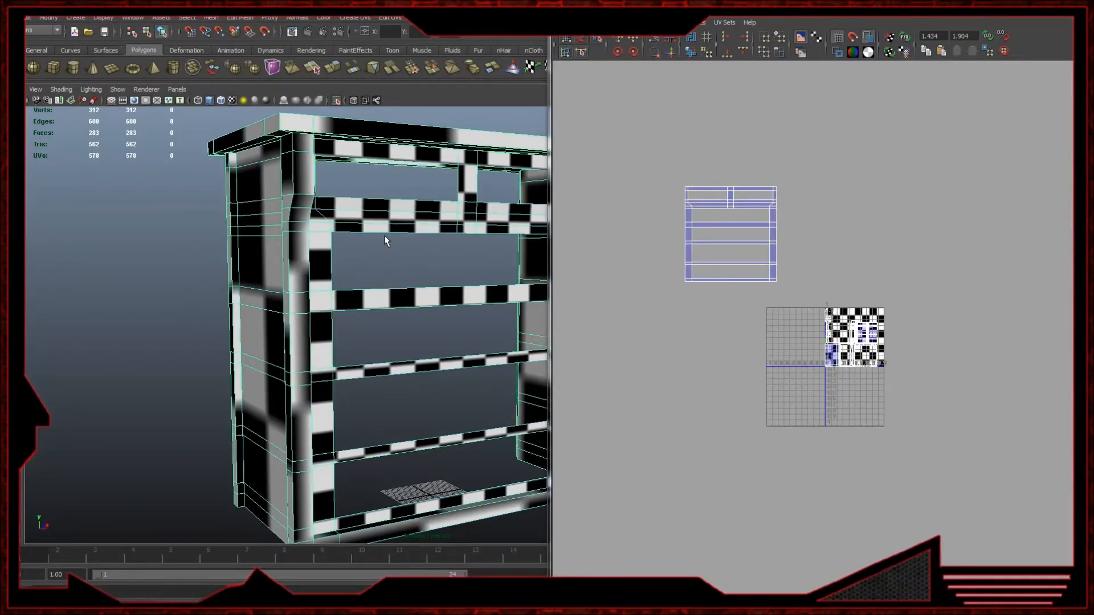
{"action": "left_click_drag", "start_coordinate": [384, 235], "coordinate": [385, 239], "text": "alt"}
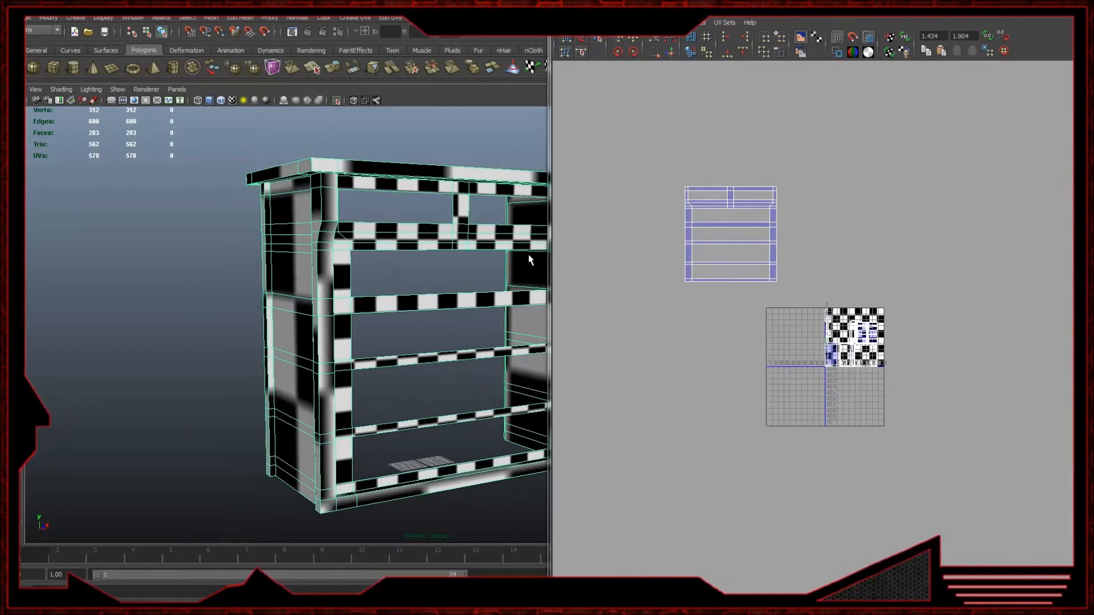
{"action": "middle_click_drag", "start_coordinate": [439, 296], "coordinate": [440, 288], "text": "alt"}
{"action": "left_click_drag", "start_coordinate": [439, 283], "coordinate": [343, 263], "text": "alt"}
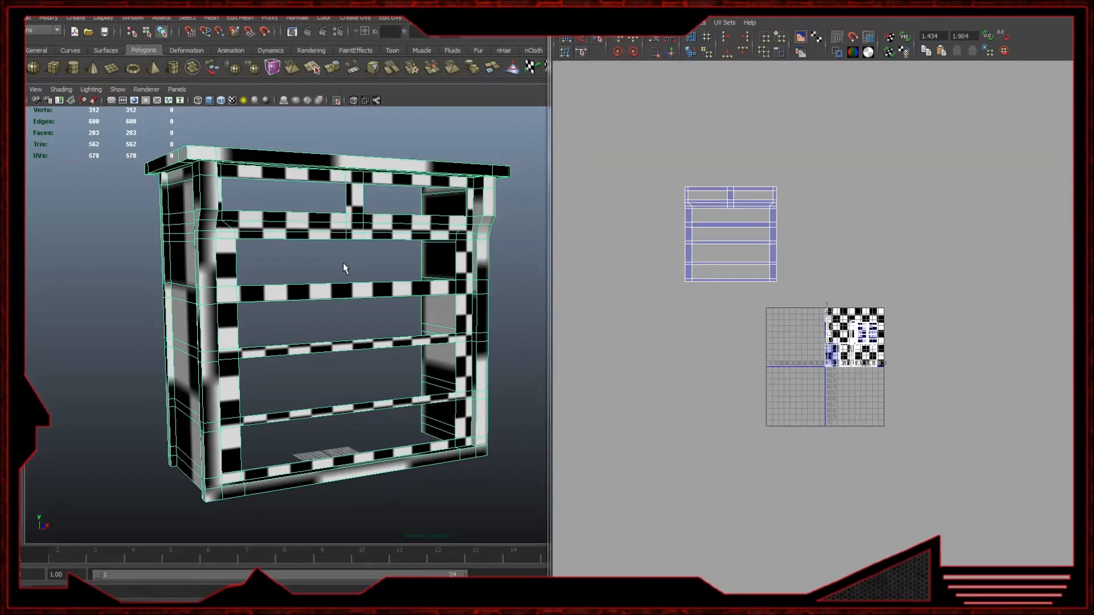
- Try scaling the front-face UV shell down further, and undo the change
{"action": "right_click_drag", "start_coordinate": [739, 231], "coordinate": [777, 231]}
{"action": "left_click_drag", "start_coordinate": [773, 249], "coordinate": [797, 299]}
{"action": "key", "text": "r"}
{"action": "left_click_drag", "start_coordinate": [730, 234], "coordinate": [600, 307]}
{"action": "key", "text": "w"}
{"action": "key", "text": "ctrl+z"}
{"action": "key", "text": "q"}
{"action": "left_click_drag", "start_coordinate": [787, 291], "coordinate": [791, 290], "text": "shift"}
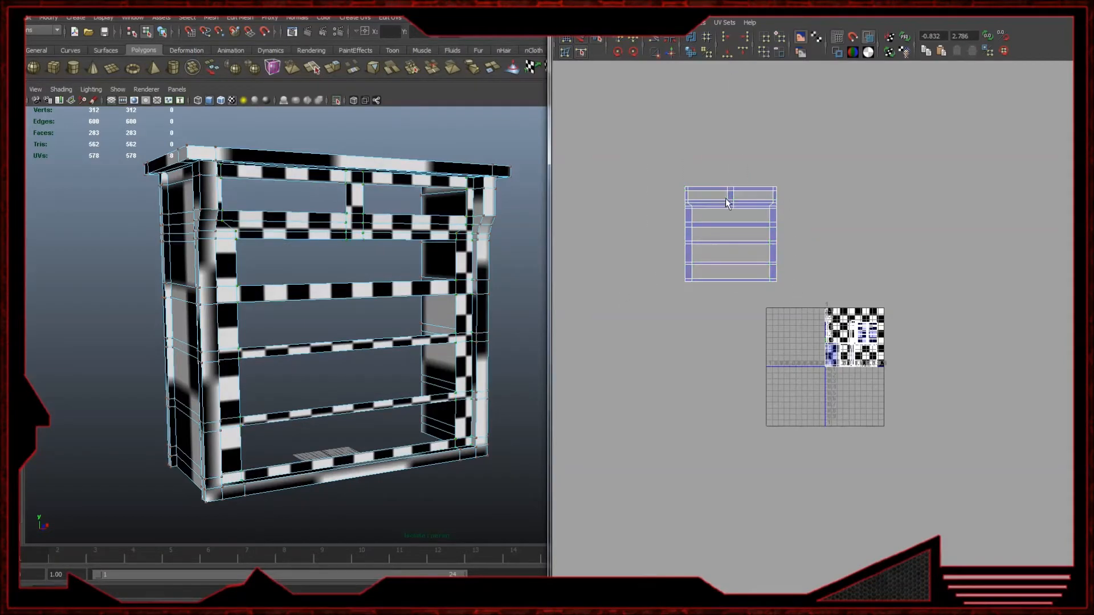
- Scale the front-face shell to about 1 UV unit wide and place it just above the upper-left grid quadrant
{"action": "left_click_drag", "start_coordinate": [648, 158], "coordinate": [795, 301]}
{"action": "key", "text": "w"}
{"action": "left_click_drag", "start_coordinate": [735, 232], "coordinate": [699, 274]}
{"action": "key", "text": "w"}
{"action": "left_click_drag", "start_coordinate": [786, 260], "coordinate": [791, 279]}
{"action": "right_click_drag", "start_coordinate": [342, 213], "coordinate": [425, 176]}
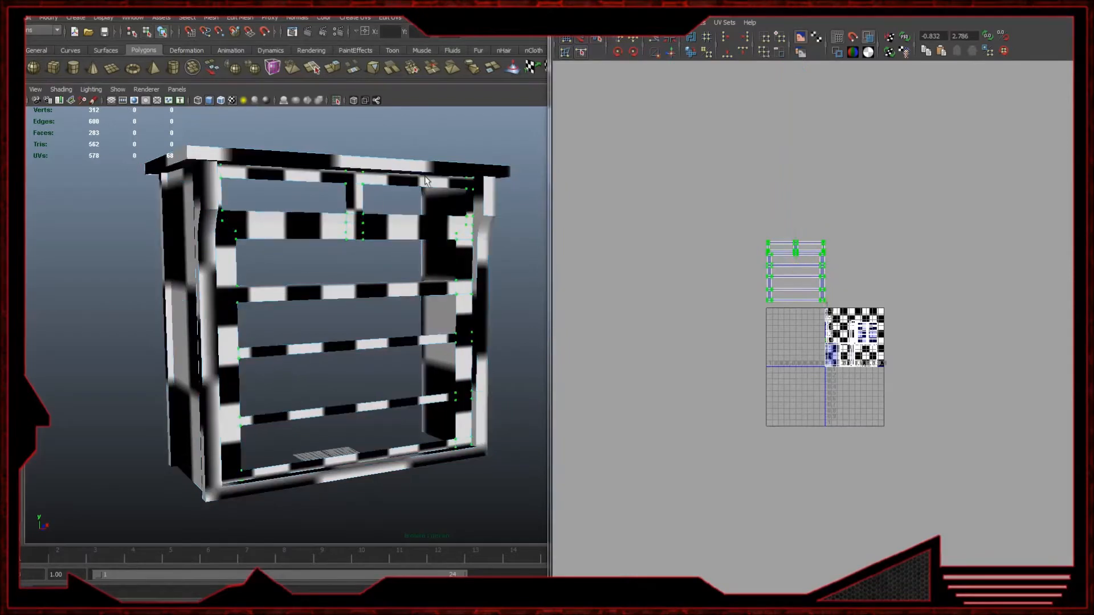
{"action": "left_click", "coordinate": [396, 217]}
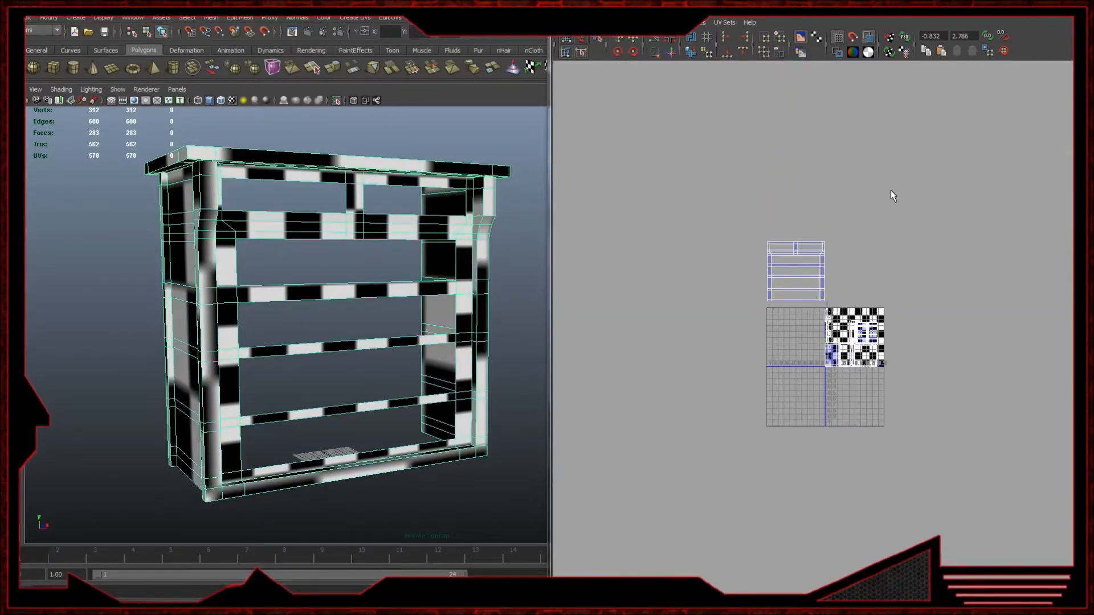
- Examine the front shell's size against the 0–1 texture square in an enlarged UV Texture Editor
{"action": "key", "text": "f"}
{"action": "right_click_drag", "start_coordinate": [891, 193], "coordinate": [784, 176], "text": "alt"}
{"action": "middle_click_drag", "start_coordinate": [784, 176], "coordinate": [746, 297], "text": "alt"}
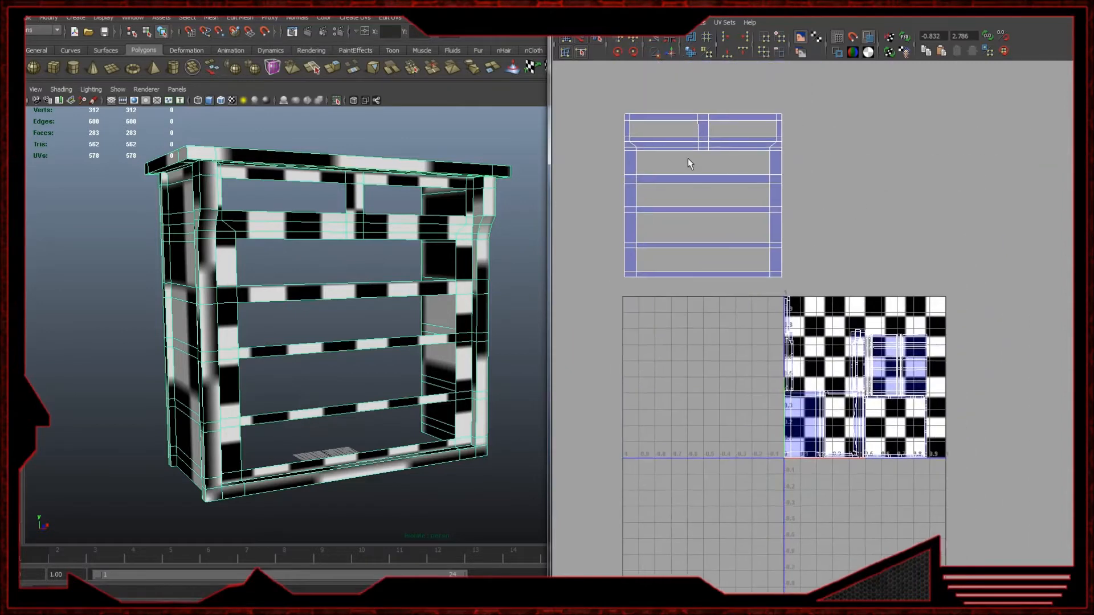
{"action": "right_click_drag", "start_coordinate": [688, 164], "coordinate": [1059, 118], "text": "alt"}
{"action": "left_click", "coordinate": [1049, 5]}
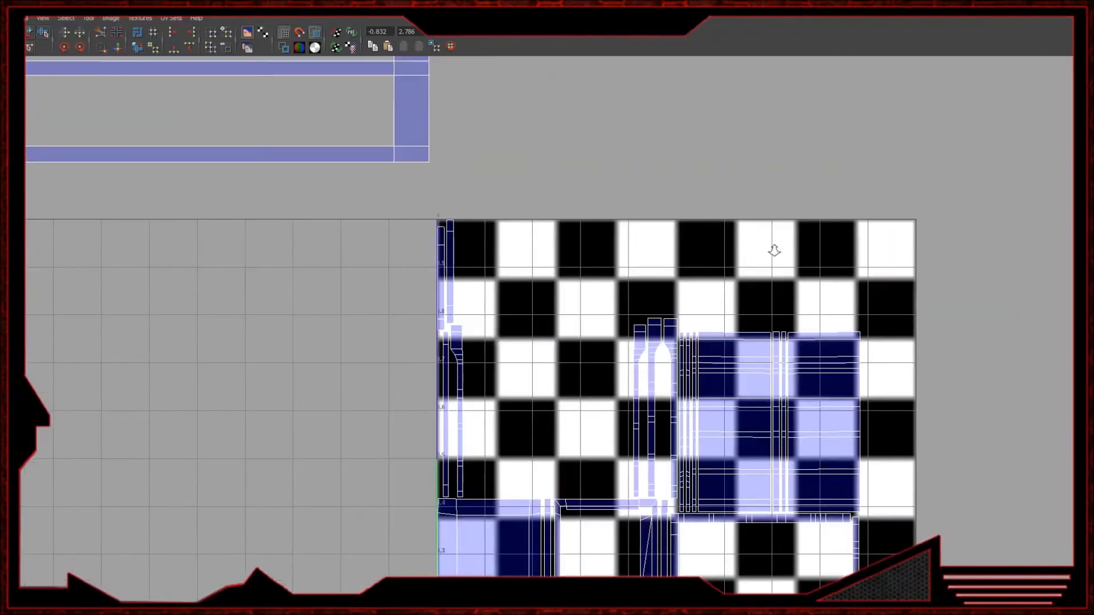
{"action": "right_click_drag", "start_coordinate": [774, 249], "coordinate": [281, 199], "text": "alt"}
{"action": "right_click_drag", "start_coordinate": [455, 220], "coordinate": [501, 358], "text": "alt"}
{"action": "middle_click_drag", "start_coordinate": [381, 154], "coordinate": [419, 304], "text": "alt"}
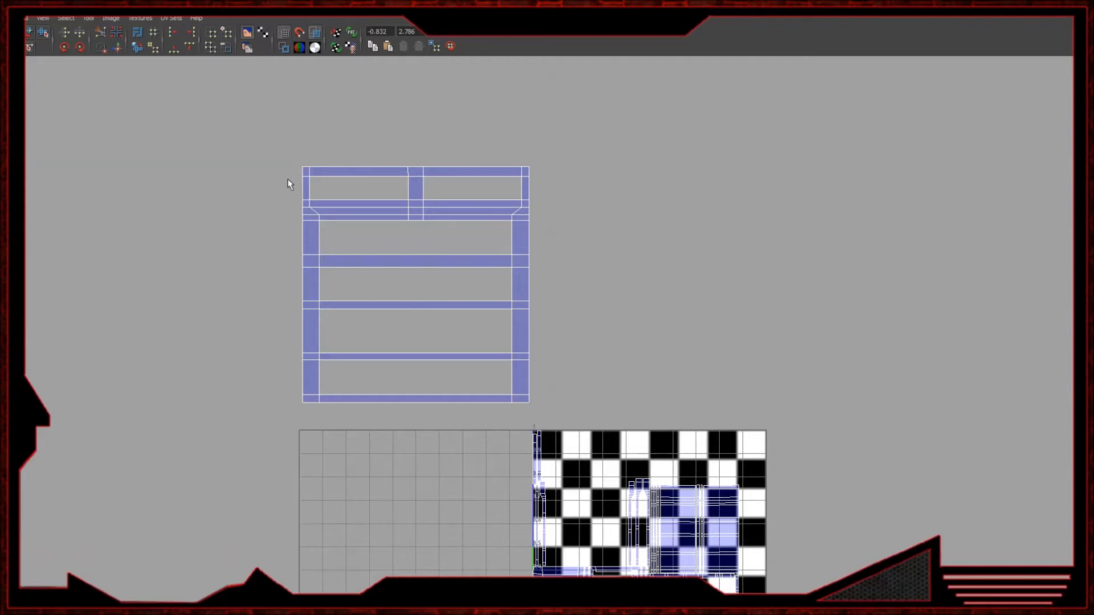
{"action": "right_click_drag", "start_coordinate": [305, 197], "coordinate": [312, 195]}
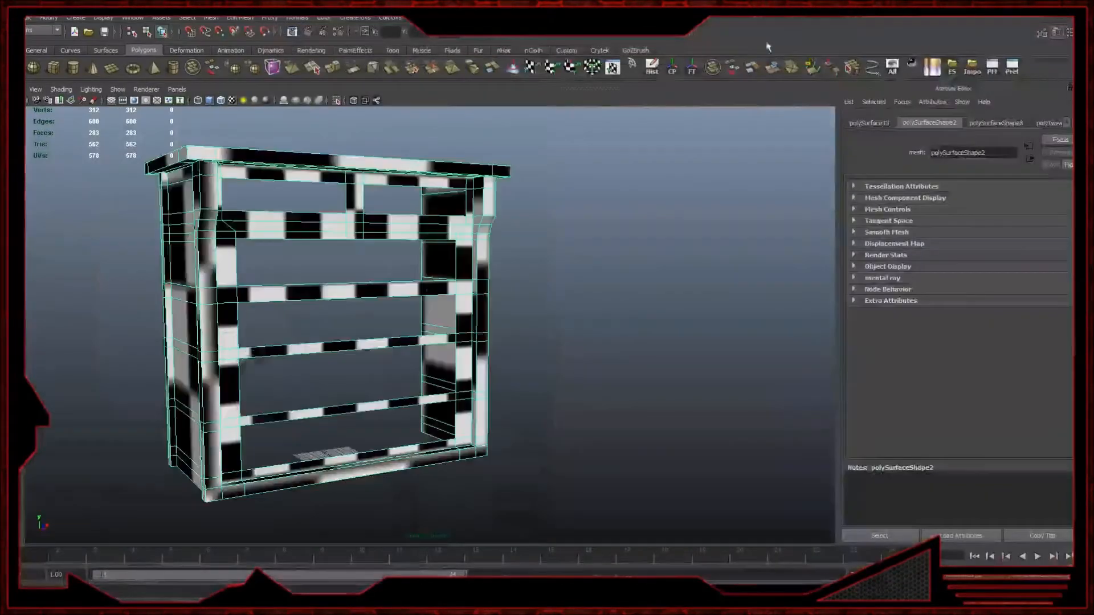
{"action": "left_click_drag", "start_coordinate": [228, 261], "coordinate": [385, 296], "text": "alt"}
{"action": "right_click", "coordinate": [370, 227]}
{"action": "right_click_drag", "start_coordinate": [371, 227], "coordinate": [262, 303]}
{"action": "left_click_drag", "start_coordinate": [262, 303], "coordinate": [181, 283], "text": "alt"}
{"action": "left_click_drag", "start_coordinate": [138, 227], "coordinate": [277, 509]}
{"action": "left_click_drag", "start_coordinate": [536, 470], "coordinate": [344, 135]}
{"action": "left_click_drag", "start_coordinate": [347, 171], "coordinate": [248, 250], "text": "alt"}
{"action": "left_click", "coordinate": [349, 258]}
{"action": "left_click", "coordinate": [436, 273]}
- Face the frame's side straight on, select the whole frame, and create its UVs based on the camera
{"action": "key", "text": "f"}
{"action": "left_click_drag", "start_coordinate": [454, 294], "coordinate": [444, 277], "text": "alt"}
{"action": "right_click_drag", "start_coordinate": [445, 276], "coordinate": [430, 243]}
{"action": "left_click", "coordinate": [430, 243]}
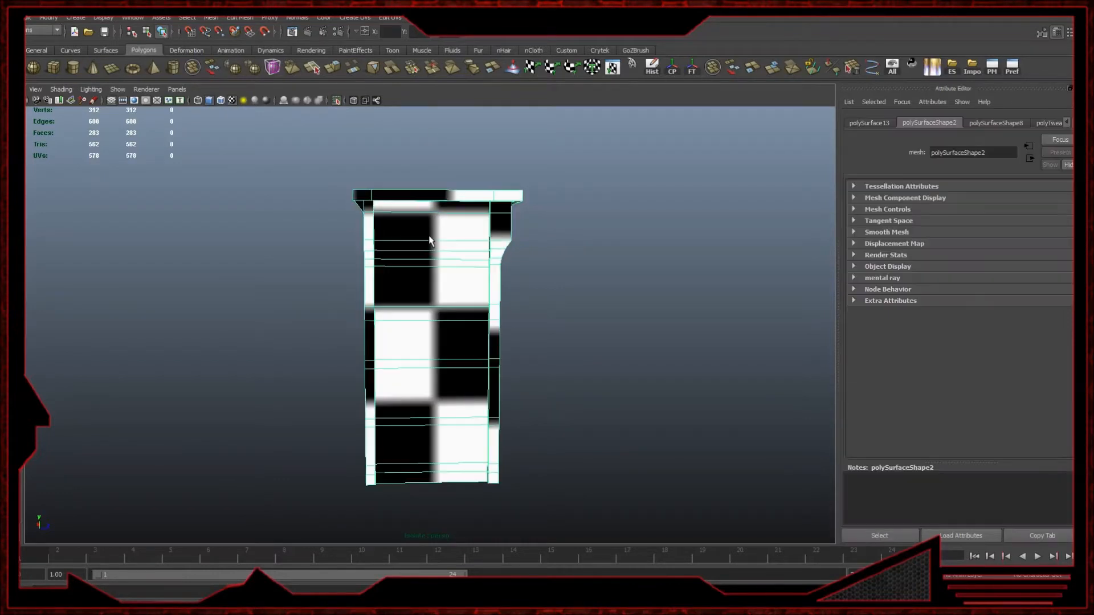
{"action": "left_click", "coordinate": [354, 19]}
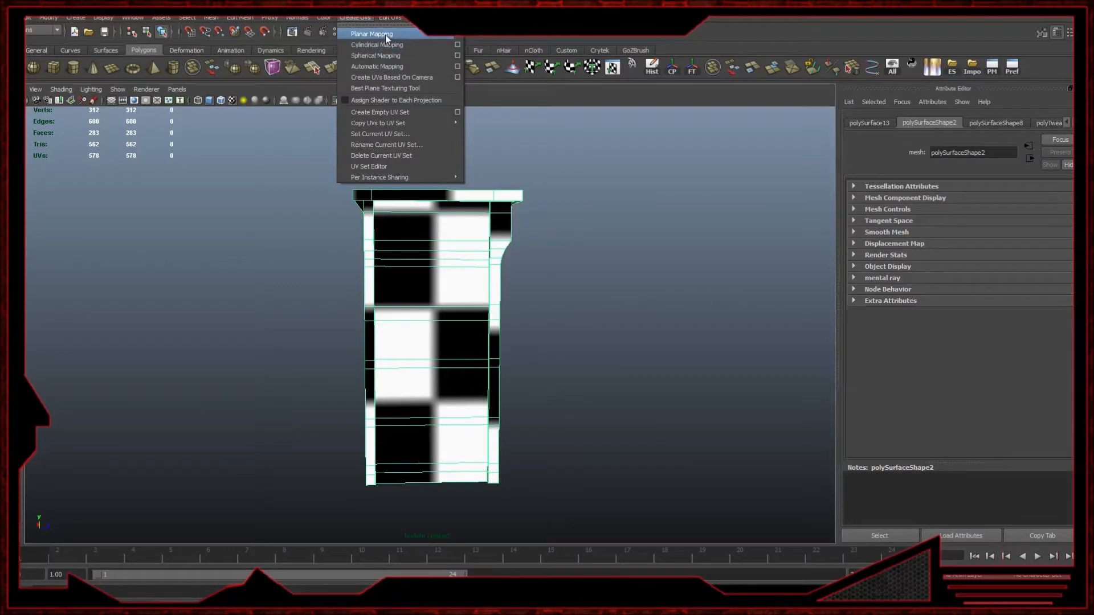
{"action": "left_click", "coordinate": [385, 79]}
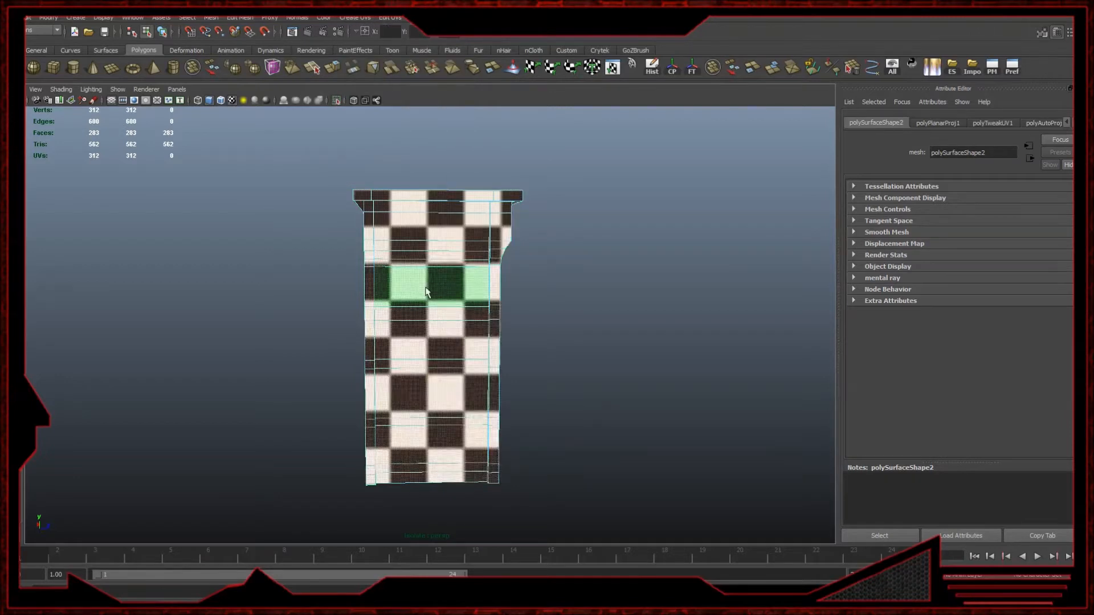
{"action": "left_click", "coordinate": [606, 305]}
- Inspect the camera-projected checker on the frame's side up close, with the frame selected as an object
{"action": "left_click_drag", "start_coordinate": [606, 305], "coordinate": [335, 270], "text": "alt"}
{"action": "middle_click_drag", "start_coordinate": [335, 270], "coordinate": [427, 267], "text": "alt"}
{"action": "right_click_drag", "start_coordinate": [426, 267], "coordinate": [749, 347], "text": "alt"}
{"action": "left_click_drag", "start_coordinate": [305, 225], "coordinate": [275, 230], "text": "alt"}
{"action": "key", "text": "F8"}
{"action": "left_click", "coordinate": [486, 251]}
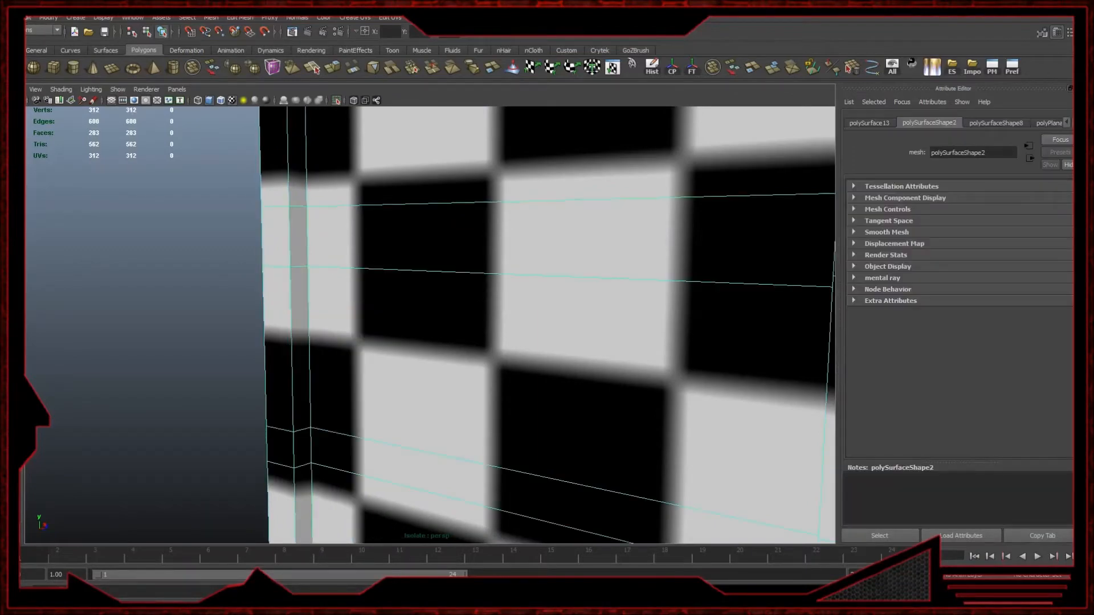
- Show the frame's projected UVs in the UV Texture Editor and hide the checker image behind them
{"action": "left_click", "coordinate": [159, 602]}
{"action": "key", "text": "a"}
{"action": "scroll", "coordinate": [593, 177], "scroll_direction": "up", "scroll_amount": 3}
{"action": "middle_click_drag", "start_coordinate": [523, 90], "coordinate": [367, 206], "text": "alt"}
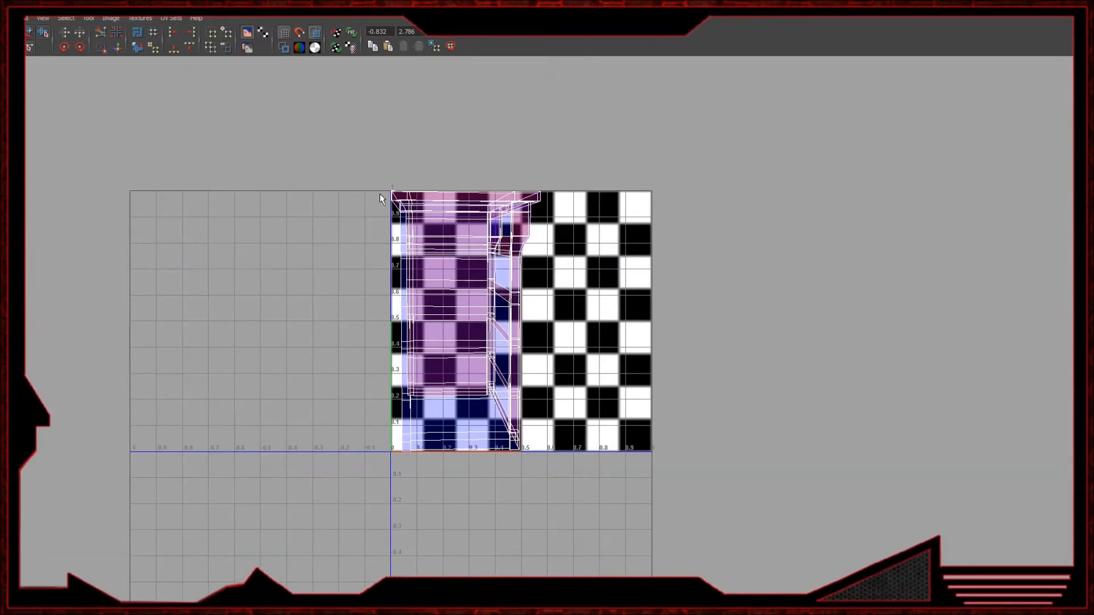
{"action": "left_click", "coordinate": [248, 33]}
{"action": "left_click", "coordinate": [248, 33]}
{"action": "left_click", "coordinate": [248, 33]}
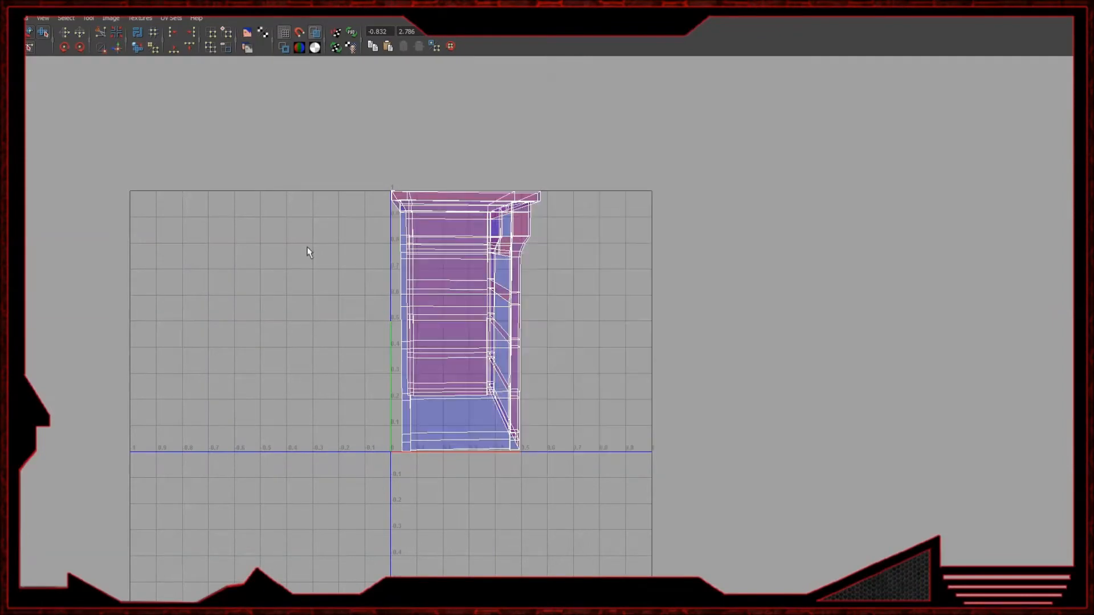
{"action": "scroll", "coordinate": [501, 254], "scroll_direction": "up", "scroll_amount": 2}
{"action": "scroll", "coordinate": [374, 217], "scroll_direction": "up", "scroll_amount": 1}
{"action": "middle_click_drag", "start_coordinate": [467, 204], "coordinate": [549, 223], "text": "alt"}
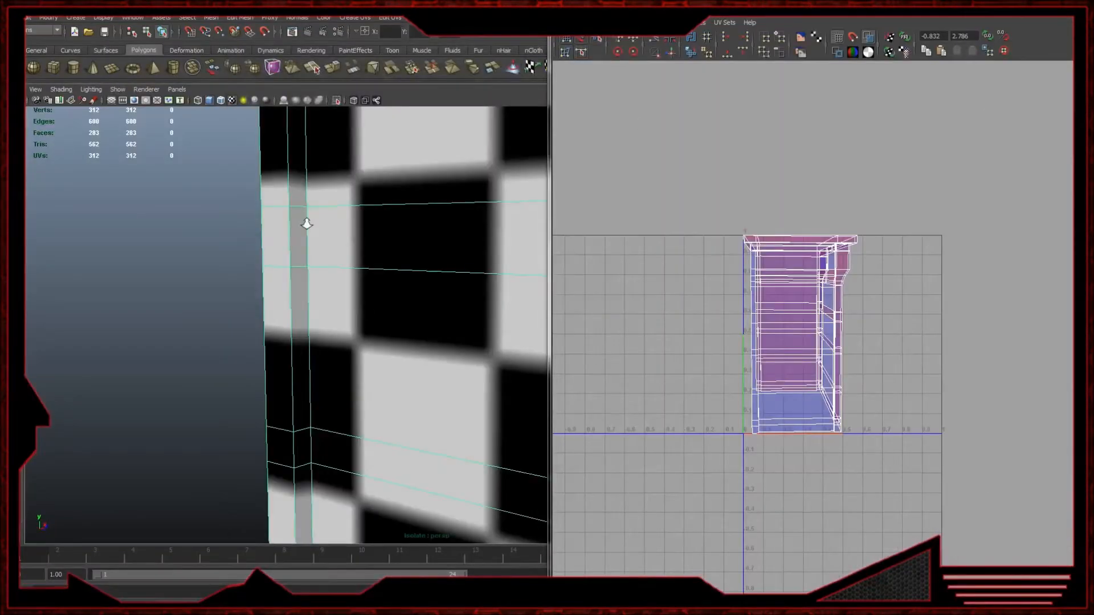
- Select the edge loops along the side panel's front and back corners in edge mode
{"action": "scroll", "coordinate": [305, 222], "scroll_direction": "down", "scroll_amount": 3}
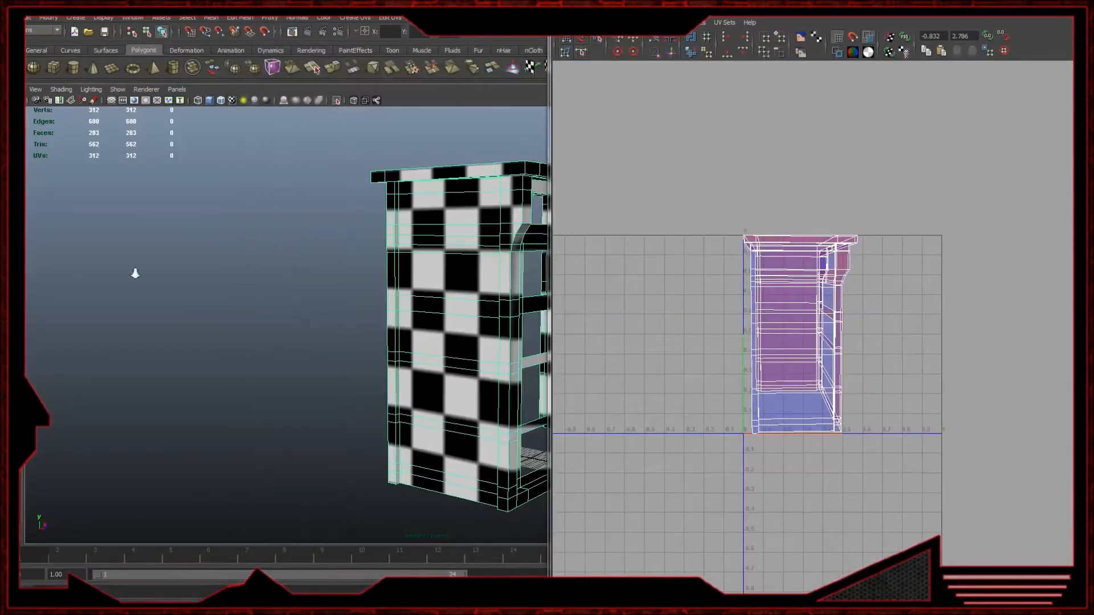
{"action": "left_click_drag", "start_coordinate": [419, 286], "coordinate": [342, 256], "text": "alt"}
{"action": "right_click", "coordinate": [242, 210]}
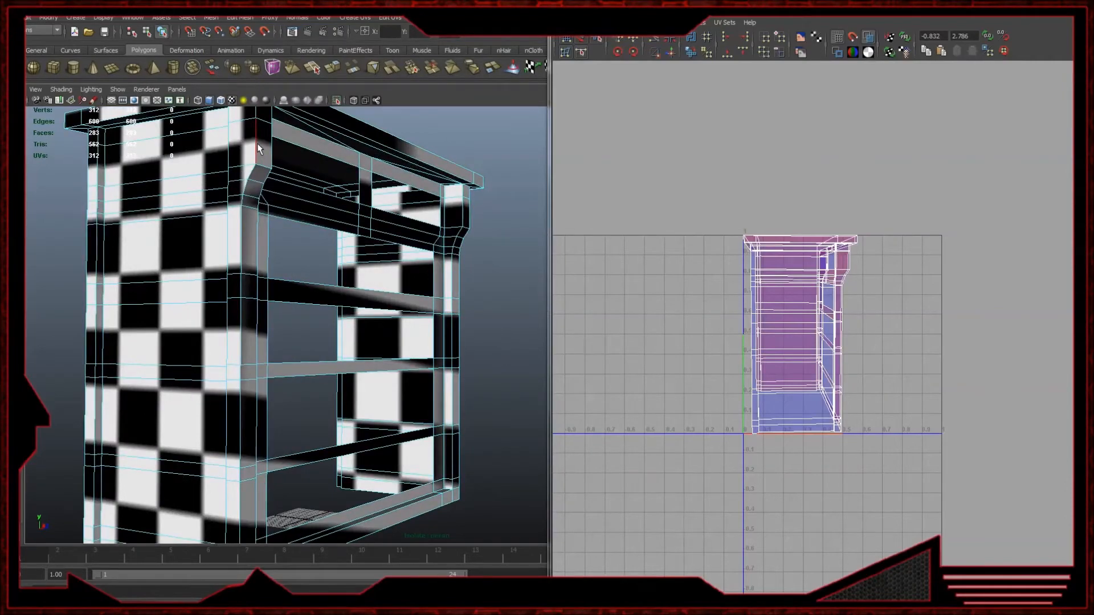
{"action": "double_click", "coordinate": [258, 142]}
{"action": "left_click_drag", "start_coordinate": [257, 142], "coordinate": [427, 250], "text": "alt"}
{"action": "double_click", "coordinate": [434, 237], "text": "shift"}
{"action": "left_click_drag", "start_coordinate": [197, 255], "coordinate": [326, 235], "text": "alt"}
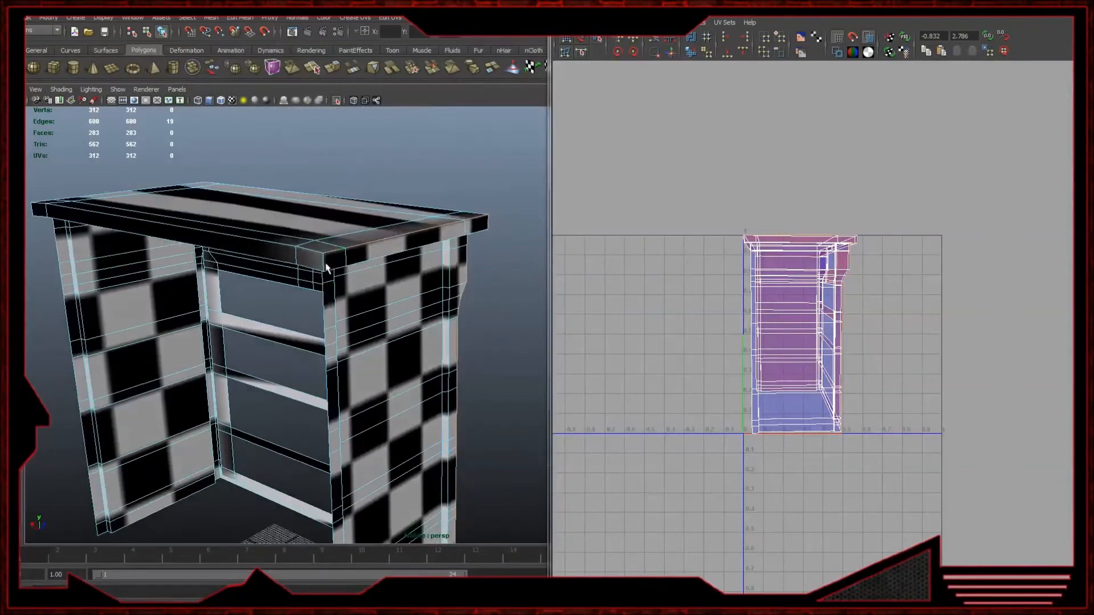
{"action": "left_click_drag", "start_coordinate": [322, 278], "coordinate": [330, 202], "text": "alt"}
{"action": "double_click", "coordinate": [314, 225], "text": "shift"}
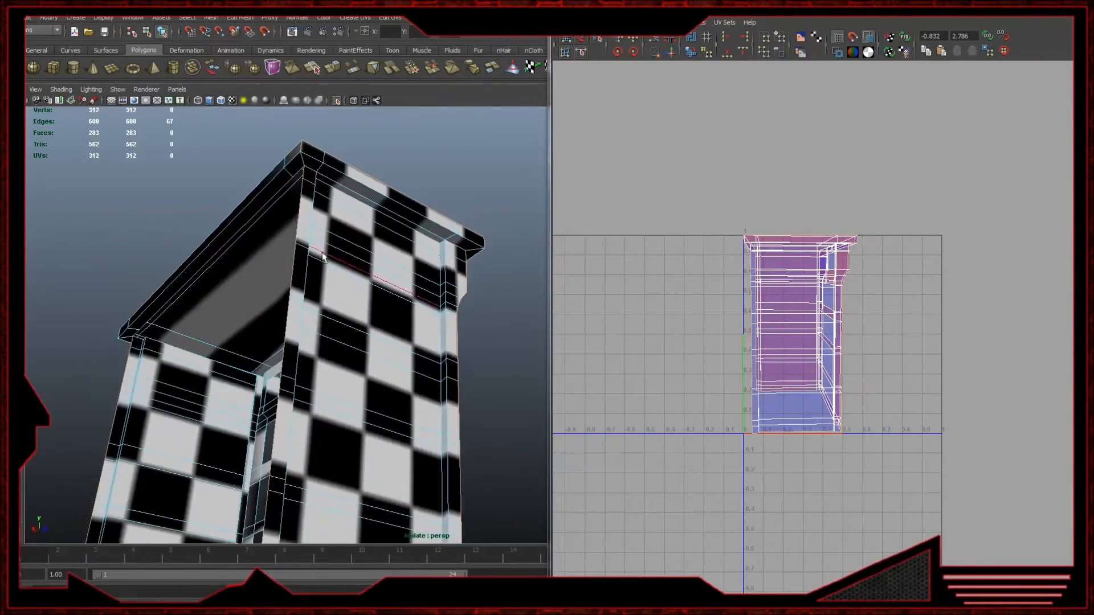
- Reduce the edge selection to the side panel's outline and cut the UVs along it
{"action": "left_click_drag", "start_coordinate": [306, 274], "coordinate": [387, 342], "text": "alt"}
{"action": "left_click_drag", "start_coordinate": [210, 223], "coordinate": [373, 476]}
{"action": "scroll", "coordinate": [457, 300], "scroll_direction": "up", "scroll_amount": 5}
{"action": "left_click_drag", "start_coordinate": [450, 266], "coordinate": [411, 188], "text": "alt"}
{"action": "left_click", "coordinate": [390, 146], "text": "ctrl"}
{"action": "left_click_drag", "start_coordinate": [389, 147], "coordinate": [270, 193], "text": "alt"}
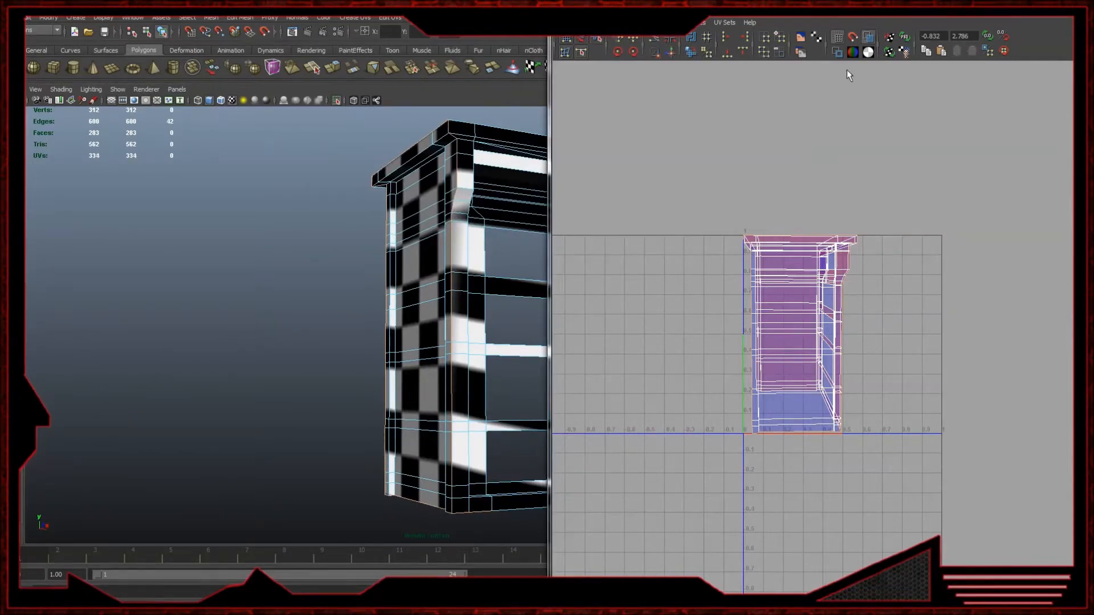
- Turn on texture border display and move the side panel's UV shell into the upper-left grid quadrant
{"action": "left_click", "coordinate": [838, 56]}
{"action": "left_click_drag", "start_coordinate": [489, 221], "coordinate": [595, 234], "text": "alt"}
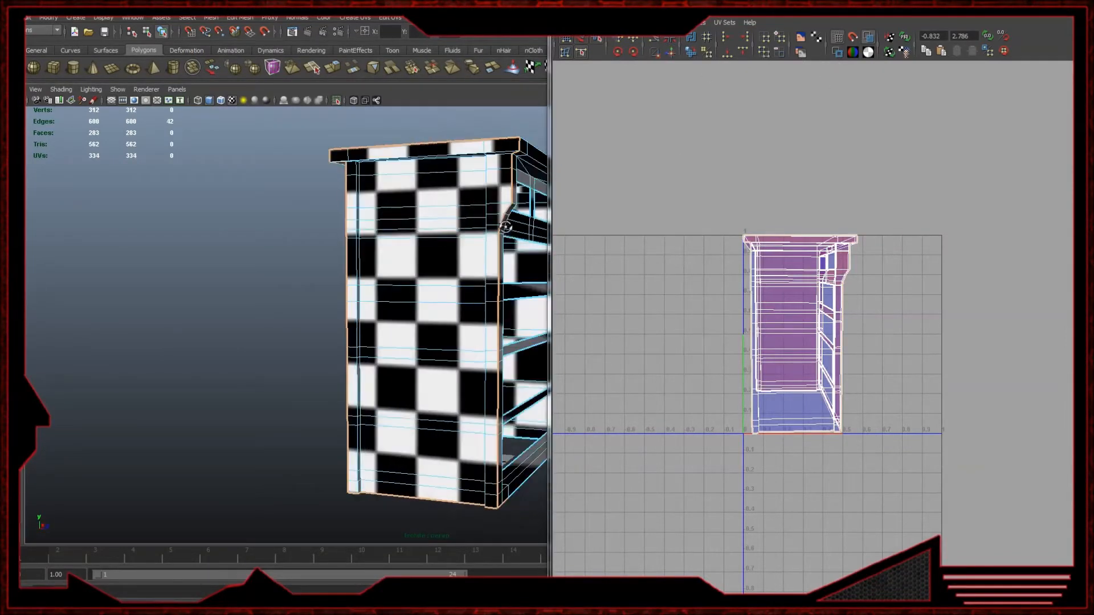
{"action": "right_click_drag", "start_coordinate": [791, 285], "coordinate": [886, 327]}
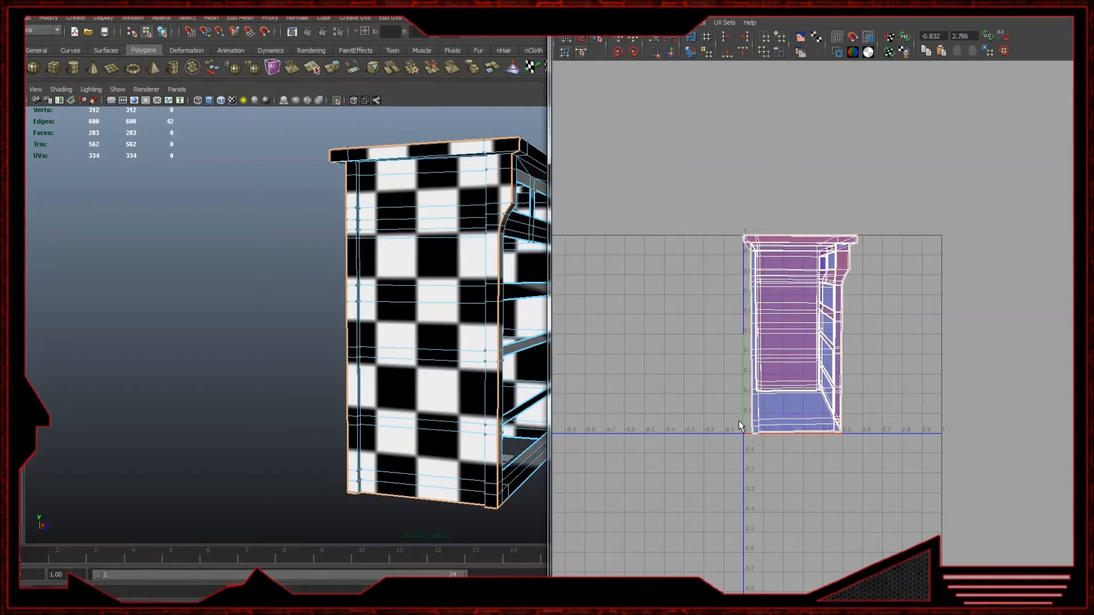
{"action": "left_click", "coordinate": [758, 427]}
{"action": "right_click_drag", "start_coordinate": [758, 420], "coordinate": [795, 406], "text": "ctrl"}
{"action": "key", "text": "w"}
{"action": "left_click_drag", "start_coordinate": [803, 334], "coordinate": [659, 320]}
{"action": "scroll", "coordinate": [659, 320], "scroll_direction": "up", "scroll_amount": 10}
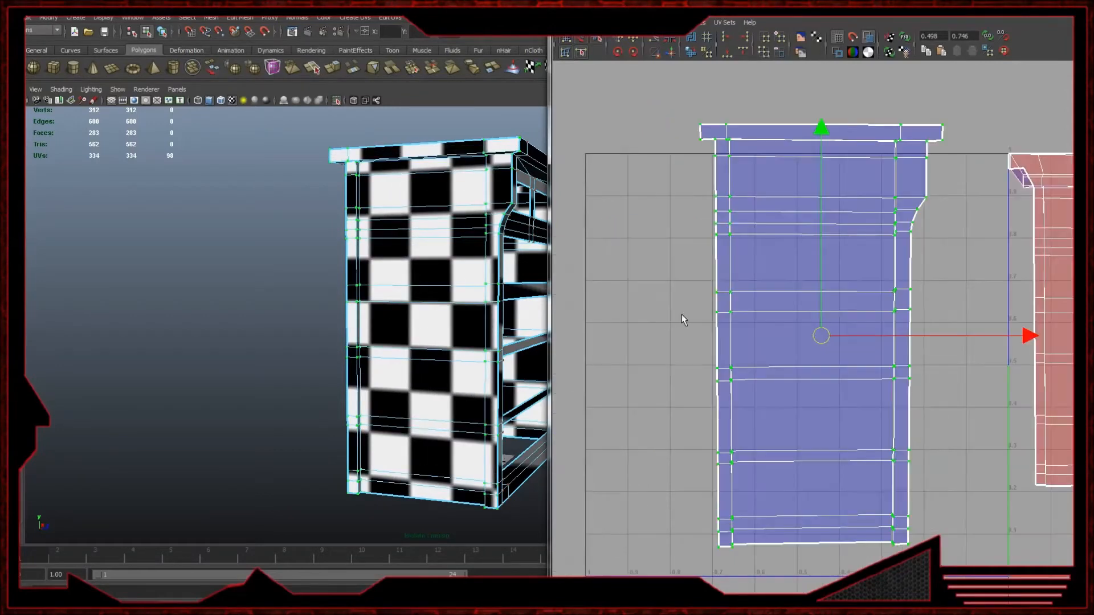
- Try moving a single UV in the side-panel shell, and undo the change
{"action": "left_click", "coordinate": [588, 224]}
{"action": "left_click", "coordinate": [587, 222]}
{"action": "left_click_drag", "start_coordinate": [586, 222], "coordinate": [573, 222]}
{"action": "key", "text": "ctrl+z"}
{"action": "left_click_drag", "start_coordinate": [409, 267], "coordinate": [378, 277], "text": "alt"}
{"action": "scroll", "coordinate": [657, 234], "scroll_direction": "down", "scroll_amount": 10}
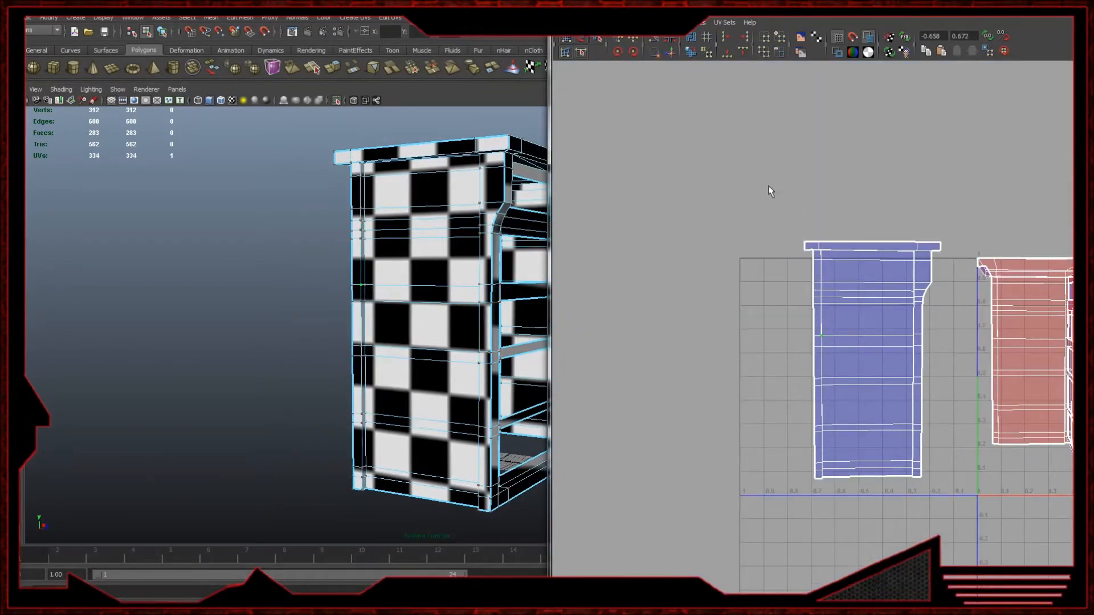
- Try unfolding all the side-panel shell's UVs with the vertical constraint, and undo the result
{"action": "left_click_drag", "start_coordinate": [962, 517], "coordinate": [965, 521]}
{"action": "left_click", "coordinate": [688, 52]}
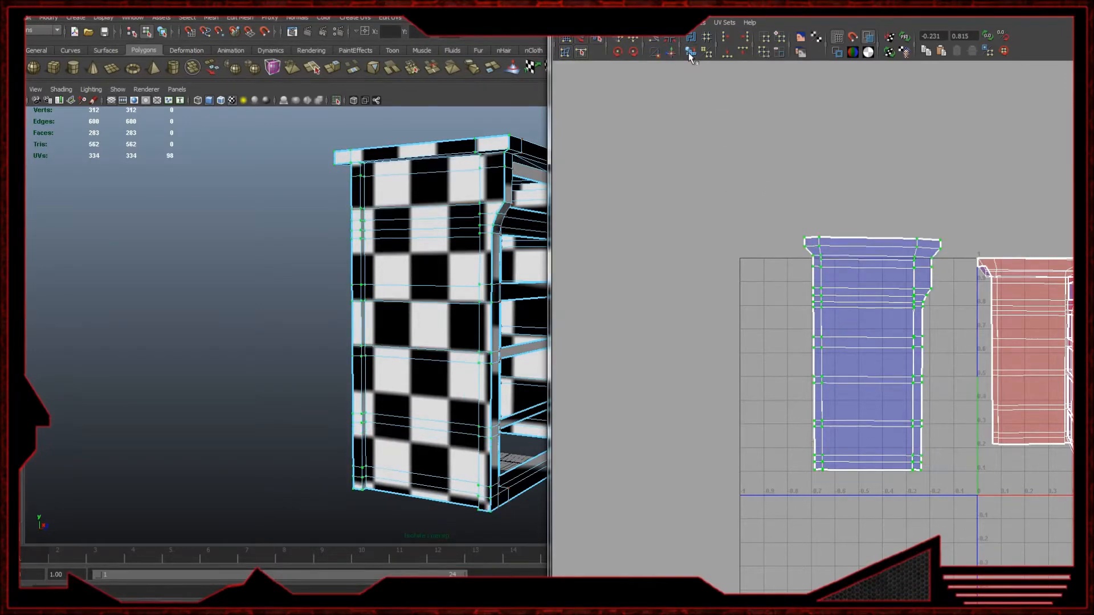
{"action": "key", "text": "ctrl+z"}
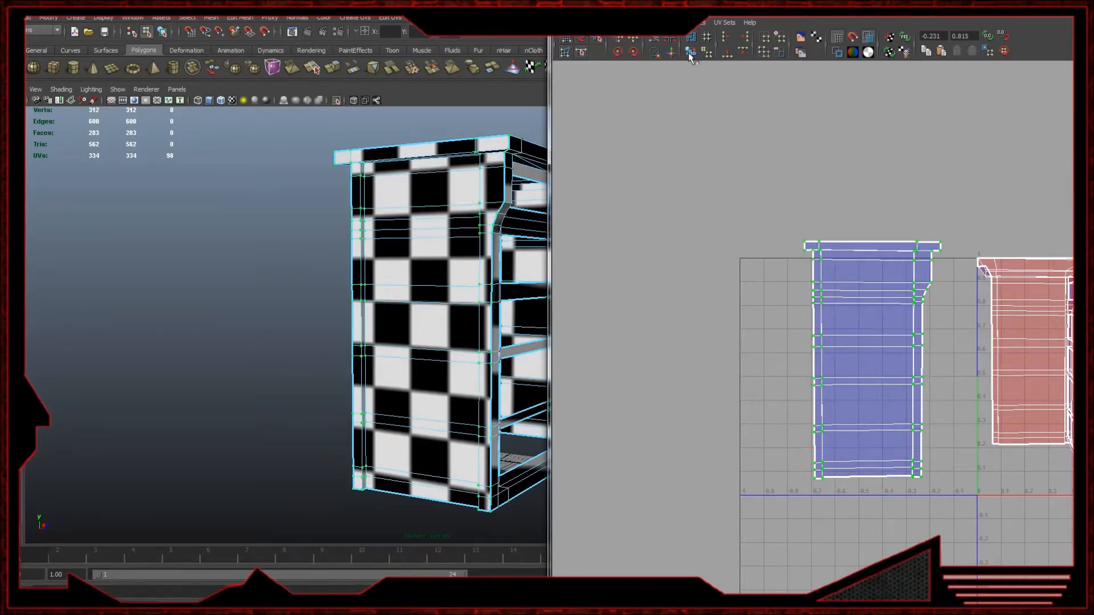
- Try unfolding the side-panel shell with the Unfold constraint set to Horizontal, then undo it and close the options
{"action": "right_click", "coordinate": [688, 52]}
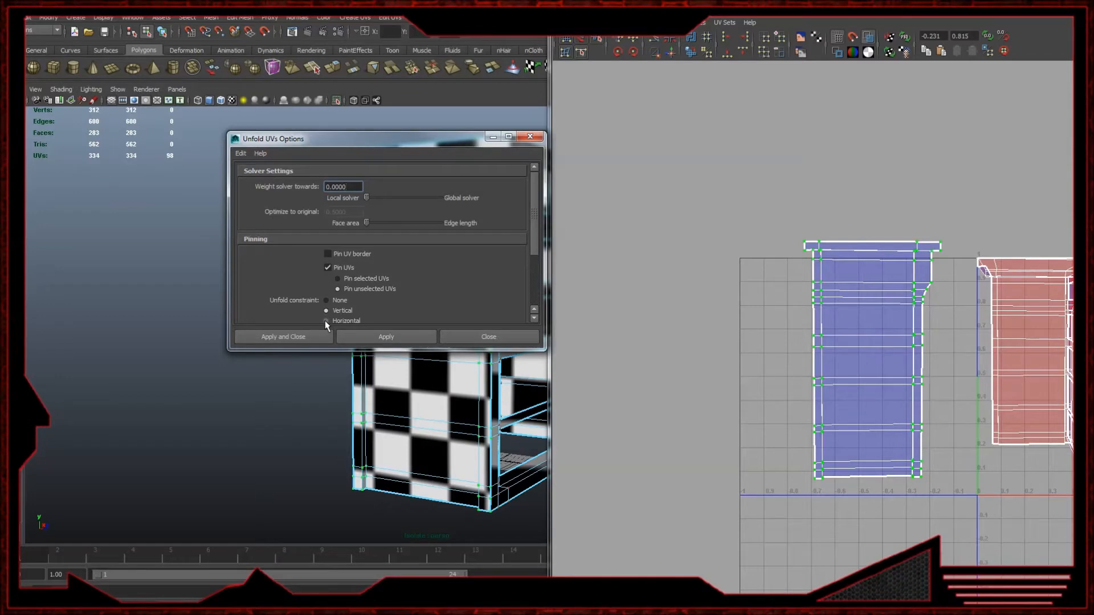
{"action": "left_click_drag", "start_coordinate": [422, 138], "coordinate": [334, 100]}
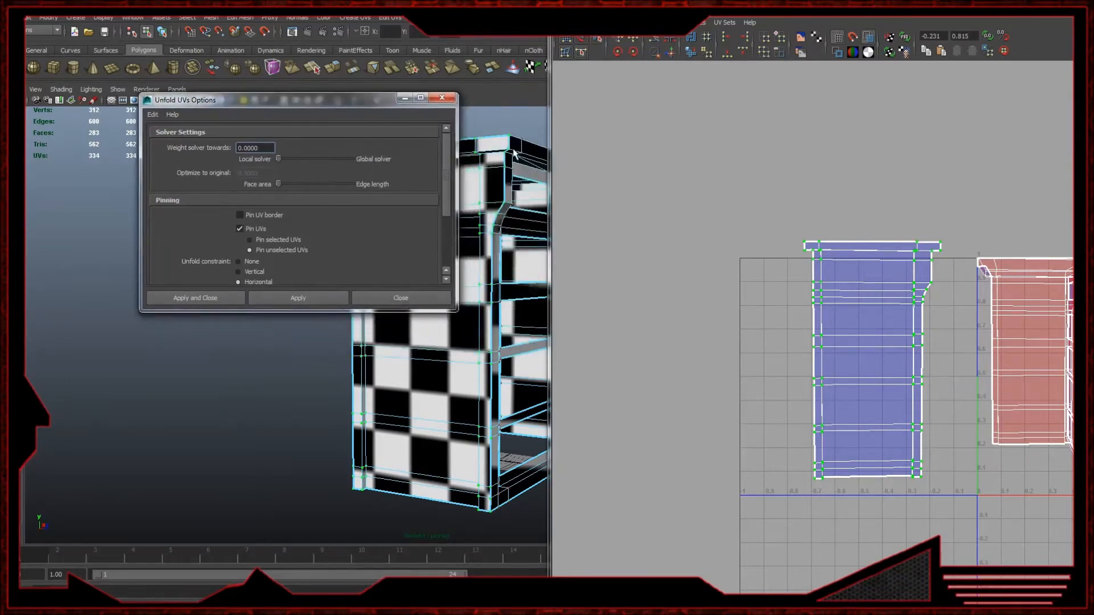
{"action": "left_click", "coordinate": [294, 298]}
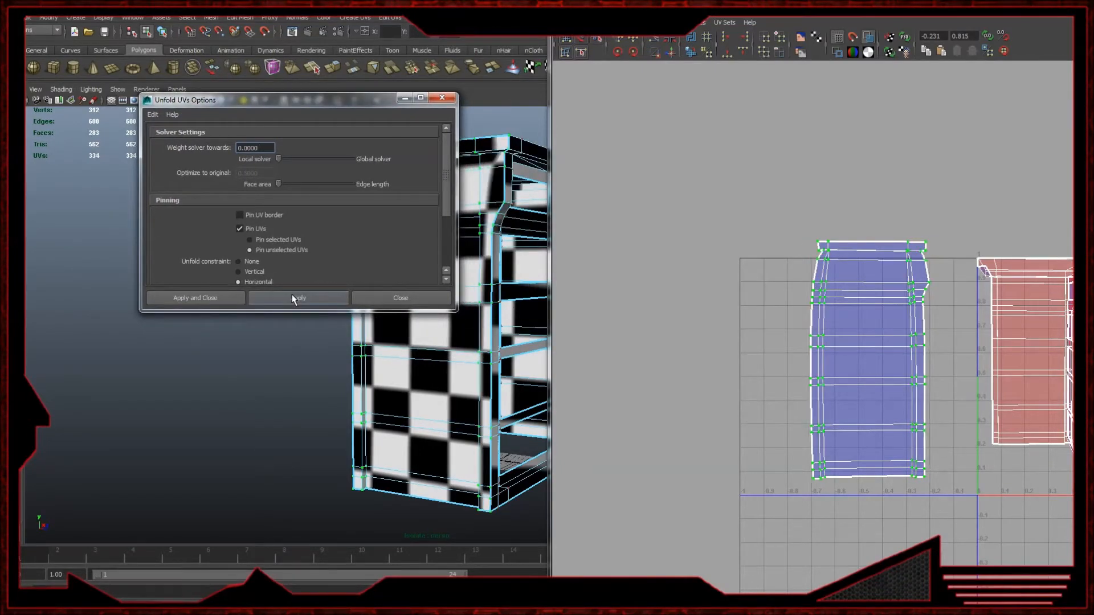
{"action": "scroll", "coordinate": [917, 268], "scroll_direction": "up", "scroll_amount": 3}
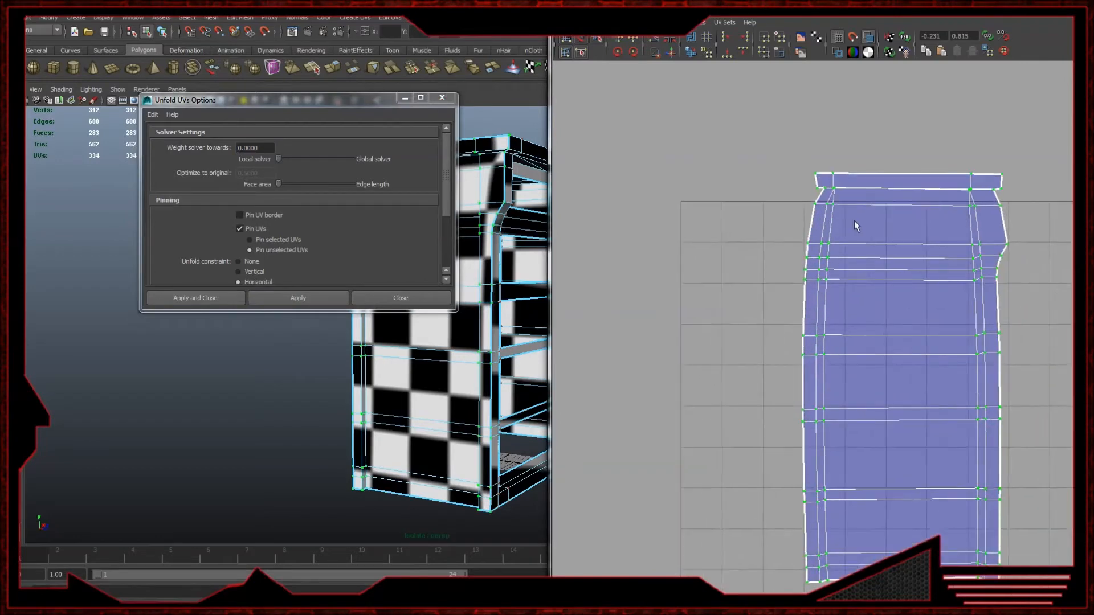
{"action": "key", "text": "ctrl+z"}
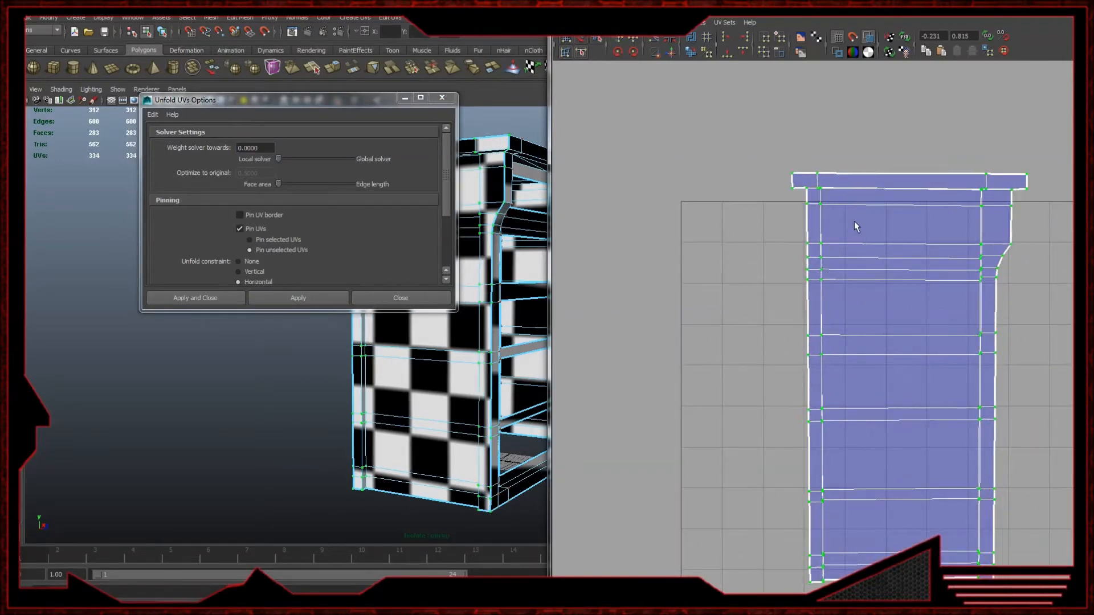
{"action": "left_click", "coordinate": [442, 98]}
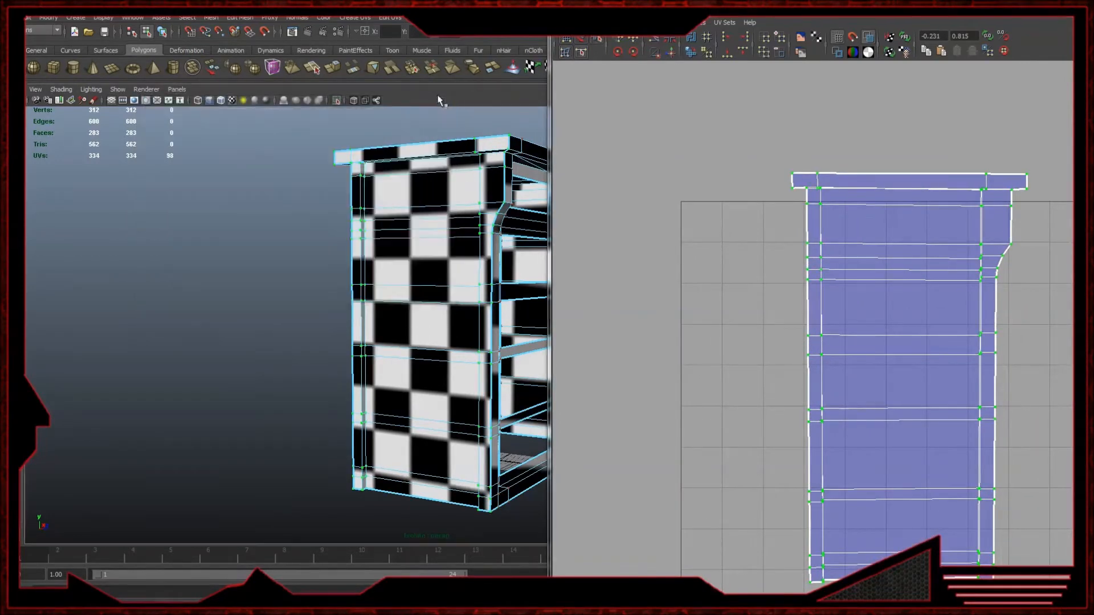
{"action": "right_click_drag", "start_coordinate": [836, 207], "coordinate": [859, 206], "text": "ctrl"}
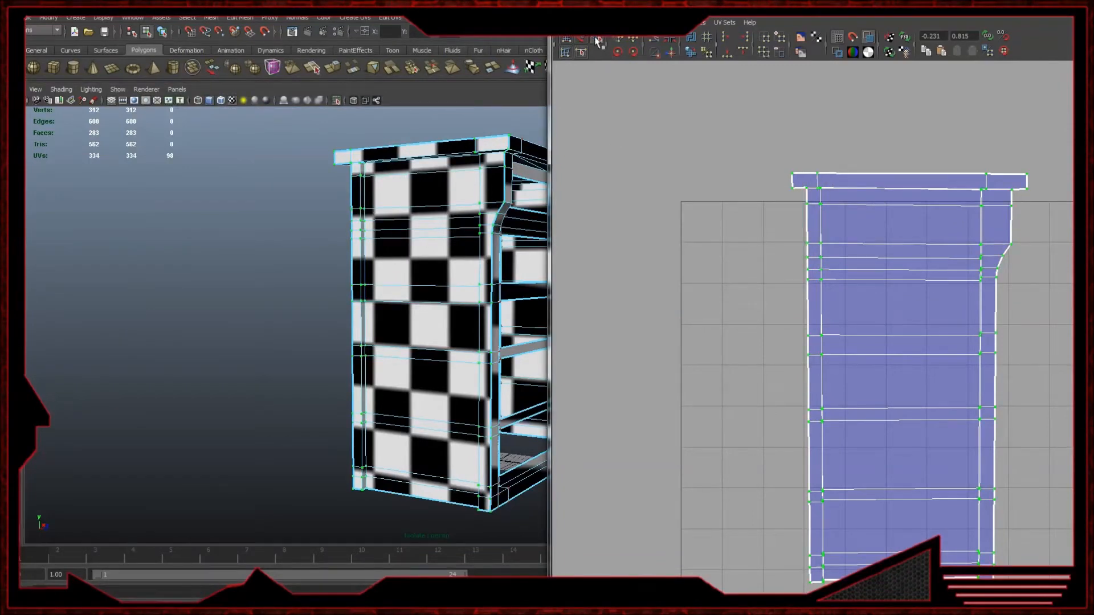
- Unfold the side panel's UV shell again and inspect the checker texture at the upper corner of the model
{"action": "left_click", "coordinate": [782, 590]}
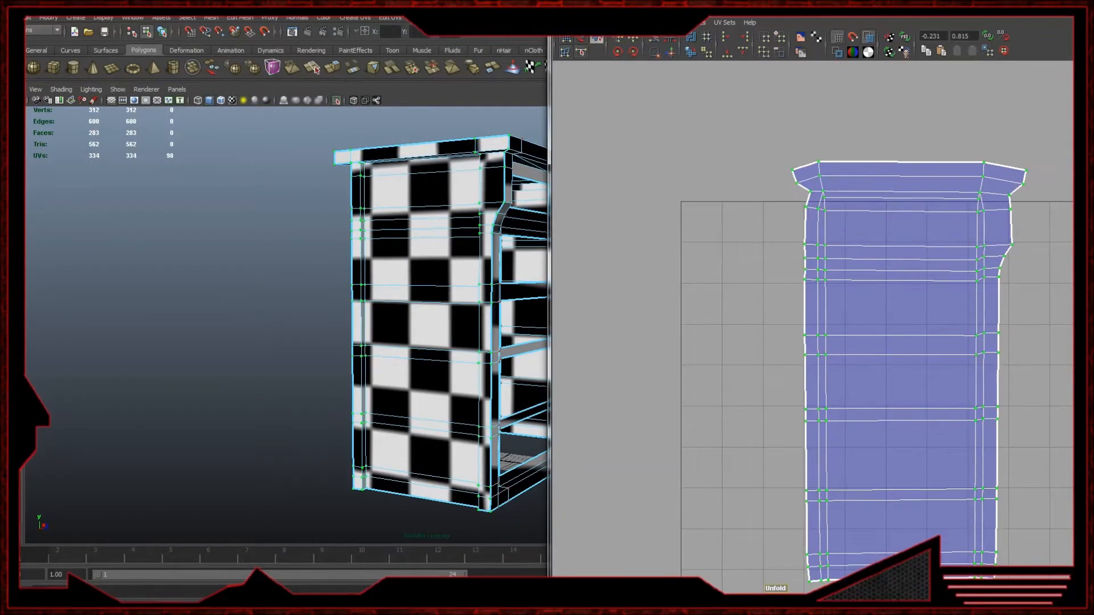
{"action": "left_click_drag", "start_coordinate": [359, 284], "coordinate": [373, 157], "text": "alt"}
{"action": "middle_click_drag", "start_coordinate": [373, 158], "coordinate": [270, 310], "text": "alt"}
{"action": "right_click_drag", "start_coordinate": [271, 311], "coordinate": [600, 342], "text": "alt"}
{"action": "left_click_drag", "start_coordinate": [421, 296], "coordinate": [200, 259], "text": "alt"}
{"action": "right_click_drag", "start_coordinate": [201, 259], "coordinate": [313, 251], "text": "alt"}
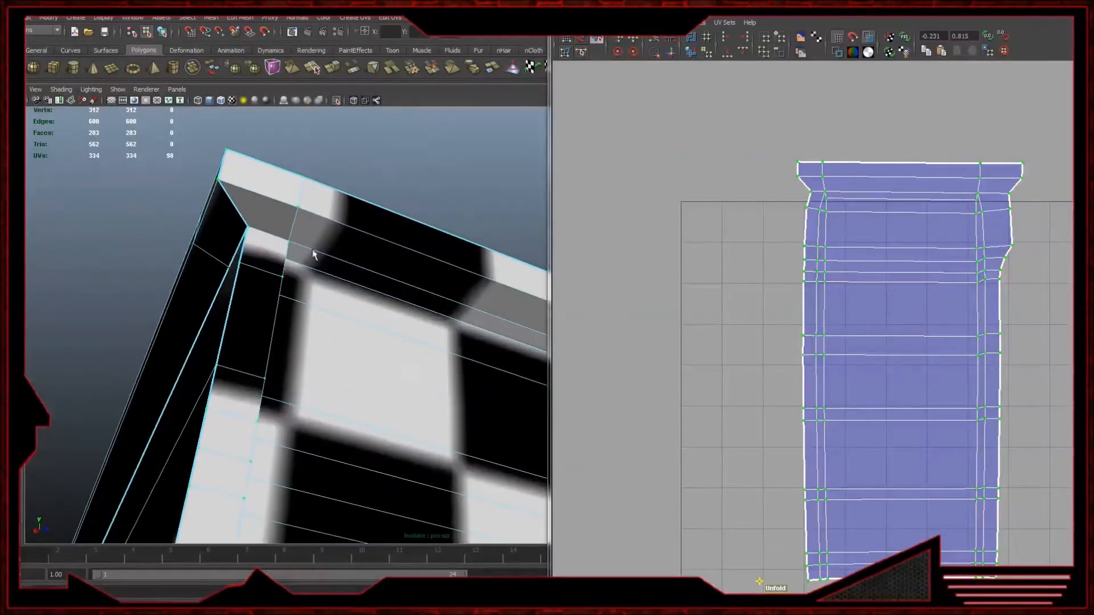
{"action": "left_click_drag", "start_coordinate": [299, 240], "coordinate": [313, 281], "text": "alt"}
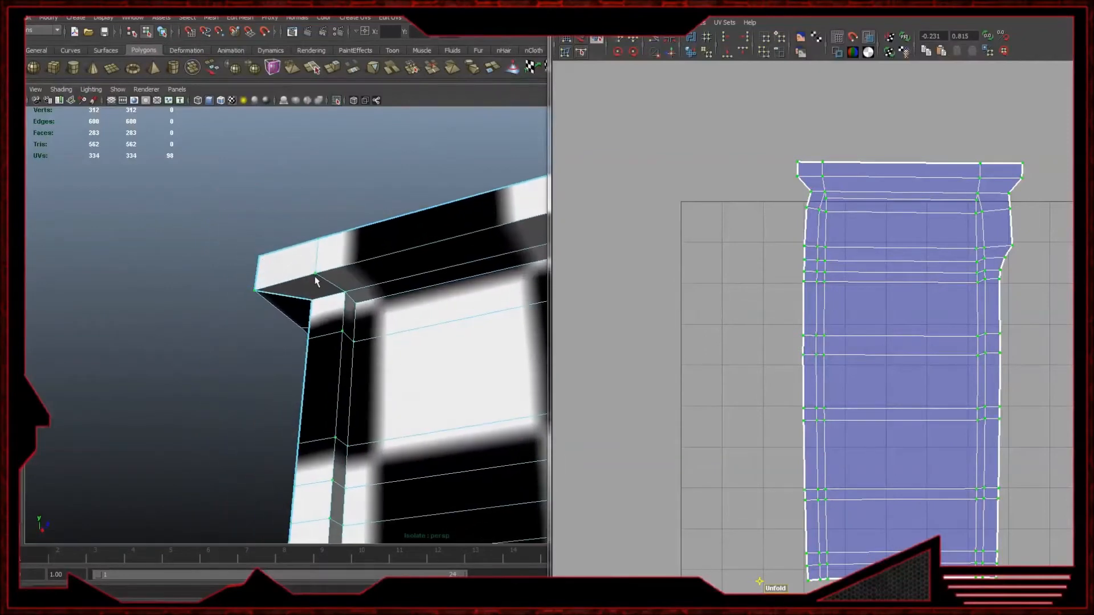
{"action": "right_click", "coordinate": [314, 289]}
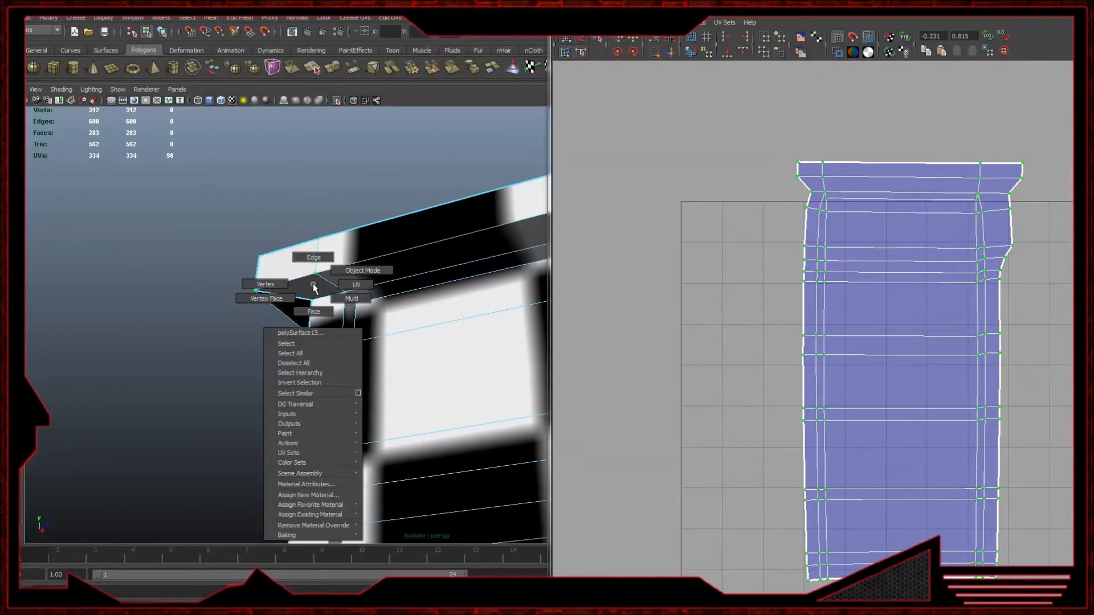
{"action": "right_click_drag", "start_coordinate": [312, 284], "coordinate": [150, 328]}
{"action": "right_click_drag", "start_coordinate": [322, 288], "coordinate": [409, 267]}
{"action": "left_click", "coordinate": [348, 280]}
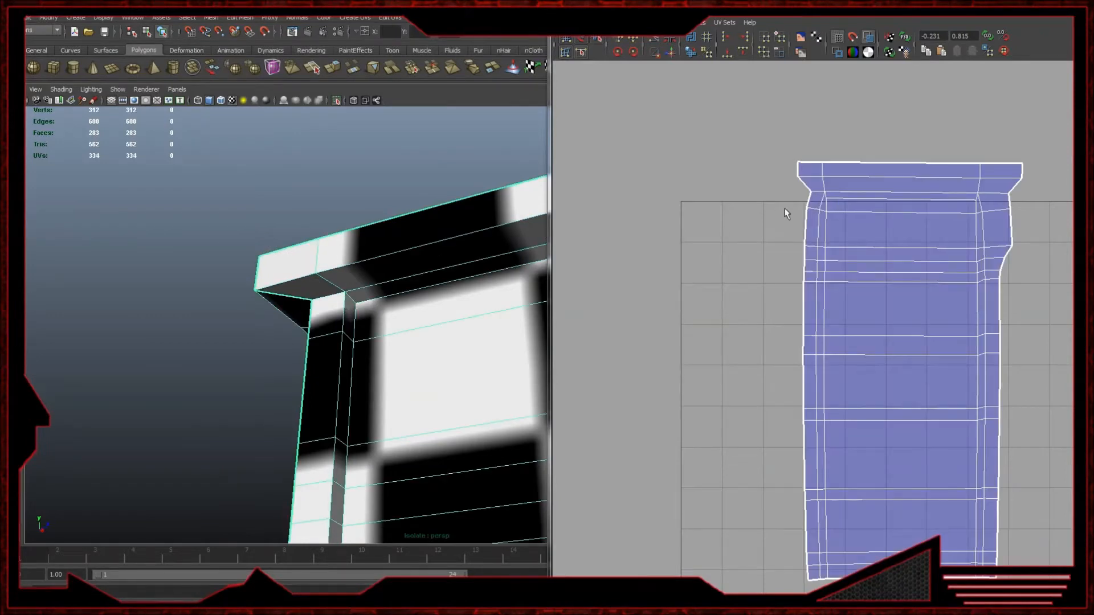
- Select the edge loops bordering the flat inner area of the side panel and cut the UVs along them
{"action": "left_click_drag", "start_coordinate": [261, 309], "coordinate": [384, 336], "text": "alt"}
{"action": "right_click_drag", "start_coordinate": [830, 212], "coordinate": [893, 210]}
{"action": "right_click_drag", "start_coordinate": [308, 243], "coordinate": [292, 205]}
{"action": "left_click", "coordinate": [293, 242]}
{"action": "left_click_drag", "start_coordinate": [293, 243], "coordinate": [394, 233], "text": "alt"}
{"action": "double_click", "coordinate": [349, 184], "text": "shift"}
{"action": "left_click_drag", "start_coordinate": [349, 184], "coordinate": [328, 332], "text": "alt"}
{"action": "middle_click_drag", "start_coordinate": [306, 372], "coordinate": [378, 149], "text": "alt"}
{"action": "left_click_drag", "start_coordinate": [385, 312], "coordinate": [213, 403], "text": "alt"}
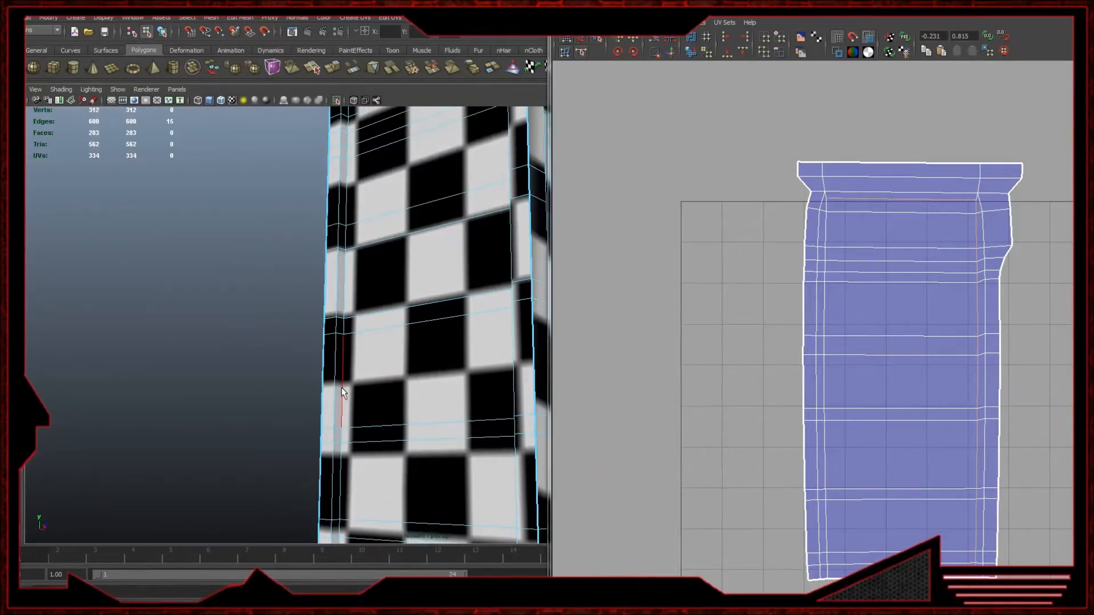
{"action": "double_click", "coordinate": [341, 387], "text": "shift"}
{"action": "left_click_drag", "start_coordinate": [340, 387], "coordinate": [390, 281], "text": "alt"}
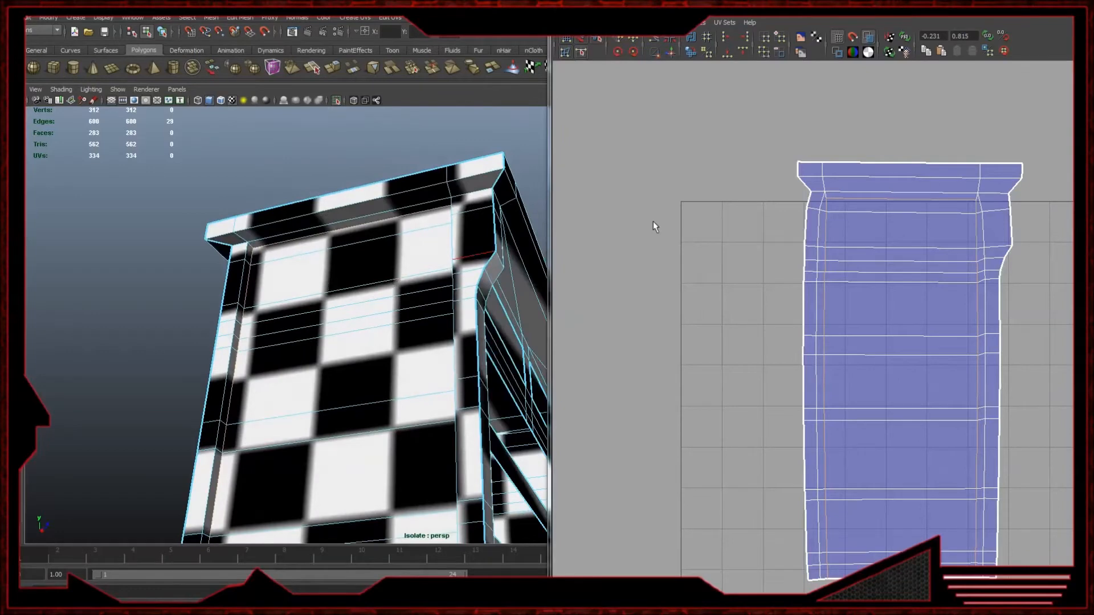
{"action": "left_click", "coordinate": [654, 40]}
- Move the detached inner-panel shell to the left of the surrounding frame shell and unfold it
{"action": "right_click_drag", "start_coordinate": [808, 333], "coordinate": [852, 324]}
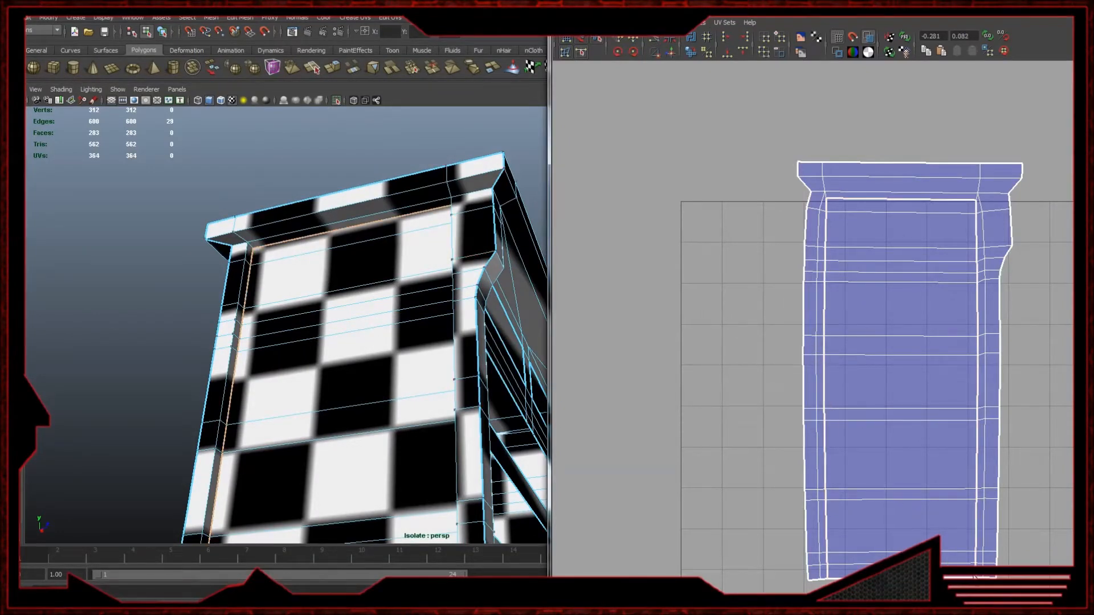
{"action": "key", "text": "w"}
{"action": "left_click_drag", "start_coordinate": [900, 389], "coordinate": [670, 382]}
{"action": "left_click", "coordinate": [595, 42]}
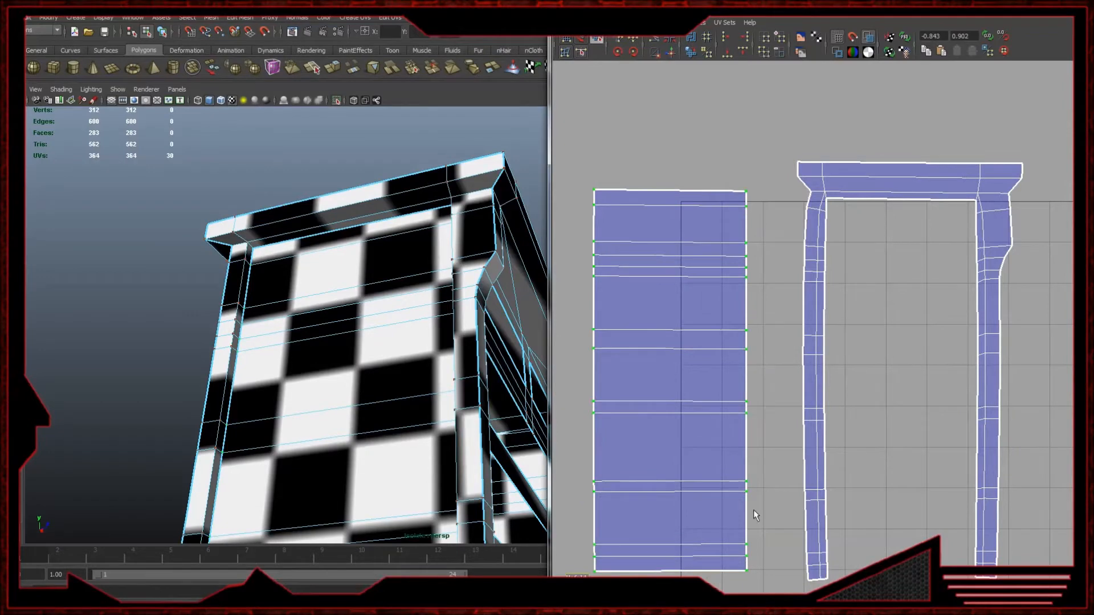
- Straighten the inner-panel shell by aligning the UVs of its vertical borders and horizontal rows
{"action": "scroll", "coordinate": [720, 315], "scroll_direction": "down", "scroll_amount": 2}
{"action": "left_click_drag", "start_coordinate": [598, 188], "coordinate": [629, 470]}
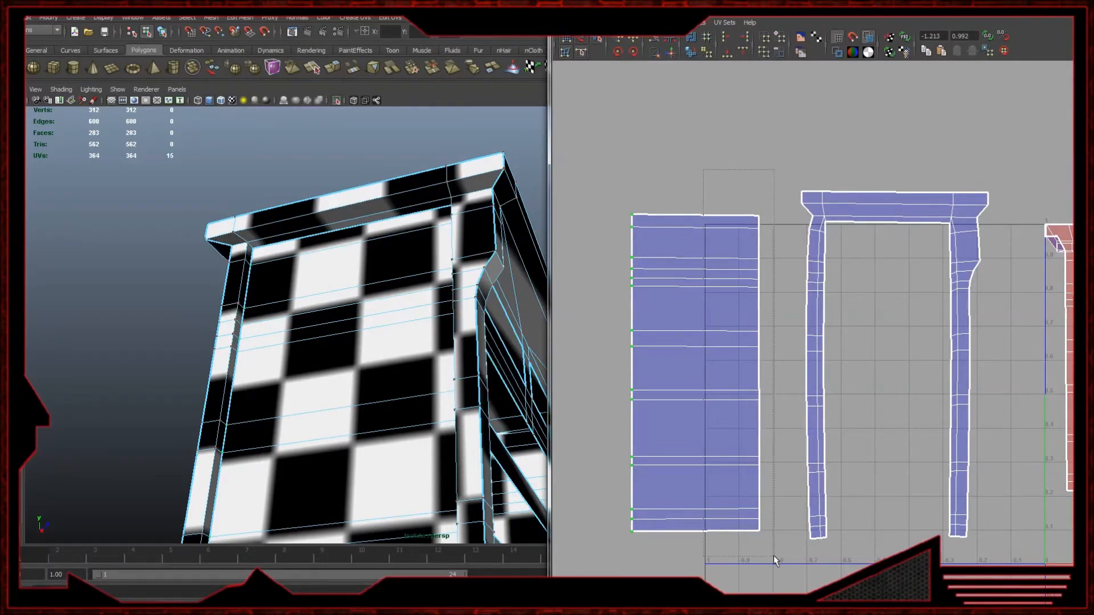
{"action": "scroll", "coordinate": [740, 416], "scroll_direction": "up", "scroll_amount": 5}
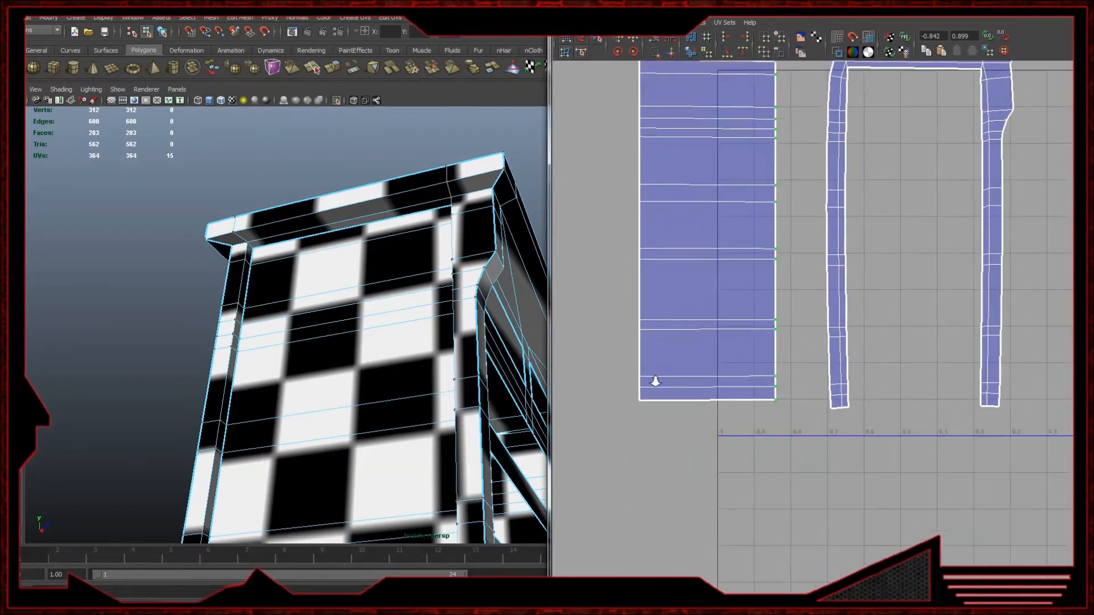
{"action": "middle_click_drag", "start_coordinate": [749, 416], "coordinate": [843, 327], "text": "alt"}
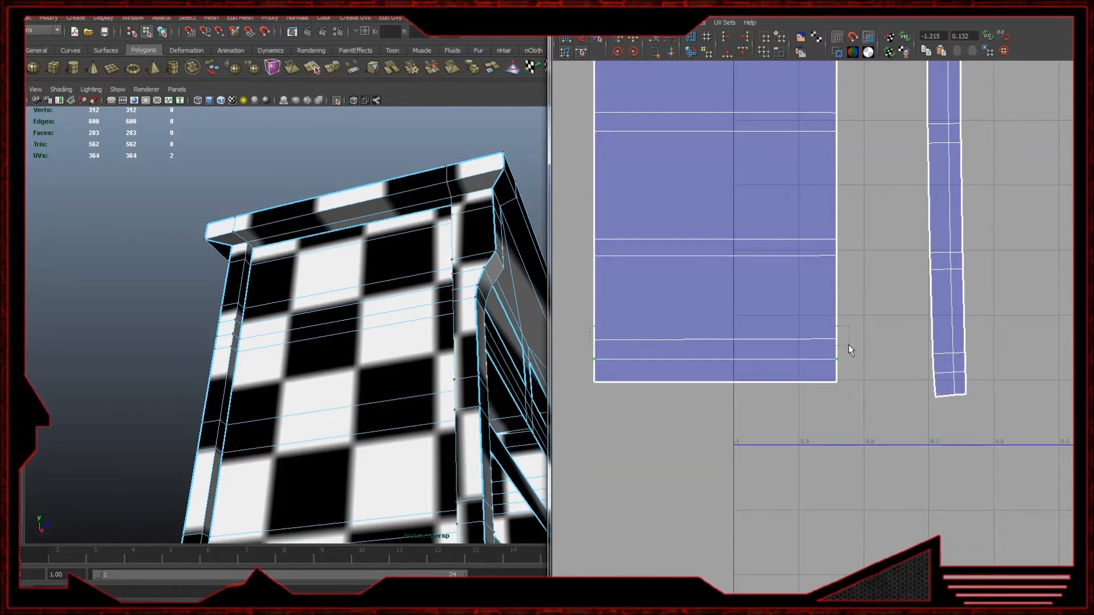
{"action": "left_click_drag", "start_coordinate": [859, 349], "coordinate": [858, 348]}
{"action": "left_click_drag", "start_coordinate": [857, 276], "coordinate": [856, 275]}
- Select the whole straightened inner-panel shell and move it outside the left edge of the UV grid
{"action": "right_click_drag", "start_coordinate": [843, 271], "coordinate": [652, 232], "text": "alt"}
{"action": "middle_click_drag", "start_coordinate": [746, 198], "coordinate": [721, 279], "text": "alt"}
{"action": "right_click_drag", "start_coordinate": [721, 279], "coordinate": [716, 191], "text": "alt"}
{"action": "right_click", "coordinate": [717, 190]}
{"action": "left_click_drag", "start_coordinate": [646, 101], "coordinate": [836, 514]}
{"action": "left_click_drag", "start_coordinate": [770, 309], "coordinate": [665, 329]}
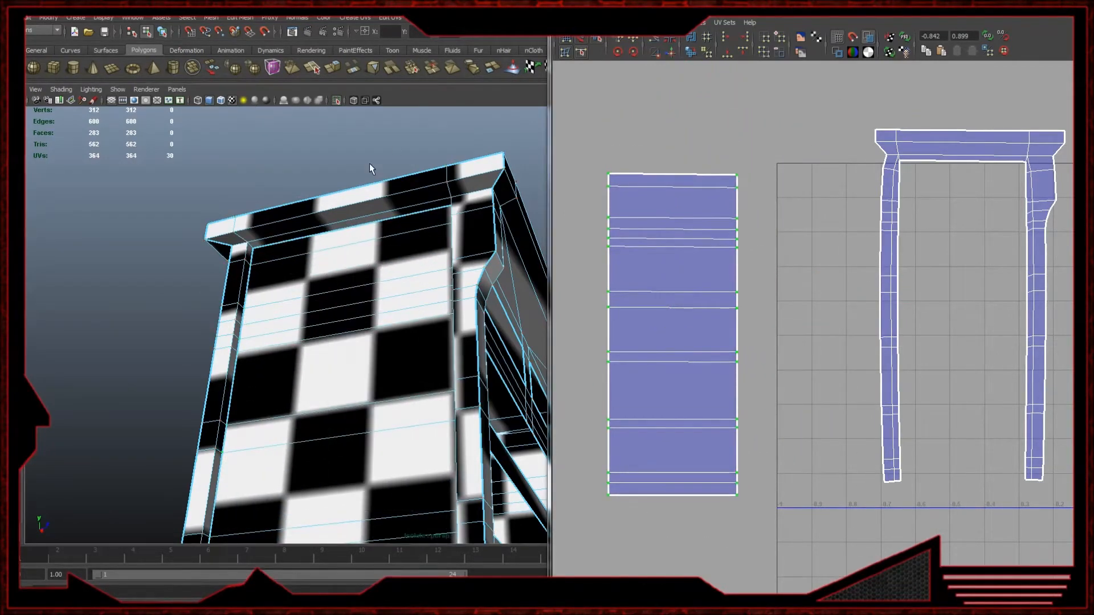
- Cut the UVs along the two short edges where the side panel's left border strip meets the underside of the top
{"action": "left_click", "coordinate": [135, 245]}
{"action": "left_click", "coordinate": [414, 284]}
{"action": "left_click_drag", "start_coordinate": [354, 282], "coordinate": [423, 285], "text": "alt"}
{"action": "scroll", "coordinate": [442, 276], "scroll_direction": "down", "scroll_amount": 3}
{"action": "left_click_drag", "start_coordinate": [356, 310], "coordinate": [279, 320], "text": "alt"}
{"action": "right_click_drag", "start_coordinate": [222, 312], "coordinate": [536, 350], "text": "alt"}
{"action": "left_click_drag", "start_coordinate": [169, 252], "coordinate": [222, 232], "text": "alt"}
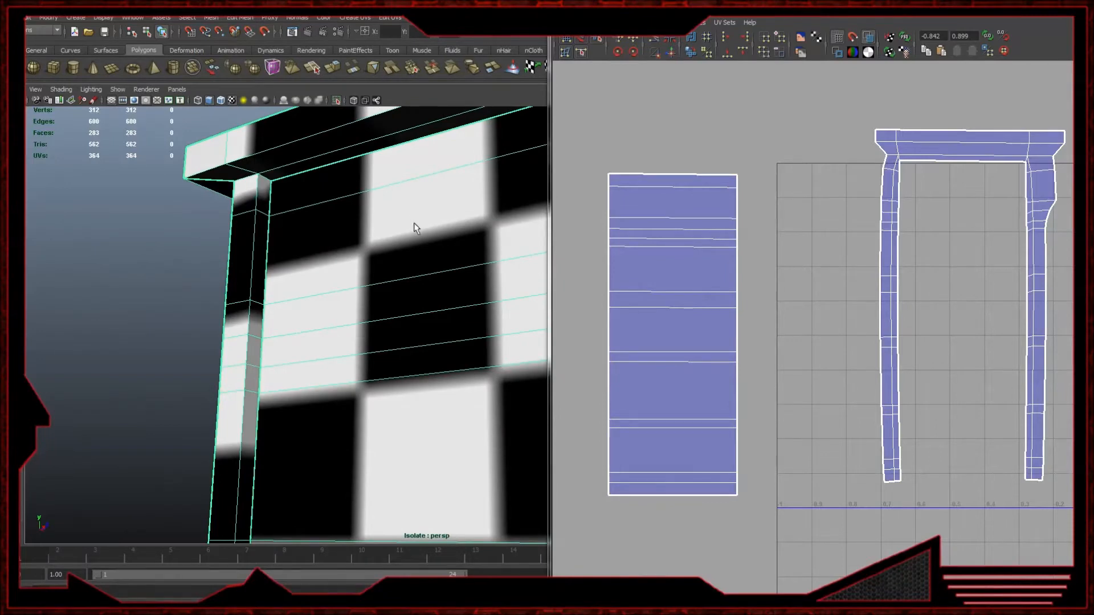
{"action": "right_click_drag", "start_coordinate": [271, 193], "coordinate": [268, 170]}
{"action": "left_click", "coordinate": [247, 181]}
{"action": "left_click_drag", "start_coordinate": [214, 194], "coordinate": [300, 193], "text": "alt"}
{"action": "right_click_drag", "start_coordinate": [300, 193], "coordinate": [247, 223], "text": "alt"}
{"action": "left_click_drag", "start_coordinate": [247, 223], "coordinate": [219, 251], "text": "alt"}
{"action": "right_click_drag", "start_coordinate": [219, 250], "coordinate": [203, 274], "text": "alt"}
{"action": "left_click_drag", "start_coordinate": [203, 274], "coordinate": [353, 356], "text": "alt"}
{"action": "scroll", "coordinate": [323, 320], "scroll_direction": "up", "scroll_amount": 4}
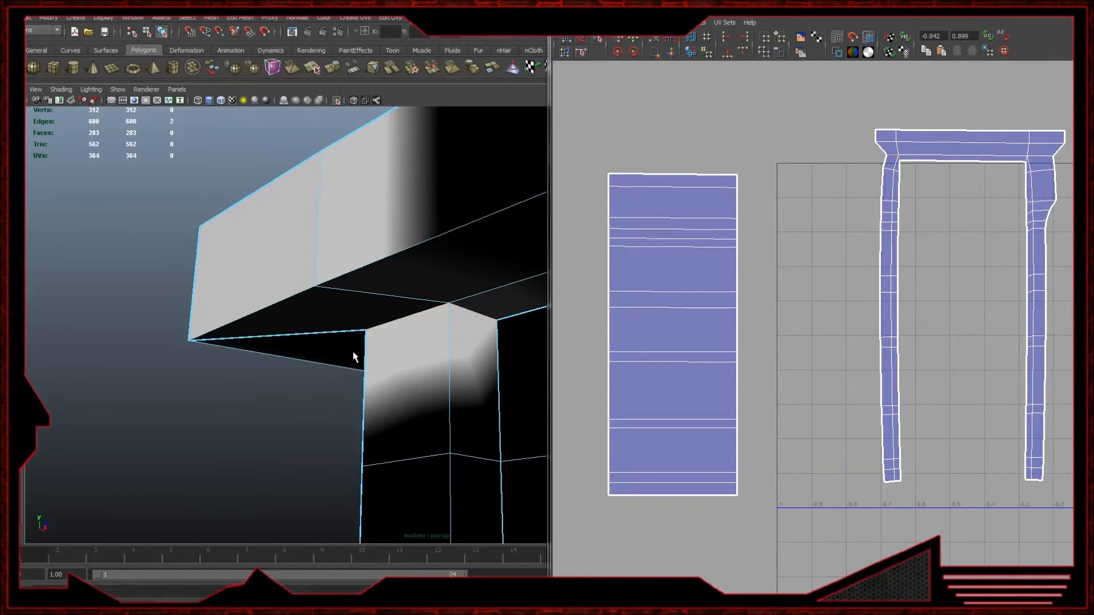
{"action": "left_click", "coordinate": [655, 40]}
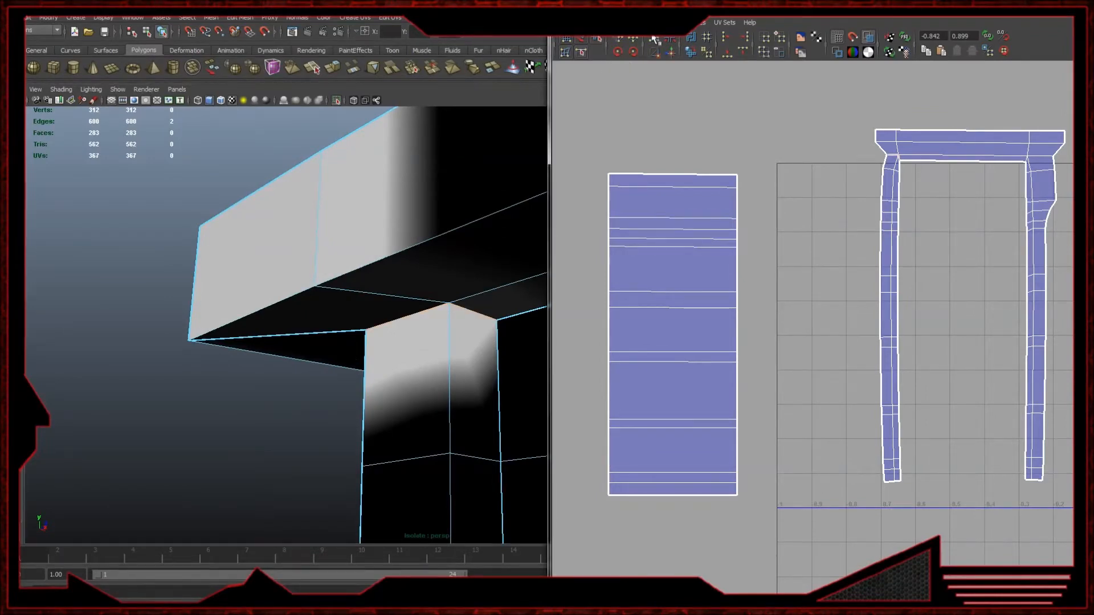
- Move the detached left border strip's UV shell away from the frame shell and unfold it
{"action": "right_click_drag", "start_coordinate": [884, 462], "coordinate": [914, 443]}
{"action": "key", "text": "w"}
{"action": "left_click_drag", "start_coordinate": [891, 319], "coordinate": [855, 351]}
{"action": "left_click", "coordinate": [596, 36]}
{"action": "left_click_drag", "start_coordinate": [830, 521], "coordinate": [956, 542]}
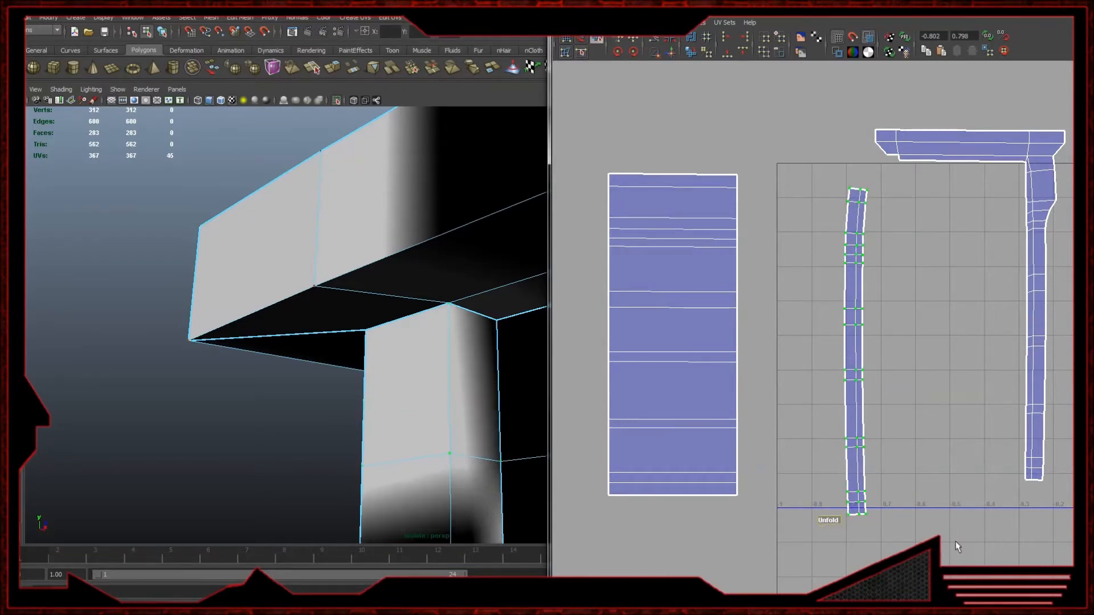
- Align the border strip's left-side UVs to minimum U and its right-side UVs to maximum U
{"action": "middle_click_drag", "start_coordinate": [846, 322], "coordinate": [758, 309], "text": "alt"}
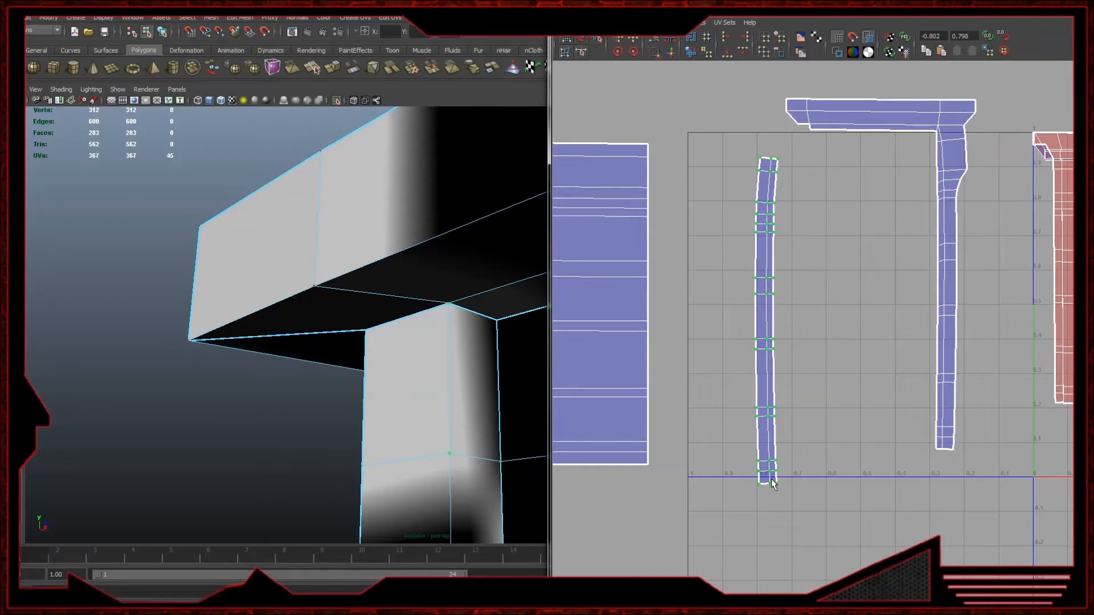
{"action": "right_click_drag", "start_coordinate": [743, 279], "coordinate": [880, 343], "text": "alt"}
{"action": "middle_click_drag", "start_coordinate": [705, 181], "coordinate": [750, 447], "text": "alt"}
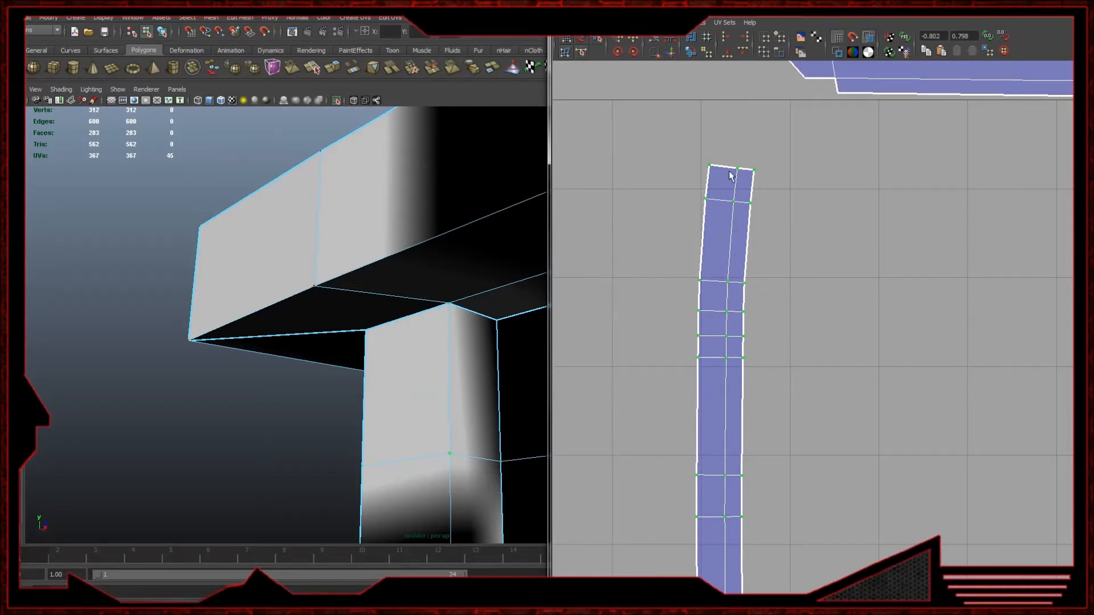
{"action": "right_click_drag", "start_coordinate": [798, 396], "coordinate": [653, 373], "text": "alt"}
{"action": "middle_click_drag", "start_coordinate": [819, 405], "coordinate": [799, 270], "text": "alt"}
{"action": "right_click_drag", "start_coordinate": [761, 250], "coordinate": [734, 245], "text": "alt"}
{"action": "left_click_drag", "start_coordinate": [667, 65], "coordinate": [754, 598]}
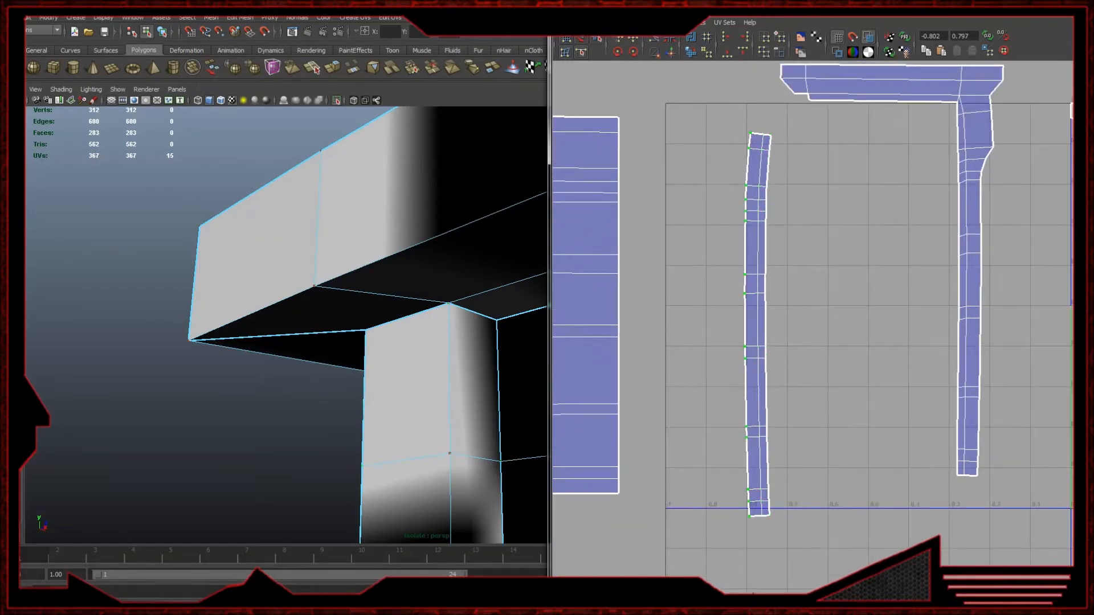
{"action": "left_click", "coordinate": [724, 38]}
{"action": "left_click_drag", "start_coordinate": [832, 124], "coordinate": [762, 592]}
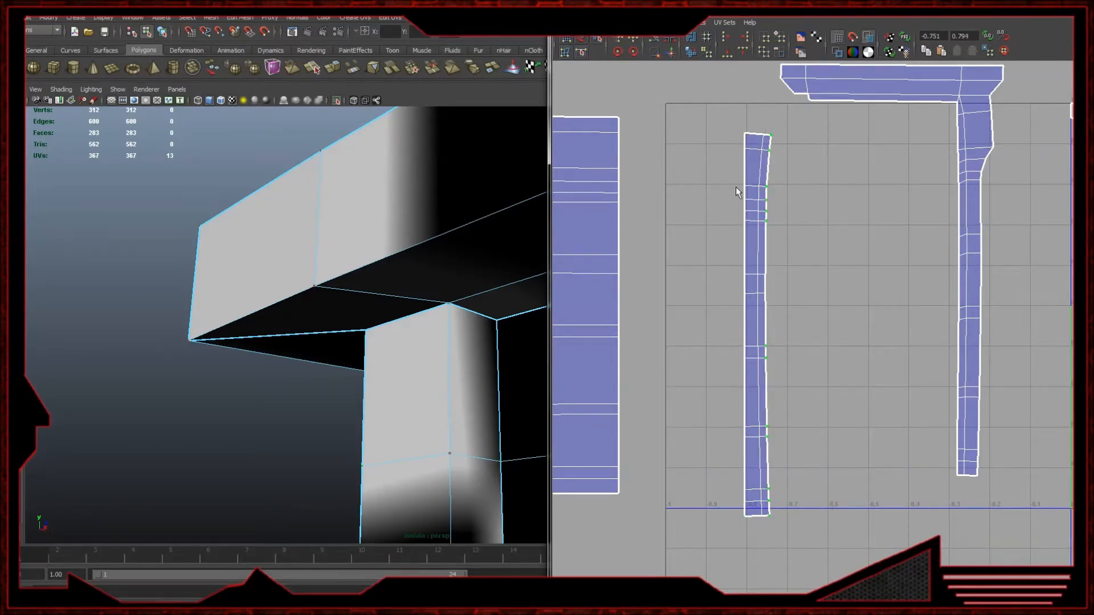
{"action": "left_click", "coordinate": [740, 34]}
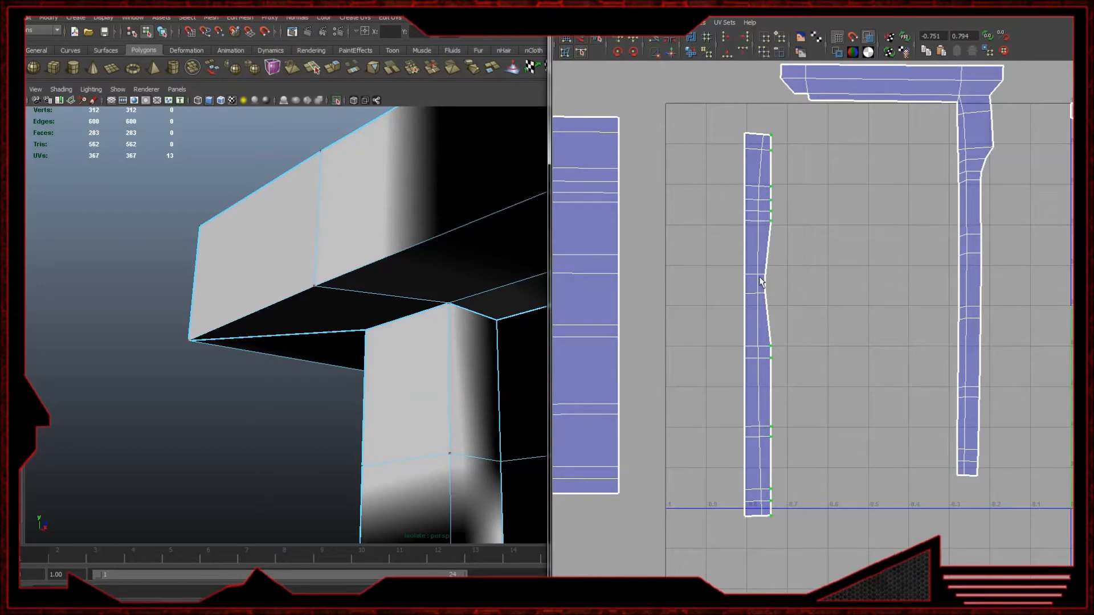
{"action": "left_click_drag", "start_coordinate": [763, 272], "coordinate": [775, 295], "text": "shift"}
{"action": "key", "text": "g"}
{"action": "key", "text": "g"}
- Straighten the border strip's horizontal UV rows from top to bottom by aligning each row in V
{"action": "left_click_drag", "start_coordinate": [768, 132], "coordinate": [795, 137]}
{"action": "left_click", "coordinate": [730, 49]}
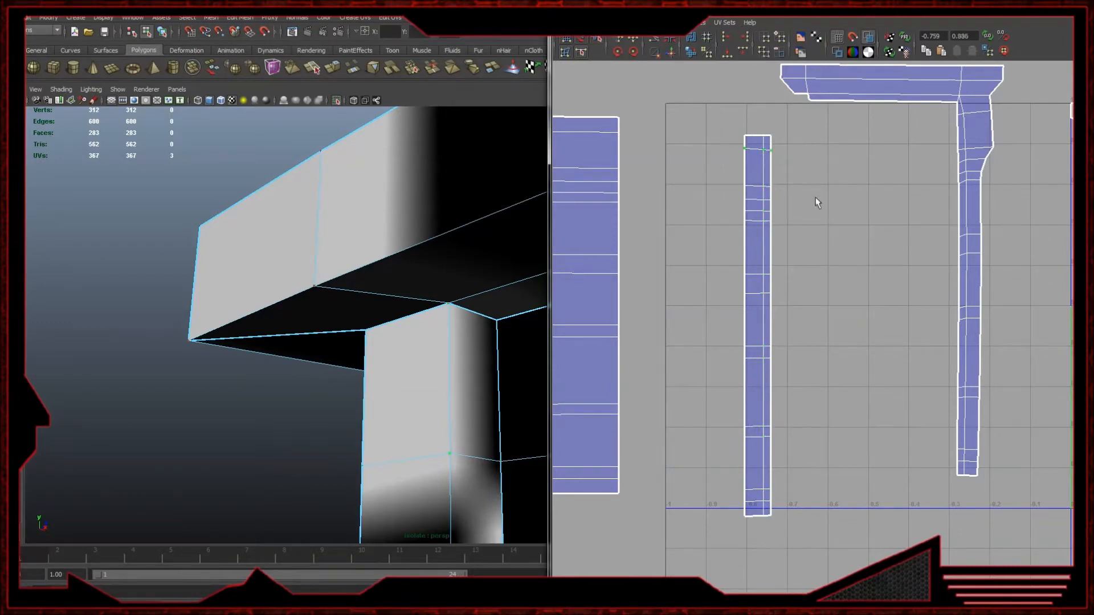
{"action": "left_click_drag", "start_coordinate": [733, 191], "coordinate": [786, 238]}
{"action": "key", "text": "g"}
{"action": "key", "text": "g"}
{"action": "left_click_drag", "start_coordinate": [723, 500], "coordinate": [796, 502]}
{"action": "scroll", "coordinate": [781, 230], "scroll_direction": "down", "scroll_amount": 1}
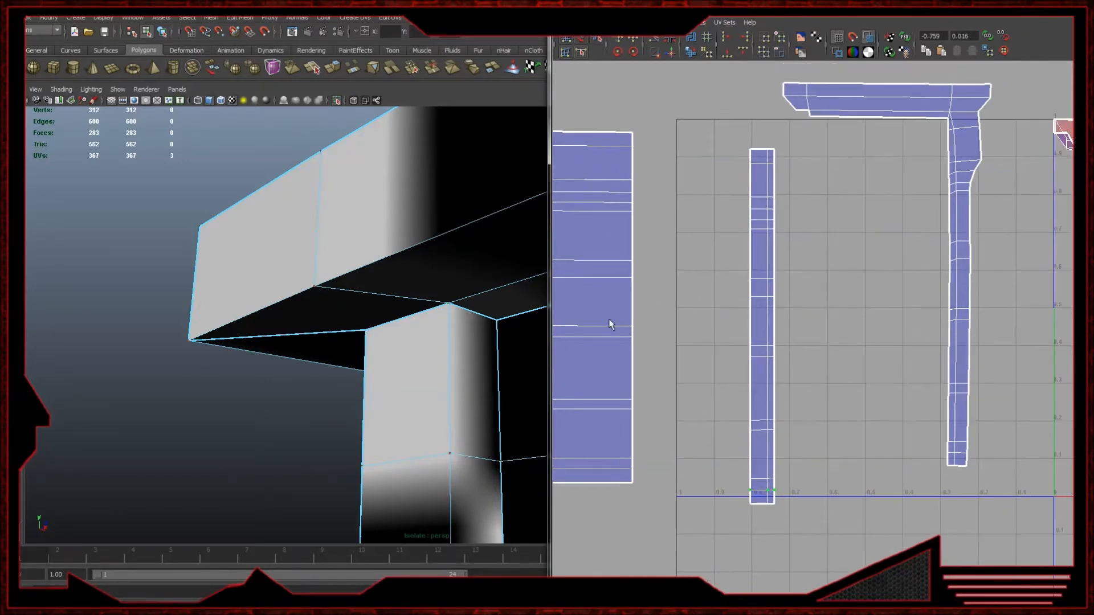
- Frame the dresser in the viewport and move the straightened border strip's UV shell beside the inner-panel shell
{"action": "right_click_drag", "start_coordinate": [382, 344], "coordinate": [486, 298]}
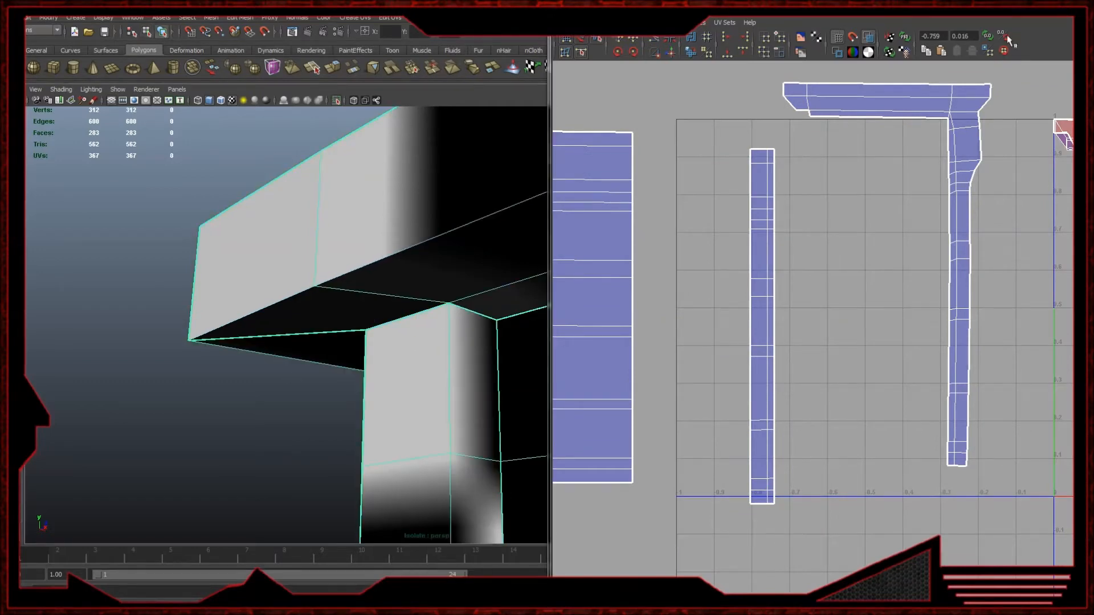
{"action": "key", "text": "f"}
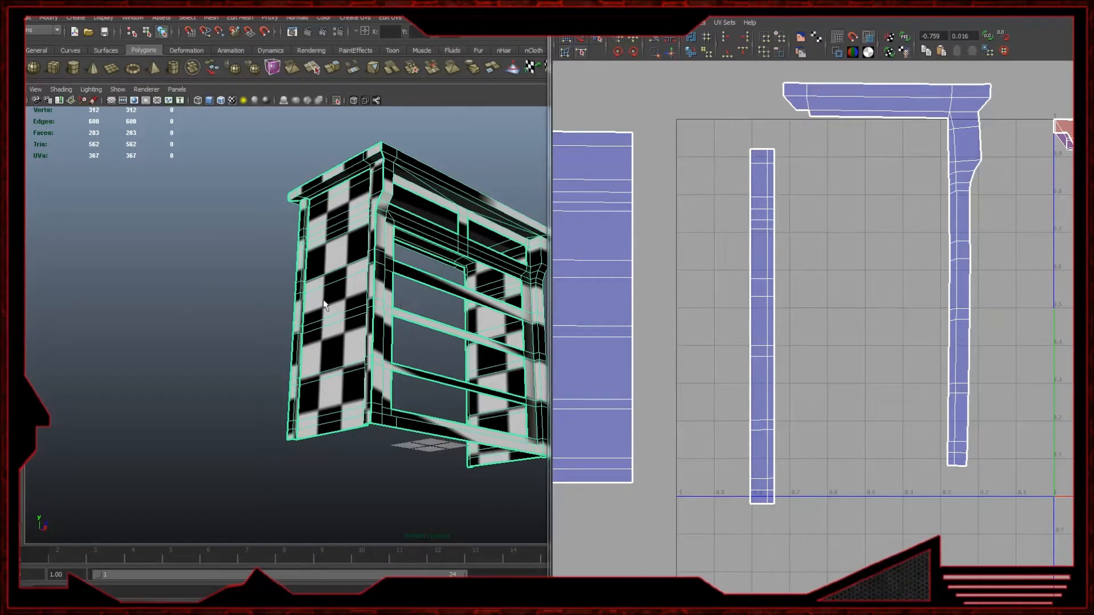
{"action": "right_click_drag", "start_coordinate": [749, 214], "coordinate": [740, 167]}
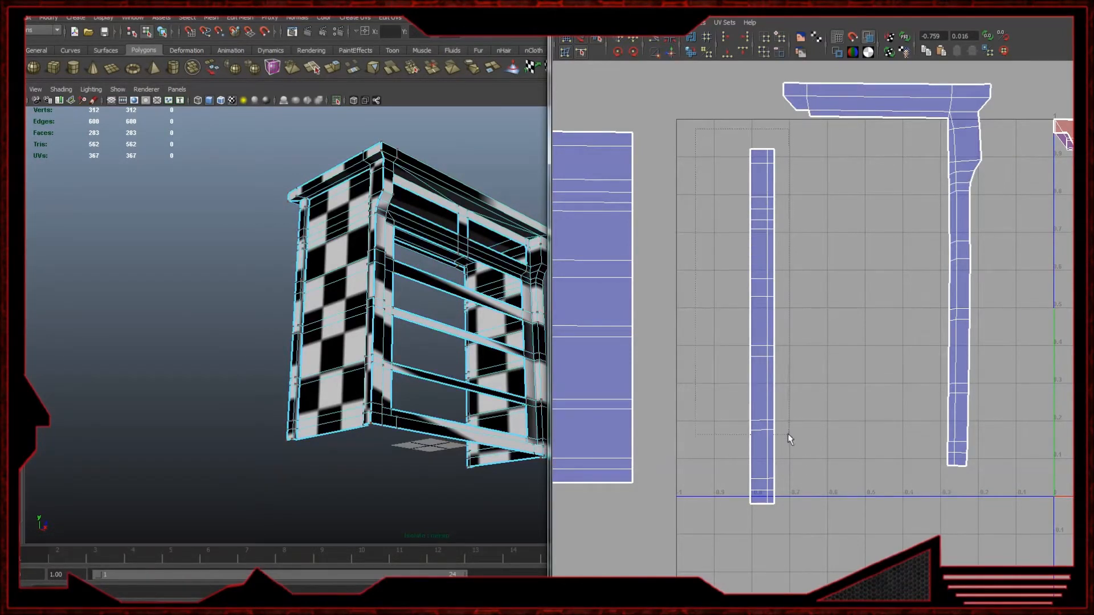
{"action": "left_click", "coordinate": [753, 328]}
{"action": "left_click_drag", "start_coordinate": [753, 329], "coordinate": [683, 309]}
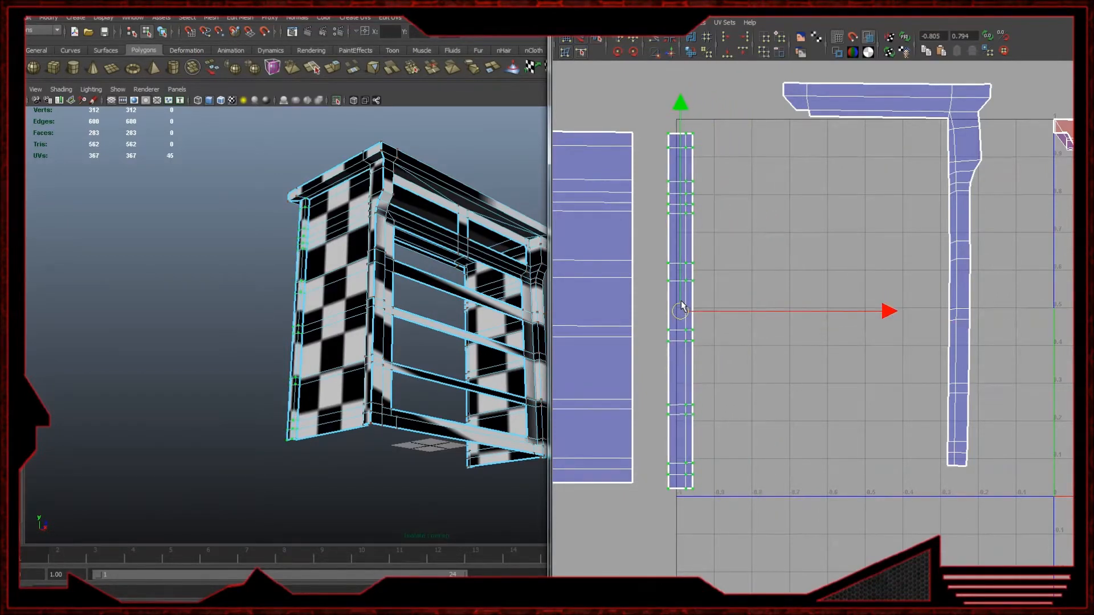
- Select the dresser frame as an object and soften its edges
{"action": "left_click", "coordinate": [432, 159]}
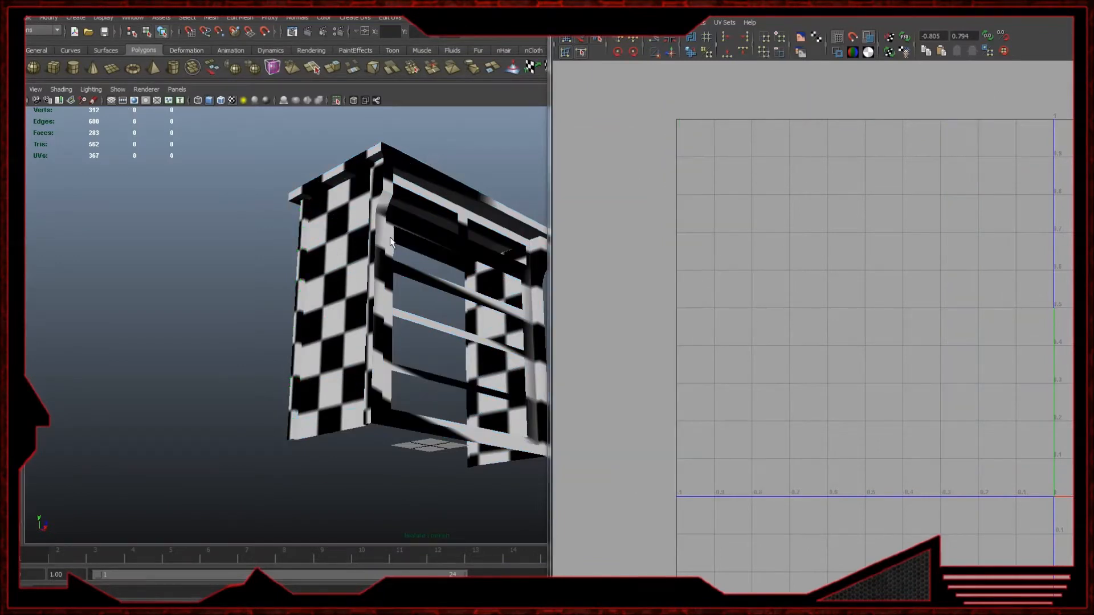
{"action": "left_click", "coordinate": [329, 226]}
{"action": "right_click_drag", "start_coordinate": [329, 226], "coordinate": [350, 268]}
{"action": "left_click", "coordinate": [354, 269]}
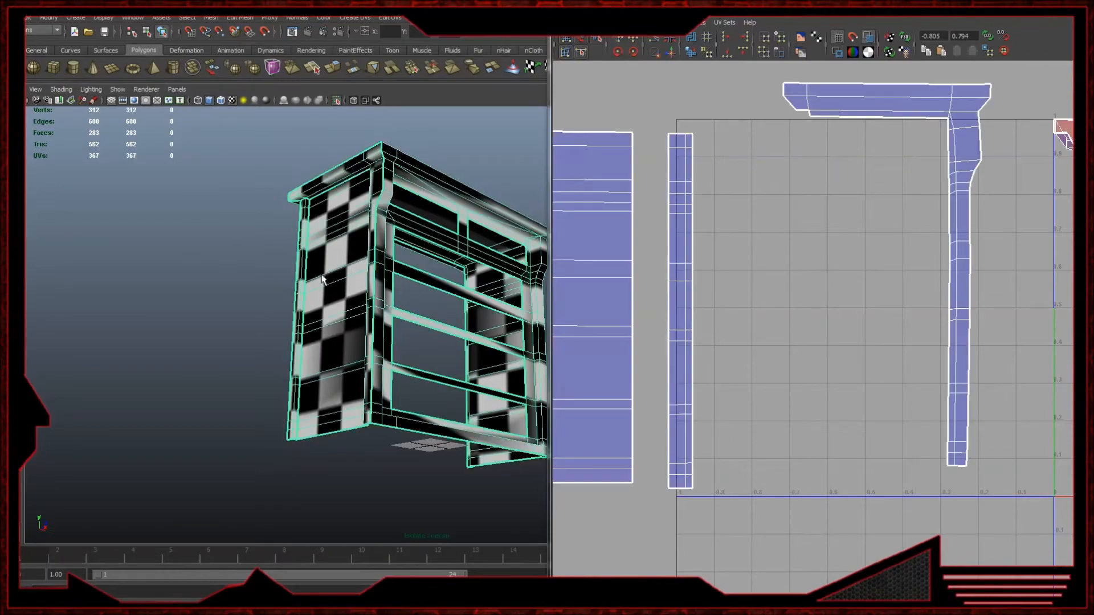
{"action": "scroll", "coordinate": [249, 271], "scroll_direction": "up", "scroll_amount": 6}
{"action": "scroll", "coordinate": [353, 266], "scroll_direction": "down", "scroll_amount": 4}
{"action": "right_click_drag", "start_coordinate": [362, 267], "coordinate": [146, 255], "text": "alt"}
{"action": "left_click", "coordinate": [193, 253]}
{"action": "left_click", "coordinate": [339, 240]}
{"action": "right_click_drag", "start_coordinate": [337, 244], "coordinate": [398, 242], "text": "shift"}
{"action": "left_click", "coordinate": [260, 244]}
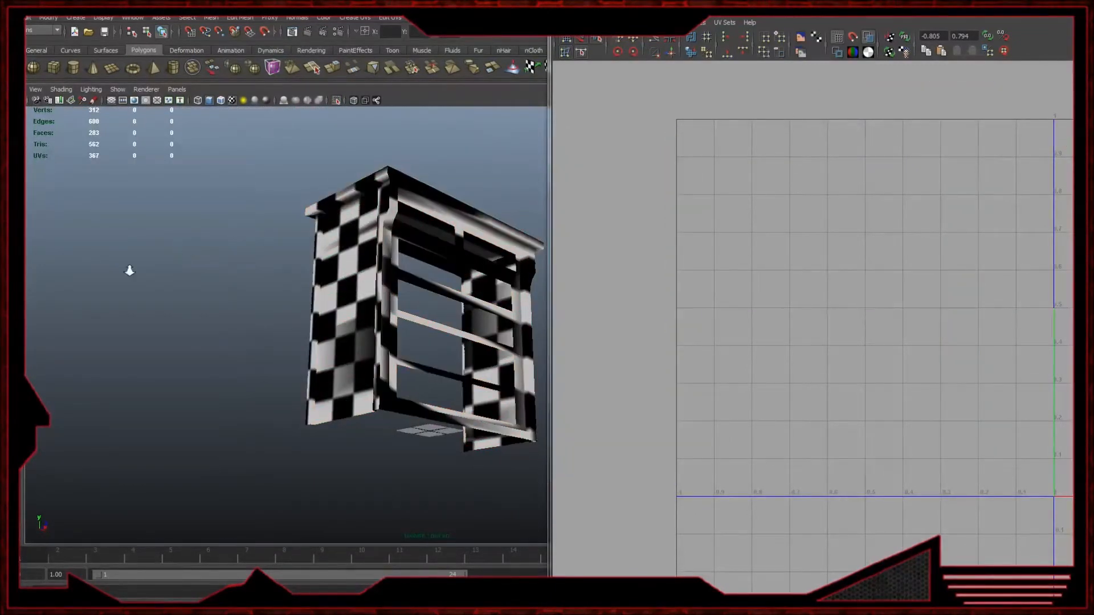
- Harden the vertical edge loop where the dresser's side panel meets the adjoining strip
{"action": "scroll", "coordinate": [349, 283], "scroll_direction": "up", "scroll_amount": 15}
{"action": "left_click", "coordinate": [259, 264]}
{"action": "left_click_drag", "start_coordinate": [193, 262], "coordinate": [263, 242], "text": "alt"}
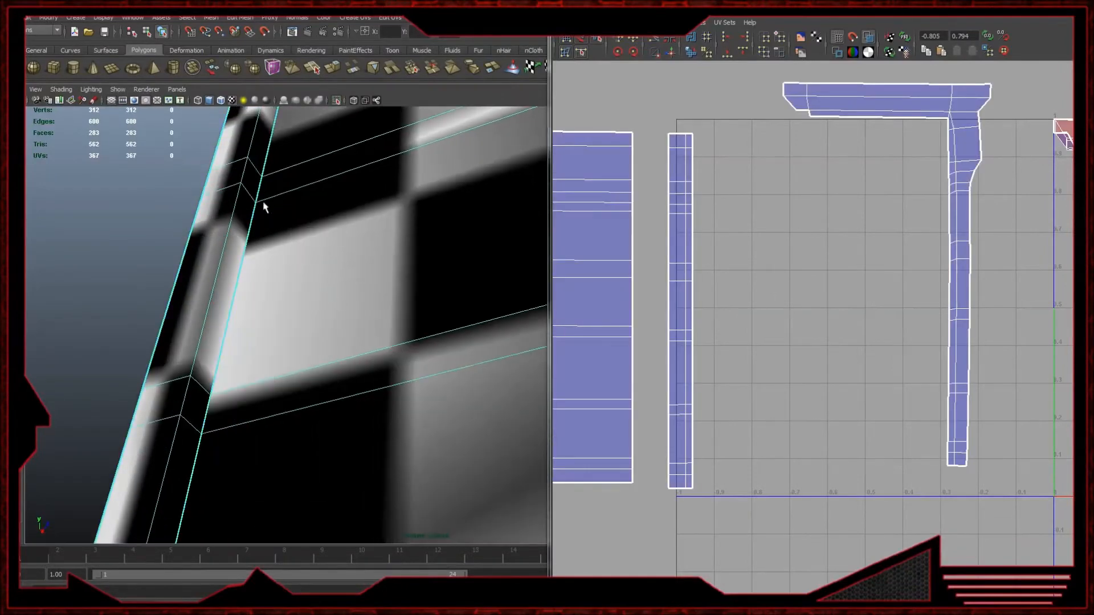
{"action": "left_click", "coordinate": [254, 234]}
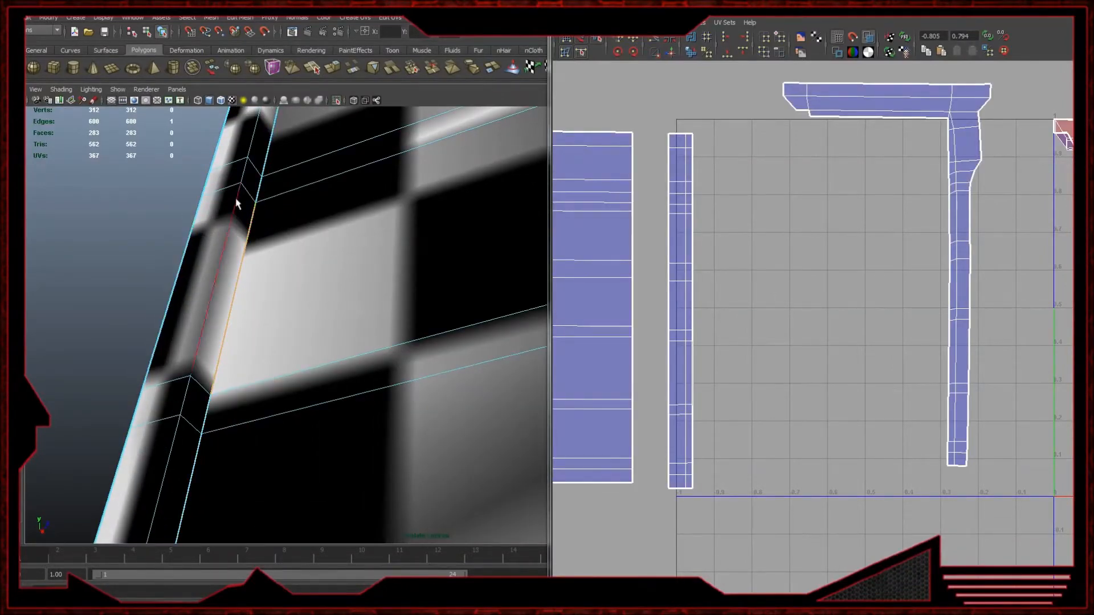
{"action": "left_click", "coordinate": [262, 194]}
{"action": "double_click", "coordinate": [260, 195]}
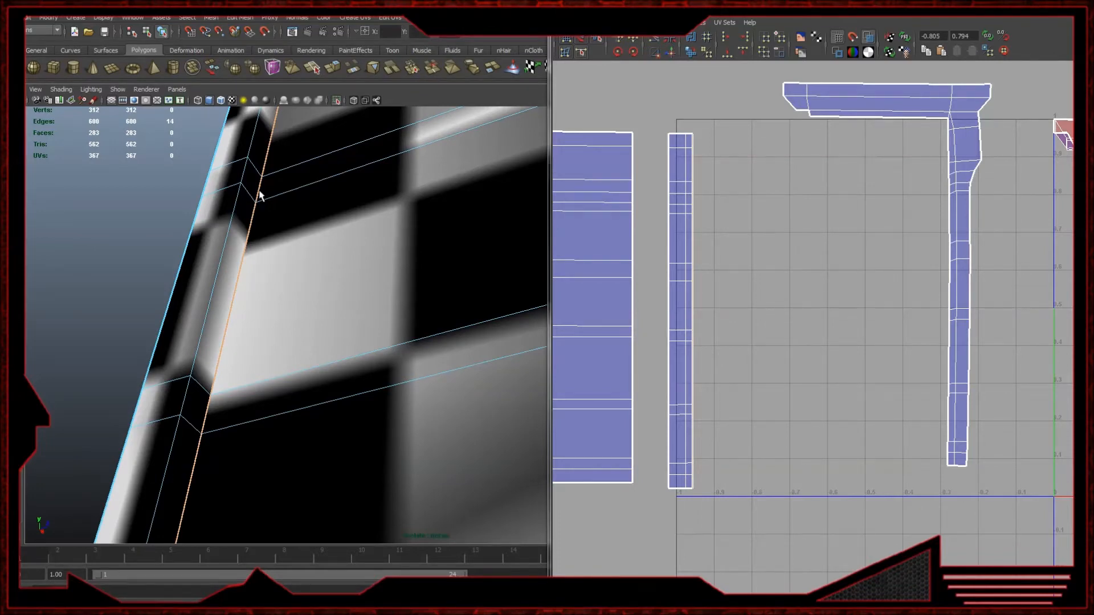
{"action": "right_click", "coordinate": [259, 194], "text": "shift"}
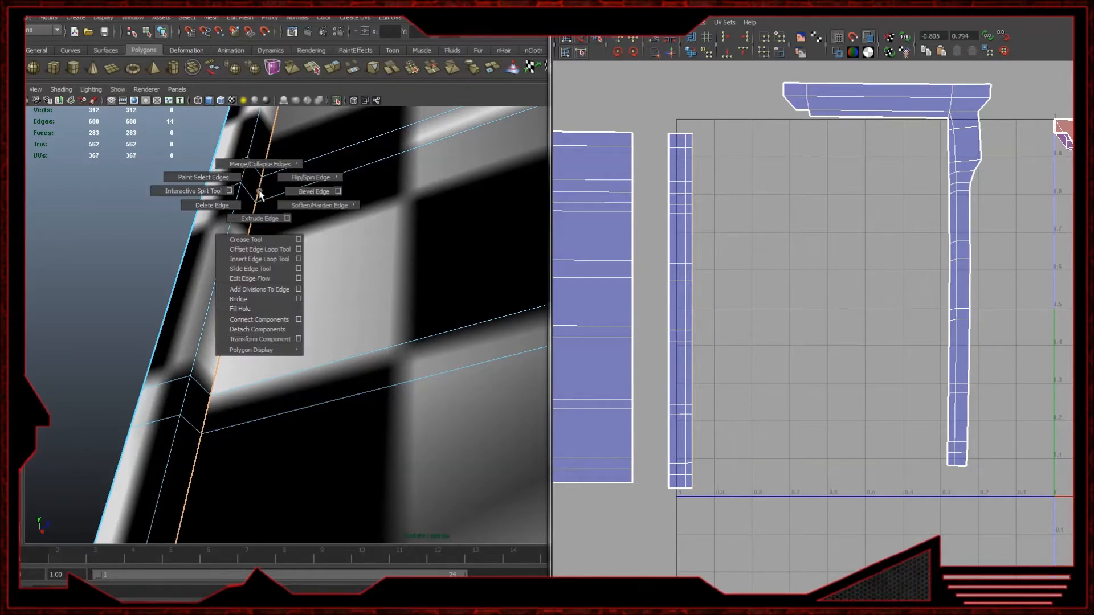
{"action": "left_click", "coordinate": [337, 217]}
- Switch to the single perspective viewport, reselect the dresser frame as an object and display it with plain shading
{"action": "right_click_drag", "start_coordinate": [372, 271], "coordinate": [350, 293], "text": "alt"}
{"action": "mouse_move", "coordinate": [349, 293]}
{"action": "left_mouse_down", "text": "alt"}
{"action": "mouse_move", "coordinate": [442, 280]}
{"action": "mouse_move", "coordinate": [365, 284]}
{"action": "left_mouse_up", "text": "alt"}
{"action": "left_click", "coordinate": [492, 348]}
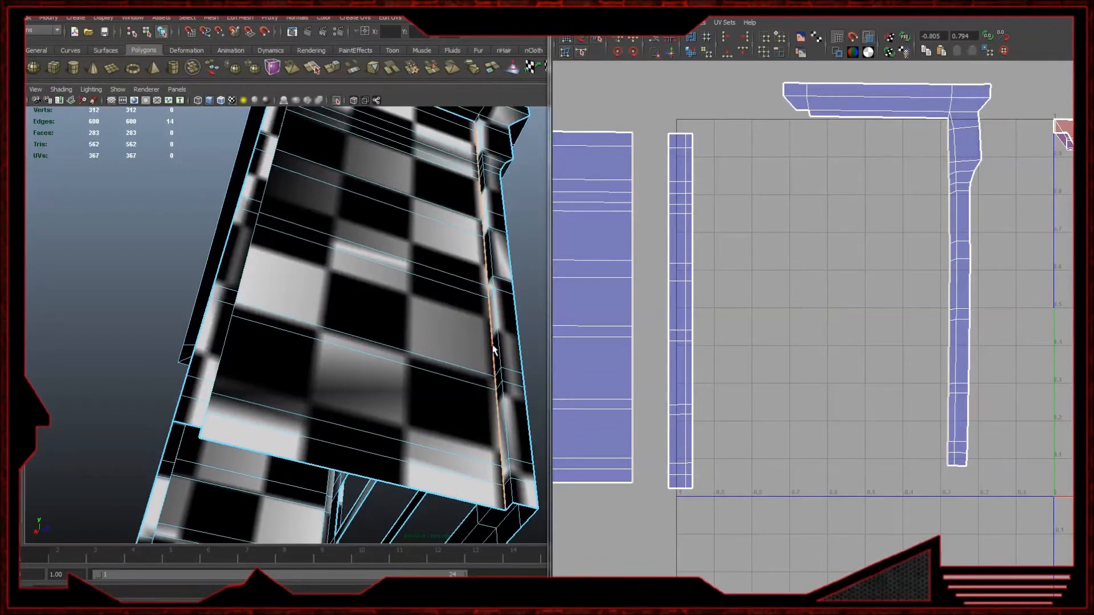
{"action": "left_click", "coordinate": [466, 125]}
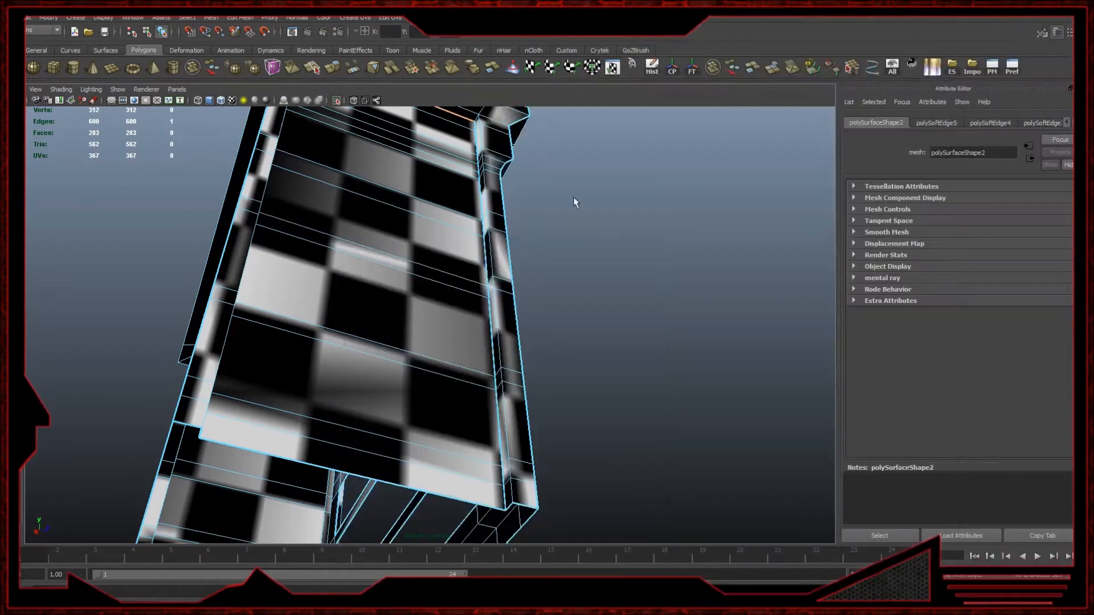
{"action": "left_click", "coordinate": [569, 199]}
{"action": "left_click", "coordinate": [459, 226]}
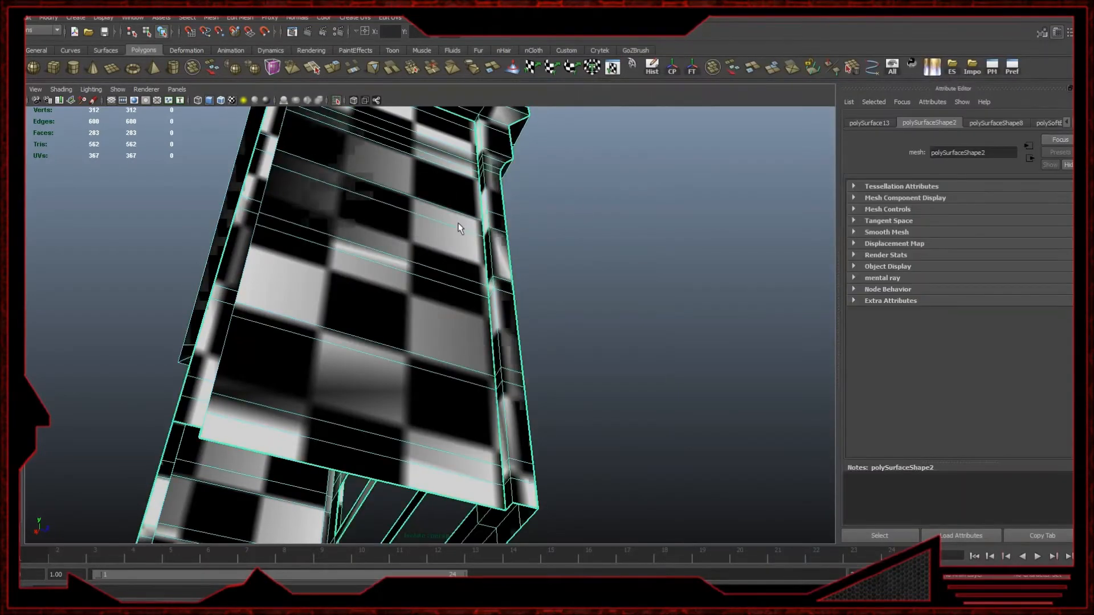
{"action": "key", "text": "5"}
- Examine the shading gradients on the dresser frame's side panels and posts from several angles
{"action": "left_click_drag", "start_coordinate": [459, 227], "coordinate": [378, 264], "text": "alt"}
{"action": "scroll", "coordinate": [501, 320], "scroll_direction": "down", "scroll_amount": 5}
{"action": "left_click", "coordinate": [575, 290]}
{"action": "left_click_drag", "start_coordinate": [501, 265], "coordinate": [353, 271], "text": "alt"}
{"action": "left_click", "coordinate": [354, 271]}
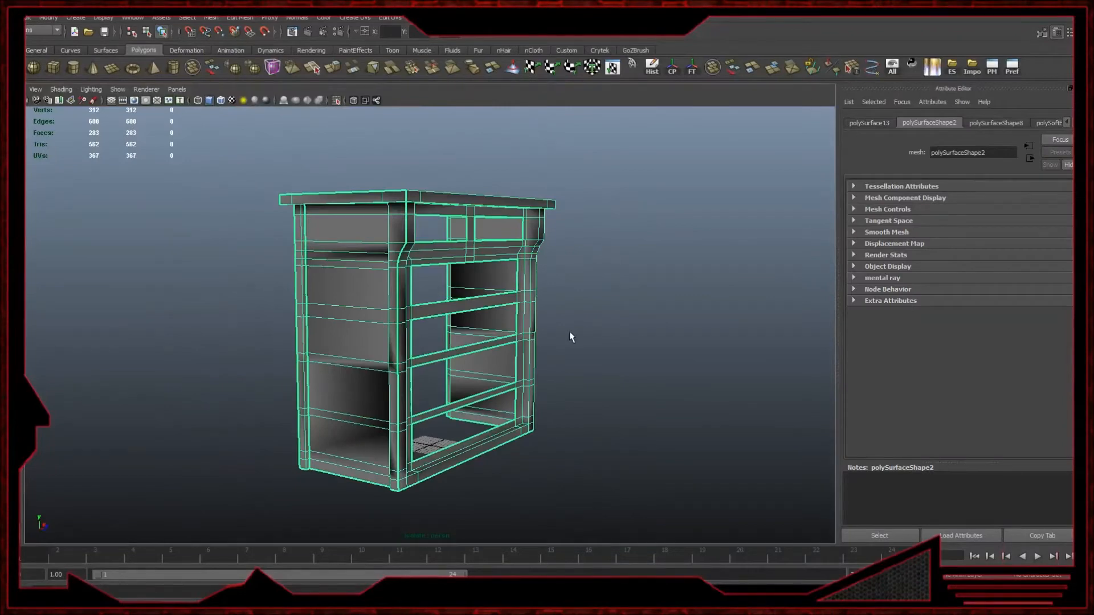
{"action": "left_click", "coordinate": [631, 336]}
{"action": "scroll", "coordinate": [340, 359], "scroll_direction": "up", "scroll_amount": 4}
{"action": "left_click_drag", "start_coordinate": [339, 359], "coordinate": [501, 337], "text": "alt"}
{"action": "left_click", "coordinate": [502, 337]}
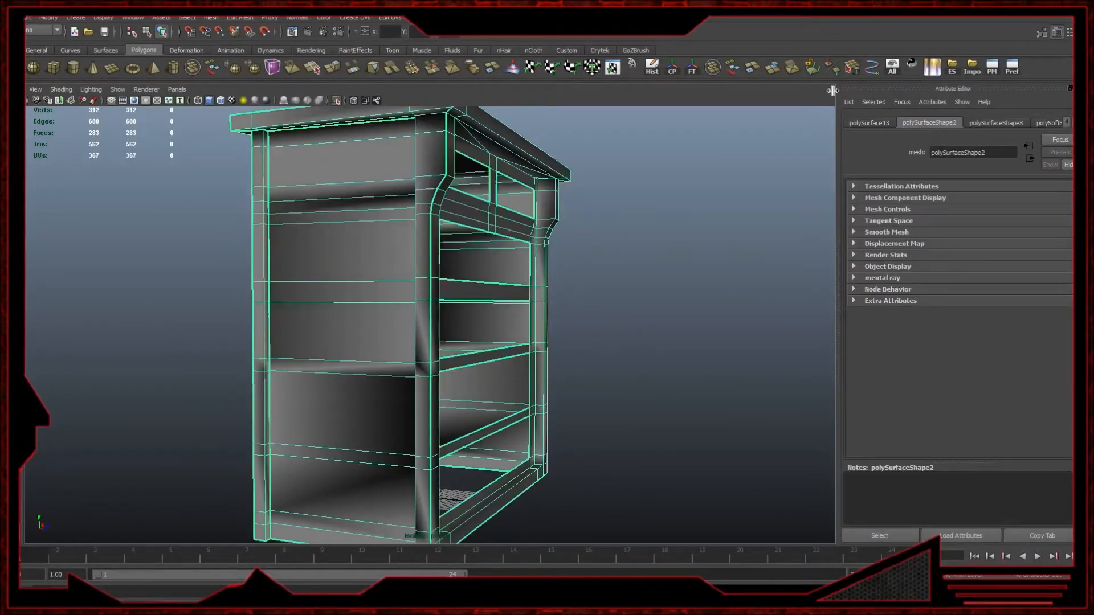
- Reset the dresser frame's vertex normals and soften the edges of the whole object
{"action": "left_click", "coordinate": [813, 69]}
{"action": "left_click", "coordinate": [605, 322]}
{"action": "left_click", "coordinate": [296, 18]}
{"action": "left_click", "coordinate": [635, 331]}
{"action": "left_click", "coordinate": [357, 280]}
{"action": "left_click_drag", "start_coordinate": [357, 281], "coordinate": [439, 281], "text": "alt"}
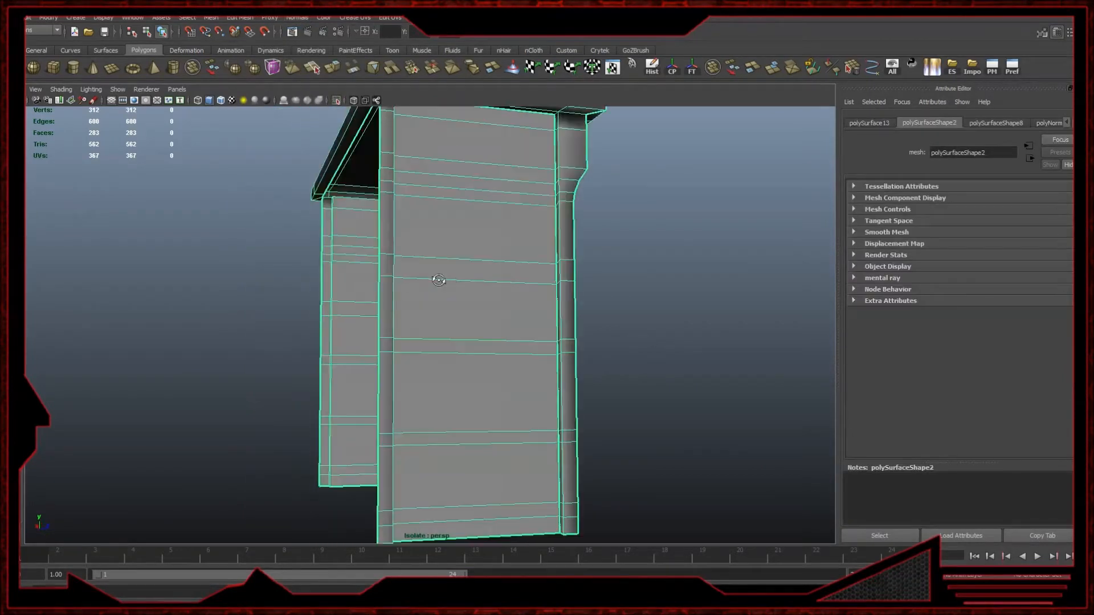
{"action": "right_click_drag", "start_coordinate": [532, 244], "coordinate": [678, 252], "text": "shift"}
{"action": "left_click", "coordinate": [680, 251]}
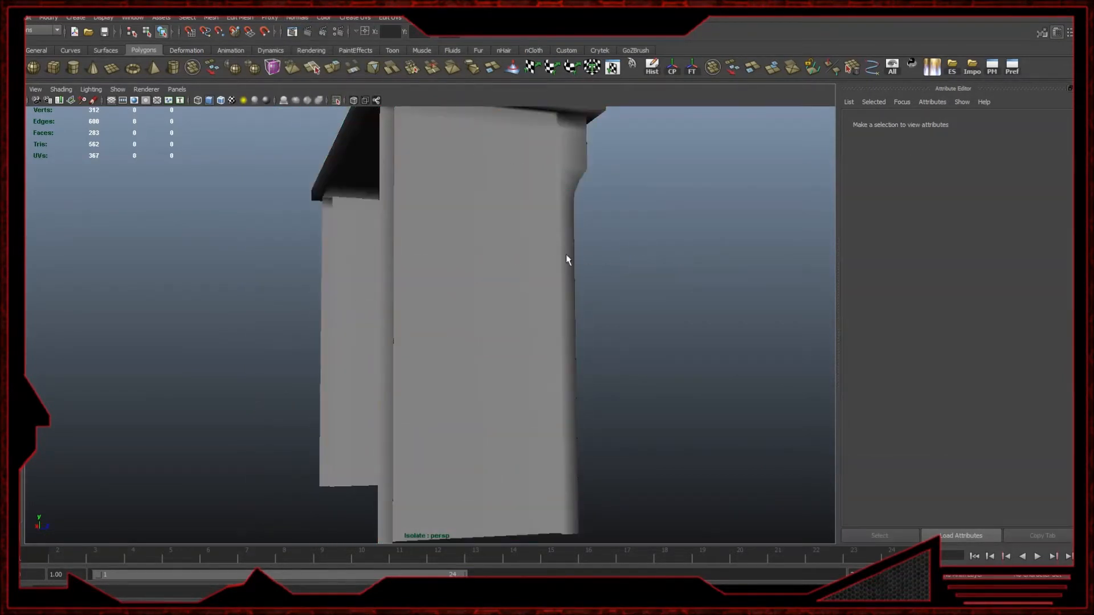
- Harden the vertical edge loop along the side panel's border together with the panel's top edge
{"action": "left_click", "coordinate": [551, 245]}
{"action": "right_click_drag", "start_coordinate": [547, 239], "coordinate": [547, 194]}
{"action": "double_click", "coordinate": [555, 221]}
{"action": "left_click_drag", "start_coordinate": [555, 221], "coordinate": [509, 251], "text": "alt"}
{"action": "double_click", "coordinate": [464, 208], "text": "shift"}
{"action": "left_click_drag", "start_coordinate": [464, 209], "coordinate": [337, 254], "text": "alt"}
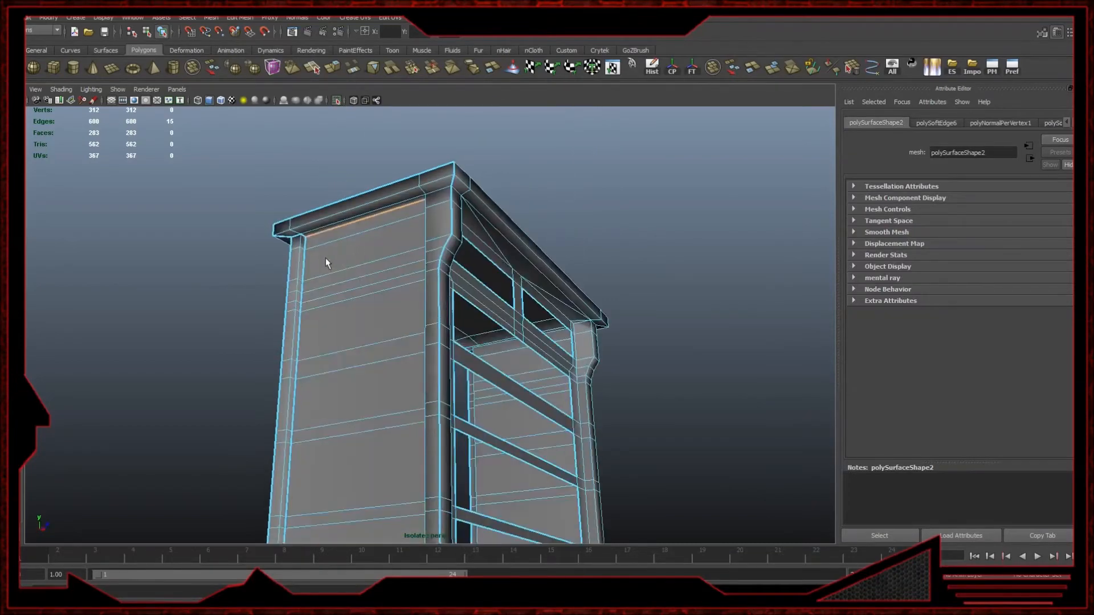
{"action": "right_click", "coordinate": [306, 267], "text": "shift"}
{"action": "right_click_drag", "start_coordinate": [305, 268], "coordinate": [392, 293], "text": "shift"}
{"action": "left_click", "coordinate": [717, 254]}
- Examine the shading where the side panel meets the front post and along the post's vertical edge
{"action": "left_click_drag", "start_coordinate": [342, 273], "coordinate": [544, 352], "text": "alt"}
{"action": "scroll", "coordinate": [629, 310], "scroll_direction": "up", "scroll_amount": 5}
{"action": "scroll", "coordinate": [589, 294], "scroll_direction": "down", "scroll_amount": 4}
{"action": "scroll", "coordinate": [540, 331], "scroll_direction": "up", "scroll_amount": 4}
{"action": "left_click", "coordinate": [556, 299]}
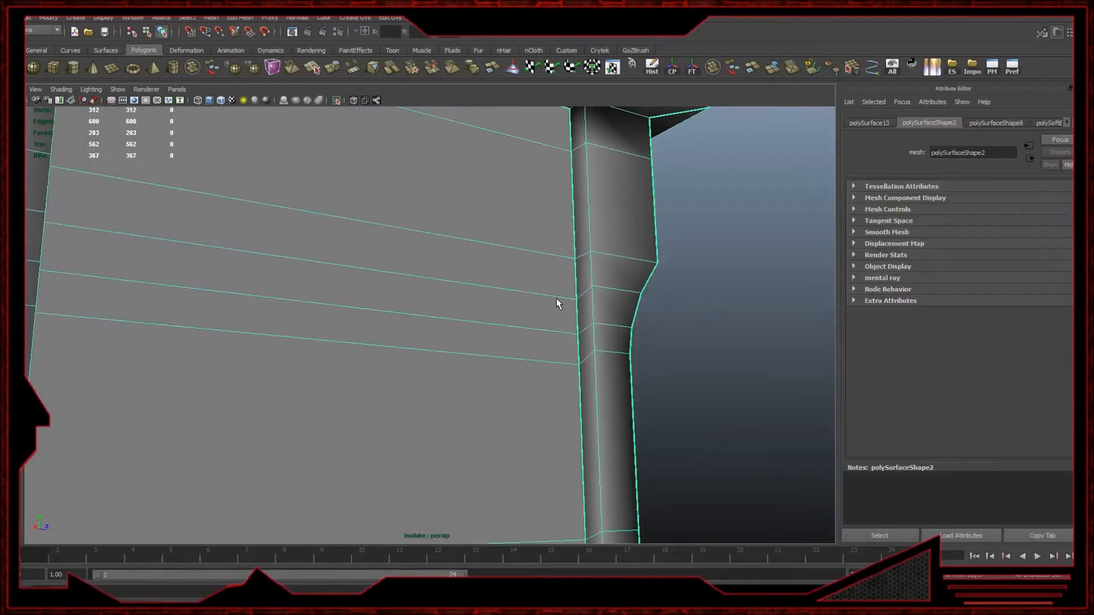
{"action": "right_click_drag", "start_coordinate": [591, 194], "coordinate": [701, 204]}
{"action": "left_click", "coordinate": [722, 205]}
{"action": "left_click", "coordinate": [622, 244]}
{"action": "right_click_drag", "start_coordinate": [622, 245], "coordinate": [587, 177]}
{"action": "left_click", "coordinate": [587, 191]}
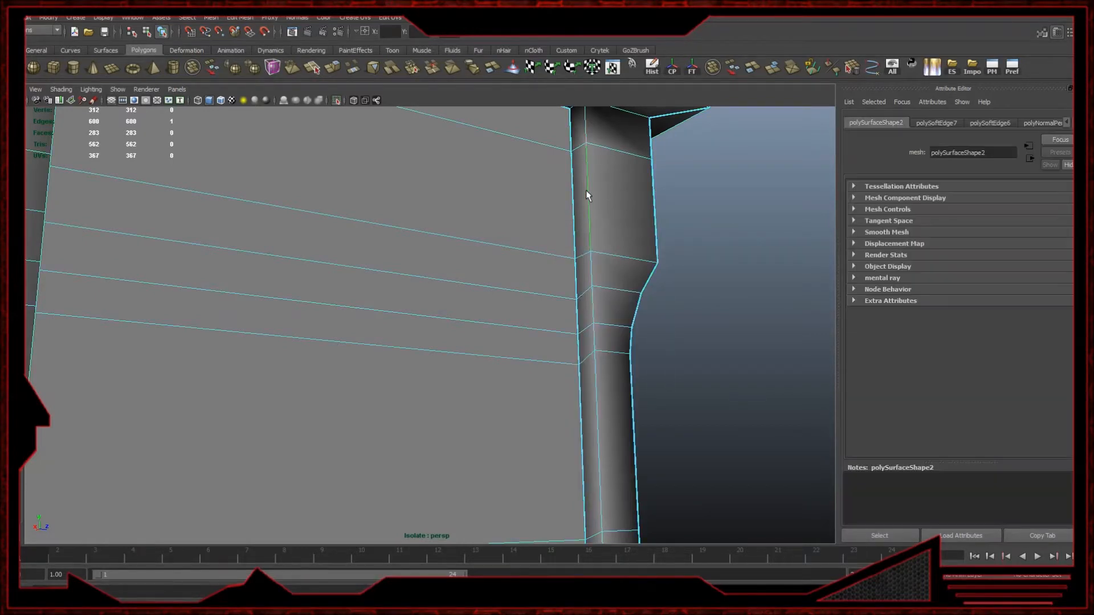
{"action": "right_click_drag", "start_coordinate": [567, 216], "coordinate": [614, 203]}
{"action": "left_click", "coordinate": [664, 230]}
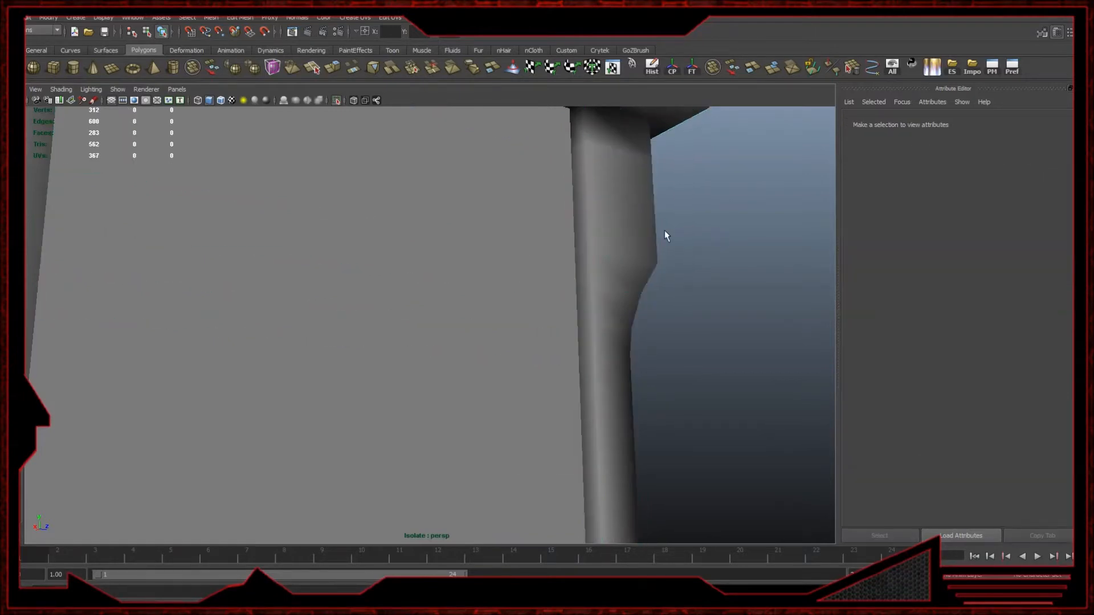
- Frame the whole dresser and examine its edge shading from the front and side
{"action": "left_click", "coordinate": [621, 225]}
{"action": "key", "text": "f"}
{"action": "left_click_drag", "start_coordinate": [610, 240], "coordinate": [474, 240], "text": "alt"}
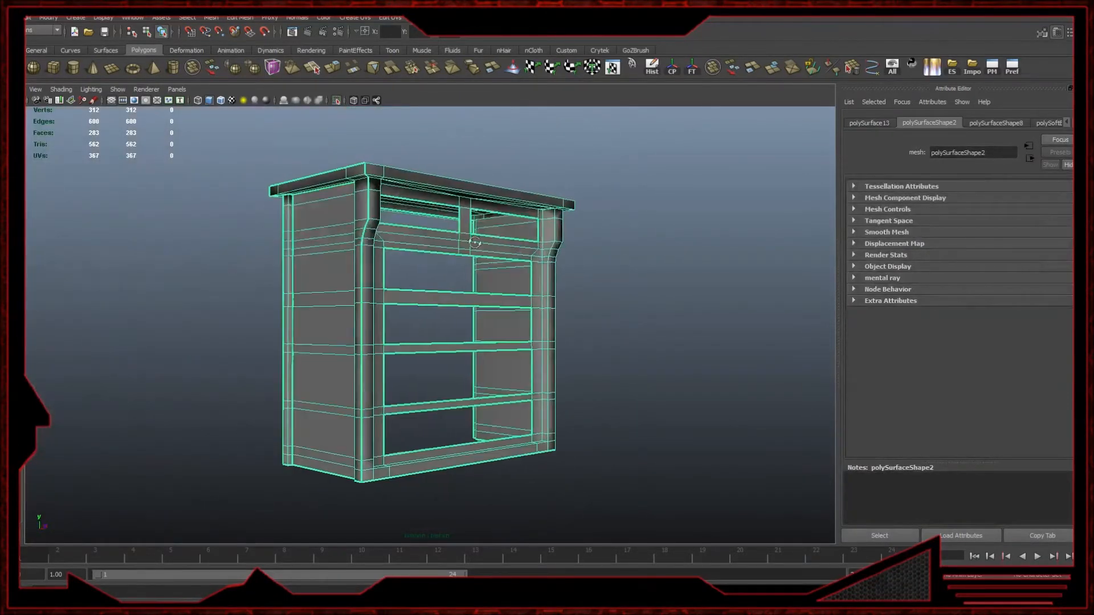
{"action": "right_click_drag", "start_coordinate": [474, 240], "coordinate": [579, 291], "text": "alt"}
{"action": "left_click_drag", "start_coordinate": [579, 290], "coordinate": [532, 302], "text": "alt"}
{"action": "right_click_drag", "start_coordinate": [569, 275], "coordinate": [483, 260], "text": "alt"}
{"action": "left_click_drag", "start_coordinate": [483, 260], "coordinate": [540, 255], "text": "alt"}
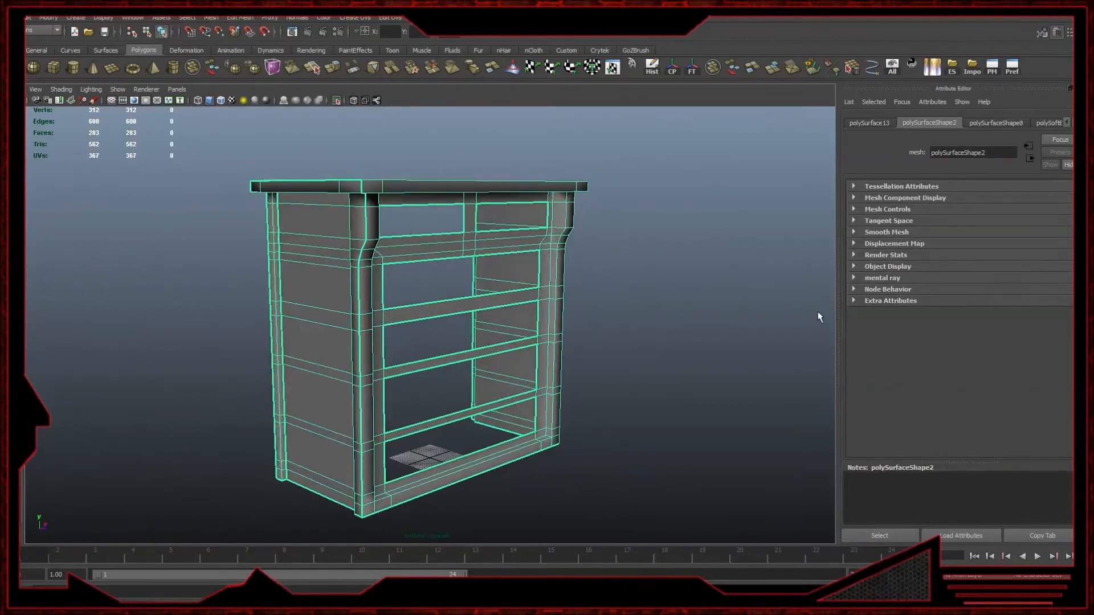
{"action": "left_click", "coordinate": [819, 317]}
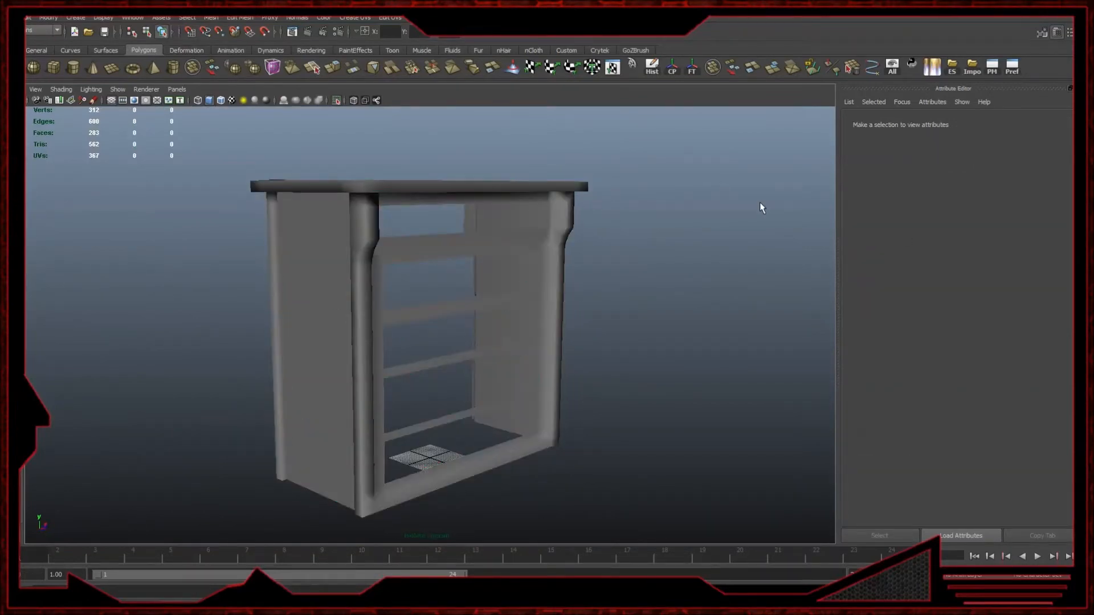
- Start a new scene and browse to the Props\Dresser folder for importing a model
{"action": "key", "text": "ctrl+n"}
{"action": "left_click", "coordinate": [561, 312]}
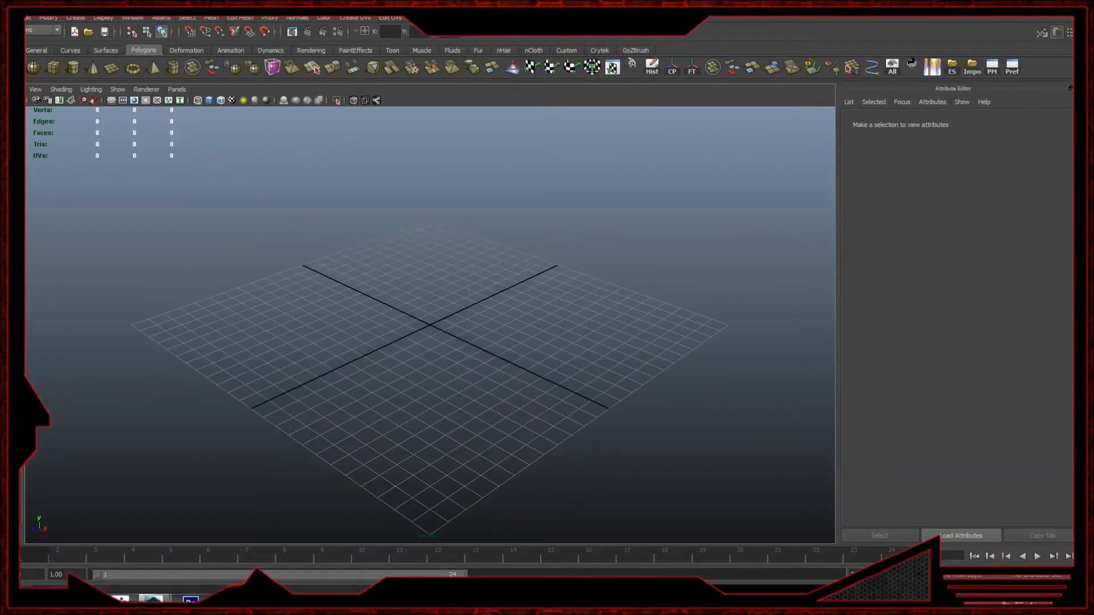
{"action": "left_click", "coordinate": [972, 68]}
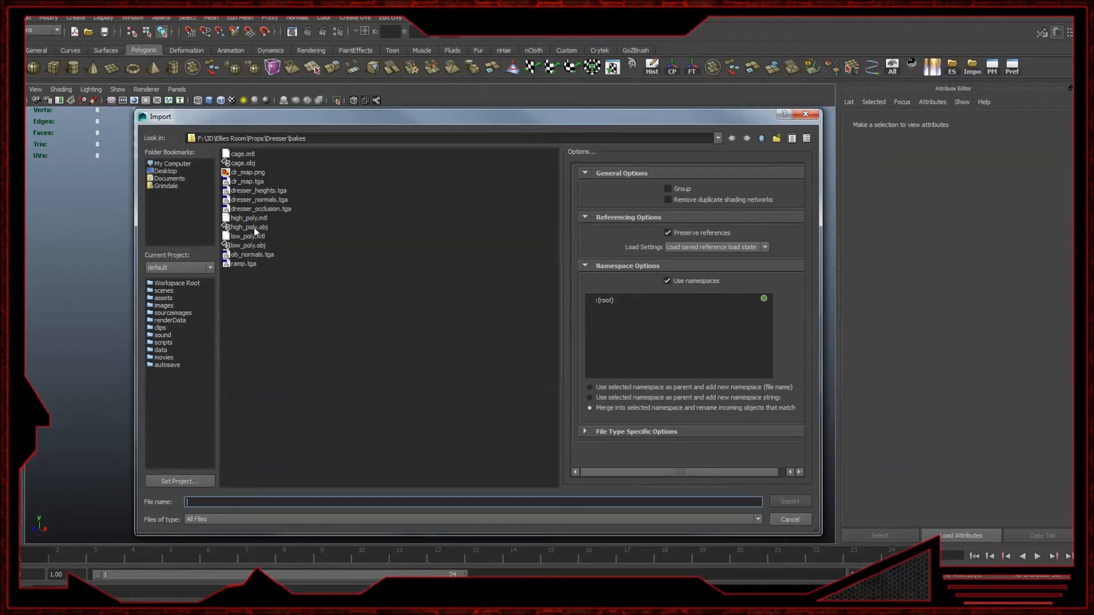
{"action": "left_click", "coordinate": [333, 138]}
{"action": "key", "text": "BackSpace"}
{"action": "key", "text": "BackSpace"}
{"action": "key", "text": "BackSpace"}
{"action": "key", "text": "BackSpace"}
{"action": "key", "text": "BackSpace"}
{"action": "key", "text": "BackSpace"}
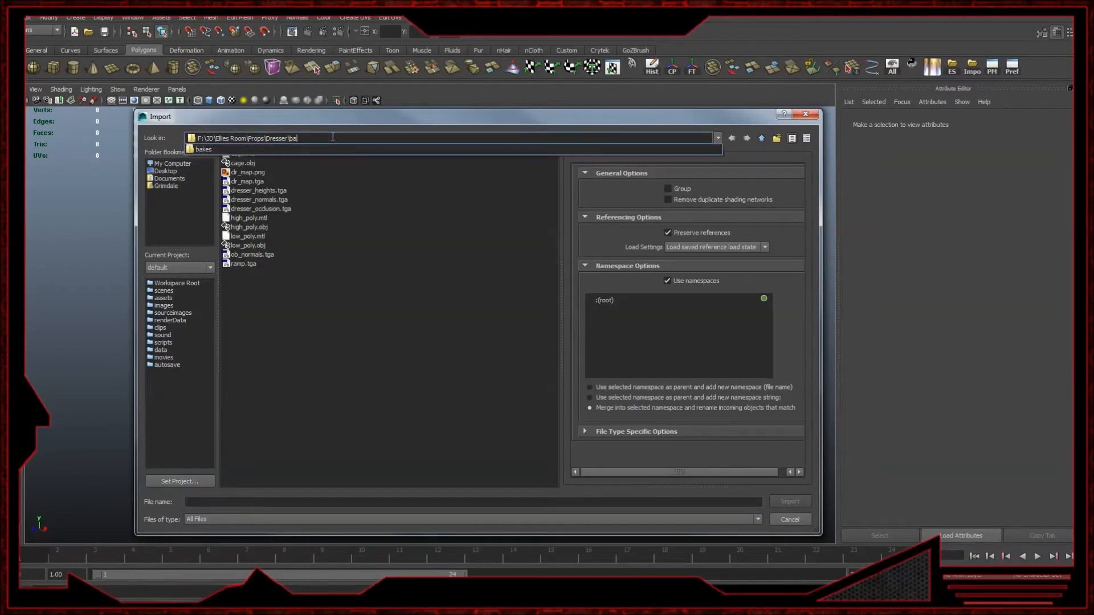
{"action": "key", "text": "Return"}
- Import the complete dresser OBJ from its subfolder, frame the model and display it shaded
{"action": "double_click", "coordinate": [236, 163]}
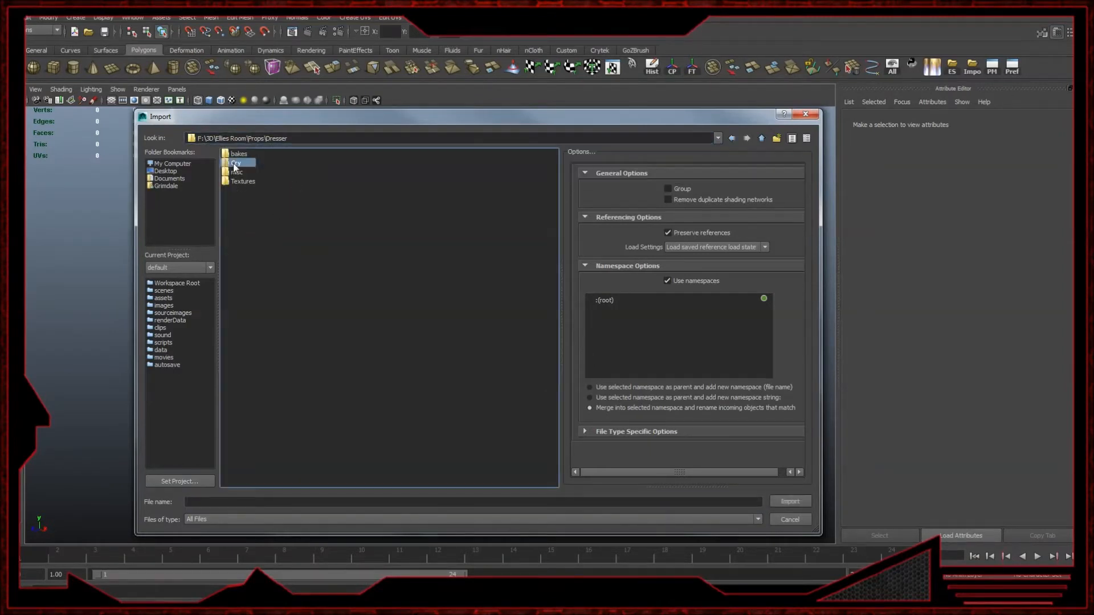
{"action": "double_click", "coordinate": [247, 182]}
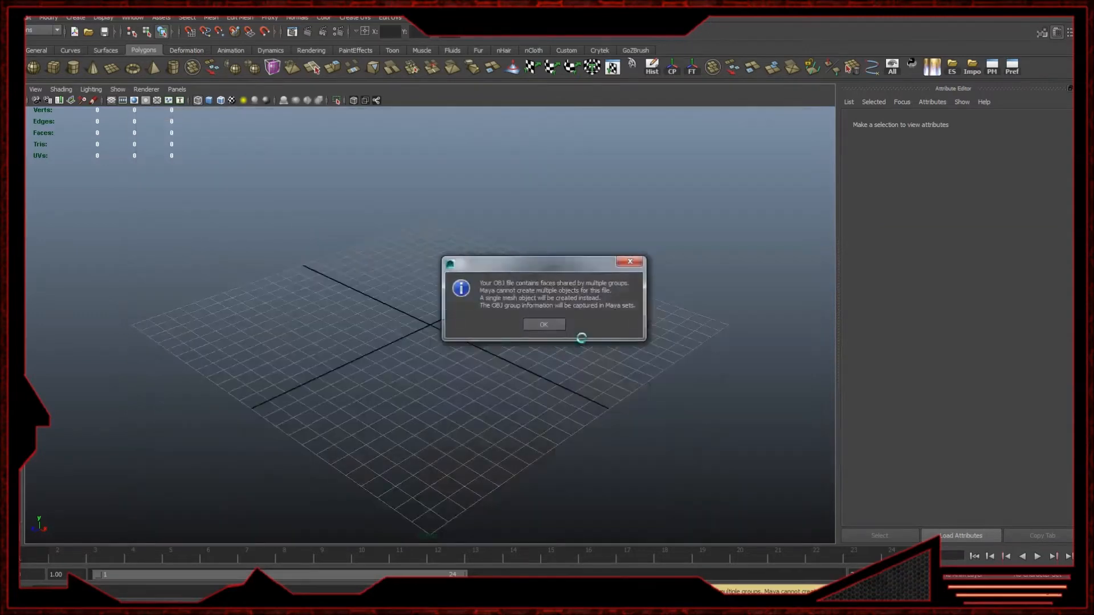
{"action": "left_click", "coordinate": [561, 327]}
{"action": "key", "text": "f"}
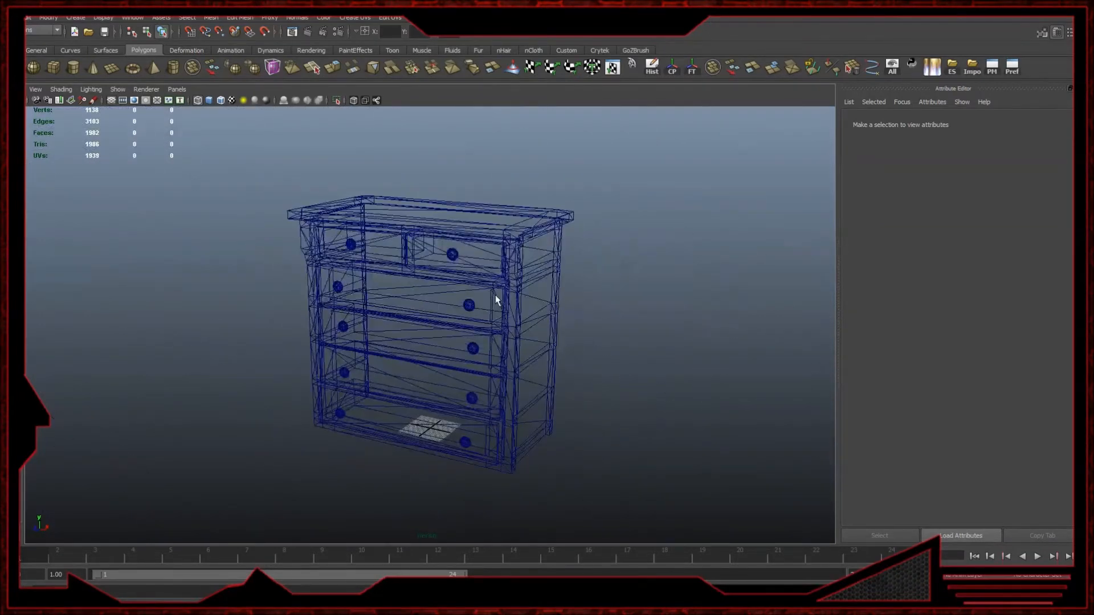
{"action": "key", "text": "5"}
{"action": "right_click_drag", "start_coordinate": [458, 304], "coordinate": [497, 316], "text": "alt"}
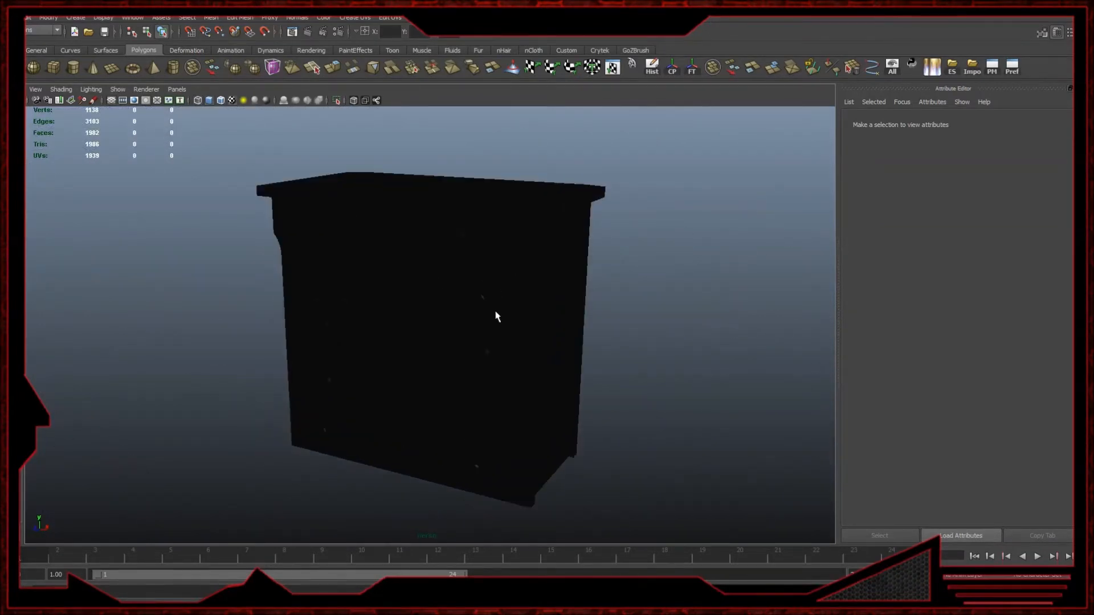
- Assign the lambert1 material to the imported dresser
{"action": "left_click", "coordinate": [471, 284]}
{"action": "mouse_move", "coordinate": [459, 261]}
{"action": "right_mouse_down"}
{"action": "mouse_move", "coordinate": [496, 497]}
{"action": "mouse_move", "coordinate": [533, 491]}
{"action": "right_mouse_up"}
{"action": "left_click", "coordinate": [676, 319]}
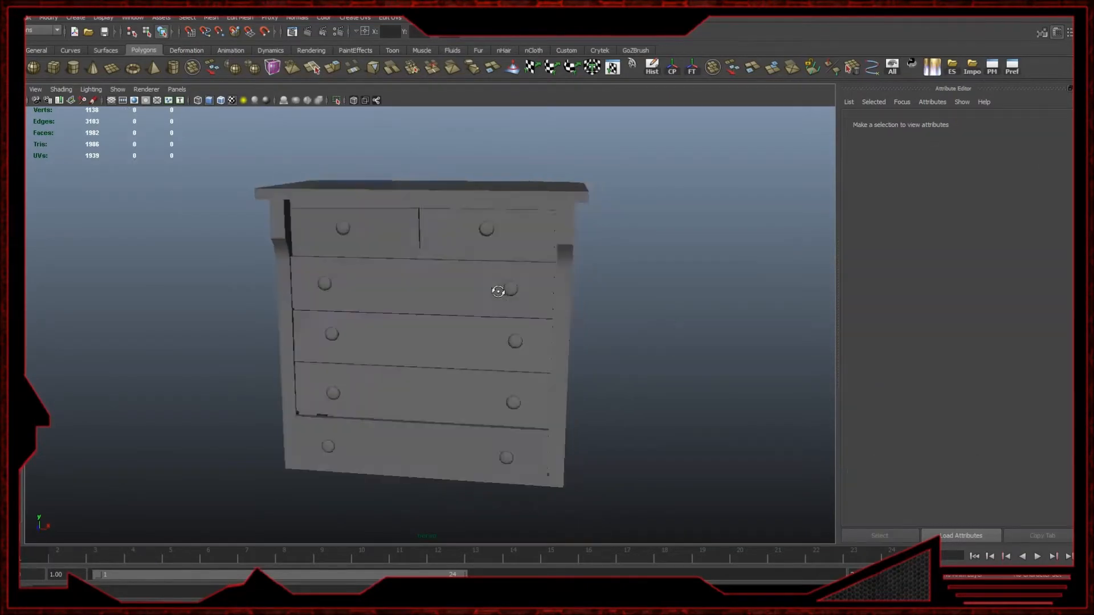
{"action": "left_click_drag", "start_coordinate": [497, 291], "coordinate": [547, 290], "text": "alt"}
{"action": "left_click", "coordinate": [481, 277]}
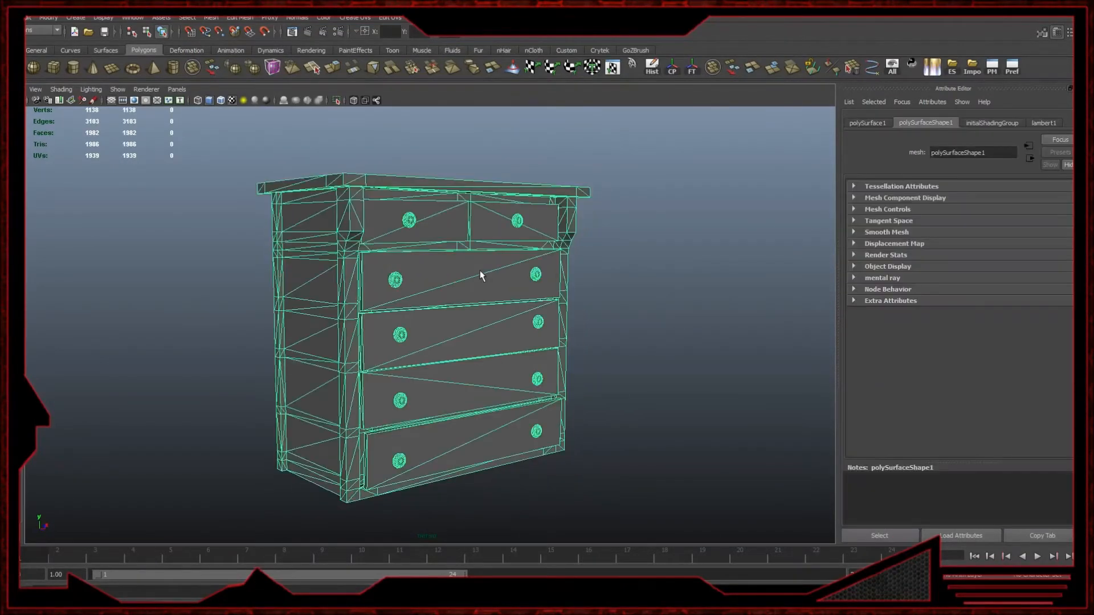
{"action": "left_click", "coordinate": [699, 242]}
- Separate the combined dresser mesh into individual objects and select one drawer knob
{"action": "left_click_drag", "start_coordinate": [427, 289], "coordinate": [488, 275], "text": "alt"}
{"action": "right_click_drag", "start_coordinate": [488, 274], "coordinate": [535, 295], "text": "alt"}
{"action": "left_click_drag", "start_coordinate": [534, 295], "coordinate": [185, 308], "text": "alt"}
{"action": "right_click_drag", "start_coordinate": [312, 283], "coordinate": [295, 234], "text": "alt"}
{"action": "left_click", "coordinate": [265, 208]}
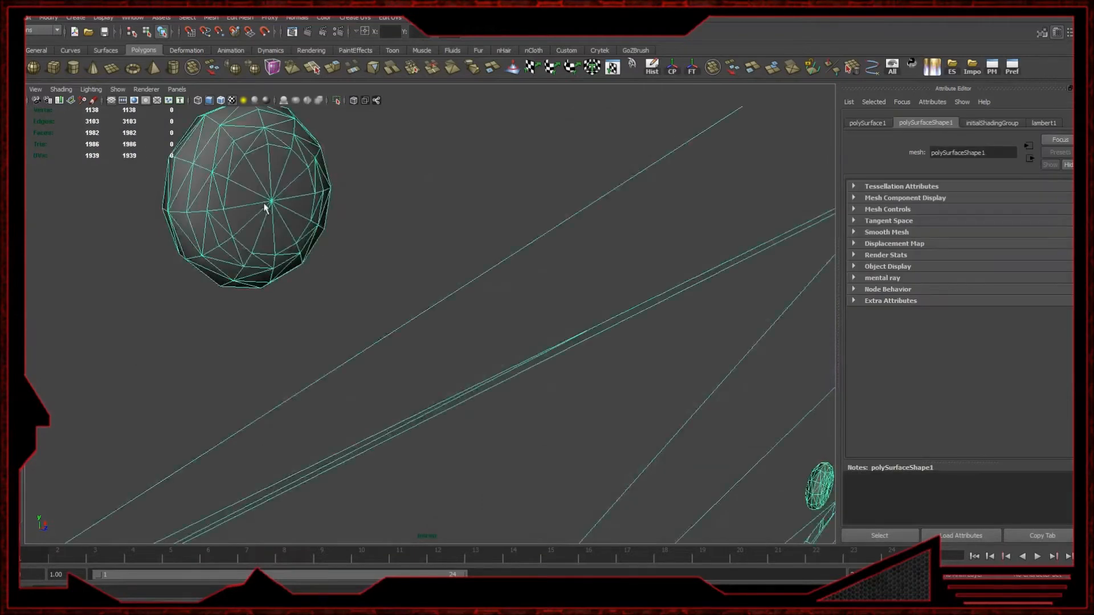
{"action": "left_click", "coordinate": [734, 67]}
{"action": "left_click", "coordinate": [282, 175]}
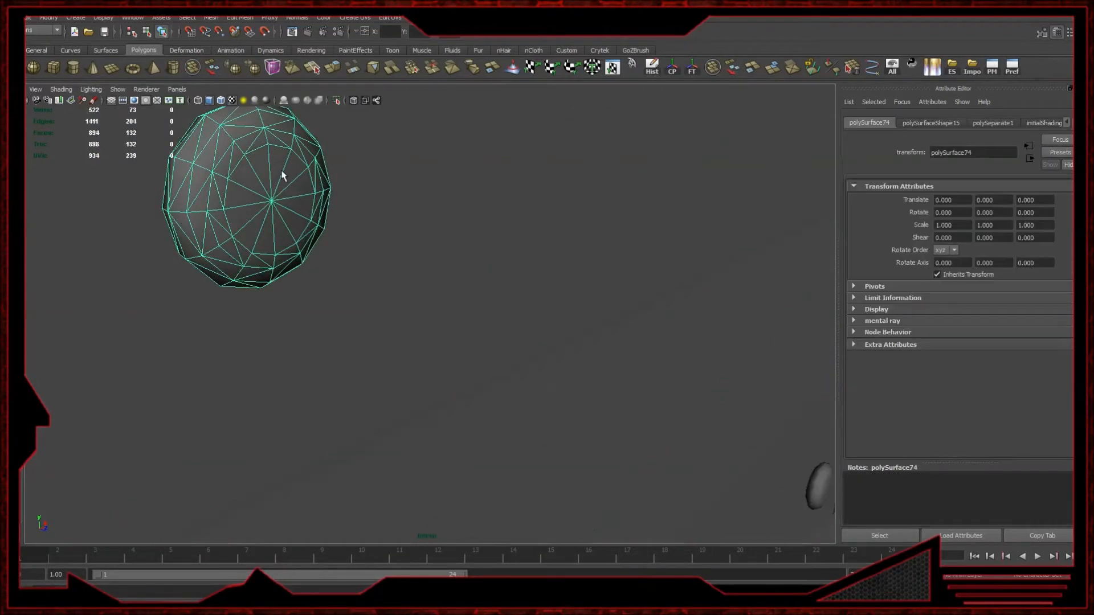
- Isolate the drawer knob and soften its edges
{"action": "left_click", "coordinate": [336, 101]}
{"action": "key", "text": "f"}
{"action": "left_click", "coordinate": [637, 312]}
{"action": "left_click_drag", "start_coordinate": [637, 312], "coordinate": [461, 259], "text": "alt"}
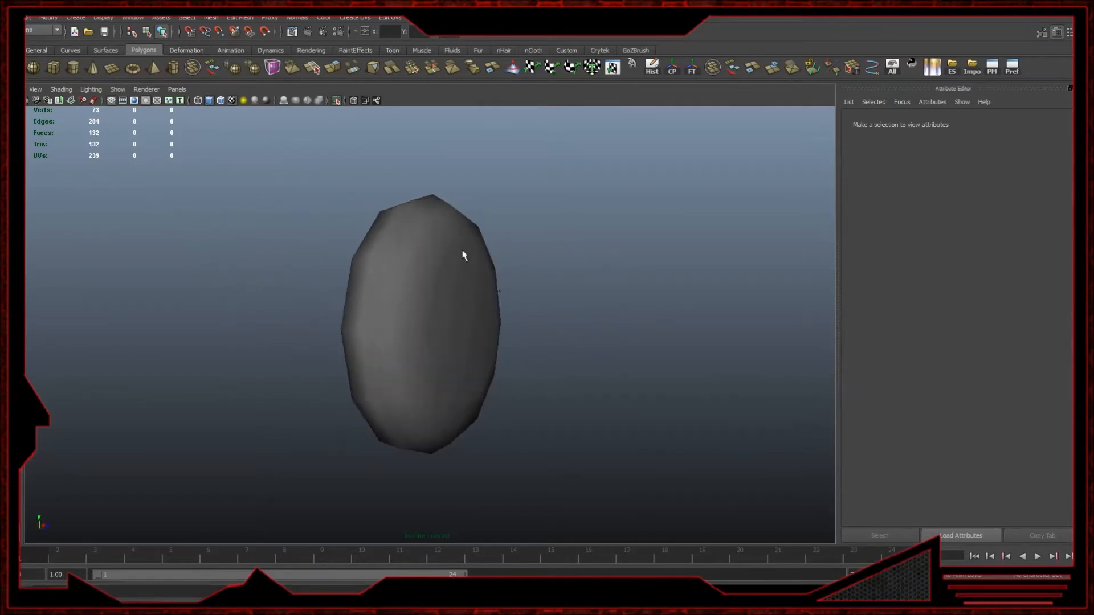
{"action": "left_click", "coordinate": [439, 247]}
{"action": "mouse_move", "coordinate": [438, 247]}
{"action": "right_mouse_down", "text": "shift"}
{"action": "mouse_move", "coordinate": [466, 263]}
{"action": "mouse_move", "coordinate": [513, 251]}
{"action": "right_mouse_up", "text": "shift"}
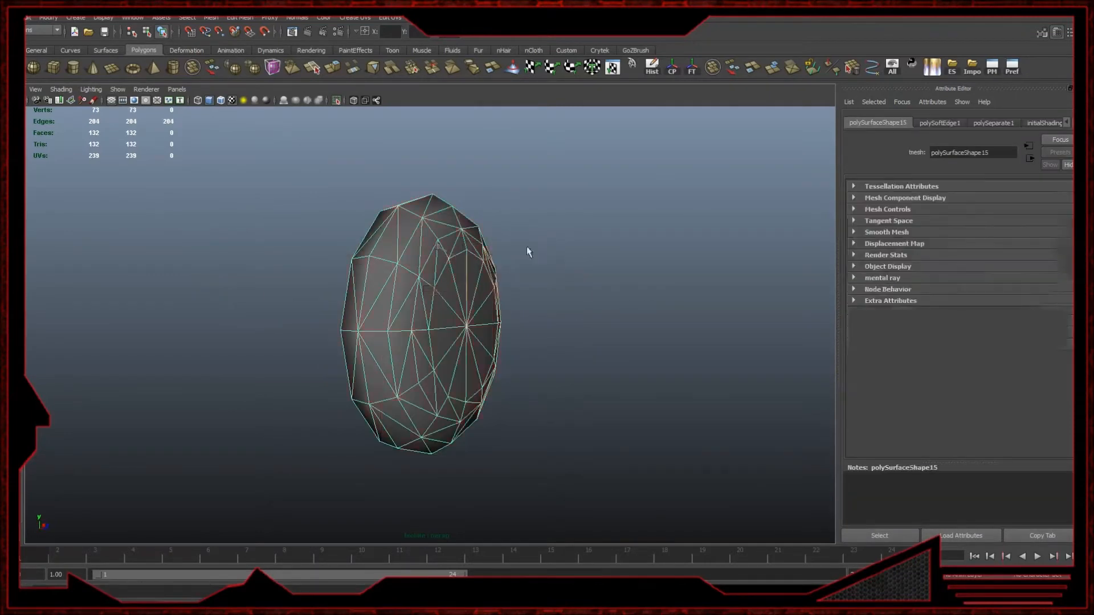
{"action": "left_click", "coordinate": [593, 247]}
- Bring back the whole dresser, then isolate its frame and select it
{"action": "key", "text": "5"}
{"action": "left_click_drag", "start_coordinate": [577, 267], "coordinate": [302, 256], "text": "alt"}
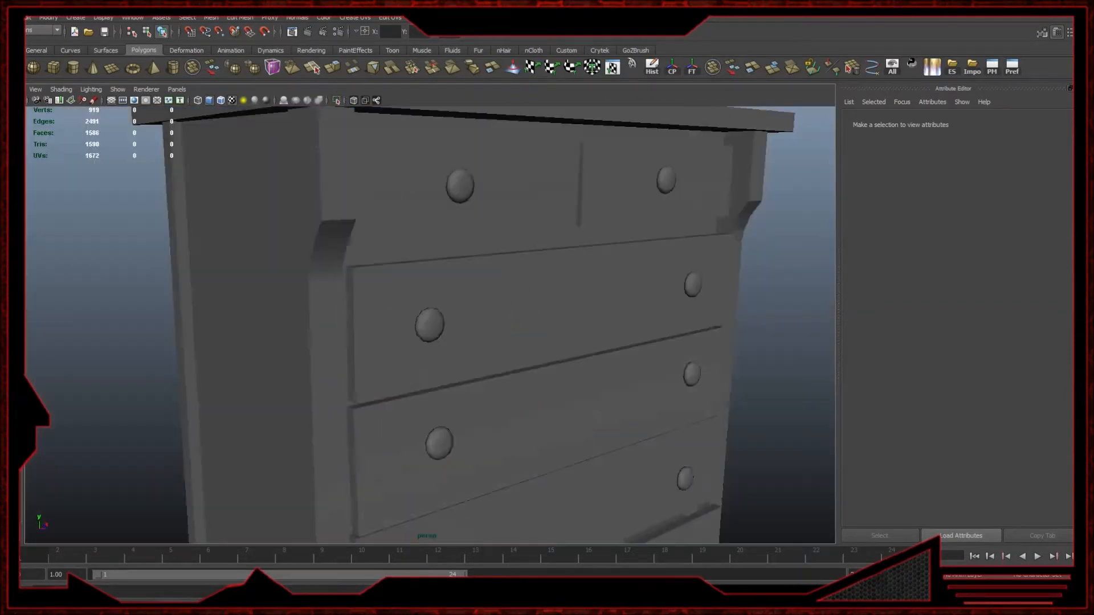
{"action": "scroll", "coordinate": [368, 285], "scroll_direction": "down", "scroll_amount": 5}
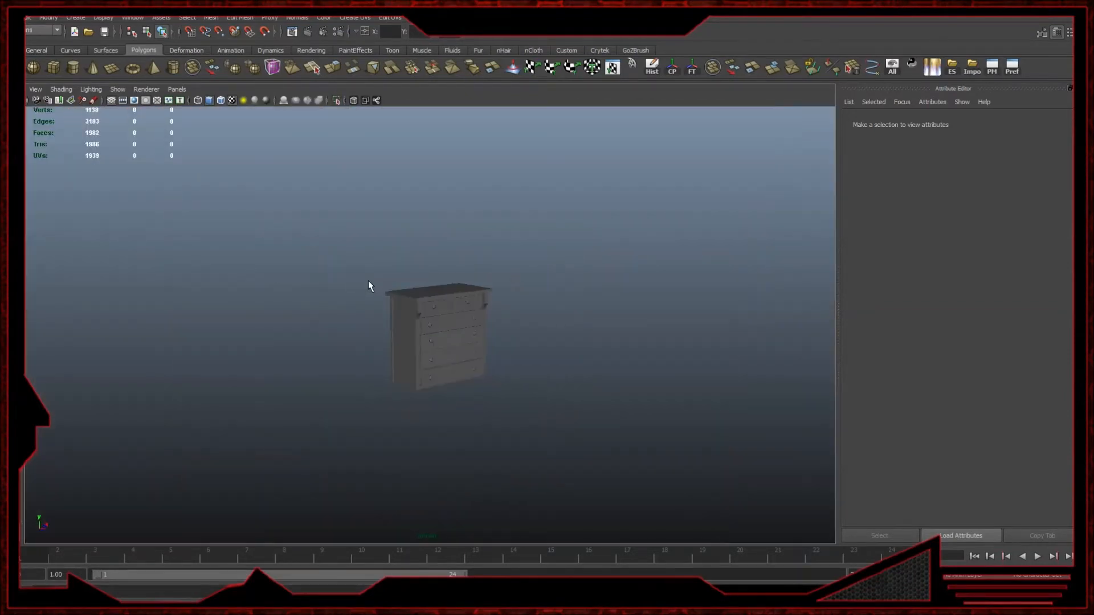
{"action": "scroll", "coordinate": [348, 302], "scroll_direction": "up", "scroll_amount": 3}
{"action": "left_click", "coordinate": [316, 295]}
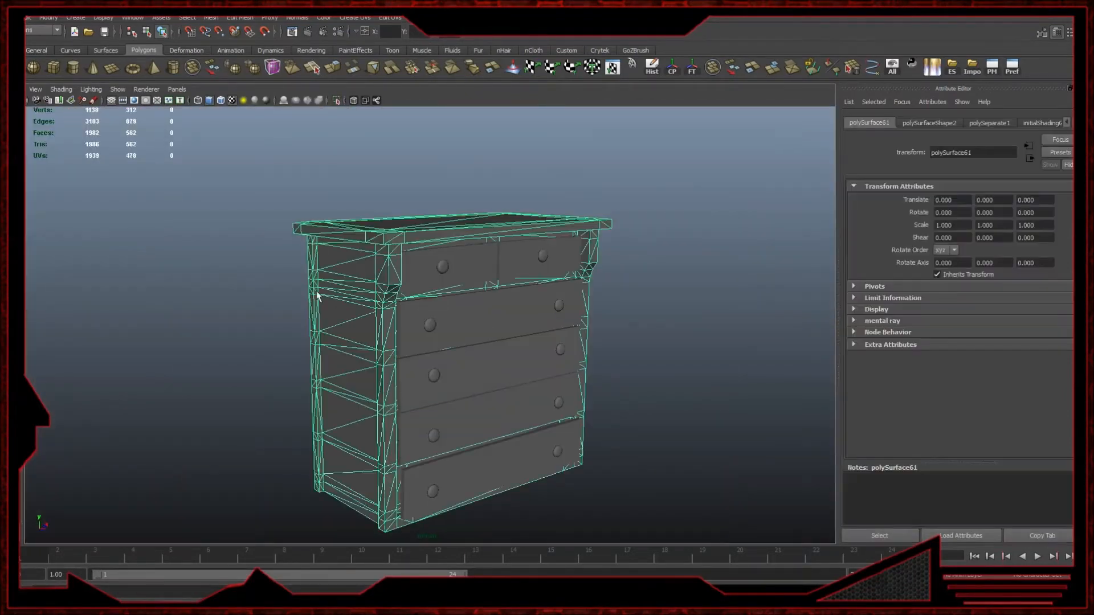
{"action": "left_click", "coordinate": [337, 99]}
{"action": "left_click", "coordinate": [688, 306]}
{"action": "left_click_drag", "start_coordinate": [688, 306], "coordinate": [501, 280], "text": "alt"}
{"action": "left_click", "coordinate": [558, 283]}
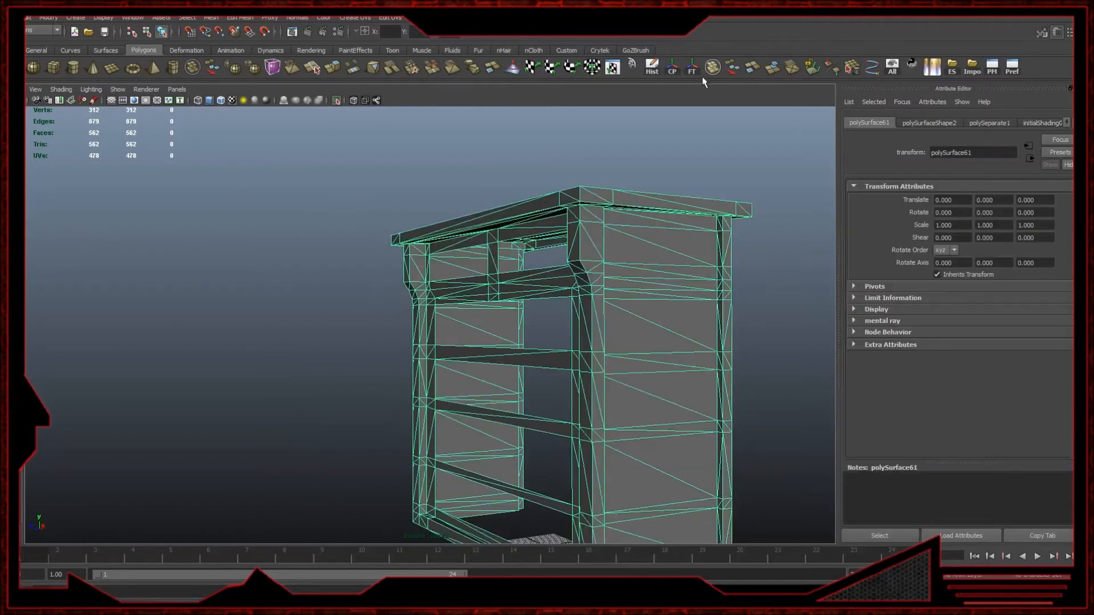
- Open the frame's UV layout in the UV Texture Editor and bring the full layout into view beside the model
{"action": "left_click", "coordinate": [612, 67]}
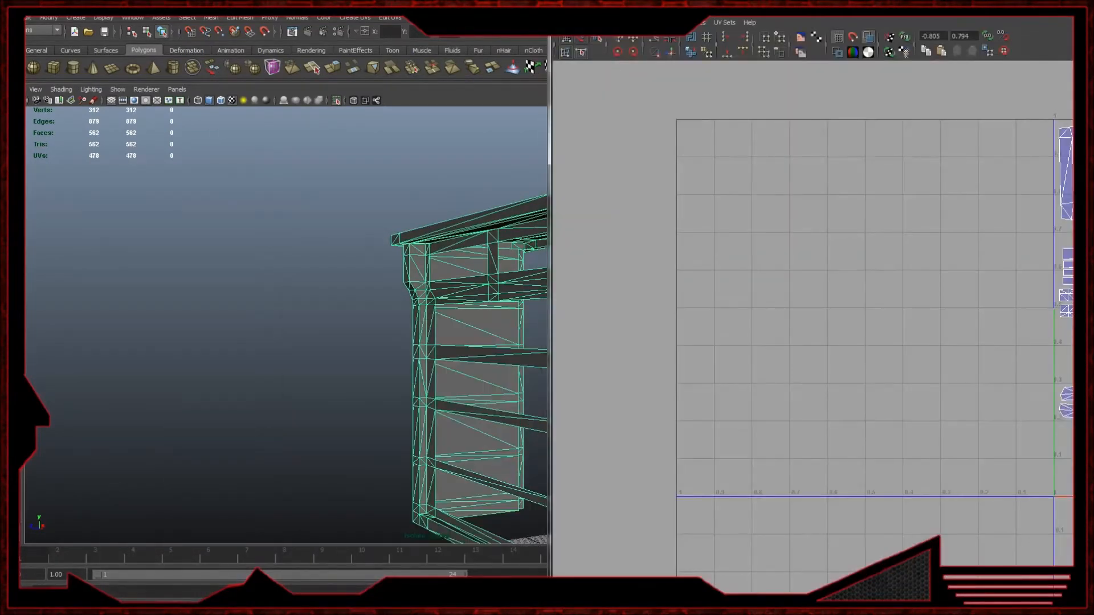
{"action": "double_click", "coordinate": [741, 8]}
{"action": "right_click_drag", "start_coordinate": [818, 219], "coordinate": [690, 240], "text": "alt"}
{"action": "middle_click_drag", "start_coordinate": [825, 213], "coordinate": [442, 271], "text": "alt"}
{"action": "right_click_drag", "start_coordinate": [443, 271], "coordinate": [512, 256], "text": "alt"}
{"action": "left_click_drag", "start_coordinate": [740, 8], "coordinate": [1089, 249]}
{"action": "middle_click_drag", "start_coordinate": [410, 207], "coordinate": [166, 236], "text": "alt"}
{"action": "right_click_drag", "start_coordinate": [166, 237], "coordinate": [413, 270], "text": "alt"}
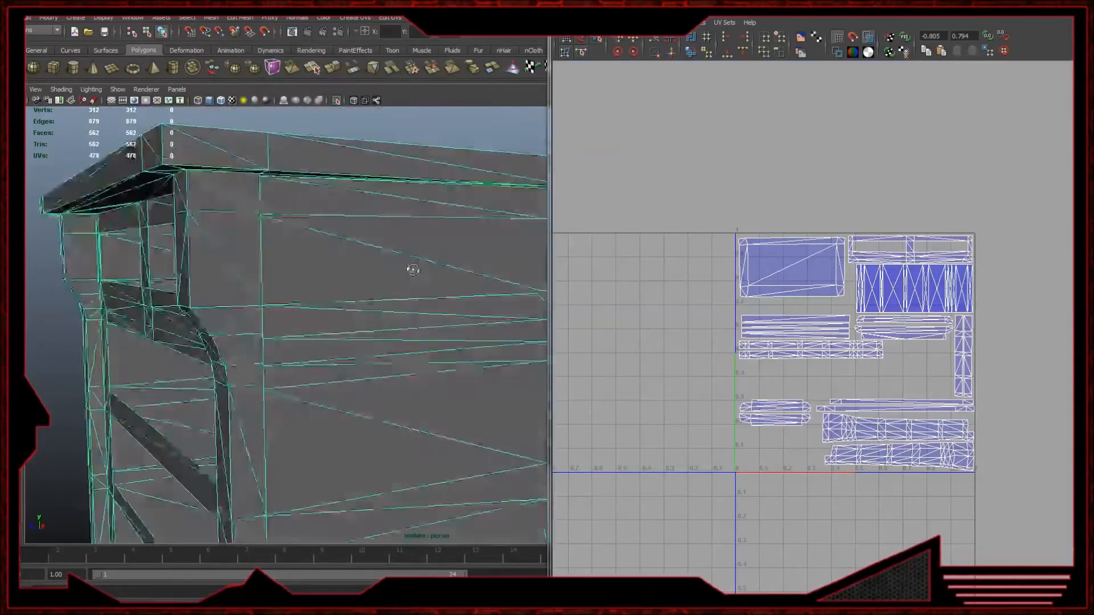
{"action": "left_click_drag", "start_coordinate": [413, 269], "coordinate": [475, 314], "text": "alt"}
{"action": "right_click_drag", "start_coordinate": [742, 245], "coordinate": [807, 250]}
{"action": "right_click_drag", "start_coordinate": [765, 270], "coordinate": [786, 274]}
{"action": "left_click_drag", "start_coordinate": [786, 274], "coordinate": [800, 257]}
{"action": "key", "text": "F8"}
- Assign a new Lambert material to the frame and use a Checker texture as its color
{"action": "left_click", "coordinate": [333, 278]}
{"action": "right_click", "coordinate": [333, 278]}
{"action": "mouse_move", "coordinate": [334, 511]}
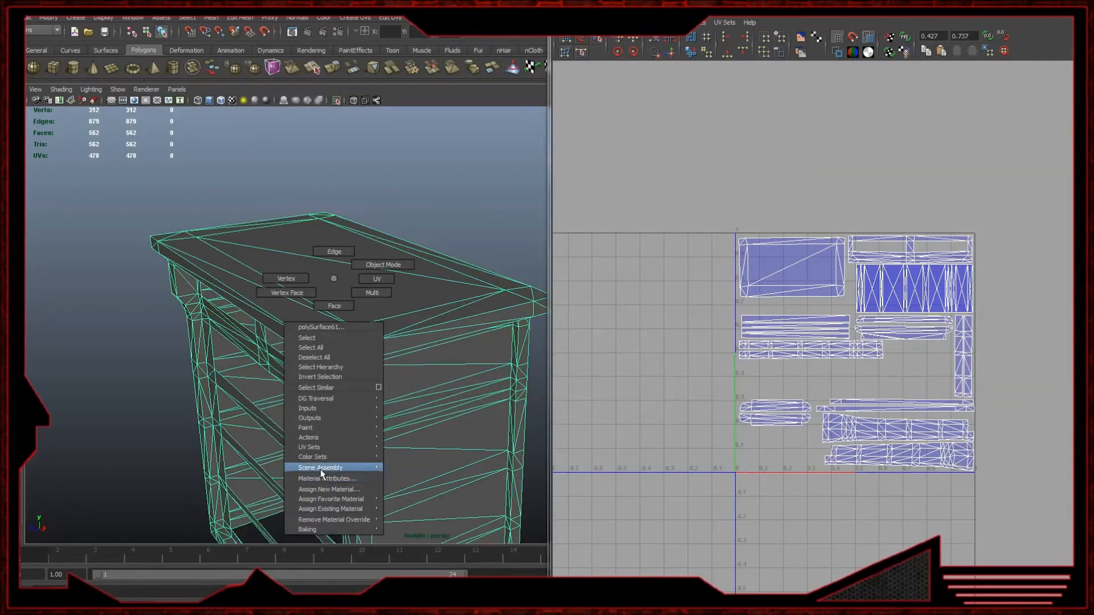
{"action": "left_click", "coordinate": [327, 489]}
{"action": "left_click", "coordinate": [447, 370]}
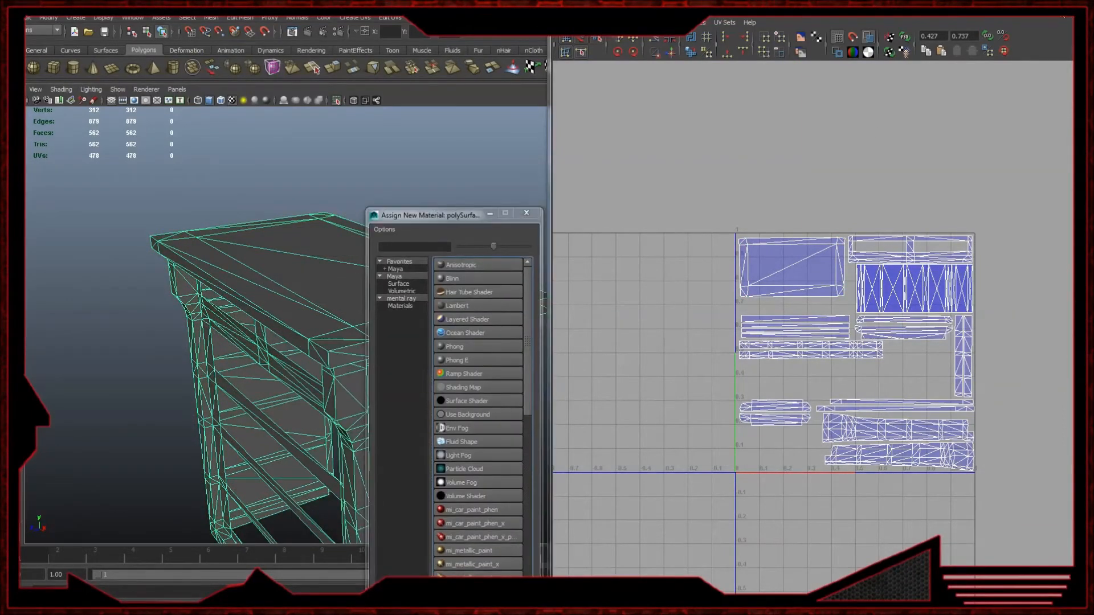
{"action": "left_click", "coordinate": [1053, 19]}
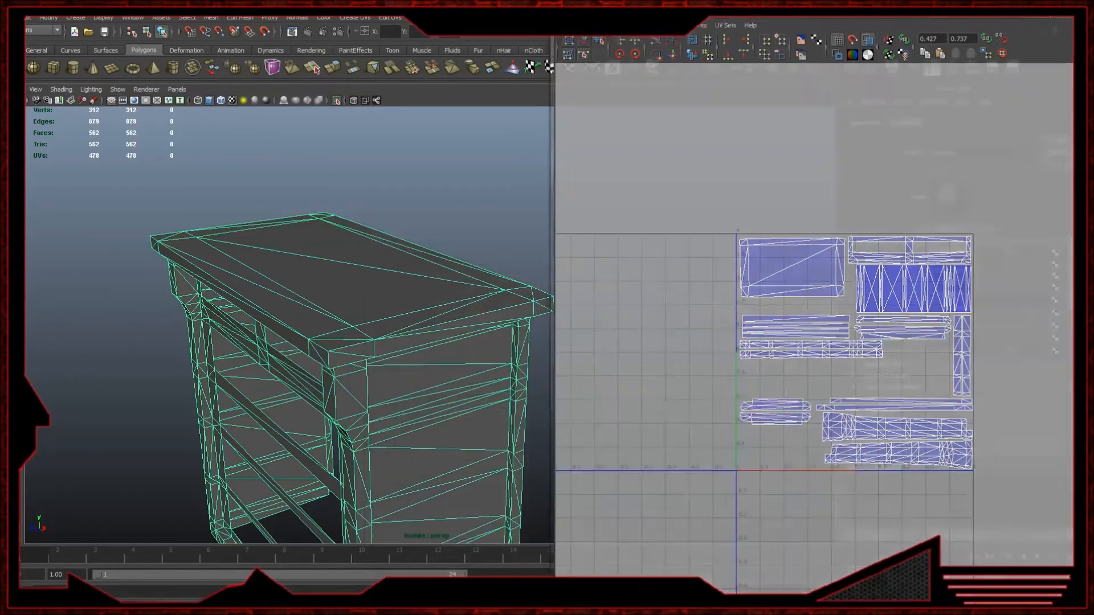
{"action": "left_click", "coordinate": [1055, 254]}
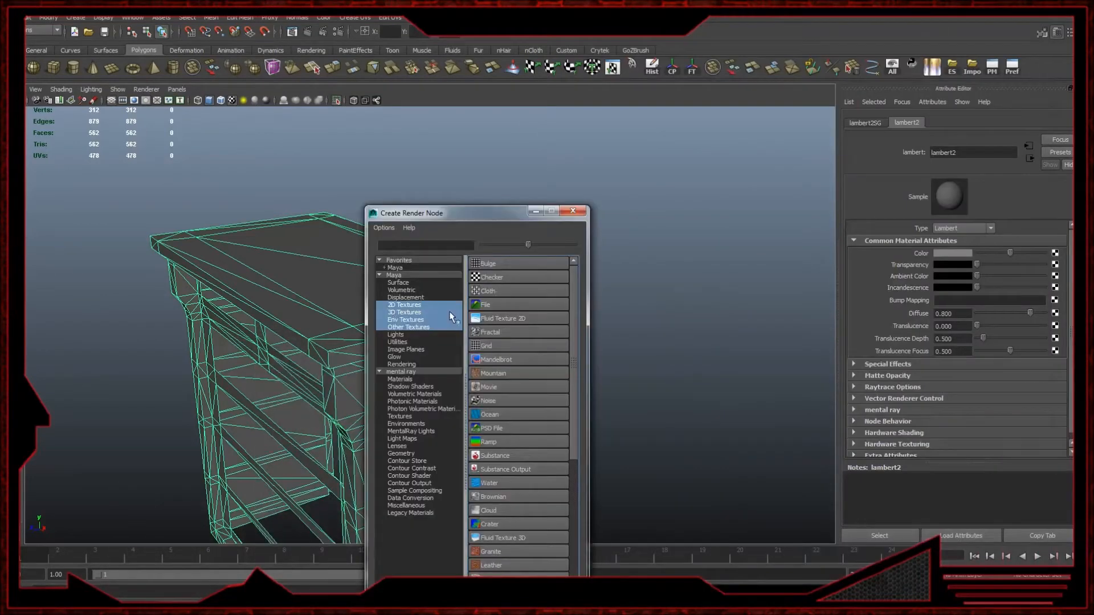
{"action": "left_click", "coordinate": [504, 278]}
{"action": "left_click_drag", "start_coordinate": [552, 264], "coordinate": [41, 584], "text": "alt"}
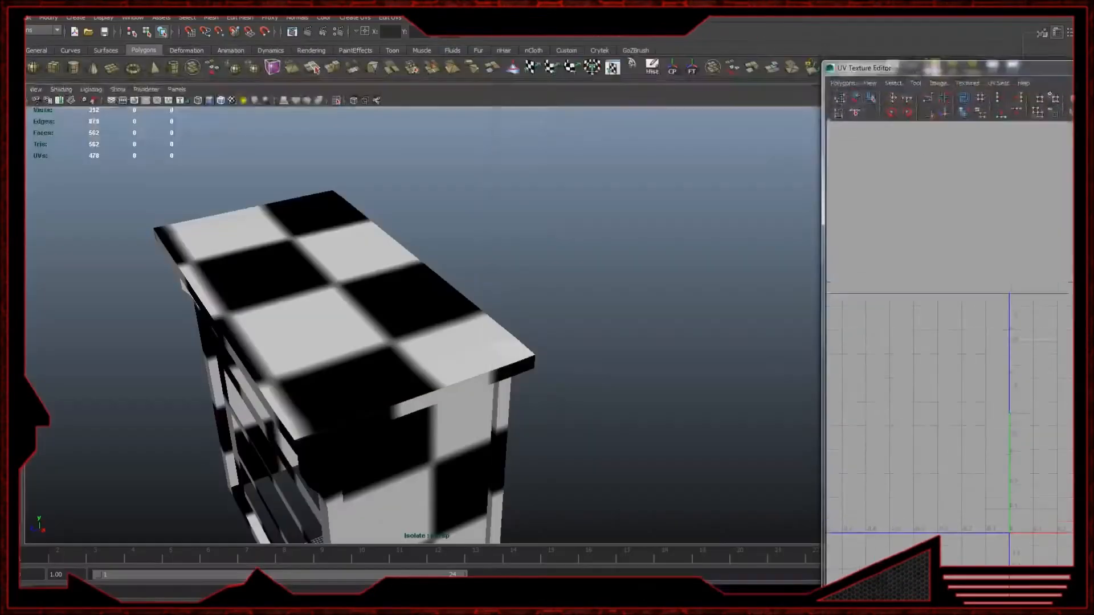
- Move the tabletop's UV shell out of the UV square, past its upper-left corner
{"action": "left_click", "coordinate": [344, 315]}
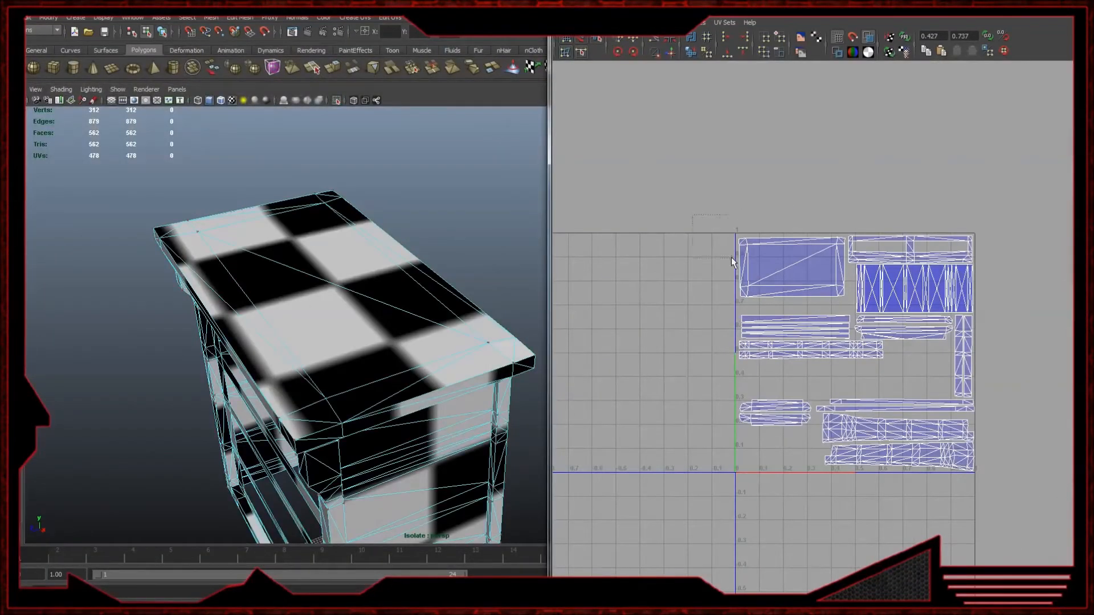
{"action": "right_click_drag", "start_coordinate": [750, 257], "coordinate": [805, 273], "text": "ctrl"}
{"action": "left_click_drag", "start_coordinate": [790, 271], "coordinate": [700, 191]}
{"action": "left_click_drag", "start_coordinate": [414, 281], "coordinate": [377, 278], "text": "alt"}
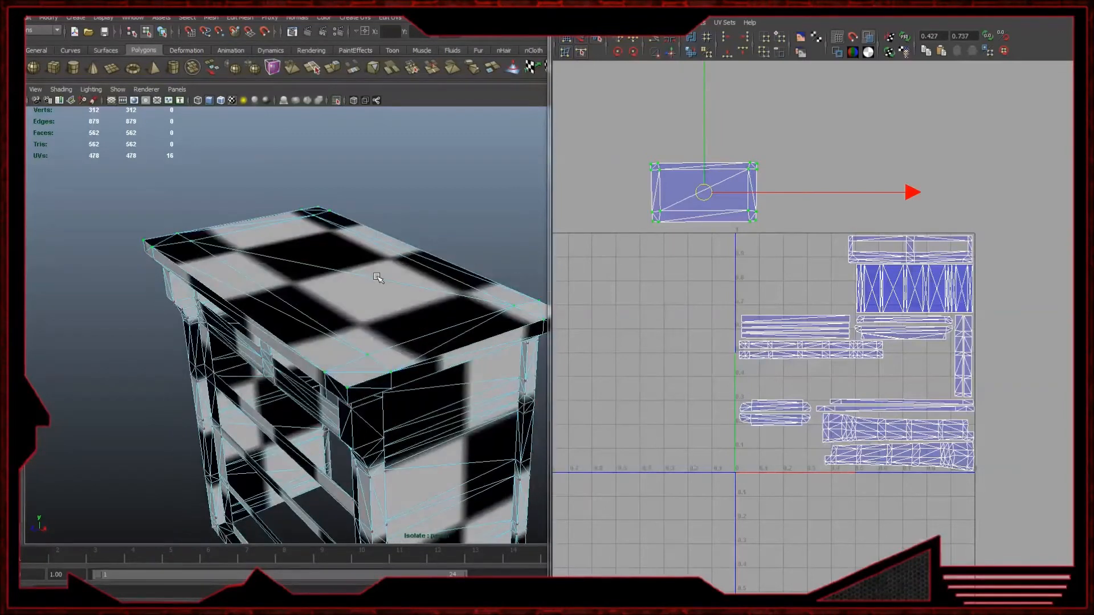
- Move the UV shell of the front drawer surround to the left edge of the UV square, below the tabletop shell
{"action": "scroll", "coordinate": [681, 312], "scroll_direction": "up", "scroll_amount": 1}
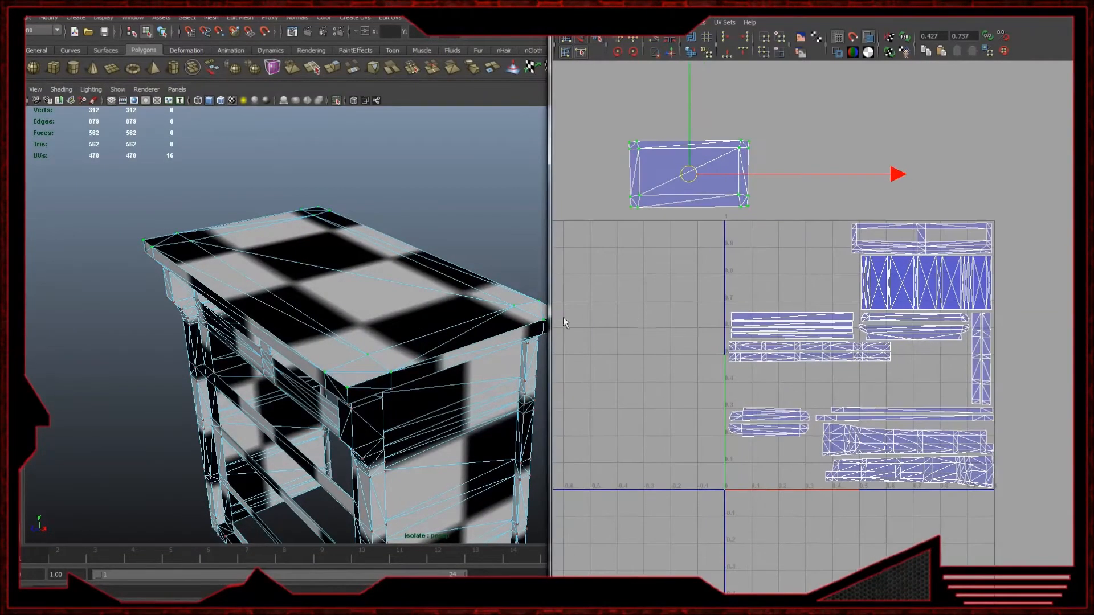
{"action": "scroll", "coordinate": [879, 245], "scroll_direction": "up", "scroll_amount": 2}
{"action": "left_click_drag", "start_coordinate": [844, 186], "coordinate": [873, 201]}
{"action": "right_click_drag", "start_coordinate": [874, 200], "coordinate": [914, 189], "text": "ctrl"}
{"action": "left_click_drag", "start_coordinate": [950, 210], "coordinate": [721, 238]}
{"action": "left_click_drag", "start_coordinate": [214, 406], "coordinate": [306, 357], "text": "alt"}
{"action": "left_click_drag", "start_coordinate": [332, 315], "coordinate": [468, 284], "text": "alt"}
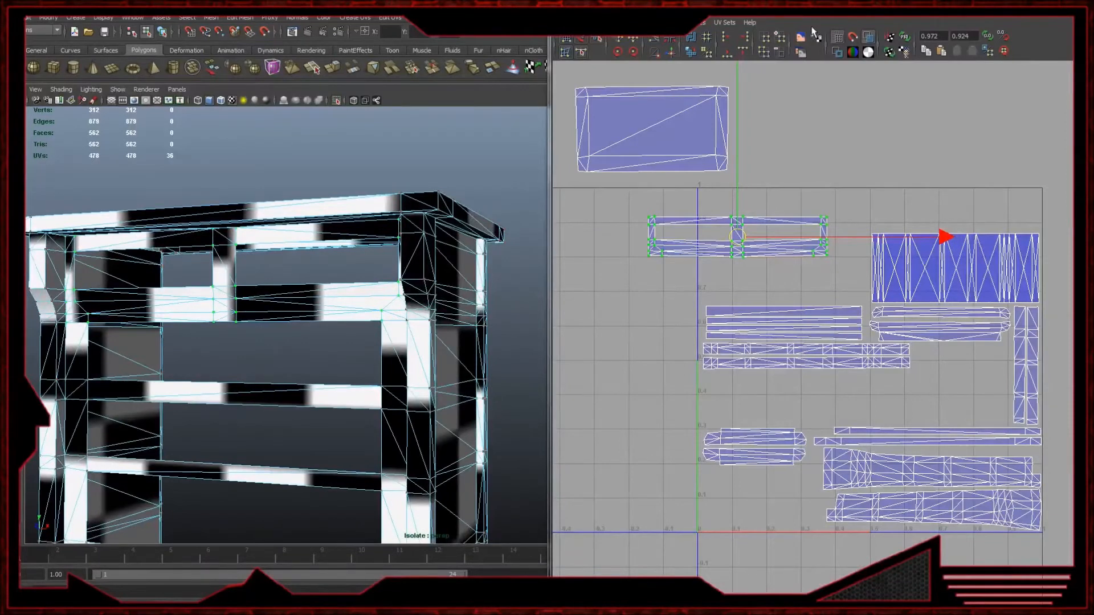
- Turn on the thick display of texture borders and reselect the frame to show its UV seams
{"action": "left_click", "coordinate": [836, 53]}
{"action": "left_click", "coordinate": [325, 287]}
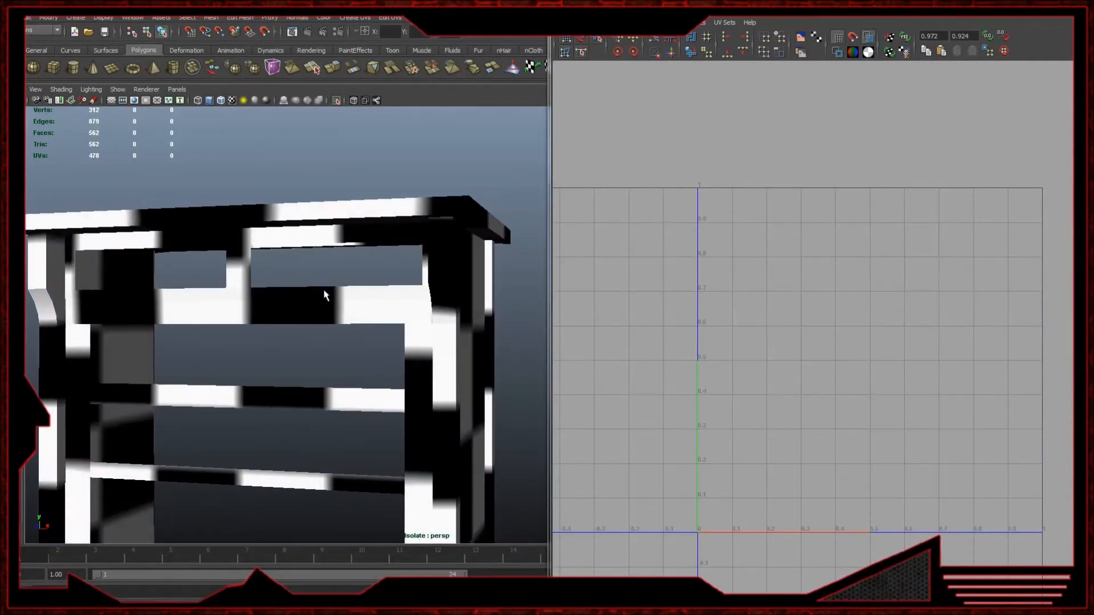
{"action": "left_click", "coordinate": [325, 294]}
{"action": "left_click_drag", "start_coordinate": [332, 272], "coordinate": [354, 269], "text": "alt"}
{"action": "middle_click_drag", "start_coordinate": [319, 279], "coordinate": [326, 276], "text": "alt"}
{"action": "left_click_drag", "start_coordinate": [326, 278], "coordinate": [315, 229], "text": "alt"}
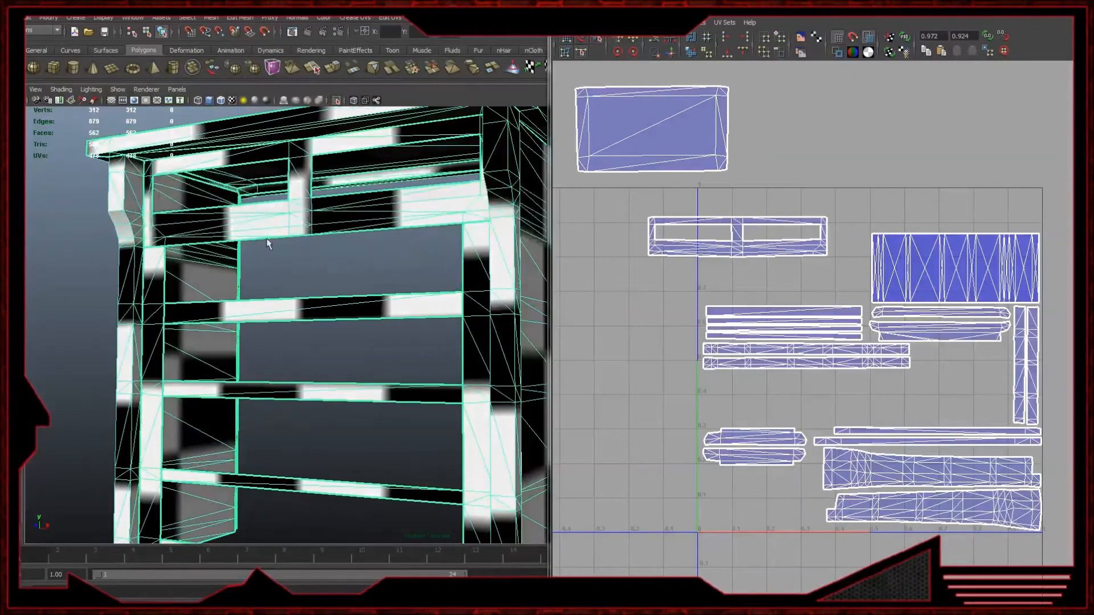
- Replace the frame's checkered material with an existing plain grey one
{"action": "right_click_drag", "start_coordinate": [266, 239], "coordinate": [356, 469]}
{"action": "left_click", "coordinate": [358, 252]}
{"action": "left_click", "coordinate": [255, 311]}
- Inspect the frame's UV seams, pick a vertical edge on the front corner post and locate it in the UV layout
{"action": "left_click_drag", "start_coordinate": [250, 318], "coordinate": [291, 172], "text": "alt"}
{"action": "scroll", "coordinate": [246, 185], "scroll_direction": "down", "scroll_amount": 5}
{"action": "left_click_drag", "start_coordinate": [308, 320], "coordinate": [202, 343], "text": "alt"}
{"action": "right_click_drag", "start_coordinate": [203, 344], "coordinate": [410, 361], "text": "alt"}
{"action": "left_click_drag", "start_coordinate": [410, 362], "coordinate": [440, 353], "text": "alt"}
{"action": "right_click_drag", "start_coordinate": [493, 236], "coordinate": [494, 187]}
{"action": "left_click_drag", "start_coordinate": [505, 248], "coordinate": [472, 254], "text": "alt"}
{"action": "scroll", "coordinate": [472, 254], "scroll_direction": "down", "scroll_amount": 3}
{"action": "middle_click_drag", "start_coordinate": [473, 254], "coordinate": [258, 271], "text": "alt"}
{"action": "scroll", "coordinate": [449, 276], "scroll_direction": "up", "scroll_amount": 5}
{"action": "left_click_drag", "start_coordinate": [449, 279], "coordinate": [363, 149], "text": "alt"}
{"action": "left_click", "coordinate": [357, 142]}
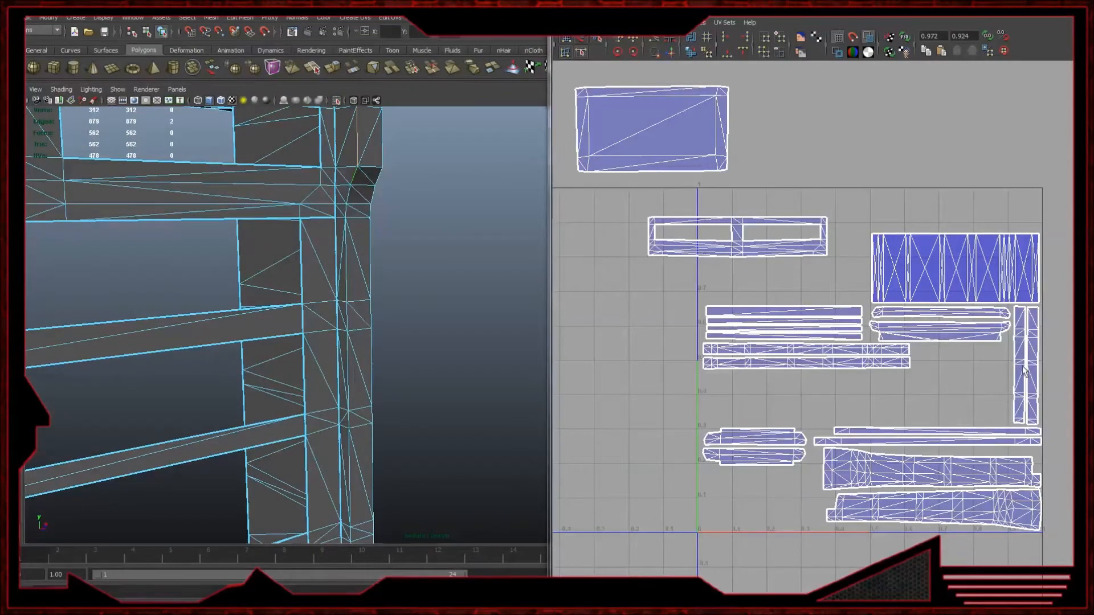
{"action": "scroll", "coordinate": [715, 290], "scroll_direction": "up", "scroll_amount": 3}
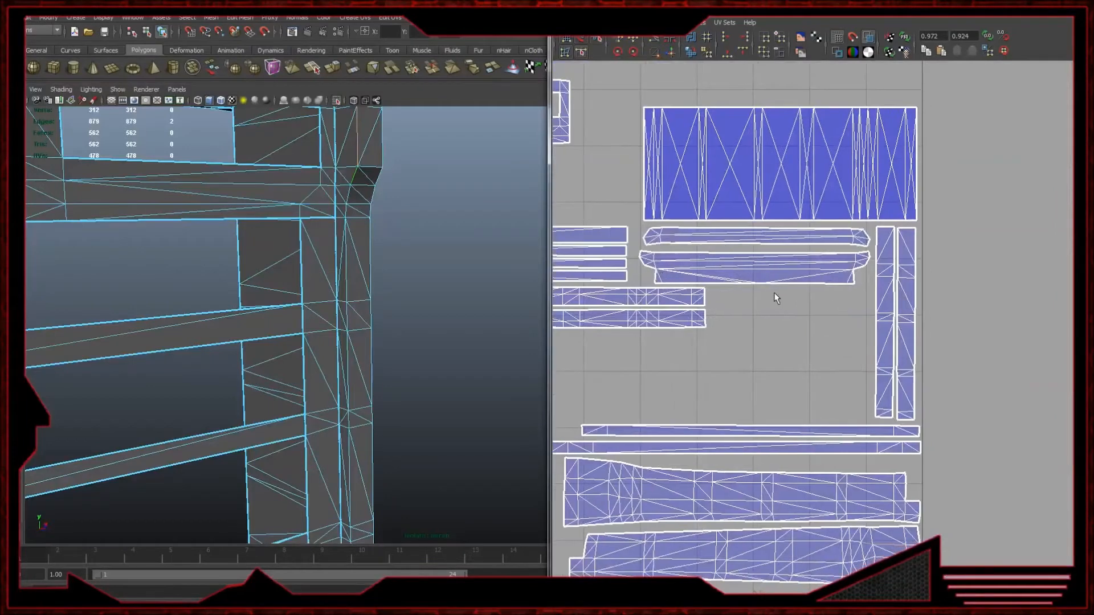
{"action": "middle_click_drag", "start_coordinate": [736, 524], "coordinate": [760, 285], "text": "alt"}
{"action": "right_click_drag", "start_coordinate": [760, 290], "coordinate": [980, 308], "text": "alt"}
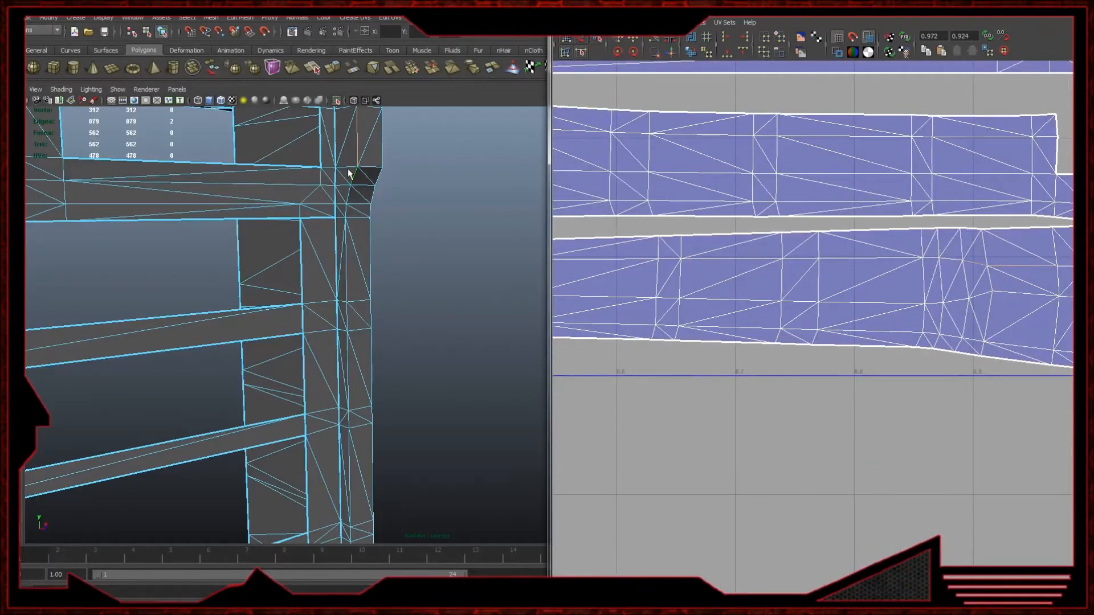
- Try cutting the UVs along the corner post's vertical edges, then undo the cut and return to object mode
{"action": "left_click_drag", "start_coordinate": [349, 198], "coordinate": [397, 258], "text": "alt"}
{"action": "left_click", "coordinate": [384, 214], "text": "shift"}
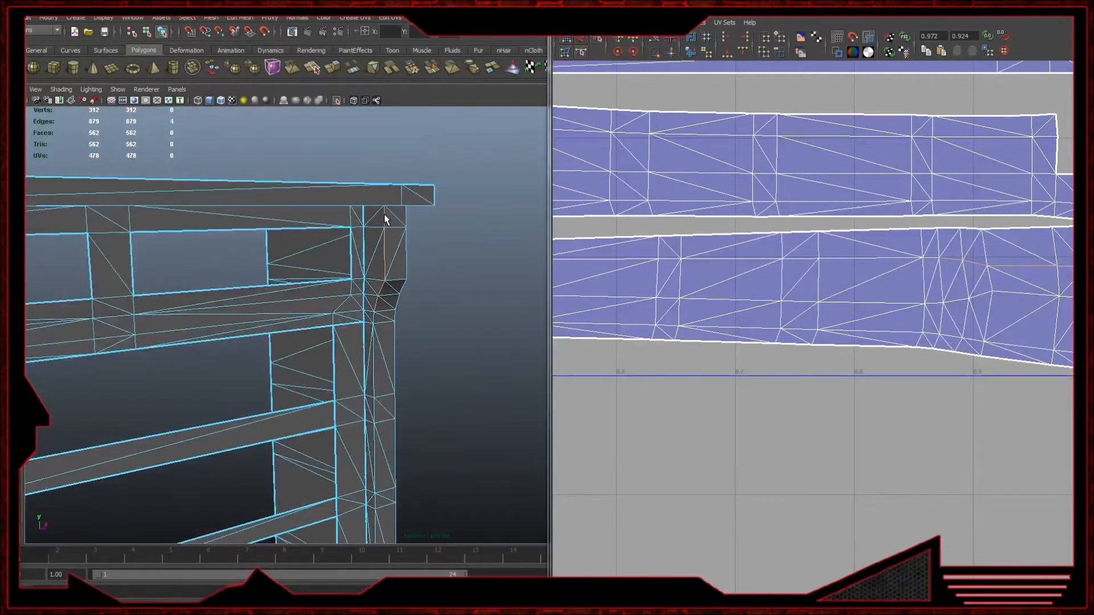
{"action": "left_click", "coordinate": [654, 40]}
{"action": "key", "text": "ctrl+z"}
{"action": "right_click_drag", "start_coordinate": [390, 275], "coordinate": [440, 257]}
{"action": "left_click", "coordinate": [349, 272]}
- Examine the frame's front and side faces from several angles and compare them with the side shells in the UV layout
{"action": "scroll", "coordinate": [371, 323], "scroll_direction": "down", "scroll_amount": 5}
{"action": "left_click_drag", "start_coordinate": [371, 324], "coordinate": [287, 346], "text": "alt"}
{"action": "middle_click_drag", "start_coordinate": [360, 326], "coordinate": [278, 325], "text": "alt"}
{"action": "left_click_drag", "start_coordinate": [278, 324], "coordinate": [314, 340], "text": "alt"}
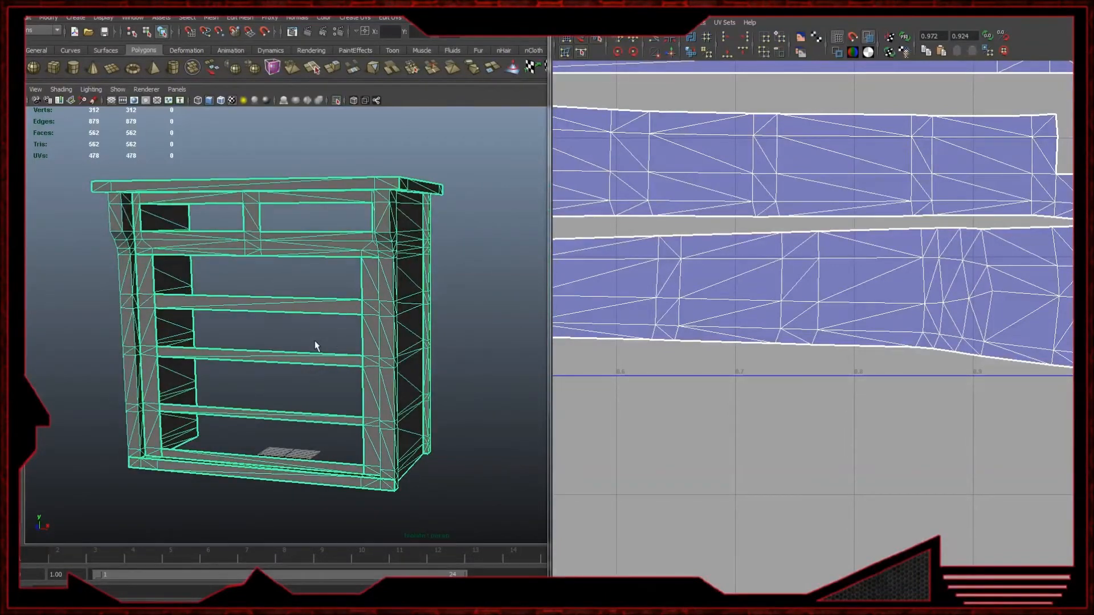
{"action": "left_click", "coordinate": [316, 346]}
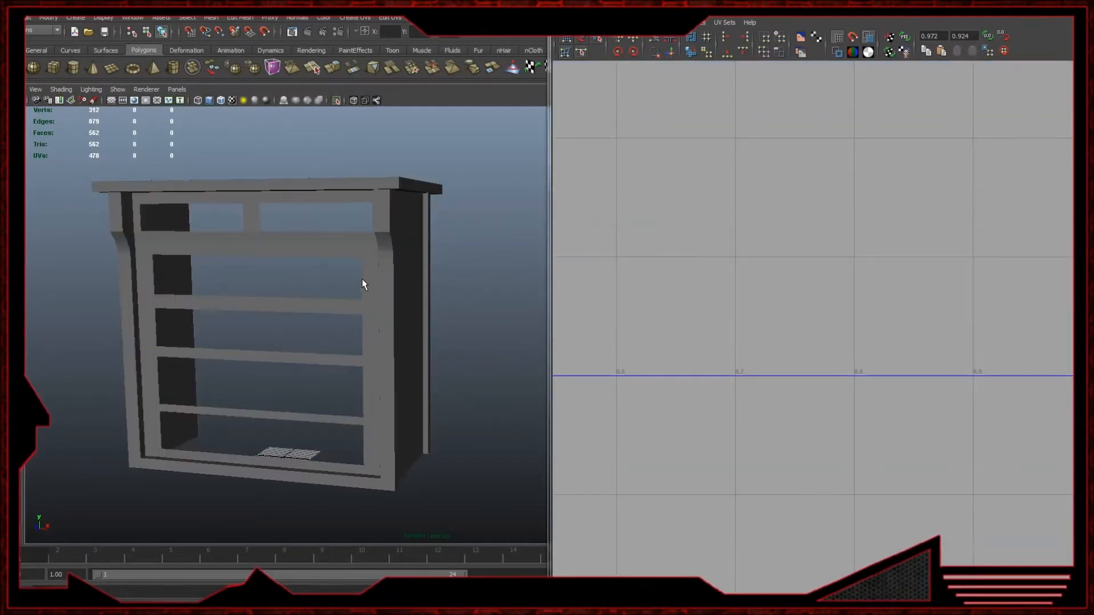
{"action": "left_click", "coordinate": [399, 282]}
{"action": "left_click", "coordinate": [438, 288]}
{"action": "left_click", "coordinate": [389, 302]}
{"action": "left_click_drag", "start_coordinate": [389, 308], "coordinate": [444, 307], "text": "alt"}
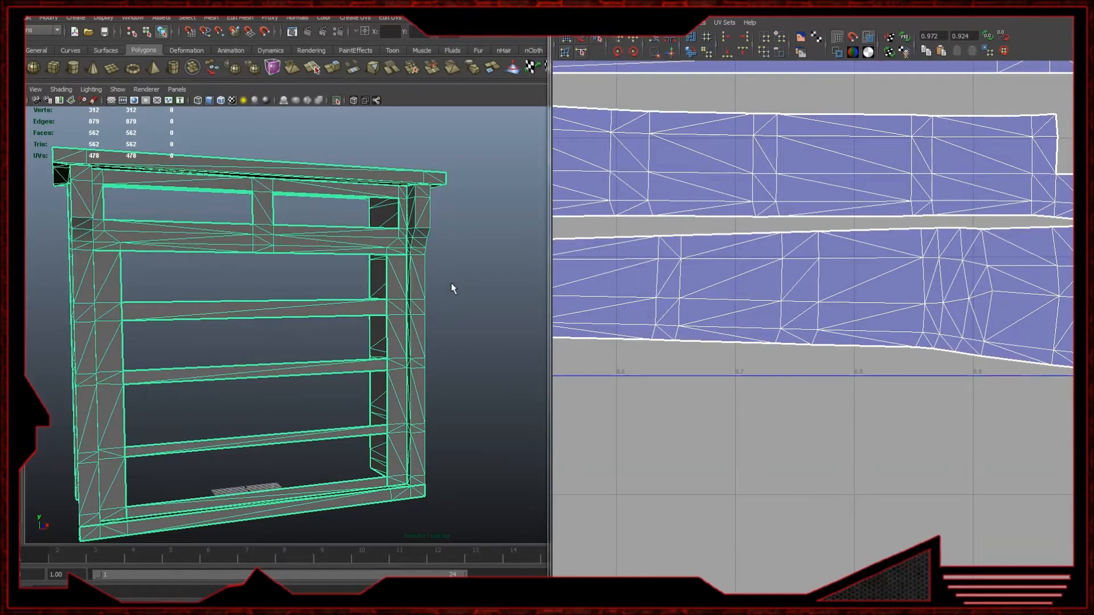
{"action": "left_click", "coordinate": [478, 268]}
{"action": "left_click", "coordinate": [418, 241]}
{"action": "key", "text": "bracketleft"}
{"action": "left_click_drag", "start_coordinate": [418, 241], "coordinate": [426, 241], "text": "alt"}
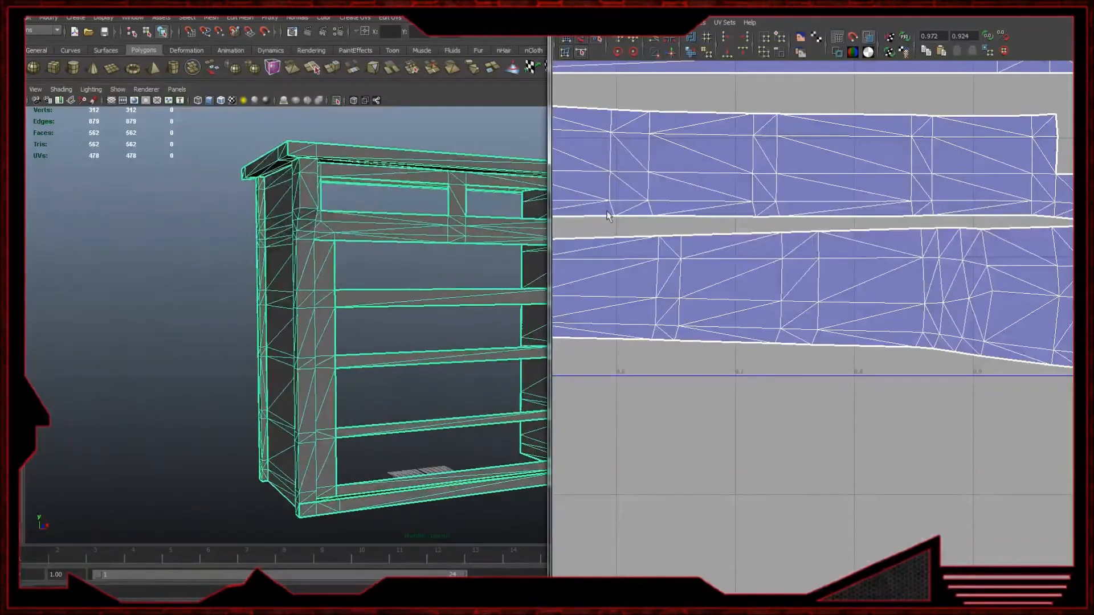
{"action": "scroll", "coordinate": [698, 252], "scroll_direction": "down", "scroll_amount": 6}
{"action": "middle_click_drag", "start_coordinate": [536, 256], "coordinate": [447, 261], "text": "alt"}
{"action": "left_click_drag", "start_coordinate": [446, 260], "coordinate": [364, 286], "text": "alt"}
{"action": "left_click_drag", "start_coordinate": [494, 441], "coordinate": [503, 427], "text": "alt"}
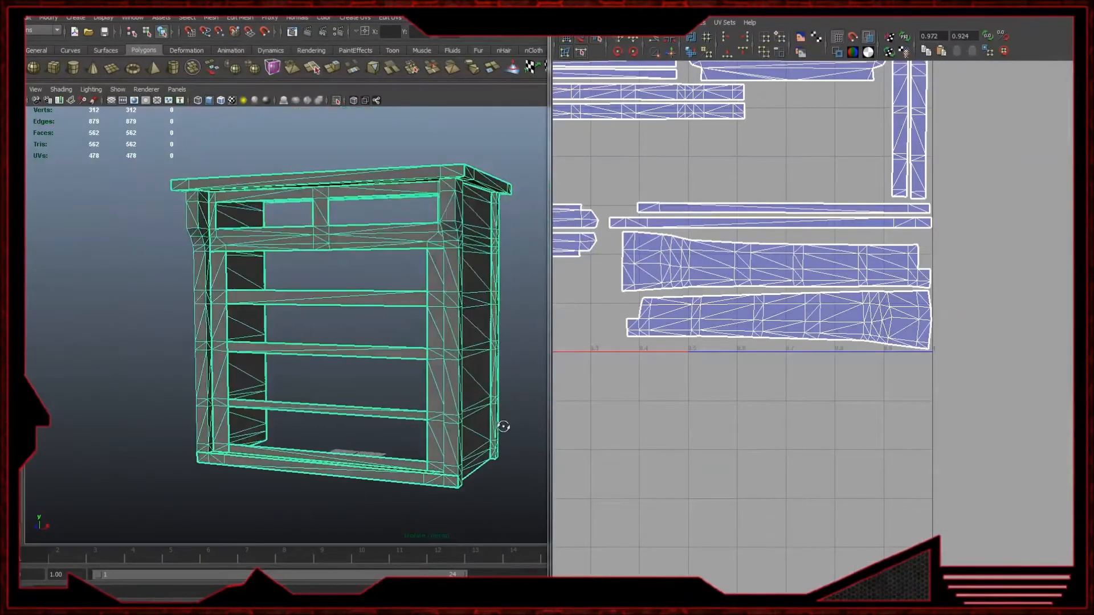
{"action": "left_click", "coordinate": [504, 394]}
{"action": "left_click", "coordinate": [484, 345]}
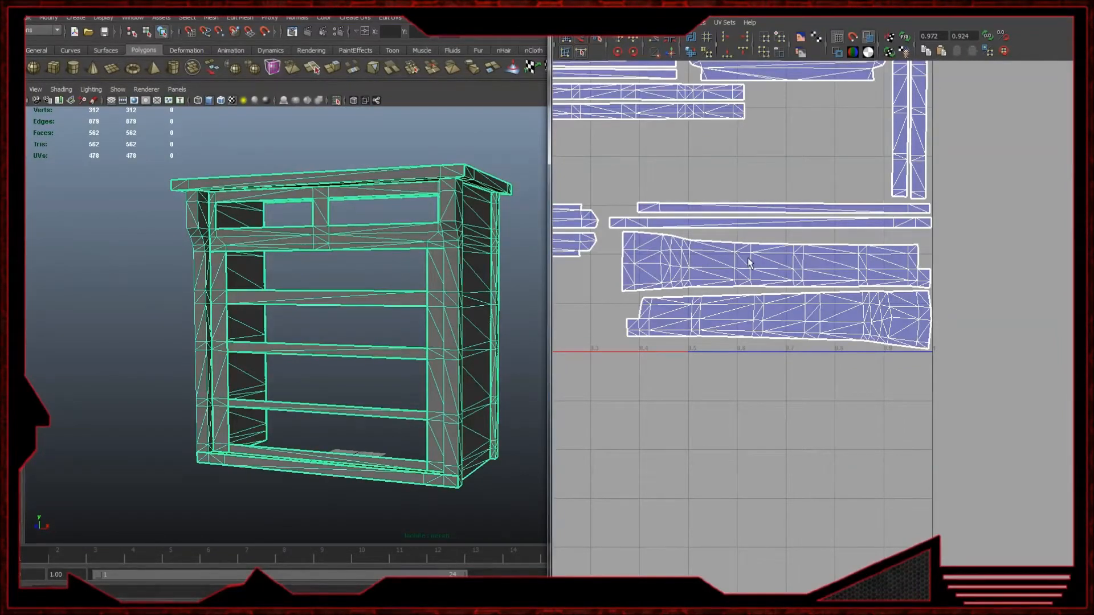
- Create camera-based UVs for the frame from a straight side view and check the resulting seams
{"action": "left_click_drag", "start_coordinate": [506, 286], "coordinate": [389, 250], "text": "alt"}
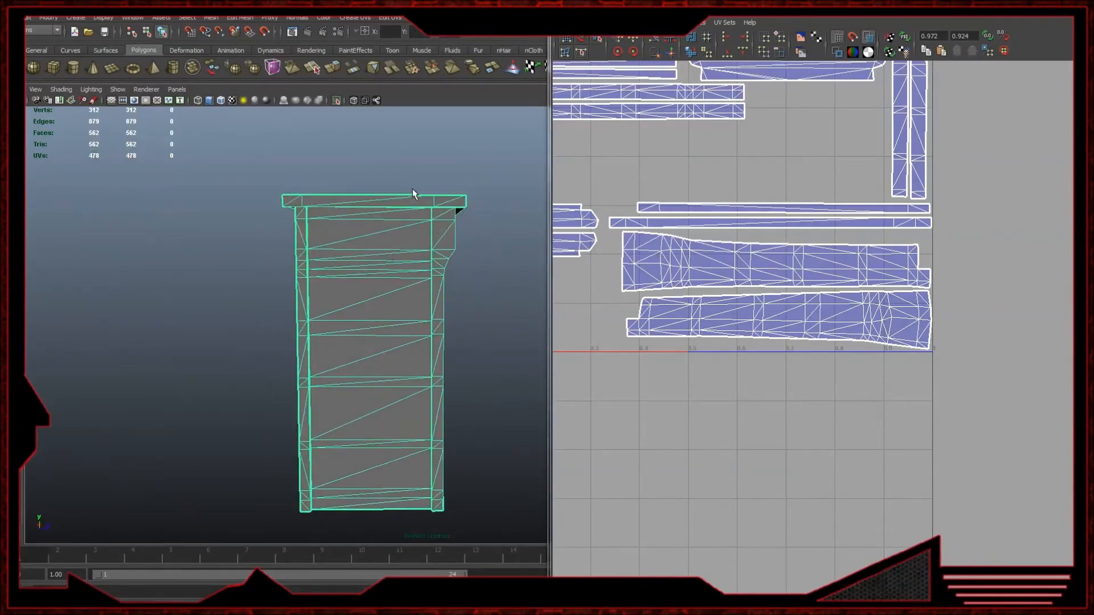
{"action": "left_click", "coordinate": [355, 17]}
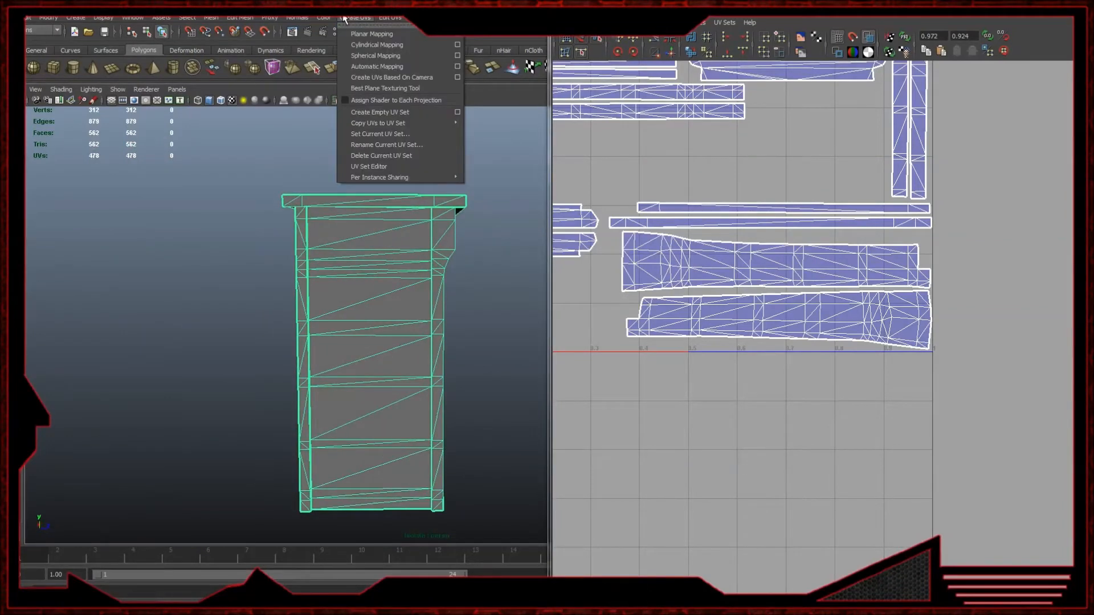
{"action": "left_click", "coordinate": [391, 77]}
{"action": "left_click_drag", "start_coordinate": [375, 279], "coordinate": [359, 278], "text": "alt"}
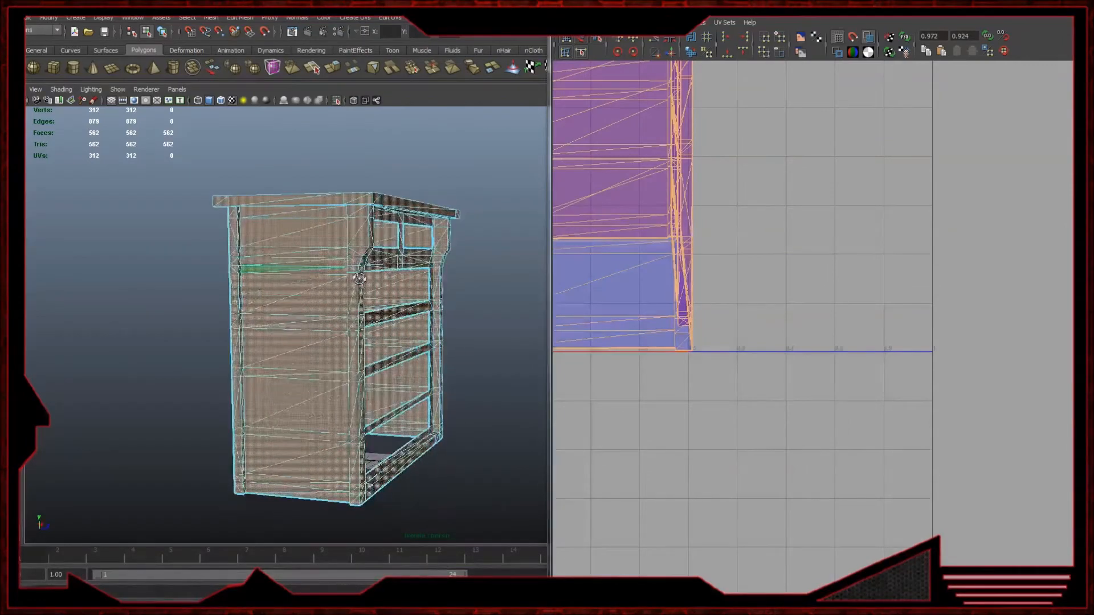
{"action": "right_click_drag", "start_coordinate": [360, 283], "coordinate": [367, 243]}
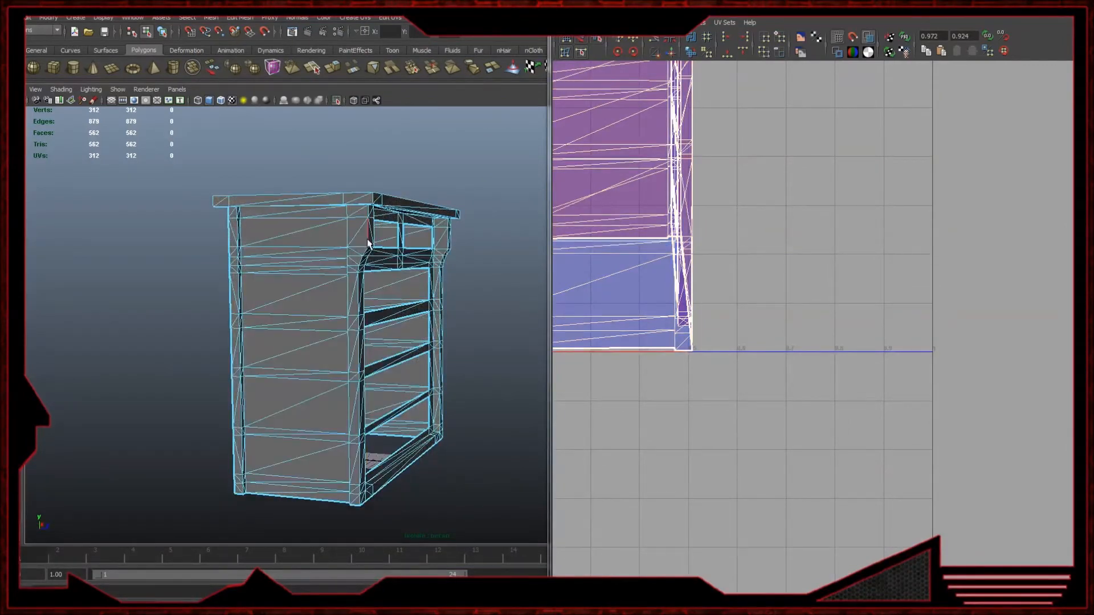
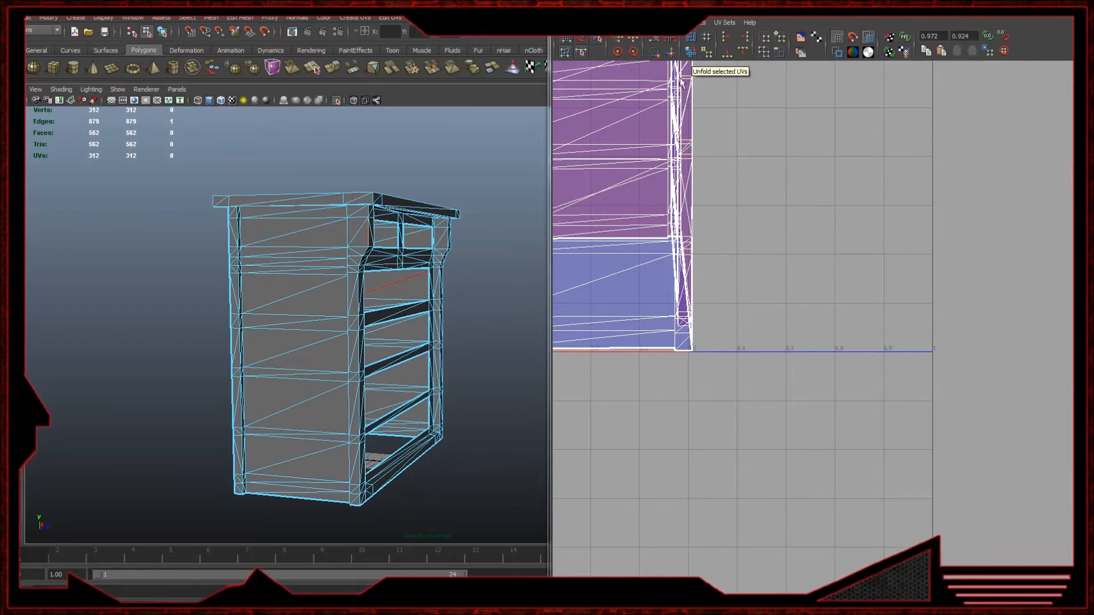
- Return to object mode and delete the whole frame
{"action": "left_click", "coordinate": [471, 217]}
{"action": "left_click", "coordinate": [336, 257]}
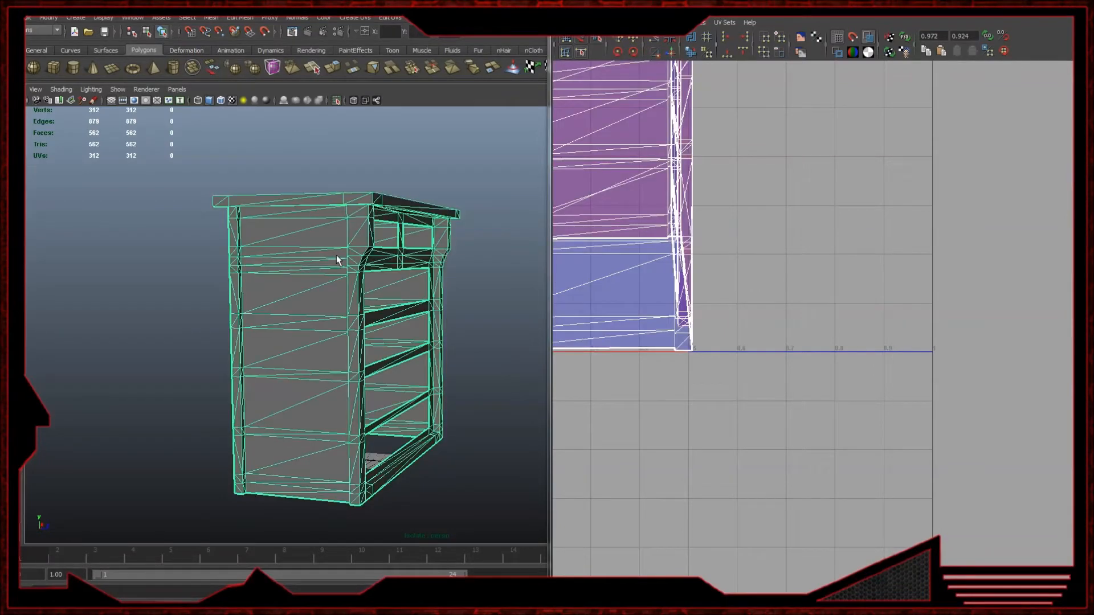
{"action": "mouse_move", "coordinate": [425, 255]}
{"action": "left_mouse_down", "text": "alt"}
{"action": "mouse_move", "coordinate": [441, 255]}
{"action": "mouse_move", "coordinate": [431, 260]}
{"action": "left_mouse_up", "text": "alt"}
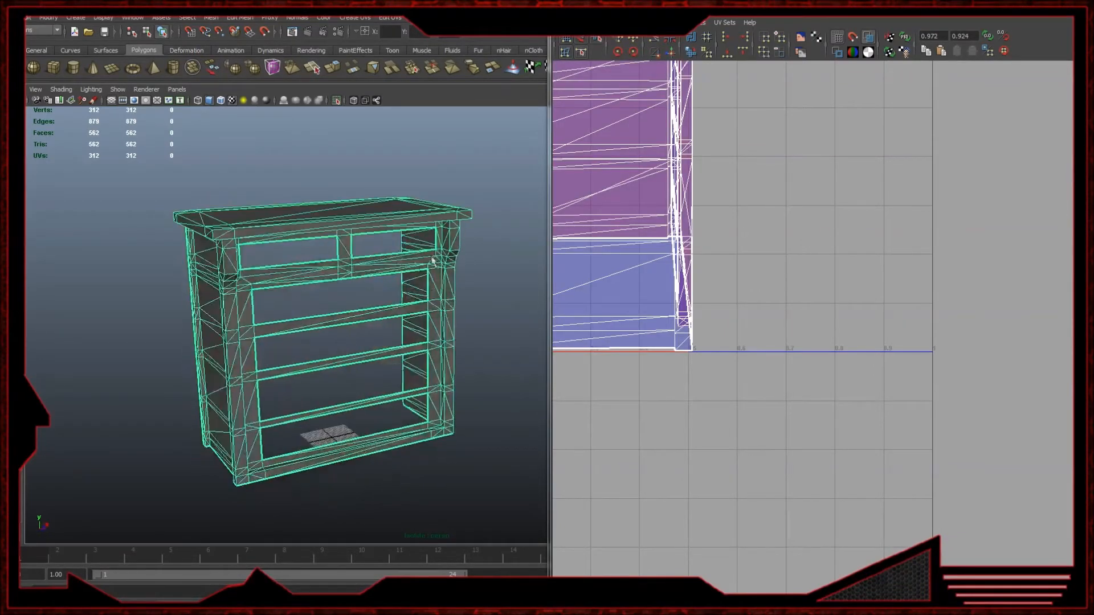
{"action": "key", "text": "Delete"}
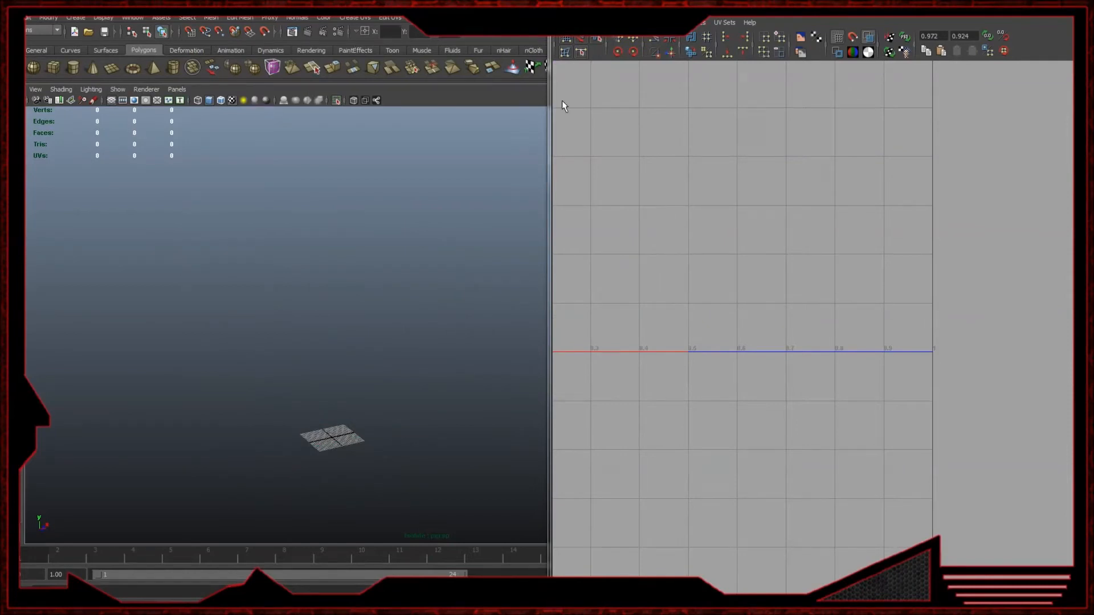
- Create a polygon cylinder, frame it in the widened viewport and refresh the isolation so it is displayed
{"action": "left_click_drag", "start_coordinate": [546, 116], "coordinate": [679, 117]}
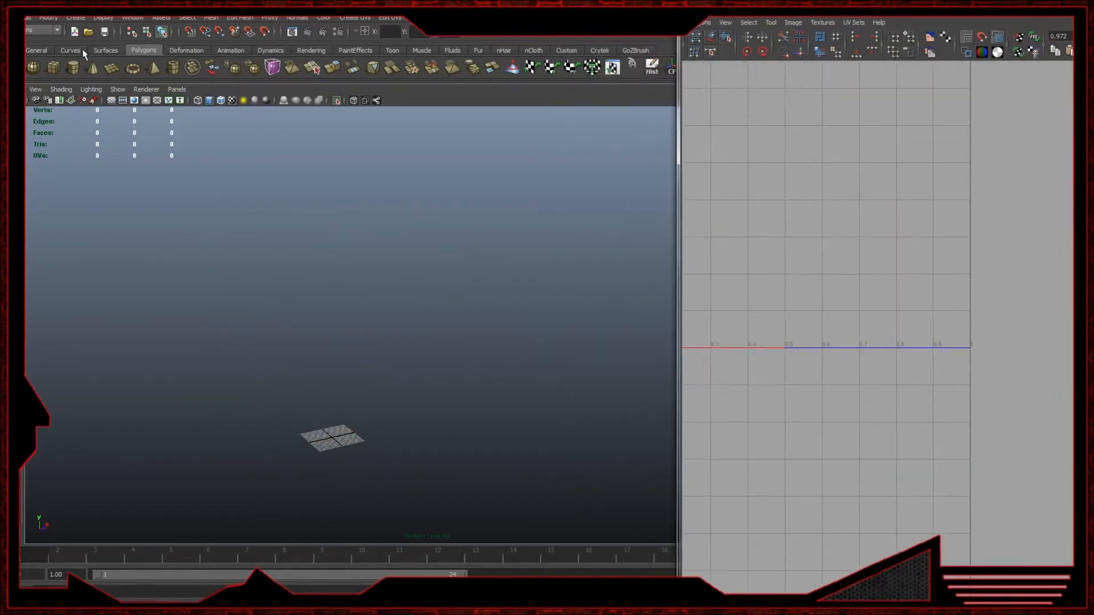
{"action": "left_click", "coordinate": [73, 68]}
{"action": "key", "text": "w"}
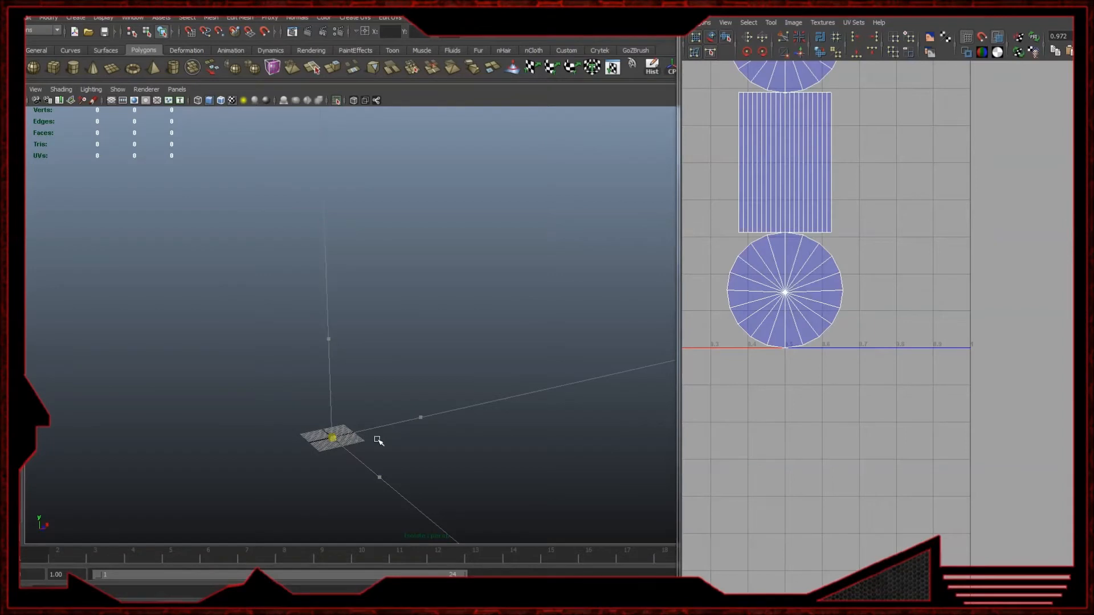
{"action": "key", "text": "f"}
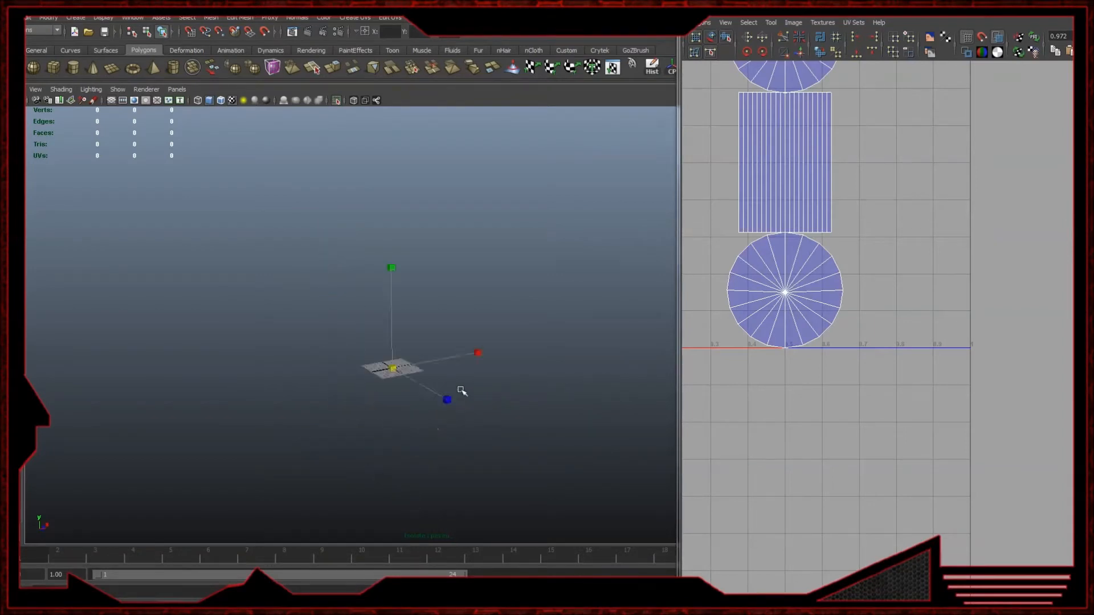
{"action": "left_click", "coordinate": [337, 100]}
{"action": "left_click", "coordinate": [337, 99]}
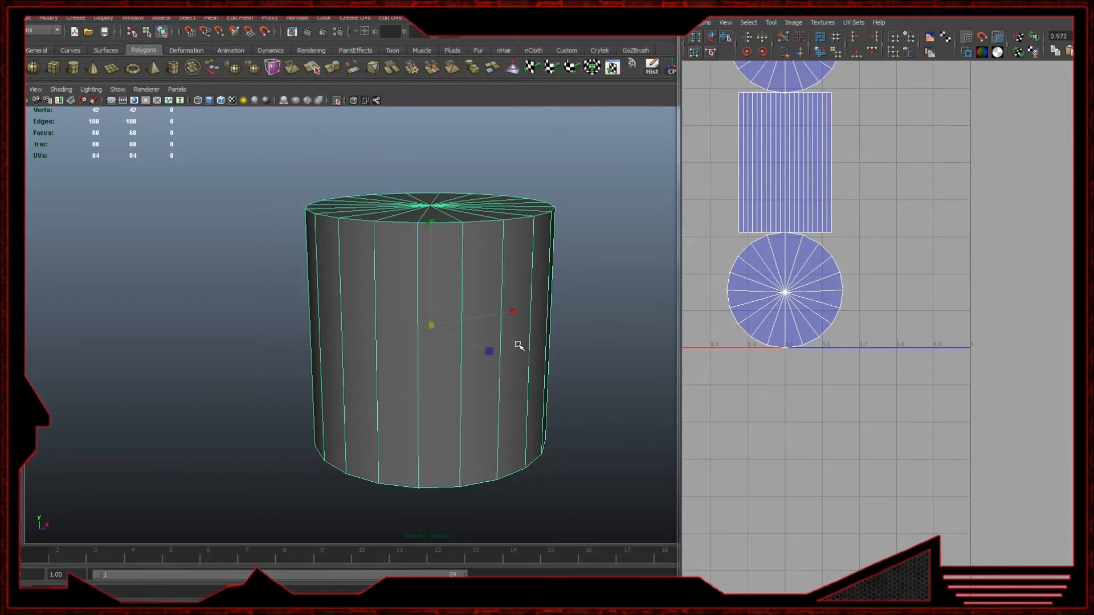
- Select all of the cylinder's faces in face selection mode
{"action": "left_click", "coordinate": [582, 321]}
{"action": "left_click_drag", "start_coordinate": [532, 317], "coordinate": [507, 305], "text": "alt"}
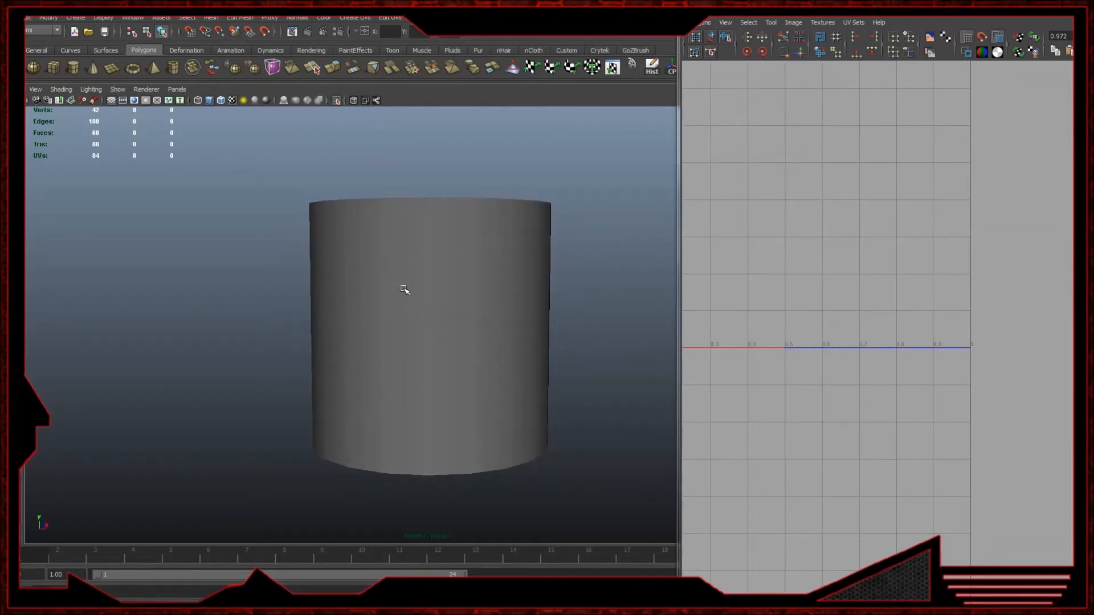
{"action": "left_click", "coordinate": [404, 289]}
{"action": "right_click_drag", "start_coordinate": [403, 290], "coordinate": [410, 326]}
{"action": "left_click_drag", "start_coordinate": [257, 305], "coordinate": [609, 327]}
{"action": "right_click_drag", "start_coordinate": [315, 237], "coordinate": [318, 275]}
{"action": "left_click_drag", "start_coordinate": [444, 289], "coordinate": [447, 352], "text": "alt"}
{"action": "scroll", "coordinate": [445, 347], "scroll_direction": "down", "scroll_amount": 3}
{"action": "left_click_drag", "start_coordinate": [210, 147], "coordinate": [578, 445]}
{"action": "left_click_drag", "start_coordinate": [436, 370], "coordinate": [438, 339], "text": "alt"}
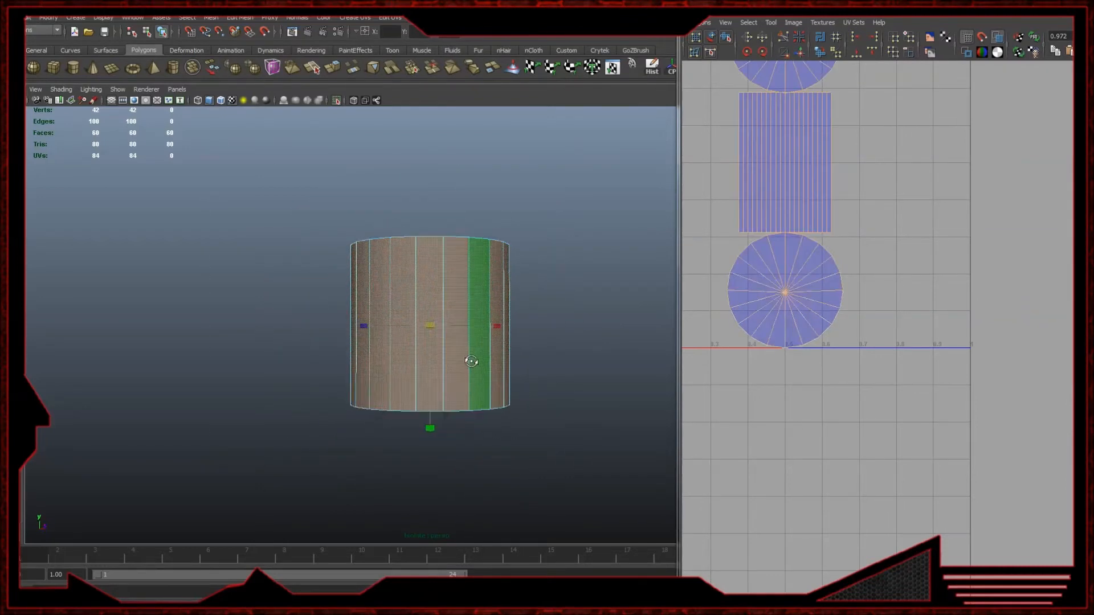
- Remove the side faces from the selection and apply automatic mapping to the top and bottom cap faces
{"action": "left_click_drag", "start_coordinate": [254, 288], "coordinate": [588, 344], "text": "ctrl"}
{"action": "scroll", "coordinate": [520, 354], "scroll_direction": "up", "scroll_amount": 2}
{"action": "left_click_drag", "start_coordinate": [479, 276], "coordinate": [478, 346], "text": "alt"}
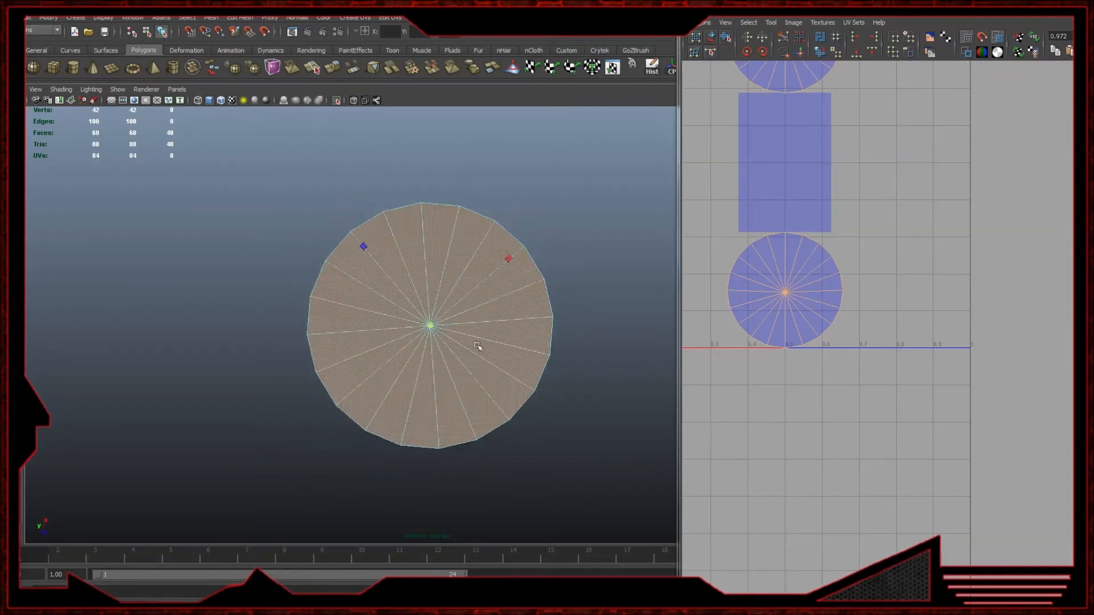
{"action": "scroll", "coordinate": [395, 312], "scroll_direction": "down", "scroll_amount": 3}
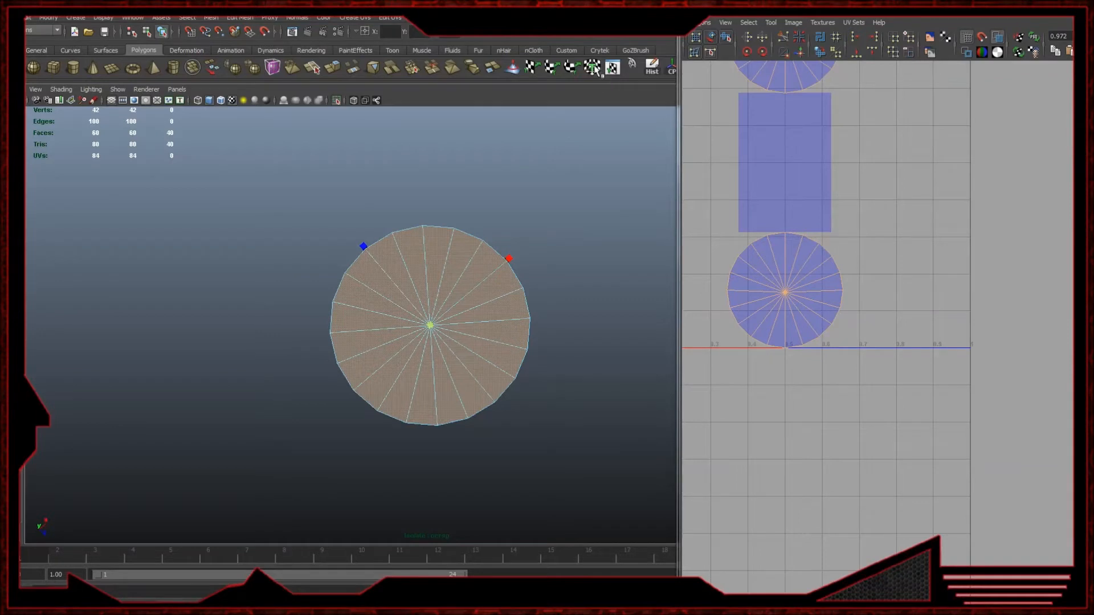
{"action": "left_click", "coordinate": [611, 67]}
{"action": "scroll", "coordinate": [860, 237], "scroll_direction": "down", "scroll_amount": 3}
- Select each circular cap shell and move both out of the 0–1 UV square to its right
{"action": "key", "text": "q"}
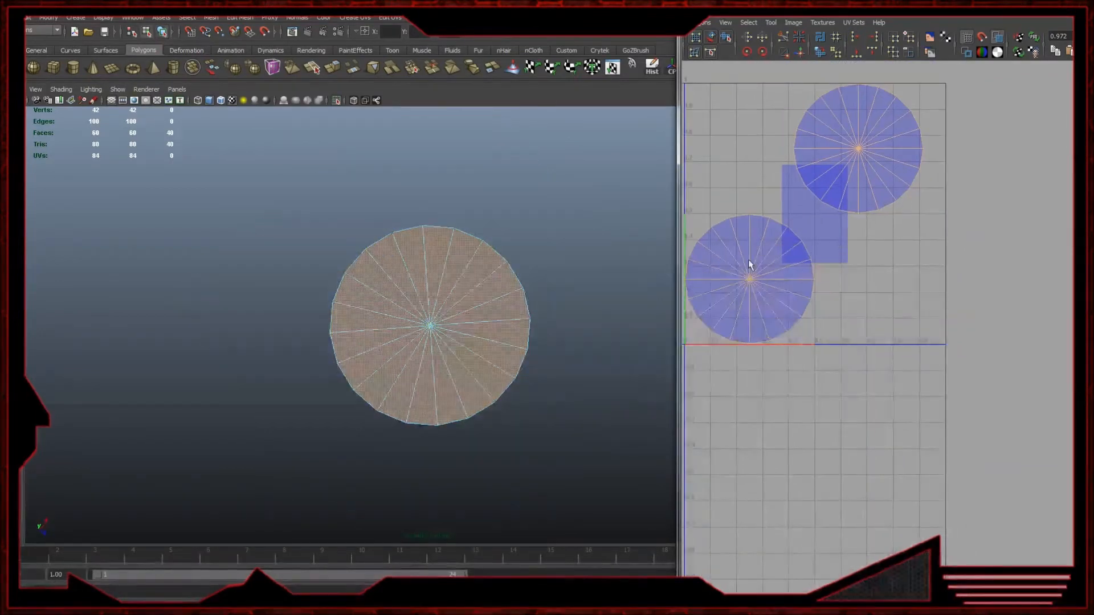
{"action": "right_click_drag", "start_coordinate": [749, 262], "coordinate": [784, 263]}
{"action": "left_click", "coordinate": [750, 279]}
{"action": "right_click_drag", "start_coordinate": [753, 297], "coordinate": [761, 282], "text": "ctrl"}
{"action": "key", "text": "w"}
{"action": "left_click_drag", "start_coordinate": [752, 279], "coordinate": [1072, 282]}
{"action": "left_click", "coordinate": [858, 149]}
{"action": "right_click_drag", "start_coordinate": [860, 149], "coordinate": [880, 138], "text": "ctrl"}
{"action": "left_click_drag", "start_coordinate": [859, 150], "coordinate": [1072, 78]}
- Scale up the cylinder's side shell and place it inside the 0–1 UV square
{"action": "left_click_drag", "start_coordinate": [889, 273], "coordinate": [889, 274]}
{"action": "left_click_drag", "start_coordinate": [488, 395], "coordinate": [449, 323], "text": "alt"}
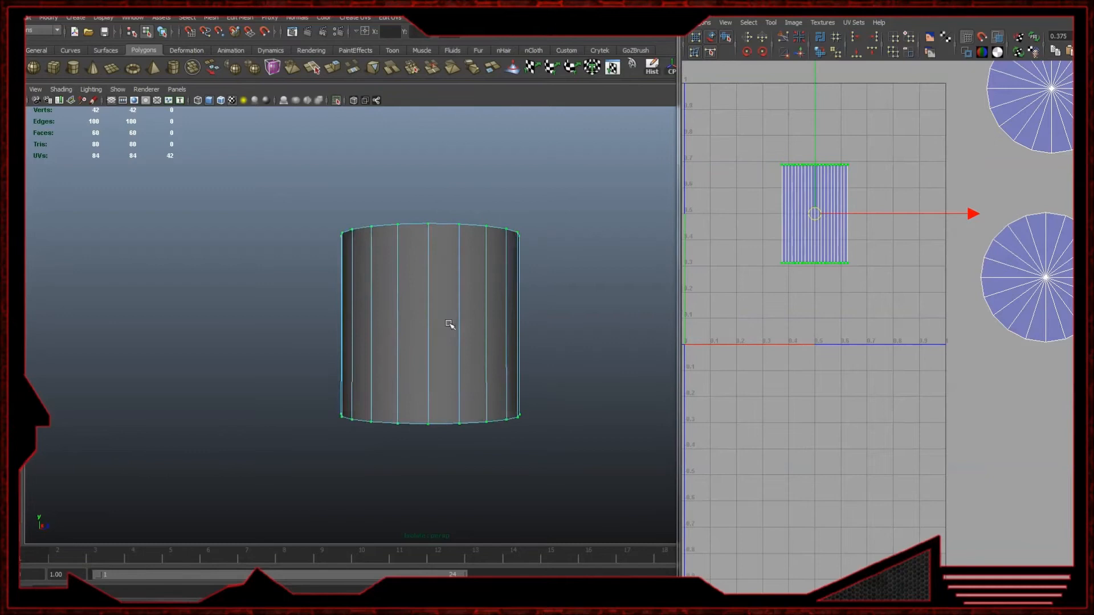
{"action": "left_click_drag", "start_coordinate": [816, 212], "coordinate": [931, 313]}
{"action": "key", "text": "r"}
{"action": "key", "text": "w"}
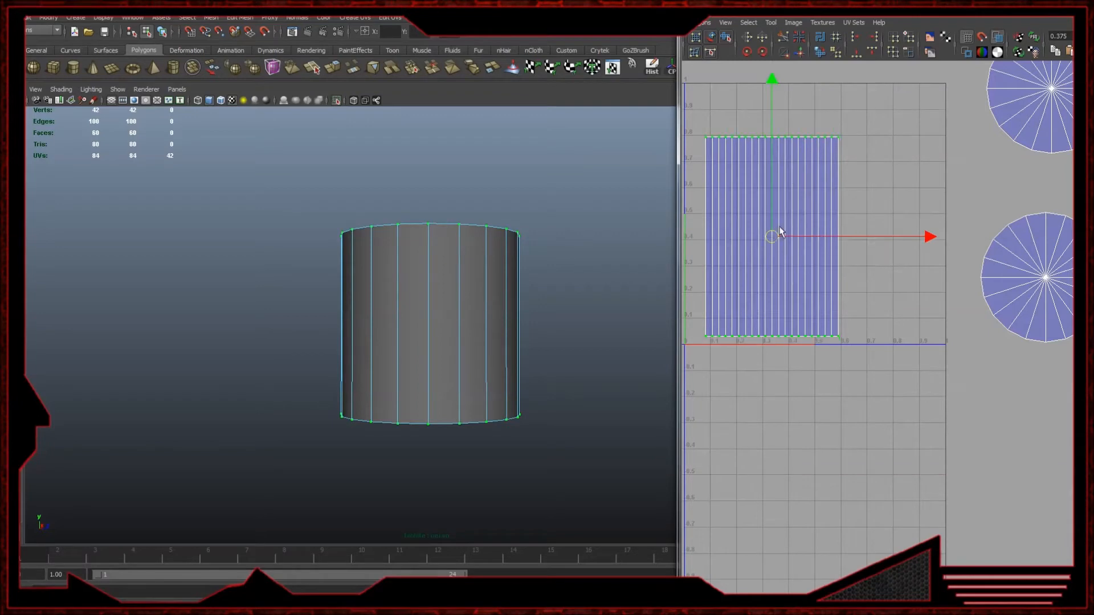
{"action": "left_click_drag", "start_coordinate": [773, 236], "coordinate": [802, 202]}
- Try to remove the cylinder's top cap faces and work from the open border edges
{"action": "left_click_drag", "start_coordinate": [484, 302], "coordinate": [463, 311], "text": "alt"}
{"action": "key", "text": "q"}
{"action": "right_click_drag", "start_coordinate": [448, 278], "coordinate": [519, 239]}
{"action": "left_click", "coordinate": [400, 269]}
{"action": "key", "text": "F10"}
{"action": "left_click_drag", "start_coordinate": [307, 215], "coordinate": [581, 270]}
{"action": "left_click_drag", "start_coordinate": [590, 303], "coordinate": [319, 342], "text": "ctrl"}
{"action": "left_click_drag", "start_coordinate": [437, 266], "coordinate": [437, 299], "text": "alt"}
{"action": "left_click", "coordinate": [349, 69]}
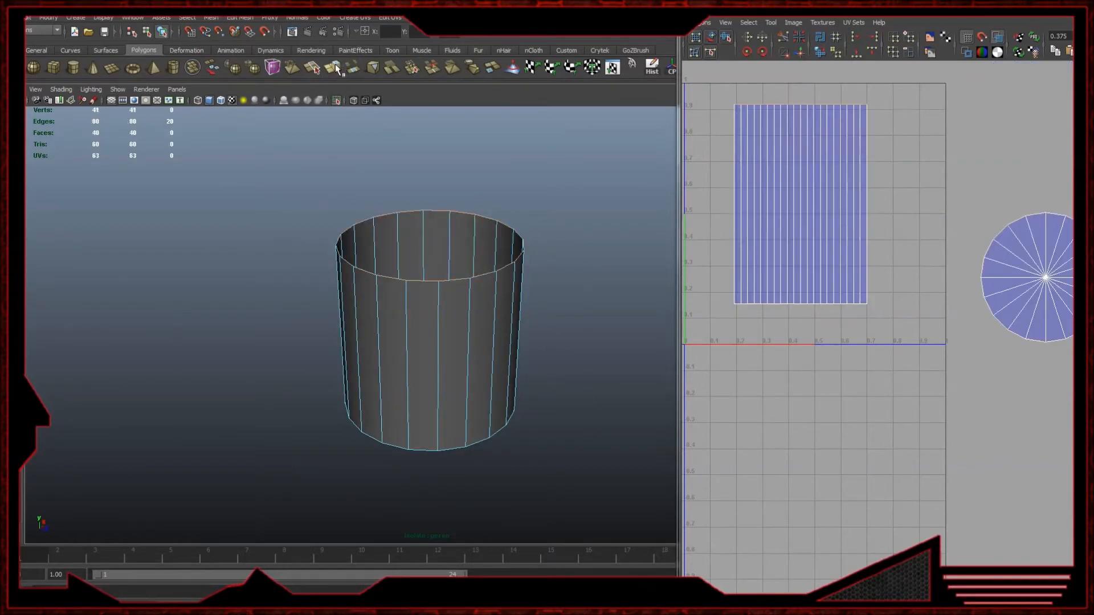
- Extrude the top cap faces outward beyond the body and extrude them again upward to form a wide rim
{"action": "left_click", "coordinate": [432, 224]}
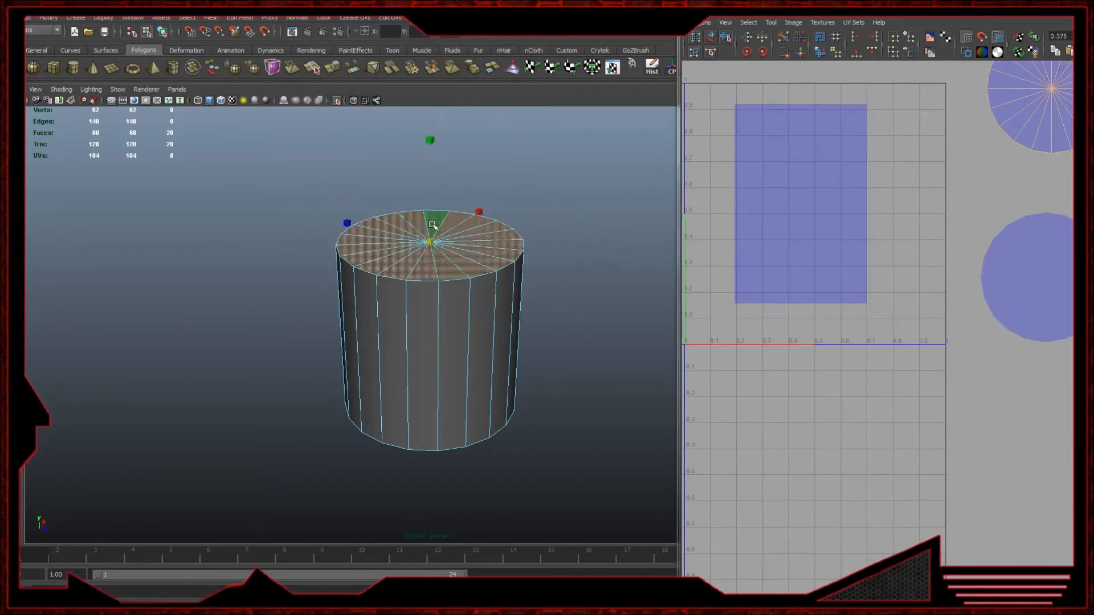
{"action": "left_click_drag", "start_coordinate": [431, 240], "coordinate": [454, 239]}
{"action": "key", "text": "ctrl+z"}
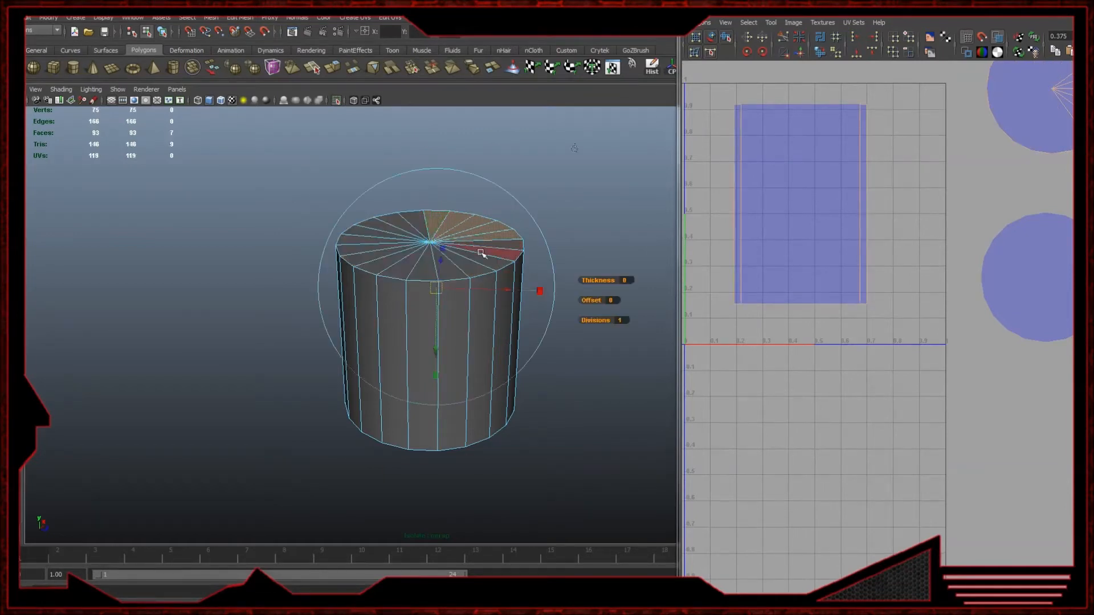
{"action": "key", "text": "r"}
{"action": "left_click_drag", "start_coordinate": [430, 241], "coordinate": [467, 238]}
{"action": "key", "text": "w"}
{"action": "left_click_drag", "start_coordinate": [428, 172], "coordinate": [431, 108]}
{"action": "key", "text": "ctrl+e"}
{"action": "right_click_drag", "start_coordinate": [558, 233], "coordinate": [557, 233]}
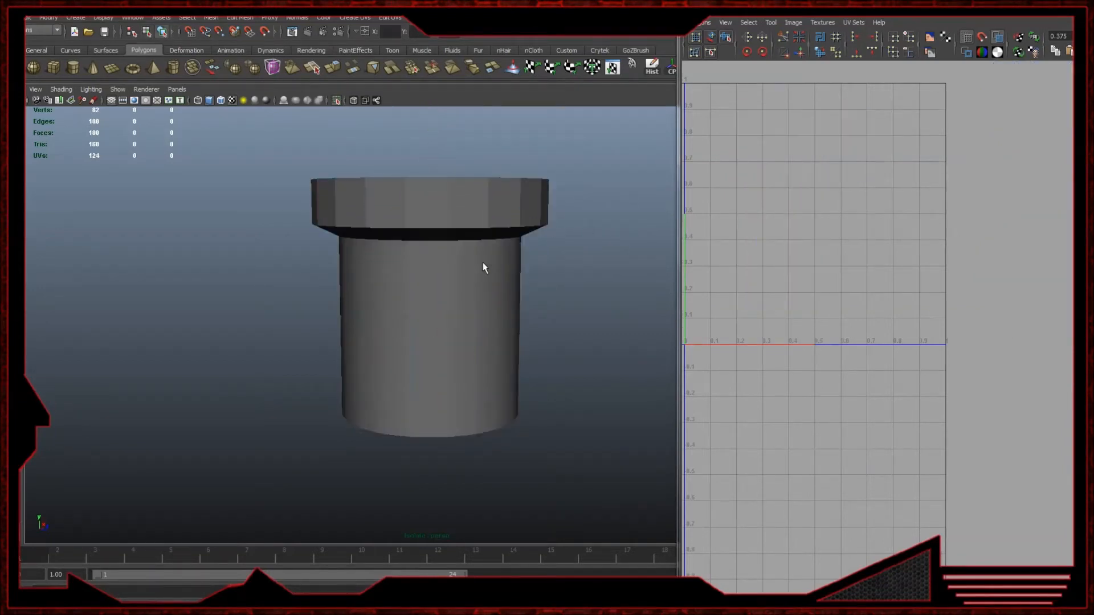
- Select the rimmed cylinder and create UVs based on camera from a side view
{"action": "left_click_drag", "start_coordinate": [483, 264], "coordinate": [540, 264], "text": "alt"}
{"action": "left_click", "coordinate": [453, 274]}
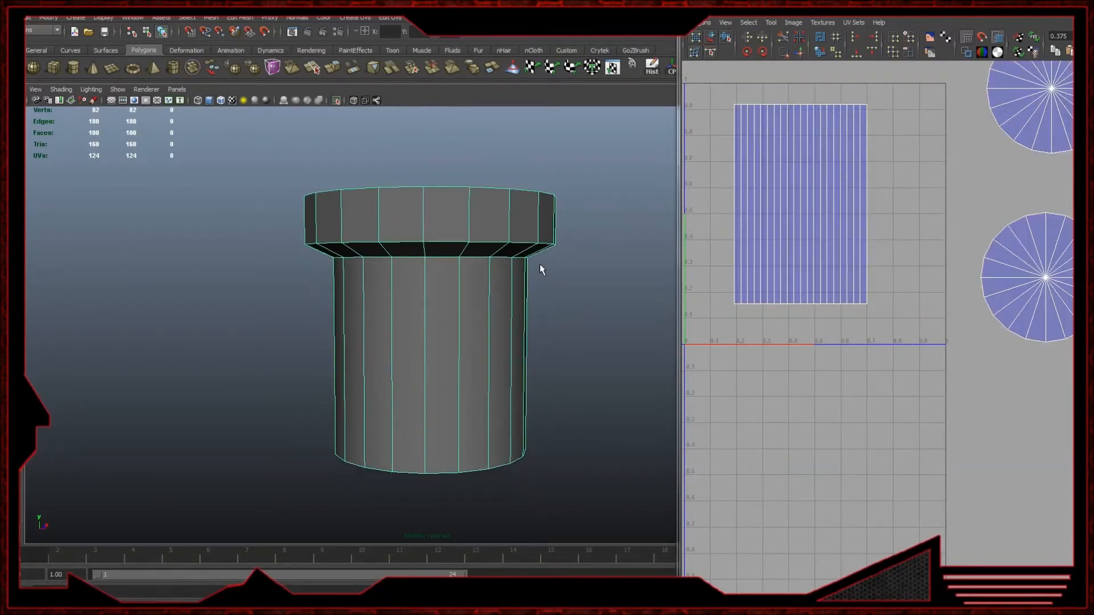
{"action": "left_click", "coordinate": [355, 17]}
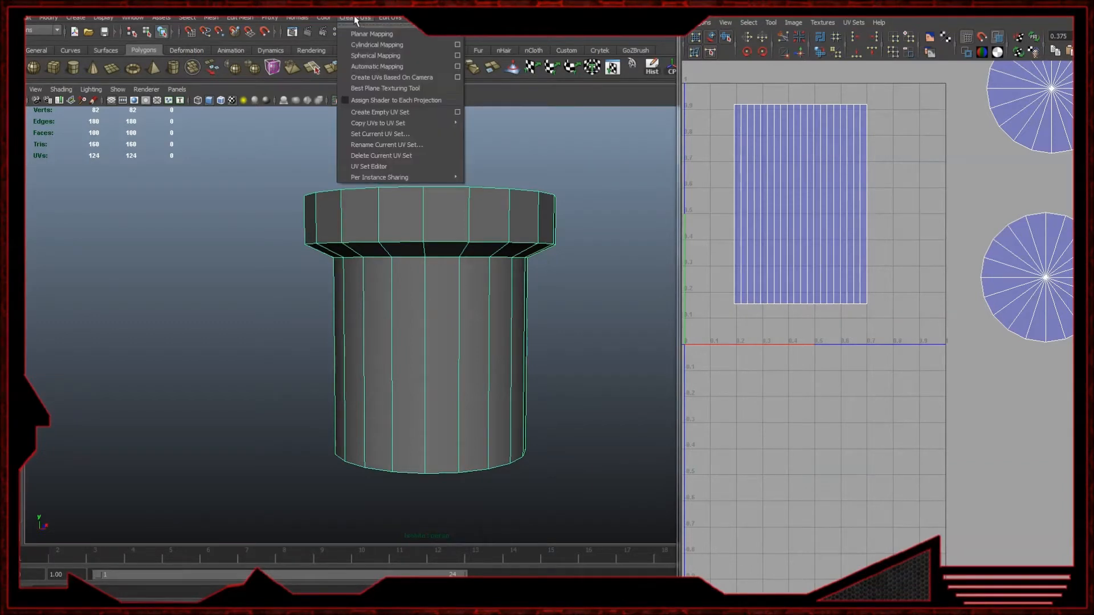
{"action": "left_click", "coordinate": [375, 76]}
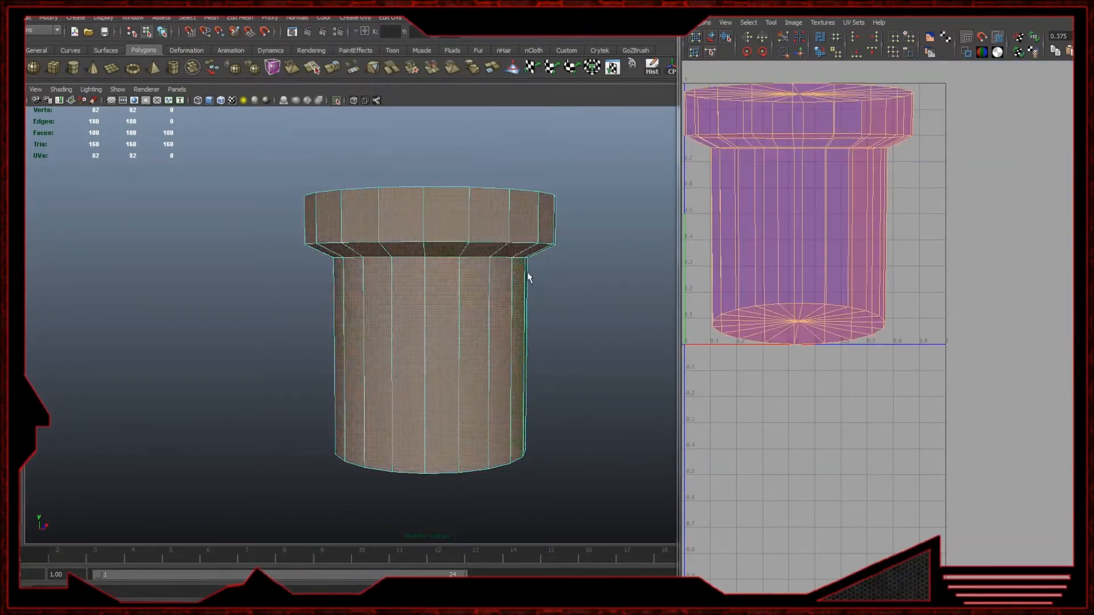
{"action": "mouse_move", "coordinate": [495, 273]}
{"action": "left_mouse_down", "text": "alt"}
{"action": "mouse_move", "coordinate": [477, 266]}
{"action": "mouse_move", "coordinate": [478, 278]}
{"action": "left_mouse_up", "text": "alt"}
- Cut the UVs along one vertical line of side edges from rim to base, leaving the cap edges out
{"action": "key", "text": "F10"}
{"action": "double_click", "coordinate": [479, 251]}
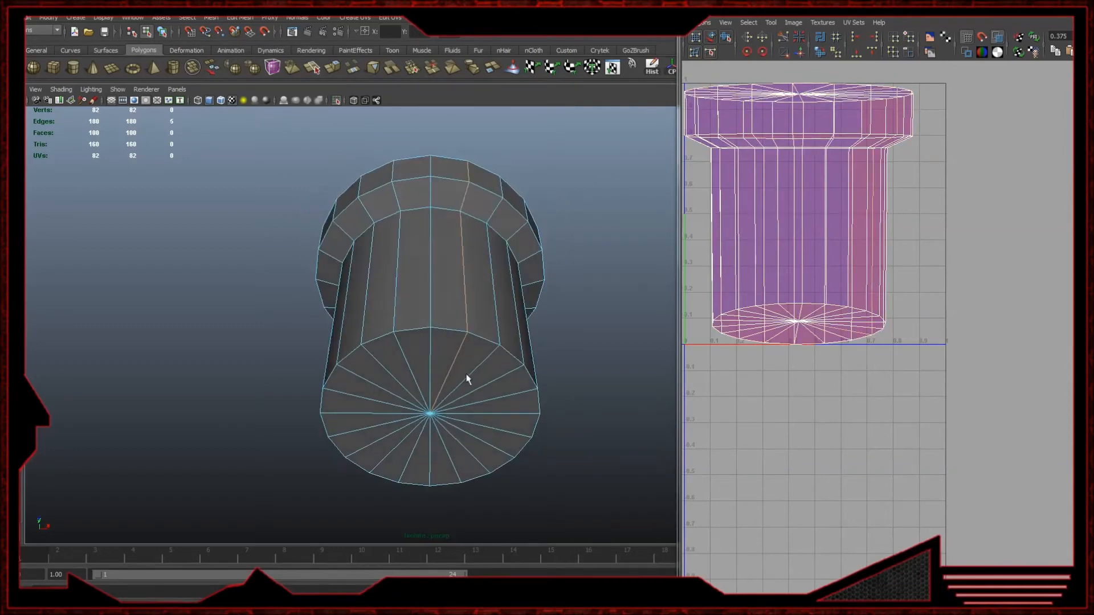
{"action": "left_click_drag", "start_coordinate": [479, 451], "coordinate": [405, 258], "text": "alt"}
{"action": "left_click", "coordinate": [477, 252], "text": "ctrl"}
{"action": "mouse_move", "coordinate": [481, 264]}
{"action": "left_mouse_down", "text": "alt"}
{"action": "mouse_move", "coordinate": [472, 289]}
{"action": "mouse_move", "coordinate": [463, 276]}
{"action": "mouse_move", "coordinate": [478, 261]}
{"action": "left_mouse_up", "text": "alt"}
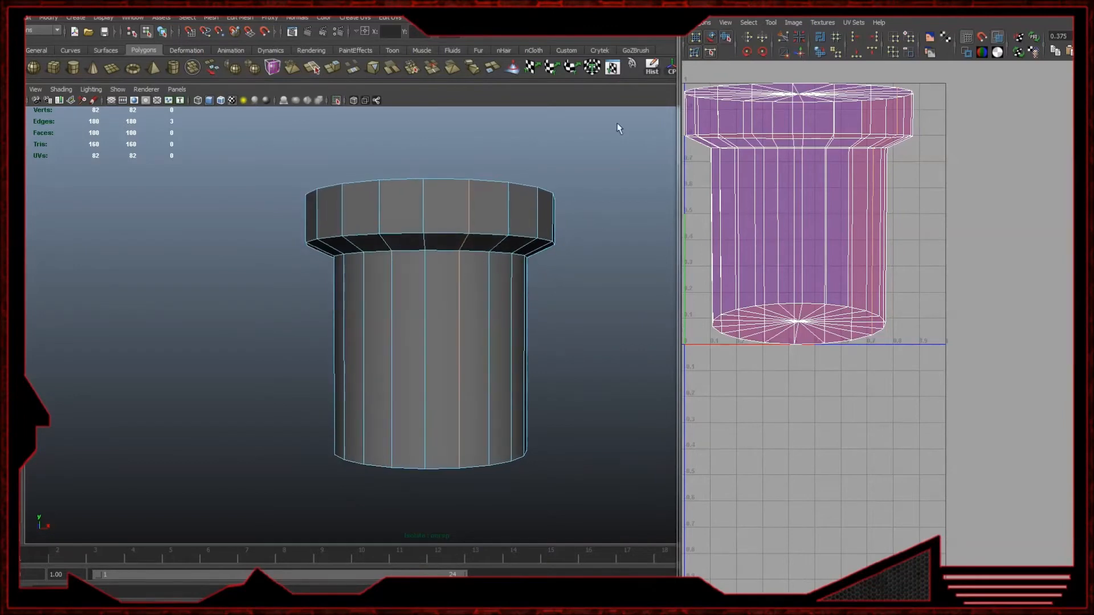
{"action": "left_click", "coordinate": [785, 40]}
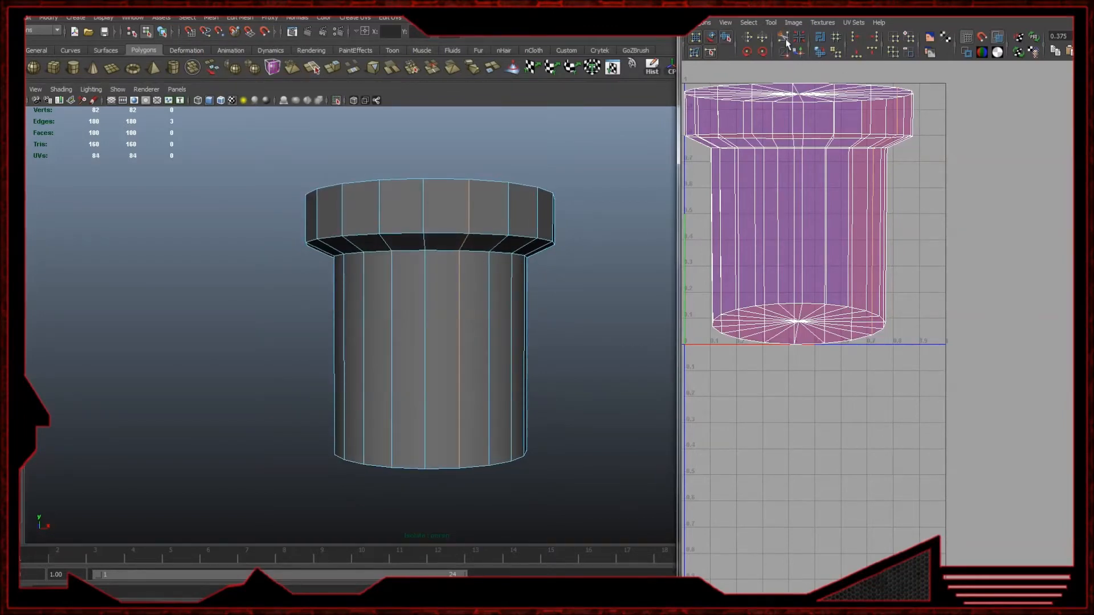
- Select the perimeter edge loops of the top and bottom caps and cut the UVs along them
{"action": "right_click_drag", "start_coordinate": [791, 302], "coordinate": [844, 285], "text": "ctrl"}
{"action": "left_click", "coordinate": [602, 207]}
{"action": "left_click", "coordinate": [602, 206]}
{"action": "left_click", "coordinate": [484, 214]}
{"action": "left_click_drag", "start_coordinate": [485, 214], "coordinate": [489, 229], "text": "alt"}
{"action": "right_click_drag", "start_coordinate": [489, 229], "coordinate": [501, 218]}
{"action": "double_click", "coordinate": [499, 216]}
{"action": "left_click_drag", "start_coordinate": [499, 216], "coordinate": [452, 447], "text": "alt"}
{"action": "double_click", "coordinate": [455, 440], "text": "shift"}
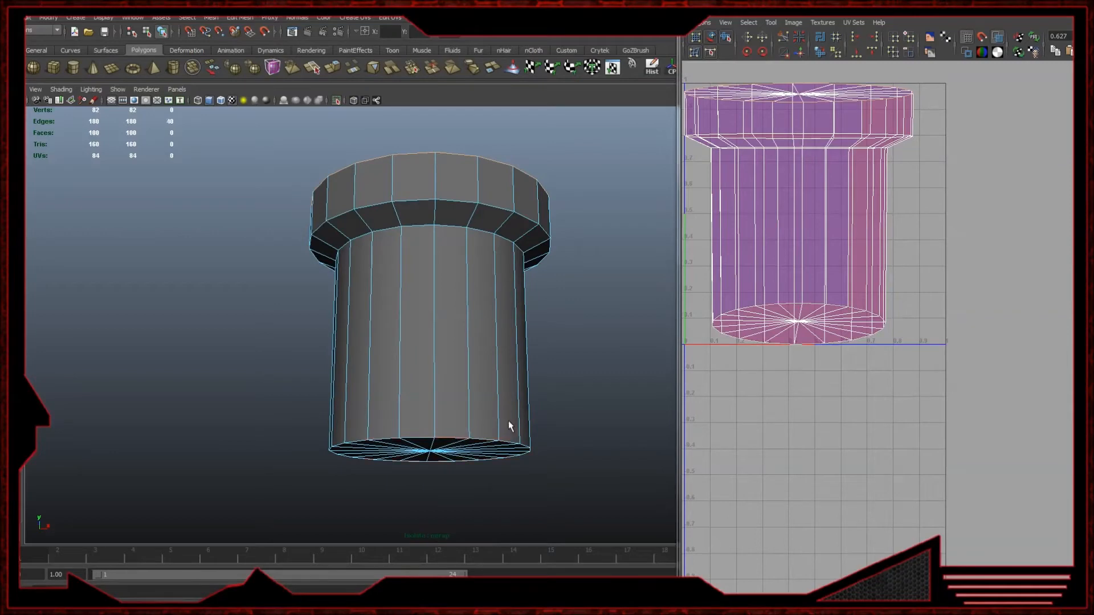
{"action": "left_click", "coordinate": [784, 38]}
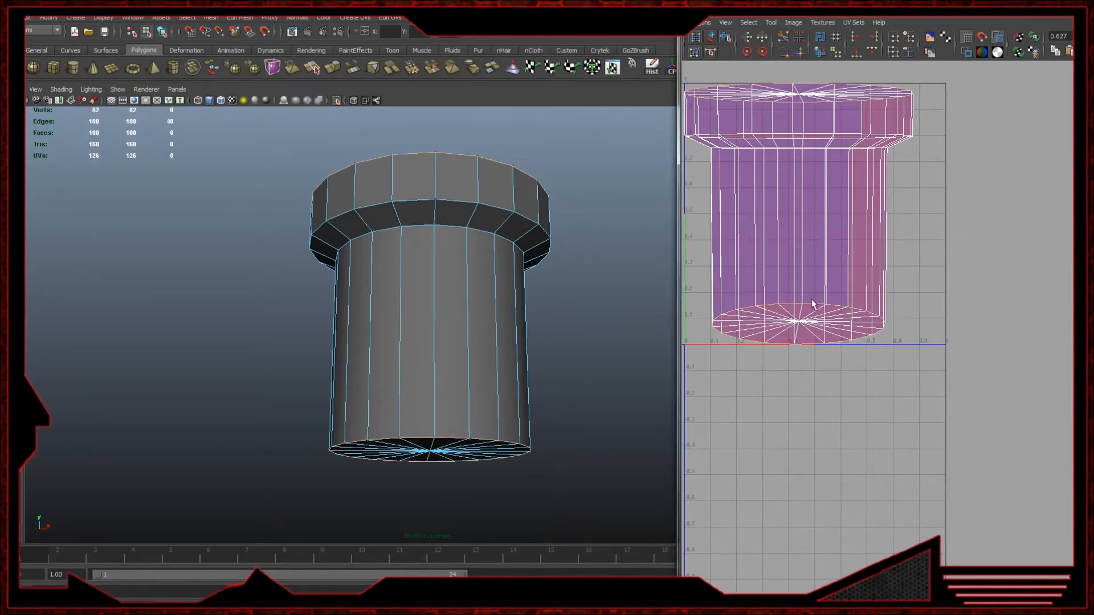
- Select the side shell's UVs and move the shell to the right of the UV square, away from the caps
{"action": "right_click_drag", "start_coordinate": [822, 308], "coordinate": [809, 187]}
{"action": "left_click", "coordinate": [883, 317]}
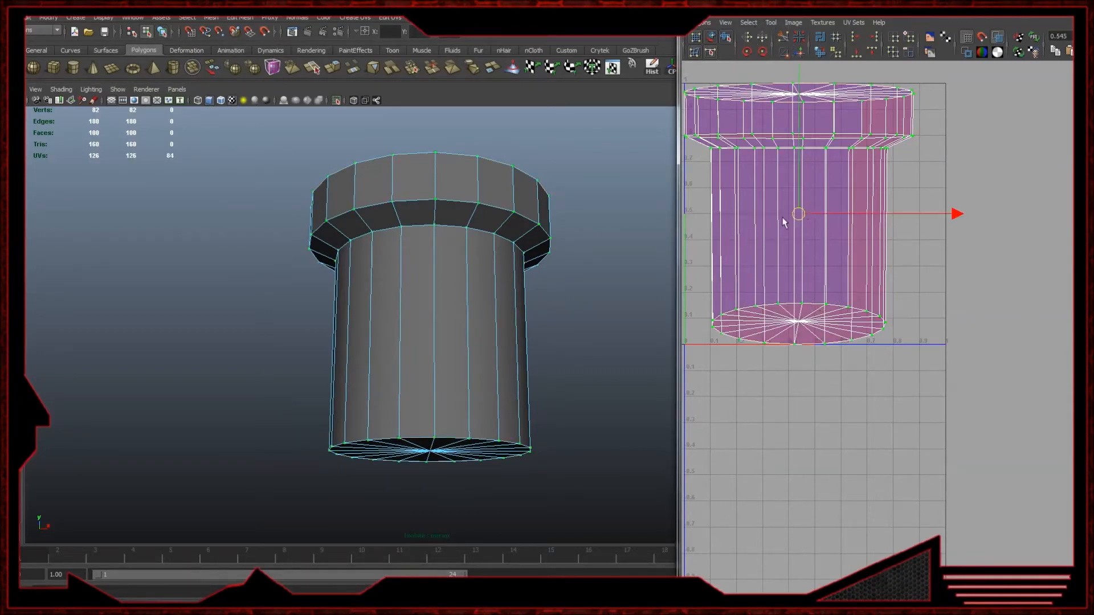
{"action": "left_click_drag", "start_coordinate": [801, 214], "coordinate": [1058, 251]}
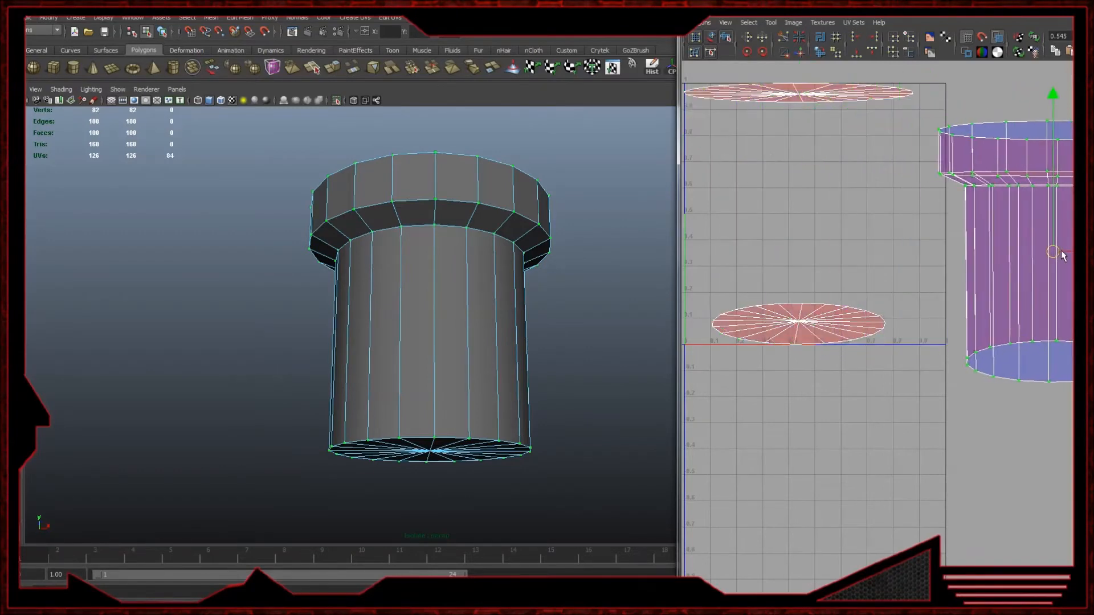
{"action": "key", "text": "f"}
{"action": "scroll", "coordinate": [883, 314], "scroll_direction": "down", "scroll_amount": 3}
{"action": "left_click_drag", "start_coordinate": [888, 339], "coordinate": [968, 288]}
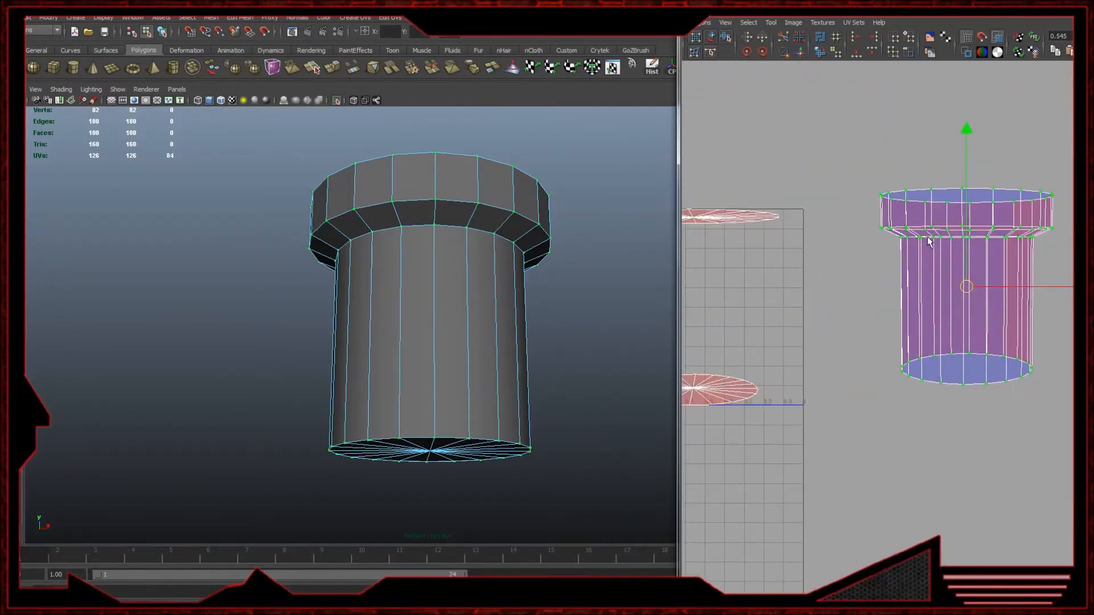
- Reselect the side shell's UVs and unfold them with the Horizontal unfold constraint
{"action": "right_click_drag", "start_coordinate": [450, 262], "coordinate": [513, 233]}
{"action": "left_click", "coordinate": [513, 279]}
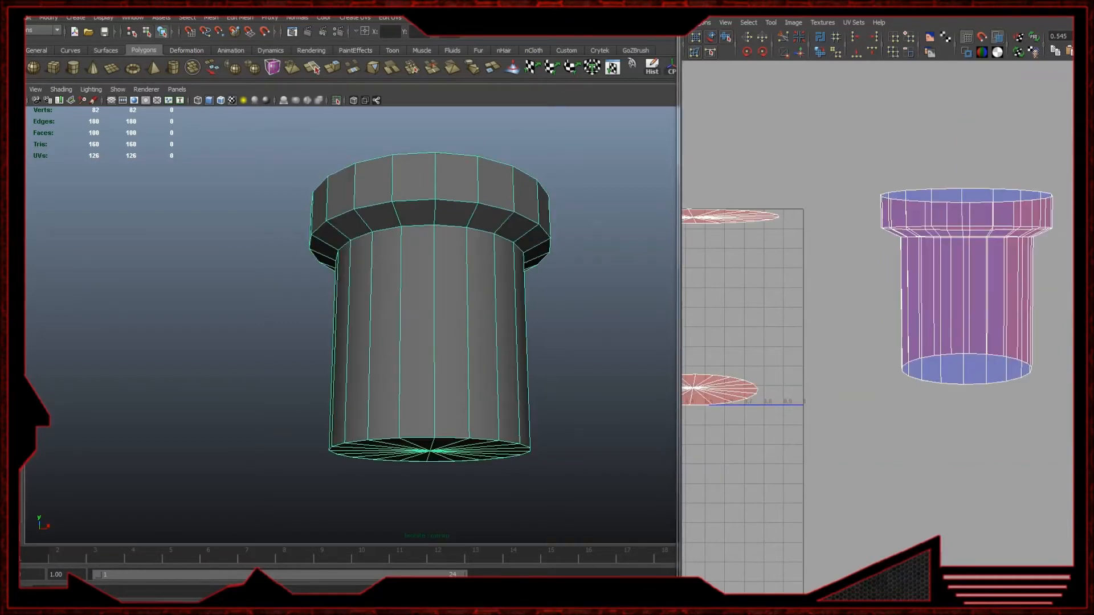
{"action": "right_click_drag", "start_coordinate": [968, 217], "coordinate": [1017, 215]}
{"action": "left_click_drag", "start_coordinate": [845, 156], "coordinate": [1063, 415]}
{"action": "key", "text": "f"}
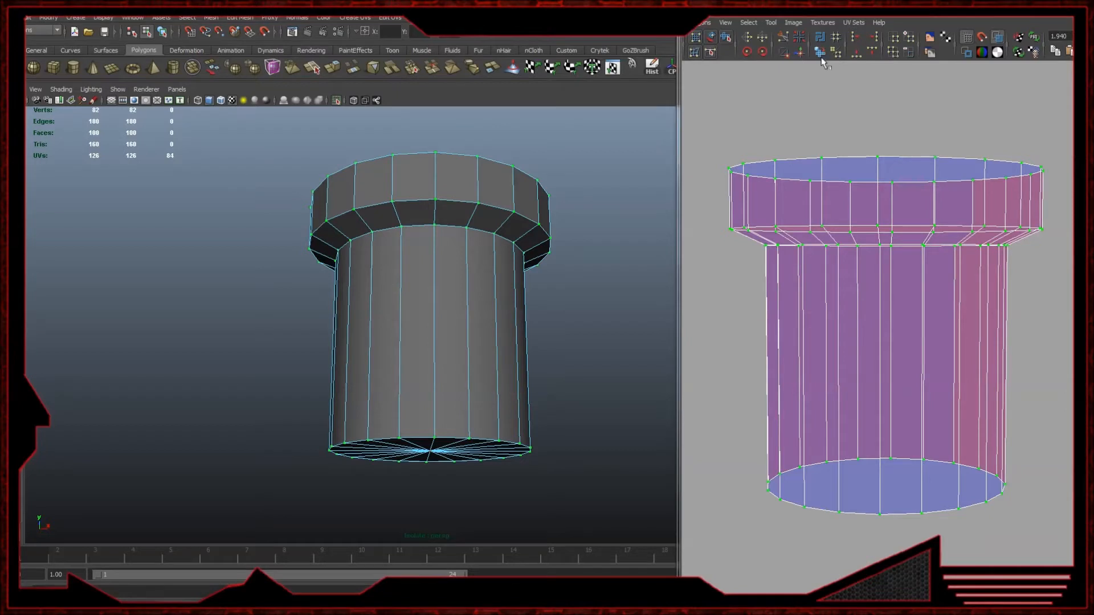
{"action": "double_click", "coordinate": [820, 54]}
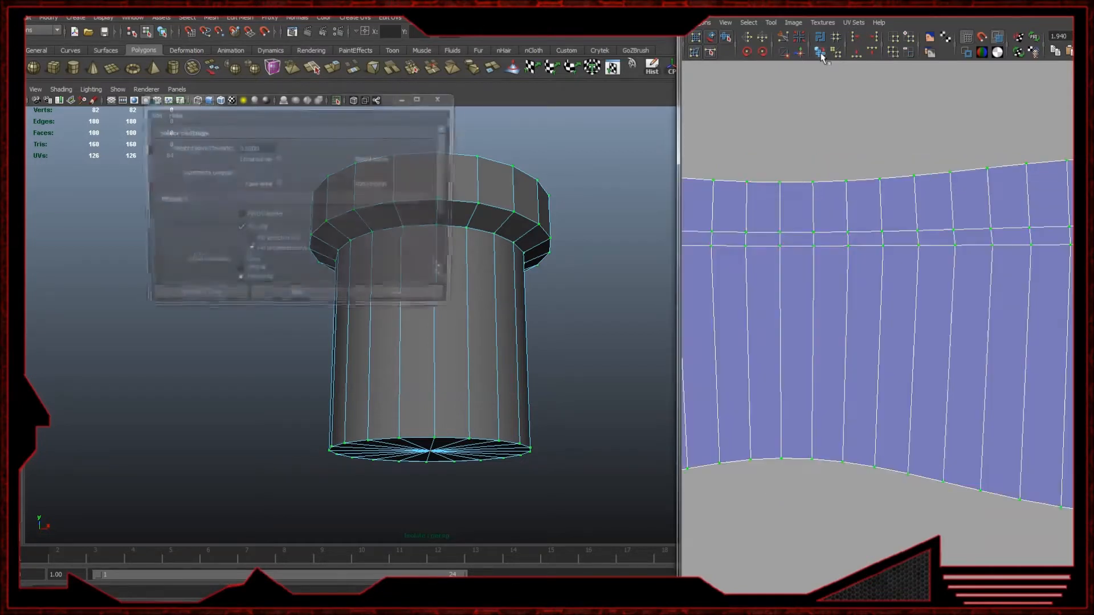
{"action": "key", "text": "ctrl+z"}
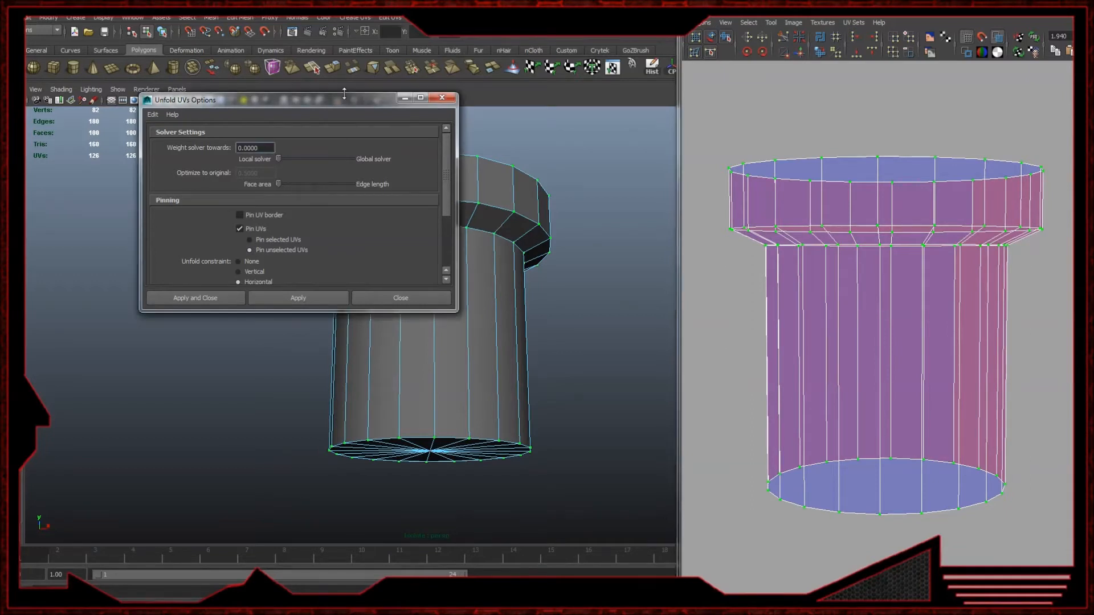
{"action": "left_click_drag", "start_coordinate": [345, 95], "coordinate": [345, 73]}
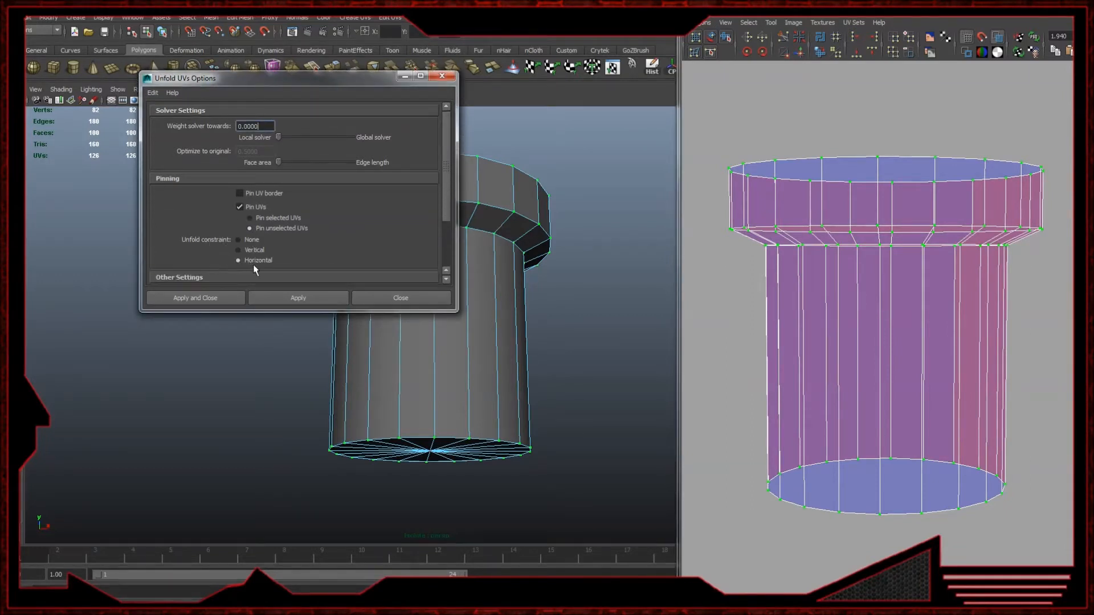
{"action": "left_click", "coordinate": [277, 302]}
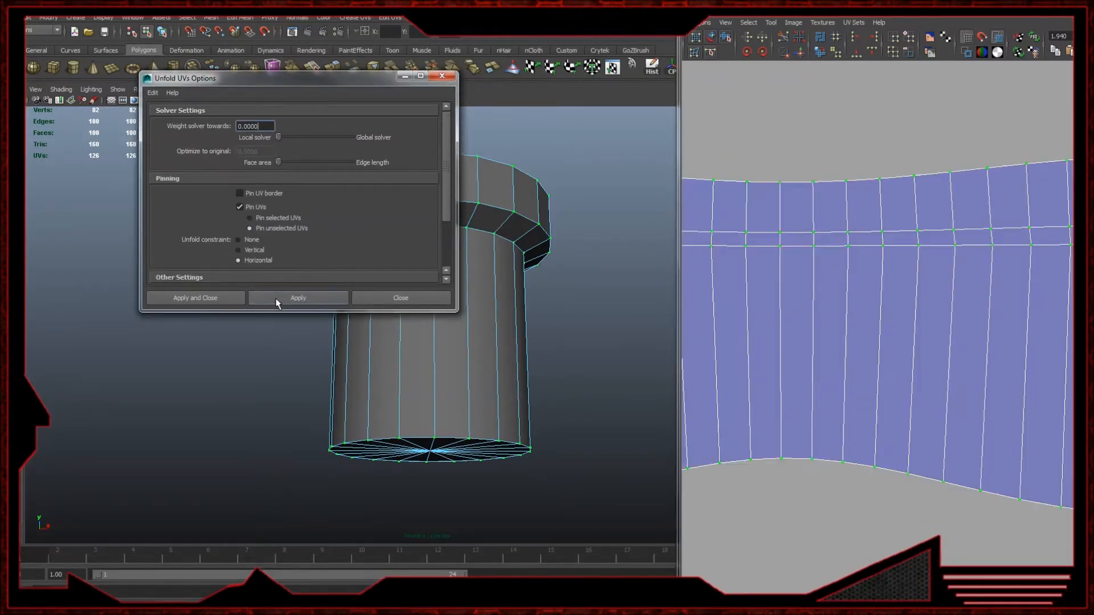
{"action": "left_click", "coordinate": [442, 76]}
{"action": "scroll", "coordinate": [971, 295], "scroll_direction": "down", "scroll_amount": 5}
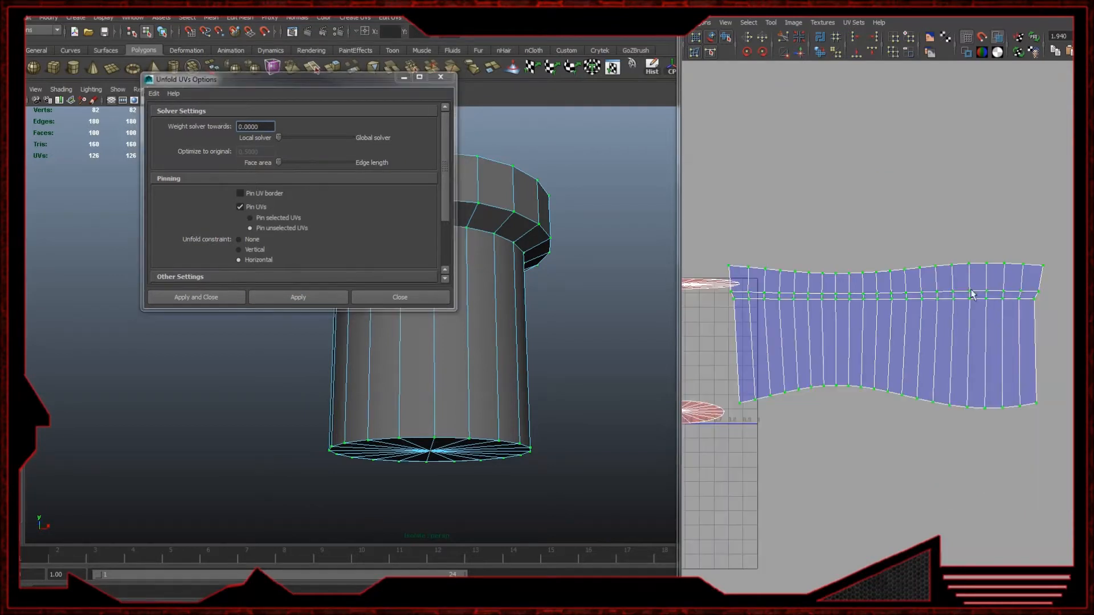
- Reposition the side shell and unfold it further with the Smooth UV tool
{"action": "scroll", "coordinate": [908, 323], "scroll_direction": "down", "scroll_amount": 1}
{"action": "key", "text": "w"}
{"action": "left_click_drag", "start_coordinate": [896, 325], "coordinate": [945, 288]}
{"action": "left_click", "coordinate": [725, 38]}
{"action": "left_click_drag", "start_coordinate": [808, 357], "coordinate": [912, 353]}
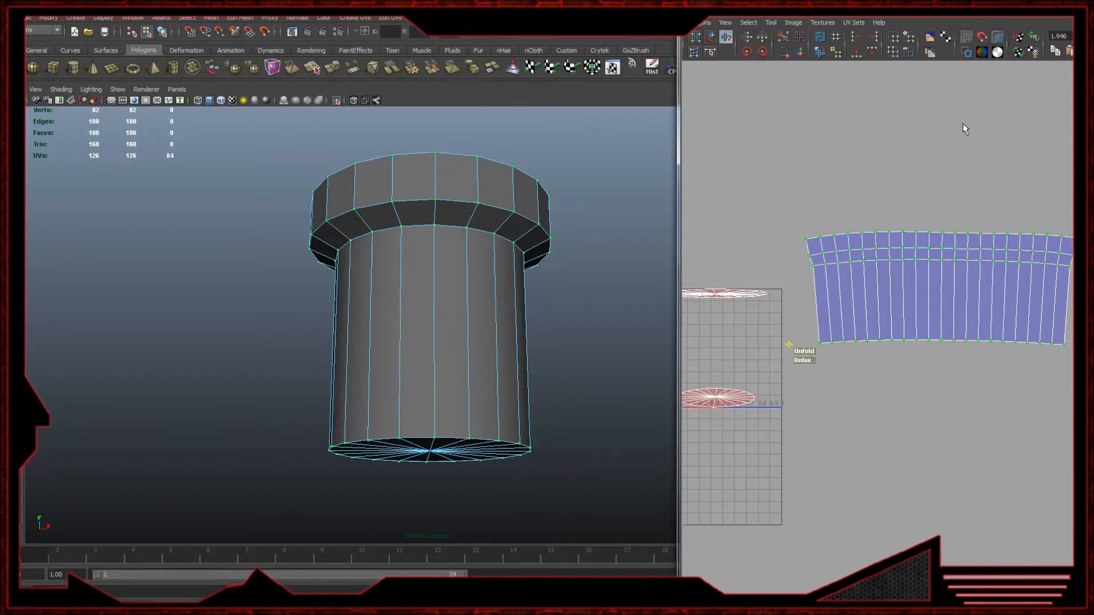
- Maximize the UV editor and align the side shell's bottom row of UVs into a straight horizontal line
{"action": "left_click", "coordinate": [1058, 15]}
{"action": "key", "text": "q"}
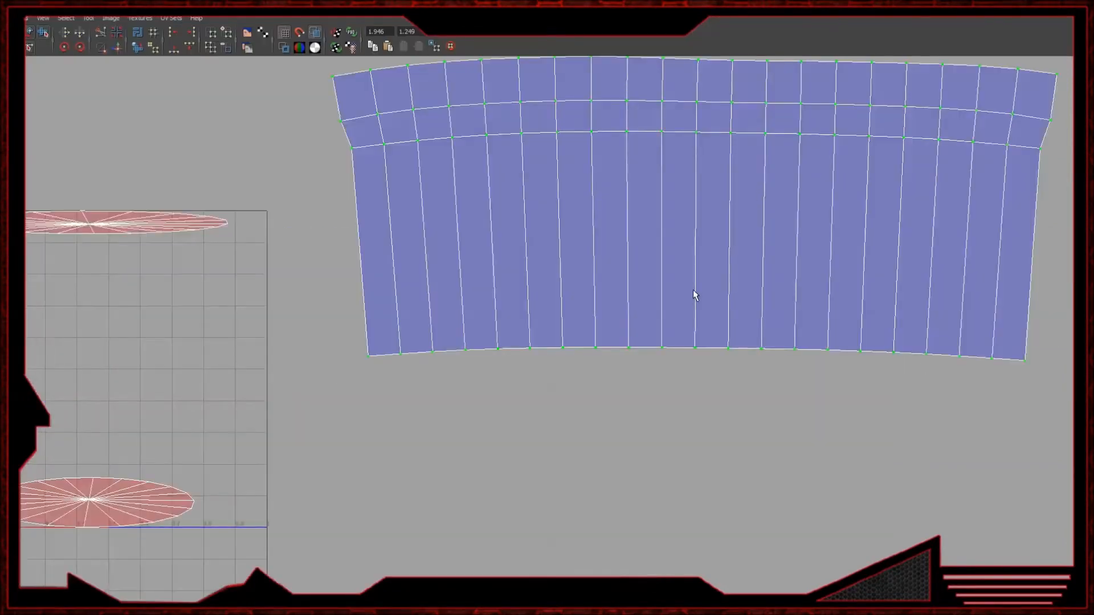
{"action": "right_click_drag", "start_coordinate": [693, 289], "coordinate": [432, 265], "text": "alt"}
{"action": "middle_click_drag", "start_coordinate": [545, 301], "coordinate": [382, 329], "text": "alt"}
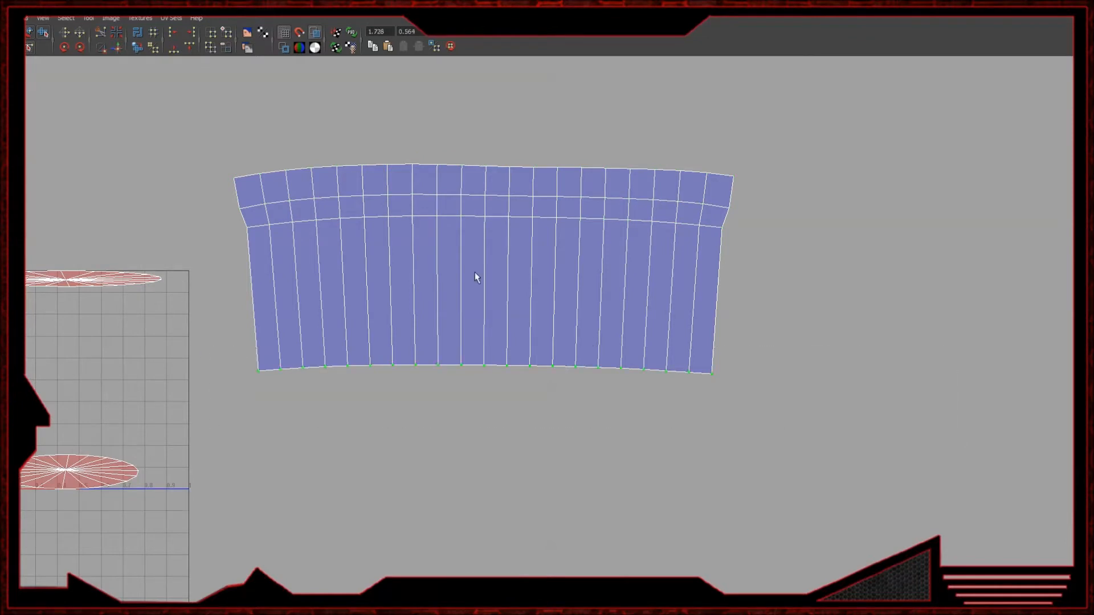
{"action": "left_click", "coordinate": [172, 48]}
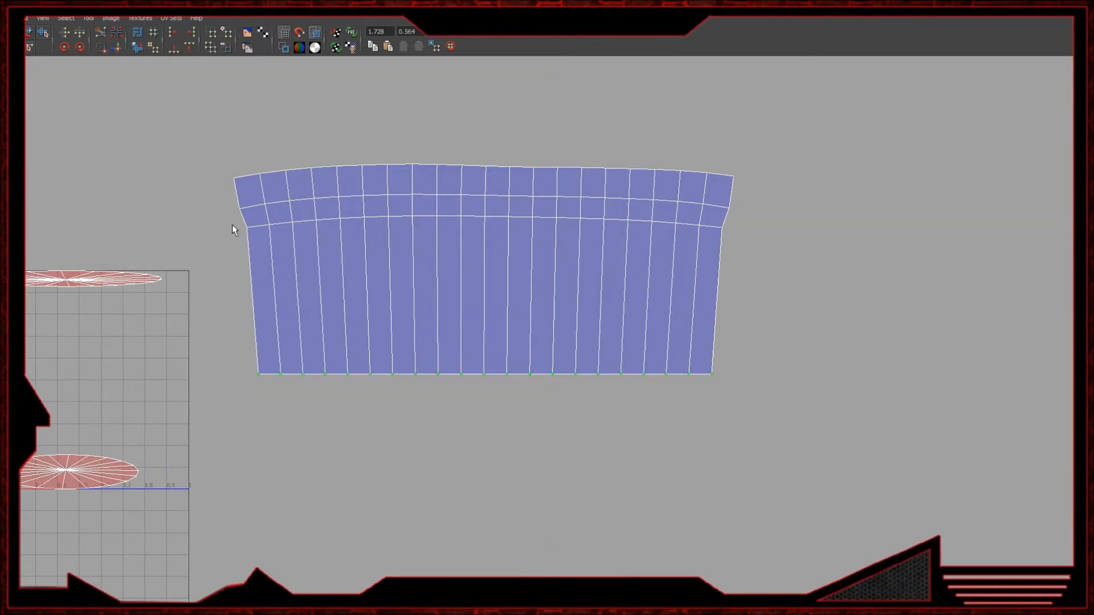
- Align each of the side shell's three upper UV rows into a straight horizontal line
{"action": "left_click_drag", "start_coordinate": [262, 221], "coordinate": [849, 276], "text": "shift"}
{"action": "left_click", "coordinate": [174, 50]}
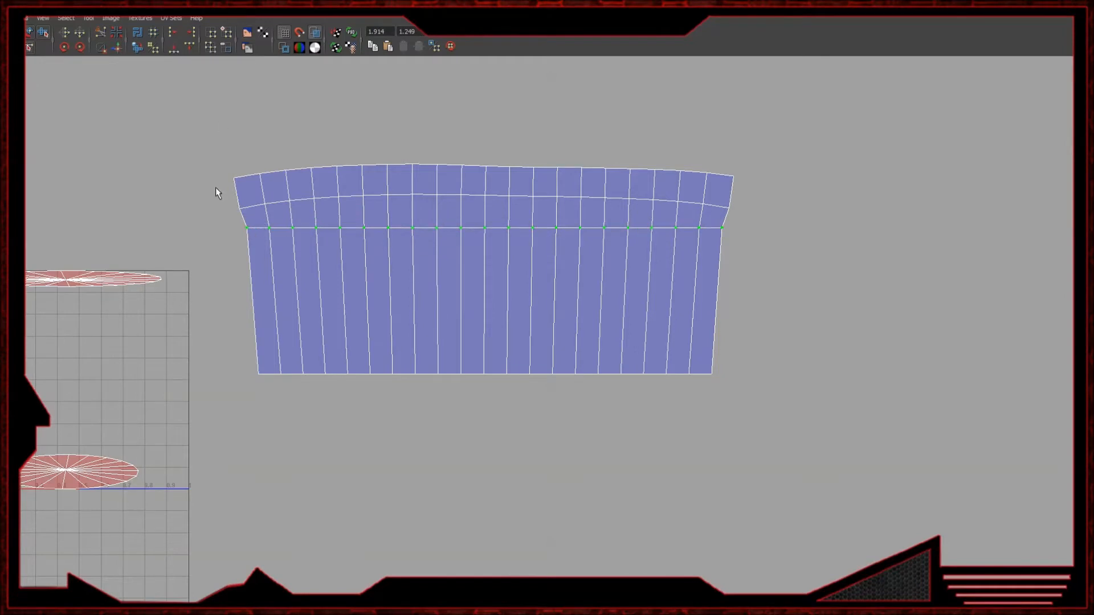
{"action": "left_click_drag", "start_coordinate": [712, 218], "coordinate": [751, 218]}
{"action": "key", "text": "g"}
{"action": "left_click_drag", "start_coordinate": [162, 142], "coordinate": [810, 186]}
{"action": "key", "text": "g"}
- Align each of the side shell's three leftmost UV columns into a straight vertical line
{"action": "left_click_drag", "start_coordinate": [195, 152], "coordinate": [268, 401]}
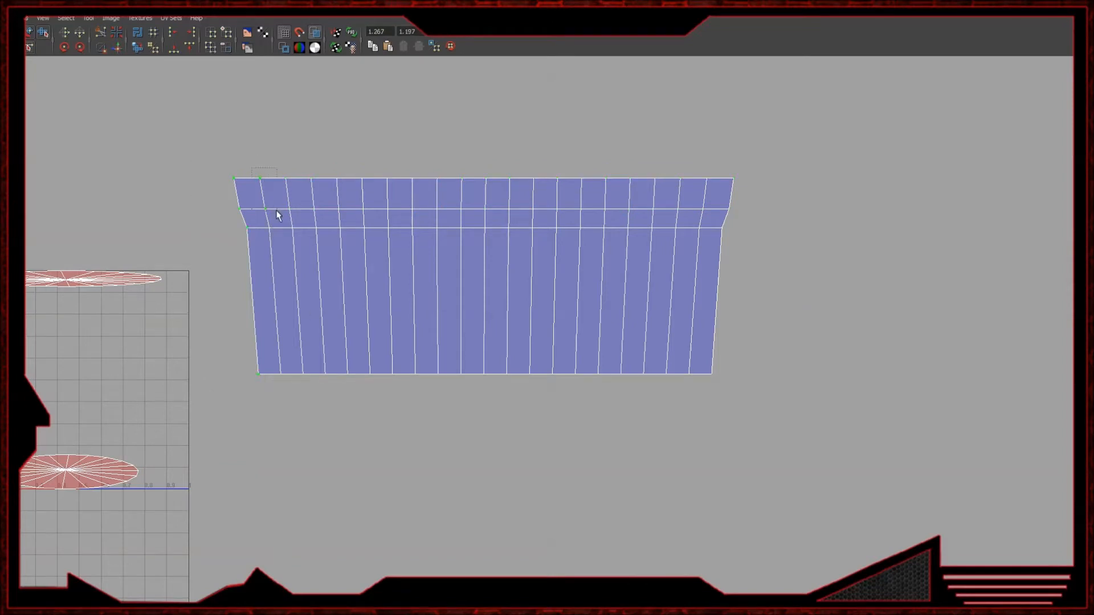
{"action": "left_click", "coordinate": [172, 34]}
{"action": "left_click_drag", "start_coordinate": [292, 367], "coordinate": [277, 395]}
{"action": "left_click", "coordinate": [173, 34]}
{"action": "left_click_drag", "start_coordinate": [314, 383], "coordinate": [313, 383]}
{"action": "key", "text": "g"}
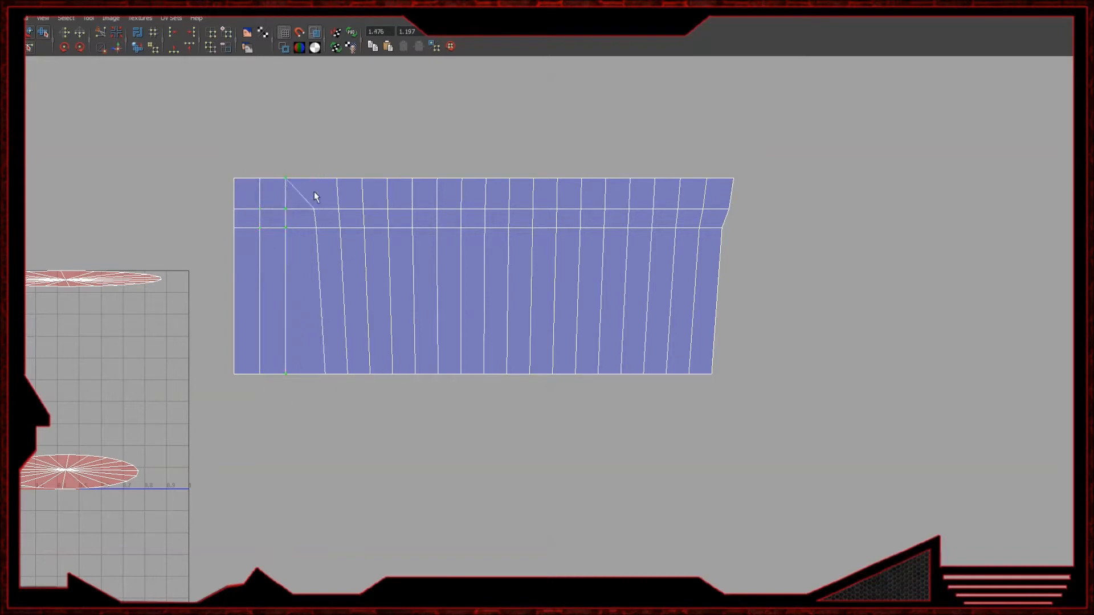
{"action": "key", "text": "ctrl+z"}
{"action": "left_click_drag", "start_coordinate": [330, 189], "coordinate": [301, 174], "text": "ctrl"}
{"action": "key", "text": "g"}
- Straighten the side shell's middle UV columns vertically, working one column at a time towards the right
{"action": "left_click_drag", "start_coordinate": [337, 391], "coordinate": [336, 391]}
{"action": "left_click_drag", "start_coordinate": [335, 402], "coordinate": [427, 378]}
{"action": "key", "text": "g"}
{"action": "key", "text": "g"}
{"action": "key", "text": "g"}
{"action": "key", "text": "g"}
{"action": "key", "text": "g"}
{"action": "left_click_drag", "start_coordinate": [431, 167], "coordinate": [446, 380]}
{"action": "key", "text": "g"}
{"action": "left_click_drag", "start_coordinate": [480, 171], "coordinate": [519, 423]}
{"action": "key", "text": "g"}
{"action": "key", "text": "g"}
{"action": "key", "text": "g"}
{"action": "key", "text": "g"}
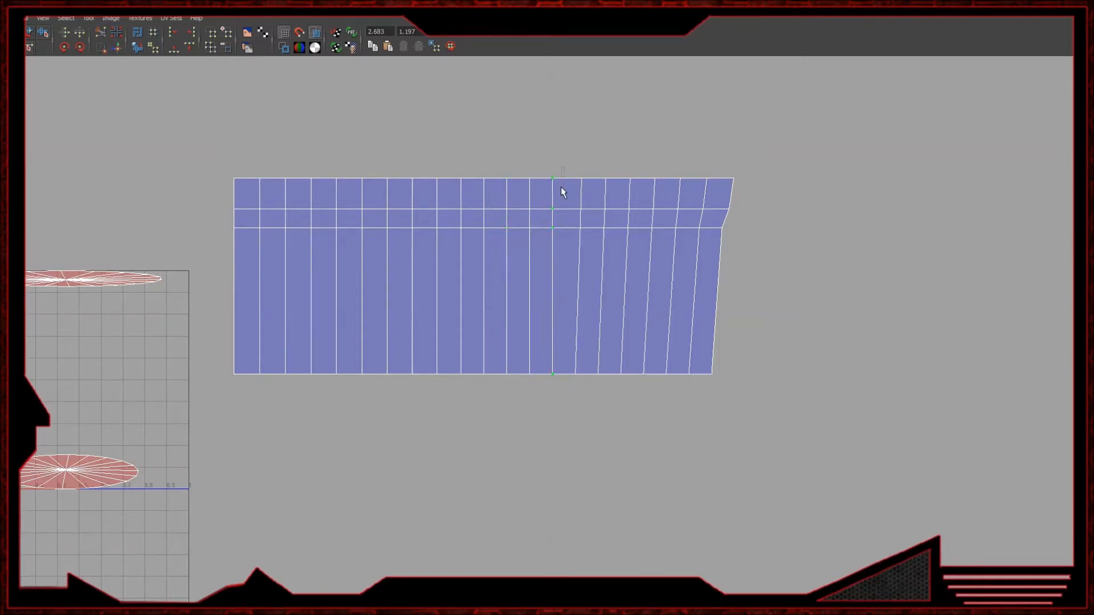
- Align the side shell's remaining right-hand UV columns vertically, including its outer edge, to make the shell rectangular
{"action": "left_click_drag", "start_coordinate": [594, 394], "coordinate": [593, 394]}
{"action": "key", "text": "g"}
{"action": "left_click_drag", "start_coordinate": [587, 166], "coordinate": [640, 411]}
{"action": "key", "text": "g"}
{"action": "key", "text": "g"}
{"action": "left_click_drag", "start_coordinate": [663, 402], "coordinate": [660, 397]}
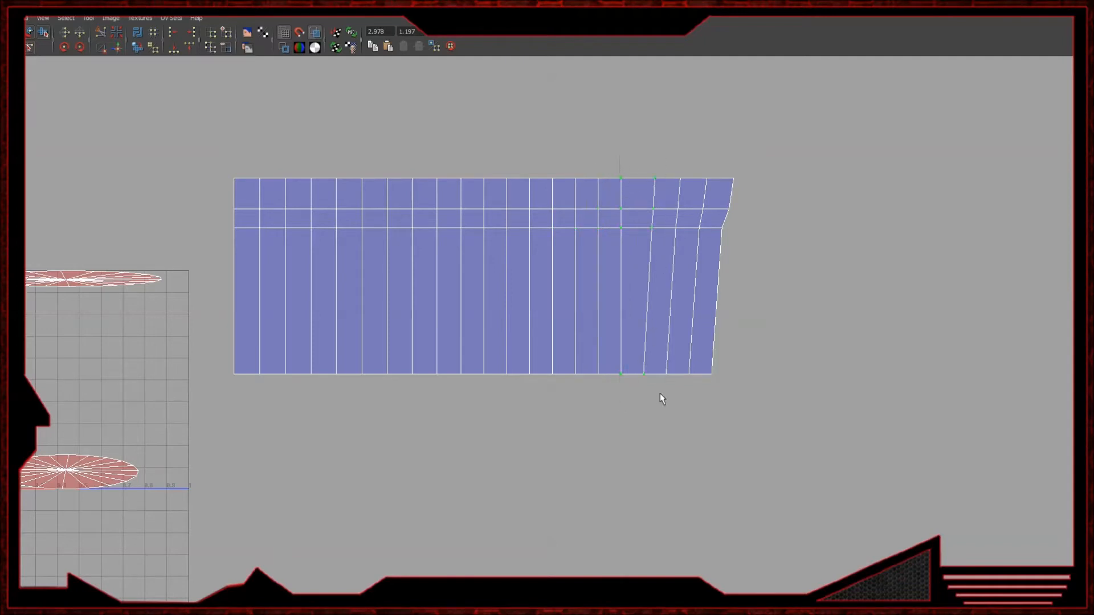
{"action": "key", "text": "g"}
{"action": "key", "text": "ctrl+z"}
{"action": "key", "text": "g"}
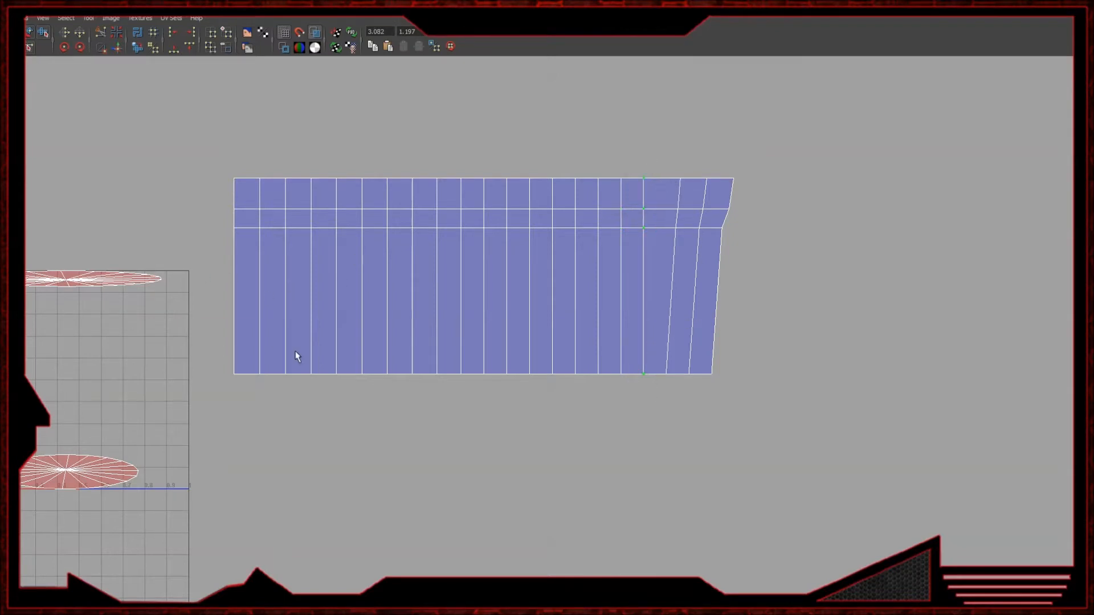
{"action": "middle_click_drag", "start_coordinate": [207, 324], "coordinate": [487, 265], "text": "alt"}
{"action": "middle_click_drag", "start_coordinate": [572, 267], "coordinate": [242, 366], "text": "alt"}
{"action": "left_click_drag", "start_coordinate": [720, 379], "coordinate": [723, 380]}
{"action": "key", "text": "g"}
{"action": "left_click_drag", "start_coordinate": [717, 143], "coordinate": [746, 394]}
{"action": "key", "text": "g"}
{"action": "key", "text": "g"}
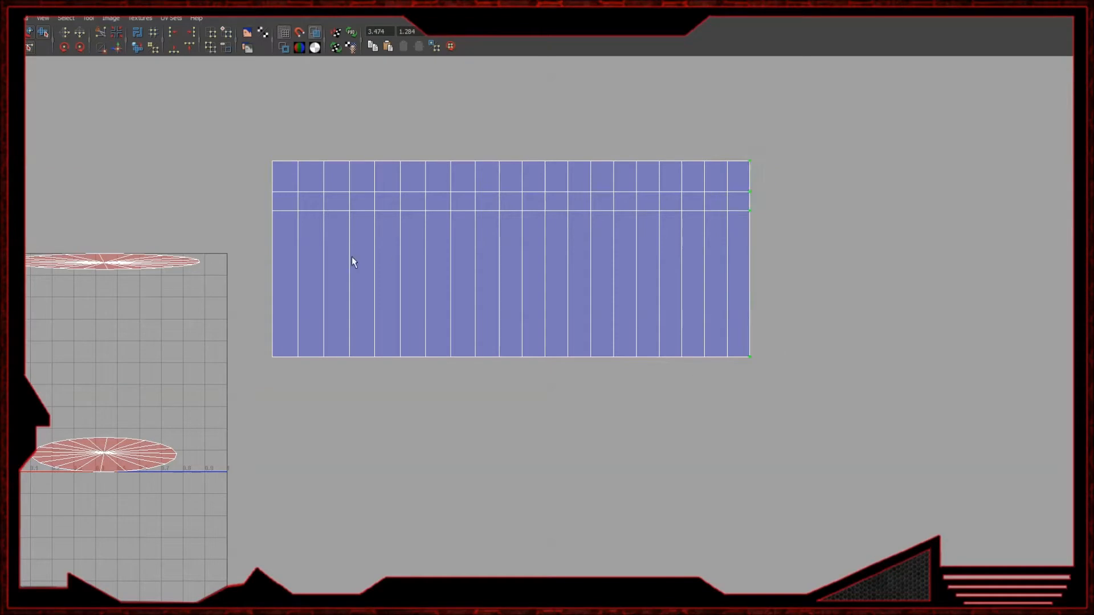
- Select all UVs of the straightened side shell, nudge it slightly and restore the UV editor's window size
{"action": "left_click_drag", "start_coordinate": [286, 131], "coordinate": [760, 362]}
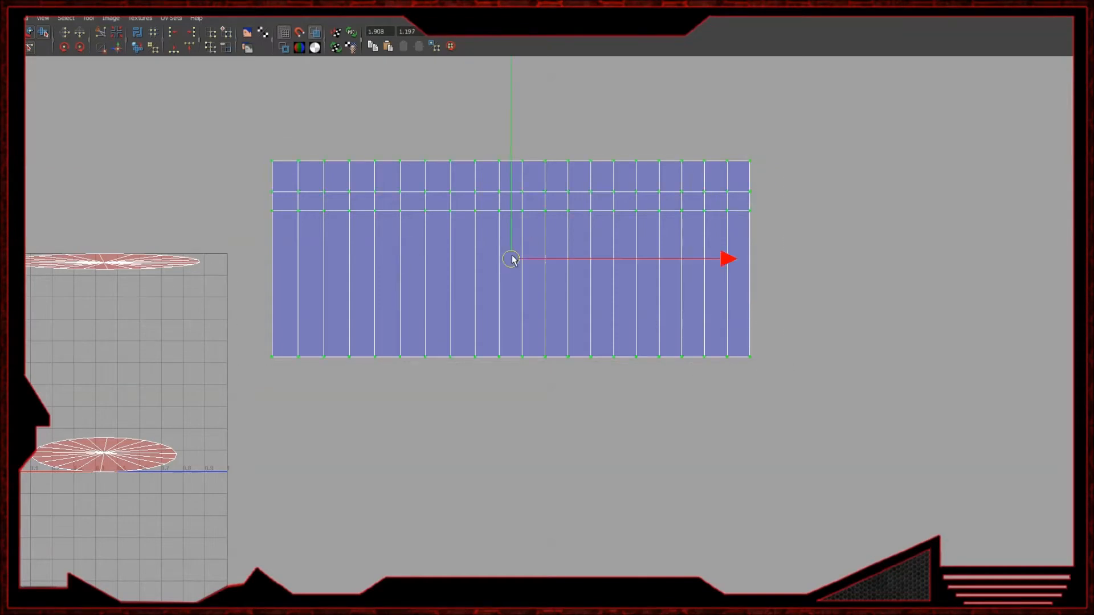
{"action": "left_click_drag", "start_coordinate": [513, 259], "coordinate": [517, 248]}
{"action": "double_click", "coordinate": [513, 7]}
- Select only the cylinder's top and bottom cap faces and reproject their UVs as two separate round shells
{"action": "key", "text": "F8"}
{"action": "left_click", "coordinate": [411, 227]}
{"action": "mouse_move", "coordinate": [450, 246]}
{"action": "left_mouse_down", "text": "alt"}
{"action": "mouse_move", "coordinate": [419, 236]}
{"action": "mouse_move", "coordinate": [451, 237]}
{"action": "mouse_move", "coordinate": [431, 242]}
{"action": "left_mouse_up", "text": "alt"}
{"action": "left_click", "coordinate": [418, 236]}
{"action": "right_click_drag", "start_coordinate": [431, 242], "coordinate": [426, 282]}
{"action": "right_click_drag", "start_coordinate": [425, 273], "coordinate": [286, 227], "text": "alt"}
{"action": "left_click_drag", "start_coordinate": [286, 227], "coordinate": [300, 203], "text": "alt"}
{"action": "left_click_drag", "start_coordinate": [245, 268], "coordinate": [501, 468]}
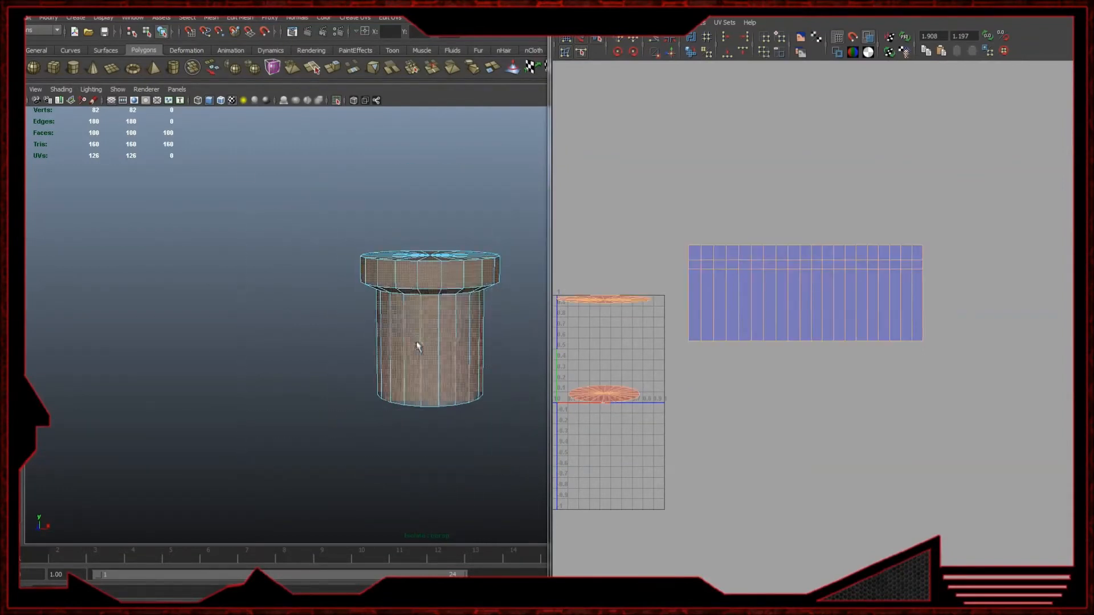
{"action": "left_click_drag", "start_coordinate": [329, 258], "coordinate": [515, 339], "text": "ctrl"}
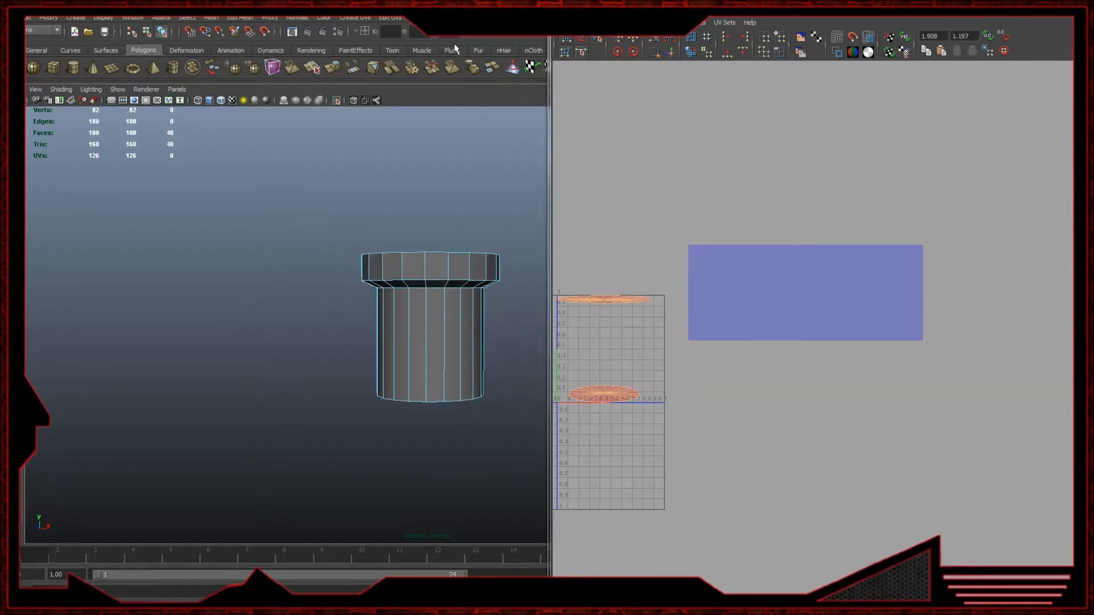
{"action": "left_click_drag", "start_coordinate": [443, 148], "coordinate": [491, 140], "text": "alt"}
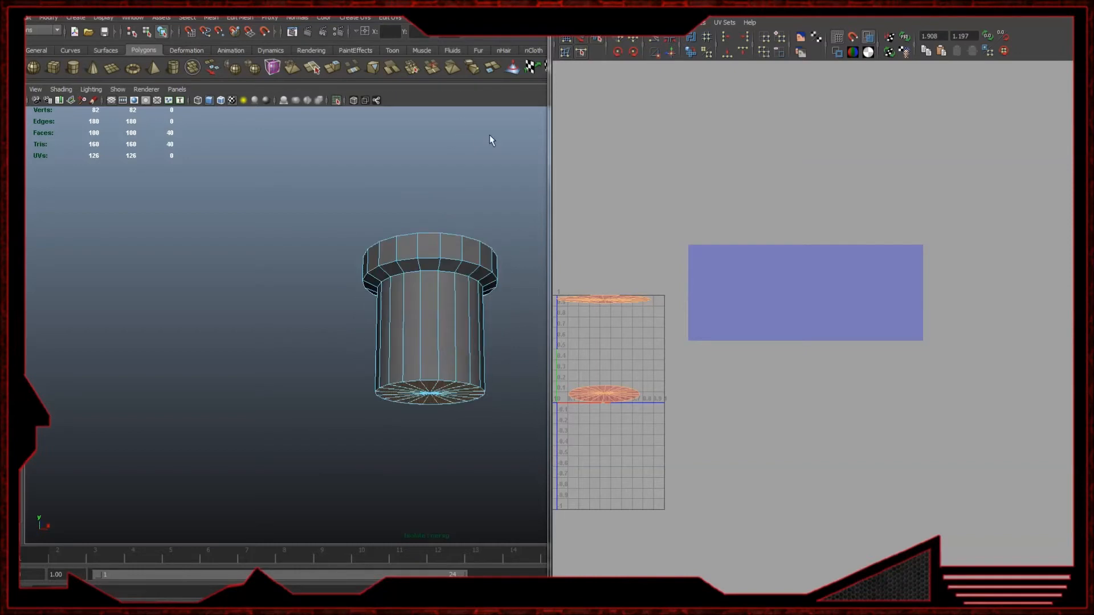
{"action": "left_click_drag", "start_coordinate": [548, 178], "coordinate": [687, 171]}
{"action": "left_click", "coordinate": [612, 67]}
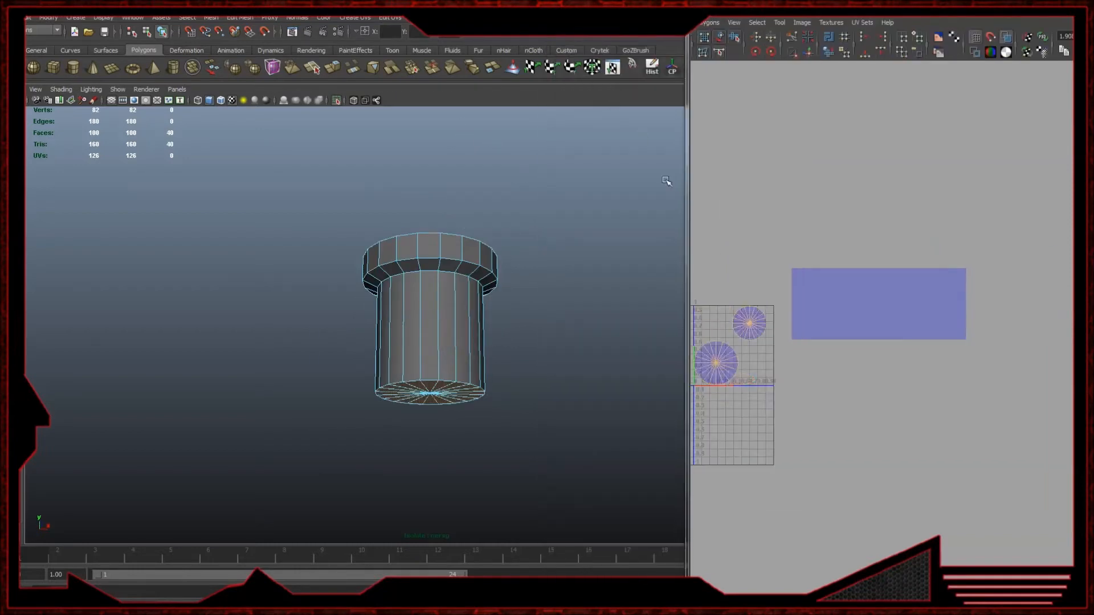
- Scale the smaller cap's UV shell up to the other cap's size and move it above that shell
{"action": "key", "text": "space"}
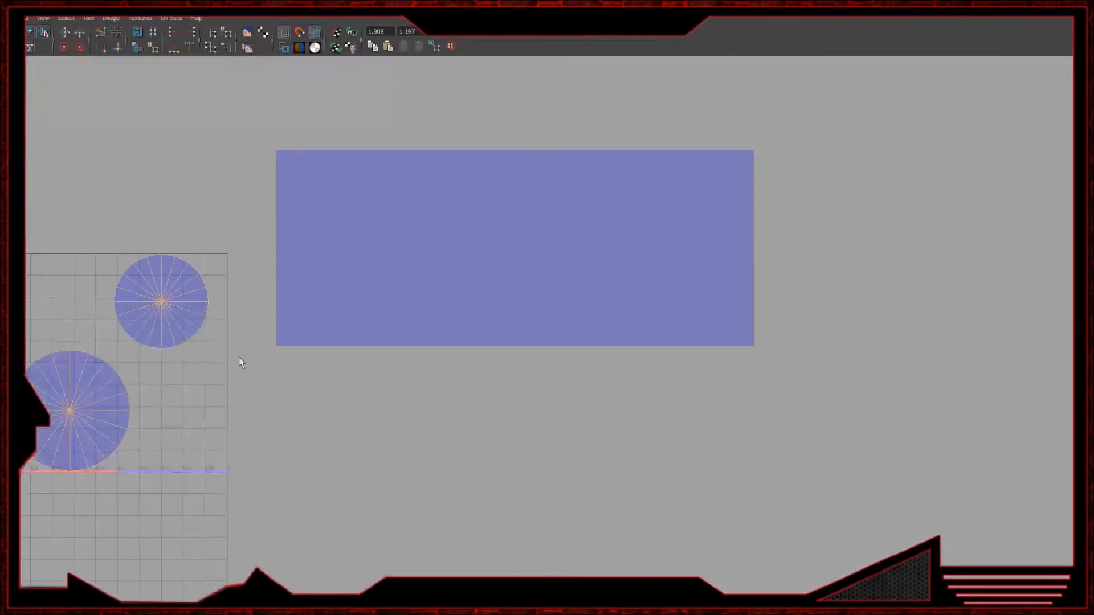
{"action": "middle_click_drag", "start_coordinate": [191, 342], "coordinate": [476, 323], "text": "alt"}
{"action": "left_click", "coordinate": [389, 223]}
{"action": "right_click_drag", "start_coordinate": [432, 282], "coordinate": [445, 281]}
{"action": "left_click", "coordinate": [443, 283]}
{"action": "left_click_drag", "start_coordinate": [454, 281], "coordinate": [408, 409]}
{"action": "key", "text": "r"}
{"action": "key", "text": "w"}
{"action": "middle_click_drag", "start_coordinate": [366, 347], "coordinate": [383, 184]}
{"action": "left_click_drag", "start_coordinate": [456, 7], "coordinate": [1093, 210]}
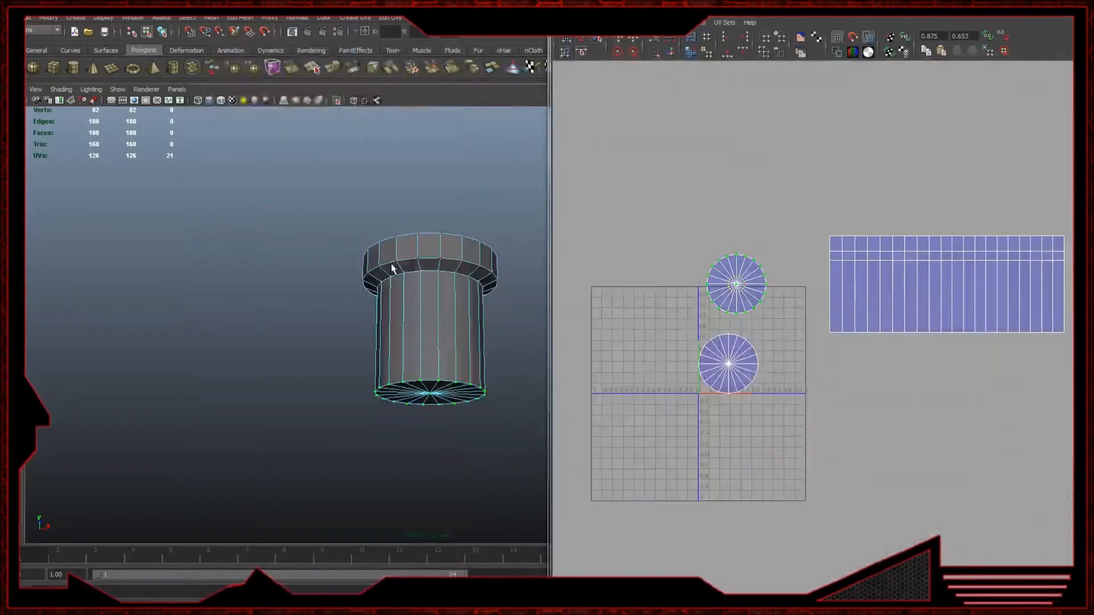
- Assign the existing lambert2 checker material to the whole cylinder
{"action": "right_click_drag", "start_coordinate": [462, 270], "coordinate": [571, 162]}
{"action": "left_click", "coordinate": [411, 262]}
{"action": "right_click", "coordinate": [412, 263]}
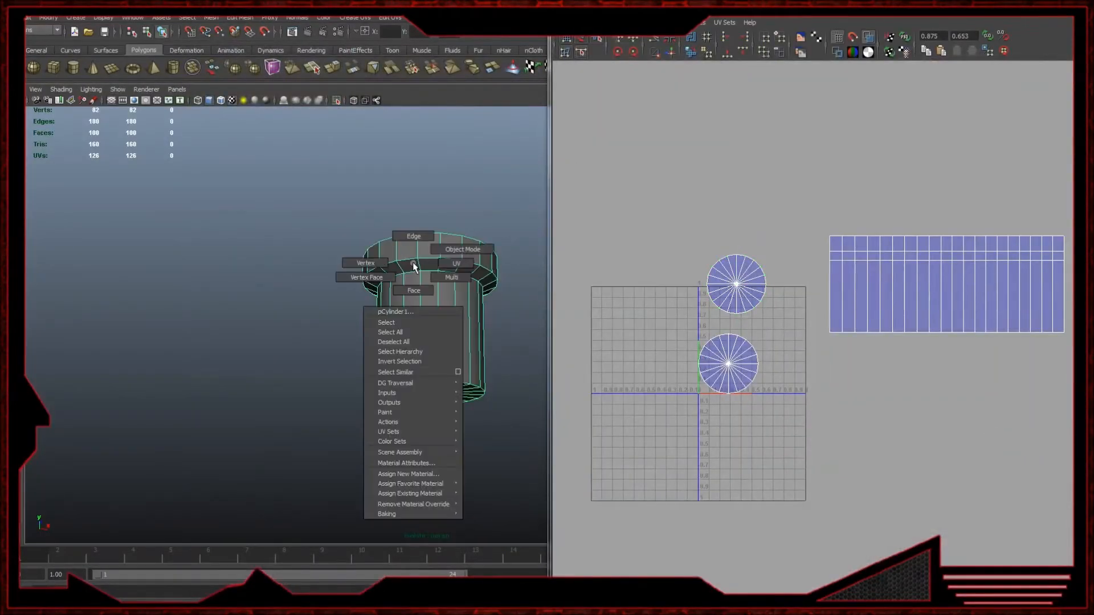
{"action": "mouse_move", "coordinate": [411, 492]}
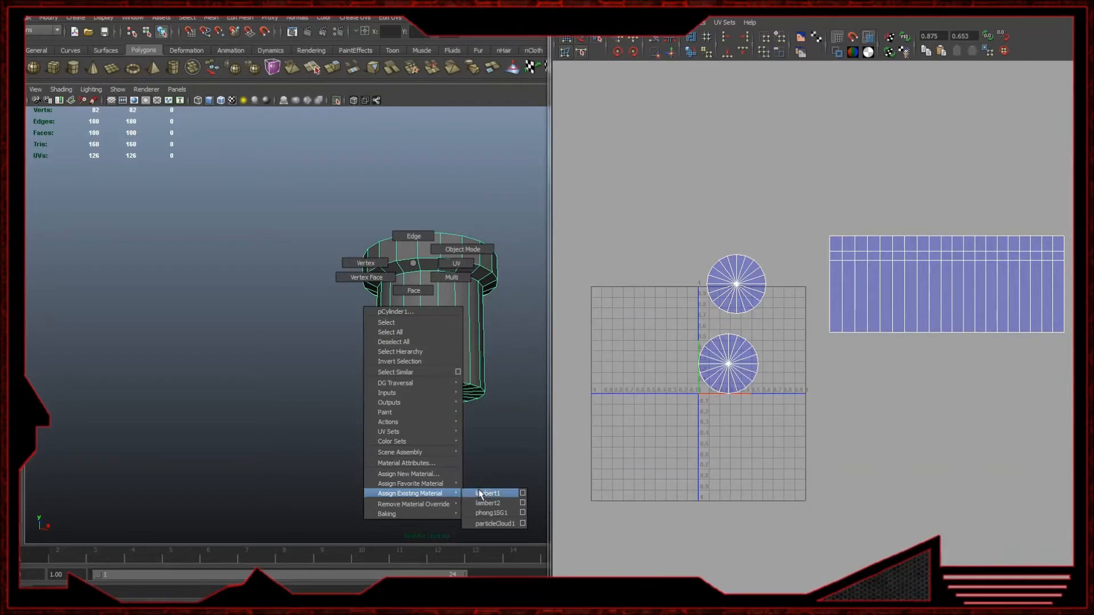
{"action": "left_click", "coordinate": [487, 504]}
{"action": "left_click", "coordinate": [304, 388]}
{"action": "left_click_drag", "start_coordinate": [304, 389], "coordinate": [438, 324], "text": "alt"}
{"action": "left_click", "coordinate": [438, 325]}
- Scale both cap UV shells up together and move them up beside the side shell
{"action": "right_click_drag", "start_coordinate": [738, 298], "coordinate": [784, 297]}
{"action": "left_click_drag", "start_coordinate": [643, 207], "coordinate": [661, 254]}
{"action": "left_click_drag", "start_coordinate": [780, 420], "coordinate": [780, 419]}
{"action": "key", "text": "r"}
{"action": "left_click_drag", "start_coordinate": [736, 326], "coordinate": [831, 342]}
{"action": "mouse_move", "coordinate": [523, 330]}
{"action": "left_mouse_down", "text": "alt"}
{"action": "mouse_move", "coordinate": [501, 341]}
{"action": "mouse_move", "coordinate": [501, 324]}
{"action": "left_mouse_up", "text": "alt"}
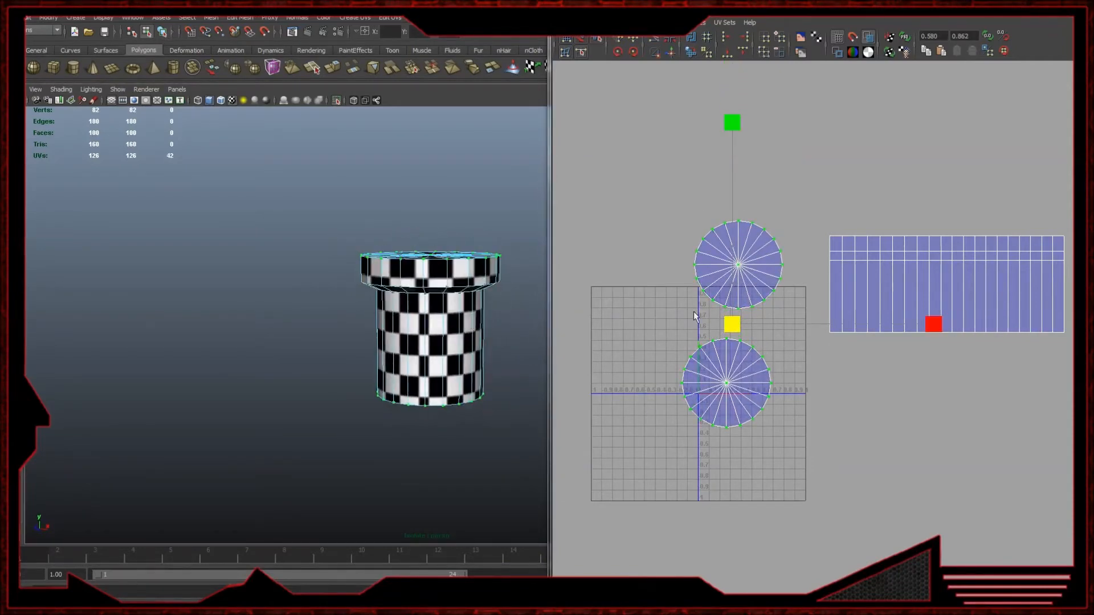
{"action": "key", "text": "w"}
{"action": "left_click_drag", "start_coordinate": [731, 324], "coordinate": [768, 257]}
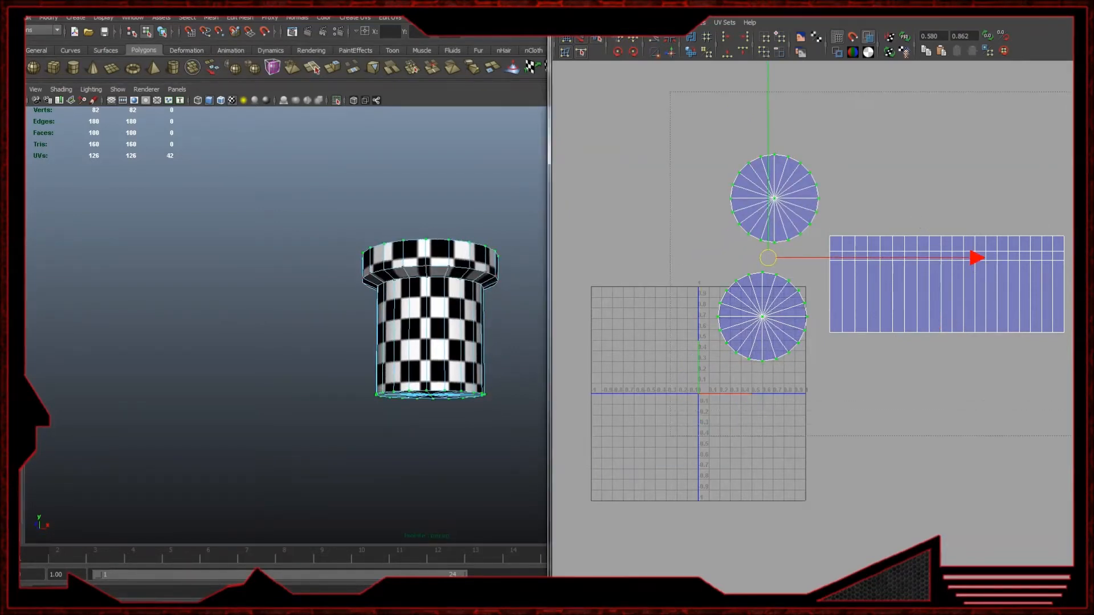
- Select all three UV shells and scale them down together to fit within the 0-1 UV tile
{"action": "left_click", "coordinate": [915, 286], "text": "shift"}
{"action": "key", "text": "r"}
{"action": "left_click_drag", "start_coordinate": [894, 258], "coordinate": [703, 345]}
{"action": "key", "text": "ctrl+z"}
{"action": "key", "text": "r"}
{"action": "key", "text": "f"}
{"action": "key", "text": "space"}
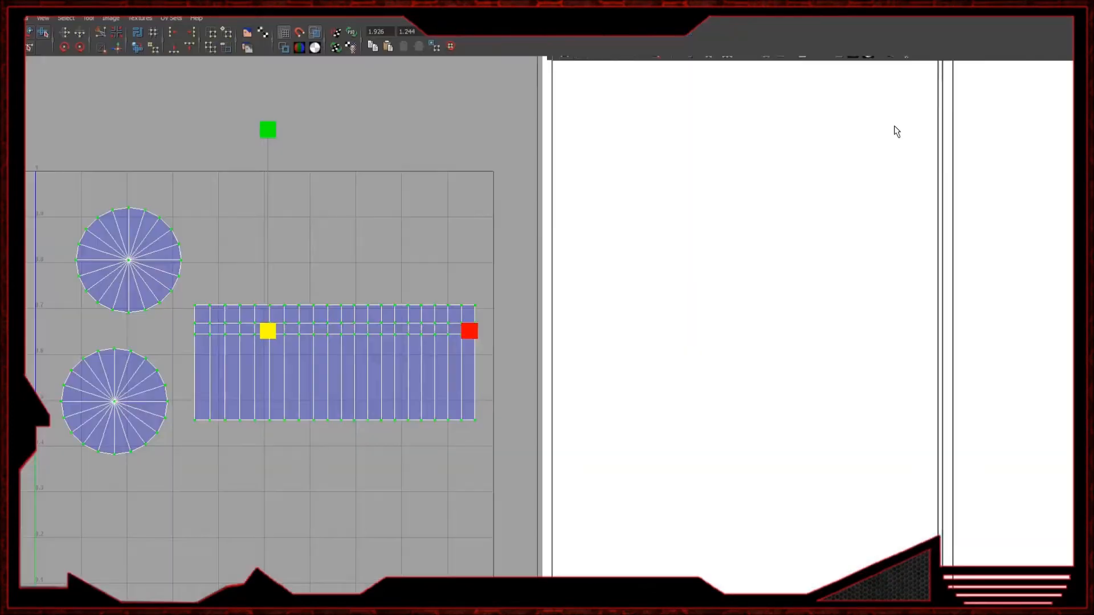
- Stack the two cap shells along the UV tile's left edge and place the side shell beside them near the top
{"action": "key", "text": "f"}
{"action": "left_click_drag", "start_coordinate": [293, 183], "coordinate": [446, 317]}
{"action": "key", "text": "w"}
{"action": "left_click_drag", "start_coordinate": [392, 257], "coordinate": [354, 226]}
{"action": "left_click_drag", "start_coordinate": [430, 490], "coordinate": [437, 483]}
{"action": "left_click_drag", "start_coordinate": [370, 416], "coordinate": [352, 364]}
{"action": "left_click_drag", "start_coordinate": [431, 291], "coordinate": [808, 462]}
{"action": "left_click_drag", "start_coordinate": [624, 373], "coordinate": [611, 271]}
{"action": "scroll", "coordinate": [610, 269], "scroll_direction": "down", "scroll_amount": 4}
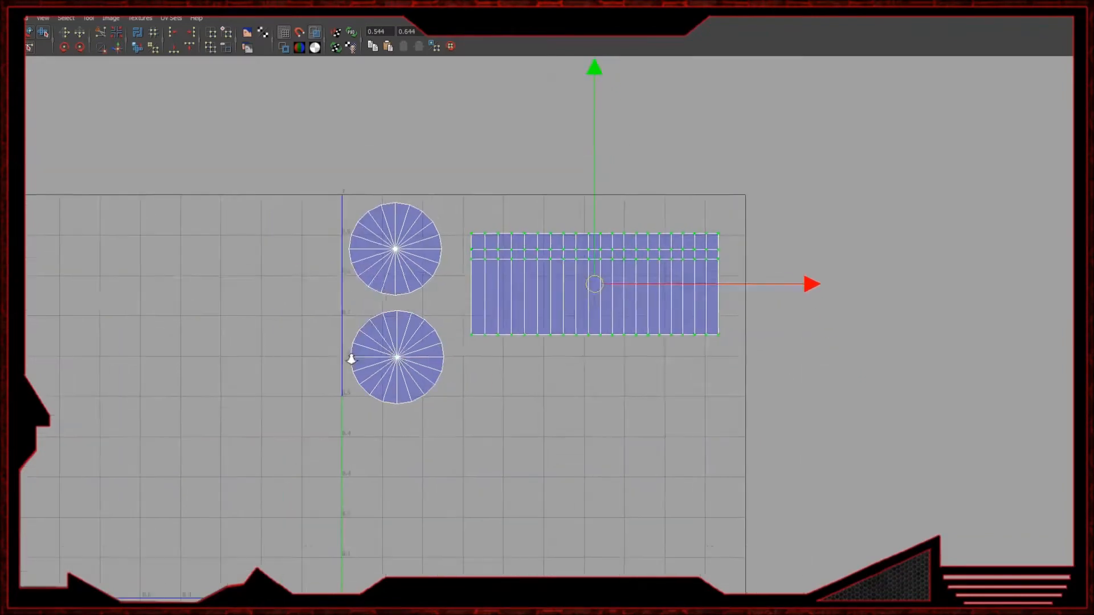
{"action": "right_click", "coordinate": [546, 306]}
{"action": "key", "text": "super+Down"}
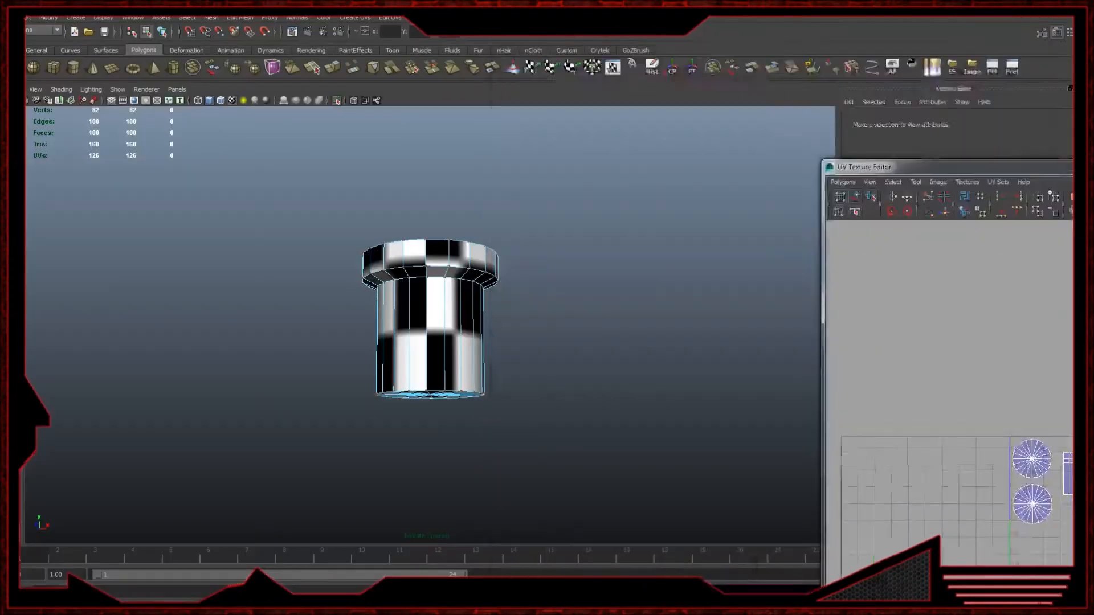
{"action": "key", "text": "super+Right"}
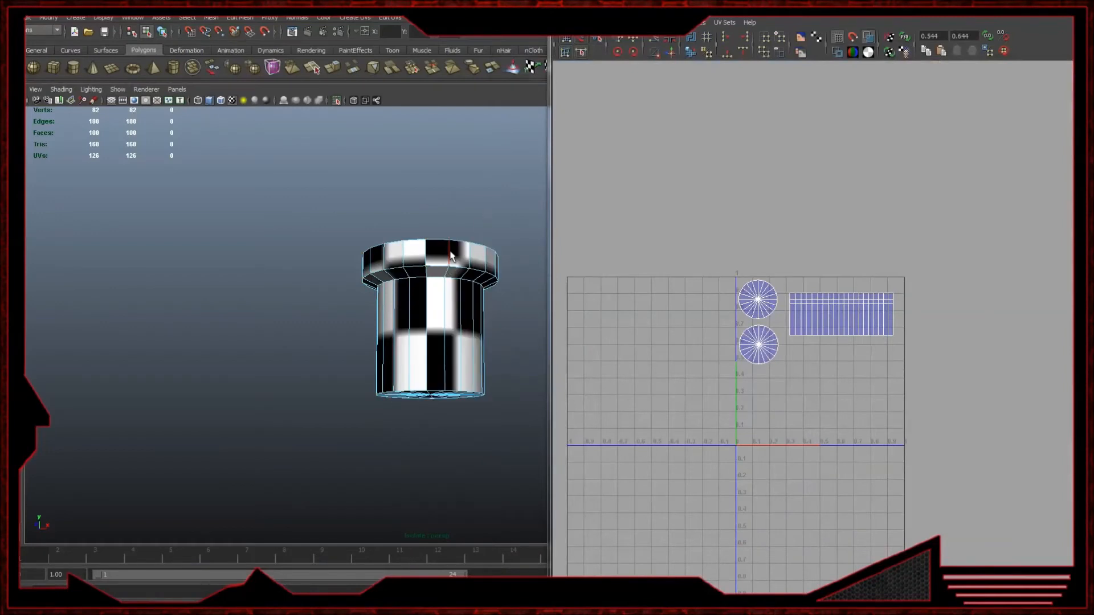
- Examine the checker pattern on the cylinder's top, side and underside
{"action": "left_click", "coordinate": [511, 203]}
{"action": "left_click_drag", "start_coordinate": [511, 204], "coordinate": [471, 268], "text": "alt"}
{"action": "left_click", "coordinate": [472, 268]}
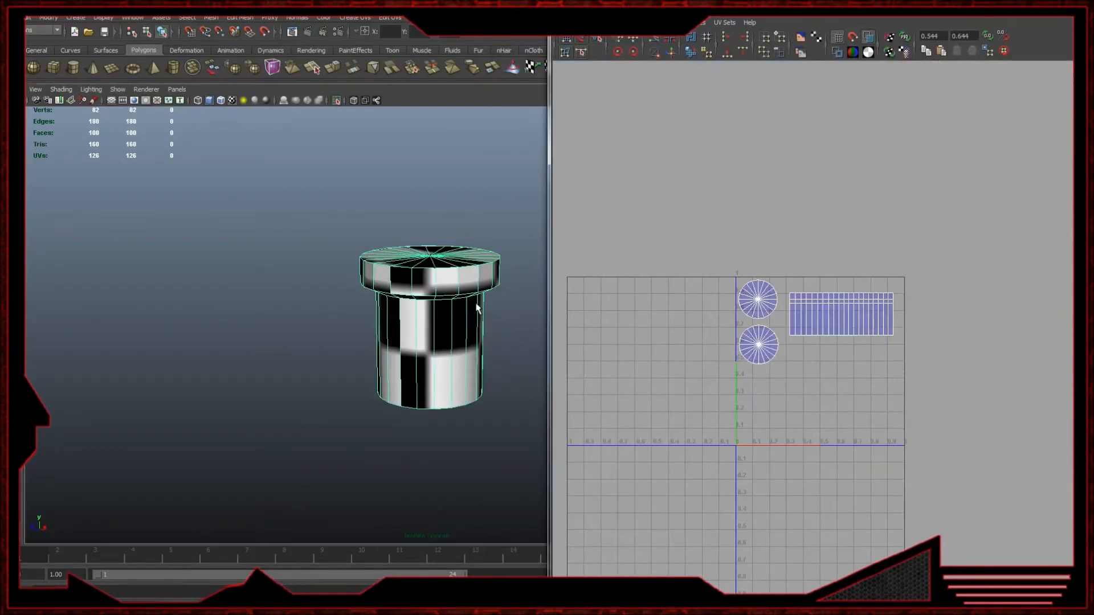
{"action": "left_click_drag", "start_coordinate": [479, 307], "coordinate": [404, 341], "text": "alt"}
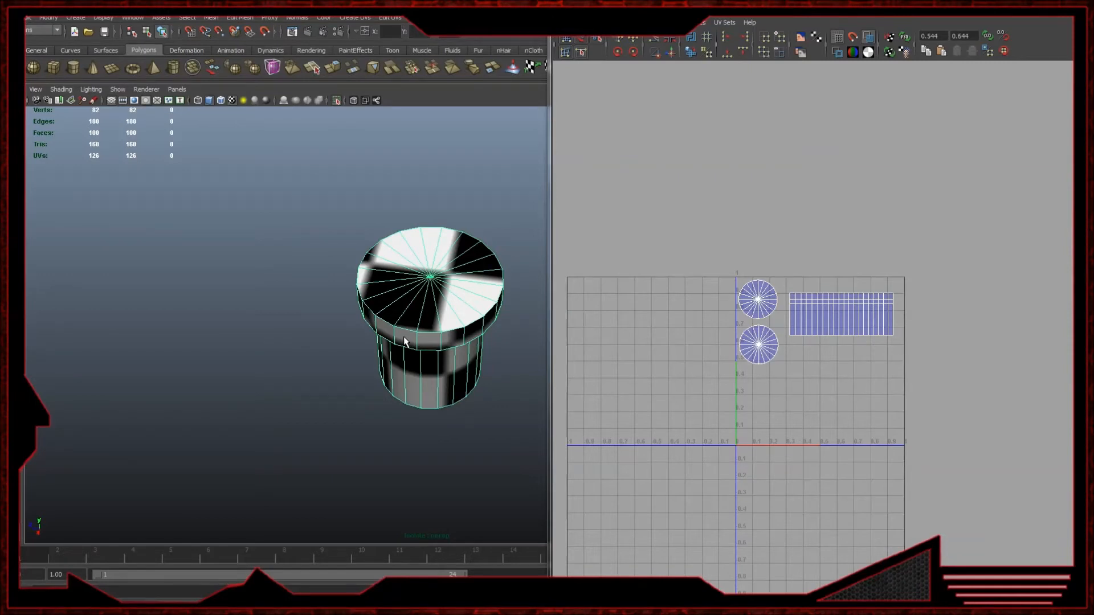
{"action": "left_click", "coordinate": [219, 242]}
{"action": "left_click", "coordinate": [368, 306]}
{"action": "left_click_drag", "start_coordinate": [511, 303], "coordinate": [520, 231], "text": "alt"}
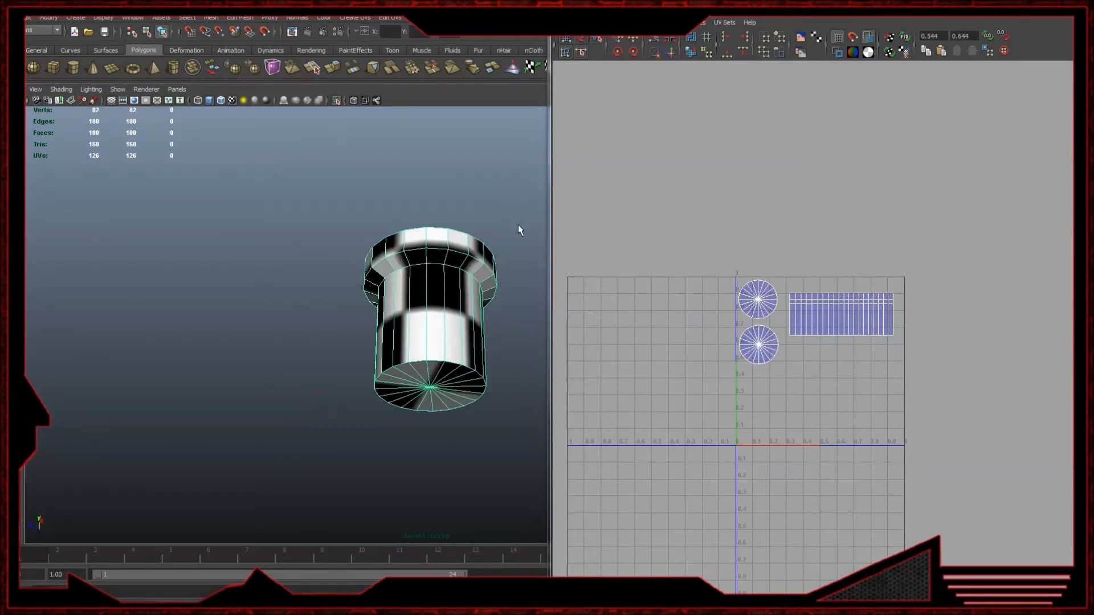
- Close the UV editor and delete the cylinder from the scene
{"action": "left_click", "coordinate": [1076, 8]}
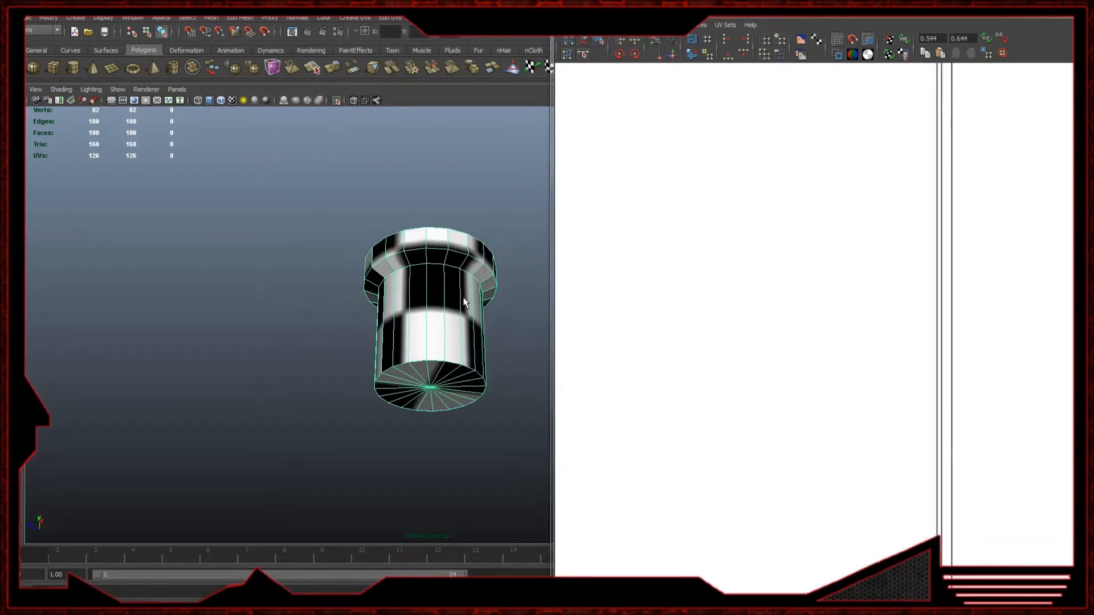
{"action": "left_click_drag", "start_coordinate": [281, 237], "coordinate": [537, 325]}
{"action": "key", "text": "Delete"}
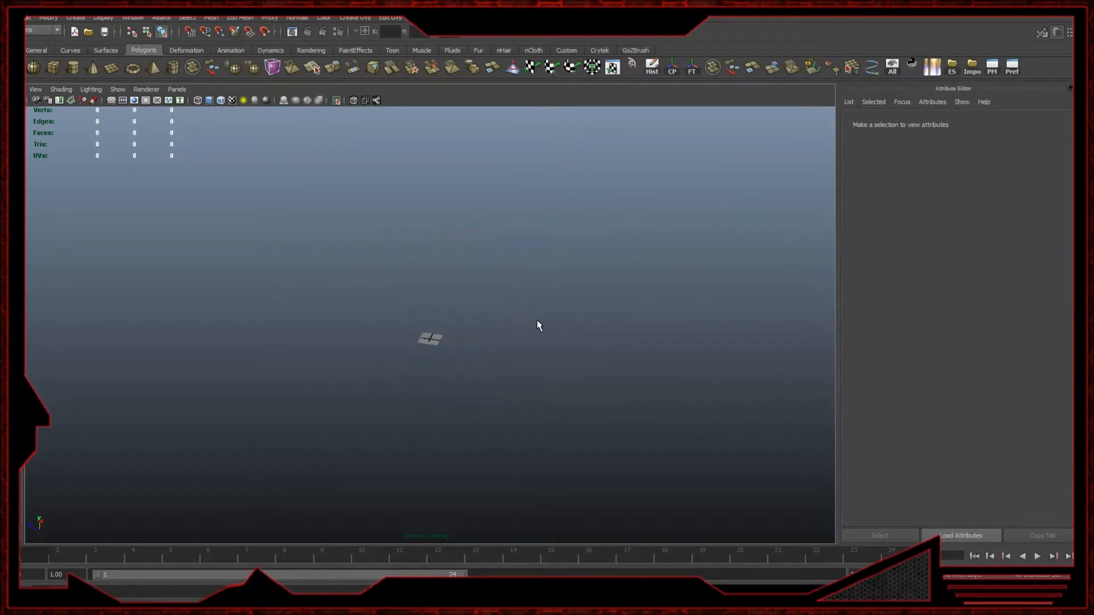
- Create a polygon cube and turn off Isolate Select to show it in the viewport
{"action": "left_click", "coordinate": [54, 68]}
{"action": "key", "text": "f"}
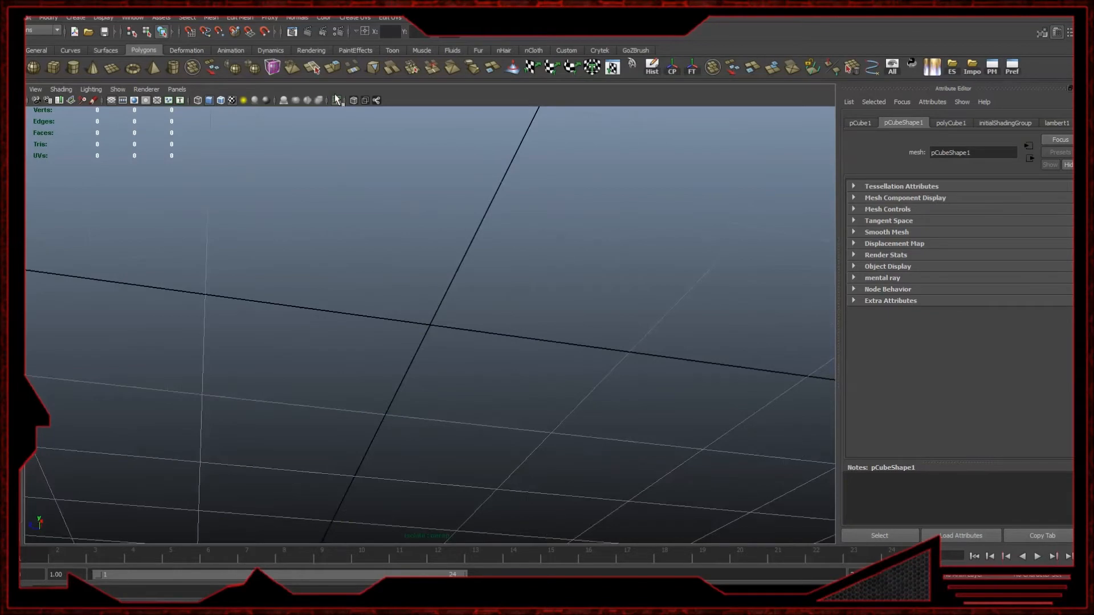
{"action": "left_click", "coordinate": [337, 100]}
{"action": "left_click_drag", "start_coordinate": [485, 291], "coordinate": [586, 346], "text": "alt"}
- Apply automatic UV mapping to the cube and clear the selection
{"action": "left_click", "coordinate": [325, 206]}
{"action": "left_click", "coordinate": [337, 225]}
{"action": "left_click", "coordinate": [592, 67]}
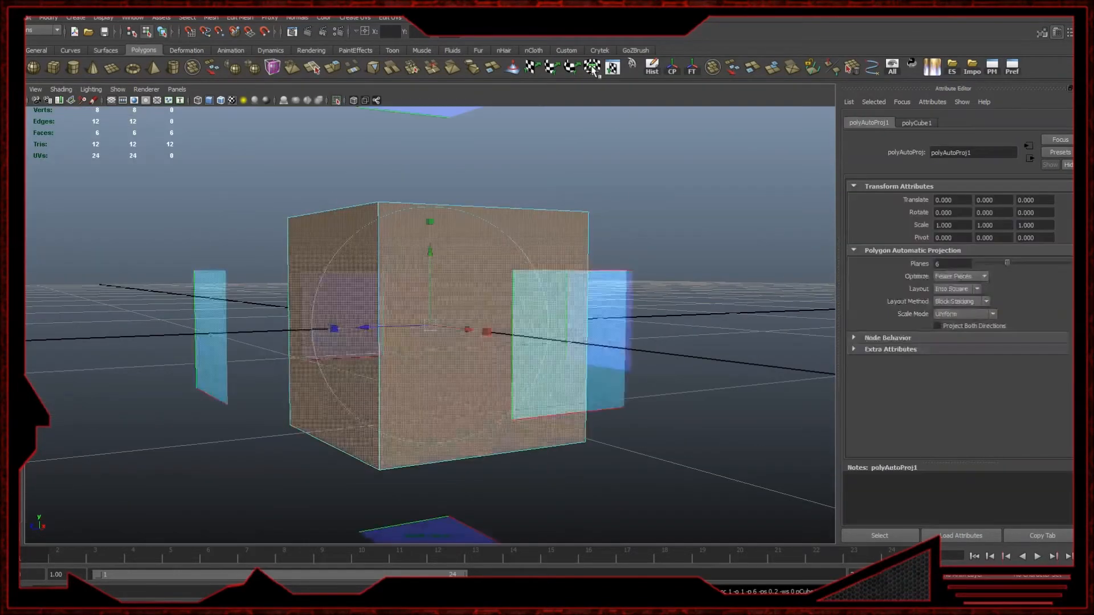
{"action": "left_click", "coordinate": [507, 206]}
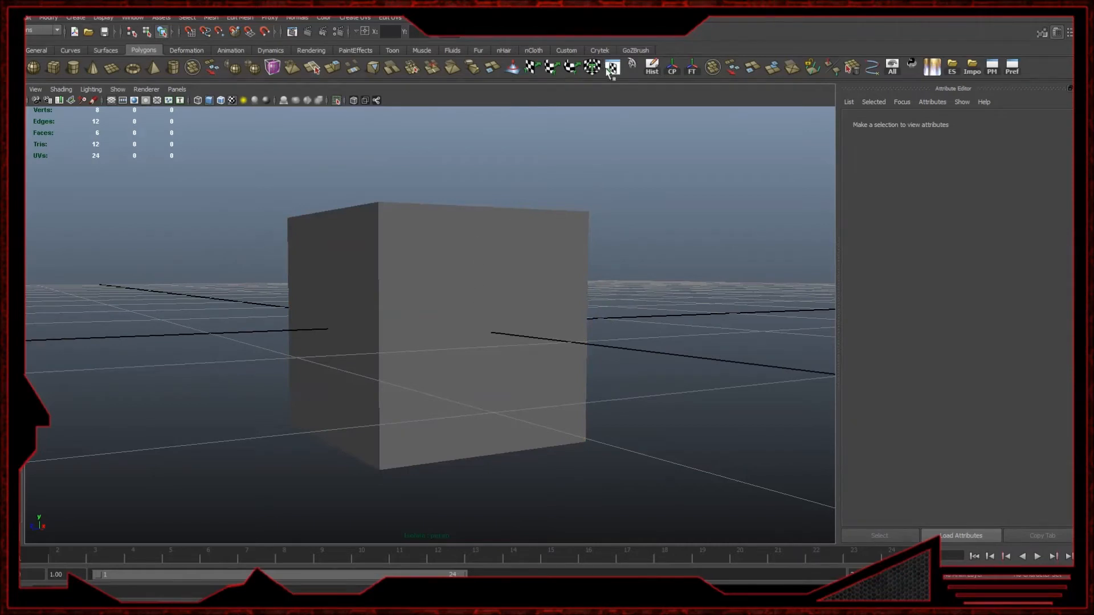
- Reselect the cube and open the UV Texture Editor to show its UV layout
{"action": "left_click", "coordinate": [412, 245]}
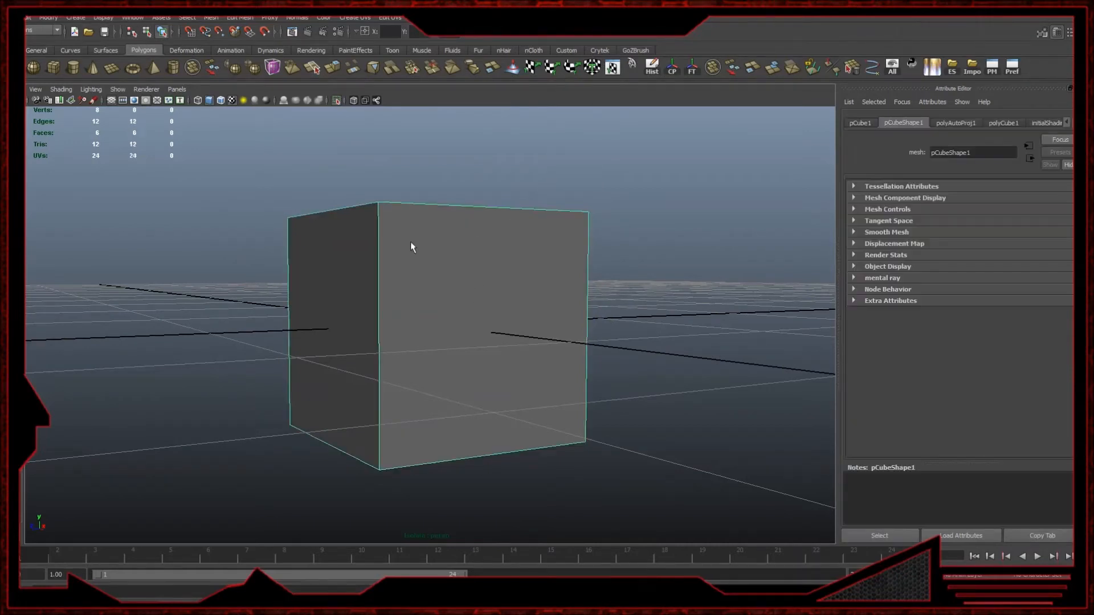
{"action": "left_click", "coordinate": [79, 19]}
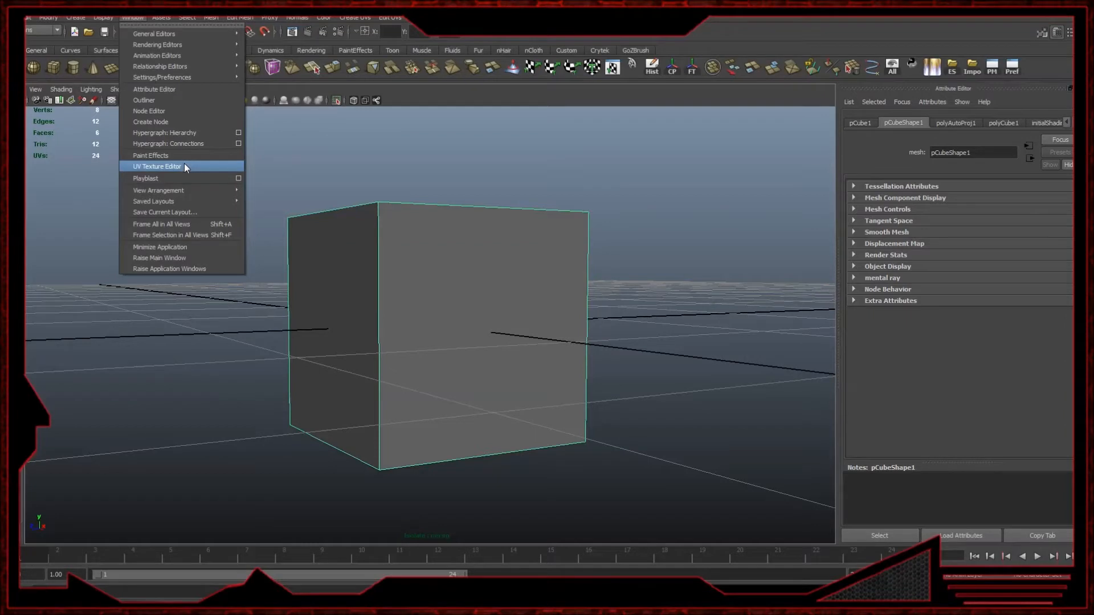
{"action": "mouse_move", "coordinate": [352, 19]}
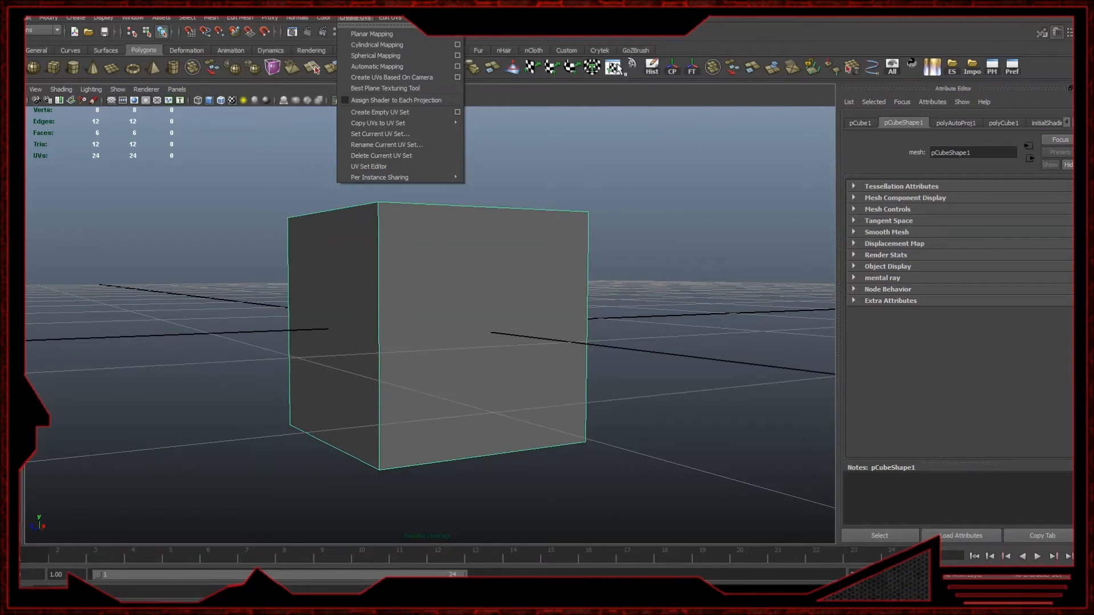
{"action": "left_click", "coordinate": [618, 69]}
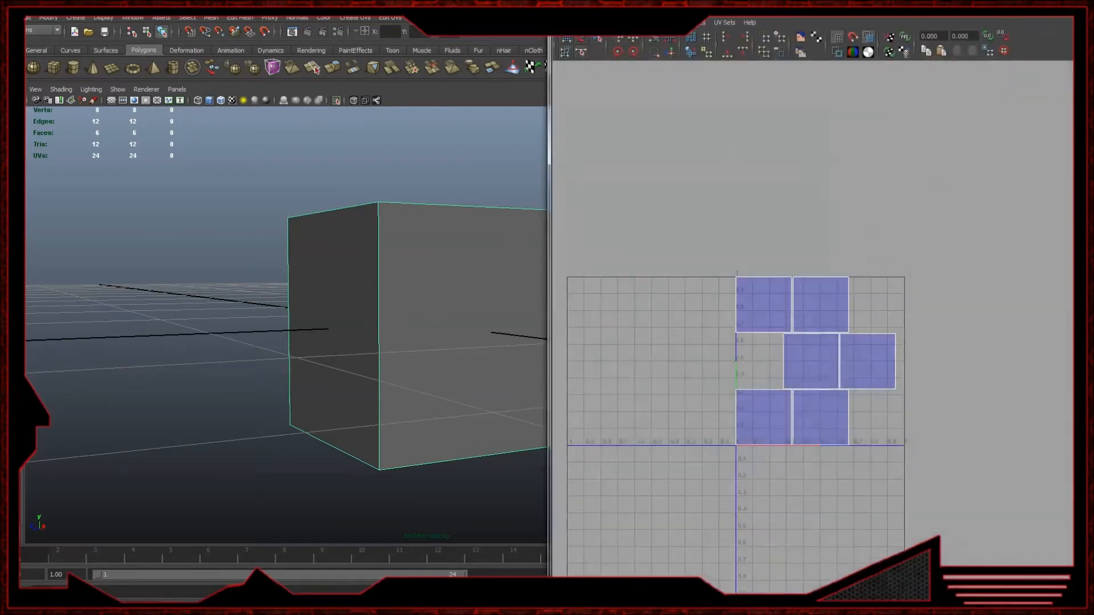
- Select all of the cube's UVs in the UV Texture Editor and open the UV Snapshot options
{"action": "right_click_drag", "start_coordinate": [788, 296], "coordinate": [836, 294]}
{"action": "right_click_drag", "start_coordinate": [663, 270], "coordinate": [884, 225], "text": "alt"}
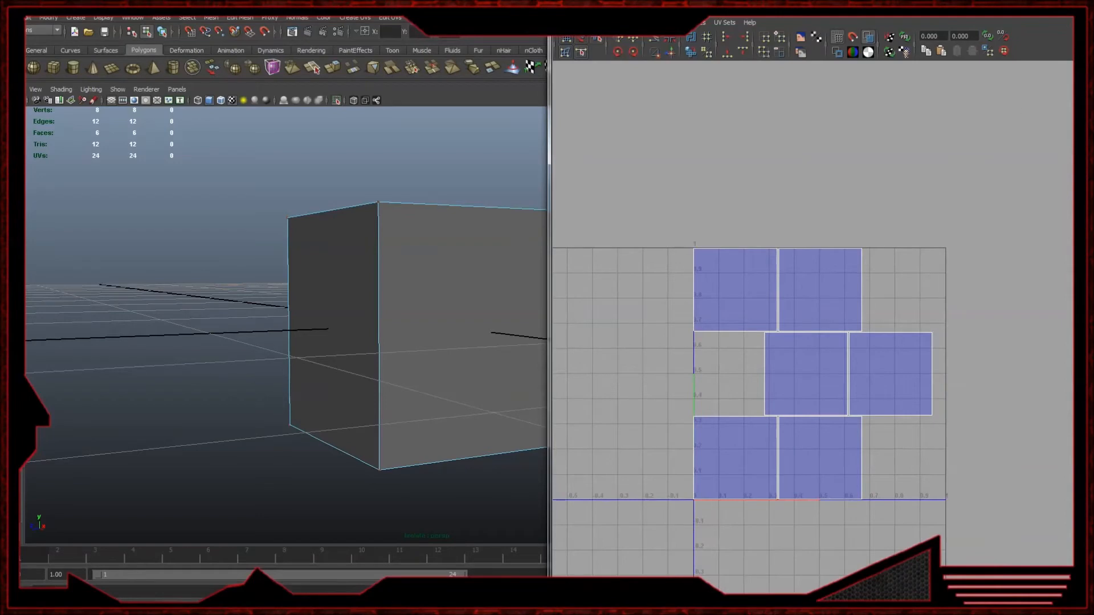
{"action": "left_click_drag", "start_coordinate": [638, 192], "coordinate": [953, 506]}
{"action": "left_click", "coordinate": [564, 22]}
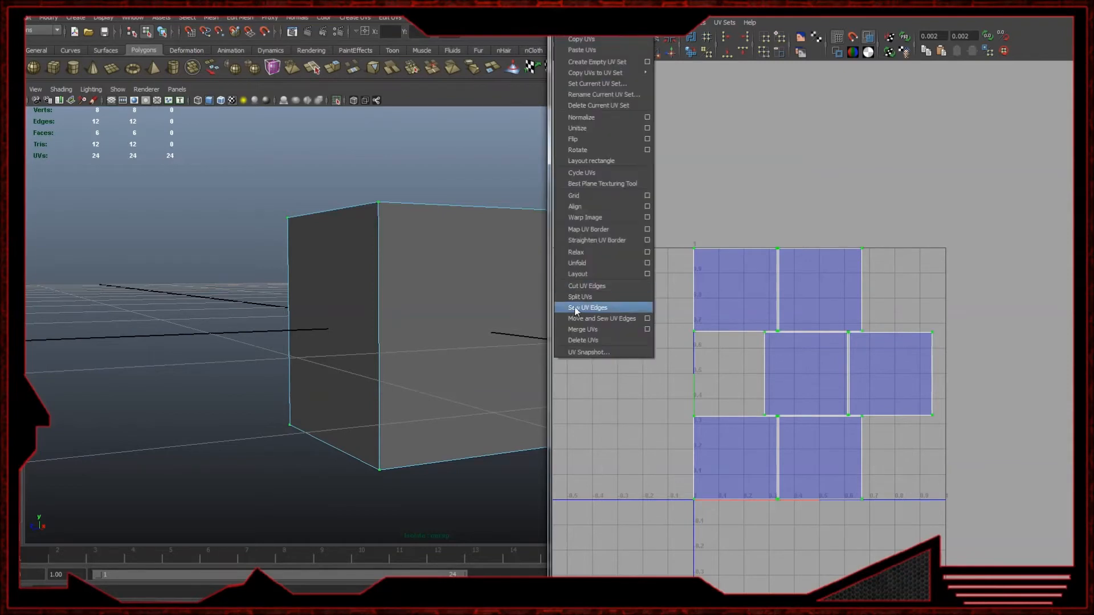
{"action": "left_click", "coordinate": [565, 353]}
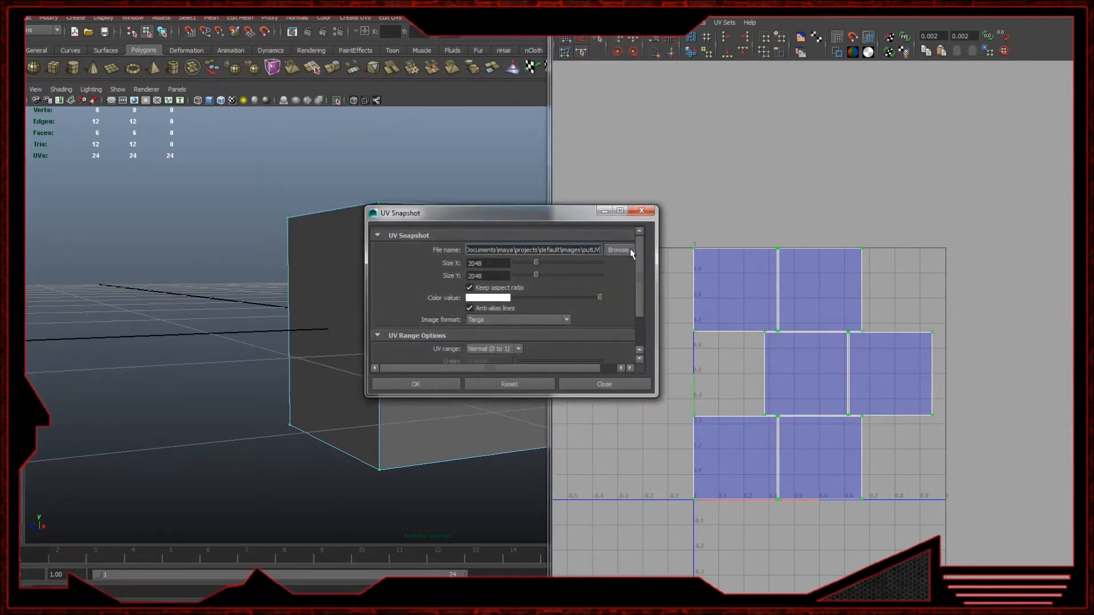
- Export the UV snapshot to the Desktop with the file name UV
{"action": "left_click", "coordinate": [620, 249]}
{"action": "left_click", "coordinate": [165, 171]}
{"action": "left_click", "coordinate": [254, 502]}
{"action": "type", "text": "U"}
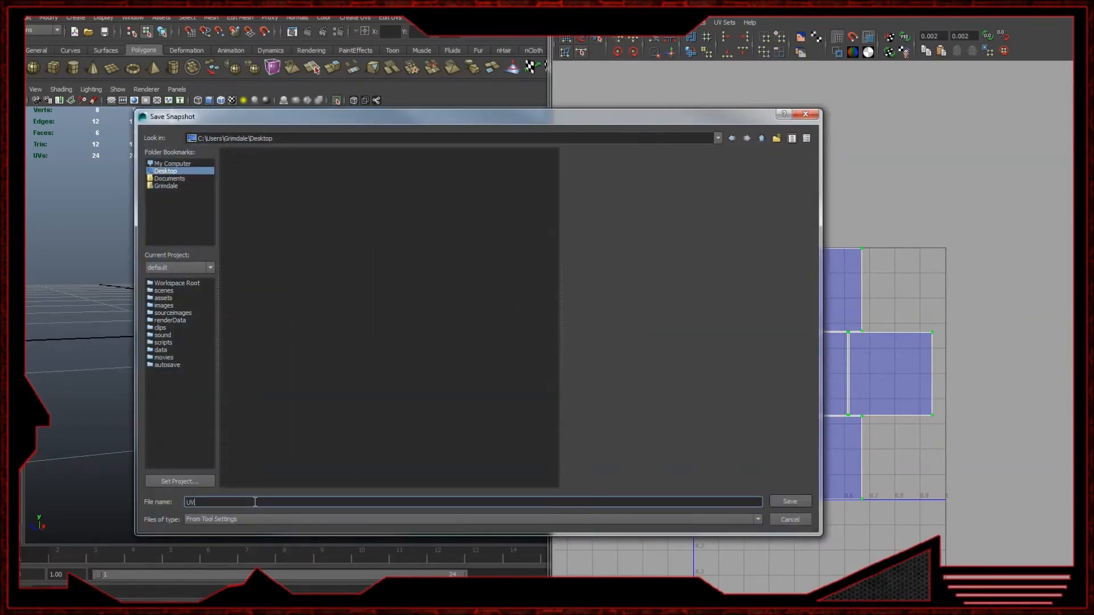
{"action": "type", "text": "V"}
{"action": "key", "text": "Return"}
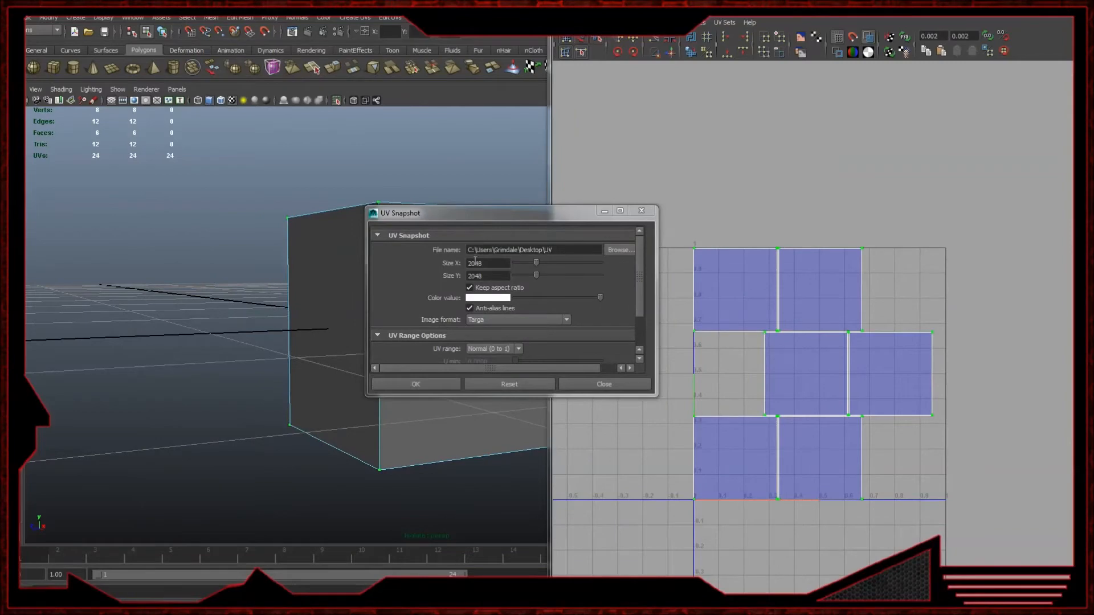
{"action": "left_click", "coordinate": [456, 384]}
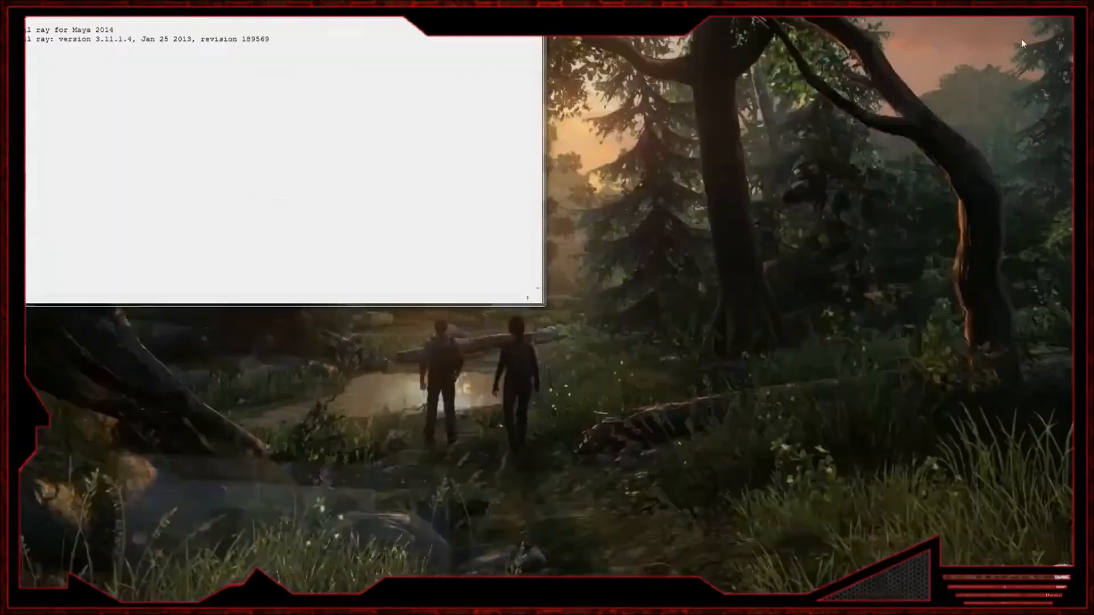
- Switch to Photoshop, open the exported UV snapshot from the desktop, and maximize the window
{"action": "left_click", "coordinate": [494, 7]}
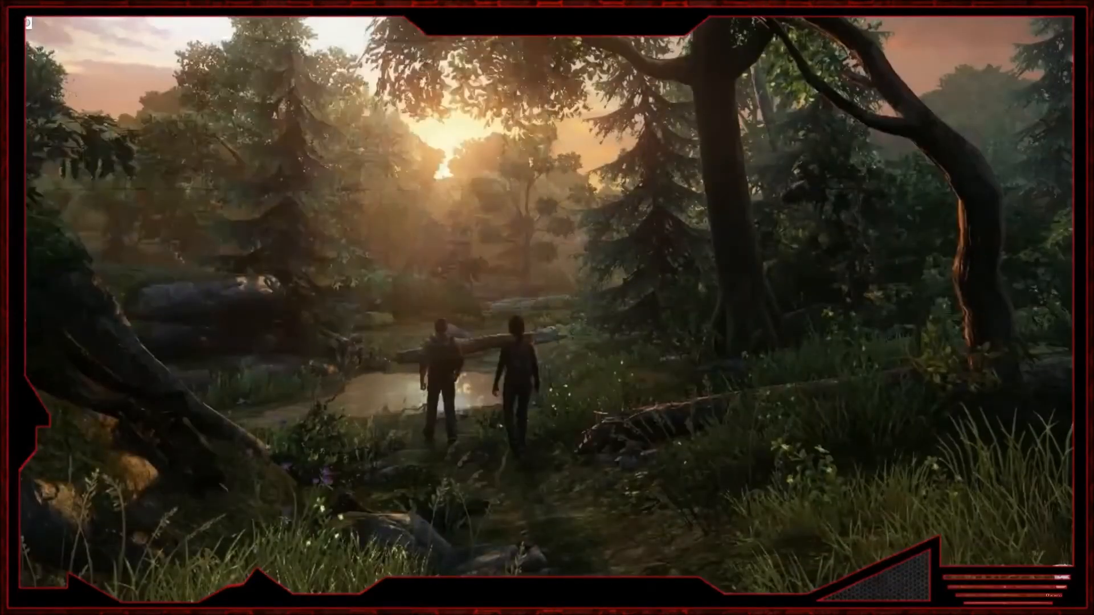
{"action": "left_click", "coordinate": [191, 600]}
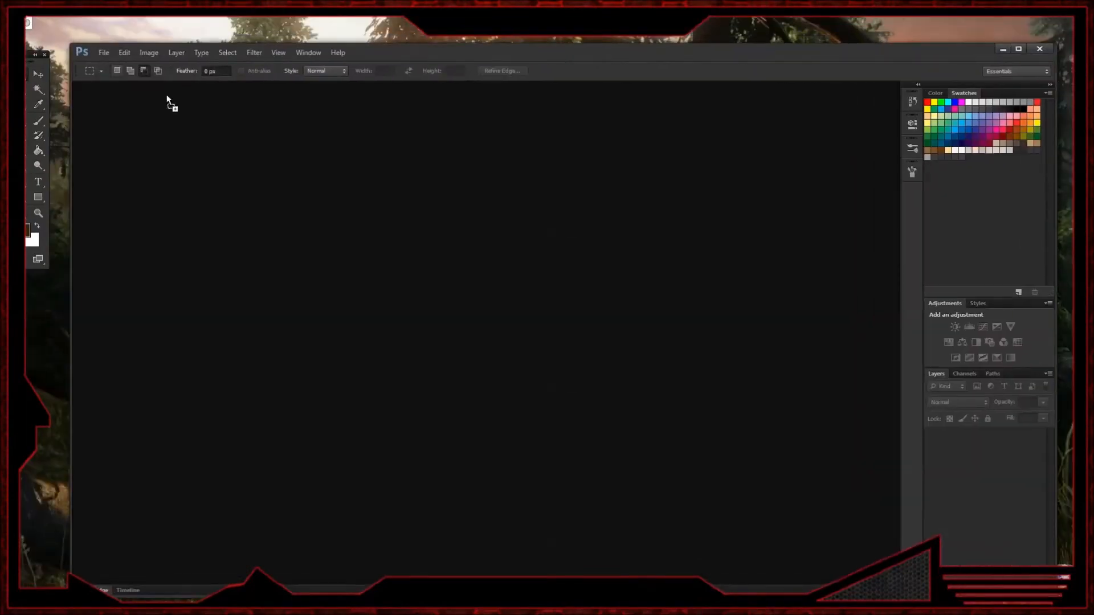
{"action": "left_click_drag", "start_coordinate": [167, 100], "coordinate": [273, 197]}
{"action": "left_click", "coordinate": [1018, 50]}
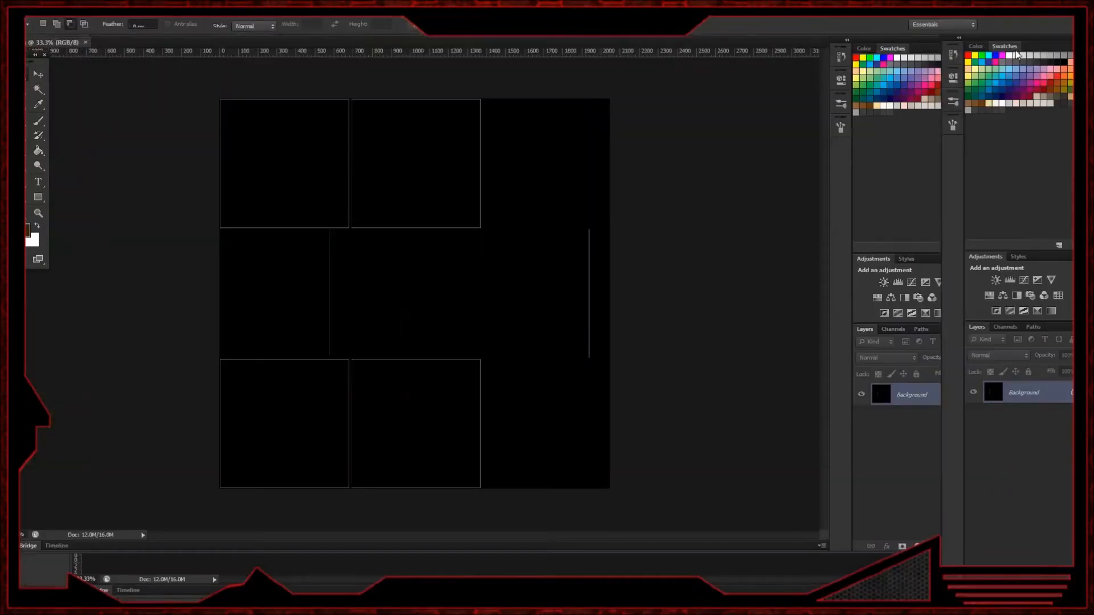
- Activate the Move tool and convert the snapshot's Background into an editable layer named Layer 0
{"action": "scroll", "coordinate": [609, 257], "scroll_direction": "up", "scroll_amount": 6, "text": "alt"}
{"action": "scroll", "coordinate": [609, 257], "scroll_direction": "down", "scroll_amount": 1, "text": "alt"}
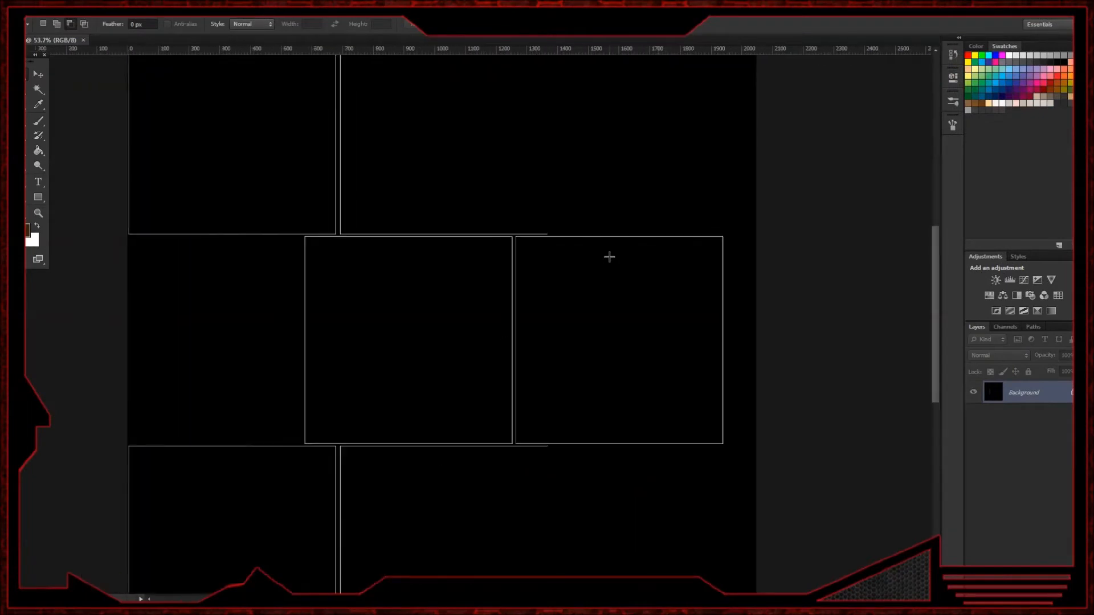
{"action": "scroll", "coordinate": [609, 257], "scroll_direction": "down", "scroll_amount": 1, "text": "alt"}
{"action": "left_click", "coordinate": [37, 74]}
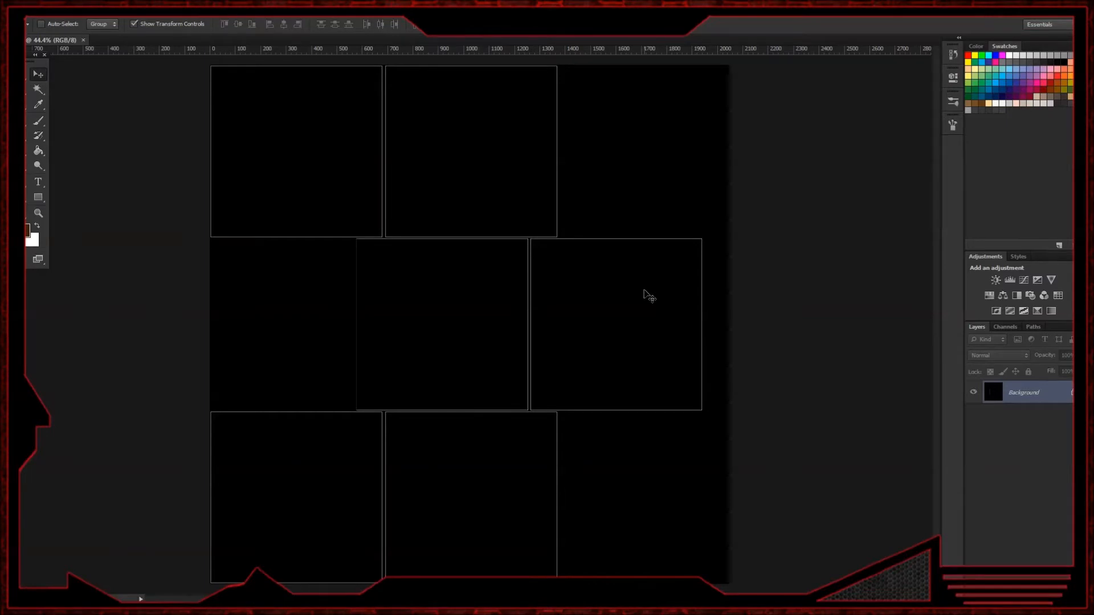
{"action": "double_click", "coordinate": [1052, 399]}
{"action": "left_click", "coordinate": [639, 193]}
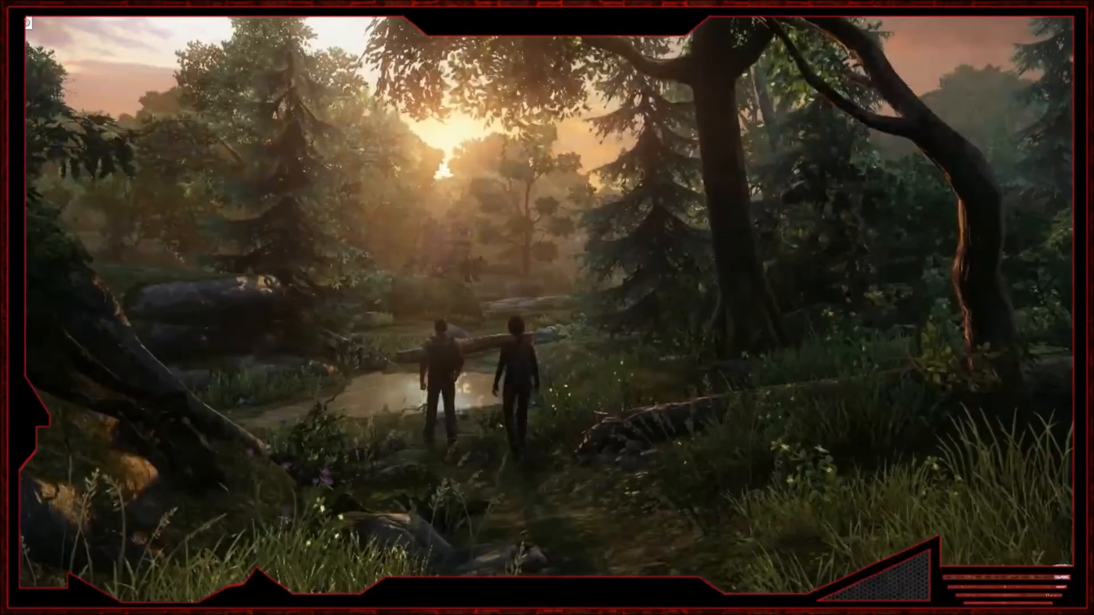
- Switch to Windows Explorer and browse to the 3D > Axe > Renders > Dark folder
{"action": "left_click", "coordinate": [34, 603]}
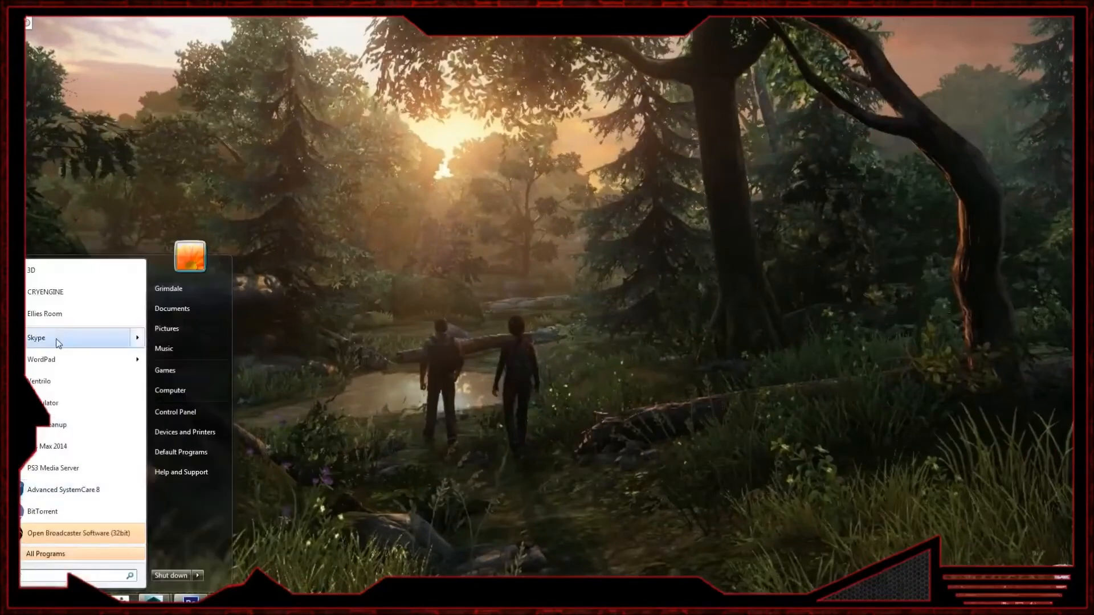
{"action": "left_click", "coordinate": [65, 277]}
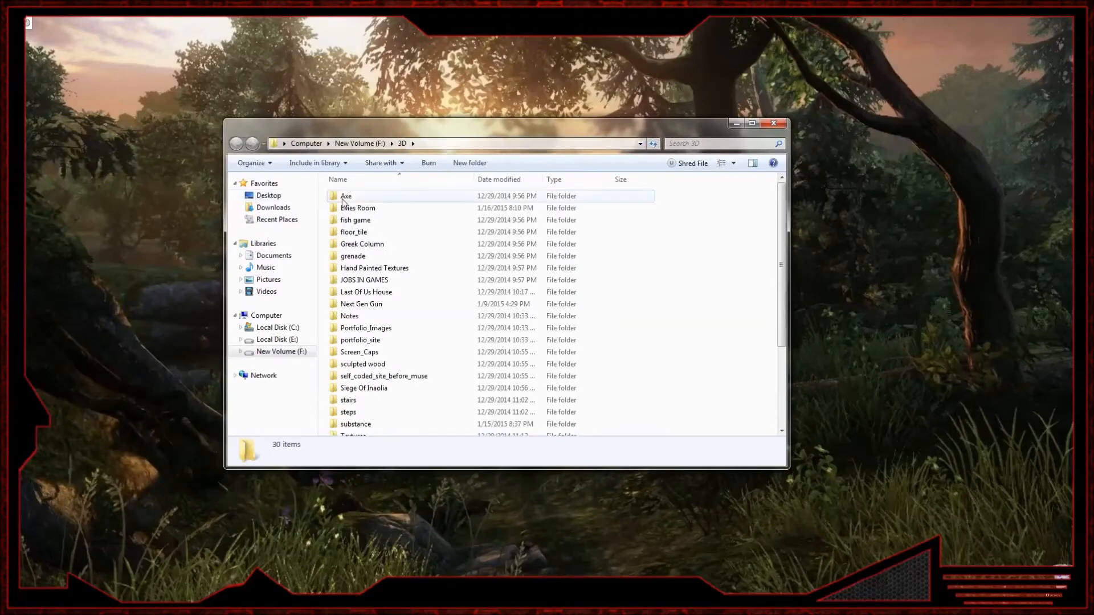
{"action": "double_click", "coordinate": [332, 199]}
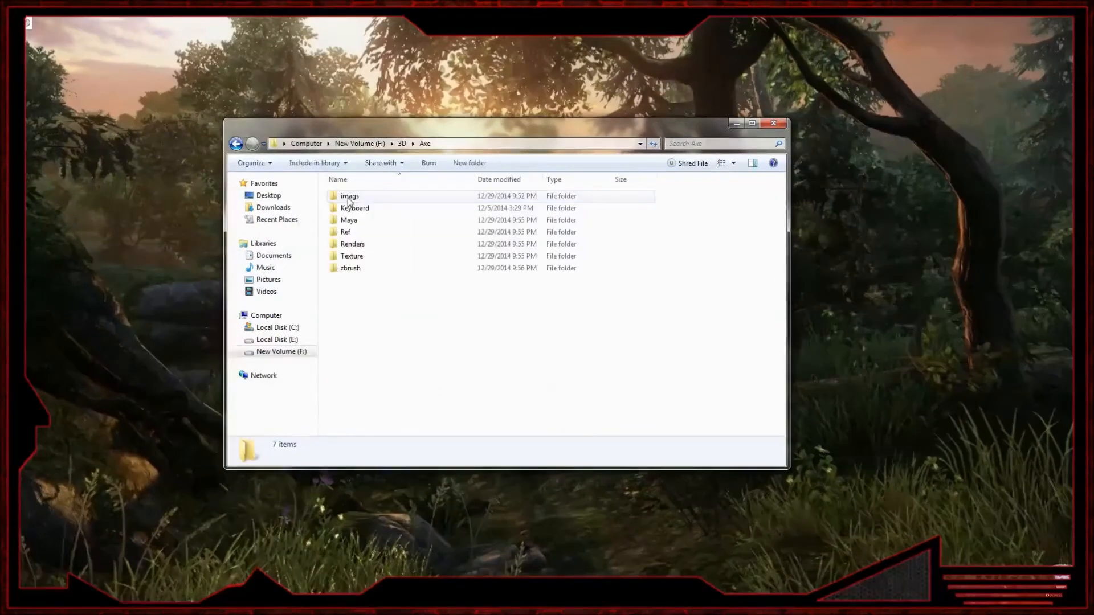
{"action": "double_click", "coordinate": [364, 246]}
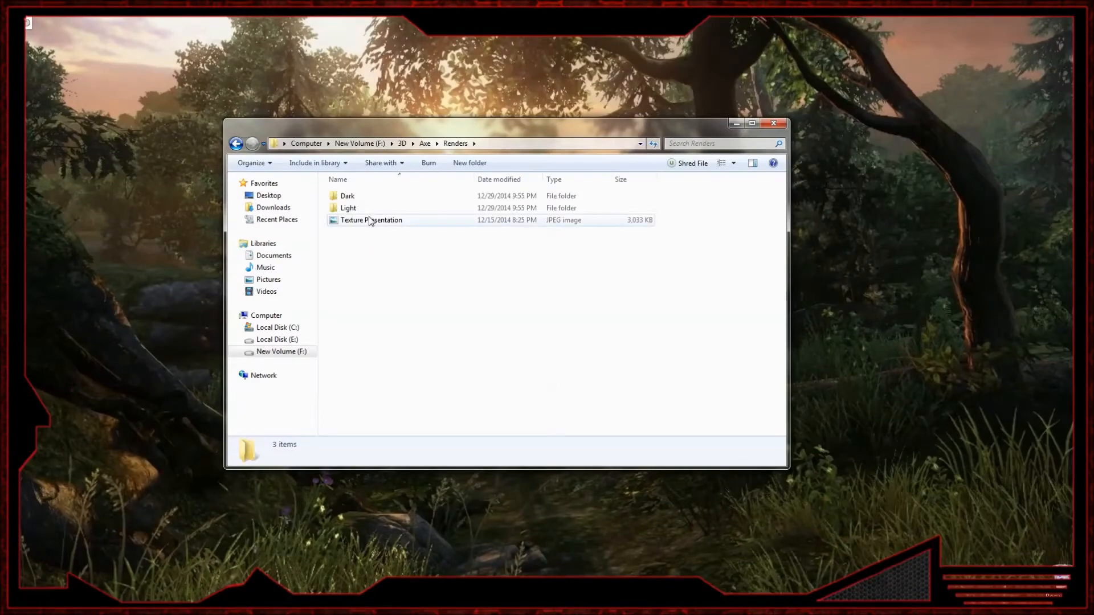
{"action": "double_click", "coordinate": [356, 196]}
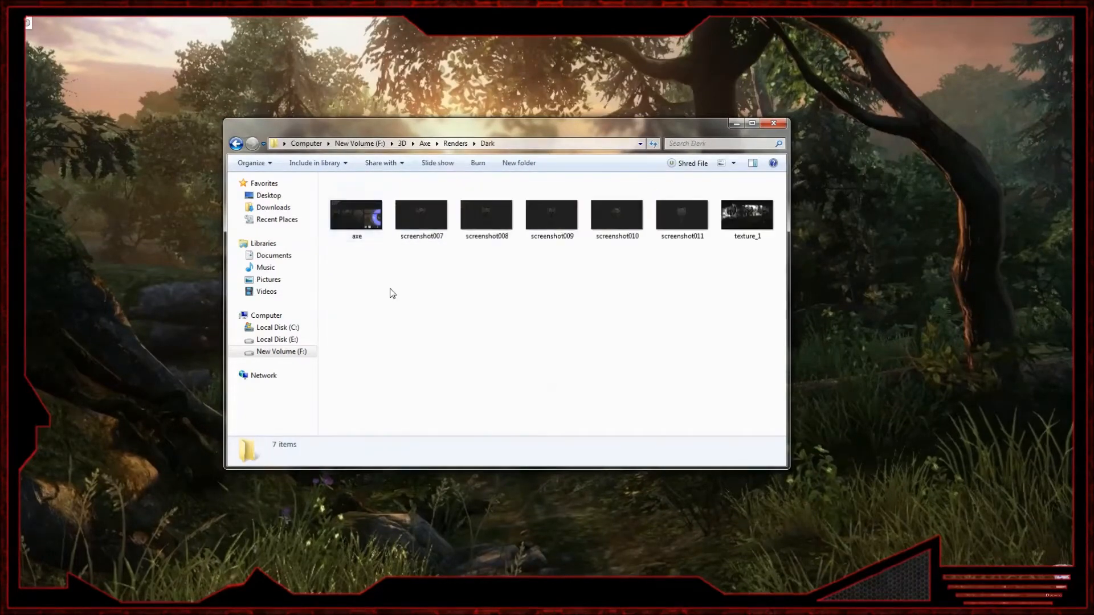
- Open the axe render image, examine its wireframe and texture maps up close, and close the viewer
{"action": "left_click", "coordinate": [369, 238]}
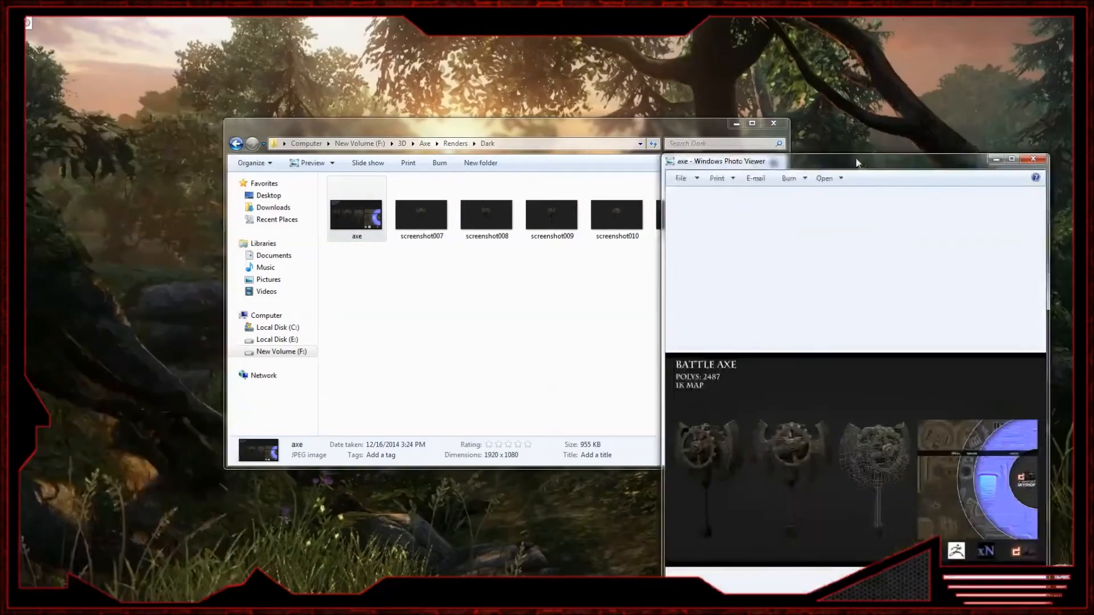
{"action": "left_click_drag", "start_coordinate": [859, 158], "coordinate": [505, 76]}
{"action": "left_click", "coordinate": [655, 76]}
{"action": "scroll", "coordinate": [525, 324], "scroll_direction": "up", "scroll_amount": 2}
{"action": "scroll", "coordinate": [528, 323], "scroll_direction": "down", "scroll_amount": 2}
{"action": "scroll", "coordinate": [533, 323], "scroll_direction": "up", "scroll_amount": 3}
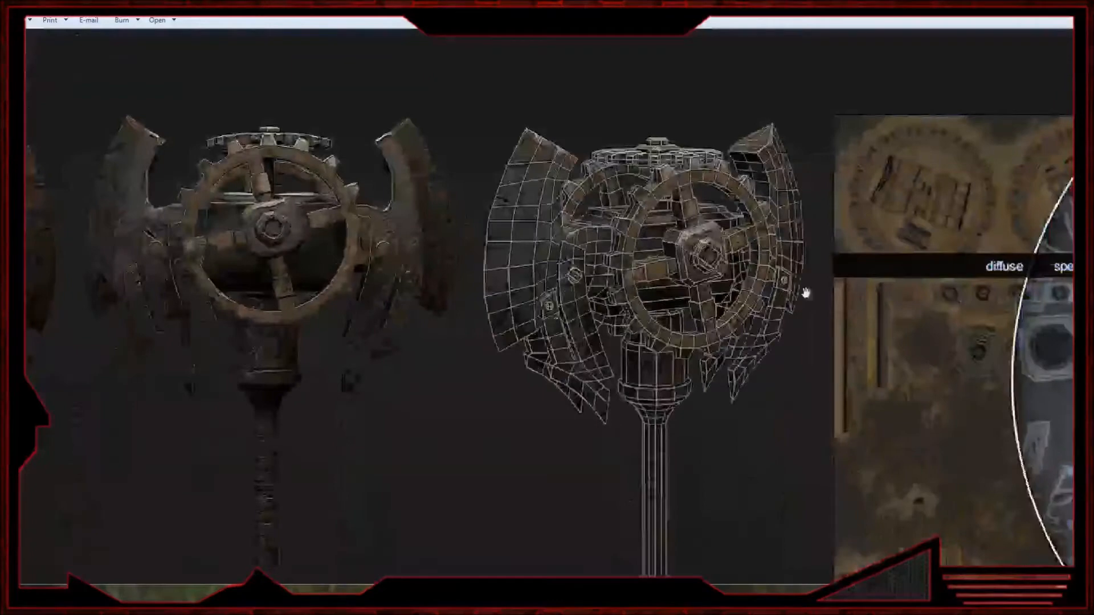
{"action": "left_click_drag", "start_coordinate": [806, 293], "coordinate": [421, 261]}
{"action": "scroll", "coordinate": [560, 328], "scroll_direction": "down", "scroll_amount": 1}
{"action": "scroll", "coordinate": [560, 329], "scroll_direction": "down", "scroll_amount": 2}
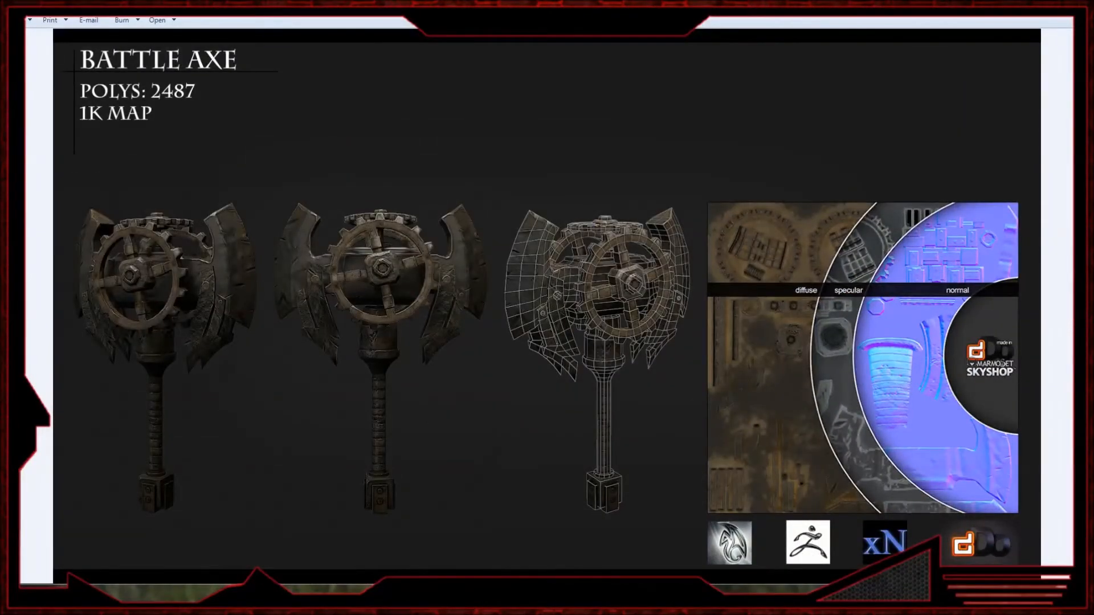
{"action": "left_click", "coordinate": [1078, 6]}
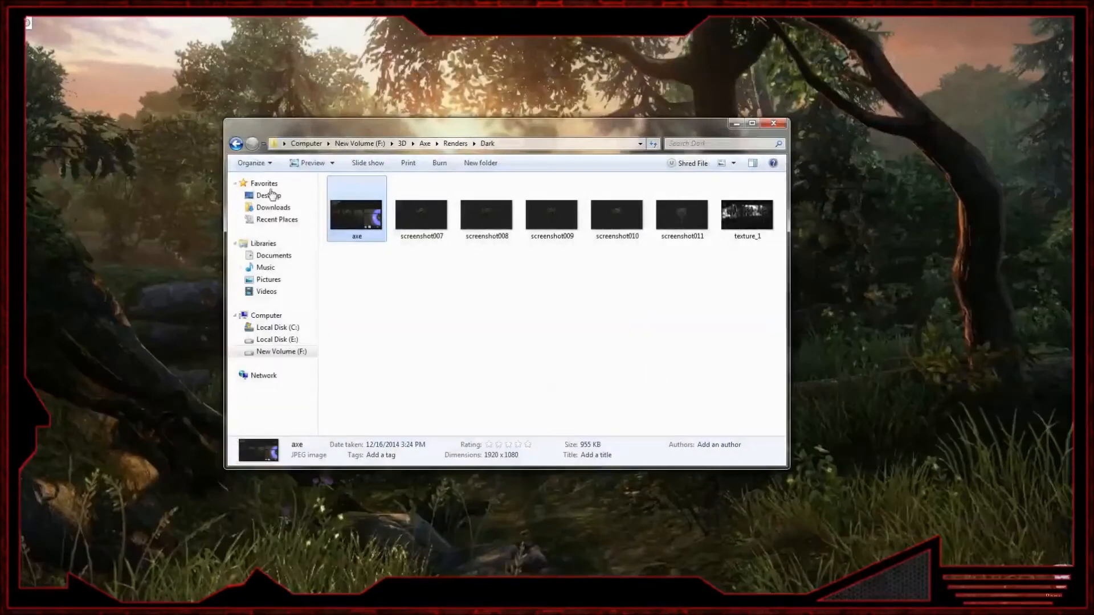
- Go to the Axe project's Texture folder and open the AO Targa image in Photoshop
{"action": "left_click", "coordinate": [237, 142]}
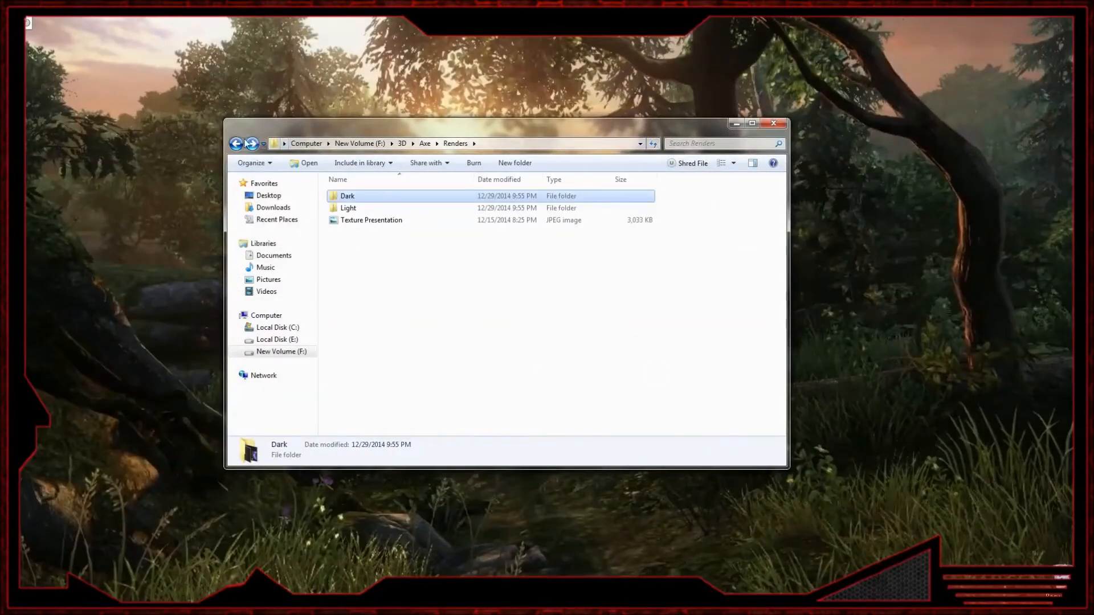
{"action": "left_click", "coordinate": [236, 144]}
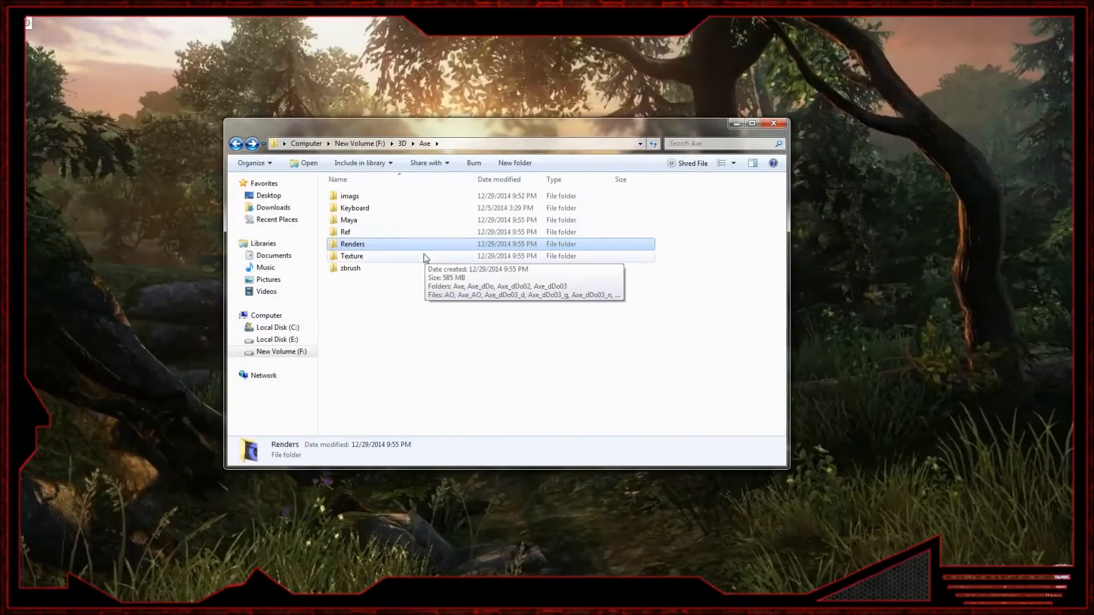
{"action": "double_click", "coordinate": [372, 258]}
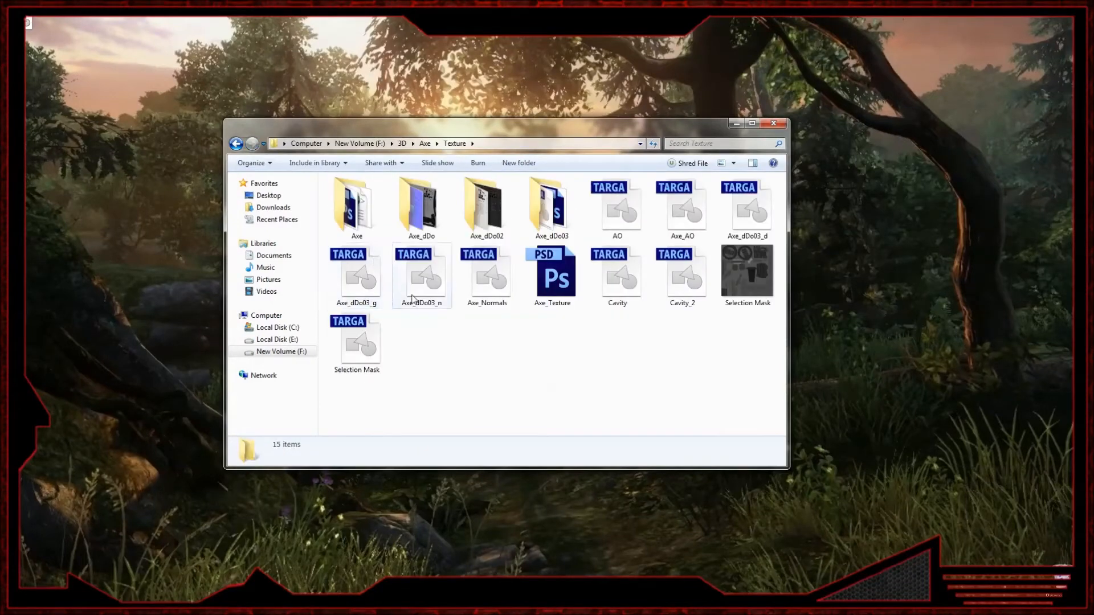
{"action": "double_click", "coordinate": [356, 211]}
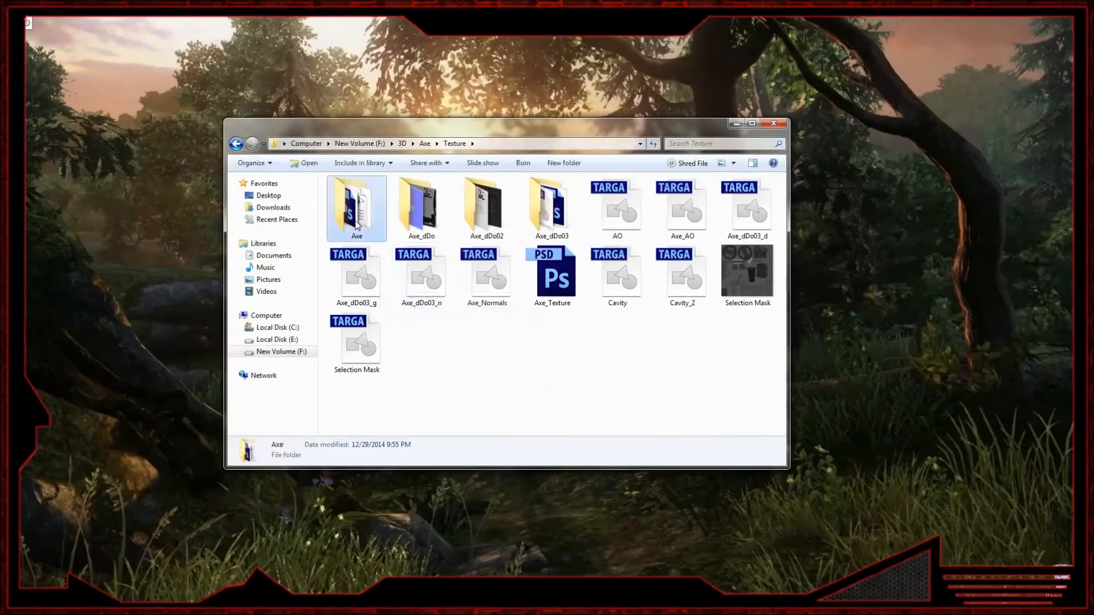
{"action": "left_click", "coordinate": [235, 144]}
{"action": "left_click", "coordinate": [610, 222]}
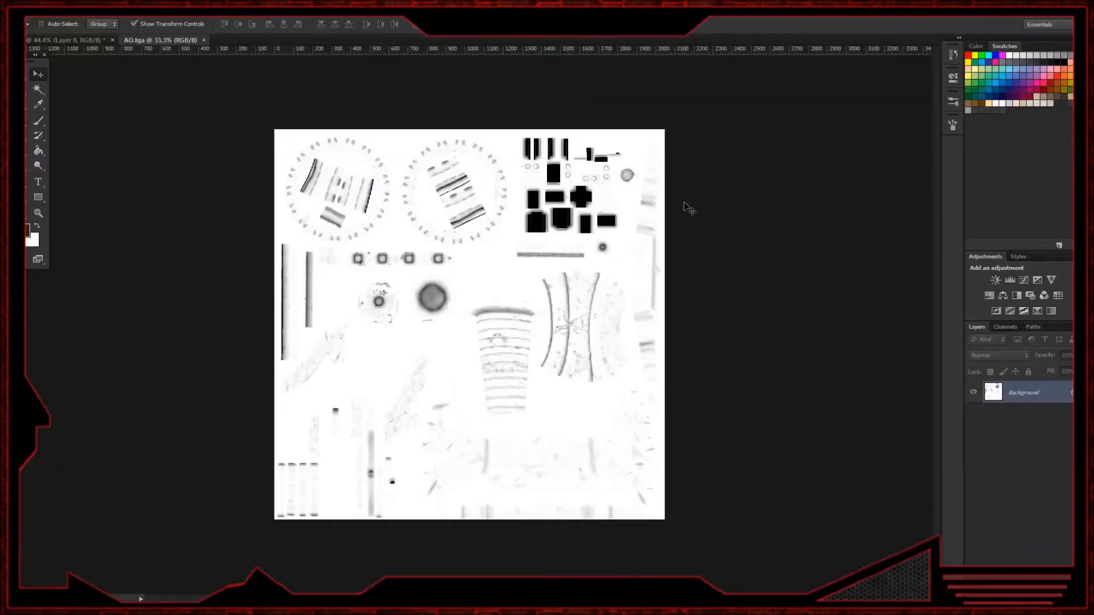
- Return to the Texture folder and open the Axe_Normals Targa image in Photoshop
{"action": "mouse_move", "coordinate": [509, 602]}
{"action": "left_click", "coordinate": [587, 560]}
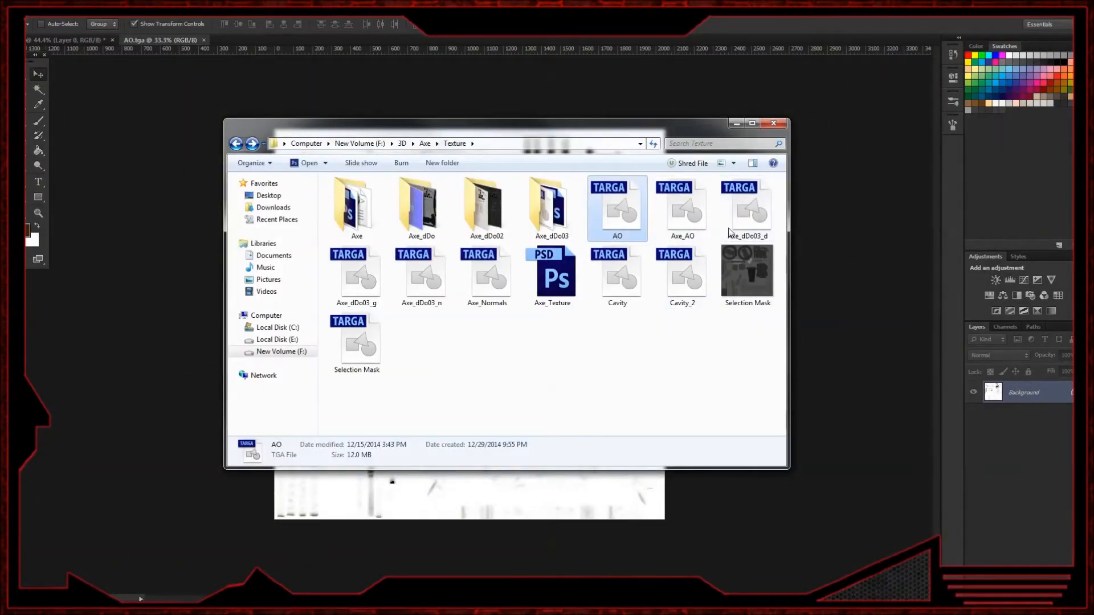
{"action": "double_click", "coordinate": [488, 279]}
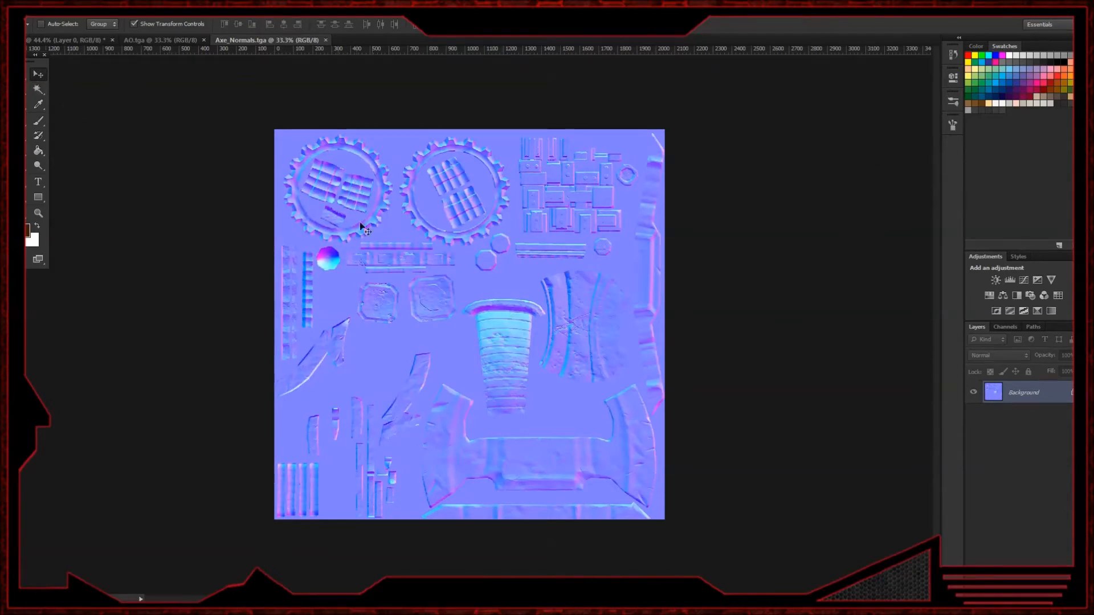
- Inspect the gear, plate and handle details across the axe normal map, and close the Axe_Normals and AO images
{"action": "scroll", "coordinate": [399, 261], "scroll_direction": "up", "scroll_amount": 8, "text": "alt"}
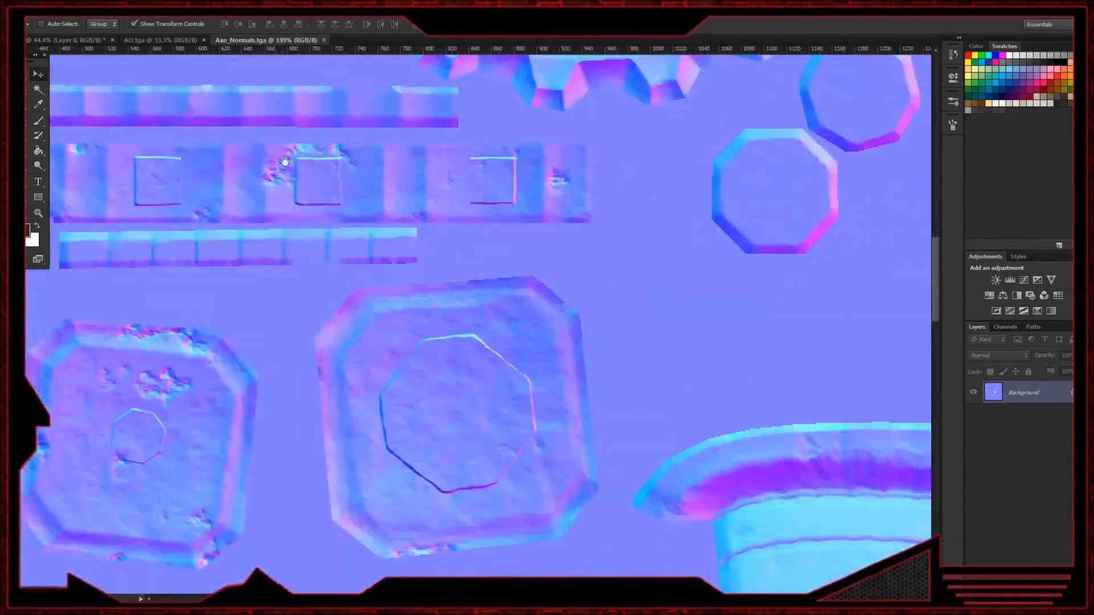
{"action": "left_click_drag", "start_coordinate": [456, 475], "coordinate": [196, 137]}
{"action": "left_click_drag", "start_coordinate": [649, 287], "coordinate": [394, 162]}
{"action": "scroll", "coordinate": [614, 265], "scroll_direction": "down", "scroll_amount": 6, "text": "alt"}
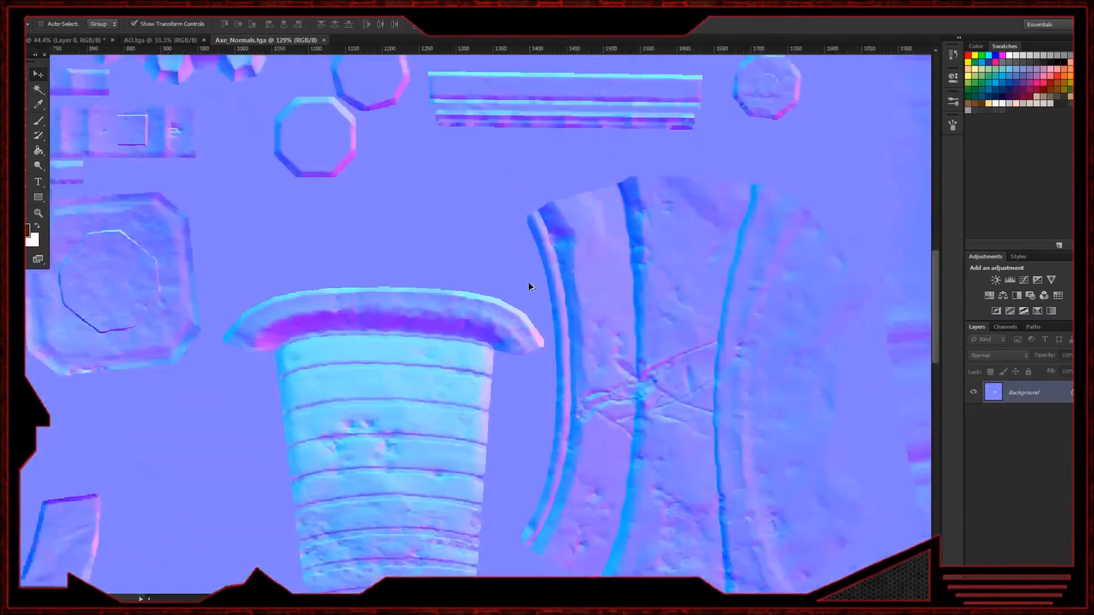
{"action": "scroll", "coordinate": [534, 286], "scroll_direction": "down", "scroll_amount": 4, "text": "alt"}
{"action": "scroll", "coordinate": [531, 339], "scroll_direction": "up", "scroll_amount": 10, "text": "alt"}
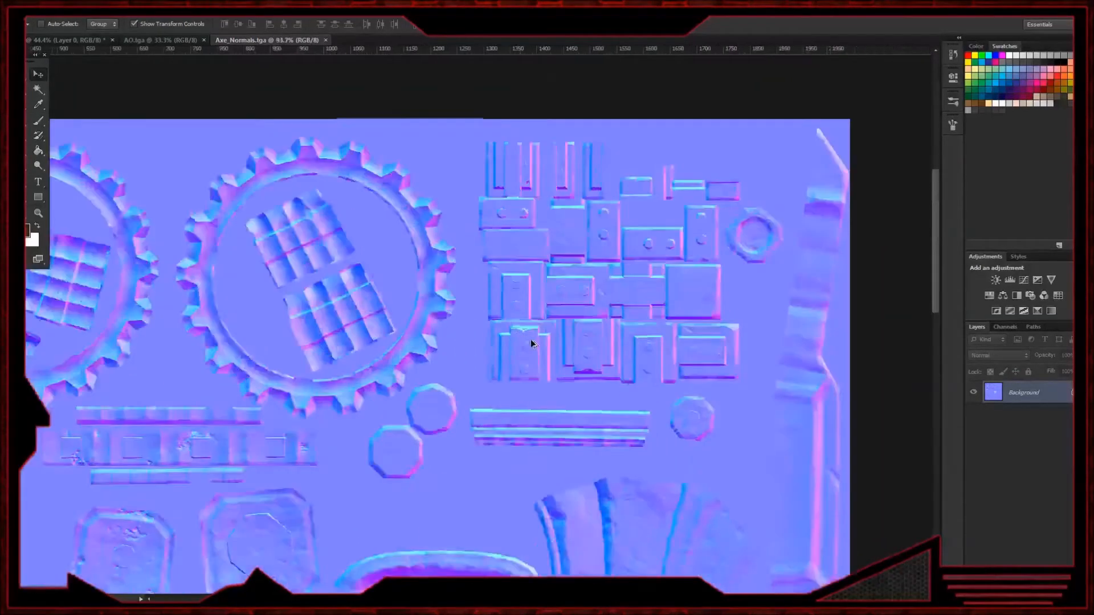
{"action": "left_click_drag", "start_coordinate": [505, 346], "coordinate": [883, 300]}
{"action": "left_click_drag", "start_coordinate": [370, 311], "coordinate": [625, 381]}
{"action": "scroll", "coordinate": [529, 371], "scroll_direction": "down", "scroll_amount": 5, "text": "alt"}
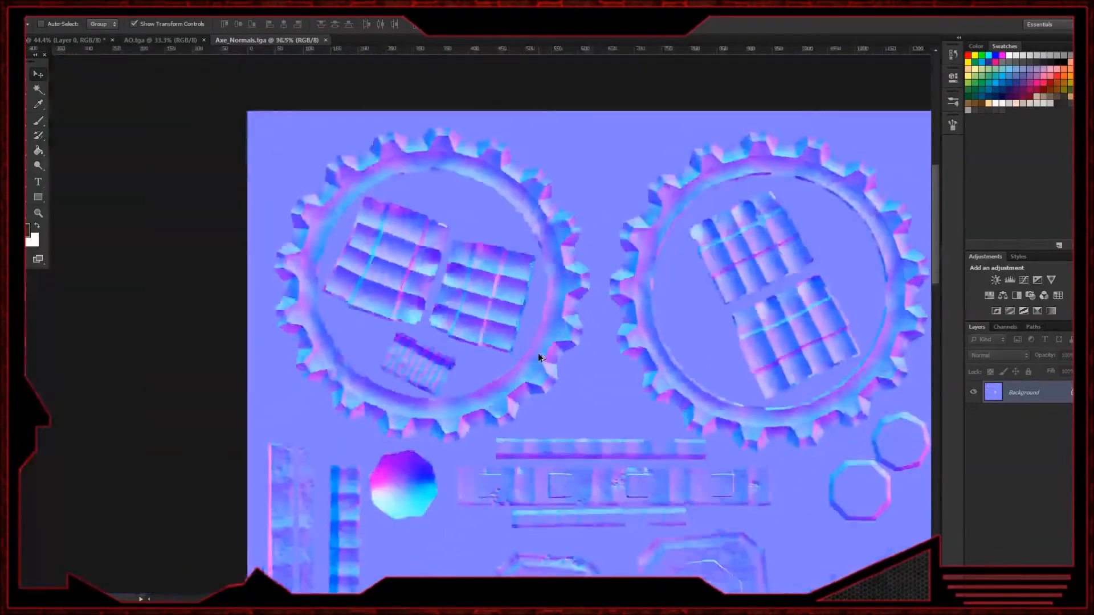
{"action": "left_click", "coordinate": [326, 39]}
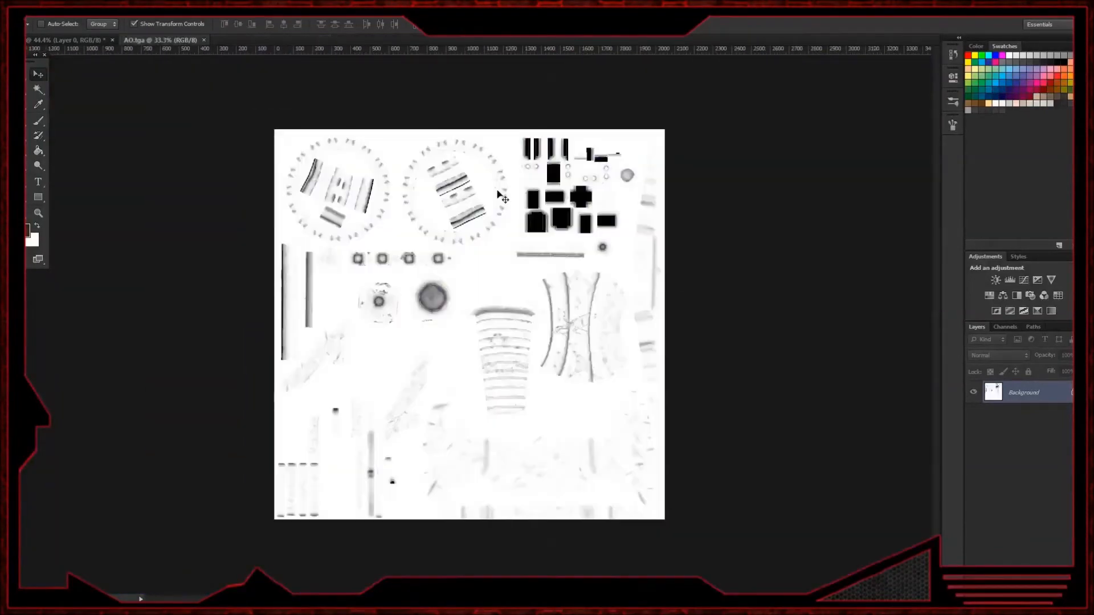
{"action": "left_click", "coordinate": [204, 40]}
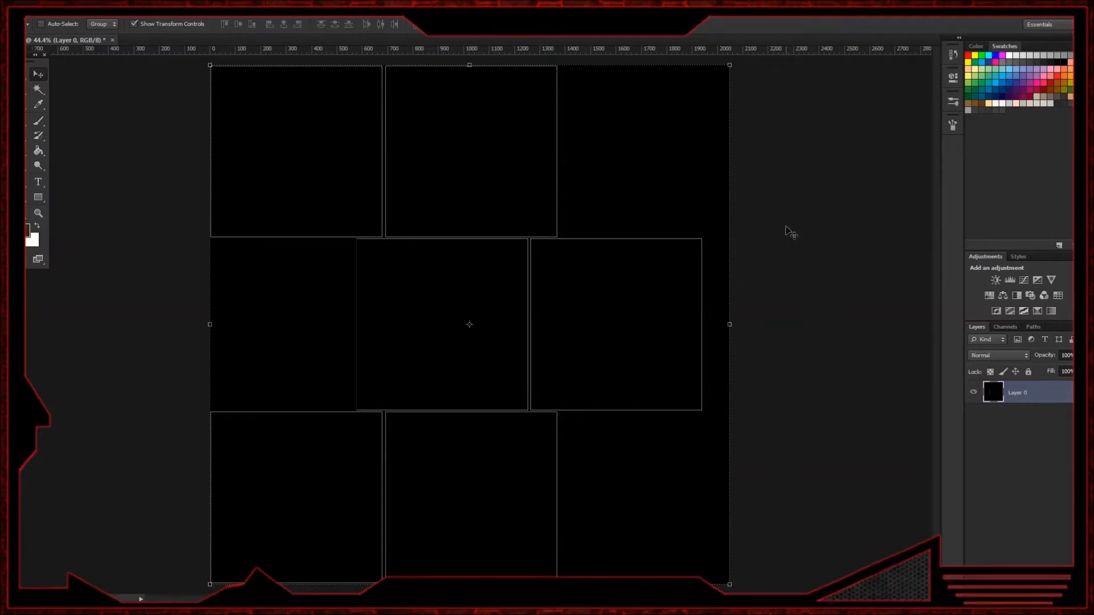
- Reselect Layer 0 of the UV snapshot and activate the Marquee tool
{"action": "left_click", "coordinate": [1052, 448]}
{"action": "left_click", "coordinate": [1022, 398]}
{"action": "key", "text": "m"}
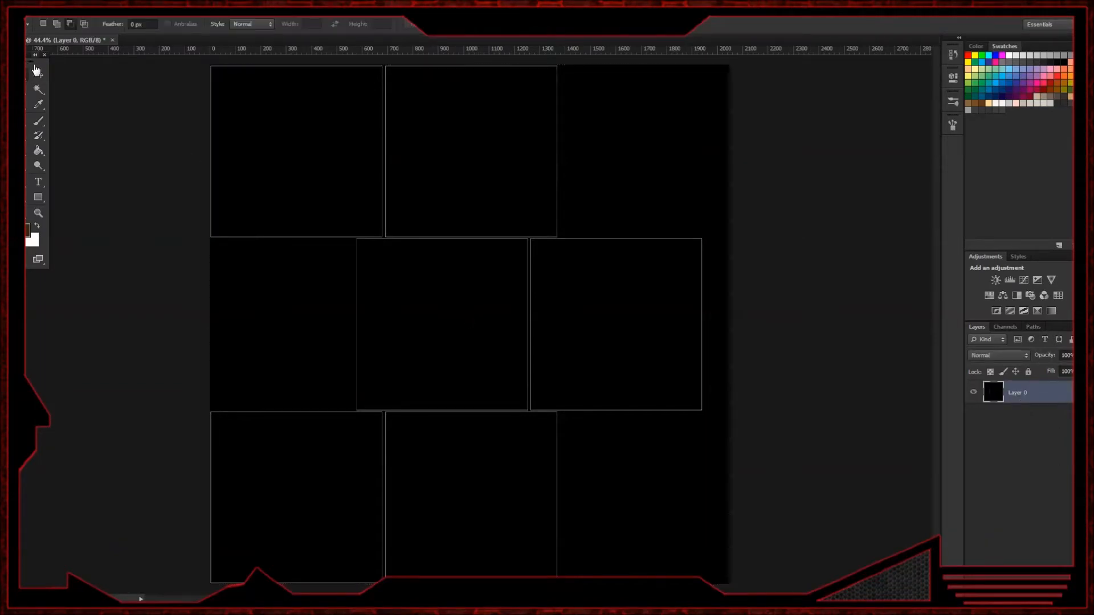
- Activate the Move tool, switch to the Chrome window and go to the cgtextures website
{"action": "left_click_drag", "start_coordinate": [33, 61], "coordinate": [40, 71]}
{"action": "left_click", "coordinate": [46, 85]}
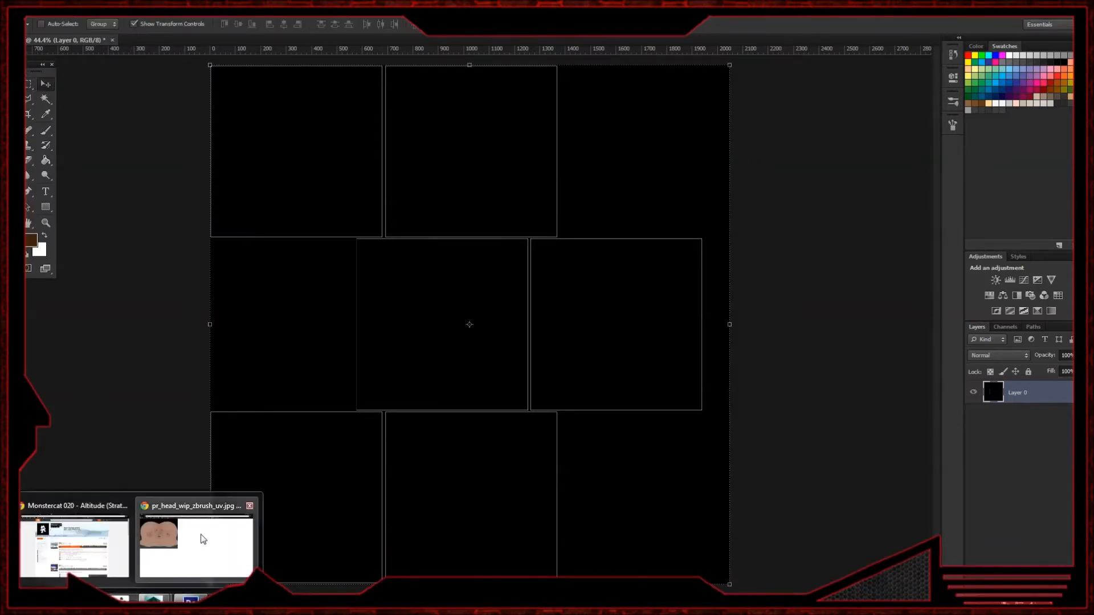
{"action": "left_click", "coordinate": [221, 507]}
{"action": "left_click", "coordinate": [233, 25]}
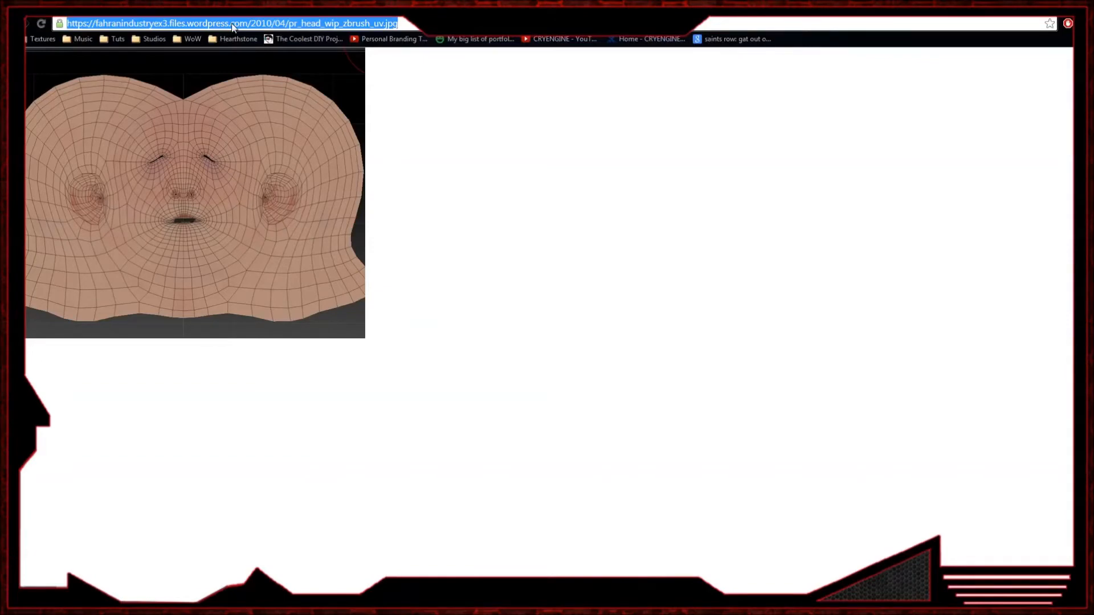
{"action": "type", "text": "cg"}
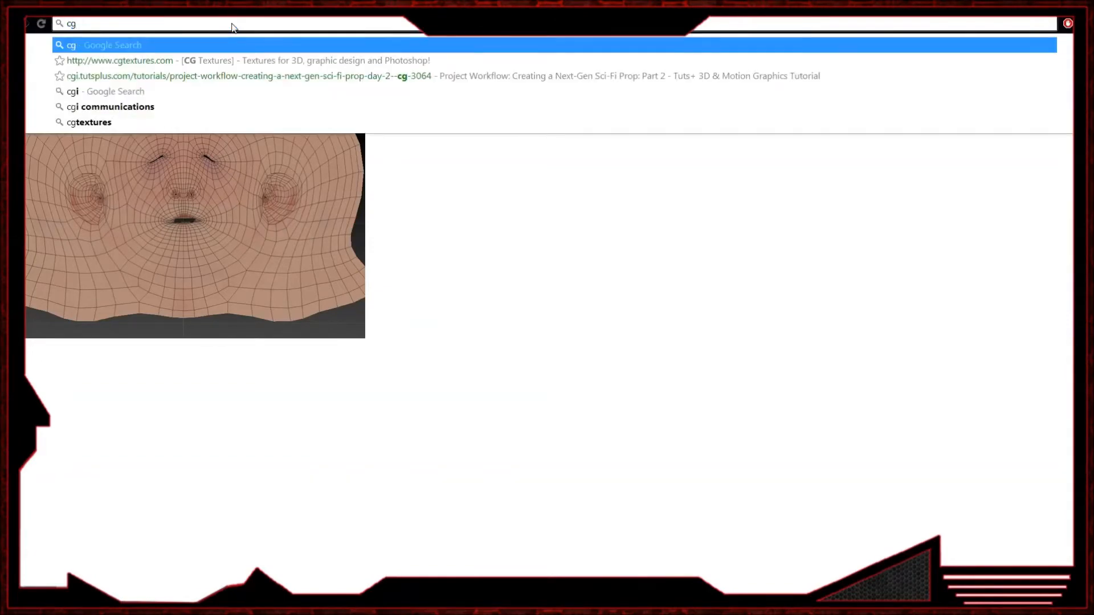
{"action": "type", "text": "textures"}
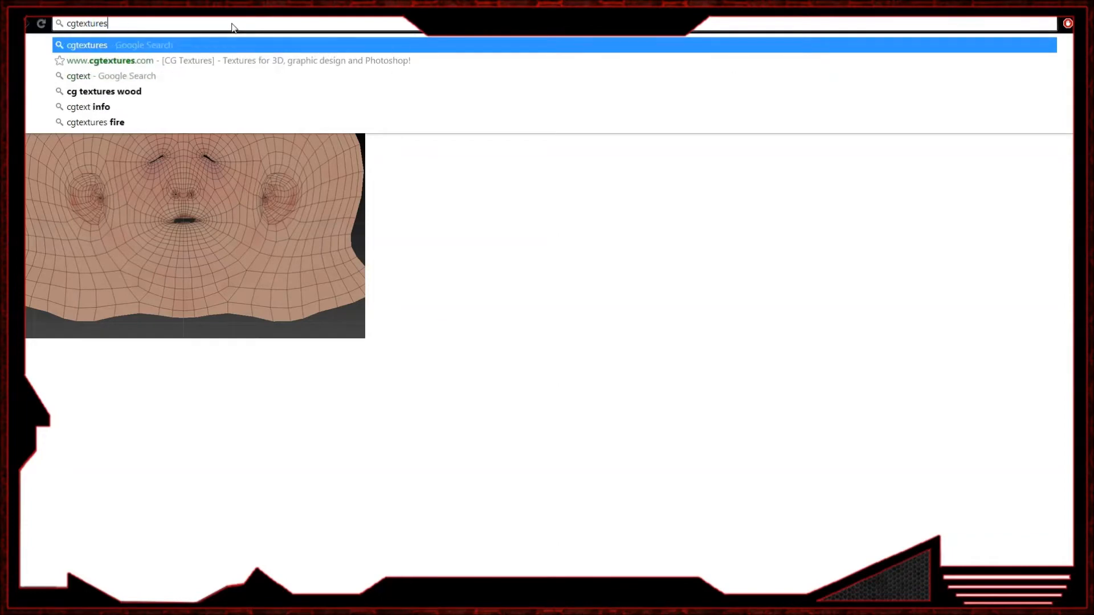
{"action": "key", "text": "Return"}
{"action": "left_click", "coordinate": [193, 155]}
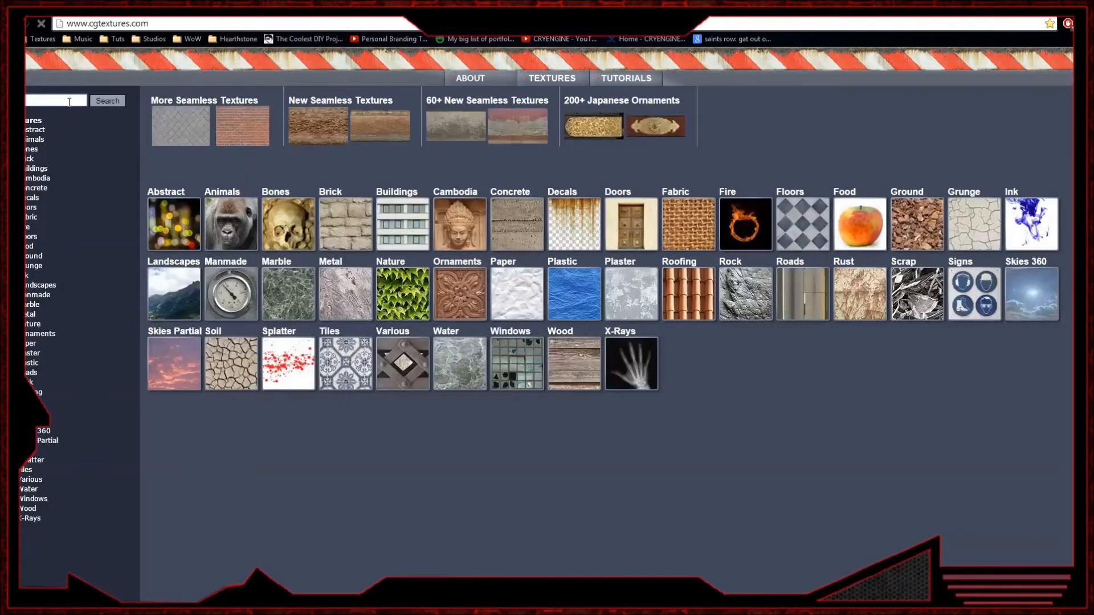
- Search the site for crate textures, open the Cargo0097 texture and download its 1024x917 image
{"action": "key", "text": "Return"}
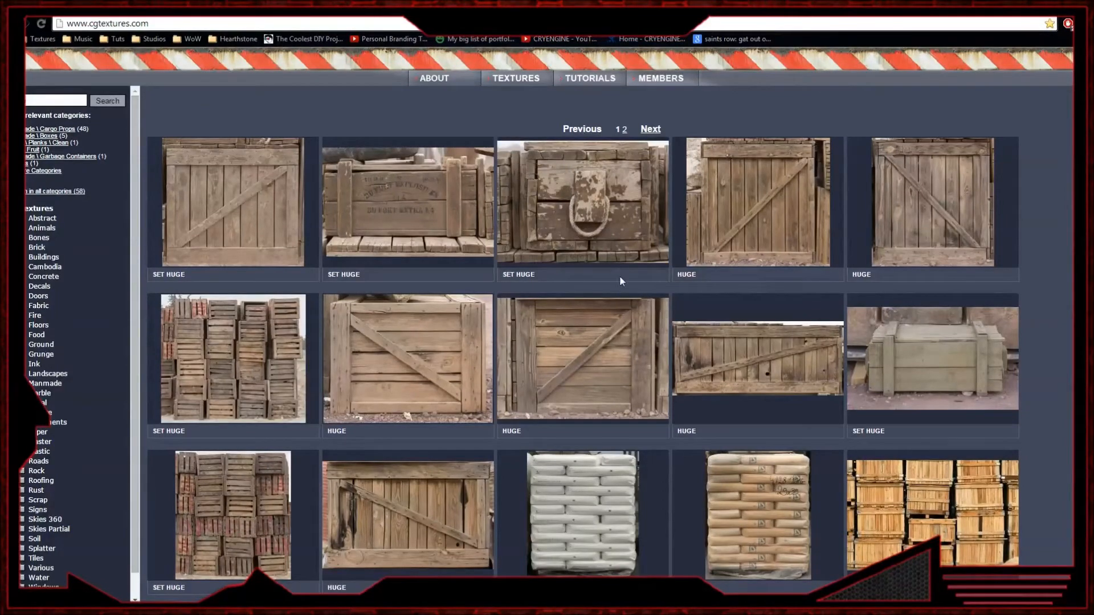
{"action": "left_click", "coordinate": [760, 214]}
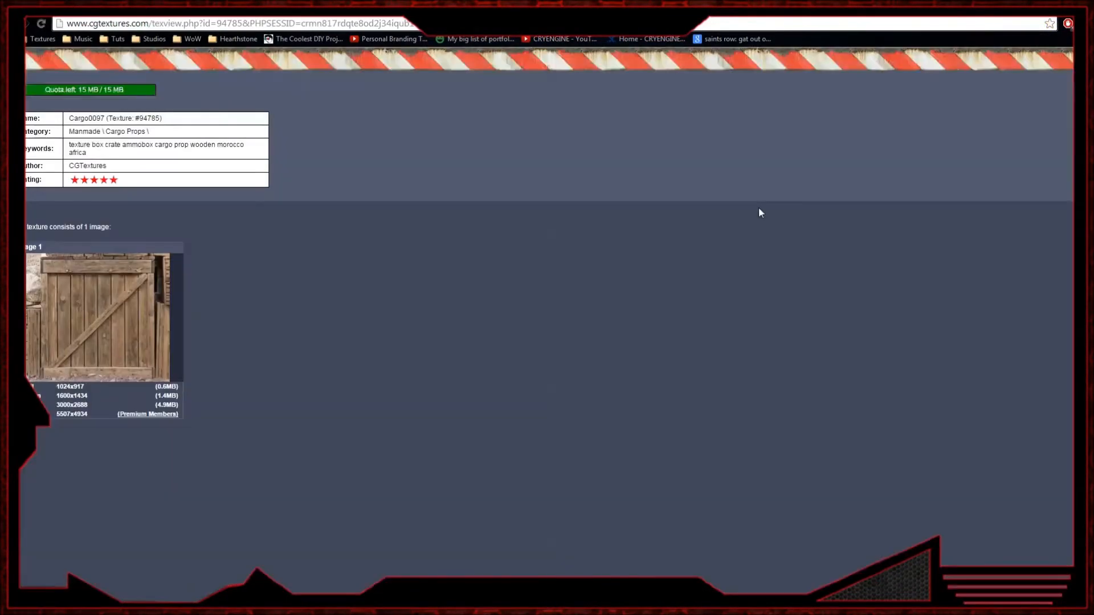
{"action": "mouse_move", "coordinate": [123, 300]}
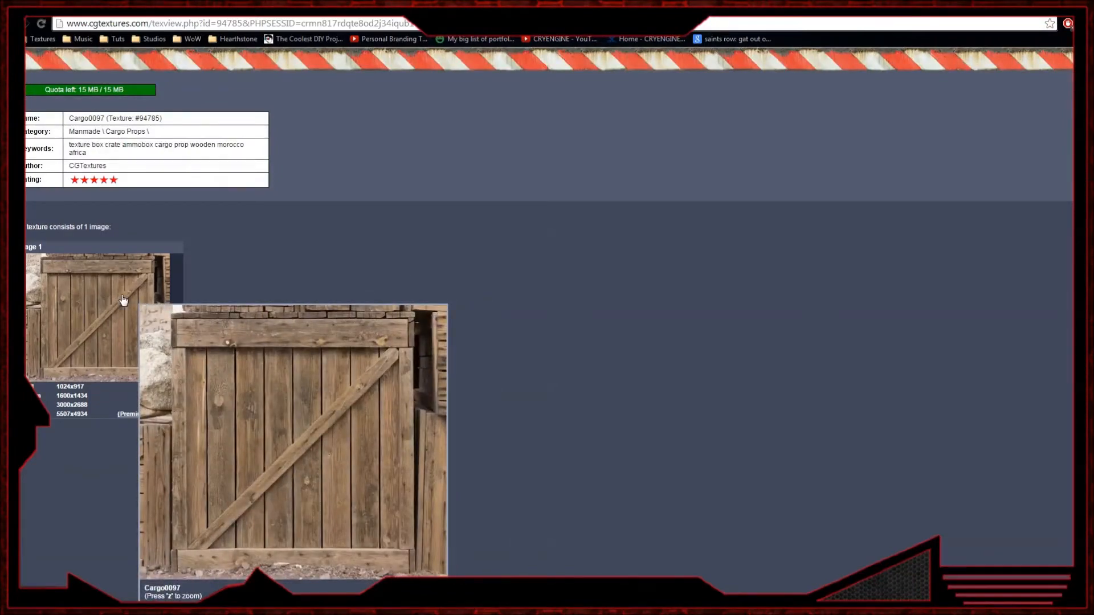
{"action": "left_click", "coordinate": [123, 300]}
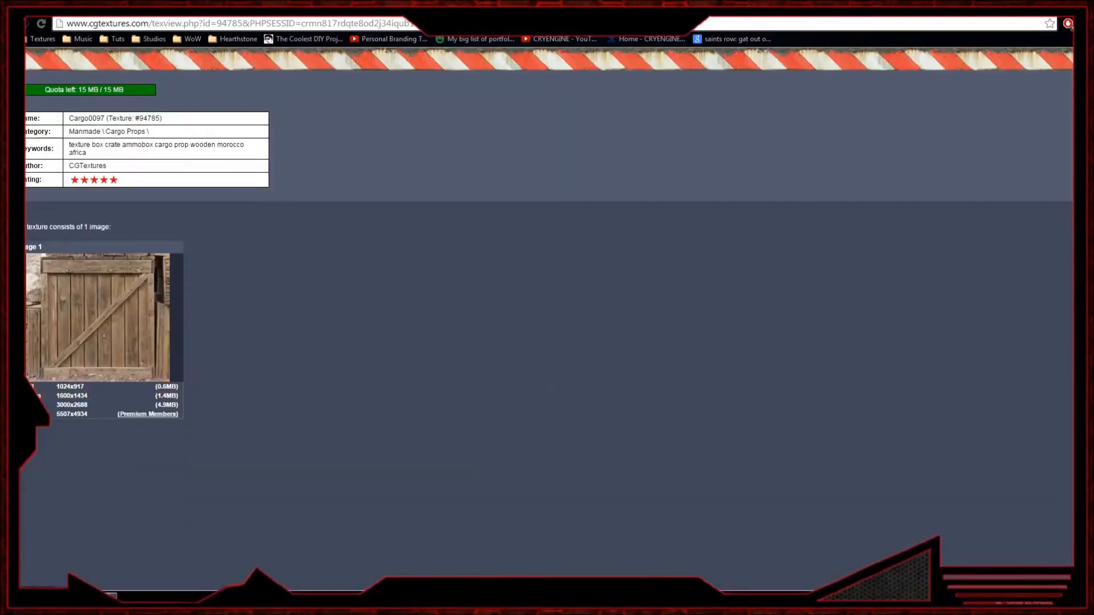
- Locate the downloaded Cargo0097_S image in the Downloads folder and place it into the UV snapshot document in Photoshop
{"action": "left_click", "coordinate": [111, 595]}
{"action": "left_click", "coordinate": [112, 577]}
{"action": "left_click", "coordinate": [1041, 5]}
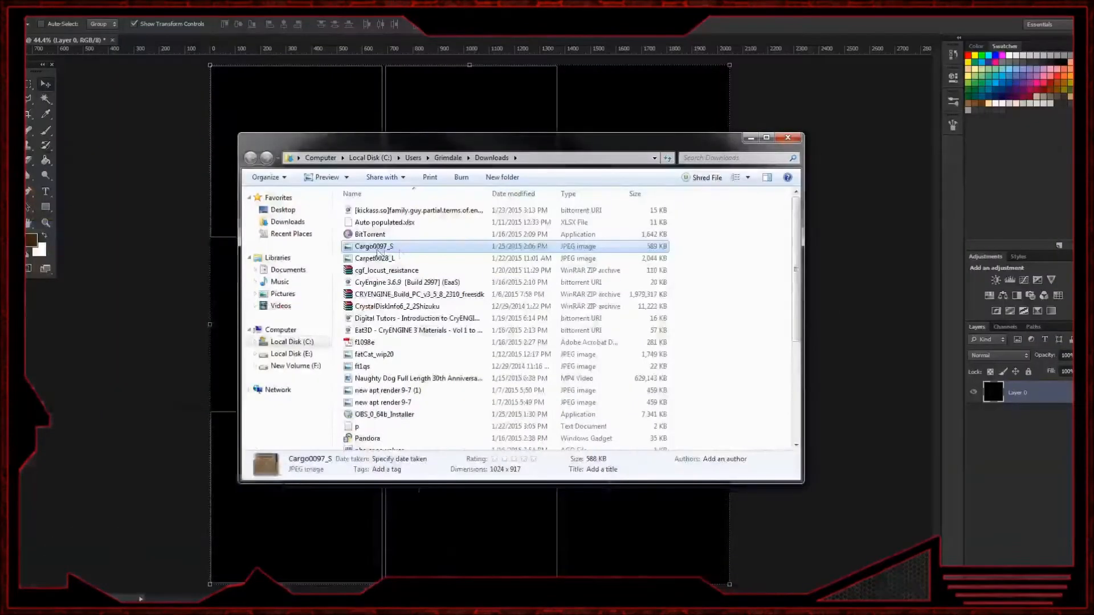
{"action": "left_click_drag", "start_coordinate": [378, 250], "coordinate": [215, 281]}
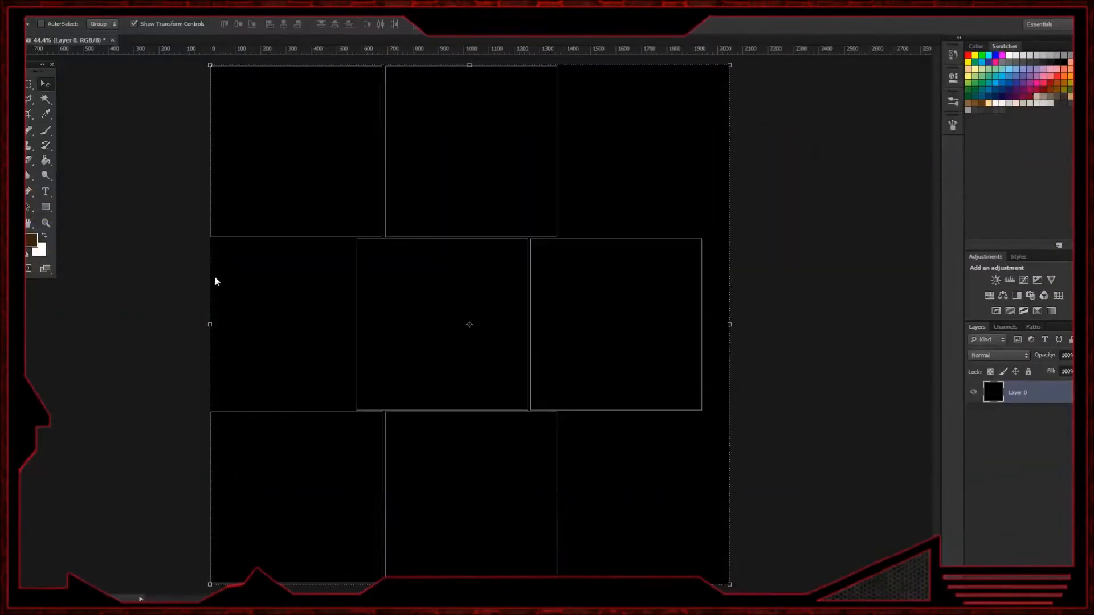
{"action": "key", "text": "Return"}
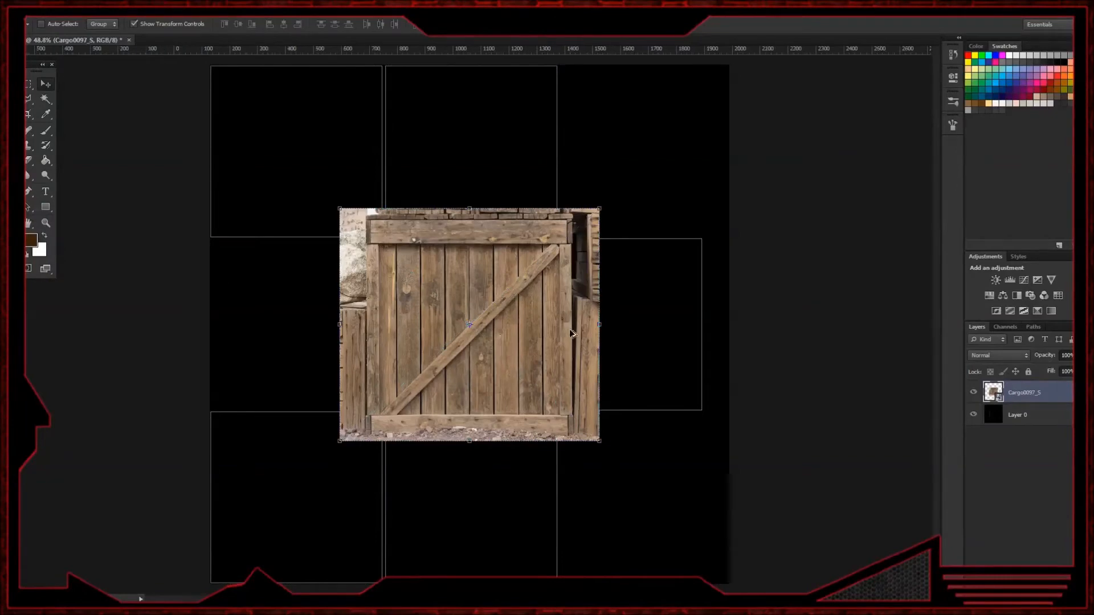
- Move the Cargo0097_S layer below Layer 0 and rename Layer 0 as UV
{"action": "scroll", "coordinate": [572, 333], "scroll_direction": "up", "scroll_amount": 3, "text": "alt"}
{"action": "left_click_drag", "start_coordinate": [1018, 399], "coordinate": [1027, 424]}
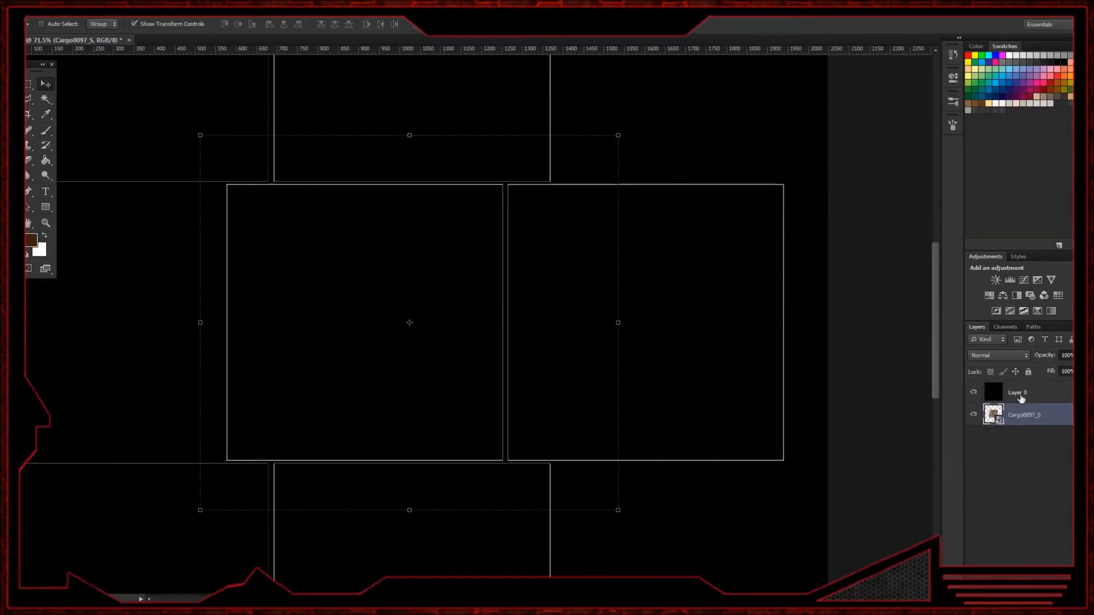
{"action": "left_click", "coordinate": [1020, 393]}
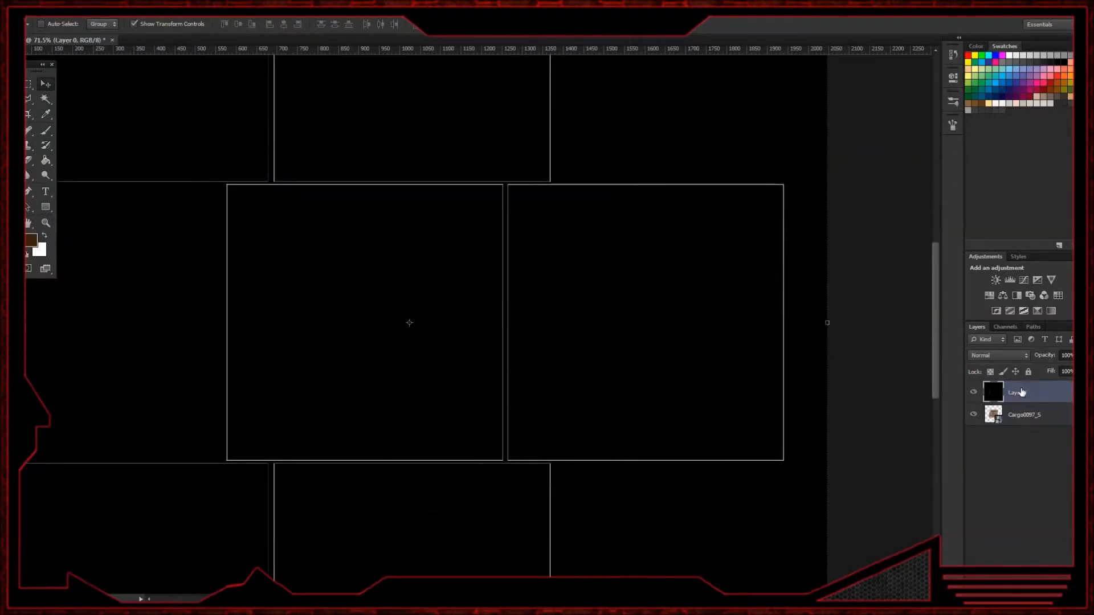
{"action": "double_click", "coordinate": [1016, 392]}
{"action": "type", "text": "UV"}
{"action": "key", "text": "Return"}
- Invert the UV layer, set its blend mode to Multiply and lock the layer
{"action": "key", "text": "ctrl+i"}
{"action": "left_click", "coordinate": [998, 355]}
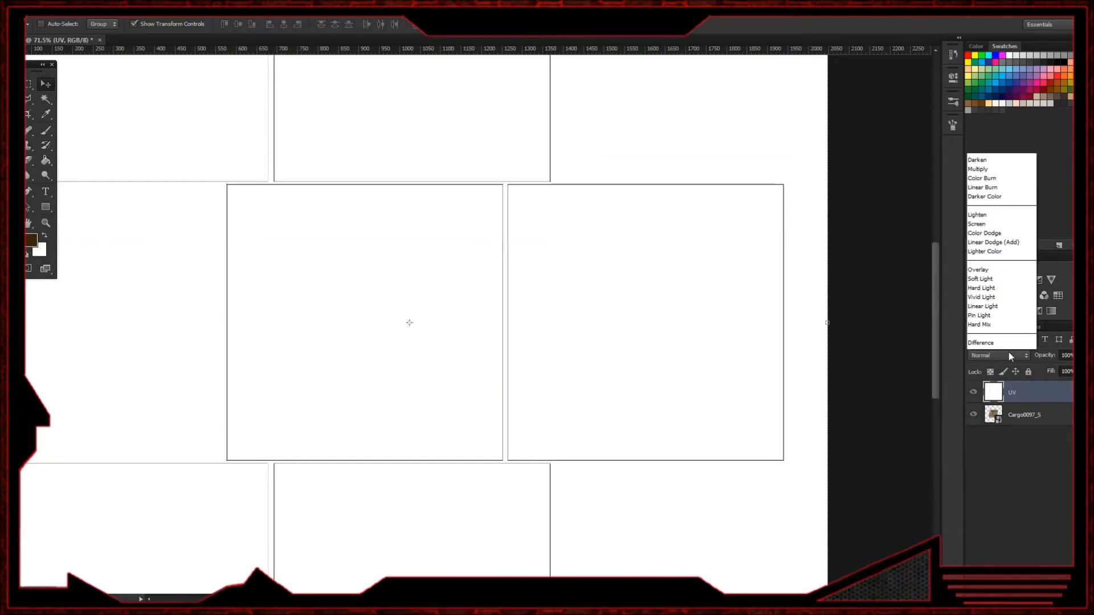
{"action": "left_click", "coordinate": [1008, 91]}
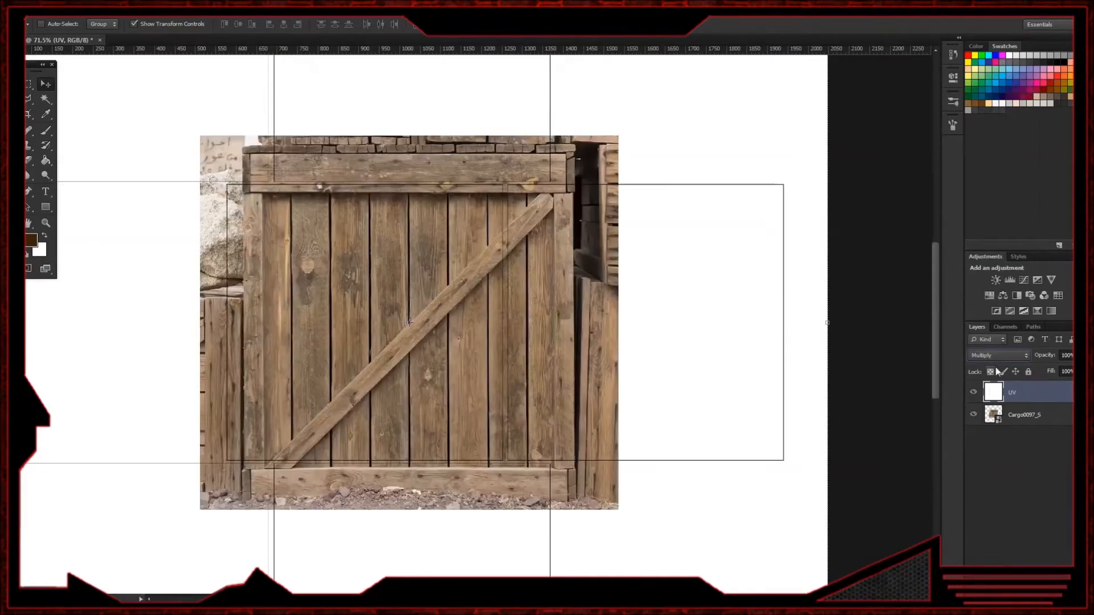
{"action": "left_click", "coordinate": [1027, 372]}
- Rename the Cargo0097_S layer as Crate_Wood and merge it with a new blank layer
{"action": "double_click", "coordinate": [1035, 419]}
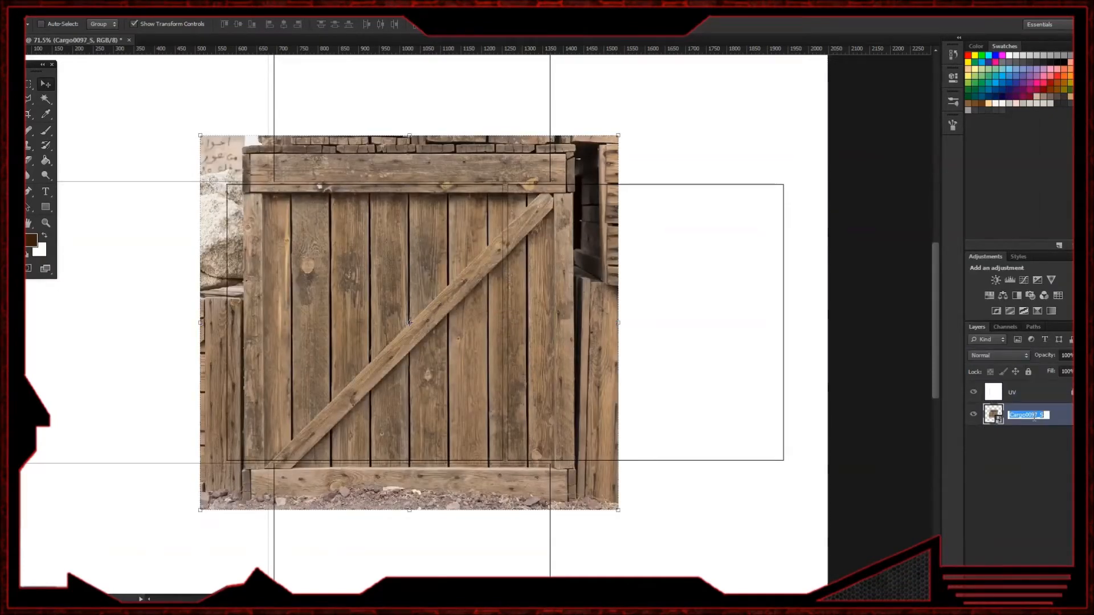
{"action": "type", "text": "Crate_BaWood"}
{"action": "key", "text": "Return"}
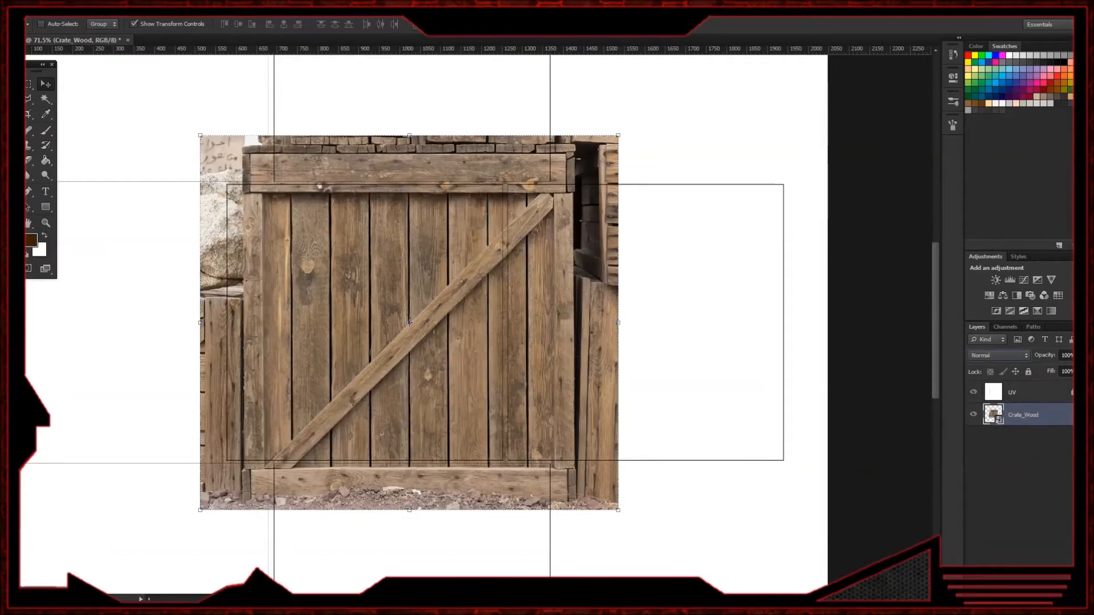
{"action": "key", "text": "ctrl+shift+alt+n"}
{"action": "left_click", "coordinate": [1038, 443], "text": "shift"}
{"action": "key", "text": "ctrl+e"}
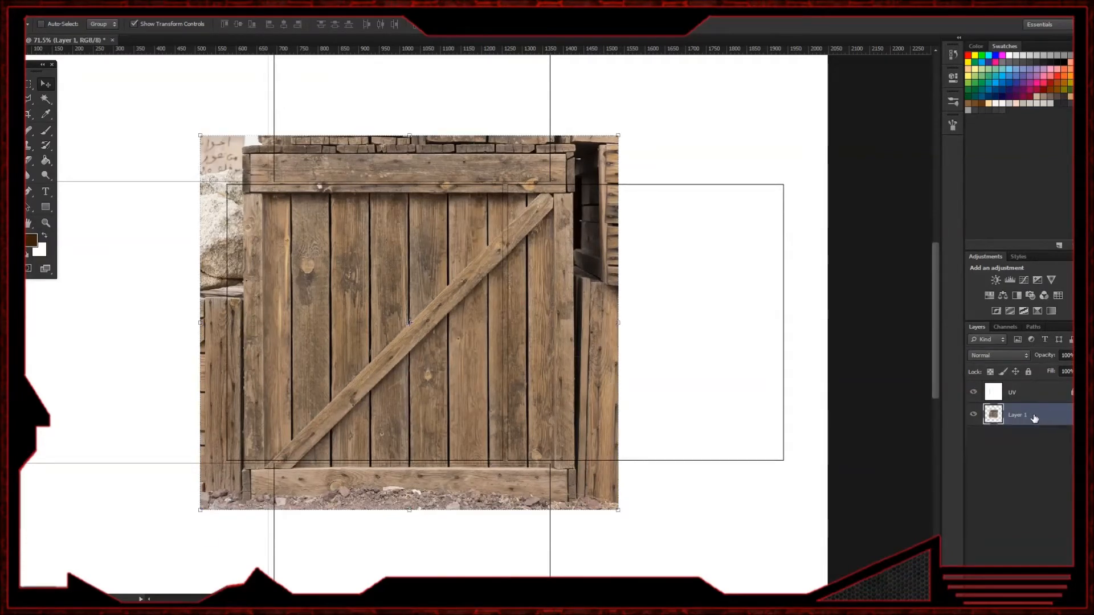
- Rename the merged crate layer as Wood
{"action": "double_click", "coordinate": [1033, 416]}
{"action": "type", "text": "WOod"}
{"action": "key", "text": "Return"}
{"action": "double_click", "coordinate": [1025, 414]}
{"action": "key", "text": "BackSpace"}
{"action": "type", "text": "Wood"}
{"action": "key", "text": "Return"}
- Add a new layer below the Wood layer and fill it with light gray
{"action": "left_click", "coordinate": [1051, 598]}
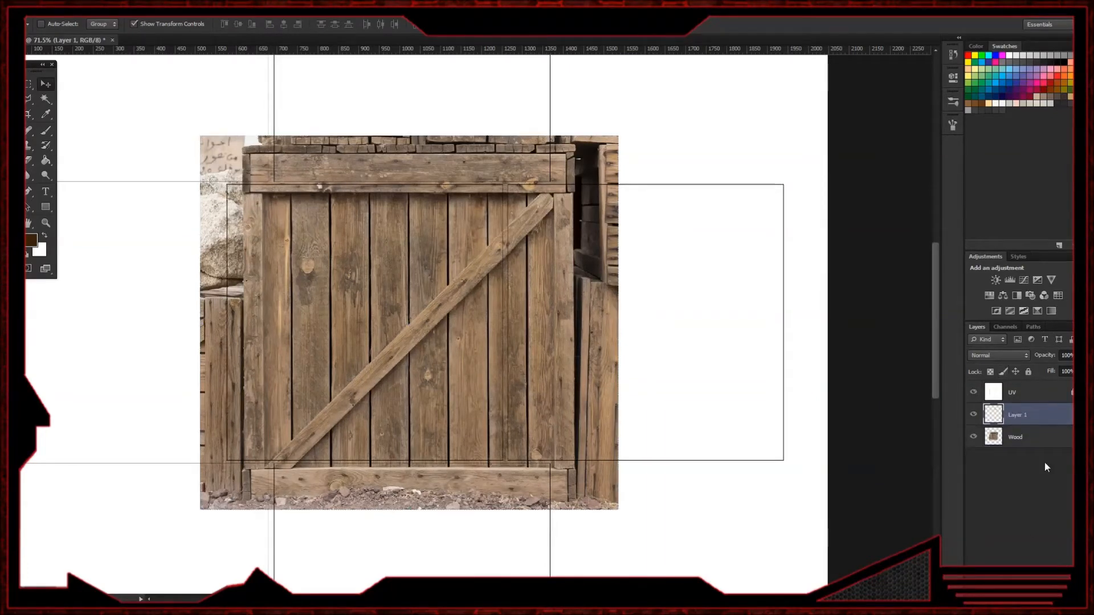
{"action": "left_click_drag", "start_coordinate": [1037, 417], "coordinate": [1035, 456]}
{"action": "left_click", "coordinate": [34, 241]}
{"action": "left_click", "coordinate": [323, 236]}
{"action": "key", "text": "Return"}
{"action": "key", "text": "g"}
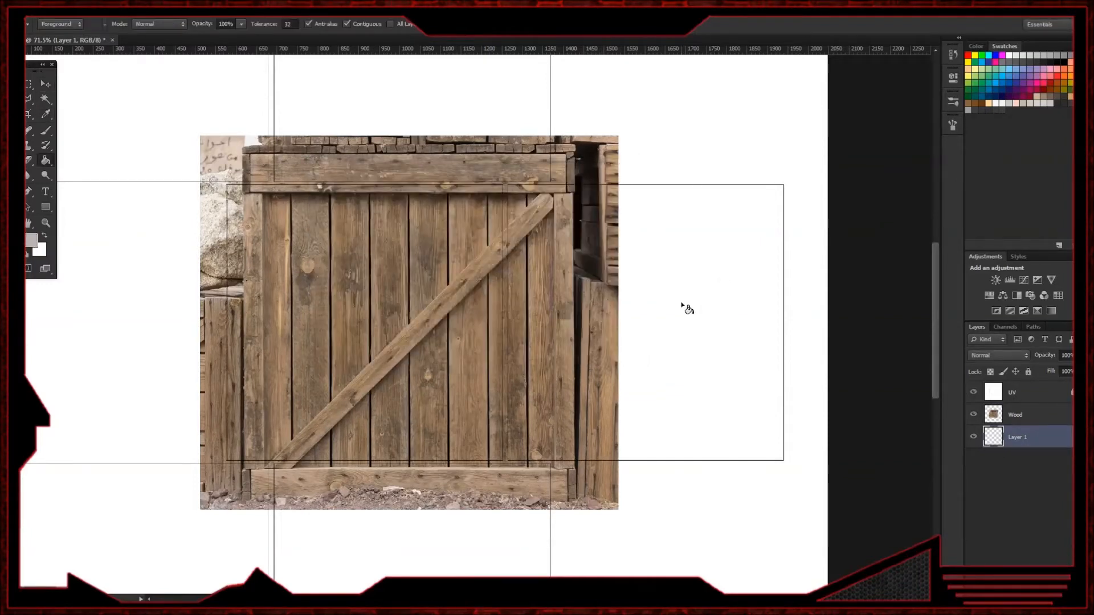
{"action": "left_click", "coordinate": [694, 316]}
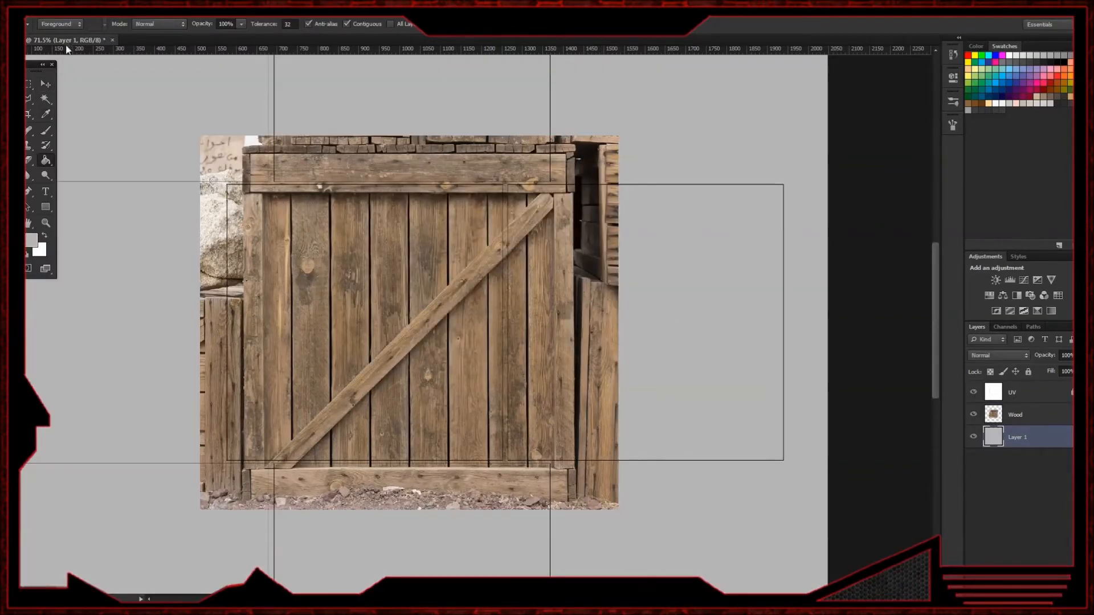
- On the Wood layer, select the background strip left of the crate with the Marquee tool and cut it away
{"action": "left_click", "coordinate": [45, 84]}
{"action": "left_click", "coordinate": [1049, 417]}
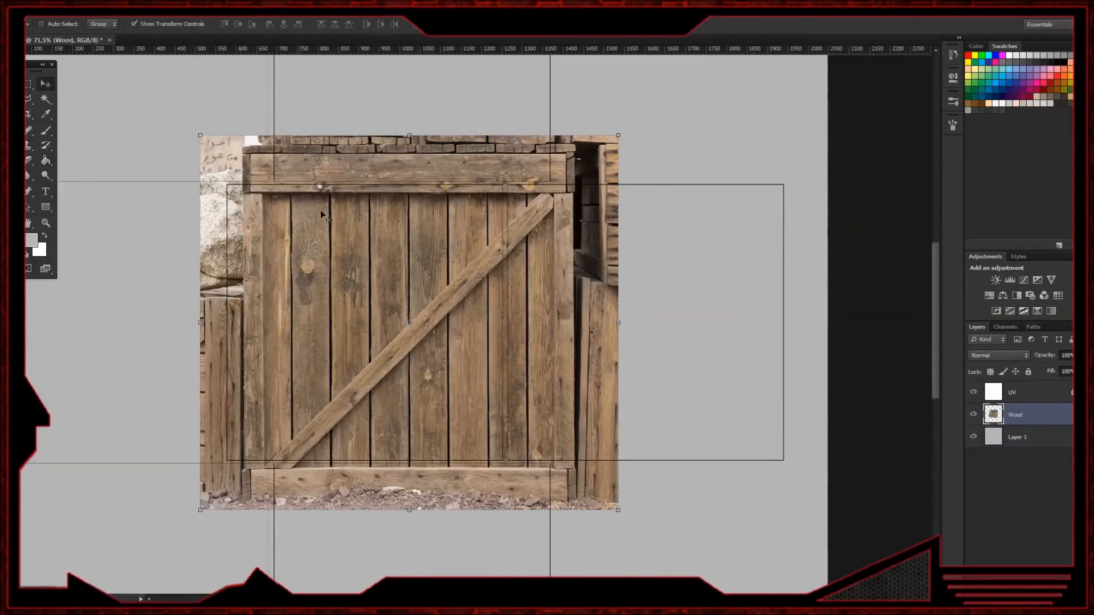
{"action": "scroll", "coordinate": [302, 199], "scroll_direction": "up", "scroll_amount": 2, "text": "alt"}
{"action": "left_click", "coordinate": [29, 84]}
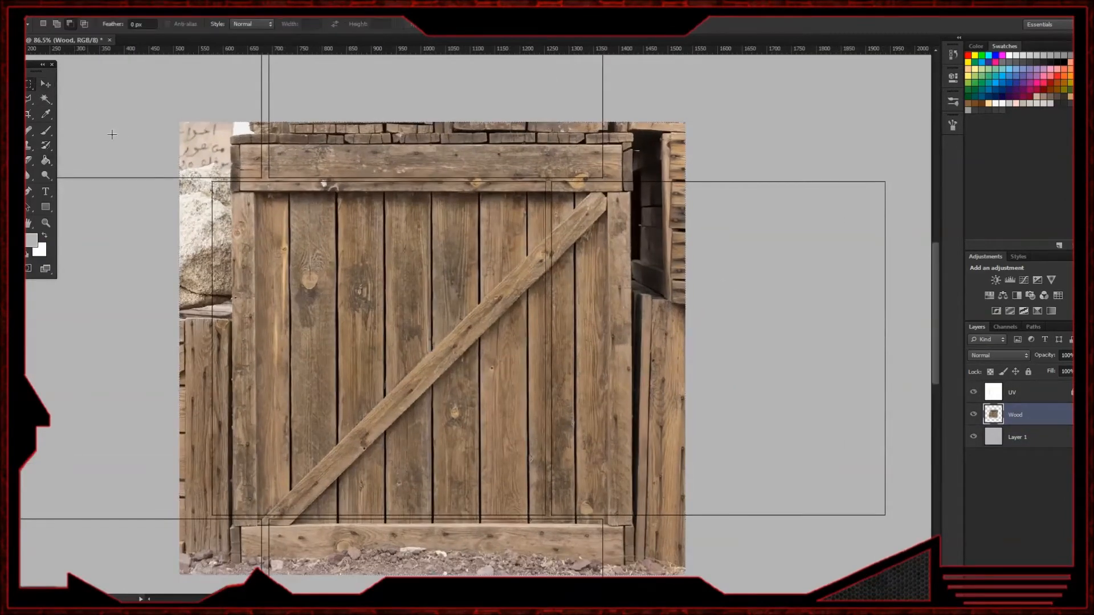
{"action": "left_click_drag", "start_coordinate": [114, 94], "coordinate": [233, 430]}
{"action": "key", "text": "ctrl+x"}
- Cut away the background strips above and to the right of the crate, and clear the selection
{"action": "left_click_drag", "start_coordinate": [348, 204], "coordinate": [300, 446]}
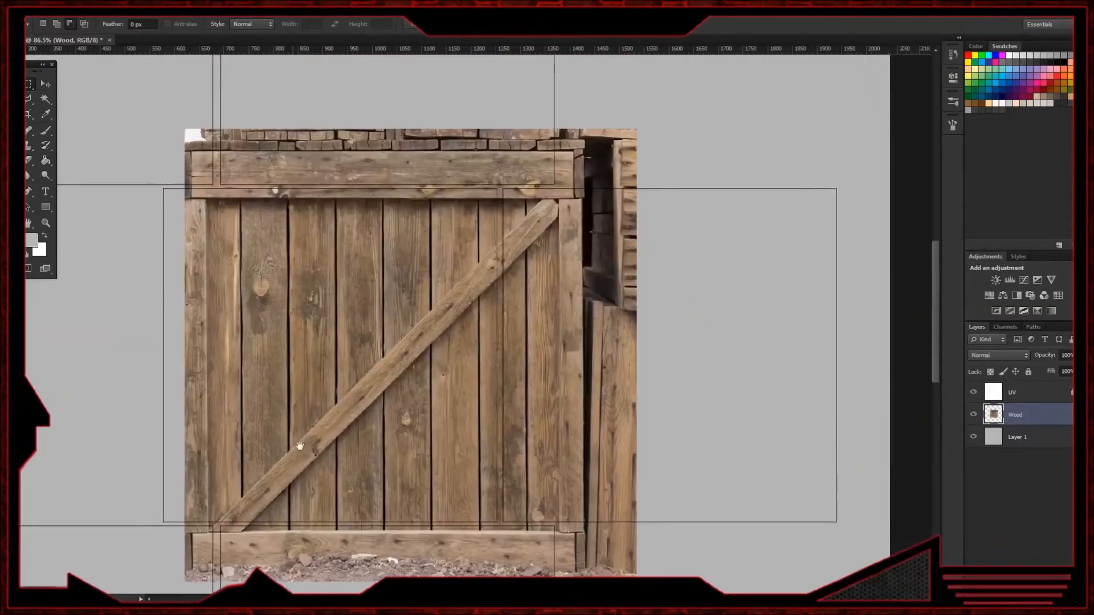
{"action": "left_click_drag", "start_coordinate": [133, 94], "coordinate": [664, 147]}
{"action": "key", "text": "ctrl+x"}
{"action": "left_click_drag", "start_coordinate": [748, 130], "coordinate": [146, 487]}
{"action": "key", "text": "ctrl+x"}
{"action": "scroll", "coordinate": [182, 450], "scroll_direction": "up", "scroll_amount": 1}
{"action": "scroll", "coordinate": [222, 407], "scroll_direction": "down", "scroll_amount": 2}
{"action": "key", "text": "ctrl+d"}
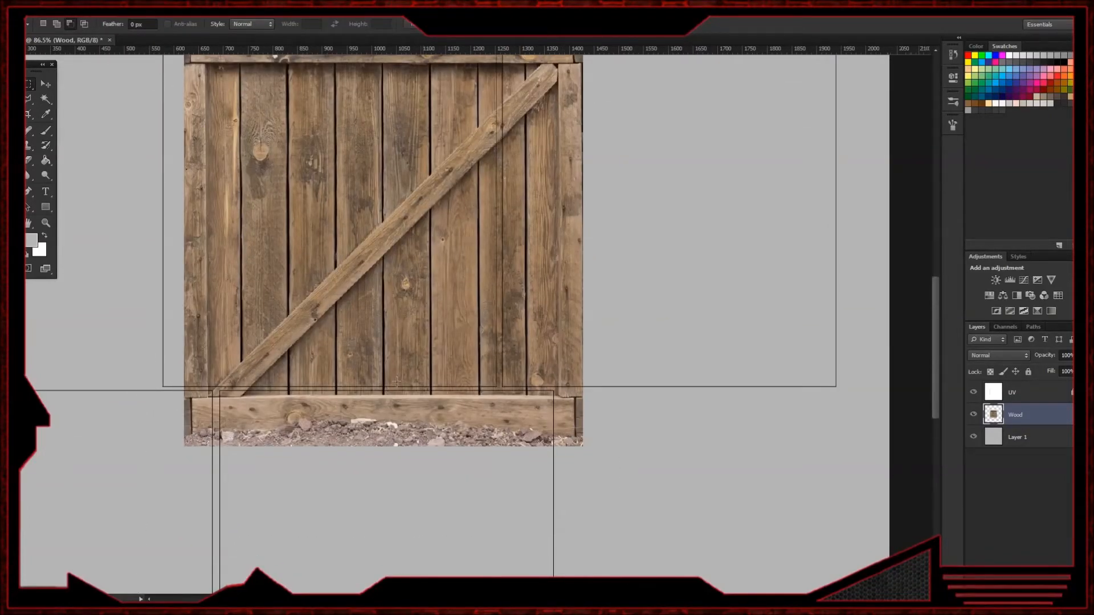
- Delete a thin strip of gravel along the bottom edge of the crate image and clear the selection
{"action": "left_click_drag", "start_coordinate": [619, 483], "coordinate": [321, 511]}
{"action": "left_click_drag", "start_coordinate": [94, 422], "coordinate": [91, 439]}
{"action": "key", "text": "Delete"}
{"action": "key", "text": "ctrl+d"}
- Use the Clone Stamp tool to cover the gravel on the right part of the bottom plank with clean wood, undoing the last stroke
{"action": "scroll", "coordinate": [381, 380], "scroll_direction": "up", "scroll_amount": 1, "text": "alt"}
{"action": "scroll", "coordinate": [380, 380], "scroll_direction": "up", "scroll_amount": 2, "text": "alt"}
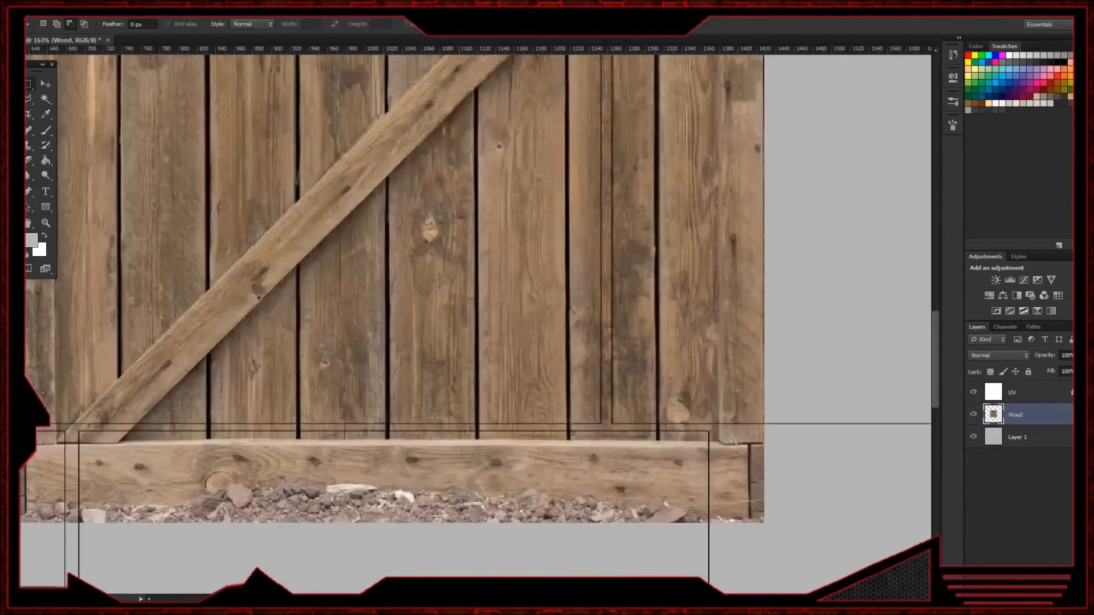
{"action": "left_click_drag", "start_coordinate": [496, 432], "coordinate": [513, 295]}
{"action": "left_click", "coordinate": [31, 148]}
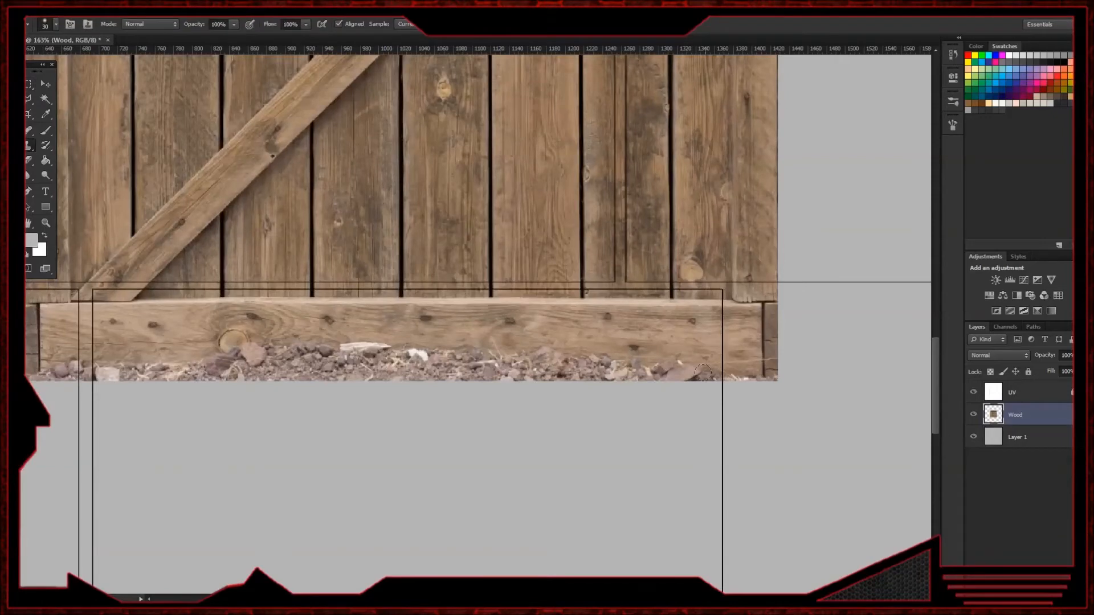
{"action": "scroll", "coordinate": [696, 364], "scroll_direction": "up", "scroll_amount": 3, "text": "alt"}
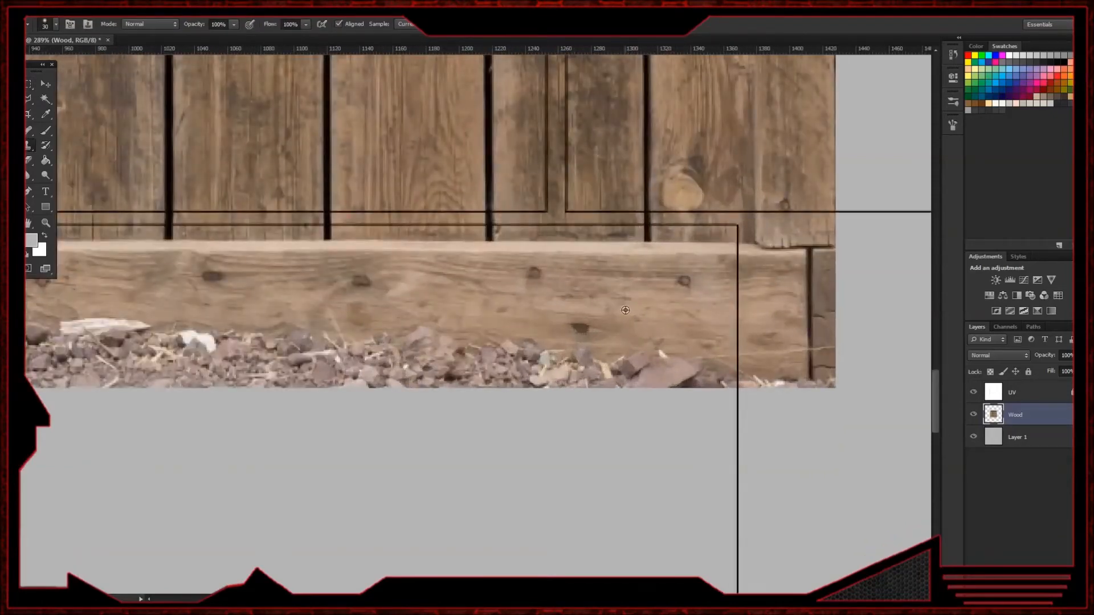
{"action": "mouse_move", "coordinate": [670, 352]}
{"action": "left_mouse_down"}
{"action": "mouse_move", "coordinate": [721, 378]}
{"action": "mouse_move", "coordinate": [766, 376]}
{"action": "mouse_move", "coordinate": [666, 353]}
{"action": "left_mouse_up"}
{"action": "left_click", "coordinate": [476, 320], "text": "alt"}
{"action": "mouse_move", "coordinate": [478, 353]}
{"action": "left_mouse_down"}
{"action": "mouse_move", "coordinate": [430, 352]}
{"action": "mouse_move", "coordinate": [499, 346]}
{"action": "left_mouse_up"}
{"action": "mouse_move", "coordinate": [285, 326]}
{"action": "left_mouse_down"}
{"action": "mouse_move", "coordinate": [353, 350]}
{"action": "mouse_move", "coordinate": [503, 340]}
{"action": "mouse_move", "coordinate": [527, 360]}
{"action": "mouse_move", "coordinate": [576, 363]}
{"action": "mouse_move", "coordinate": [542, 379]}
{"action": "left_mouse_up"}
{"action": "left_click", "coordinate": [503, 340], "text": "alt"}
{"action": "mouse_move", "coordinate": [583, 328]}
{"action": "left_mouse_down"}
{"action": "mouse_move", "coordinate": [572, 328]}
{"action": "mouse_move", "coordinate": [590, 329]}
{"action": "left_mouse_up"}
{"action": "key", "text": "ctrl+z"}
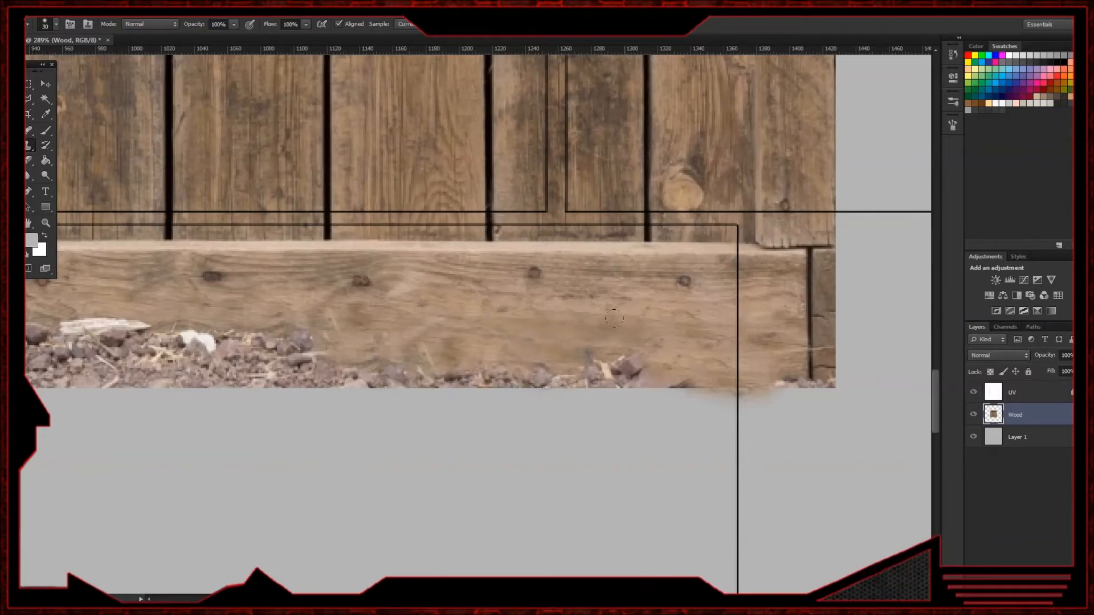
- Clone more sampled wood over the remaining gravel along the middle and right of the bottom plank's lower edge
{"action": "left_click", "coordinate": [634, 330], "text": "alt"}
{"action": "mouse_move", "coordinate": [635, 371]}
{"action": "left_mouse_down"}
{"action": "mouse_move", "coordinate": [589, 367]}
{"action": "mouse_move", "coordinate": [683, 385]}
{"action": "left_mouse_up"}
{"action": "left_click", "coordinate": [435, 322], "text": "alt"}
{"action": "mouse_move", "coordinate": [528, 376]}
{"action": "left_mouse_down"}
{"action": "mouse_move", "coordinate": [511, 356]}
{"action": "mouse_move", "coordinate": [564, 386]}
{"action": "left_mouse_up"}
{"action": "left_click", "coordinate": [162, 301], "text": "alt"}
{"action": "mouse_move", "coordinate": [140, 327]}
{"action": "left_mouse_down"}
{"action": "mouse_move", "coordinate": [181, 353]}
{"action": "mouse_move", "coordinate": [221, 330]}
{"action": "mouse_move", "coordinate": [297, 340]}
{"action": "mouse_move", "coordinate": [203, 295]}
{"action": "left_mouse_up"}
{"action": "left_click", "coordinate": [253, 288], "text": "alt"}
{"action": "left_click", "coordinate": [262, 301], "text": "alt"}
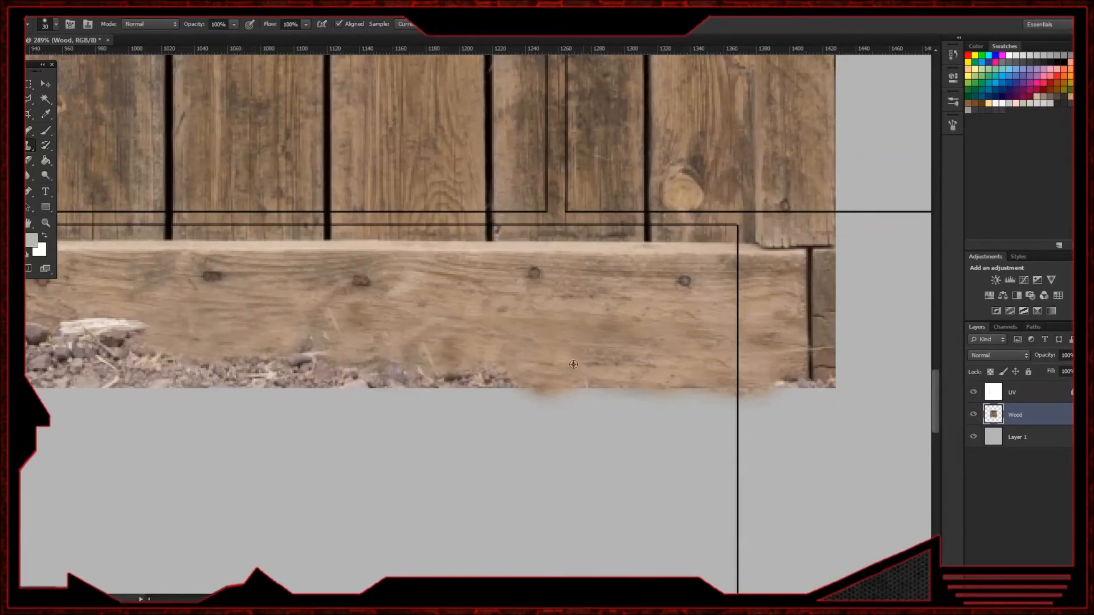
{"action": "left_click", "coordinate": [514, 355], "text": "alt"}
{"action": "mouse_move", "coordinate": [515, 373]}
{"action": "left_mouse_down"}
{"action": "mouse_move", "coordinate": [313, 371]}
{"action": "mouse_move", "coordinate": [291, 354]}
{"action": "left_mouse_up"}
- Clone wood over the knot, the white chip and the gravel on the left half of the bottom plank
{"action": "left_click_drag", "start_coordinate": [254, 387], "coordinate": [556, 405]}
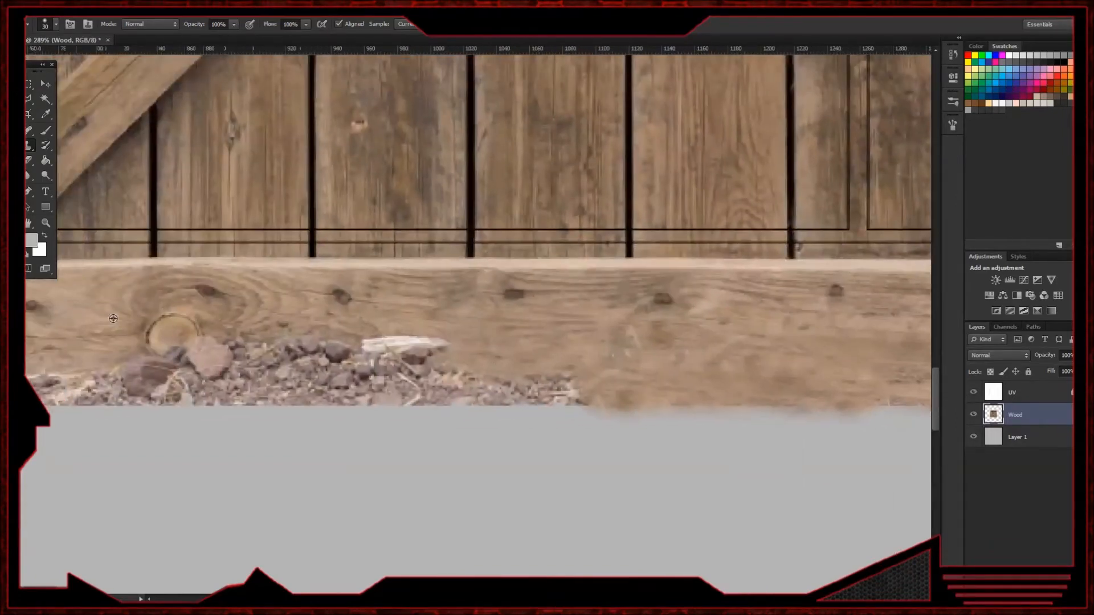
{"action": "mouse_move", "coordinate": [113, 376]}
{"action": "left_mouse_down"}
{"action": "mouse_move", "coordinate": [214, 356]}
{"action": "mouse_move", "coordinate": [218, 343]}
{"action": "mouse_move", "coordinate": [154, 327]}
{"action": "mouse_move", "coordinate": [170, 339]}
{"action": "mouse_move", "coordinate": [168, 356]}
{"action": "left_mouse_up"}
{"action": "left_click", "coordinate": [277, 329], "text": "alt"}
{"action": "mouse_move", "coordinate": [445, 342]}
{"action": "left_mouse_down"}
{"action": "mouse_move", "coordinate": [343, 359]}
{"action": "mouse_move", "coordinate": [323, 348]}
{"action": "left_mouse_up"}
{"action": "left_click", "coordinate": [594, 365], "text": "alt"}
{"action": "mouse_move", "coordinate": [576, 376]}
{"action": "left_mouse_down"}
{"action": "mouse_move", "coordinate": [497, 384]}
{"action": "mouse_move", "coordinate": [560, 382]}
{"action": "left_mouse_up"}
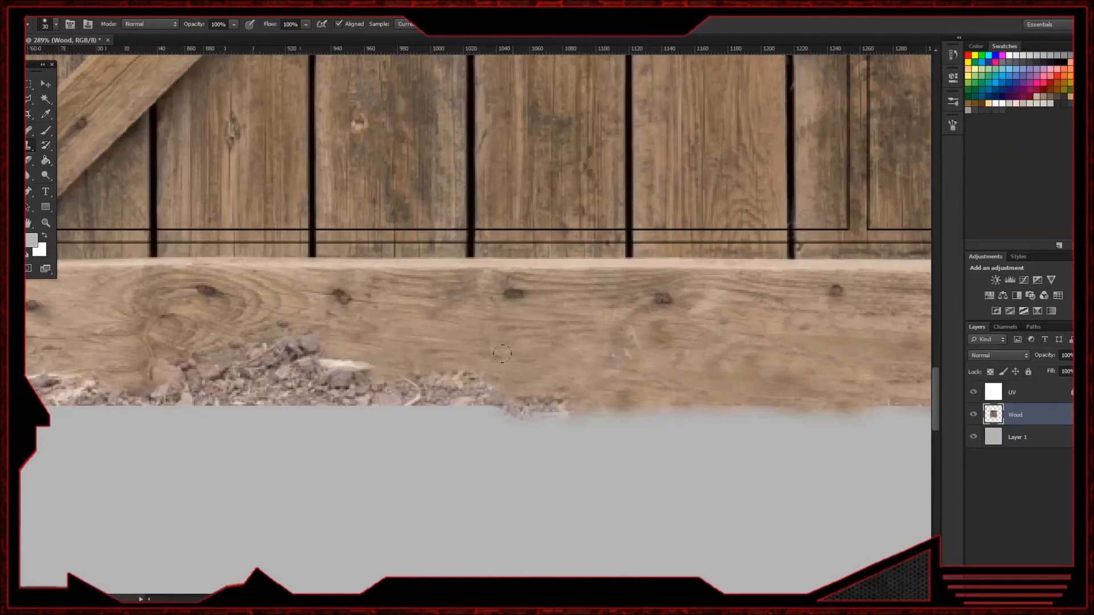
- Select the crate's entire top plank with the Marquee tool and paste a copy of it onto a new layer
{"action": "scroll", "coordinate": [502, 354], "scroll_direction": "down", "scroll_amount": 5, "text": "alt"}
{"action": "scroll", "coordinate": [513, 364], "scroll_direction": "up", "scroll_amount": 10, "text": "alt"}
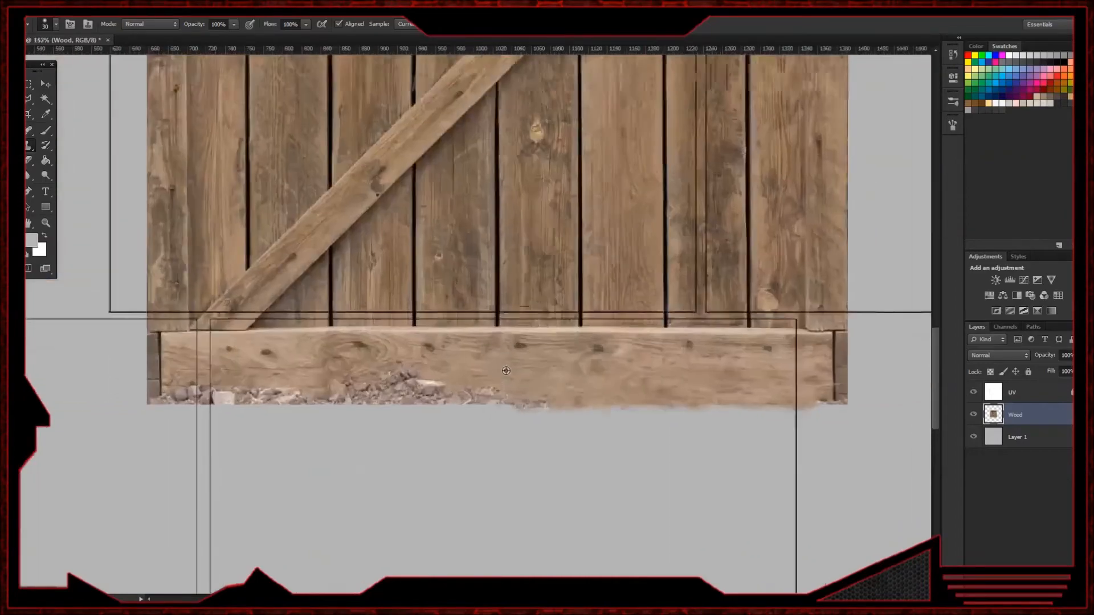
{"action": "scroll", "coordinate": [513, 368], "scroll_direction": "down", "scroll_amount": 11, "text": "alt"}
{"action": "left_click_drag", "start_coordinate": [399, 164], "coordinate": [391, 405]}
{"action": "scroll", "coordinate": [391, 405], "scroll_direction": "up", "scroll_amount": 5, "text": "alt"}
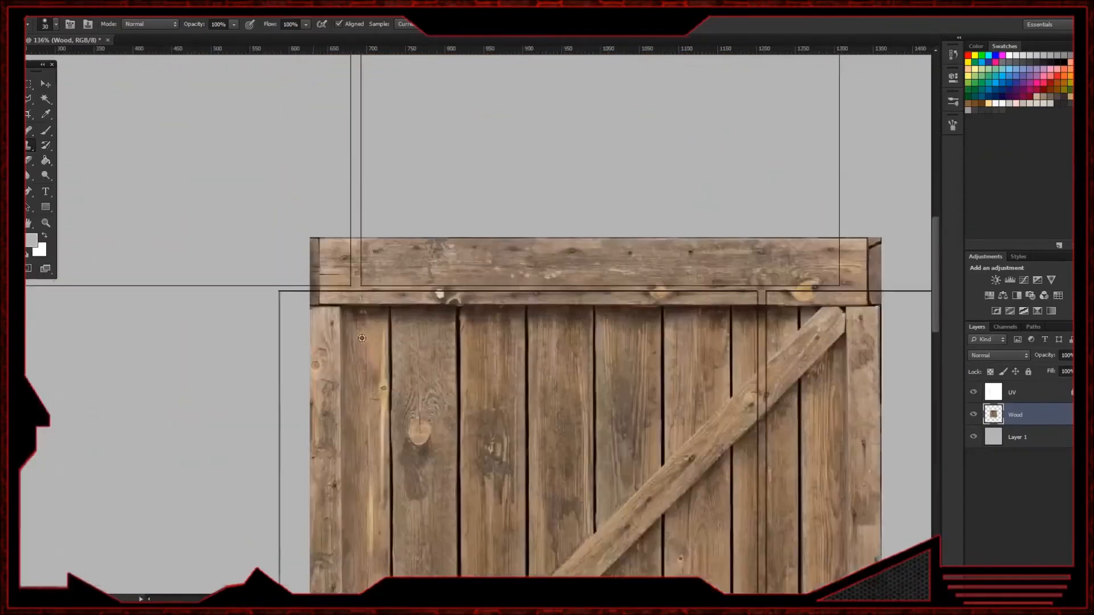
{"action": "left_click", "coordinate": [33, 89]}
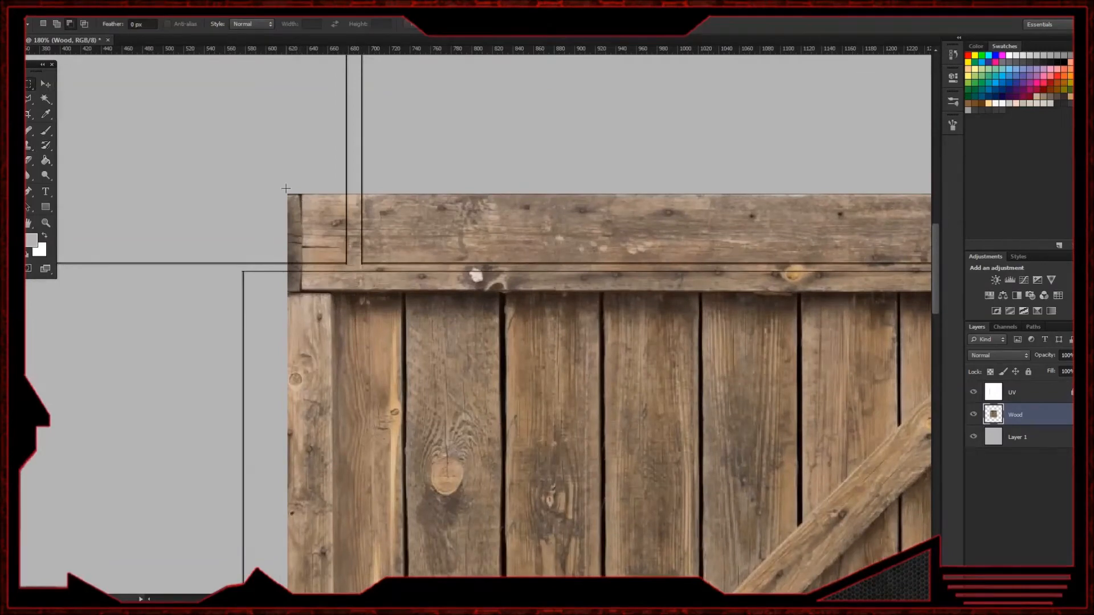
{"action": "left_click_drag", "start_coordinate": [289, 193], "coordinate": [334, 294]}
{"action": "key", "text": "ctrl+x"}
{"action": "key", "text": "ctrl+z"}
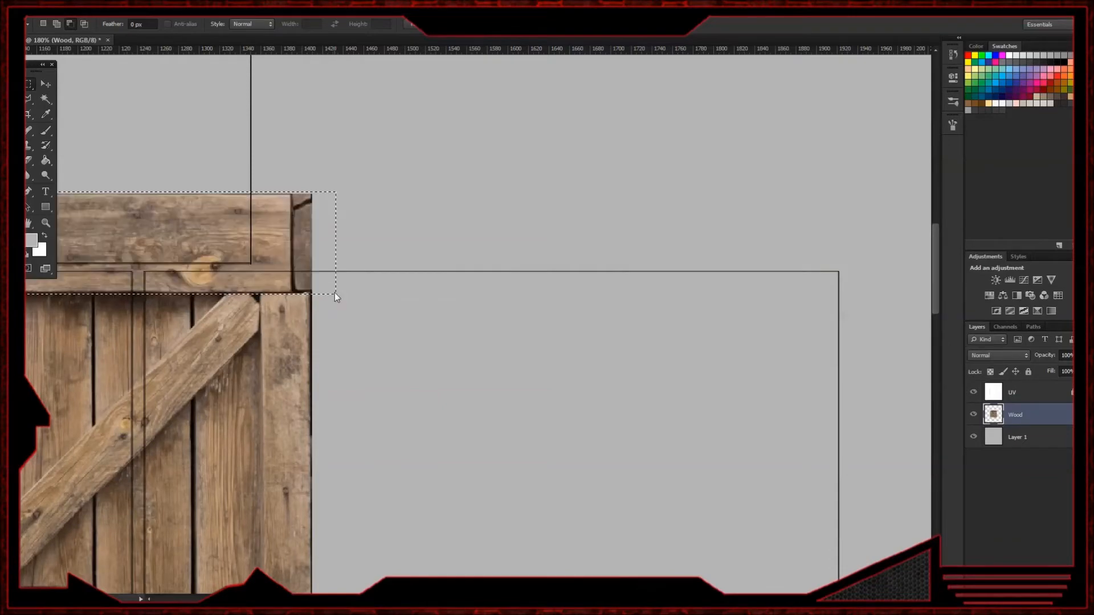
{"action": "key", "text": "ctrl+v"}
- Move the copied plank down to the bottom of the crate so it covers the gravel-stained bottom plank
{"action": "left_click", "coordinate": [47, 84]}
{"action": "left_click_drag", "start_coordinate": [213, 213], "coordinate": [274, 434]}
{"action": "left_click_drag", "start_coordinate": [419, 512], "coordinate": [766, 98]}
{"action": "left_click_drag", "start_coordinate": [629, 90], "coordinate": [551, 549]}
{"action": "left_click_drag", "start_coordinate": [557, 518], "coordinate": [671, 181]}
{"action": "left_click_drag", "start_coordinate": [511, 204], "coordinate": [520, 279]}
{"action": "left_click_drag", "start_coordinate": [442, 406], "coordinate": [668, 416]}
{"action": "left_click_drag", "start_coordinate": [552, 298], "coordinate": [545, 288]}
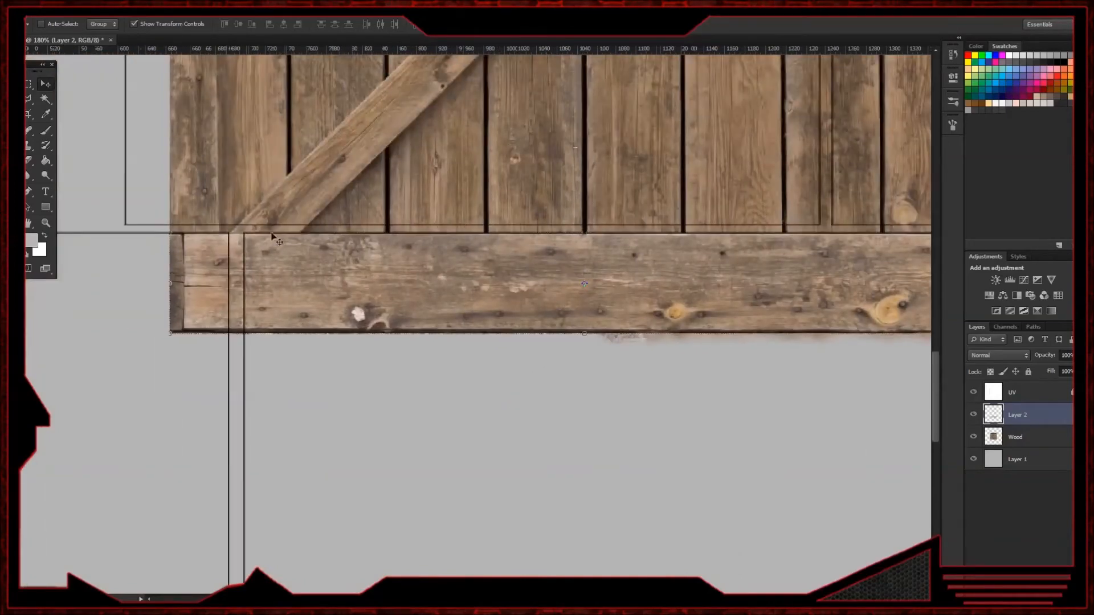
- Activate the Marquee tool and hide the UV layer to check the crate without the UV lines
{"action": "left_click", "coordinate": [27, 84]}
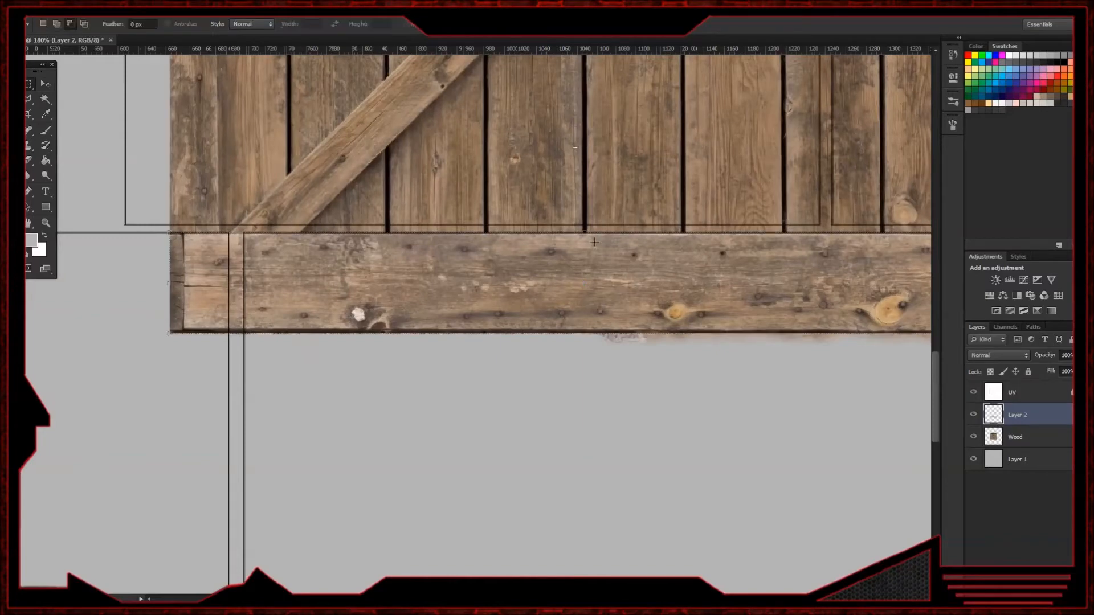
{"action": "left_click", "coordinate": [975, 394]}
{"action": "scroll", "coordinate": [578, 332], "scroll_direction": "down", "scroll_amount": 8, "text": "alt"}
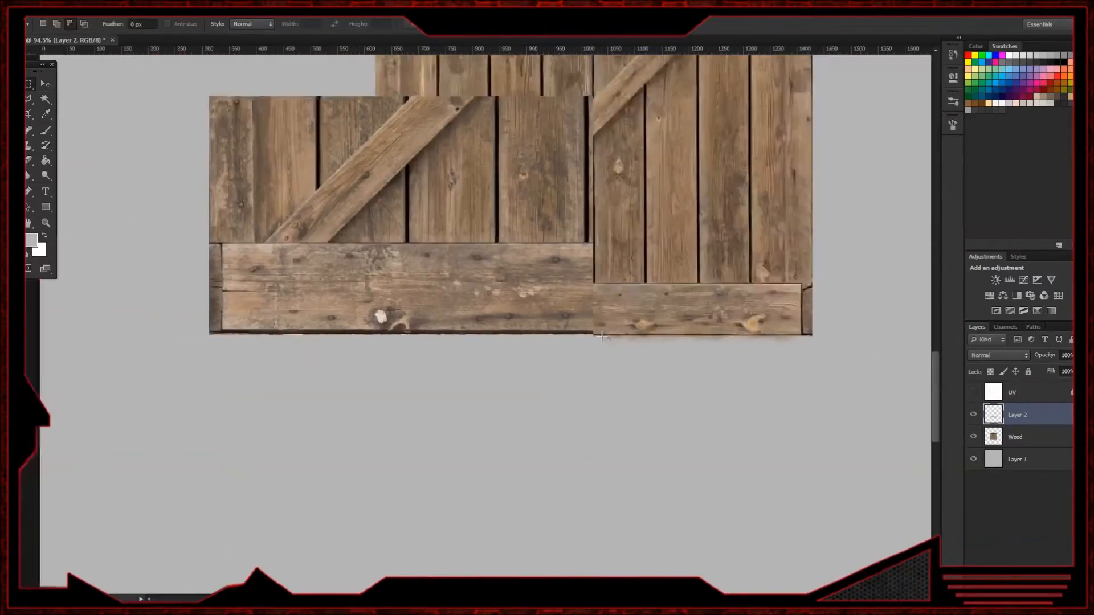
- Merge Layer 2 with the Wood layer so the crate texture sits on a single layer
{"action": "scroll", "coordinate": [603, 337], "scroll_direction": "up", "scroll_amount": 3, "text": "alt"}
{"action": "scroll", "coordinate": [614, 342], "scroll_direction": "up", "scroll_amount": 4, "text": "alt"}
{"action": "scroll", "coordinate": [620, 347], "scroll_direction": "down", "scroll_amount": 3, "text": "alt"}
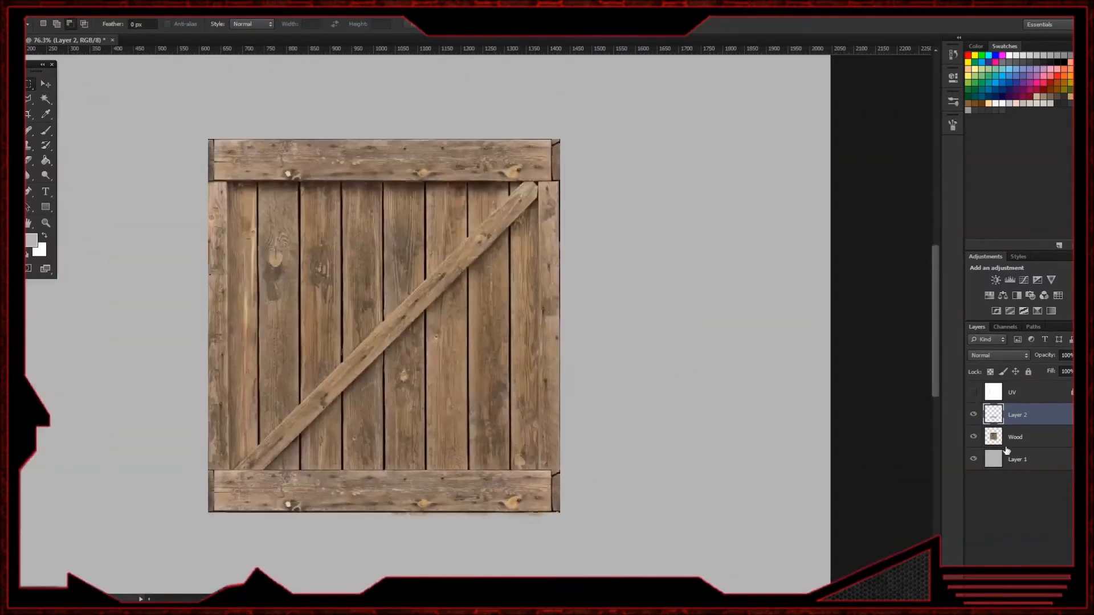
{"action": "left_click", "coordinate": [1008, 443], "text": "ctrl"}
{"action": "key", "text": "ctrl+e"}
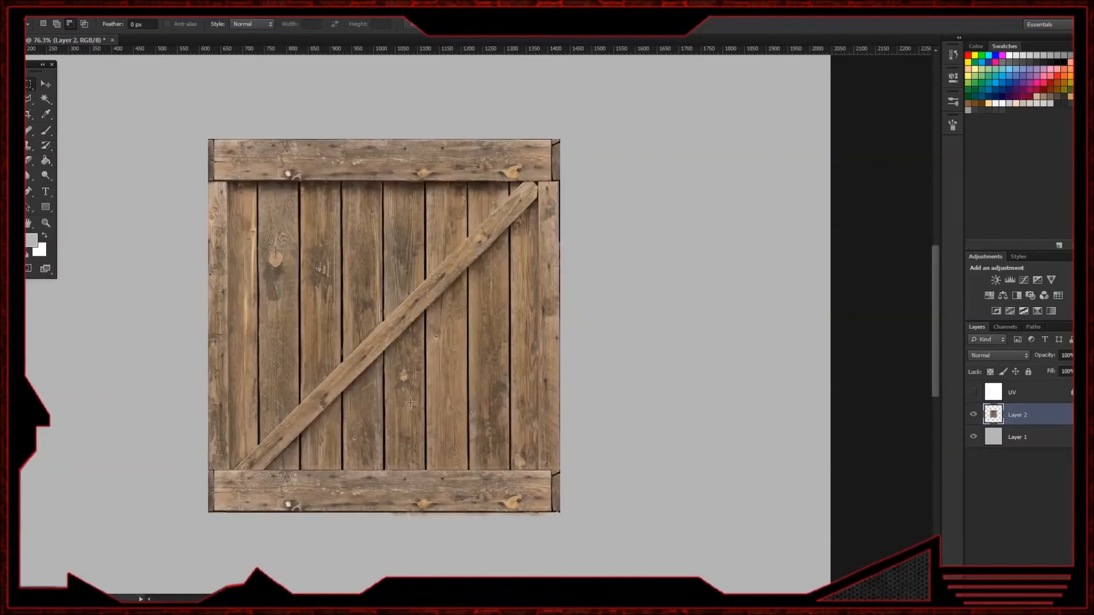
- Delete the leftover strip of wood below the crate's bottom edge and clear the selection
{"action": "scroll", "coordinate": [539, 505], "scroll_direction": "up", "scroll_amount": 4, "text": "alt"}
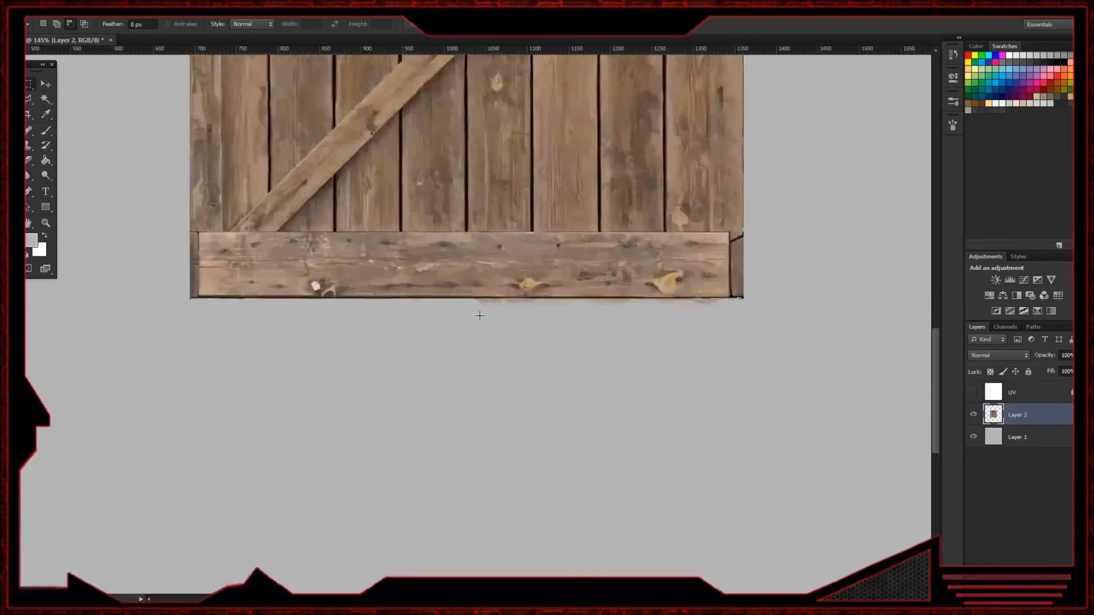
{"action": "left_click_drag", "start_coordinate": [838, 433], "coordinate": [114, 294]}
{"action": "key", "text": "Delete"}
{"action": "key", "text": "ctrl+d"}
{"action": "scroll", "coordinate": [704, 454], "scroll_direction": "up", "scroll_amount": 5}
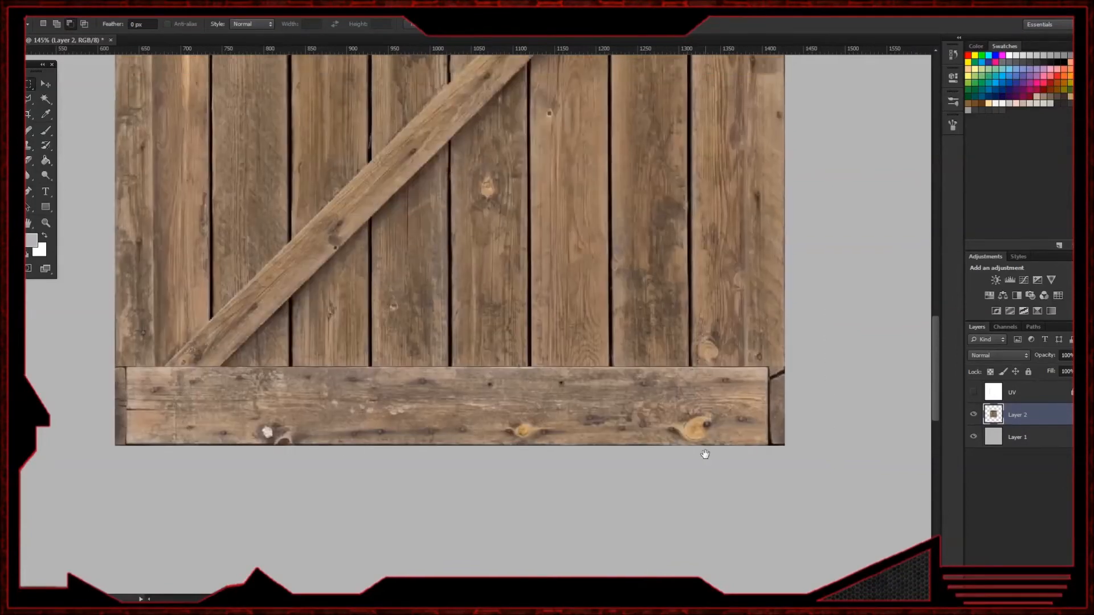
- Add a new empty layer above the merged crate layer and set the foreground color to black
{"action": "scroll", "coordinate": [684, 285], "scroll_direction": "down", "scroll_amount": 3, "text": "alt"}
{"action": "left_click_drag", "start_coordinate": [675, 236], "coordinate": [653, 306]}
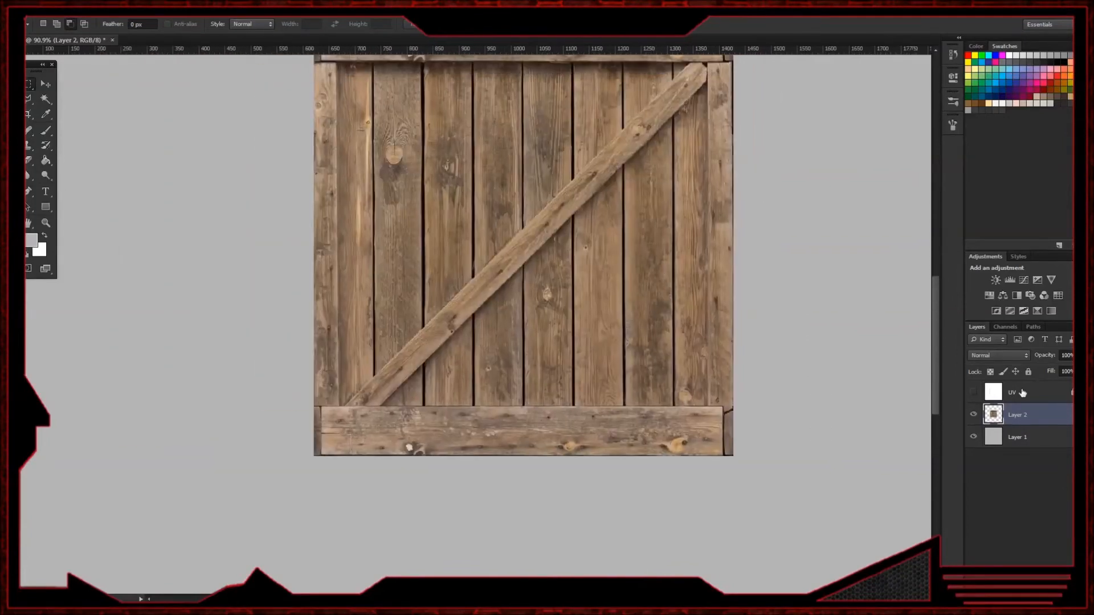
{"action": "key", "text": "ctrl+shift+alt+n"}
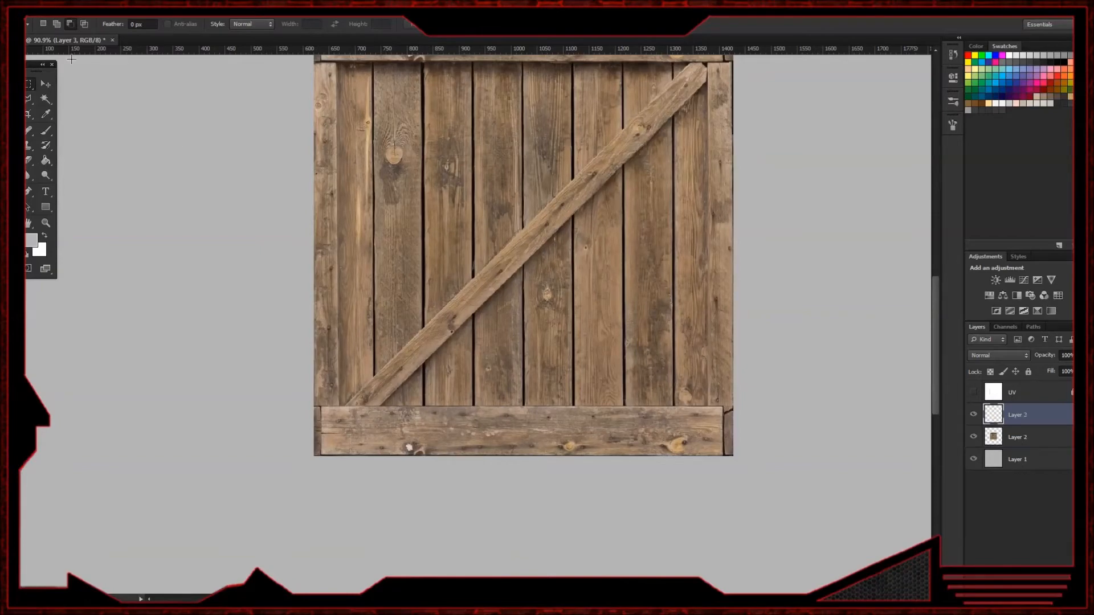
{"action": "left_click", "coordinate": [35, 240]}
{"action": "left_click_drag", "start_coordinate": [379, 322], "coordinate": [320, 338]}
{"action": "left_click", "coordinate": [613, 186]}
{"action": "left_click_drag", "start_coordinate": [610, 188], "coordinate": [560, 230]}
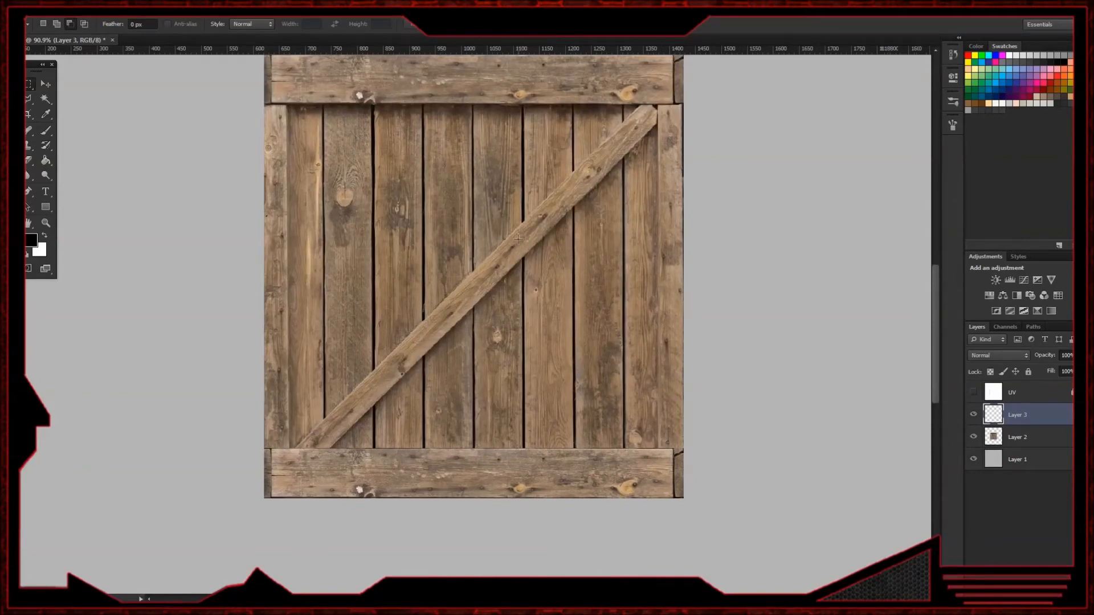
- With a 70 px brush, paint thick black shadow strokes along the frame's inner edges and beneath the diagonal plank
{"action": "left_click", "coordinate": [45, 130]}
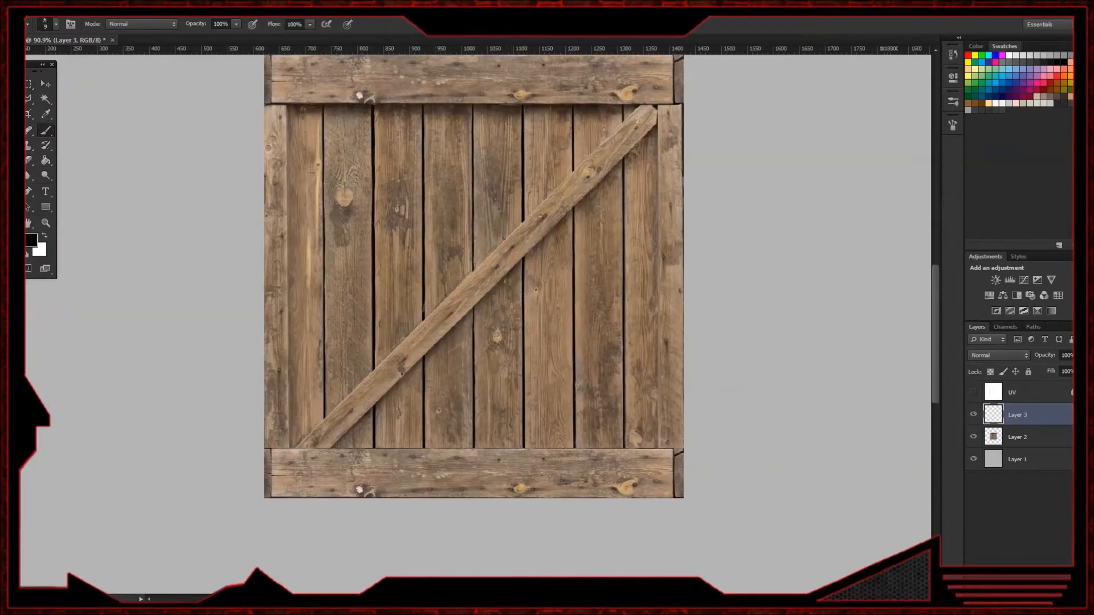
{"action": "key", "text": "bracketright"}
{"action": "key", "text": "bracketright"}
{"action": "key", "text": "bracketright"}
{"action": "mouse_move", "coordinate": [658, 140]}
{"action": "left_mouse_down"}
{"action": "mouse_move", "coordinate": [335, 430]}
{"action": "mouse_move", "coordinate": [525, 420]}
{"action": "mouse_move", "coordinate": [596, 431]}
{"action": "mouse_move", "coordinate": [603, 369]}
{"action": "left_mouse_up"}
{"action": "mouse_move", "coordinate": [646, 162]}
{"action": "left_mouse_down"}
{"action": "mouse_move", "coordinate": [644, 435]}
{"action": "mouse_move", "coordinate": [614, 430]}
{"action": "left_mouse_up"}
{"action": "mouse_move", "coordinate": [633, 105]}
{"action": "left_mouse_down"}
{"action": "mouse_move", "coordinate": [353, 123]}
{"action": "mouse_move", "coordinate": [288, 111]}
{"action": "mouse_move", "coordinate": [290, 445]}
{"action": "left_mouse_up"}
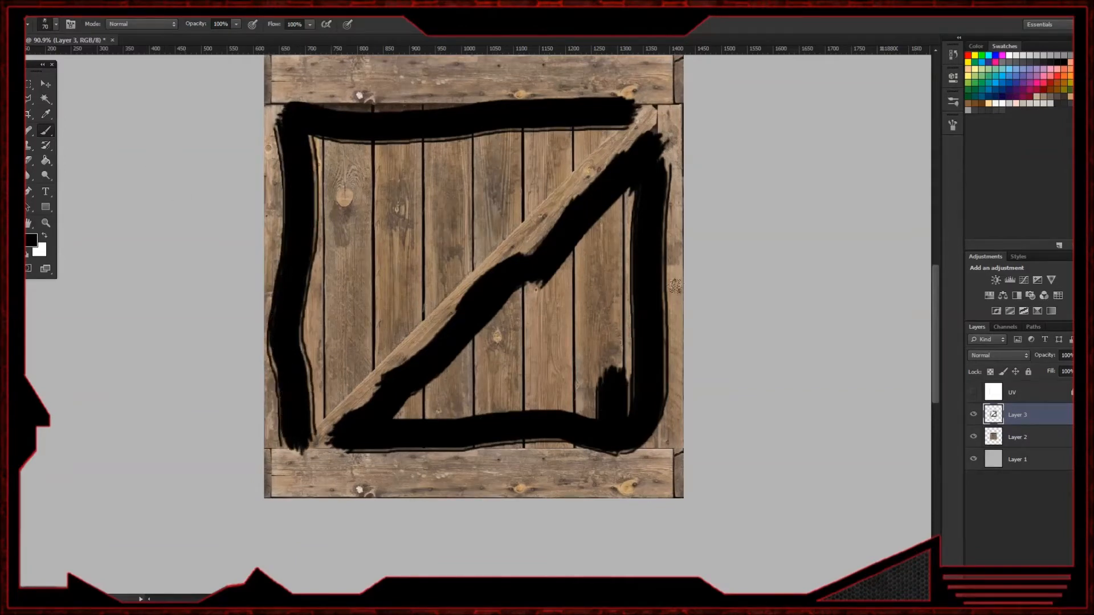
- Set Layer 3's blend mode to Multiply and apply a Gaussian Blur with a 48.3-pixel radius to the black strokes
{"action": "left_click", "coordinate": [998, 355]}
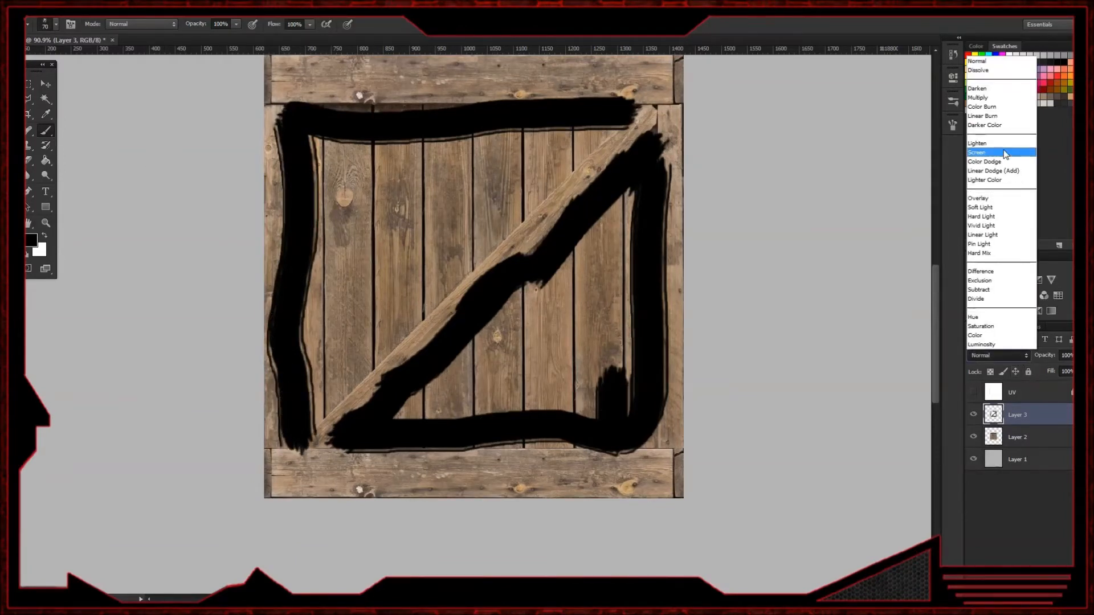
{"action": "left_click", "coordinate": [1002, 98]}
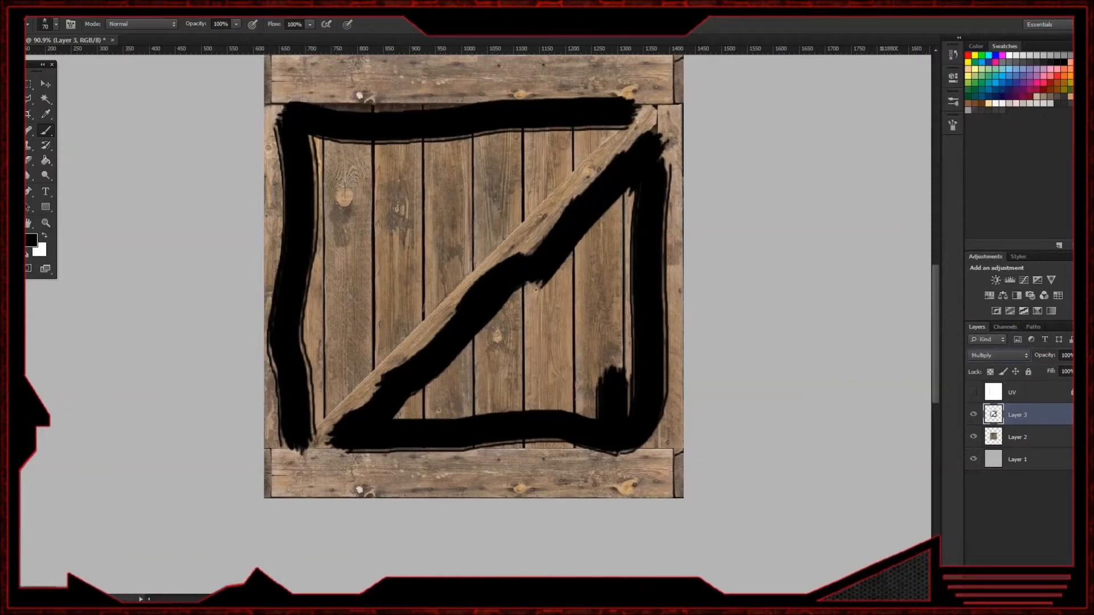
{"action": "left_click", "coordinate": [179, 9]}
{"action": "mouse_move", "coordinate": [218, 135]}
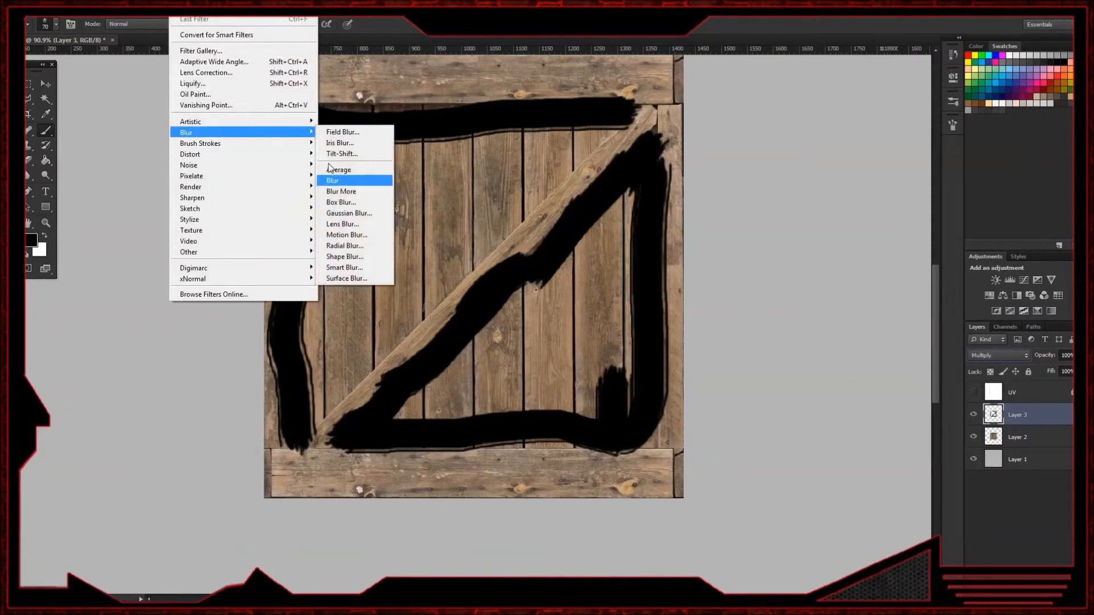
{"action": "left_click", "coordinate": [348, 213]}
{"action": "mouse_move", "coordinate": [174, 296]}
{"action": "left_mouse_down"}
{"action": "mouse_move", "coordinate": [222, 301]}
{"action": "mouse_move", "coordinate": [196, 296]}
{"action": "left_mouse_up"}
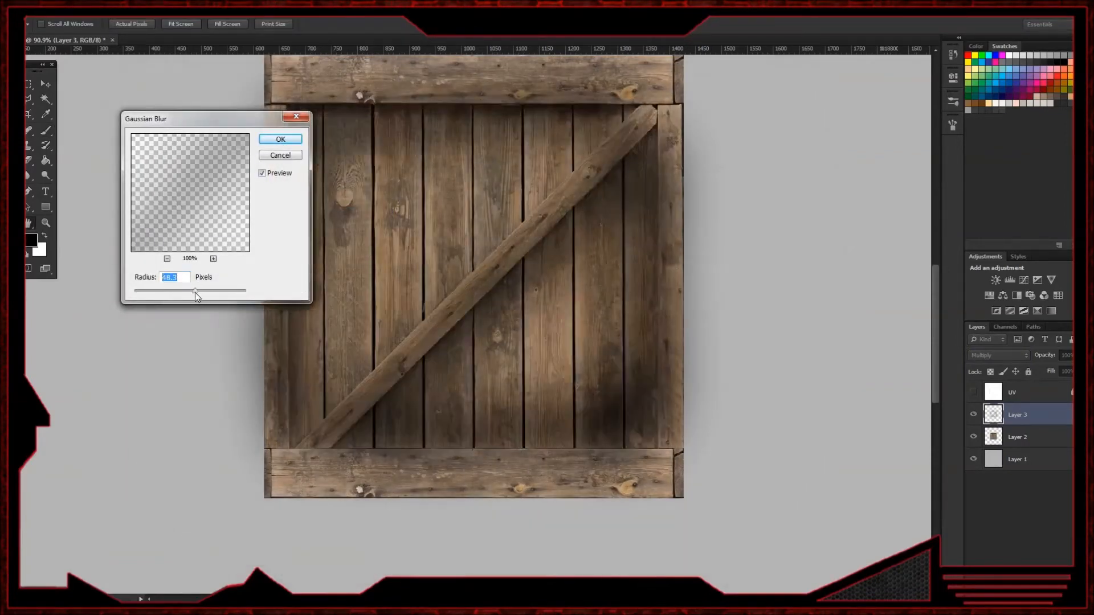
{"action": "left_click", "coordinate": [280, 139]}
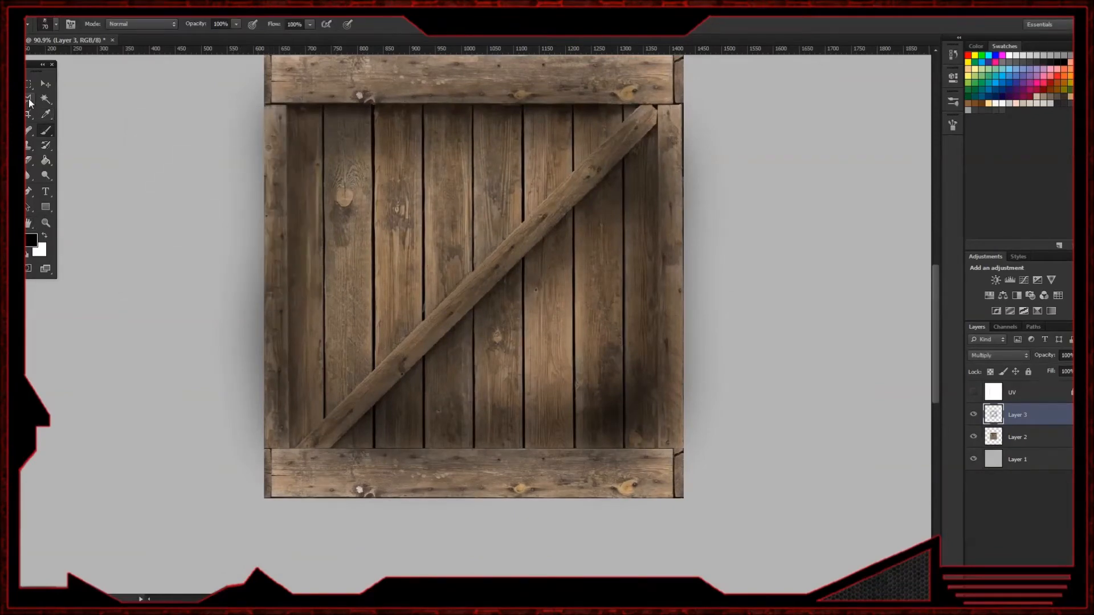
- Delete the blurred shadow that spills outside the crate's left, bottom and right edges on Layer 3
{"action": "left_click", "coordinate": [39, 85]}
{"action": "scroll", "coordinate": [288, 153], "scroll_direction": "down", "scroll_amount": 3, "text": "alt"}
{"action": "left_click_drag", "start_coordinate": [144, 79], "coordinate": [283, 457]}
{"action": "key", "text": "Delete"}
{"action": "key", "text": "ctrl+d"}
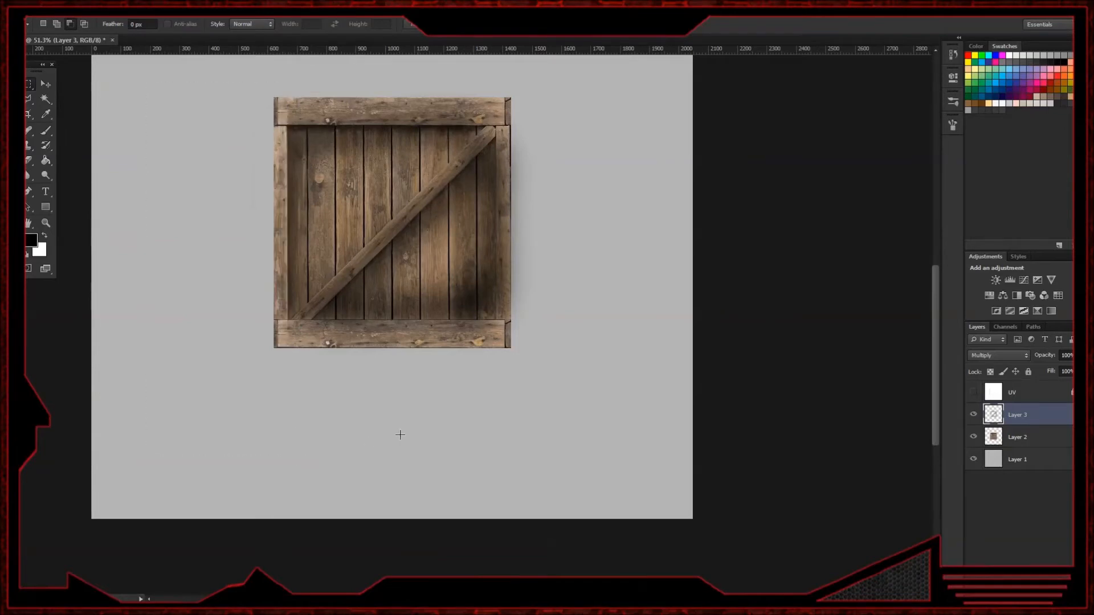
{"action": "left_click_drag", "start_coordinate": [586, 491], "coordinate": [213, 320]}
{"action": "key", "text": "Delete"}
{"action": "key", "text": "ctrl+d"}
{"action": "left_click_drag", "start_coordinate": [676, 96], "coordinate": [498, 439]}
{"action": "key", "text": "Delete"}
{"action": "key", "text": "ctrl+d"}
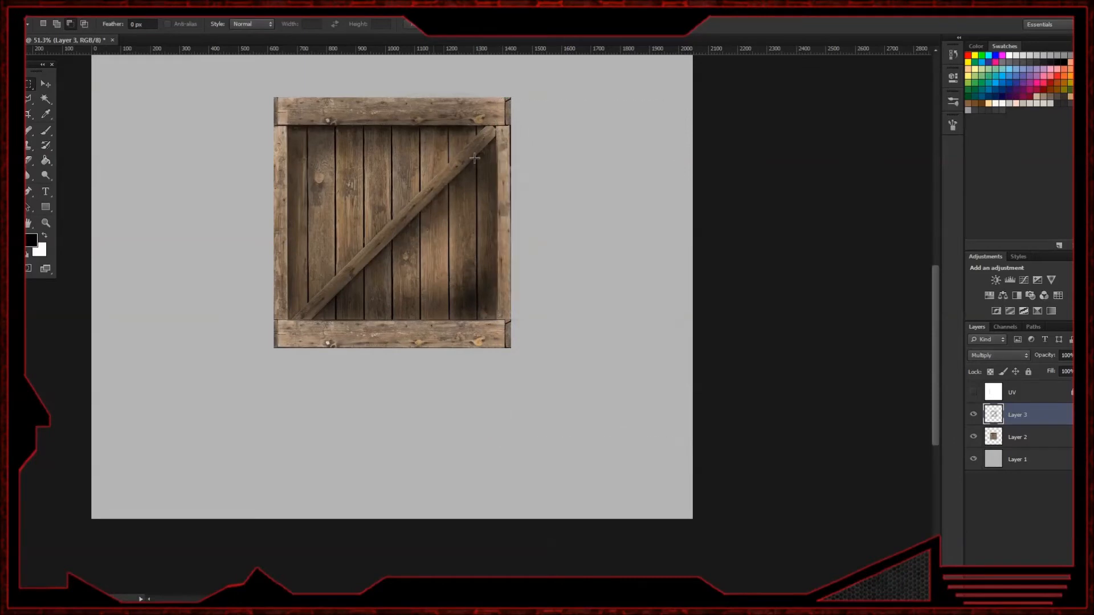
- Lower the opacity of the shadow layer, Layer 3, to about 52%
{"action": "scroll", "coordinate": [458, 251], "scroll_direction": "up", "scroll_amount": 4, "text": "alt"}
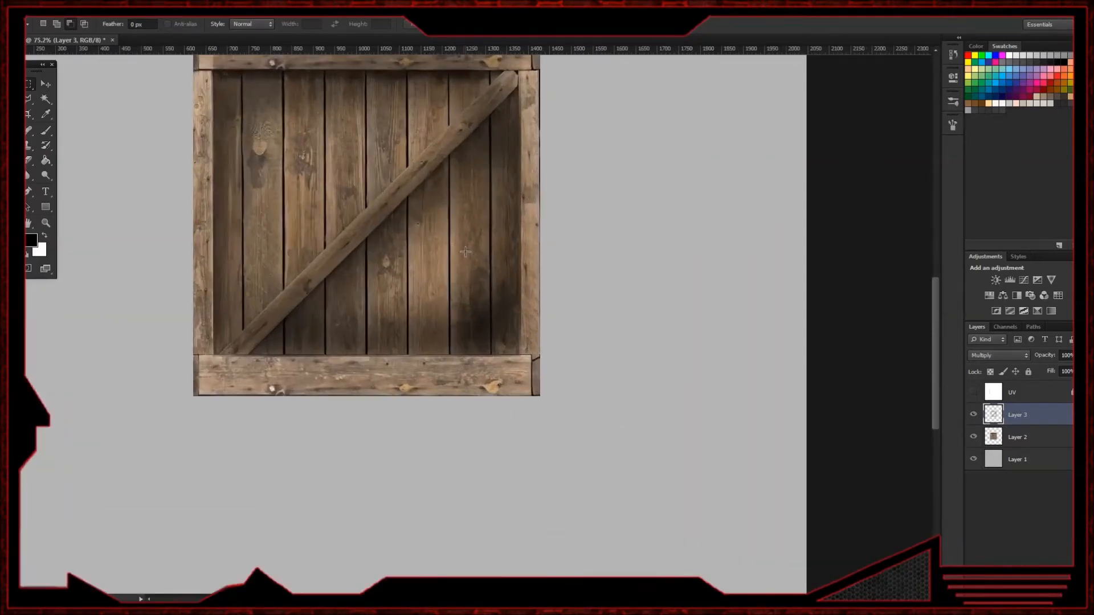
{"action": "scroll", "coordinate": [466, 252], "scroll_direction": "up", "scroll_amount": 3, "text": "alt"}
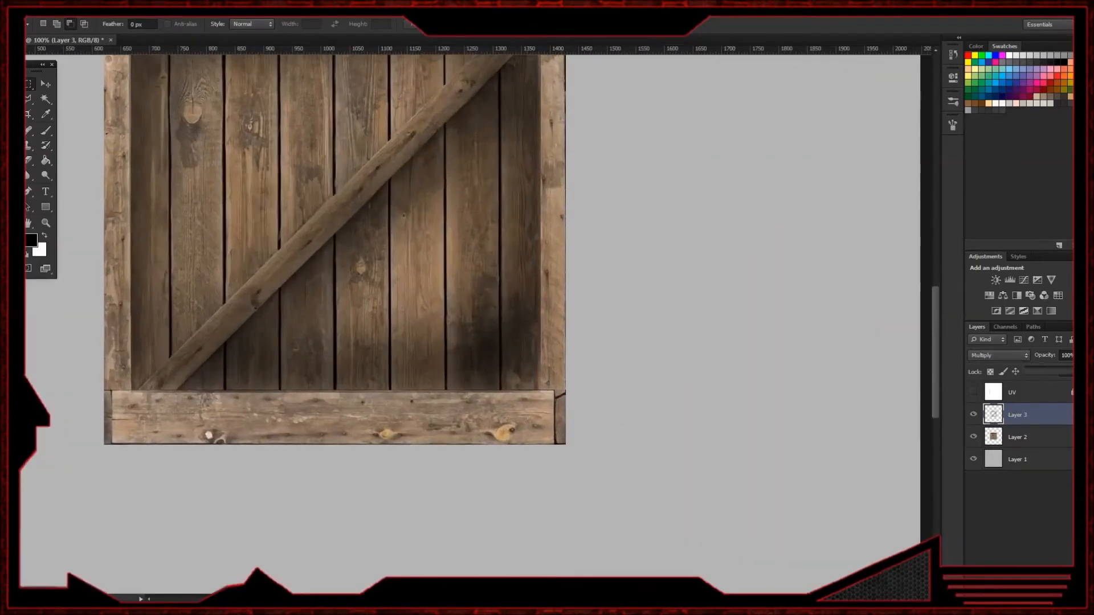
{"action": "left_click_drag", "start_coordinate": [1069, 373], "coordinate": [1053, 372]}
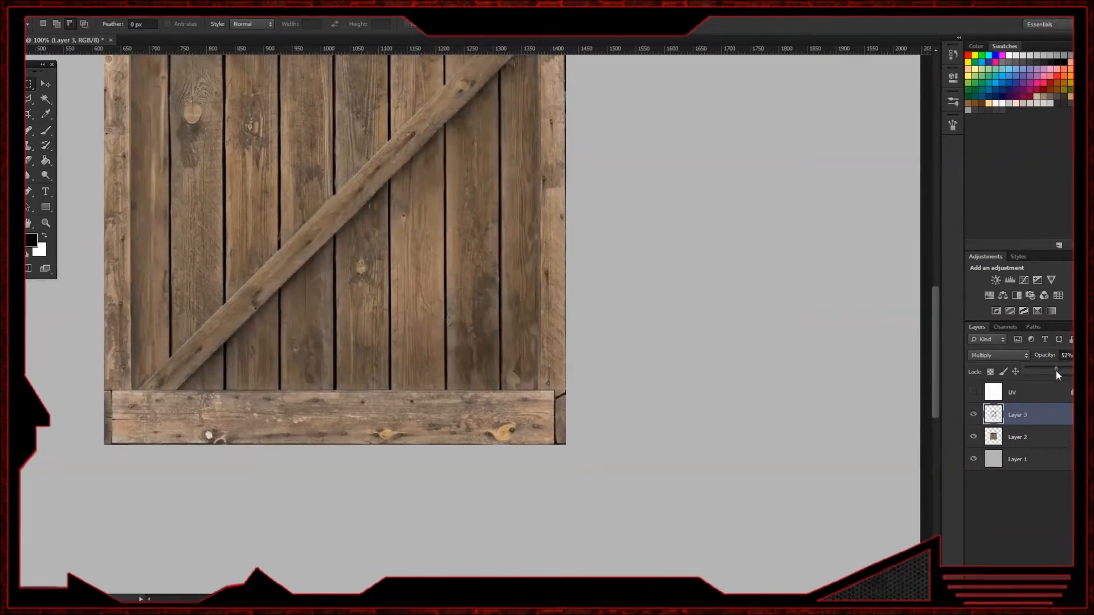
- Add a new layer above the shadow layer and set up the Brush tool with white as the foreground color
{"action": "key", "text": "ctrl+shift+alt+n"}
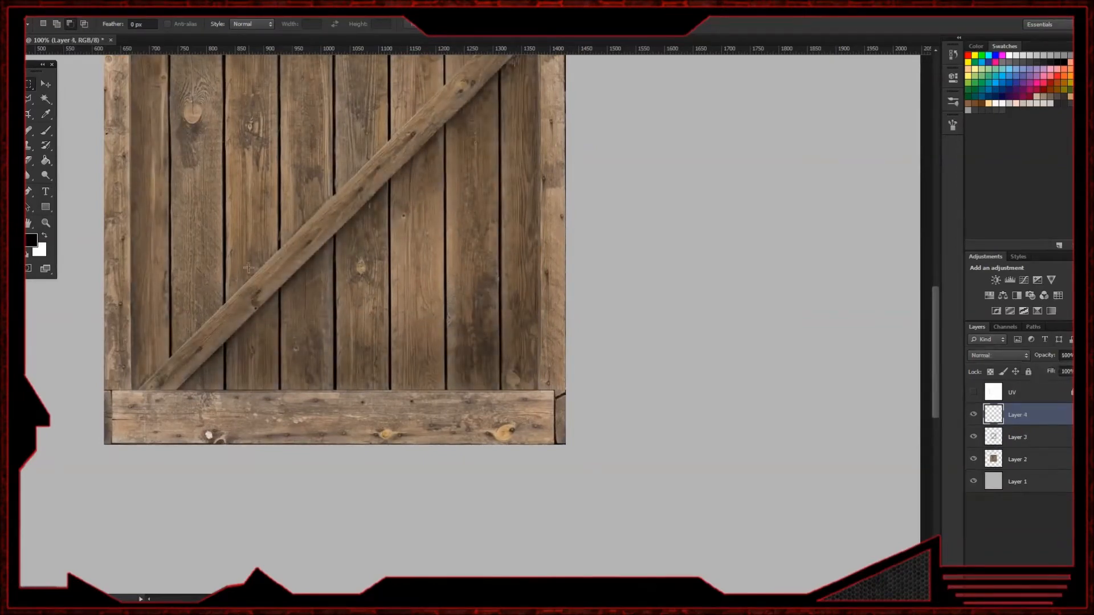
{"action": "left_click", "coordinate": [44, 234]}
{"action": "scroll", "coordinate": [463, 190], "scroll_direction": "up", "scroll_amount": 3}
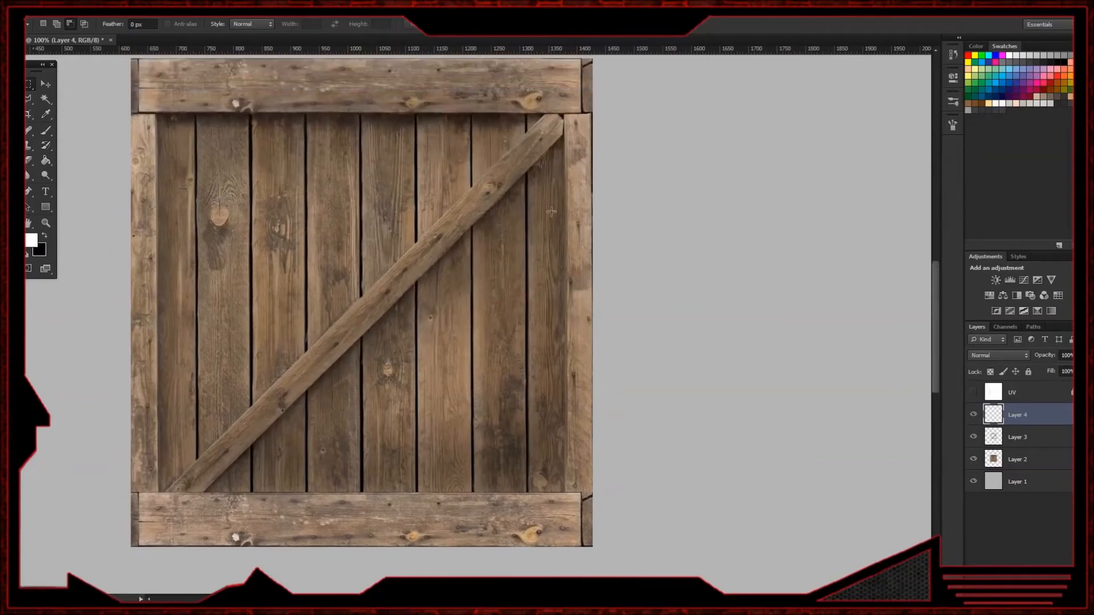
{"action": "key", "text": "b"}
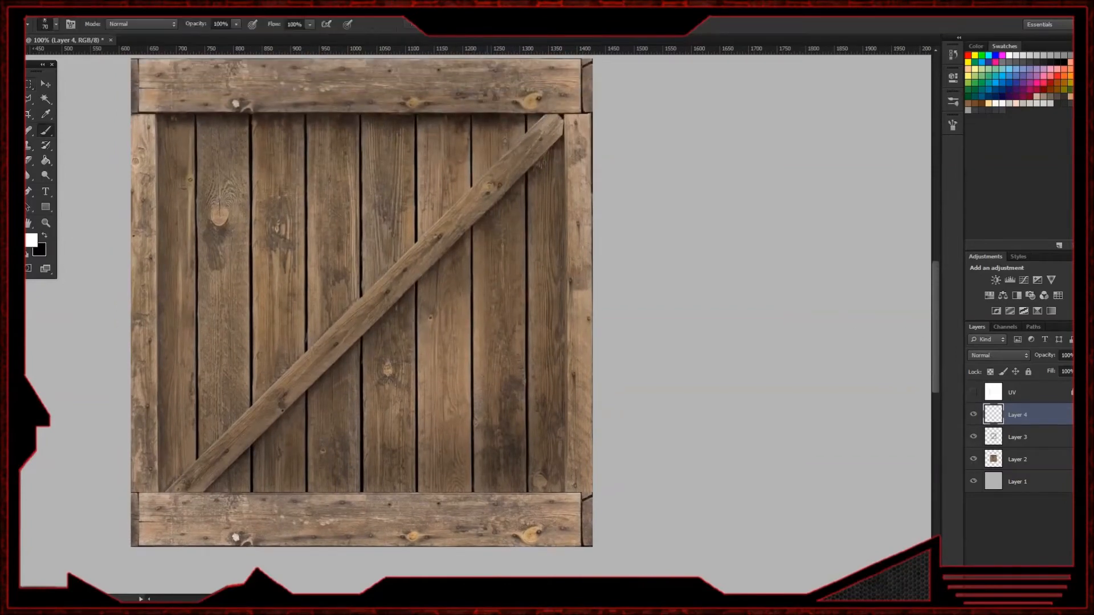
{"action": "left_click_drag", "start_coordinate": [544, 117], "coordinate": [327, 321]}
{"action": "key", "text": "ctrl+z"}
{"action": "left_click_drag", "start_coordinate": [548, 118], "coordinate": [419, 231]}
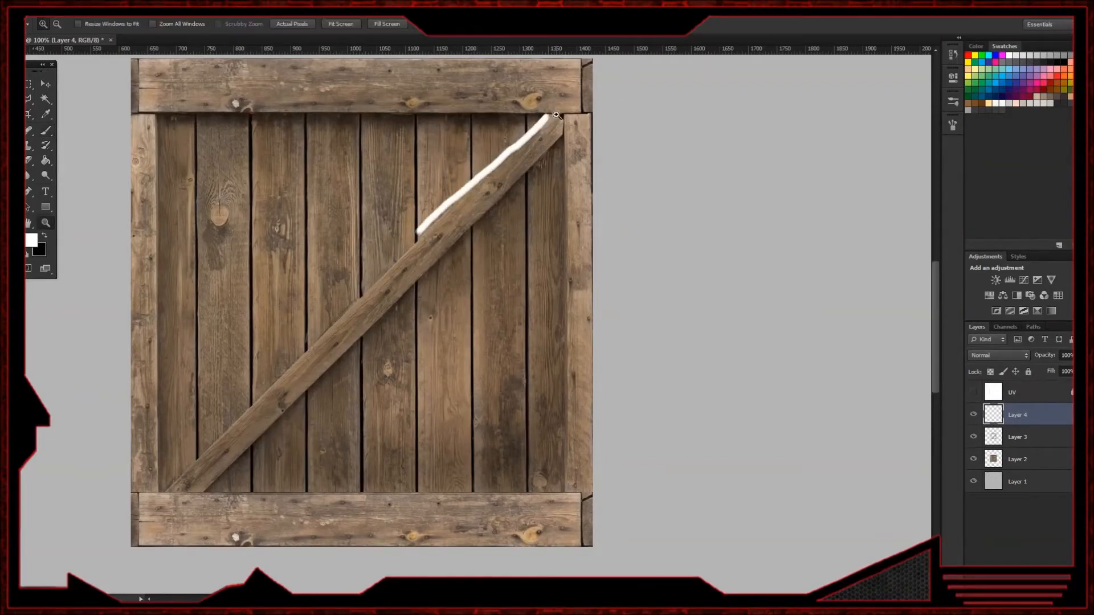
{"action": "key", "text": "ctrl+z"}
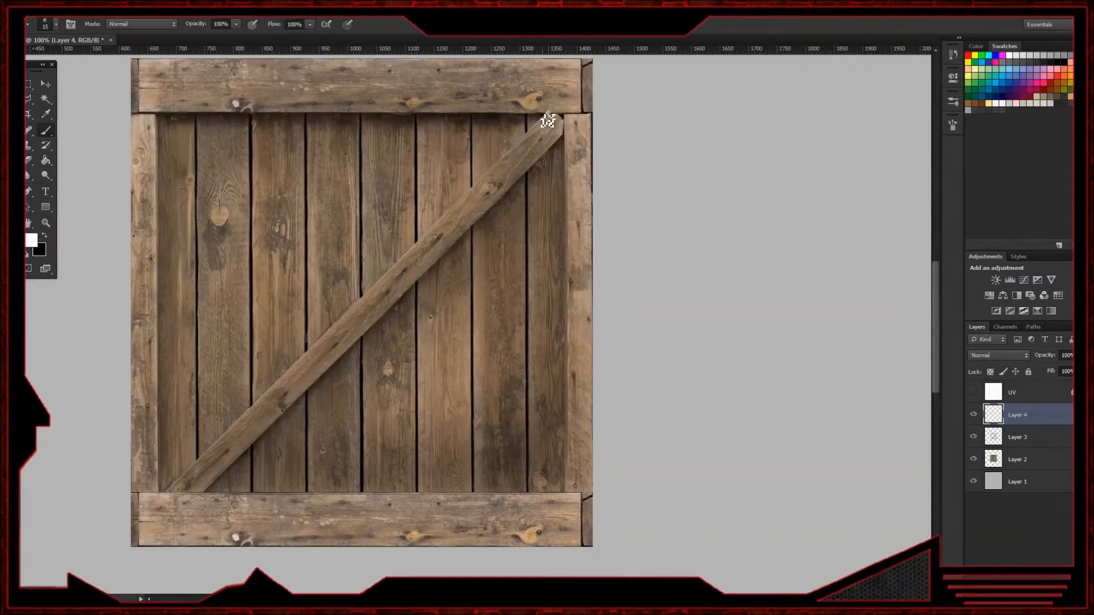
- Draw straight white 15 px highlight lines along the upper edges of the diagonal plank and the crate's top plank
{"action": "left_click", "coordinate": [165, 493], "text": "shift"}
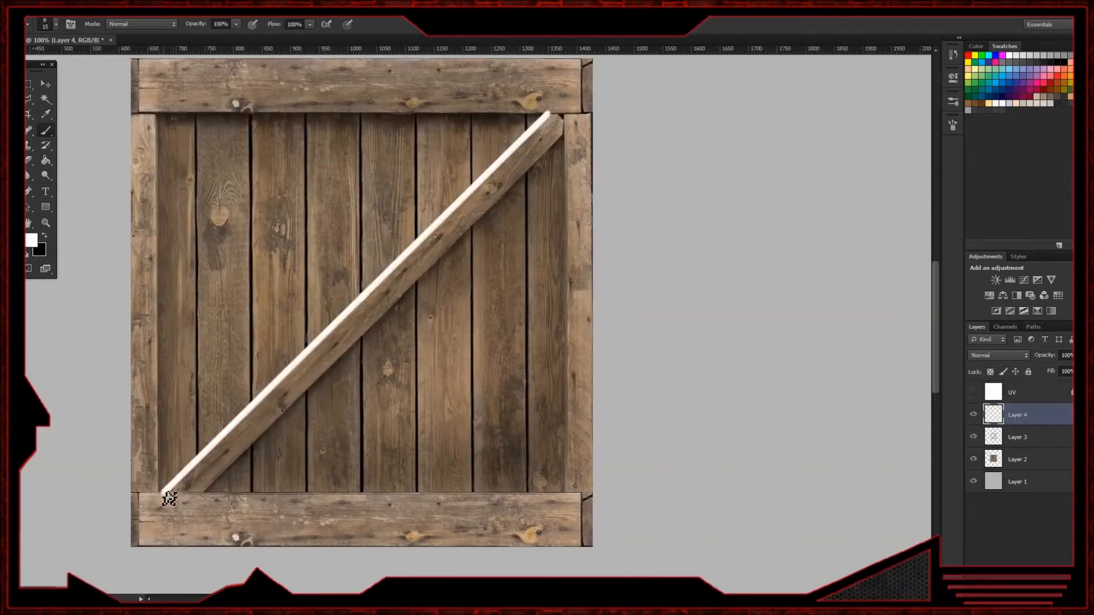
{"action": "left_click_drag", "start_coordinate": [364, 227], "coordinate": [356, 290]}
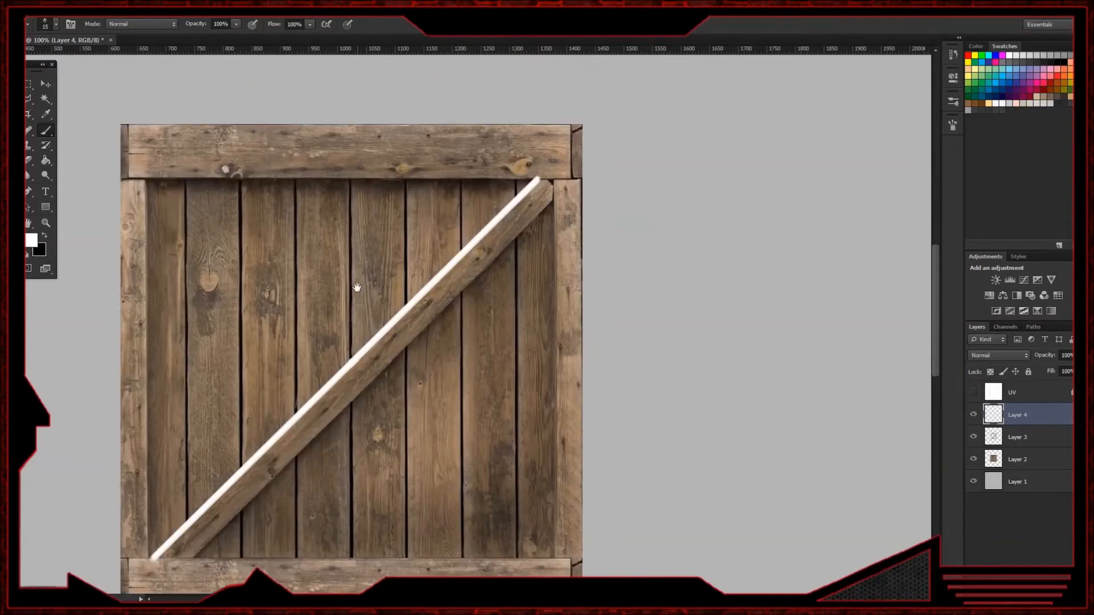
{"action": "left_click", "coordinate": [578, 131]}
{"action": "left_click", "coordinate": [137, 131], "text": "shift"}
- Draw straight white highlight lines along the left post's inner edge, the bottom plank's upper edge and the right post's inner edge
{"action": "left_click", "coordinate": [146, 184]}
{"action": "scroll", "coordinate": [212, 276], "scroll_direction": "down", "scroll_amount": 5}
{"action": "left_click", "coordinate": [187, 429], "text": "shift"}
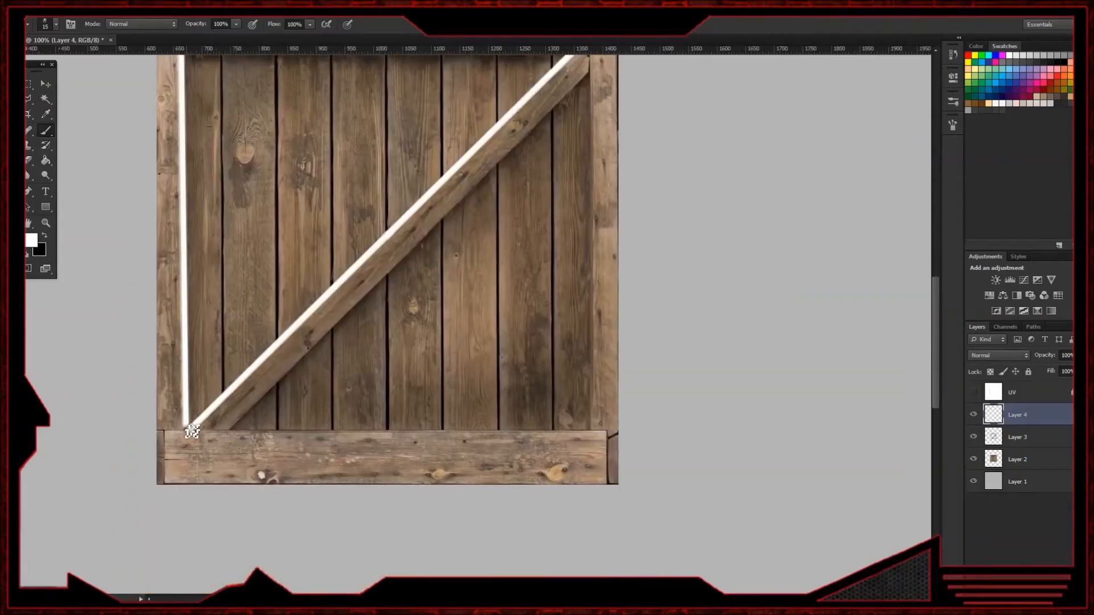
{"action": "left_click", "coordinate": [602, 435], "text": "shift"}
{"action": "scroll", "coordinate": [609, 399], "scroll_direction": "up", "scroll_amount": 3}
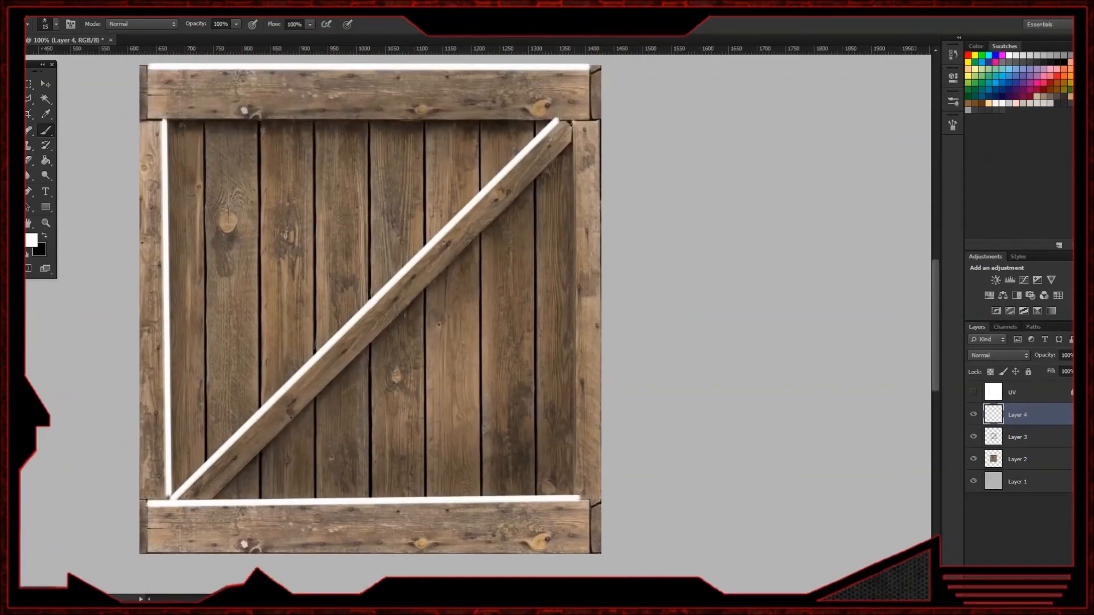
{"action": "left_click", "coordinate": [577, 500], "text": "shift"}
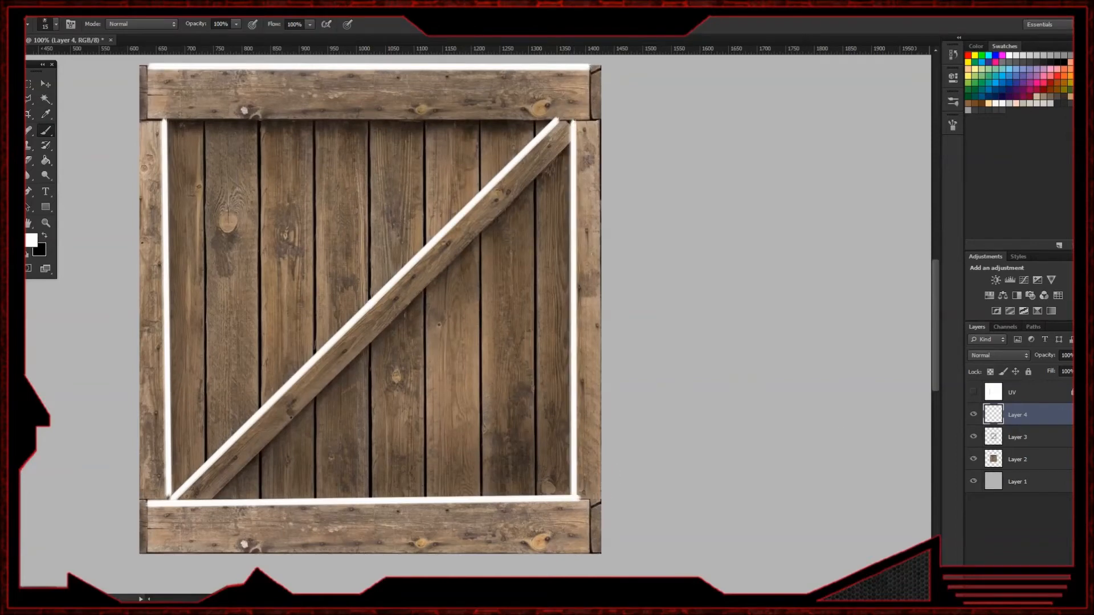
{"action": "left_click", "coordinate": [179, 9]}
{"action": "mouse_move", "coordinate": [238, 135]}
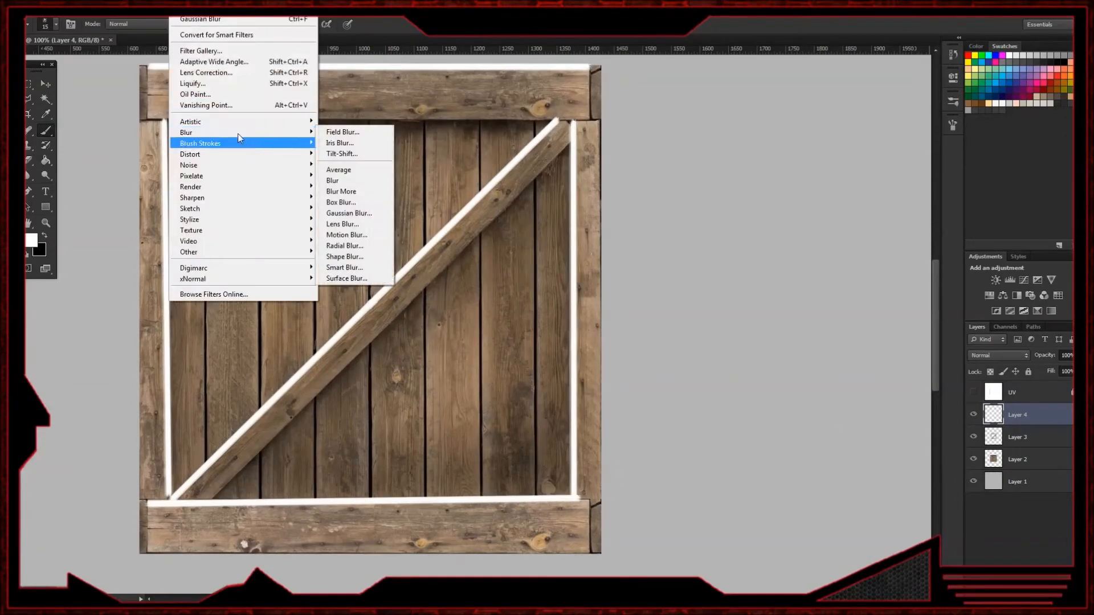
{"action": "left_click", "coordinate": [356, 217]}
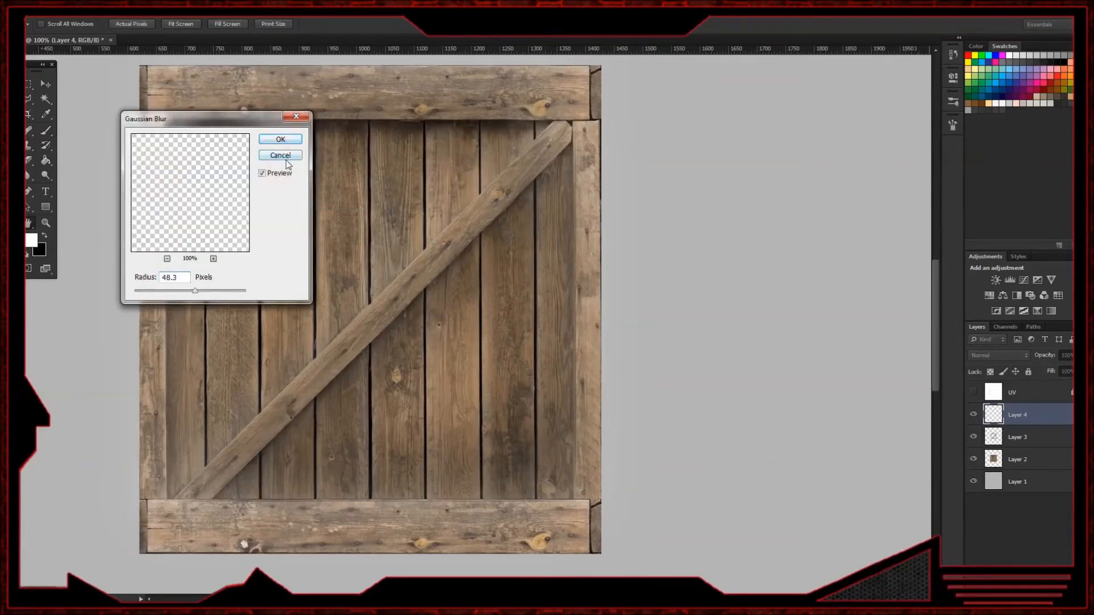
{"action": "left_click", "coordinate": [281, 156]}
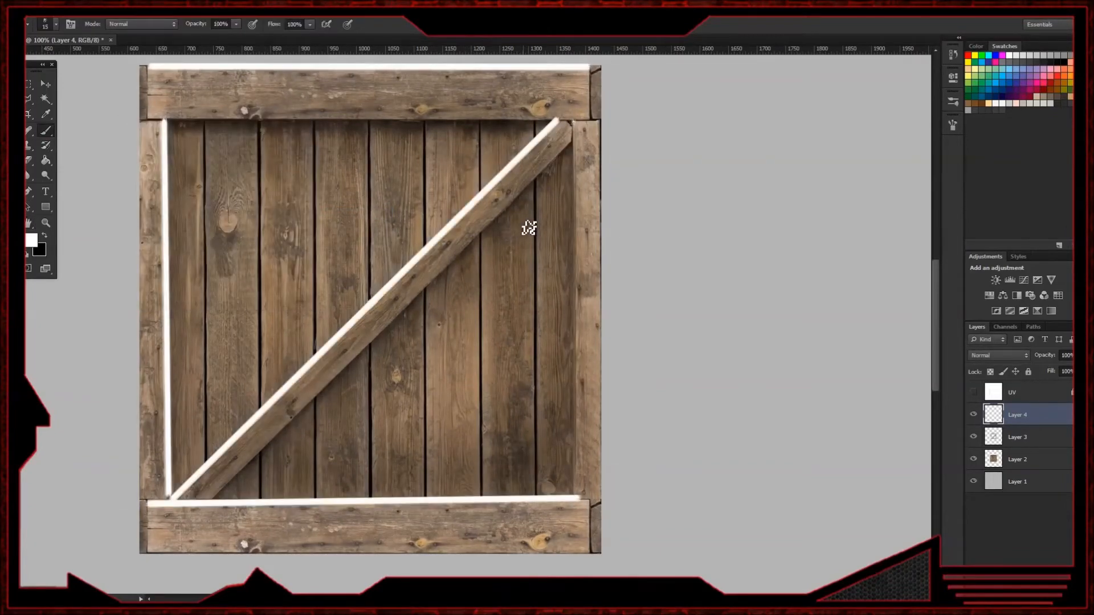
{"action": "key", "text": "ctrl+z"}
- Apply a Gaussian Blur with a radius of 25 pixels to the white highlight lines on Layer 4
{"action": "left_click", "coordinate": [197, 16]}
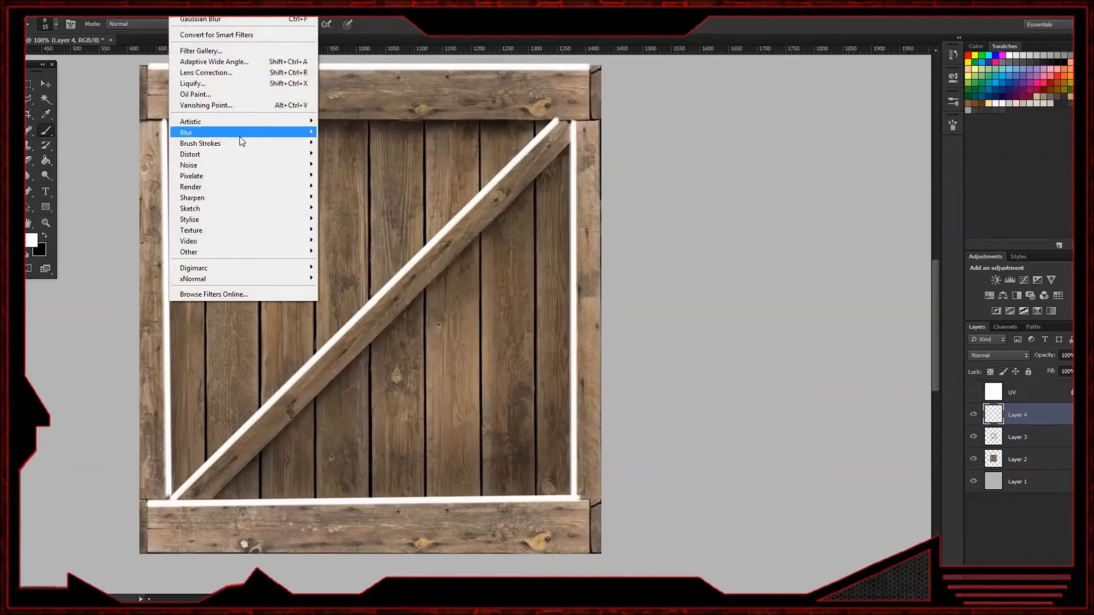
{"action": "mouse_move", "coordinate": [243, 133]}
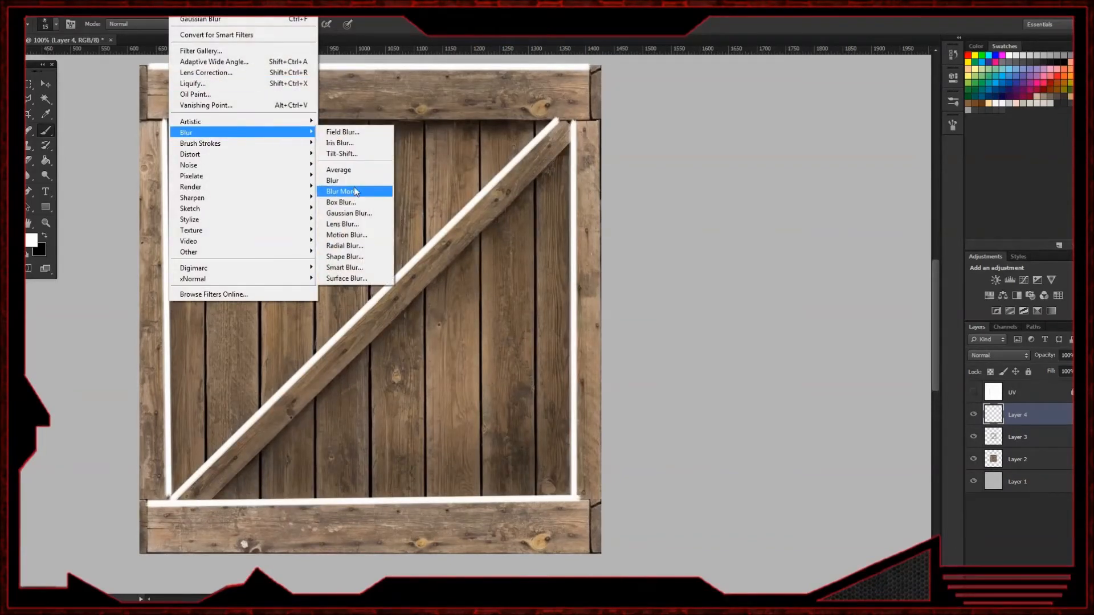
{"action": "left_click", "coordinate": [356, 213]}
{"action": "left_click_drag", "start_coordinate": [195, 291], "coordinate": [178, 297]}
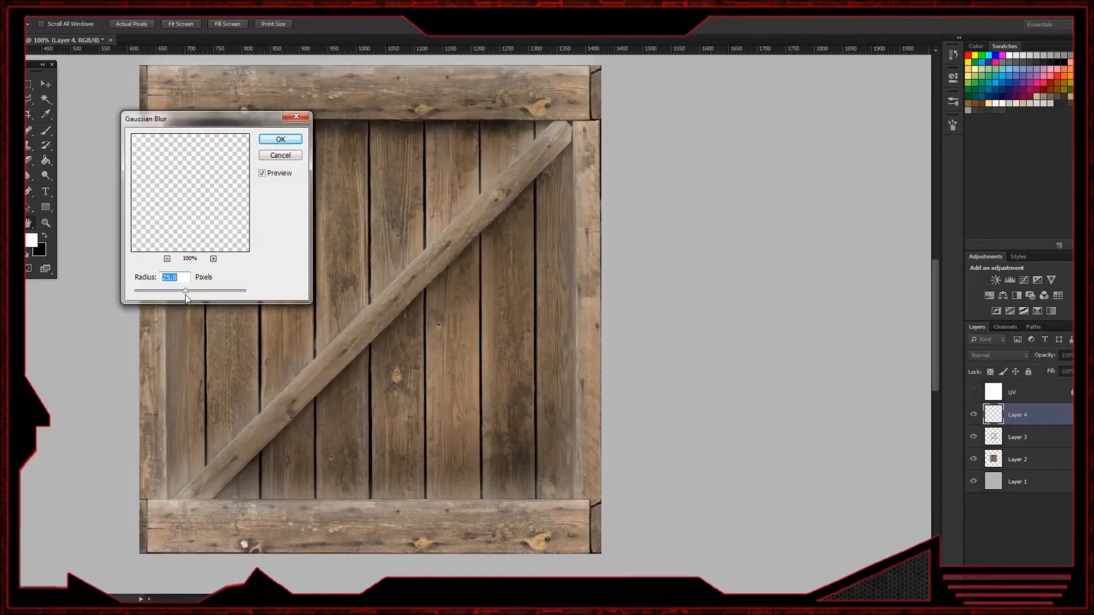
{"action": "left_click", "coordinate": [294, 141]}
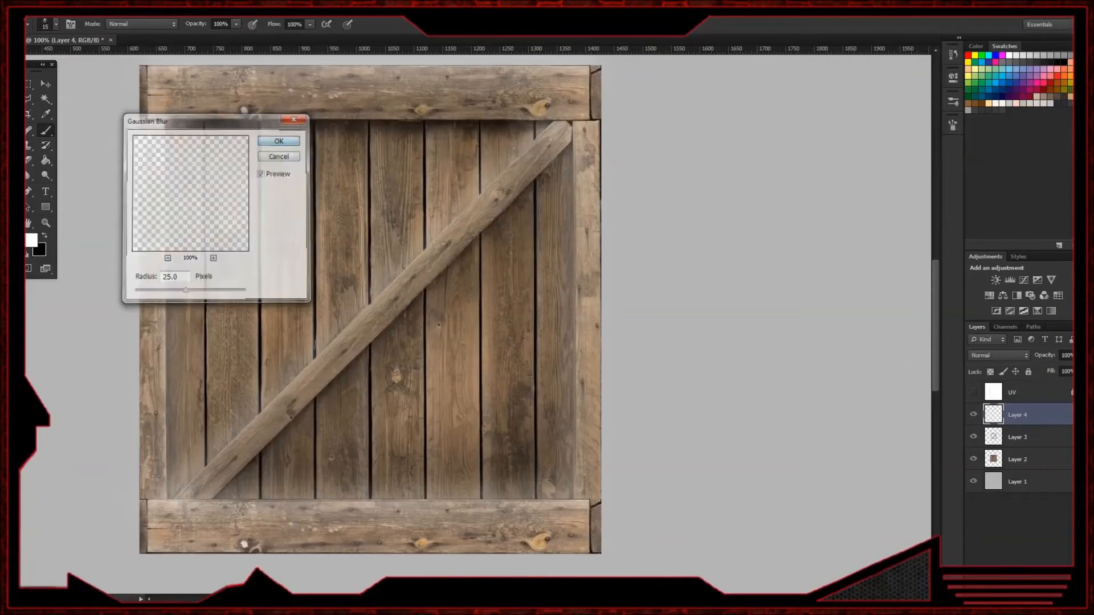
- Delete the blurred highlight that spills onto the crate's left post using a rectangular selection, and deselect
{"action": "key", "text": "m"}
{"action": "scroll", "coordinate": [184, 229], "scroll_direction": "down", "scroll_amount": 2, "text": "alt"}
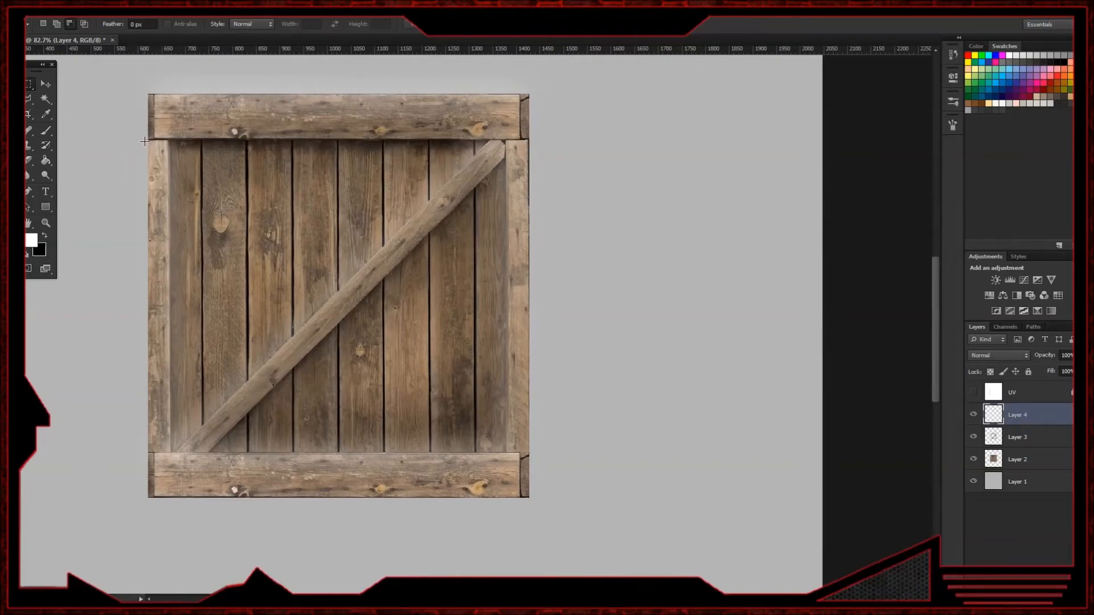
{"action": "left_click_drag", "start_coordinate": [145, 140], "coordinate": [169, 450]}
{"action": "key", "text": "Delete"}
{"action": "key", "text": "ctrl+d"}
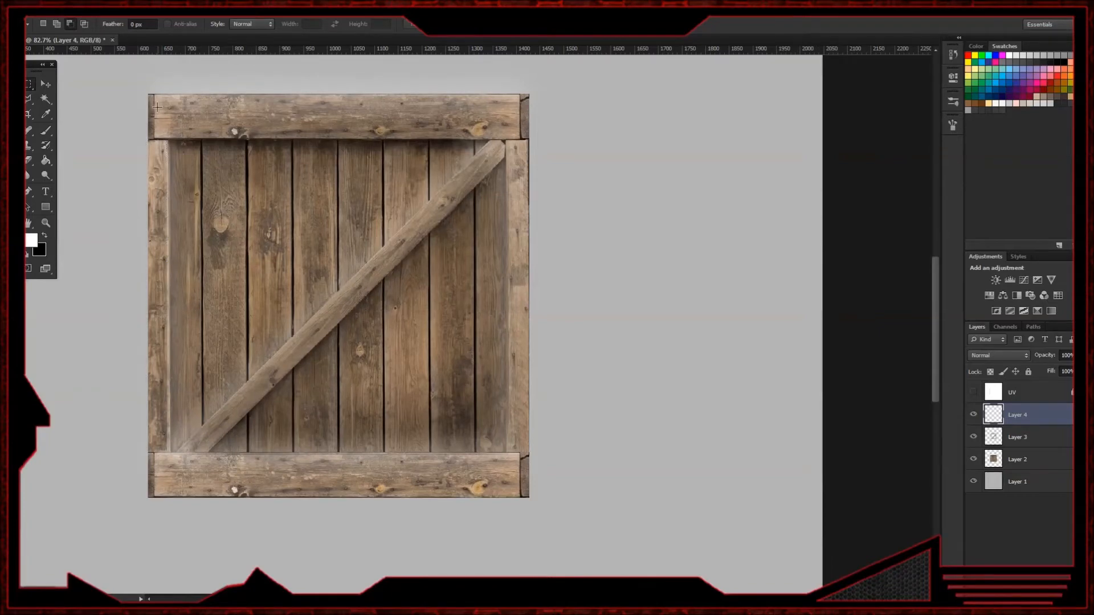
- Clear the blurred highlight that spills onto the crate's right post with rectangular selections
{"action": "mouse_move", "coordinate": [115, 90]}
{"action": "left_mouse_down"}
{"action": "mouse_move", "coordinate": [350, 92]}
{"action": "mouse_move", "coordinate": [584, 135]}
{"action": "mouse_move", "coordinate": [256, 94]}
{"action": "mouse_move", "coordinate": [123, 91]}
{"action": "mouse_move", "coordinate": [120, 100]}
{"action": "left_mouse_up"}
{"action": "mouse_move", "coordinate": [576, 130]}
{"action": "left_mouse_down"}
{"action": "mouse_move", "coordinate": [596, 399]}
{"action": "mouse_move", "coordinate": [559, 464]}
{"action": "mouse_move", "coordinate": [520, 304]}
{"action": "left_mouse_up"}
{"action": "key", "text": "Delete"}
{"action": "key", "text": "ctrl+d"}
{"action": "left_click_drag", "start_coordinate": [583, 170], "coordinate": [569, 348]}
{"action": "left_click_drag", "start_coordinate": [568, 294], "coordinate": [565, 454]}
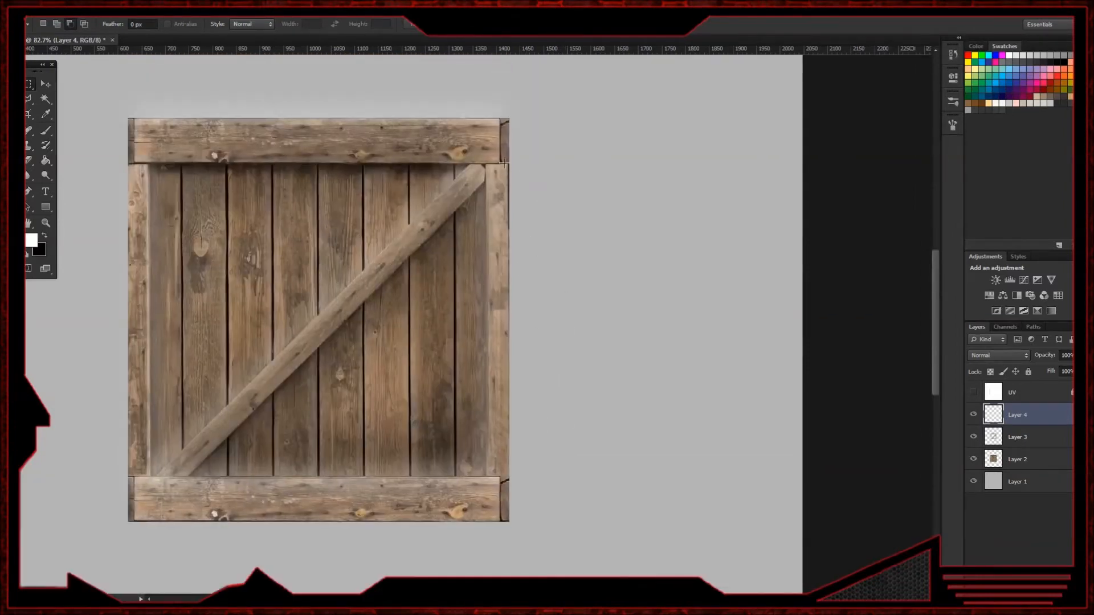
{"action": "left_click_drag", "start_coordinate": [506, 161], "coordinate": [491, 464]}
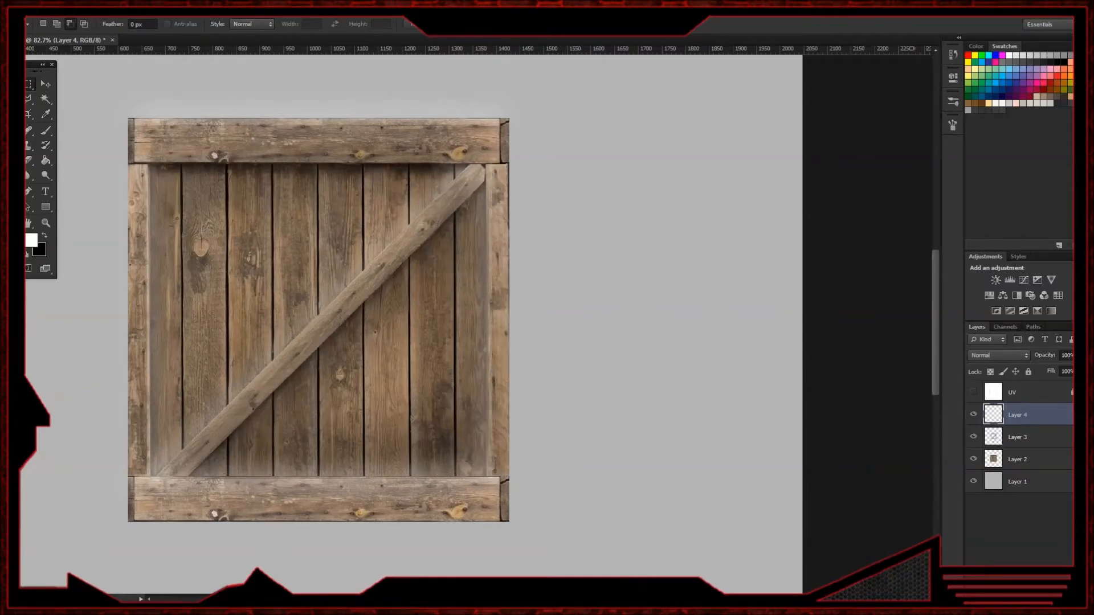
- Soften the highlight beside the left post and near the lower end of the right planks with an 80 px Eraser at 26% opacity
{"action": "left_click", "coordinate": [27, 161]}
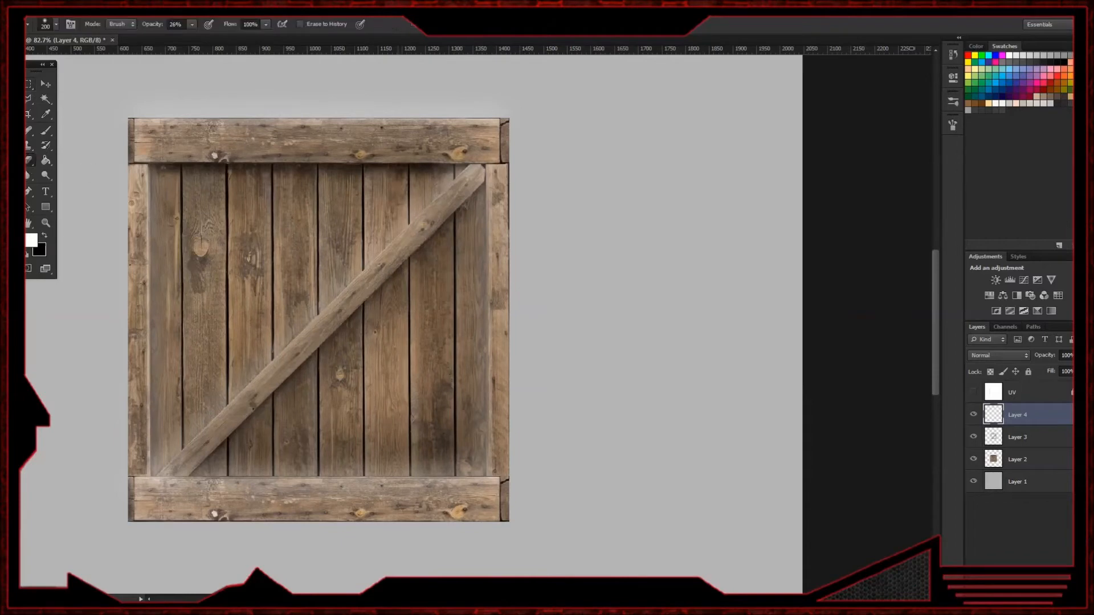
{"action": "key", "text": "bracketleft"}
{"action": "left_click_drag", "start_coordinate": [151, 401], "coordinate": [160, 471]}
{"action": "left_click_drag", "start_coordinate": [160, 167], "coordinate": [154, 229]}
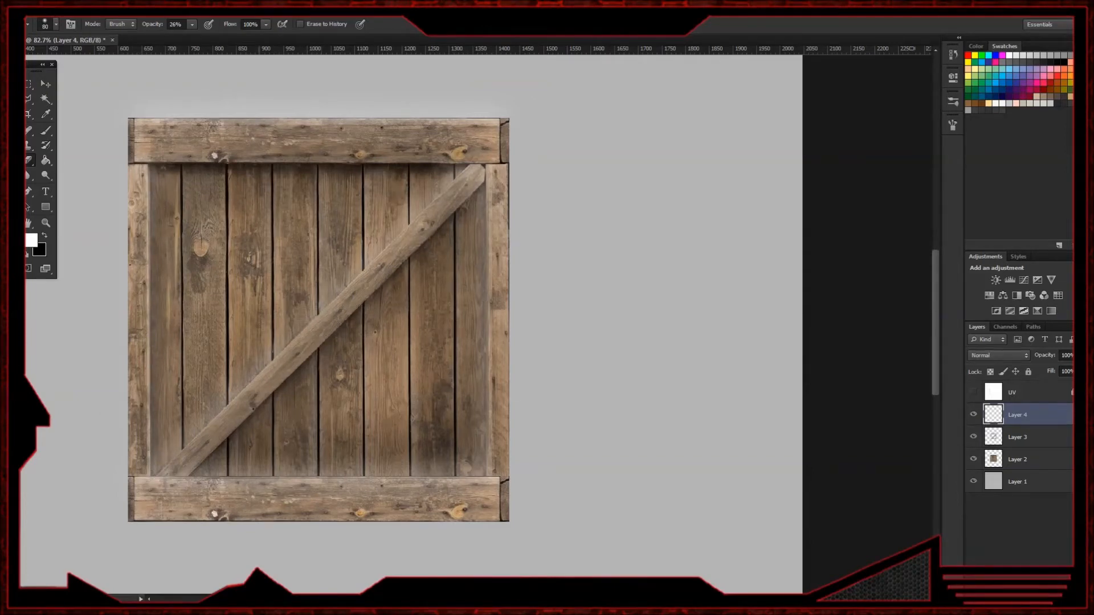
{"action": "left_click_drag", "start_coordinate": [452, 459], "coordinate": [457, 437]}
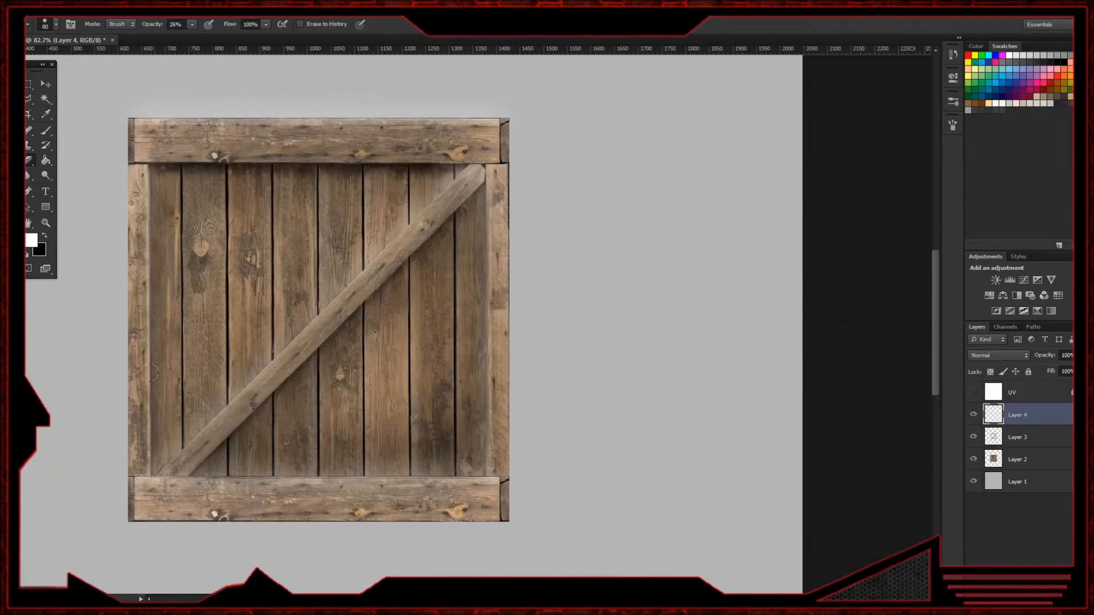
- Compare the crate with Layer 4 hidden and shown, and adjust that highlight layer's opacity
{"action": "left_click", "coordinate": [972, 415]}
{"action": "left_click", "coordinate": [972, 416]}
{"action": "left_click", "coordinate": [973, 415]}
{"action": "left_click", "coordinate": [972, 415]}
{"action": "left_click", "coordinate": [1080, 355]}
- Increase the contrast of Layer 2 with Levels, raising the black input to about 21 and slightly lowering the white input
{"action": "left_click", "coordinate": [1019, 464]}
{"action": "key", "text": "ctrl+l"}
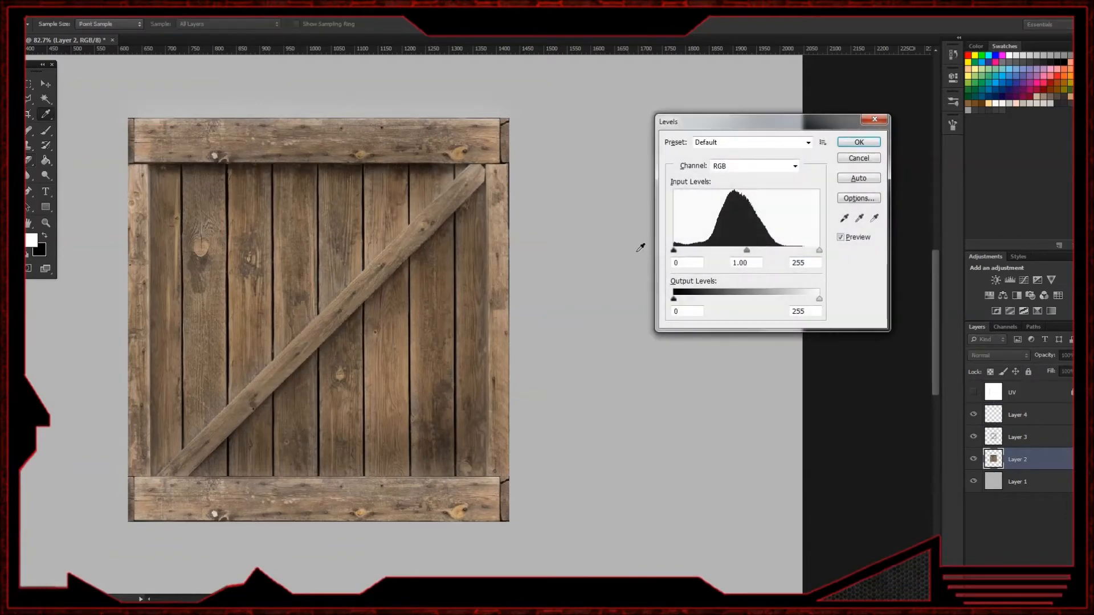
{"action": "left_click_drag", "start_coordinate": [674, 251], "coordinate": [686, 253]}
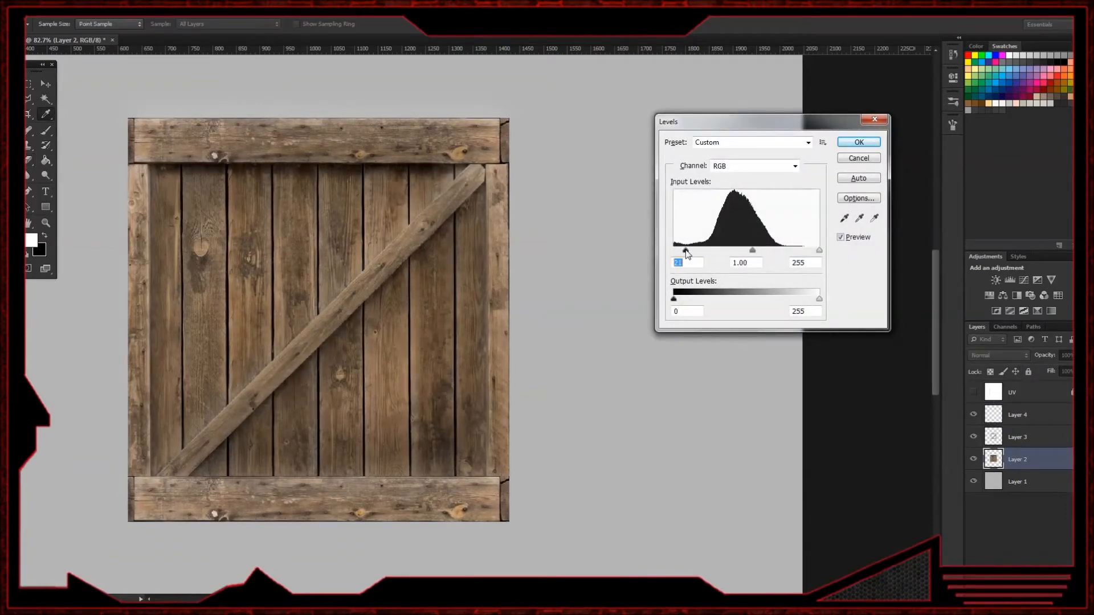
{"action": "left_click_drag", "start_coordinate": [820, 251], "coordinate": [814, 252]}
{"action": "left_click", "coordinate": [863, 143]}
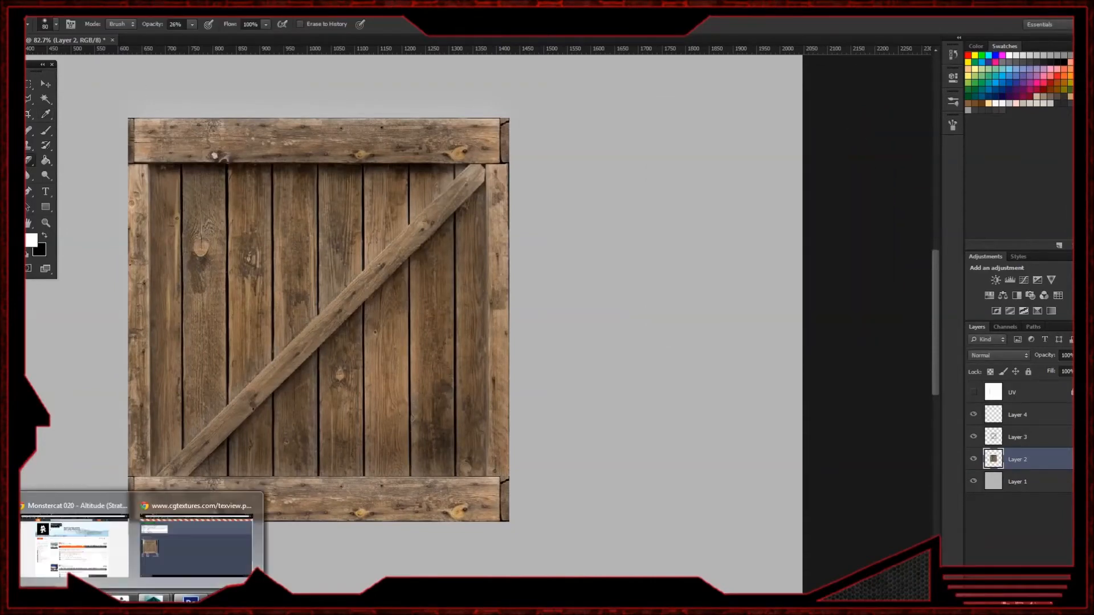
- Switch to the CGTextures site in the browser and search its texture library for moss
{"action": "left_click", "coordinate": [137, 595]}
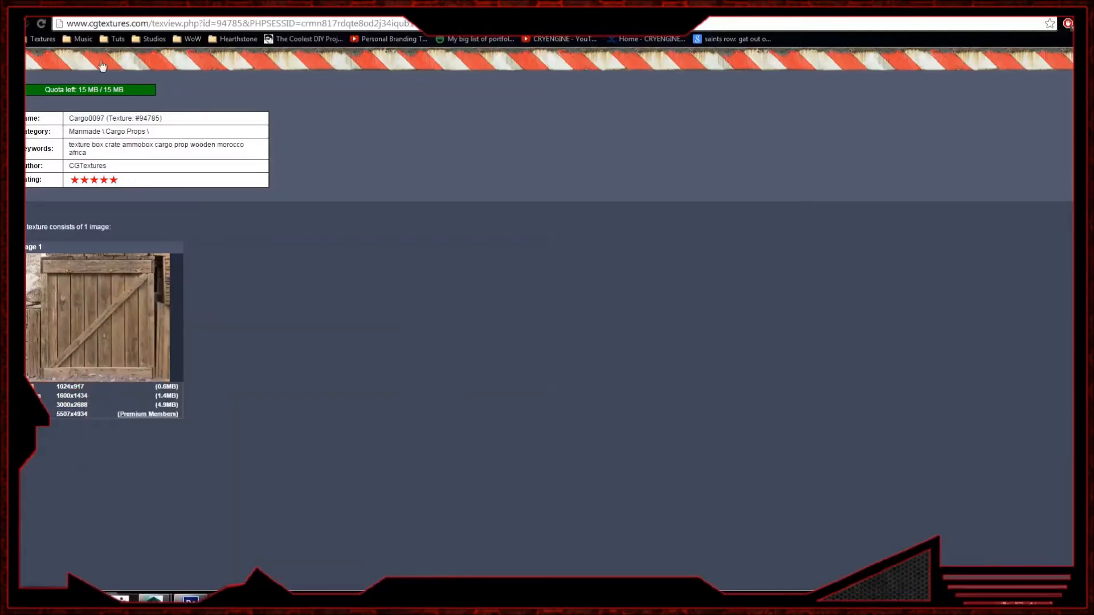
{"action": "left_click", "coordinate": [169, 12]}
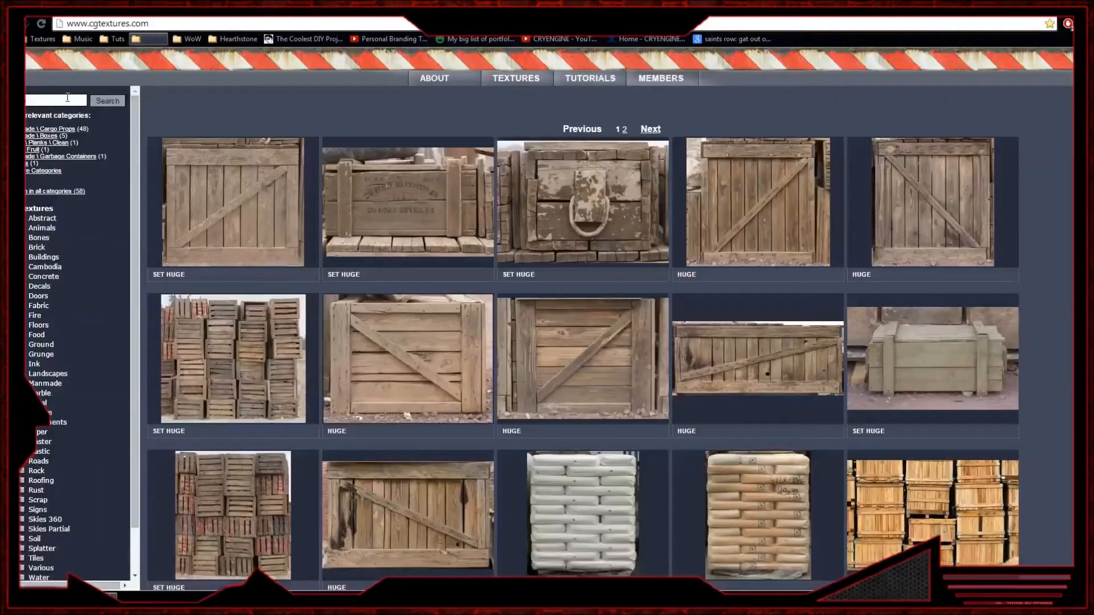
{"action": "left_click", "coordinate": [61, 103]}
{"action": "key", "text": "Return"}
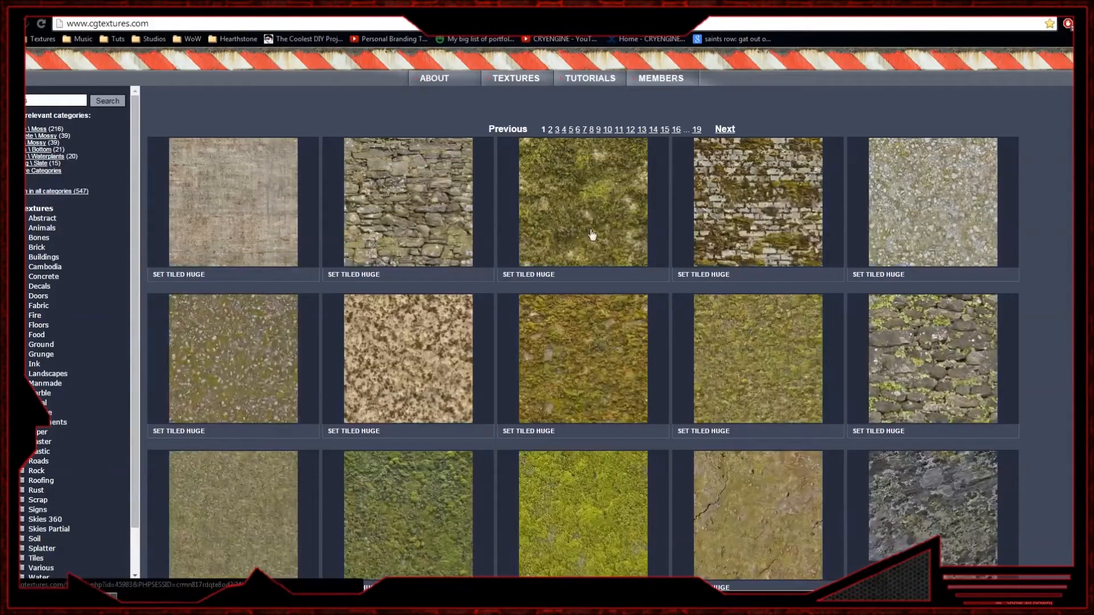
- Download the Small 1024x683 version of image 2 of the Moss0177 texture and show the file in its folder
{"action": "left_click", "coordinate": [591, 234]}
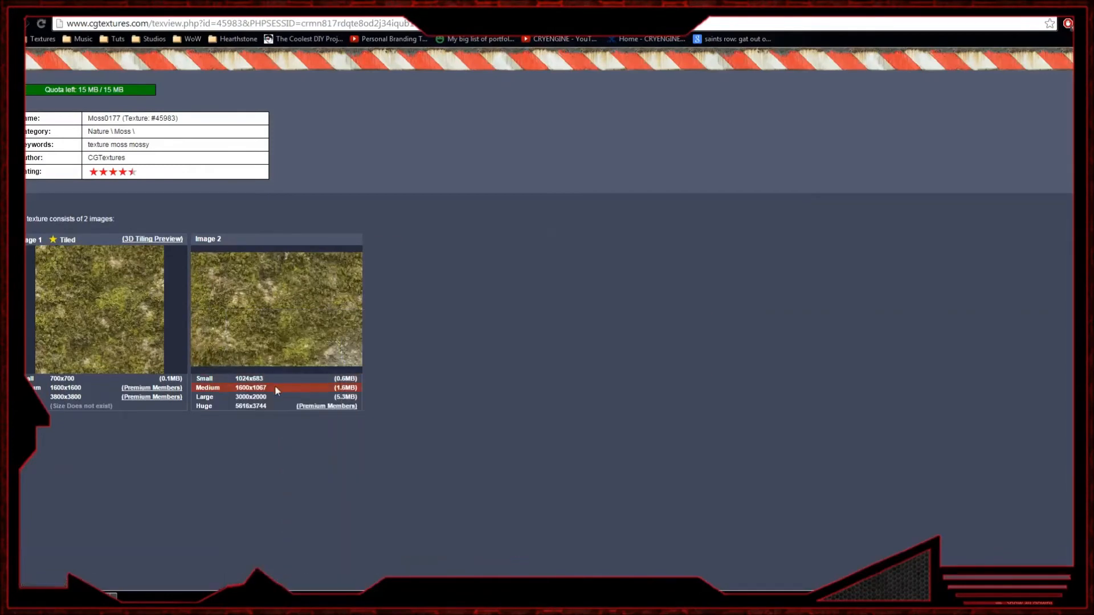
{"action": "left_click", "coordinate": [259, 379]}
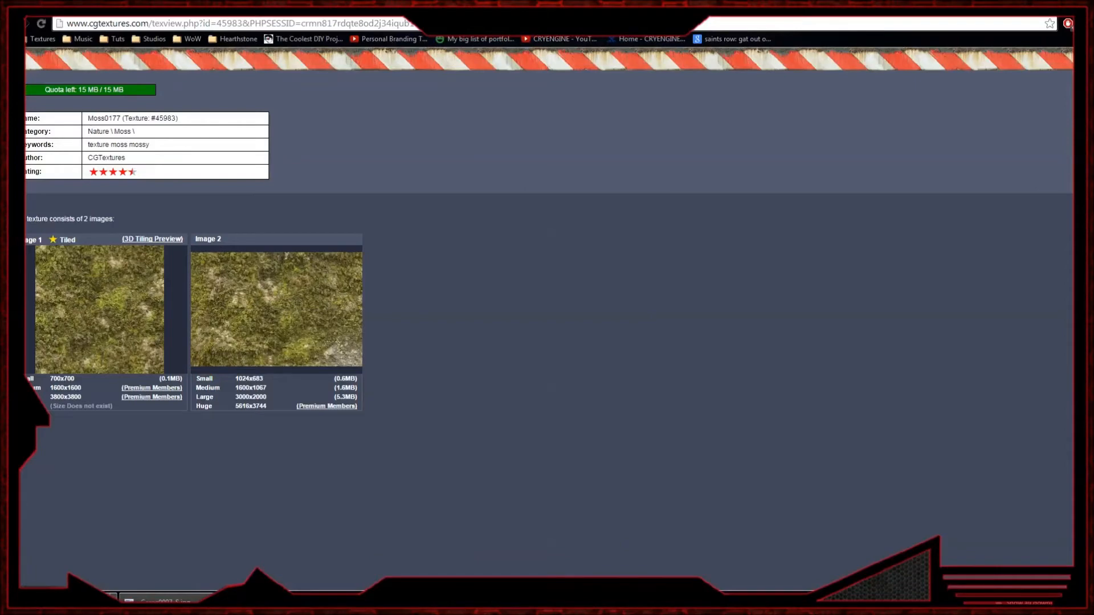
{"action": "right_click", "coordinate": [66, 601]}
{"action": "left_click", "coordinate": [109, 574]}
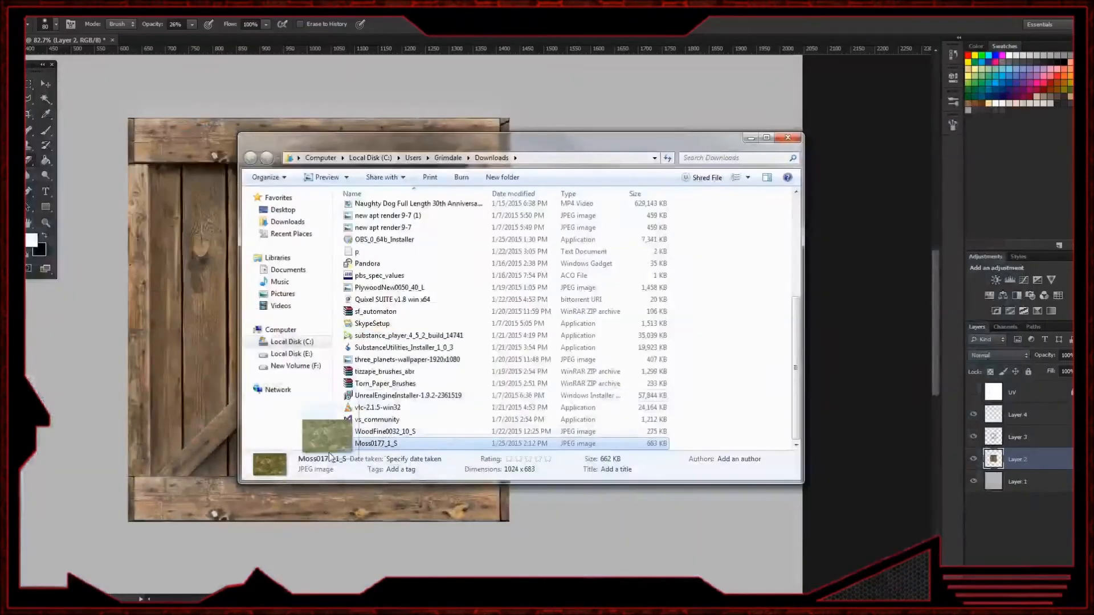
- Place the Moss0177_1_S image into the Photoshop crate document above Layer 2 and scale it to cover the whole crate
{"action": "mouse_move", "coordinate": [319, 456]}
{"action": "left_mouse_down"}
{"action": "mouse_move", "coordinate": [419, 308]}
{"action": "mouse_move", "coordinate": [477, 268]}
{"action": "mouse_move", "coordinate": [425, 217]}
{"action": "mouse_move", "coordinate": [445, 205]}
{"action": "left_mouse_up"}
{"action": "key", "text": "Return"}
{"action": "key", "text": "e"}
{"action": "left_click", "coordinate": [41, 84]}
{"action": "left_click_drag", "start_coordinate": [612, 433], "coordinate": [625, 520]}
{"action": "key", "text": "Return"}
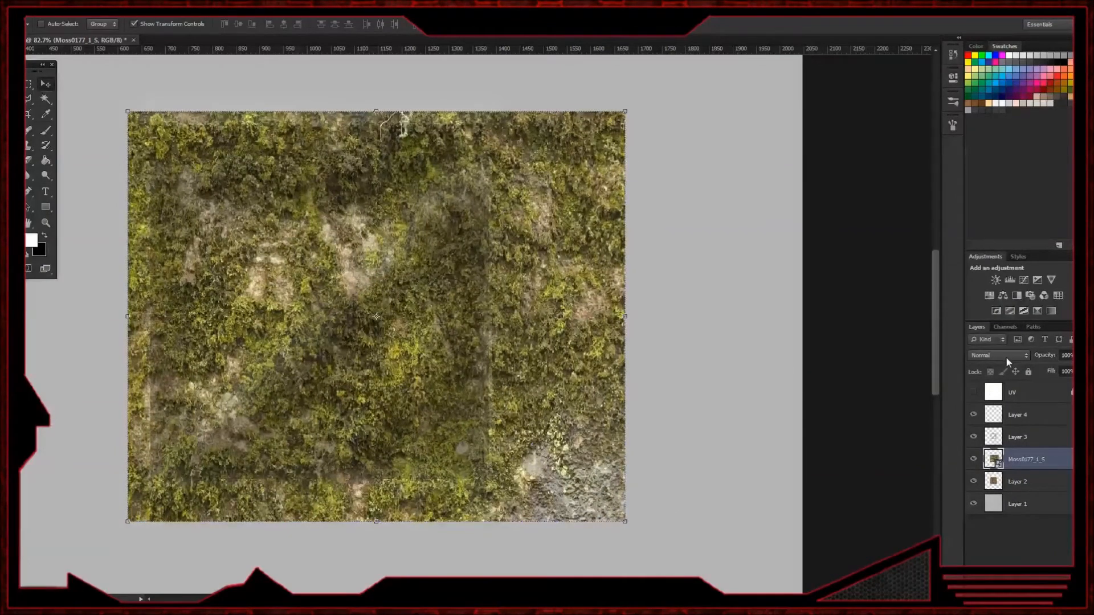
- Set the moss layer's blend mode to Overlay and reduce its opacity to about 37%
{"action": "left_click", "coordinate": [1005, 357]}
{"action": "left_click", "coordinate": [999, 203]}
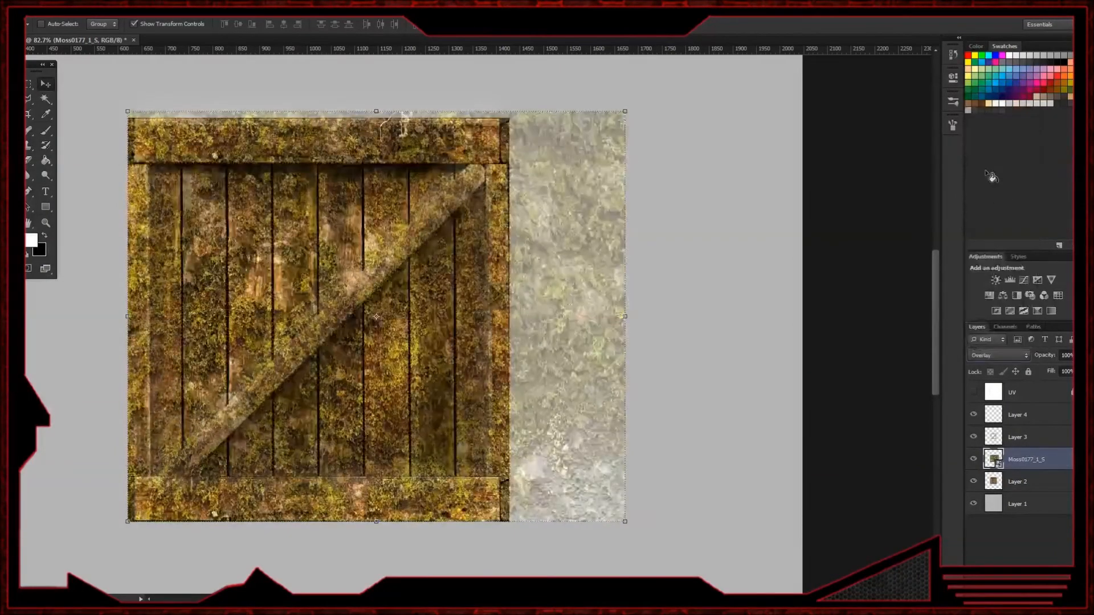
{"action": "left_click", "coordinate": [1078, 355]}
{"action": "left_click_drag", "start_coordinate": [1070, 369], "coordinate": [1047, 365]}
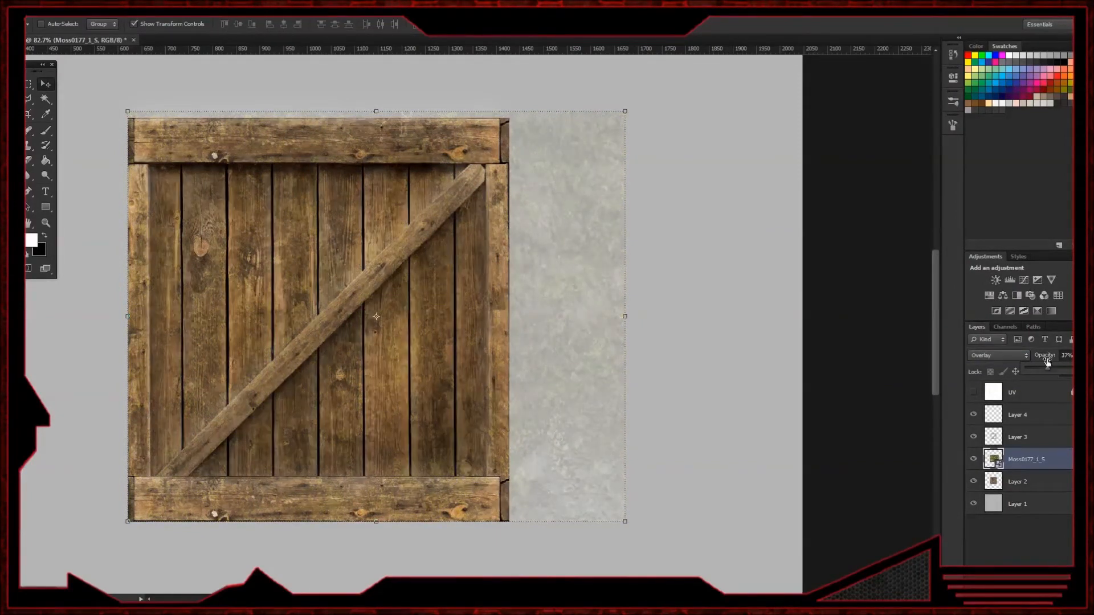
- Load the crate outline of Layer 2 as a selection, add an empty layer above the moss layer and merge the two
{"action": "left_click", "coordinate": [993, 481], "text": "ctrl"}
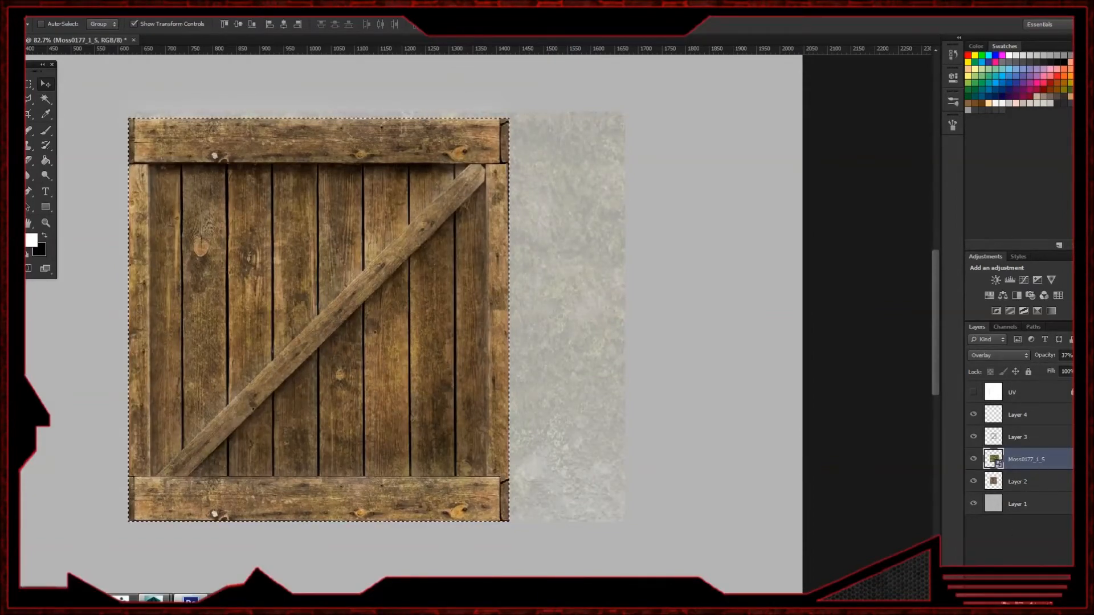
{"action": "left_click", "coordinate": [1050, 587], "text": "ctrl"}
{"action": "left_click", "coordinate": [1032, 459]}
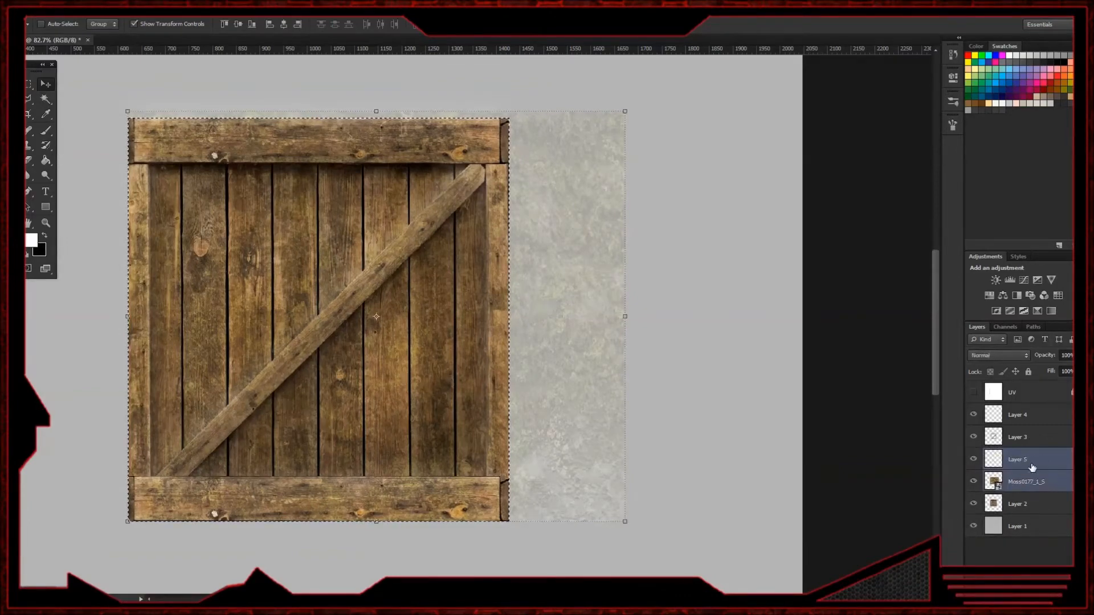
{"action": "key", "text": "ctrl+e"}
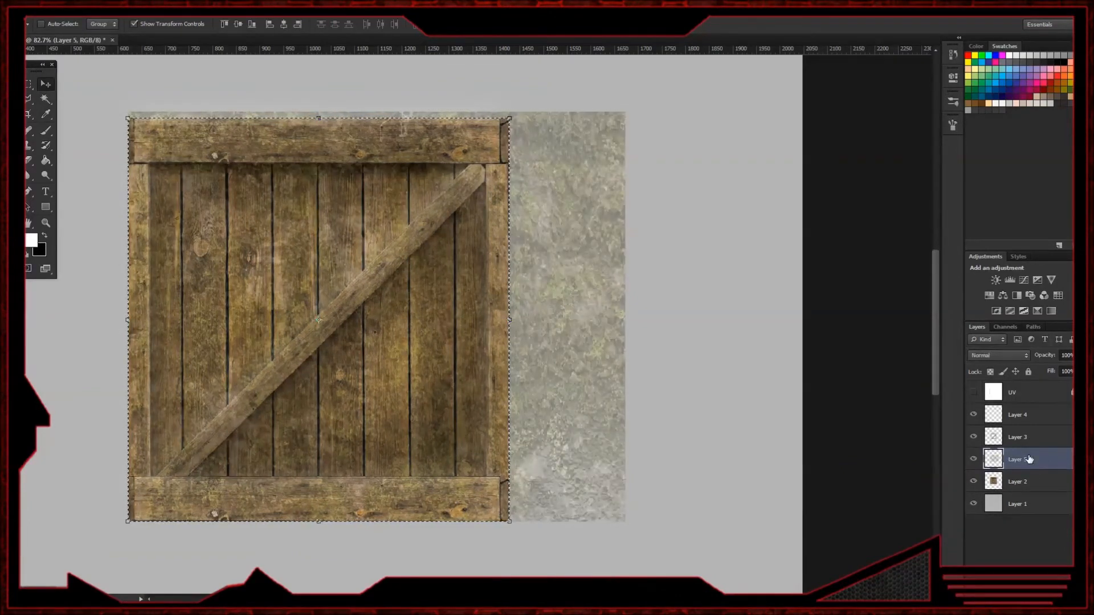
- Delete the moss outside the crate with the inverted selection, deselect, and set Layer 5's opacity to 55%
{"action": "key", "text": "ctrl+shift+i"}
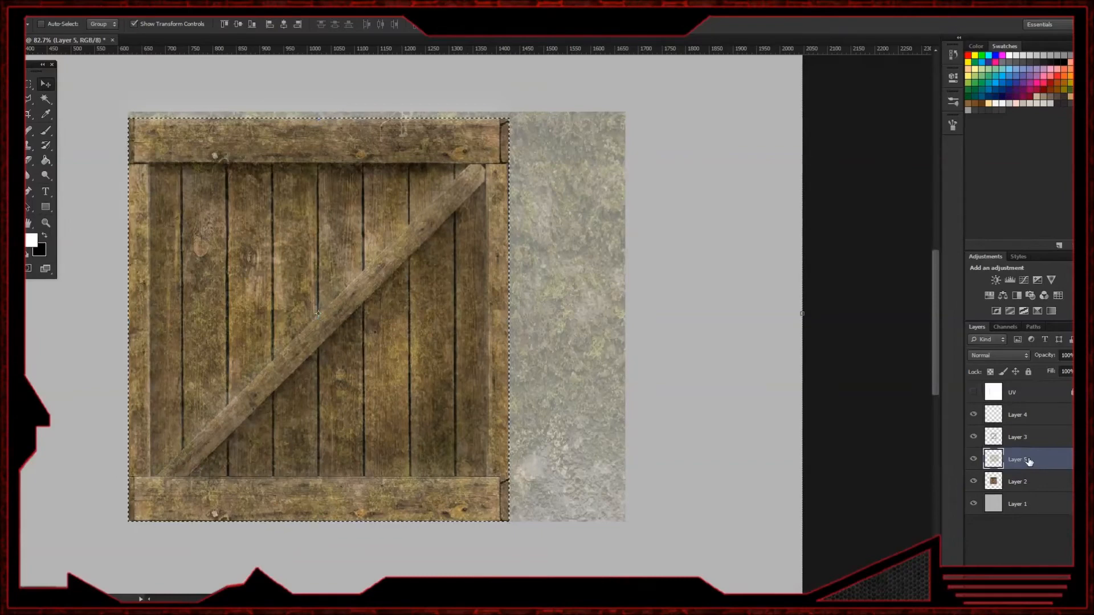
{"action": "key", "text": "Delete"}
{"action": "key", "text": "ctrl+d"}
- Thin out the moss on Layer 5 in places with the 80 px Eraser at 26% opacity
{"action": "key", "text": "m"}
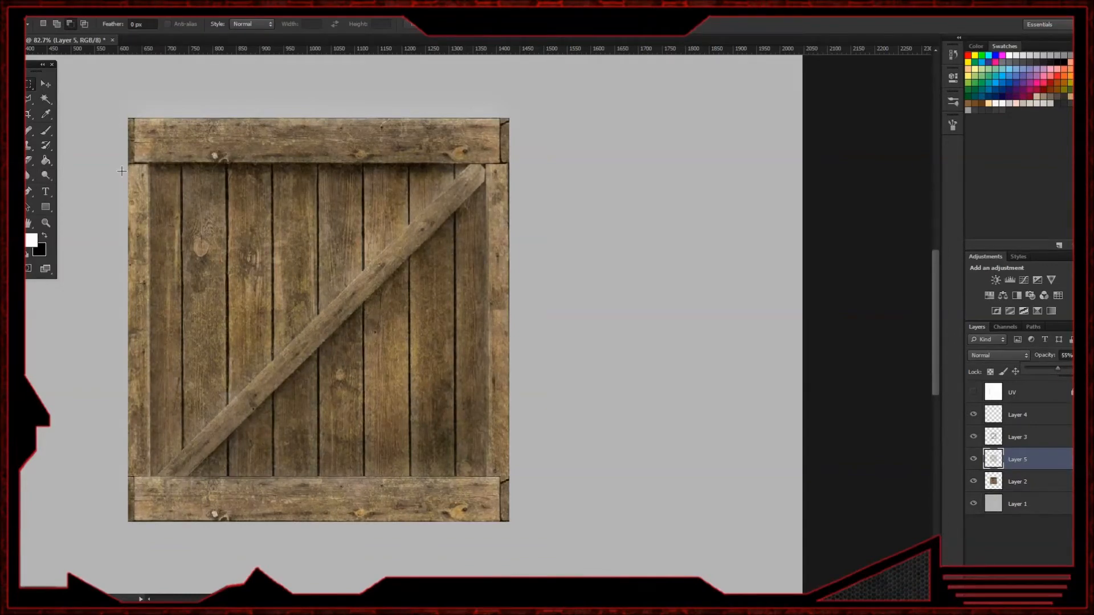
{"action": "key", "text": "e"}
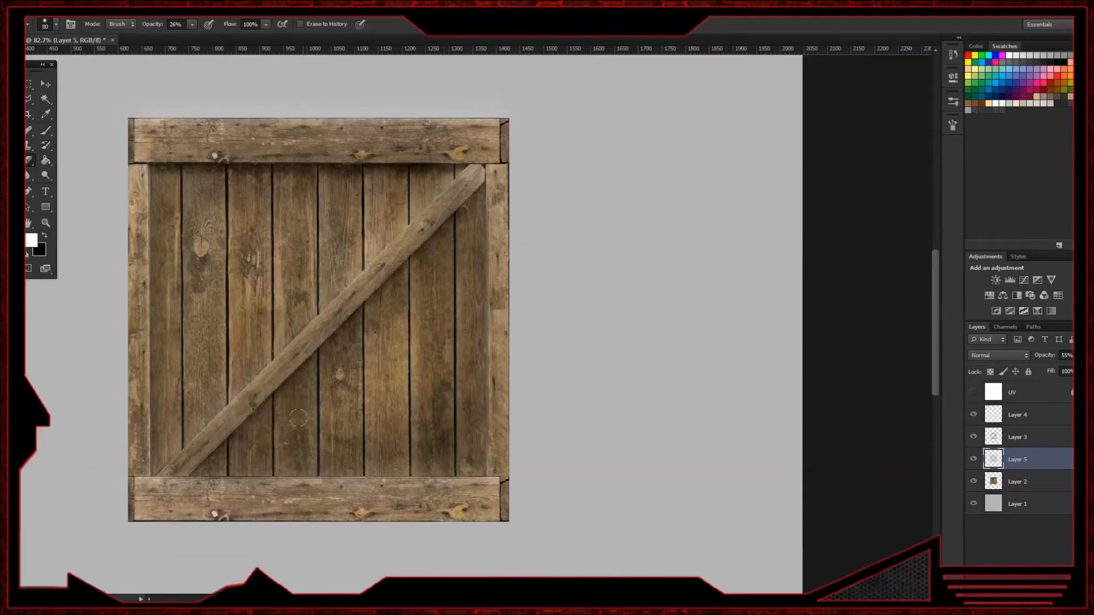
{"action": "scroll", "coordinate": [366, 381], "scroll_direction": "down", "scroll_amount": 3, "text": "alt"}
{"action": "scroll", "coordinate": [362, 377], "scroll_direction": "up", "scroll_amount": 3, "text": "alt"}
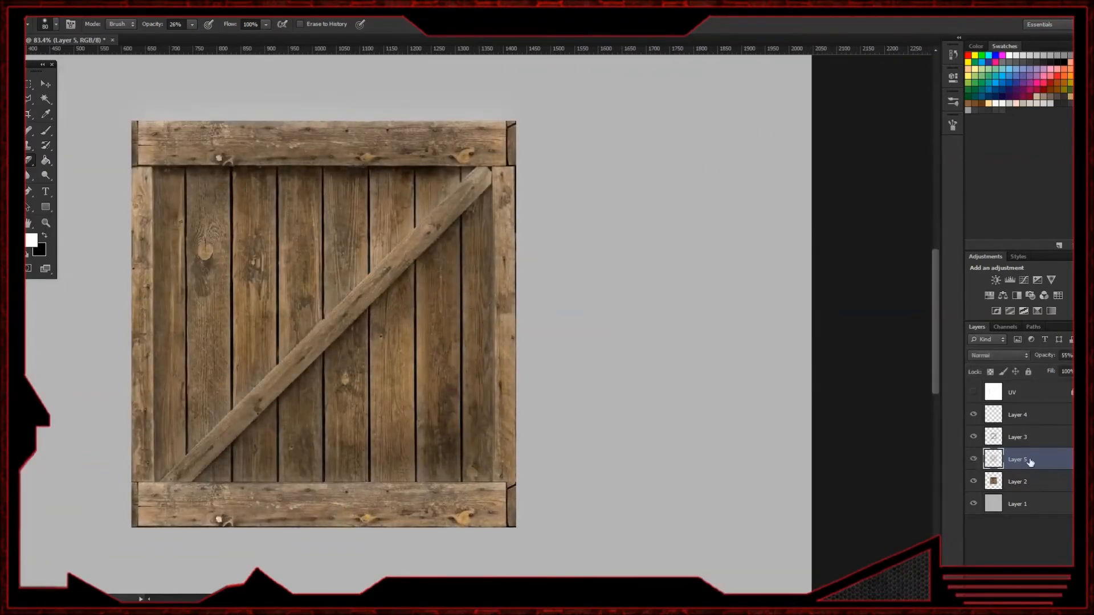
- Strengthen the contrast of the moss on Layer 5 with Levels by raising the black input and lowering the white input
{"action": "key", "text": "ctrl+l"}
{"action": "left_click_drag", "start_coordinate": [674, 250], "coordinate": [700, 259]}
{"action": "mouse_move", "coordinate": [819, 251]}
{"action": "left_mouse_down"}
{"action": "mouse_move", "coordinate": [789, 254]}
{"action": "mouse_move", "coordinate": [800, 257]}
{"action": "left_mouse_up"}
{"action": "left_click", "coordinate": [858, 142]}
{"action": "key", "text": "e"}
{"action": "scroll", "coordinate": [649, 232], "scroll_direction": "down", "scroll_amount": 5, "text": "alt"}
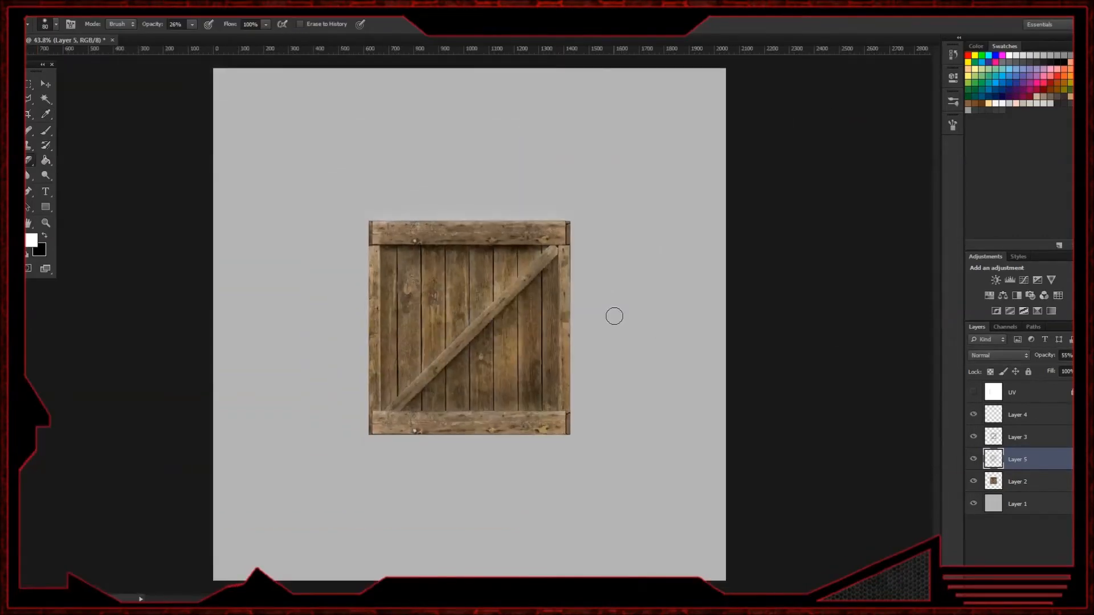
{"action": "scroll", "coordinate": [614, 317], "scroll_direction": "up", "scroll_amount": 3, "text": "alt"}
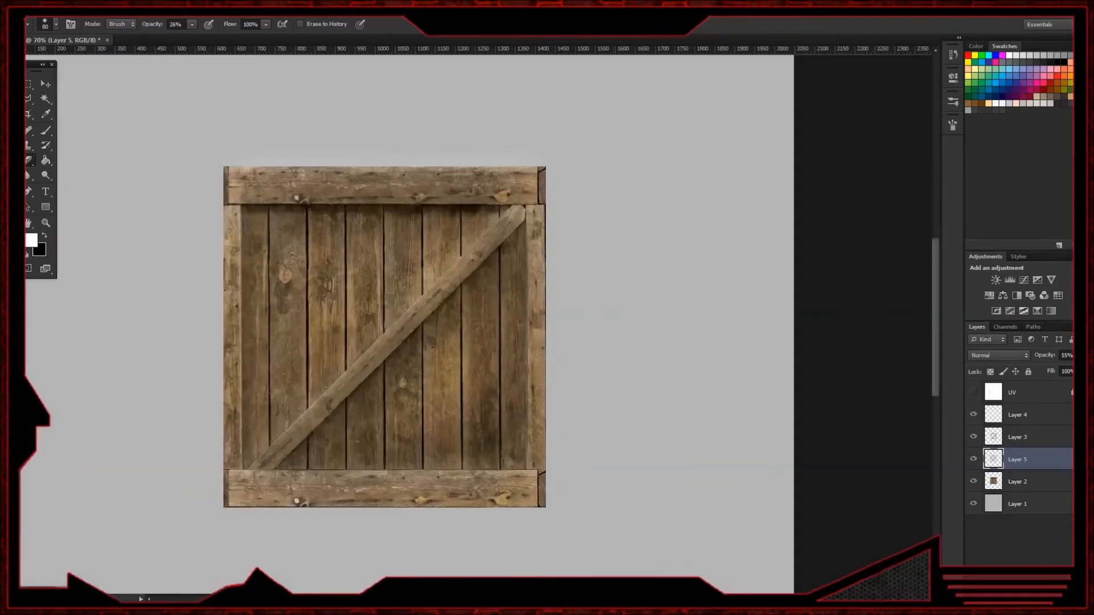
- Save the crate document as a Photoshop file with Maximize Compatibility enabled
{"action": "key", "text": "ctrl+shift+s"}
{"action": "left_click", "coordinate": [678, 291]}
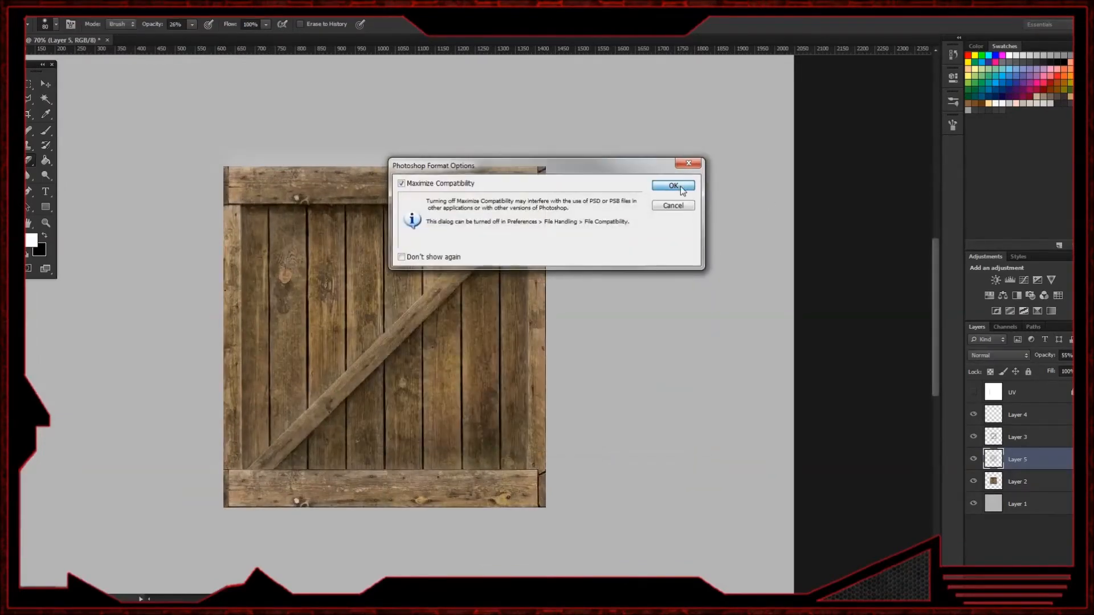
{"action": "left_click", "coordinate": [679, 185]}
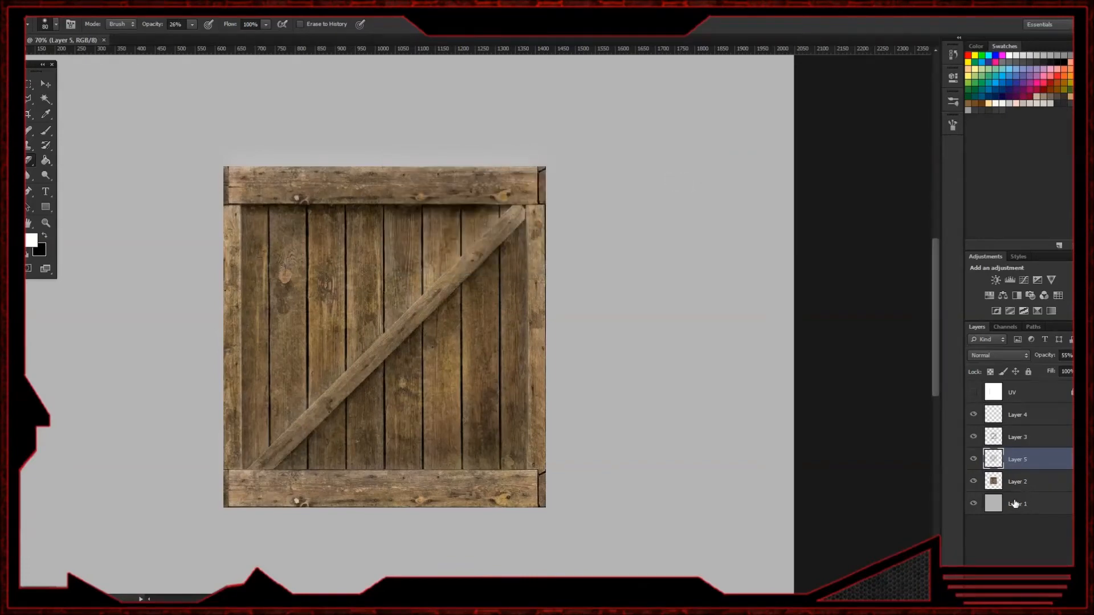
- Group Layers 2, 5, 3 and 4 of the crate and rename the group Diffuse
{"action": "left_click", "coordinate": [1022, 482]}
{"action": "left_click", "coordinate": [1027, 418], "text": "shift"}
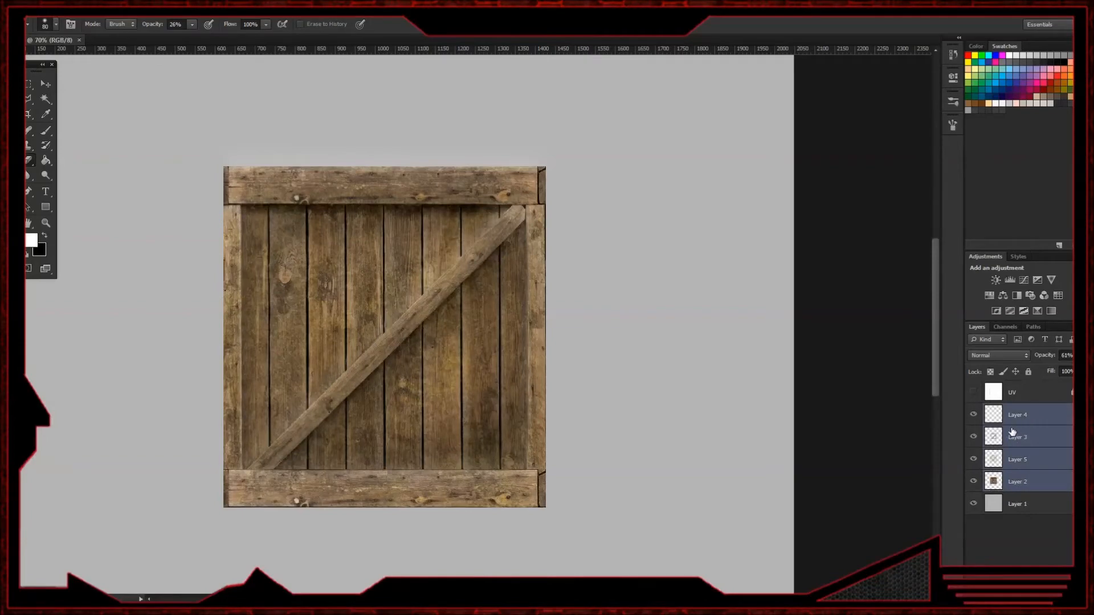
{"action": "key", "text": "ctrl+g"}
{"action": "left_click", "coordinate": [973, 409]}
{"action": "left_click", "coordinate": [972, 410]}
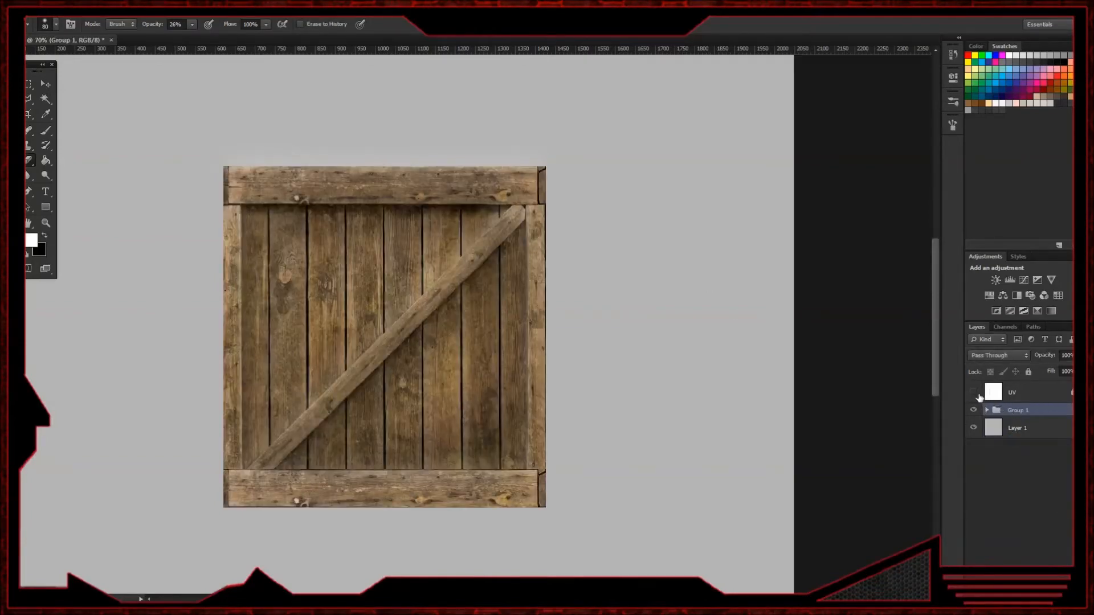
{"action": "left_click", "coordinate": [46, 85]}
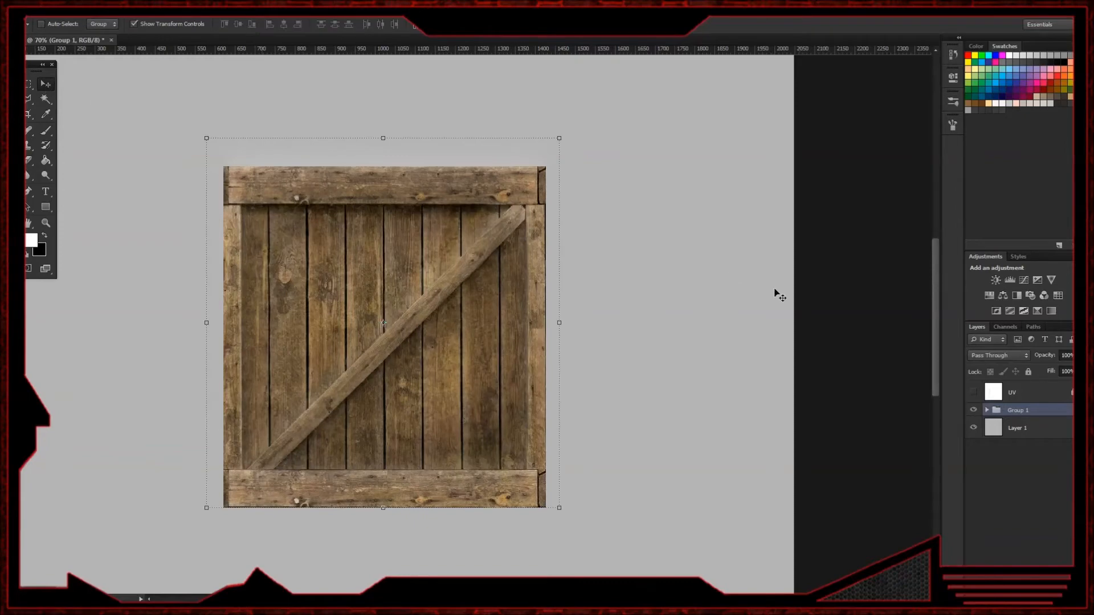
{"action": "double_click", "coordinate": [1015, 411]}
{"action": "type", "text": "Diffuse"}
{"action": "key", "text": "Return"}
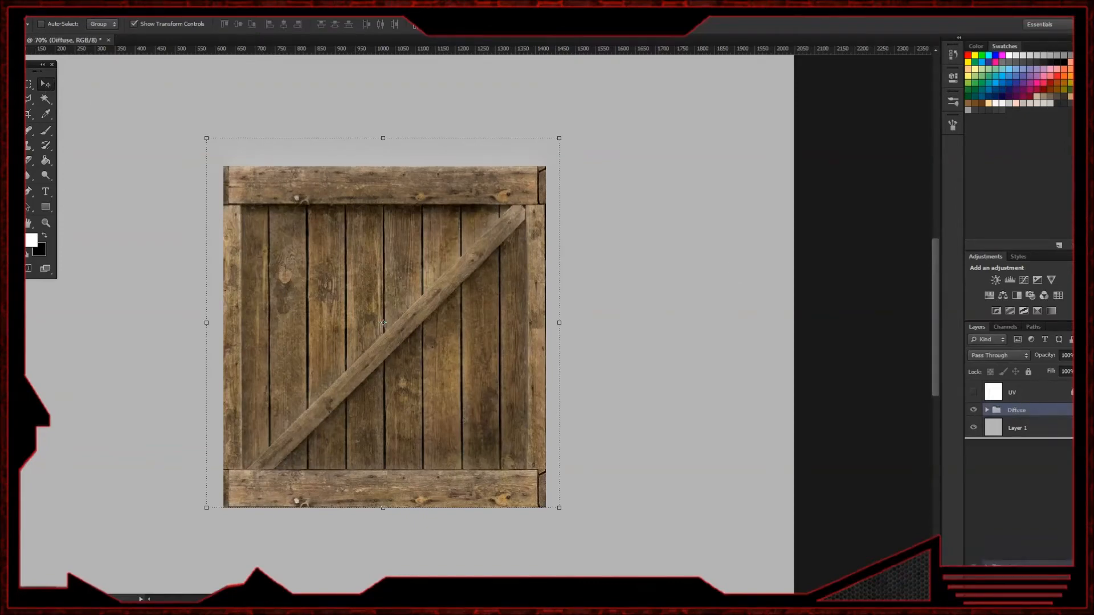
- Duplicate the Diffuse group and colour-label the original group green
{"action": "key", "text": "ctrl+j"}
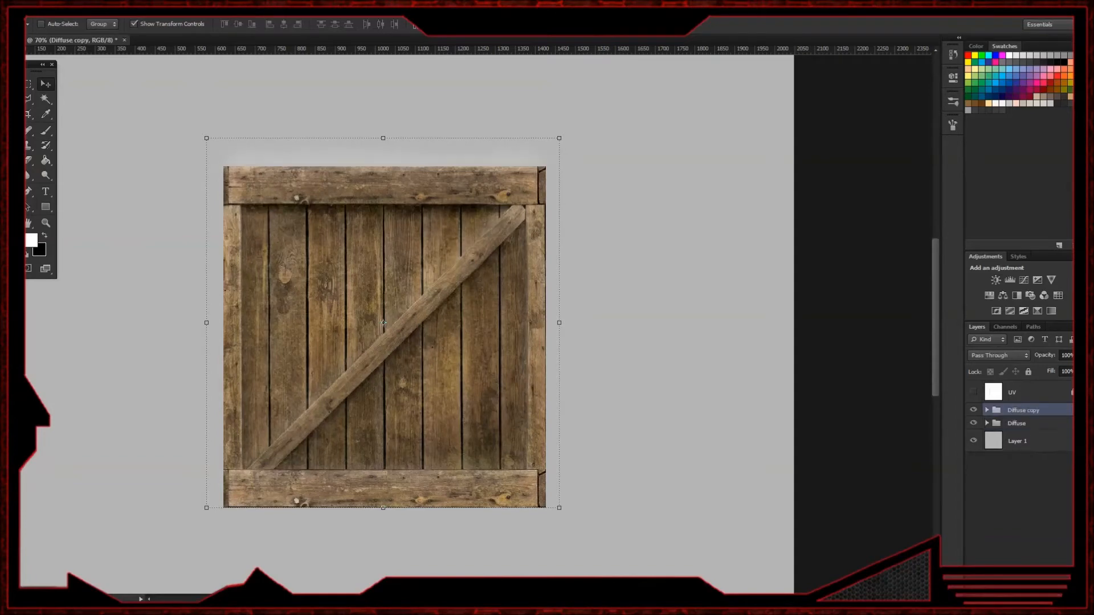
{"action": "right_click", "coordinate": [1020, 427]}
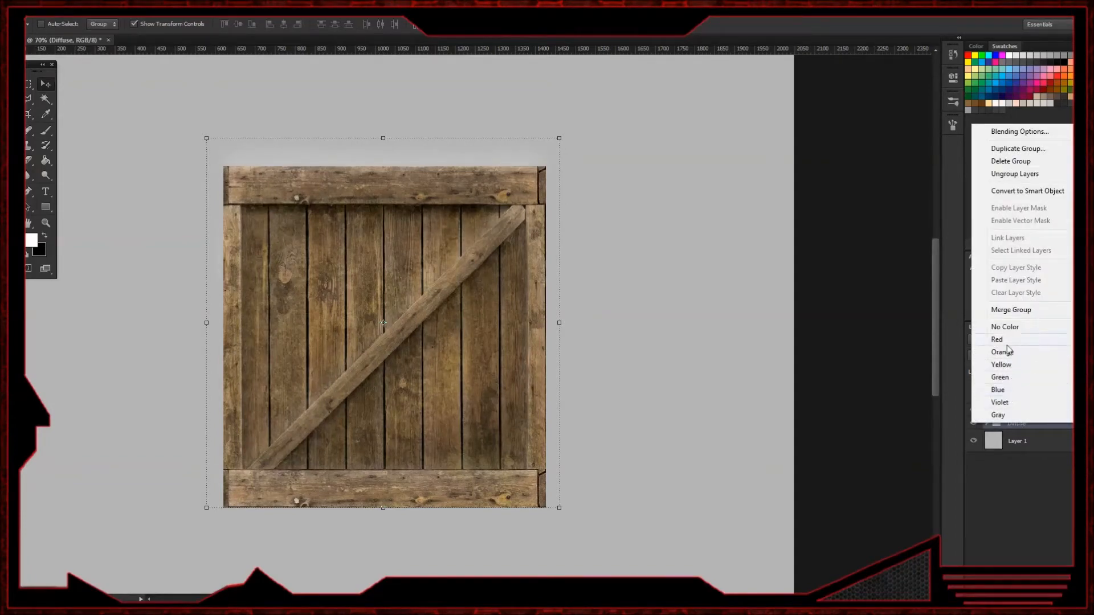
{"action": "left_click", "coordinate": [1005, 377]}
- Colour-label the duplicated group red and rename it Spec
{"action": "left_click", "coordinate": [1026, 410]}
{"action": "right_click", "coordinate": [1026, 411]}
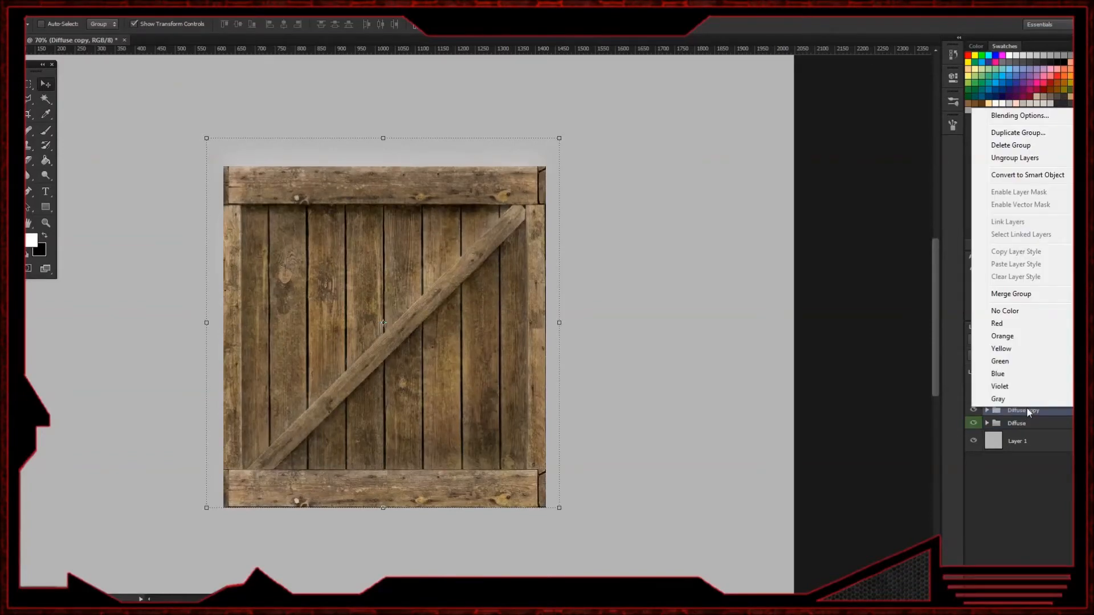
{"action": "left_click", "coordinate": [1019, 323]}
{"action": "double_click", "coordinate": [1026, 410]}
{"action": "type", "text": "Spec"}
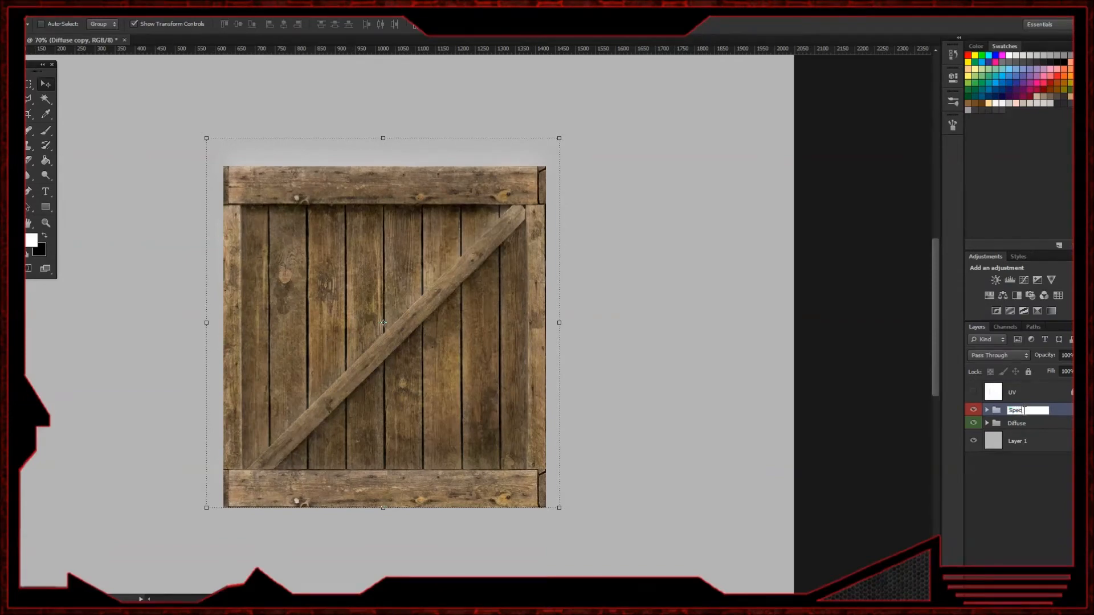
{"action": "key", "text": "Return"}
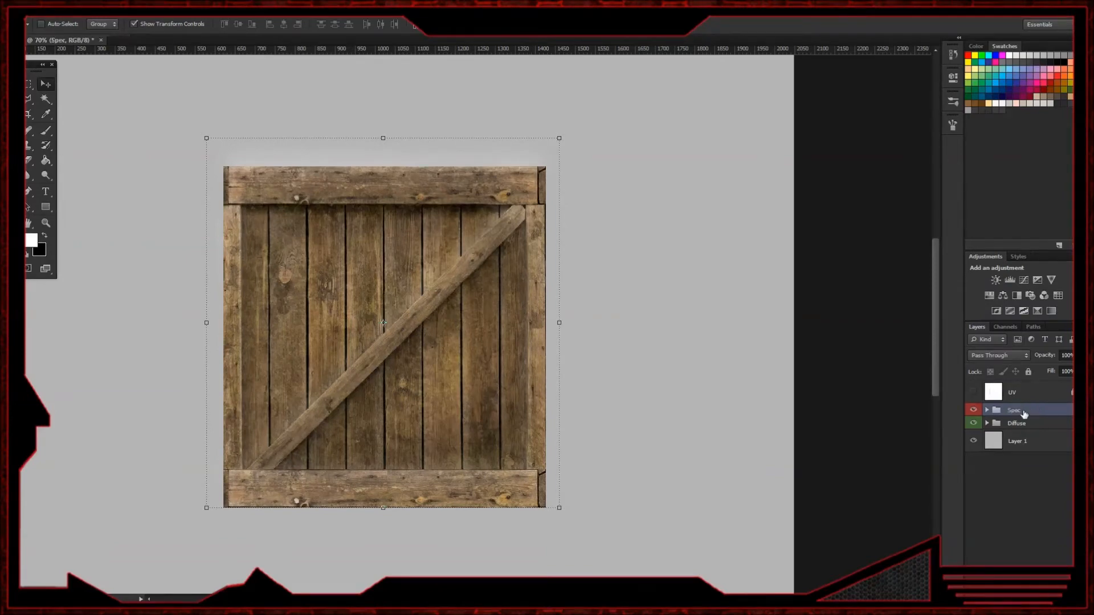
- Expand the Spec group, select its Layer 2 and hide its Layers 5, 3 and 4
{"action": "left_click", "coordinate": [987, 410]}
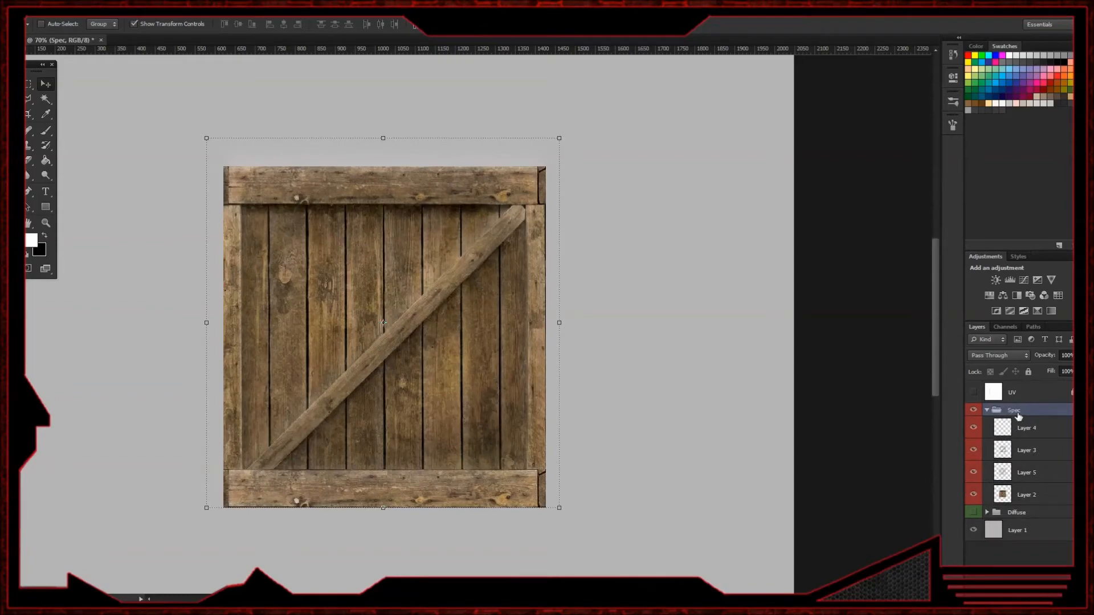
{"action": "left_click", "coordinate": [1028, 495], "text": "shift"}
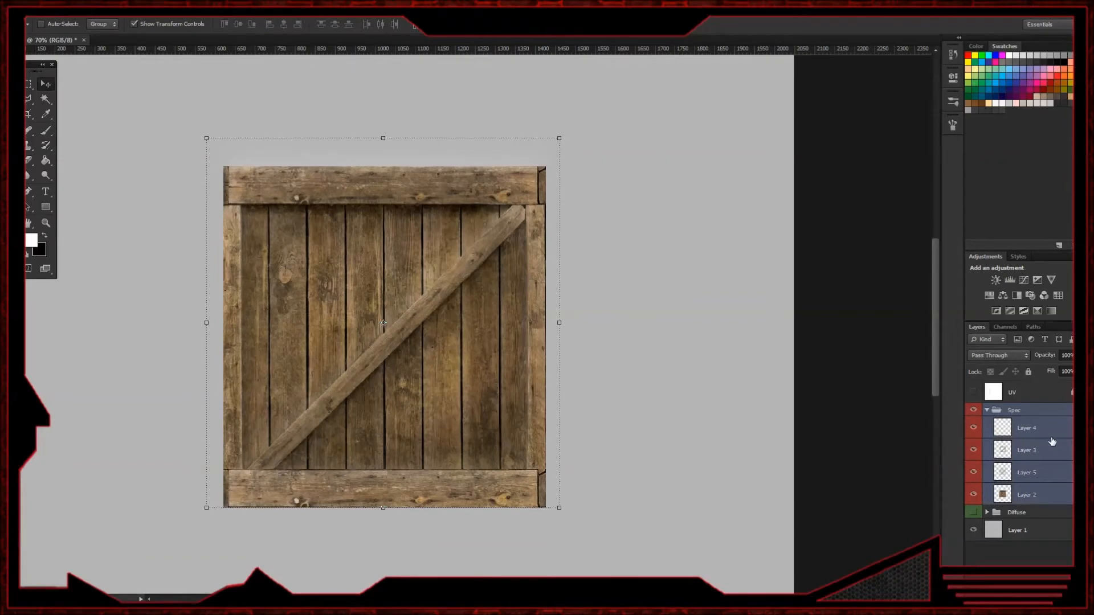
{"action": "left_click", "coordinate": [1020, 495]}
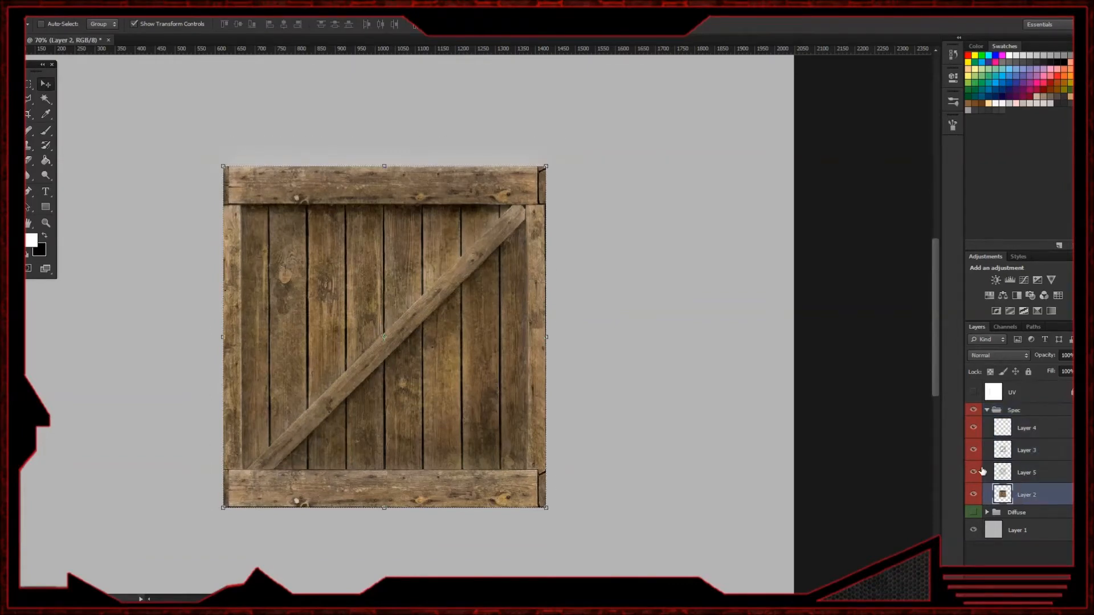
{"action": "left_click", "coordinate": [974, 473]}
{"action": "left_click", "coordinate": [972, 450]}
{"action": "left_click", "coordinate": [972, 427]}
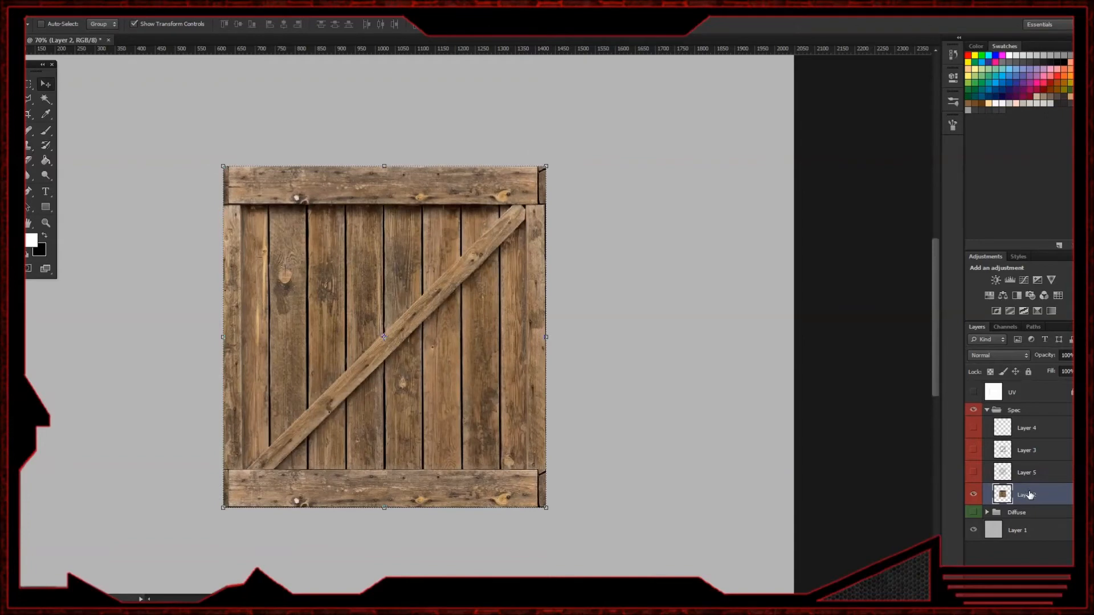
- Darken the Spec group's Layer 2 with Black and White: Reds -179, Yellows -121, Greens -153, Cyans -191, Blues -129, Magentas -157
{"action": "key", "text": "alt+shift+ctrl+b"}
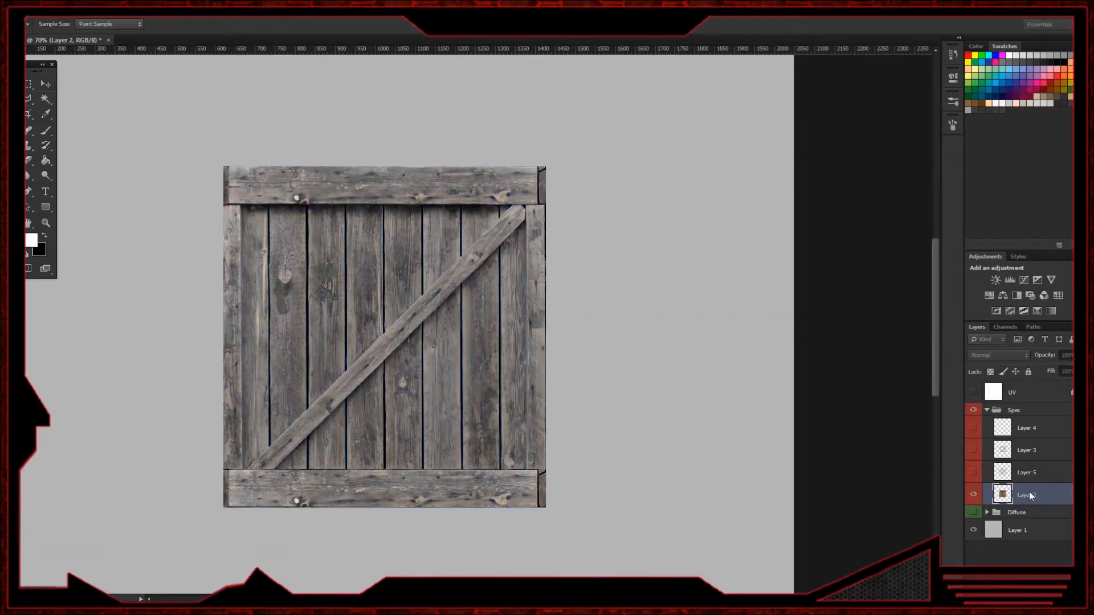
{"action": "left_click_drag", "start_coordinate": [637, 190], "coordinate": [575, 182]}
{"action": "left_click_drag", "start_coordinate": [646, 215], "coordinate": [587, 219]}
{"action": "left_click_drag", "start_coordinate": [641, 242], "coordinate": [580, 241]}
{"action": "left_click_drag", "start_coordinate": [642, 266], "coordinate": [589, 299]}
{"action": "left_click_drag", "start_coordinate": [598, 322], "coordinate": [578, 325]}
{"action": "left_click_drag", "start_coordinate": [575, 186], "coordinate": [570, 187]}
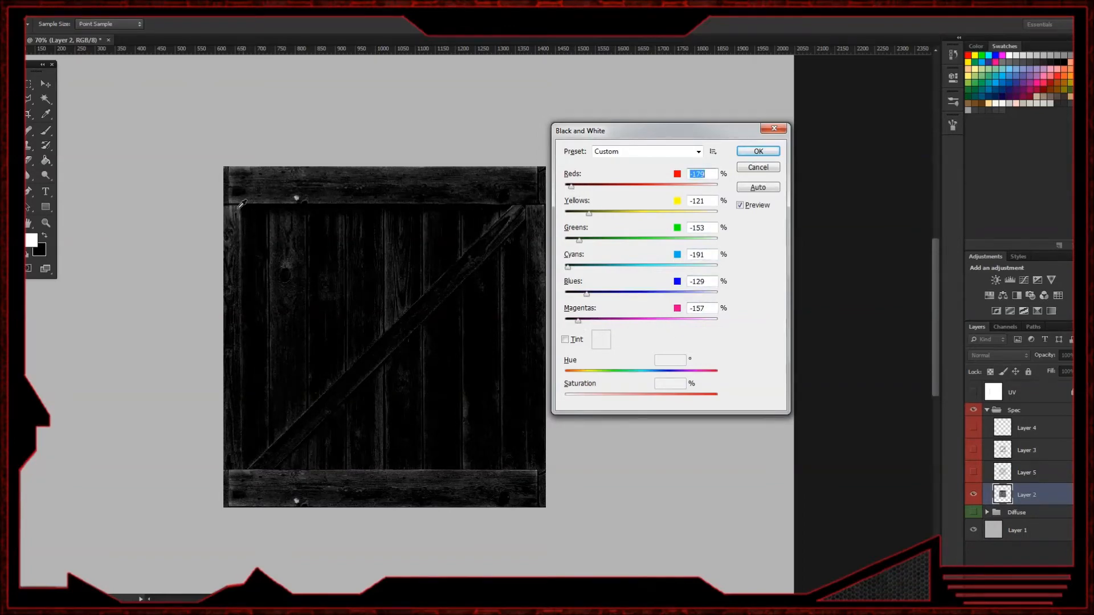
{"action": "left_click", "coordinate": [757, 151]}
{"action": "key", "text": "v"}
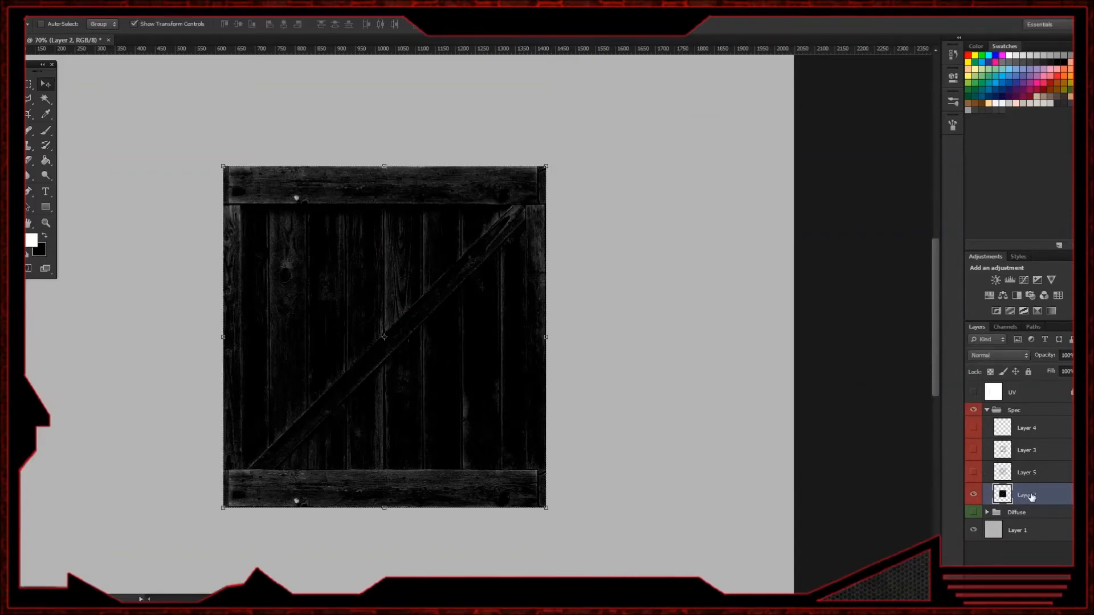
- Show the moss on Layer 5 in the Spec group and brighten it with Levels, setting the midtone input to 1.54
{"action": "left_click", "coordinate": [974, 473]}
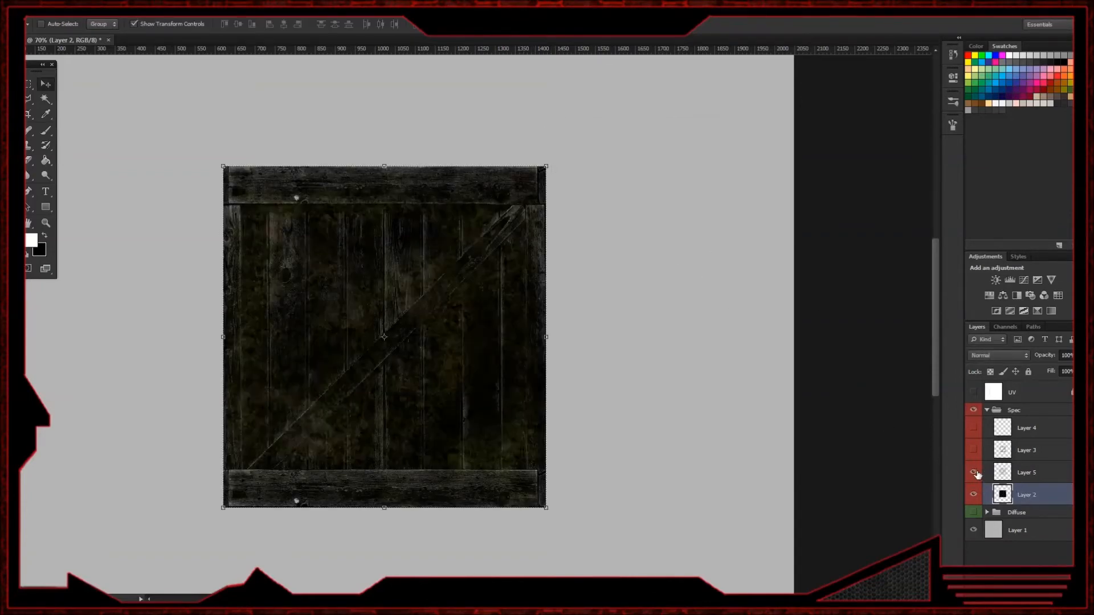
{"action": "left_click", "coordinate": [1043, 476]}
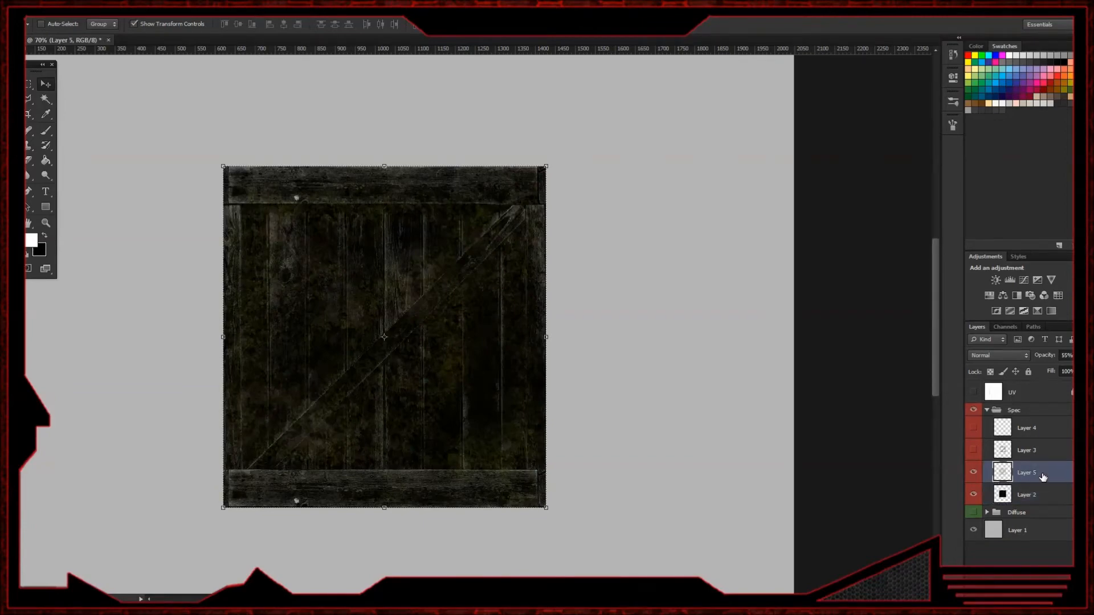
{"action": "key", "text": "i"}
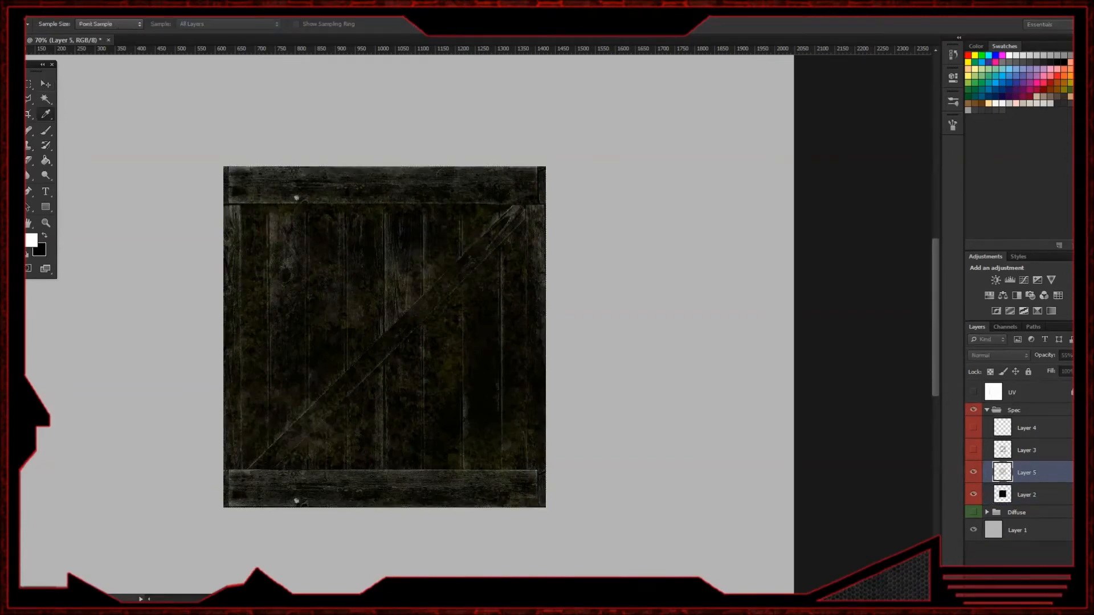
{"action": "key", "text": "ctrl+l"}
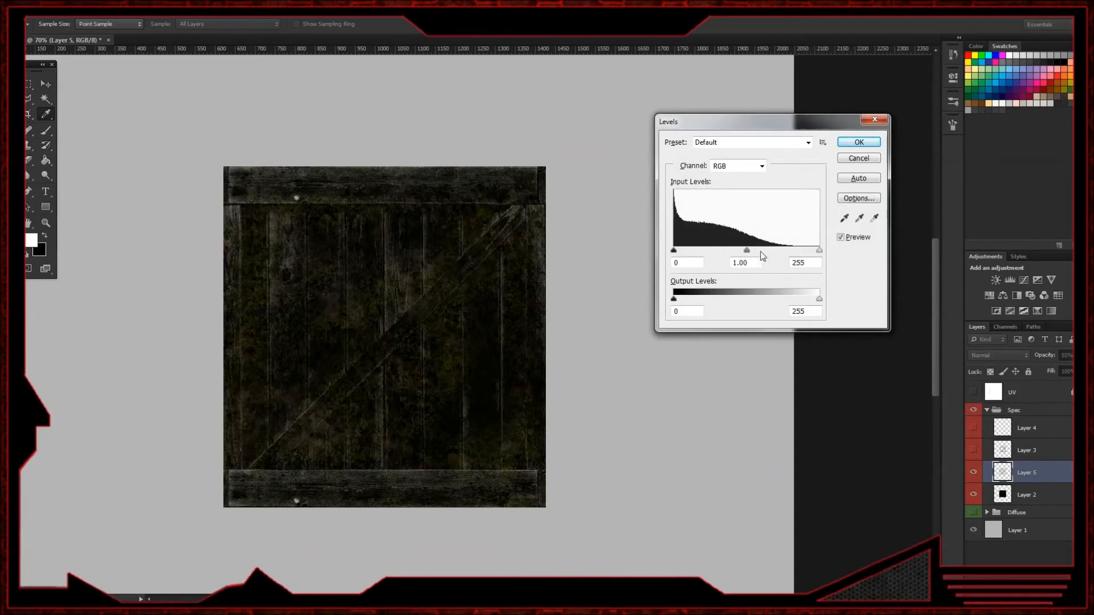
{"action": "left_click_drag", "start_coordinate": [745, 254], "coordinate": [706, 266]}
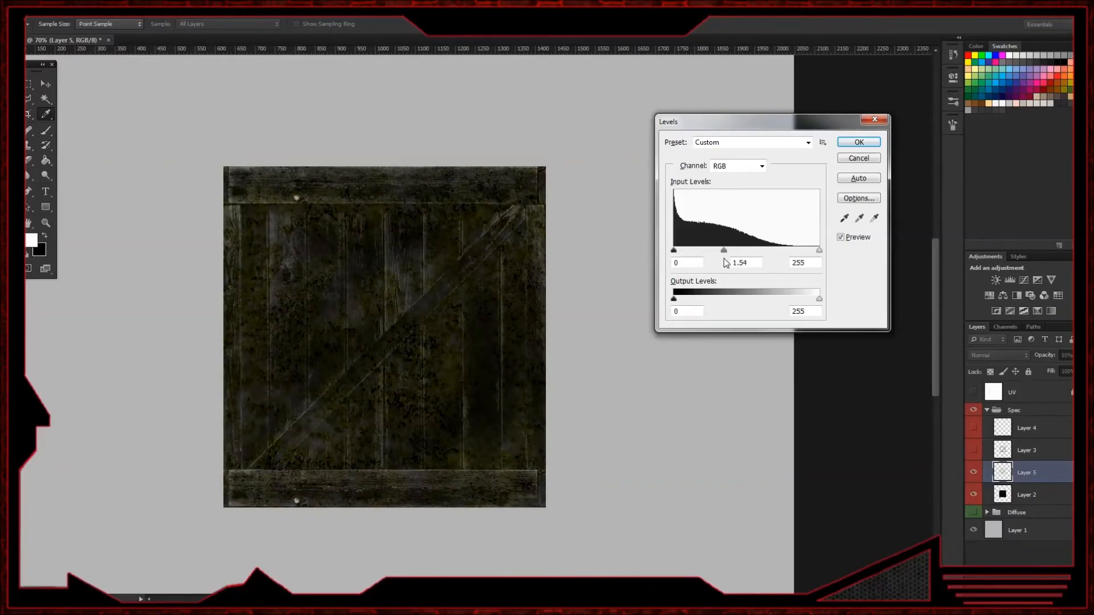
{"action": "left_click", "coordinate": [859, 143]}
{"action": "key", "text": "v"}
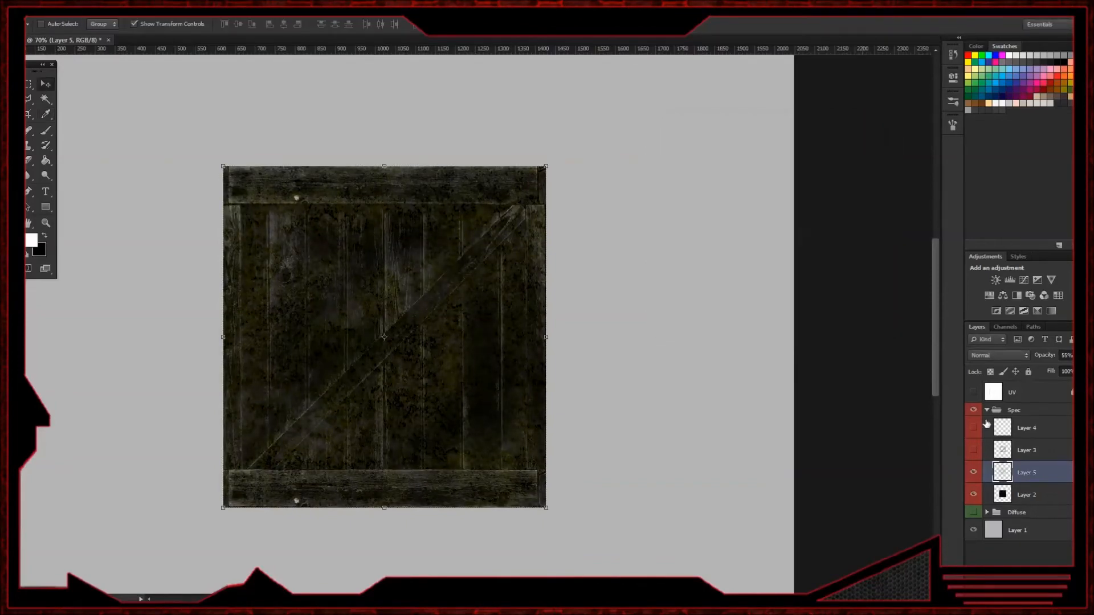
- Show Layers 3 and 4 in the Spec group, and set Layer 4 to 11% opacity with Overlay blending
{"action": "left_click", "coordinate": [973, 450]}
{"action": "left_click", "coordinate": [973, 428]}
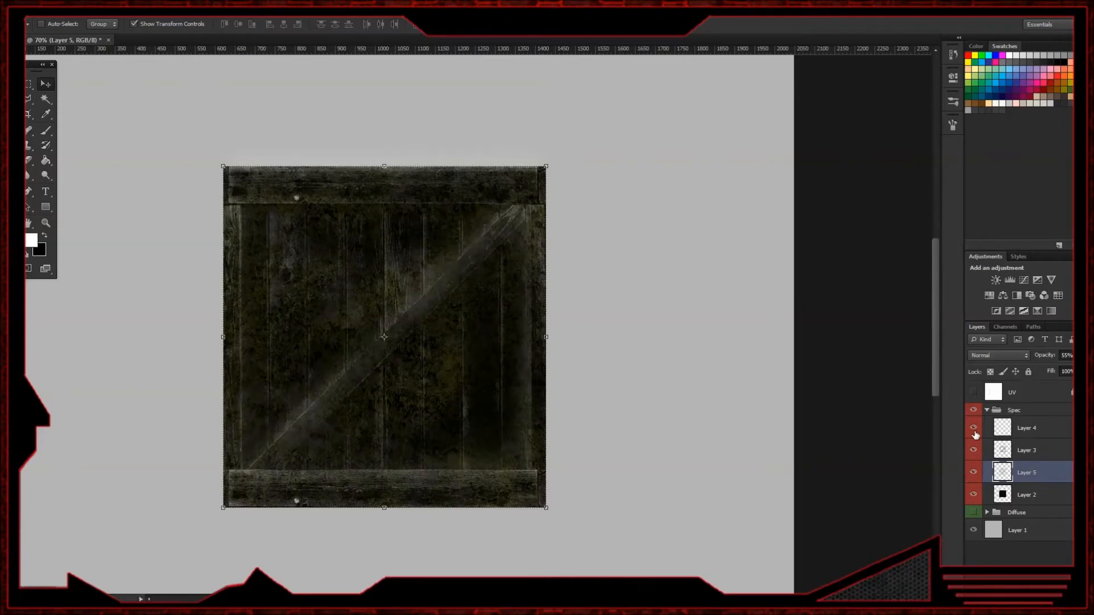
{"action": "left_click", "coordinate": [973, 429]}
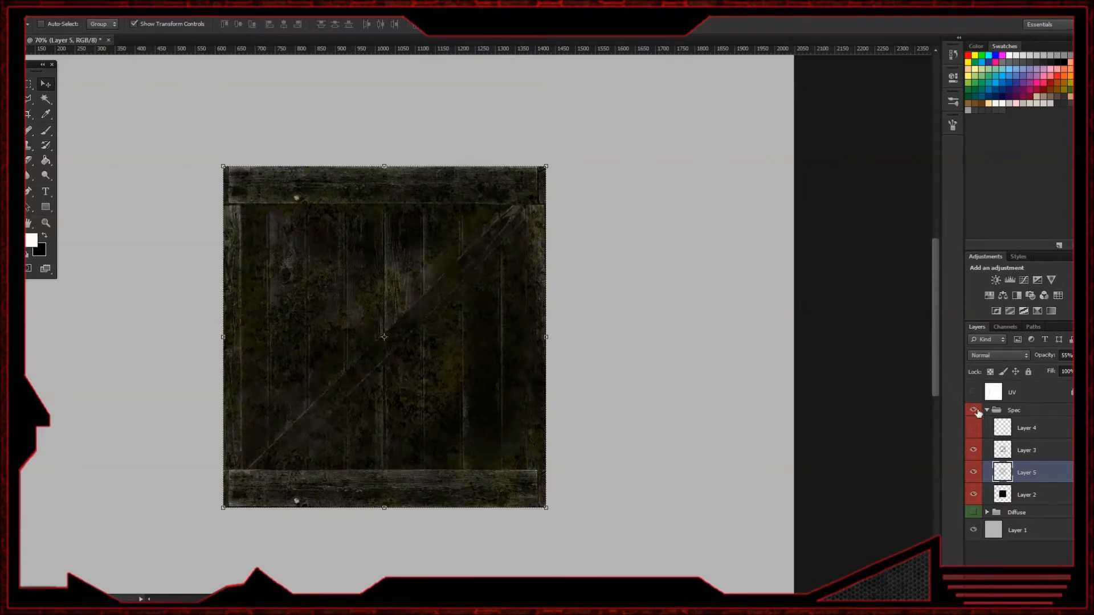
{"action": "left_click", "coordinate": [976, 427]}
{"action": "left_click", "coordinate": [1036, 428]}
{"action": "left_click", "coordinate": [1078, 356]}
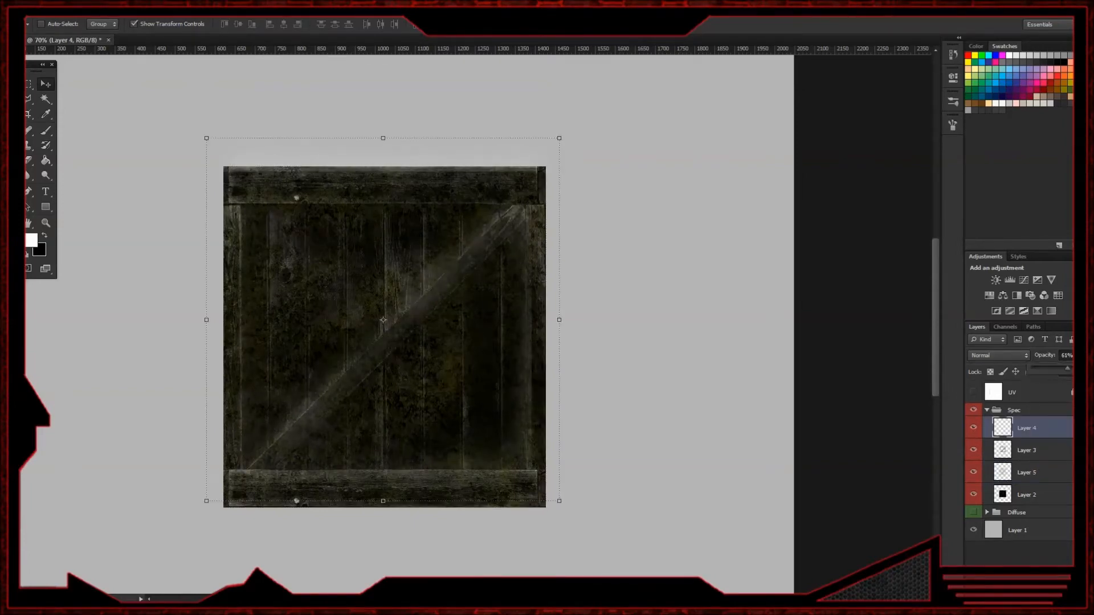
{"action": "left_click_drag", "start_coordinate": [1047, 371], "coordinate": [1041, 371]}
{"action": "left_click", "coordinate": [998, 355]}
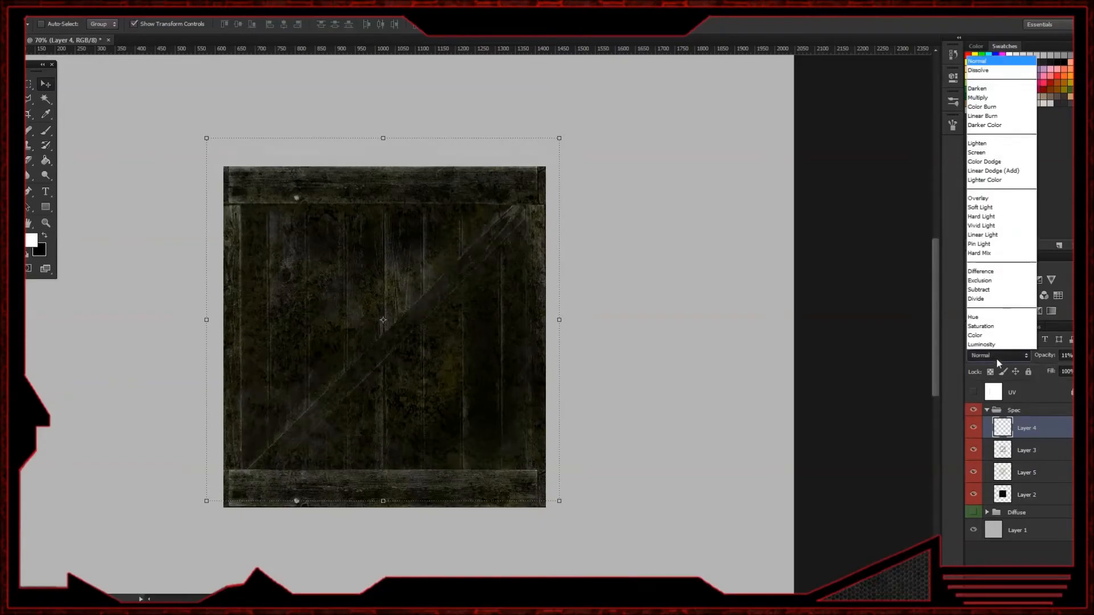
{"action": "left_click", "coordinate": [987, 197]}
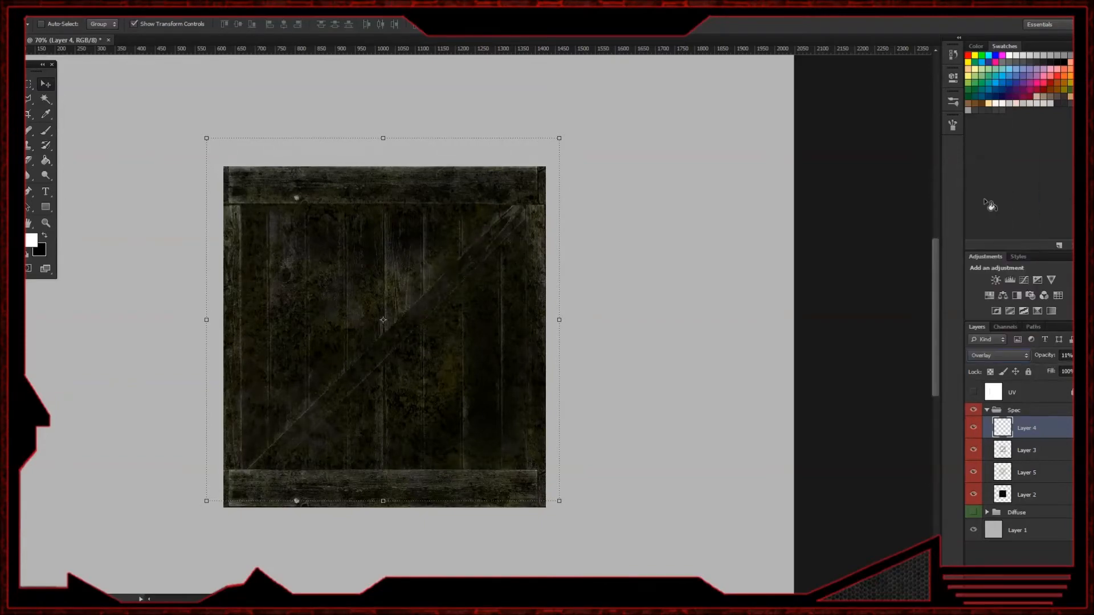
- Collapse the Spec group and compare it with the Diffuse group by switching their visibility
{"action": "left_click", "coordinate": [986, 410]}
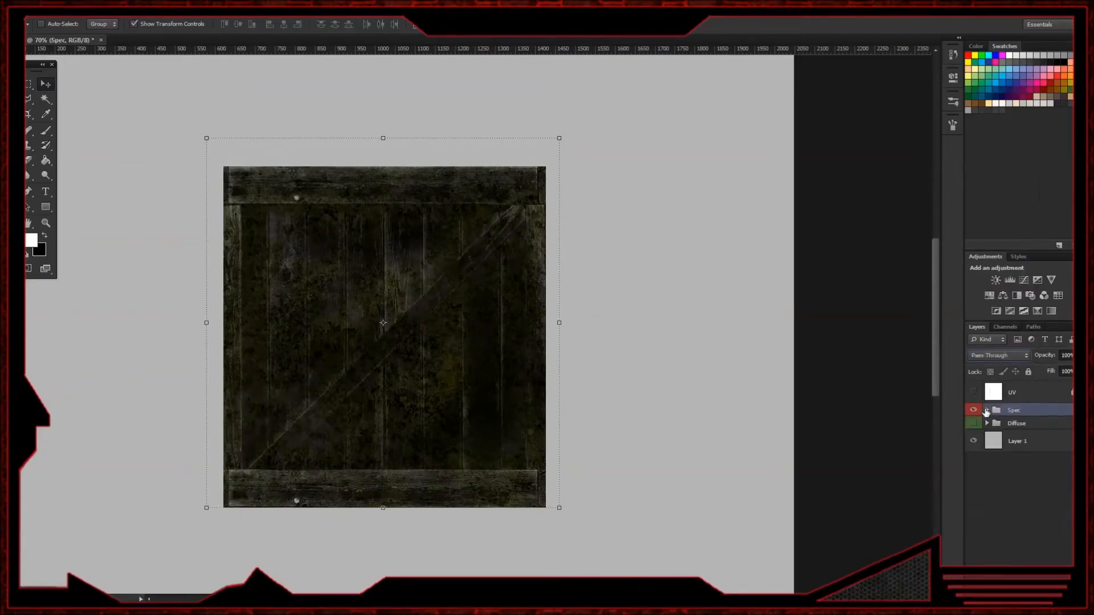
{"action": "left_click", "coordinate": [973, 410]}
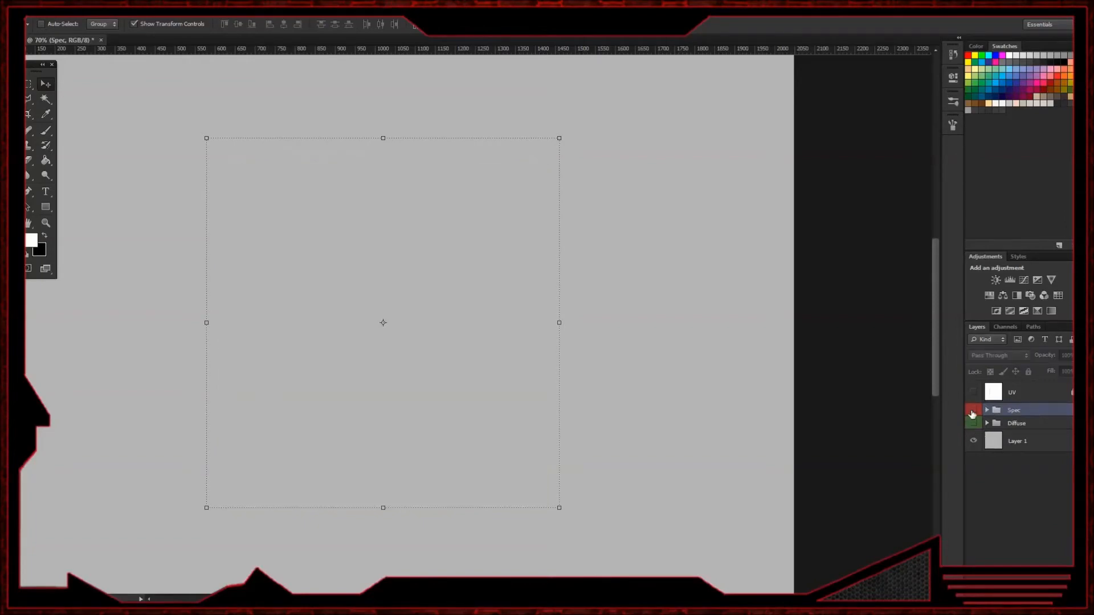
{"action": "left_click", "coordinate": [972, 413]}
{"action": "left_click", "coordinate": [973, 413]}
{"action": "left_click", "coordinate": [974, 423]}
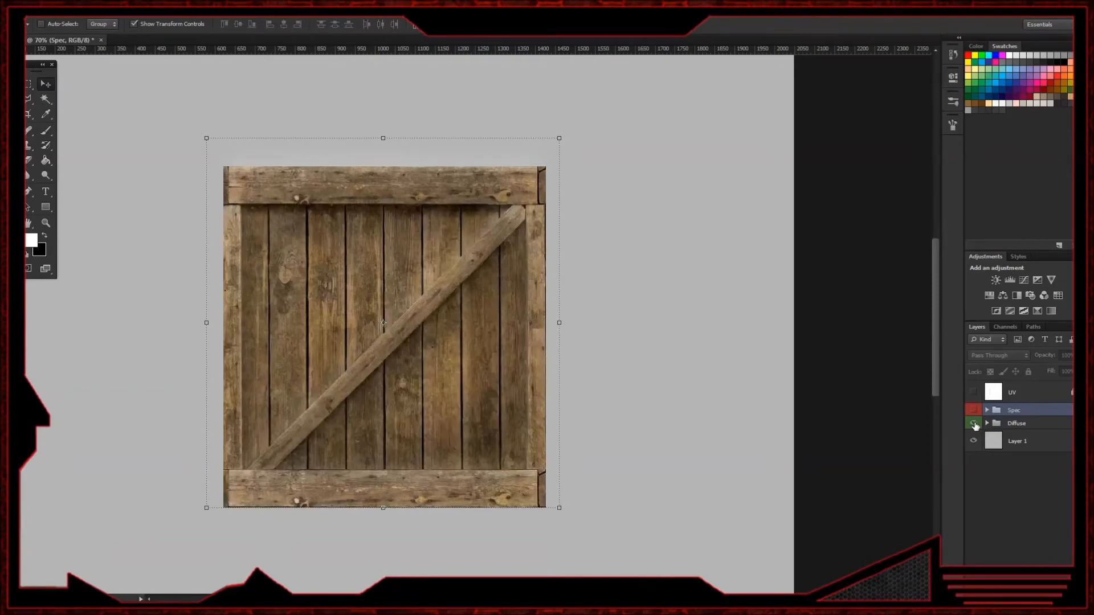
- Show the Spec group and UV layer, and move the Spec and Diffuse groups together to the canvas's upper-left corner
{"action": "key", "text": "m"}
{"action": "left_click", "coordinate": [42, 85]}
{"action": "left_click_drag", "start_coordinate": [385, 350], "coordinate": [485, 274]}
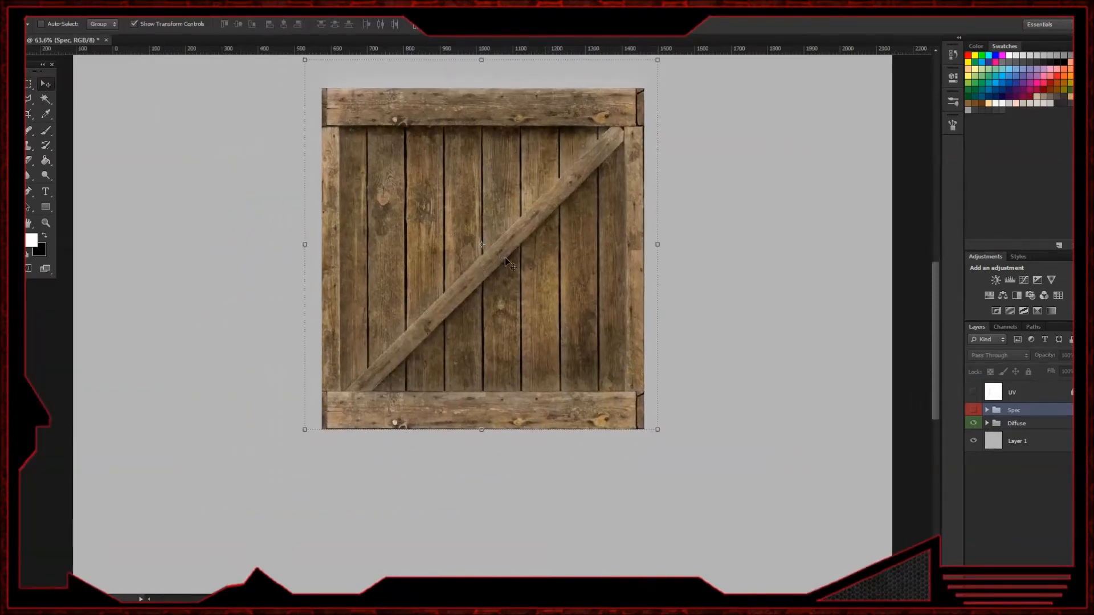
{"action": "scroll", "coordinate": [514, 264], "scroll_direction": "down", "scroll_amount": 5, "text": "alt"}
{"action": "scroll", "coordinate": [515, 265], "scroll_direction": "up", "scroll_amount": 3, "text": "alt"}
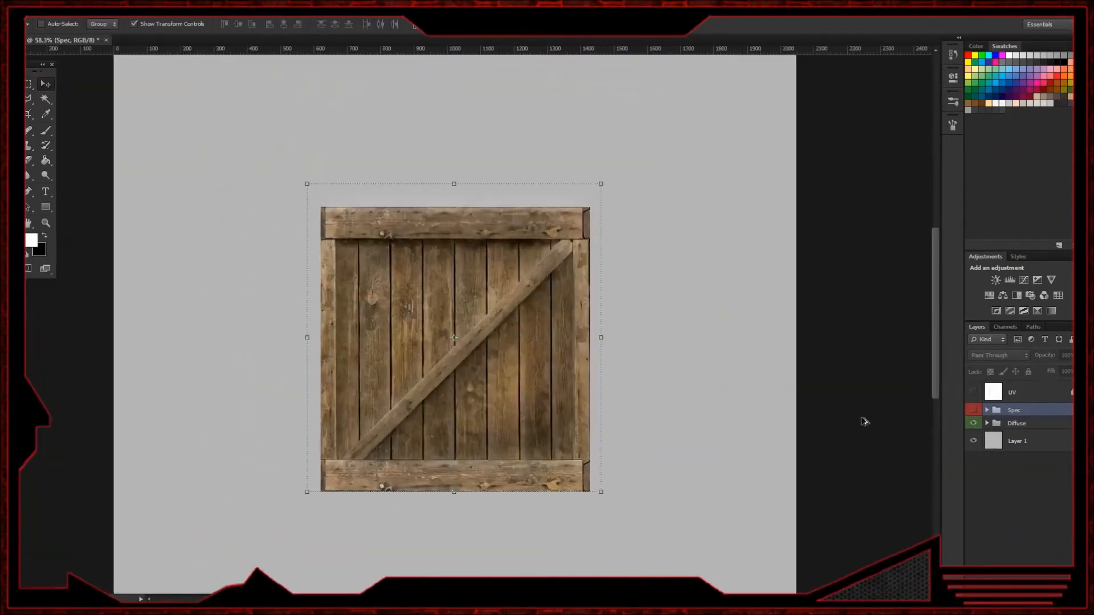
{"action": "left_click", "coordinate": [973, 411]}
{"action": "left_click", "coordinate": [1026, 428], "text": "shift"}
{"action": "left_click", "coordinate": [973, 392]}
{"action": "left_click_drag", "start_coordinate": [367, 294], "coordinate": [219, 171]}
{"action": "left_click_drag", "start_coordinate": [324, 215], "coordinate": [456, 337]}
{"action": "left_click_drag", "start_coordinate": [452, 363], "coordinate": [402, 268]}
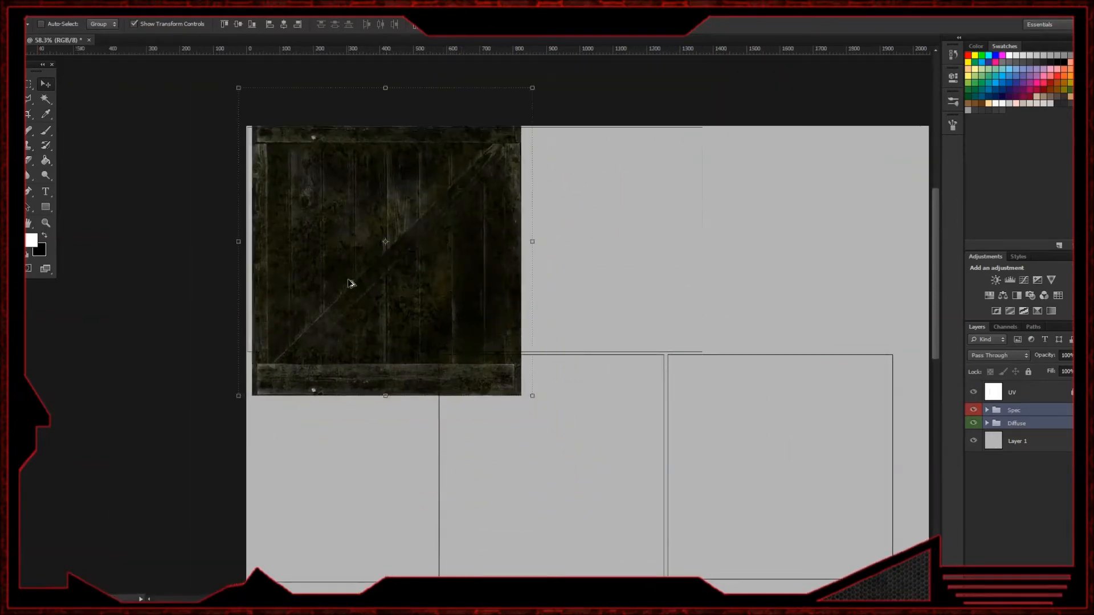
- Align both crate groups with the upper-left UV square and scale them down proportionally towards its size
{"action": "scroll", "coordinate": [349, 282], "scroll_direction": "up", "scroll_amount": 6, "text": "alt"}
{"action": "left_click_drag", "start_coordinate": [330, 372], "coordinate": [322, 301]}
{"action": "left_click_drag", "start_coordinate": [489, 222], "coordinate": [453, 372]}
{"action": "left_click_drag", "start_coordinate": [579, 185], "coordinate": [563, 313]}
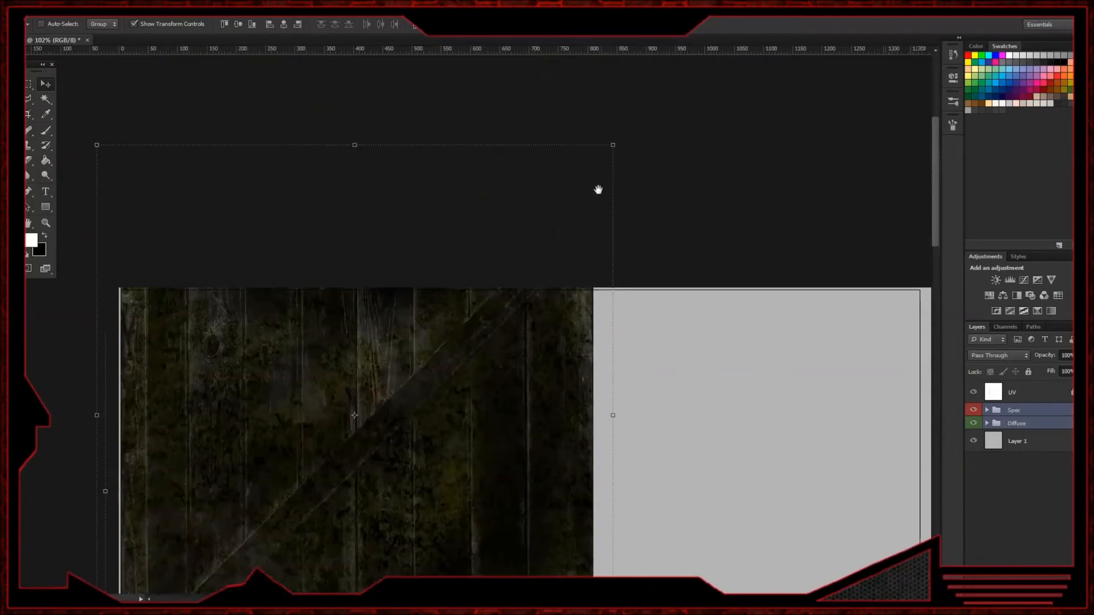
{"action": "left_click_drag", "start_coordinate": [614, 145], "coordinate": [534, 253], "text": "shift"}
{"action": "key", "text": "Return"}
- Scale the Spec and Diffuse groups to 99.46% height to match the upper-left UV square, and close the Mini Bridge panel
{"action": "left_click_drag", "start_coordinate": [393, 361], "coordinate": [515, 362], "text": "ctrl"}
{"action": "left_click_drag", "start_coordinate": [456, 165], "coordinate": [585, 418]}
{"action": "left_click_drag", "start_coordinate": [144, 180], "coordinate": [143, 190]}
{"action": "left_click_drag", "start_coordinate": [605, 328], "coordinate": [249, 240]}
{"action": "left_click_drag", "start_coordinate": [471, 341], "coordinate": [417, 182]}
{"action": "left_click_drag", "start_coordinate": [561, 497], "coordinate": [549, 148]}
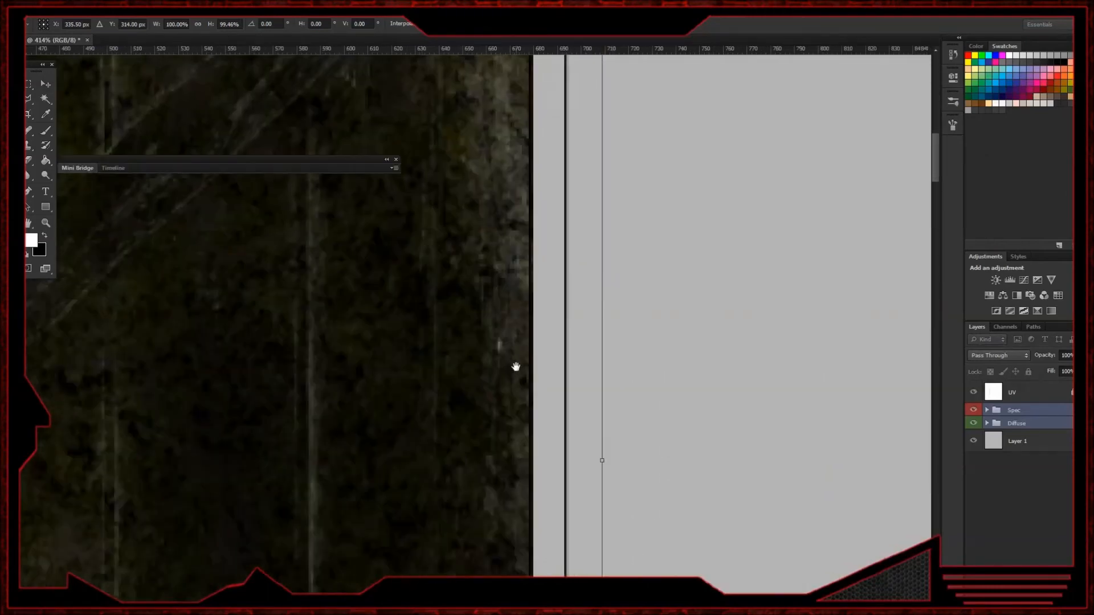
{"action": "left_click_drag", "start_coordinate": [448, 446], "coordinate": [472, 225]}
{"action": "left_click", "coordinate": [396, 161]}
- Scale the Spec and Diffuse groups to 98.93% width to match the upper-left UV square's sides, and apply the transform
{"action": "left_click_drag", "start_coordinate": [623, 242], "coordinate": [618, 242]}
{"action": "left_click_drag", "start_coordinate": [474, 533], "coordinate": [598, 269]}
{"action": "left_click_drag", "start_coordinate": [334, 322], "coordinate": [721, 311]}
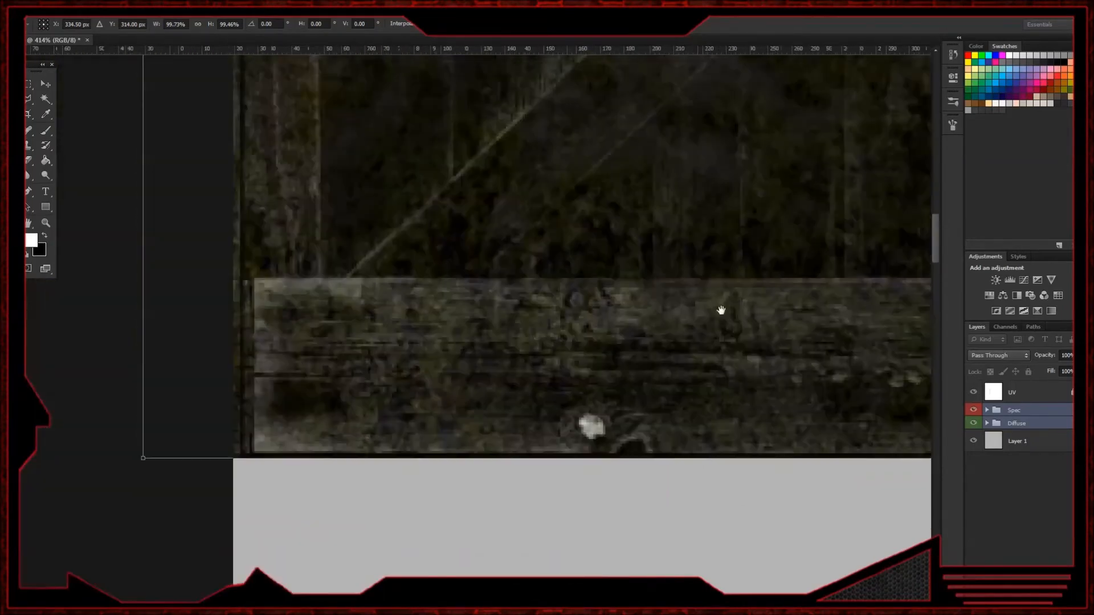
{"action": "mouse_move", "coordinate": [143, 228]}
{"action": "left_mouse_down"}
{"action": "mouse_move", "coordinate": [181, 228]}
{"action": "mouse_move", "coordinate": [157, 230]}
{"action": "left_mouse_up"}
{"action": "scroll", "coordinate": [417, 274], "scroll_direction": "down", "scroll_amount": 12, "text": "alt"}
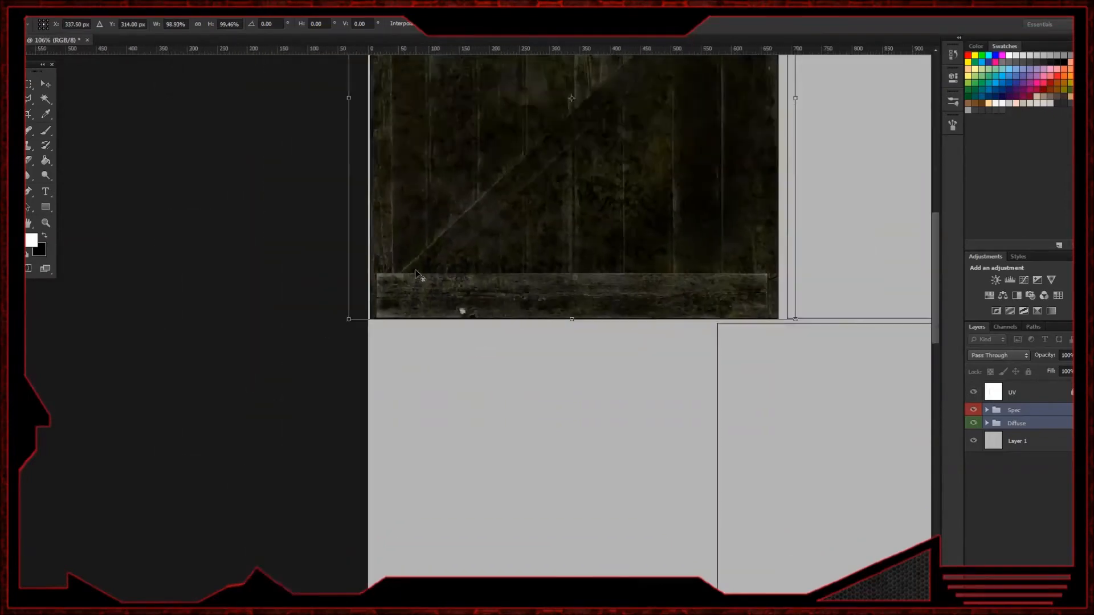
{"action": "key", "text": "alt+space"}
{"action": "key", "text": "Return"}
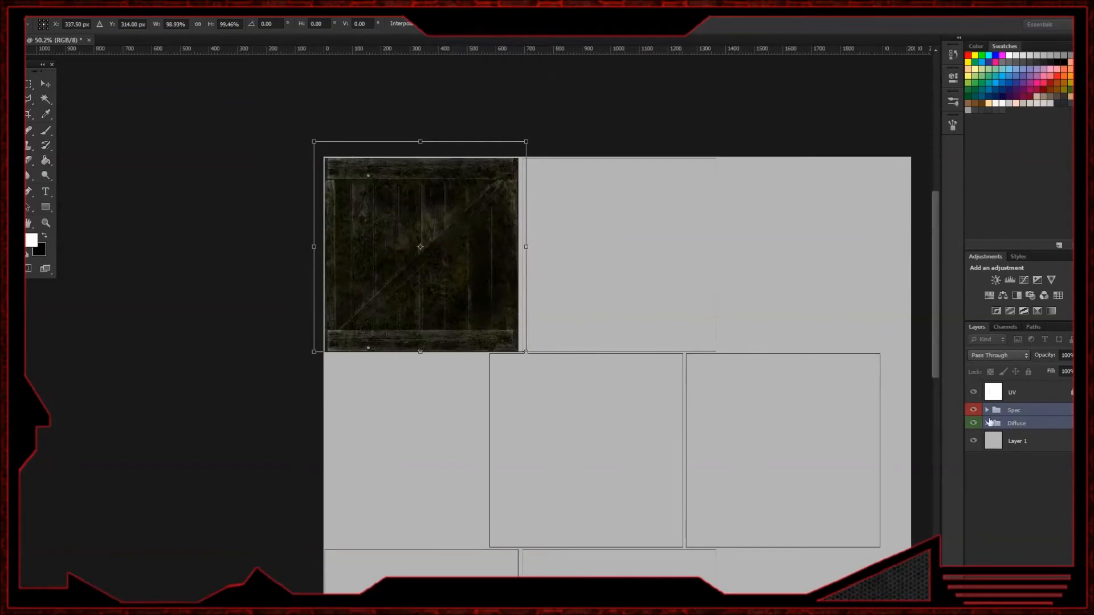
{"action": "key", "text": "Return"}
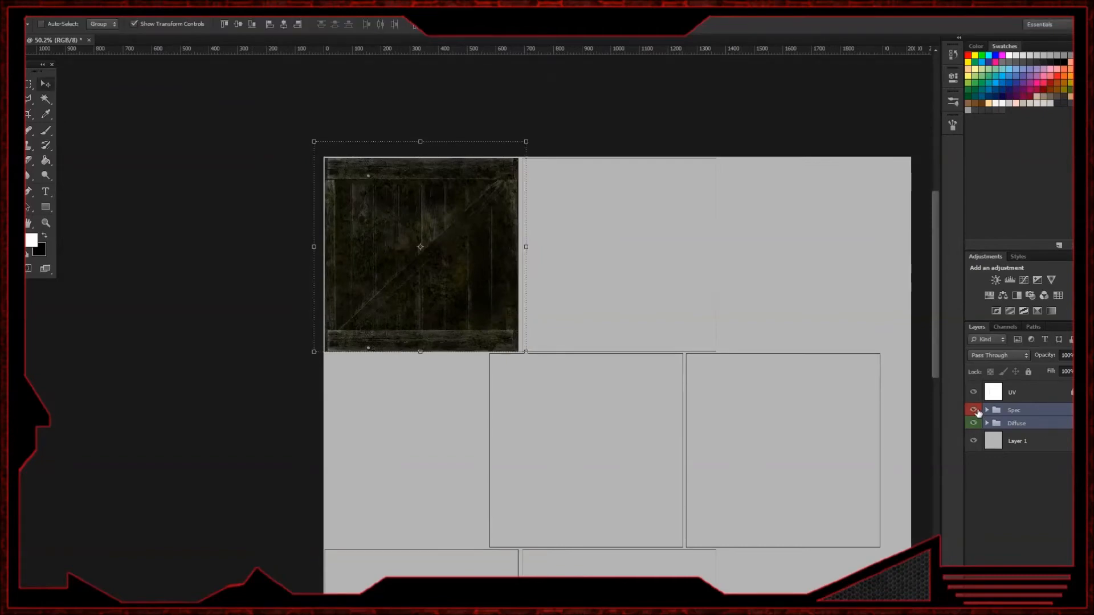
- Duplicate the Spec and Diffuse groups and align the copies with the first UV square of the middle row
{"action": "left_click", "coordinate": [974, 410]}
{"action": "left_click", "coordinate": [974, 410]}
{"action": "left_click_drag", "start_coordinate": [385, 216], "coordinate": [792, 367], "text": "ctrl"}
{"action": "left_click_drag", "start_coordinate": [775, 458], "coordinate": [451, 457]}
{"action": "left_click_drag", "start_coordinate": [432, 384], "coordinate": [489, 410]}
{"action": "left_click_drag", "start_coordinate": [500, 490], "coordinate": [488, 214]}
{"action": "left_click_drag", "start_coordinate": [531, 289], "coordinate": [531, 296]}
{"action": "left_click_drag", "start_coordinate": [878, 204], "coordinate": [513, 490]}
{"action": "left_click_drag", "start_coordinate": [482, 188], "coordinate": [523, 486]}
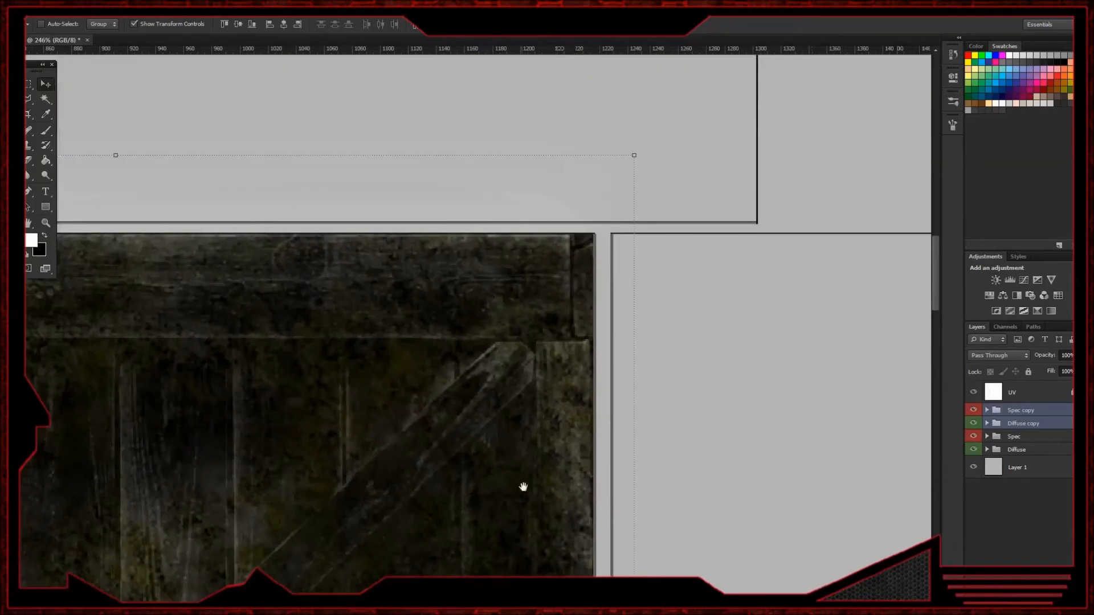
{"action": "left_click_drag", "start_coordinate": [531, 380], "coordinate": [533, 381]}
{"action": "left_click_drag", "start_coordinate": [268, 349], "coordinate": [798, 394]}
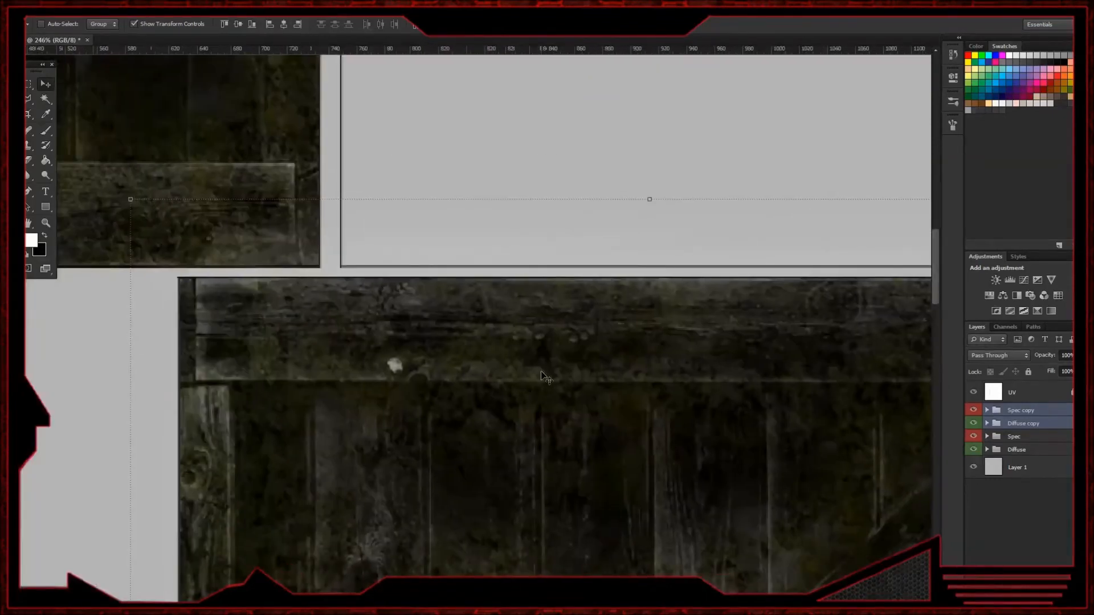
- Duplicate the crate group pair again and place the copies on the second UV square of the top row
{"action": "left_click_drag", "start_coordinate": [477, 411], "coordinate": [554, 109], "text": "alt"}
{"action": "left_click_drag", "start_coordinate": [647, 214], "coordinate": [665, 108]}
{"action": "left_click_drag", "start_coordinate": [503, 496], "coordinate": [523, 274]}
{"action": "left_click_drag", "start_coordinate": [452, 522], "coordinate": [507, 240]}
{"action": "left_click_drag", "start_coordinate": [478, 243], "coordinate": [588, 323]}
- Place another duplicate of the crate group pair on the second UV square of the middle row
{"action": "left_click_drag", "start_coordinate": [741, 423], "coordinate": [470, 253]}
{"action": "left_click_drag", "start_coordinate": [520, 139], "coordinate": [691, 353]}
{"action": "left_click_drag", "start_coordinate": [678, 420], "coordinate": [232, 54]}
{"action": "scroll", "coordinate": [586, 171], "scroll_direction": "down", "scroll_amount": 4, "text": "alt"}
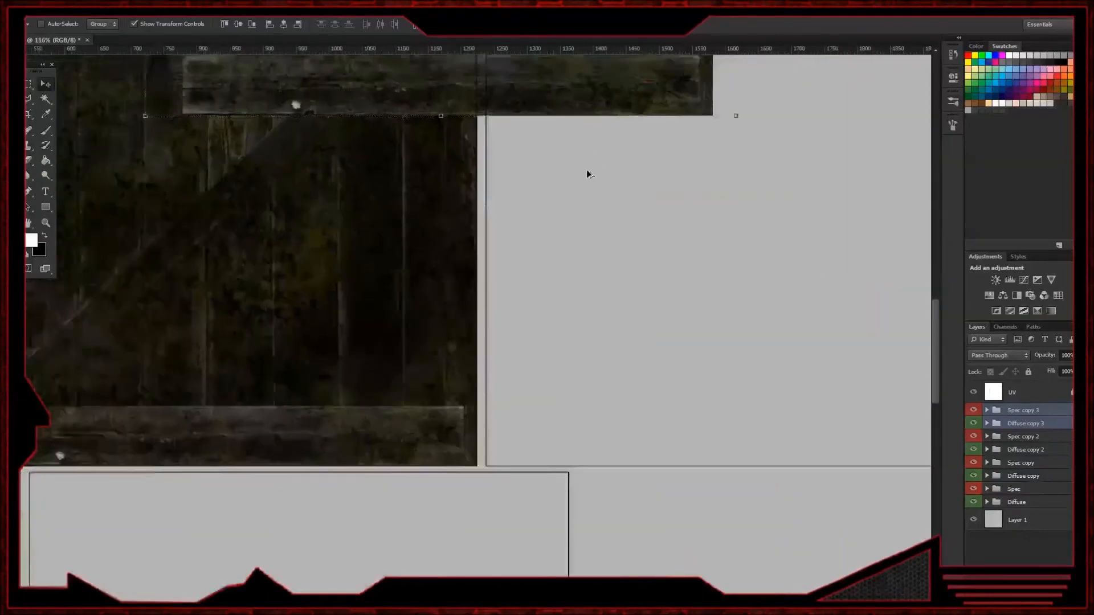
{"action": "left_click_drag", "start_coordinate": [447, 81], "coordinate": [700, 374]}
{"action": "left_click_drag", "start_coordinate": [713, 320], "coordinate": [504, 510], "text": "alt"}
{"action": "left_click_drag", "start_coordinate": [565, 512], "coordinate": [217, 384]}
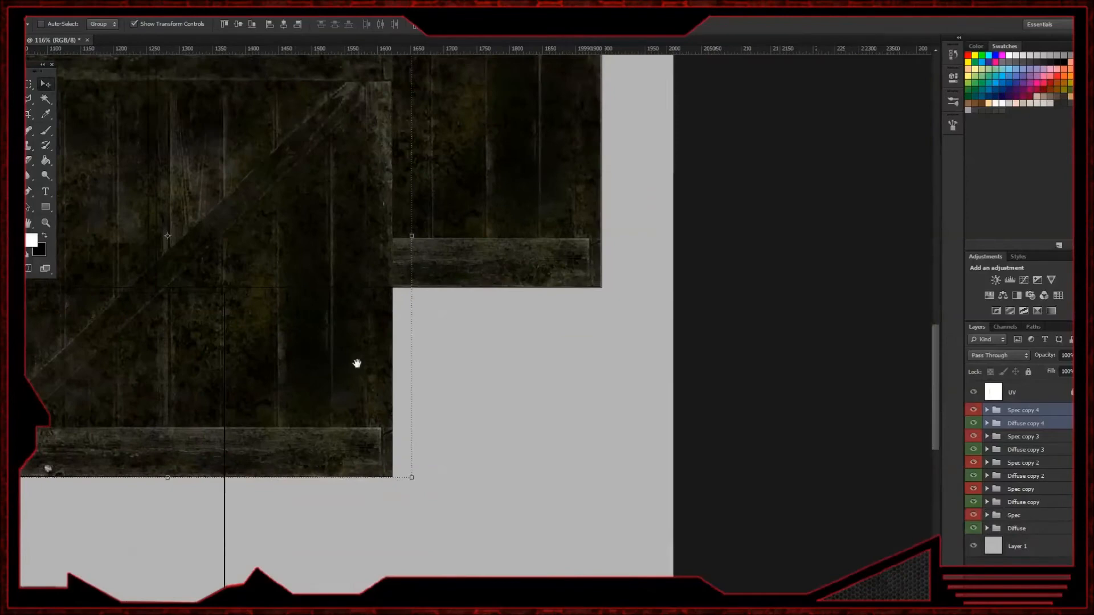
{"action": "key", "text": "ctrl+z"}
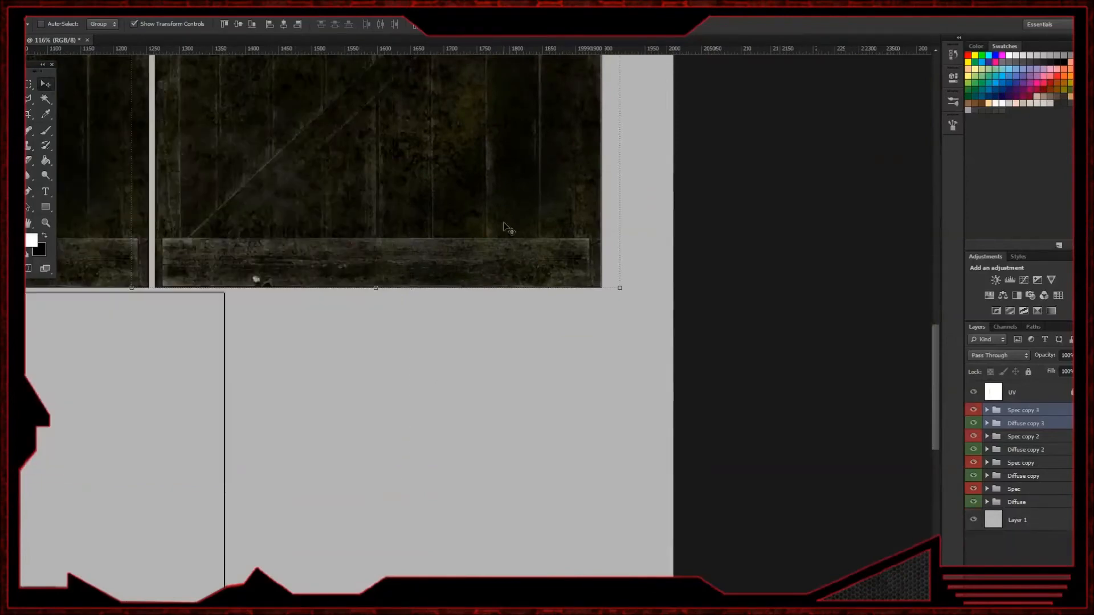
{"action": "key", "text": "ctrl+z"}
{"action": "key", "text": "ctrl+z"}
{"action": "left_click_drag", "start_coordinate": [503, 159], "coordinate": [408, 299]}
{"action": "key", "text": "ctrl+z"}
{"action": "left_click_drag", "start_coordinate": [496, 197], "coordinate": [406, 348], "text": "alt"}
{"action": "key", "text": "ctrl+z"}
- Duplicate the crate group pair onto the second UV square of the bottom row
{"action": "left_click_drag", "start_coordinate": [447, 192], "coordinate": [317, 399], "text": "alt"}
{"action": "left_click_drag", "start_coordinate": [258, 459], "coordinate": [669, 223]}
{"action": "left_click_drag", "start_coordinate": [622, 240], "coordinate": [434, 394]}
- Duplicate the crate group pair once more and fit the copies onto the first UV square of the bottom row
{"action": "left_click_drag", "start_coordinate": [569, 277], "coordinate": [325, 342], "text": "alt"}
{"action": "left_click_drag", "start_coordinate": [153, 323], "coordinate": [448, 266]}
{"action": "left_click_drag", "start_coordinate": [637, 300], "coordinate": [434, 246]}
{"action": "key", "text": "Return"}
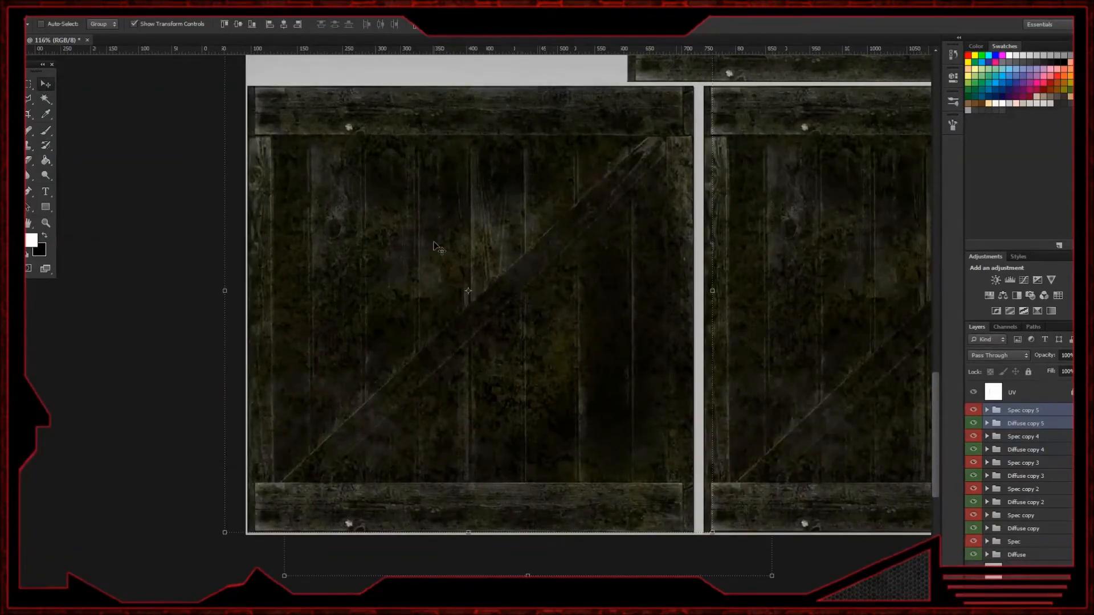
- Select Spec and all its copies and merge them into a single specular layer
{"action": "scroll", "coordinate": [592, 199], "scroll_direction": "down", "scroll_amount": 4, "text": "alt"}
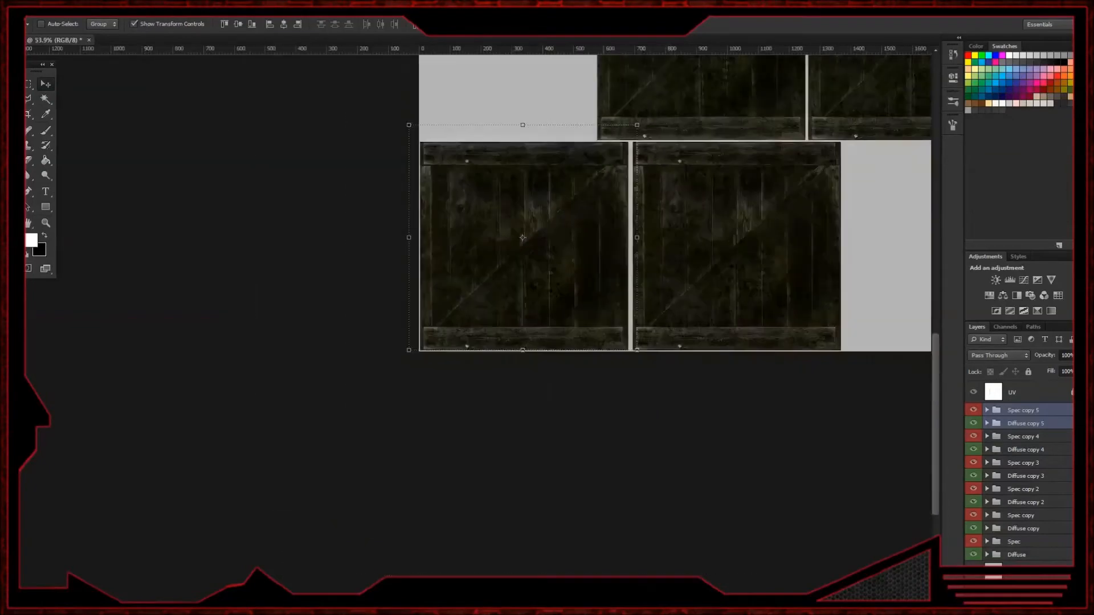
{"action": "left_click", "coordinate": [1025, 412]}
{"action": "left_click", "coordinate": [1030, 437], "text": "ctrl"}
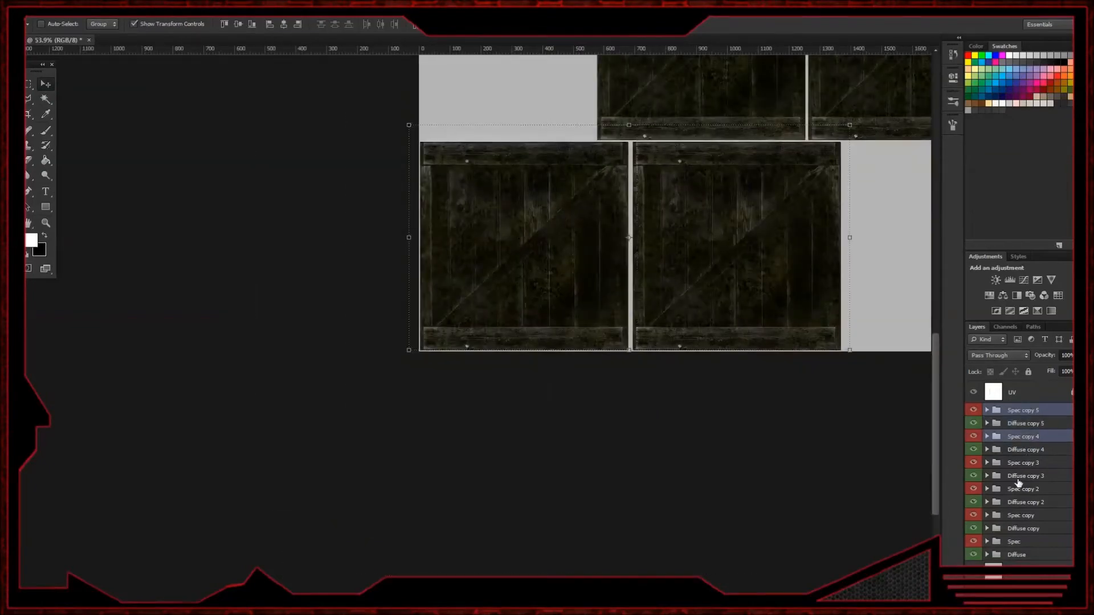
{"action": "left_click", "coordinate": [1020, 489], "text": "ctrl"}
{"action": "left_click", "coordinate": [1020, 515], "text": "ctrl"}
{"action": "left_click", "coordinate": [1016, 541], "text": "ctrl"}
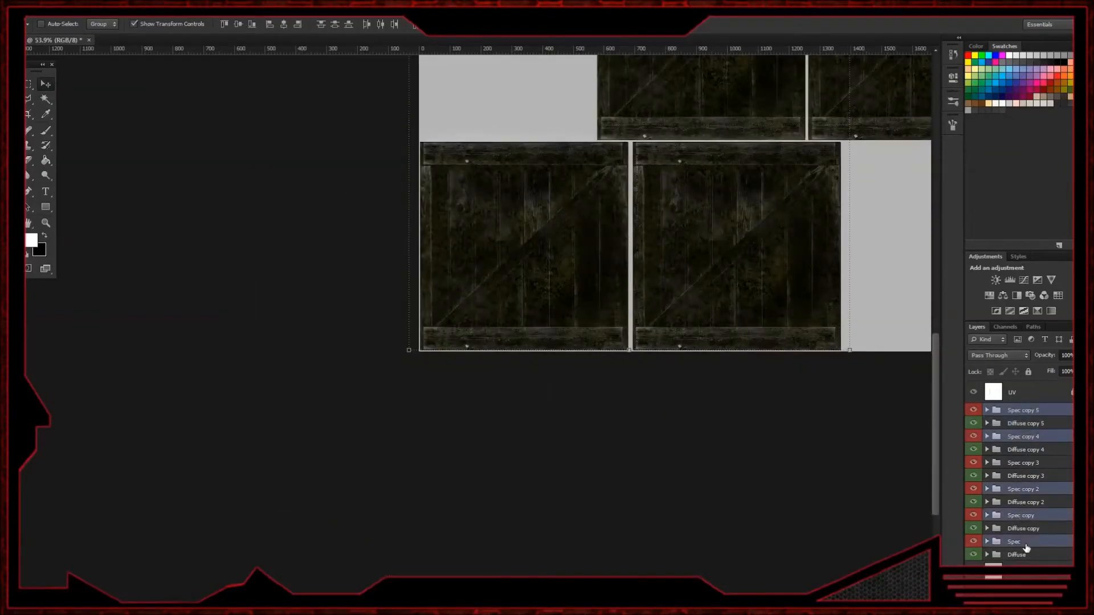
{"action": "key", "text": "ctrl+e"}
{"action": "left_click", "coordinate": [1019, 461], "text": "ctrl"}
{"action": "key", "text": "ctrl+e"}
- Hide the merged specular layer, and merge Diffuse and all its copies into a single layer
{"action": "left_click", "coordinate": [972, 416]}
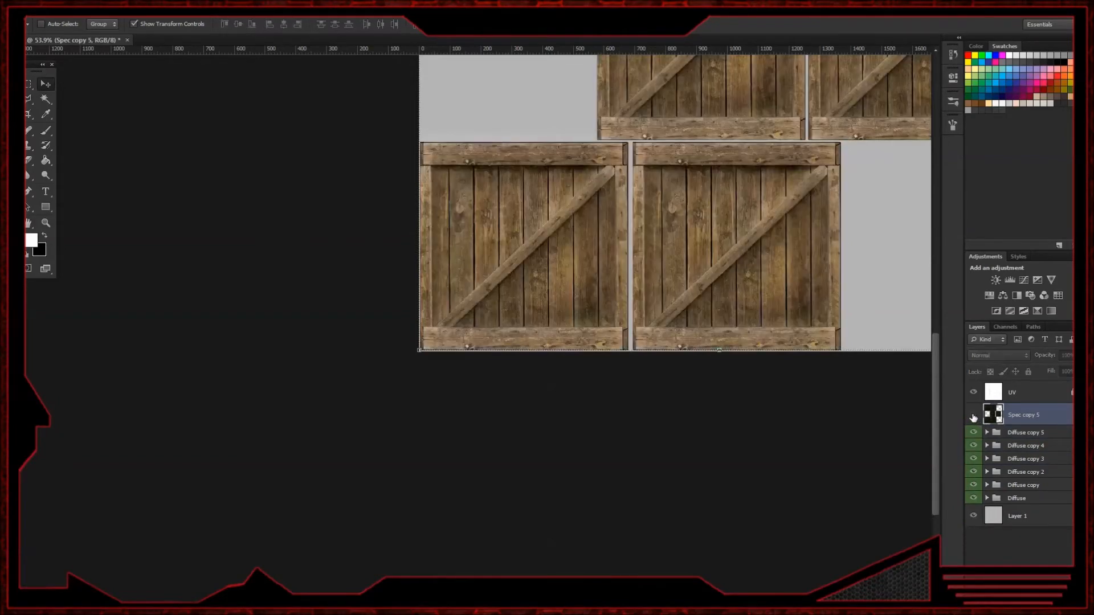
{"action": "left_click", "coordinate": [1040, 445]}
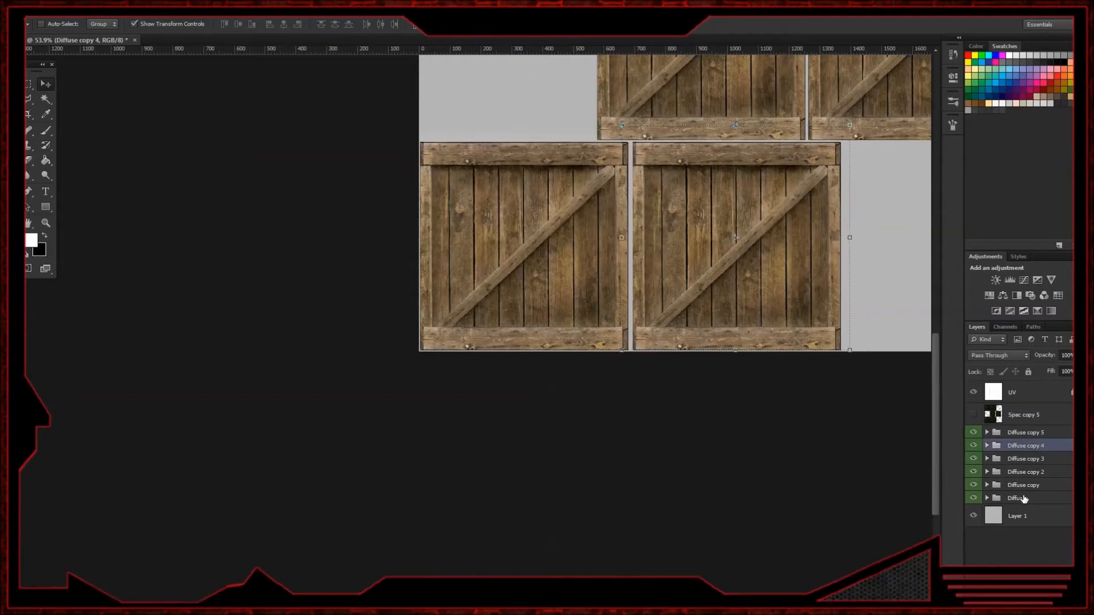
{"action": "left_click", "coordinate": [1024, 498], "text": "shift"}
{"action": "left_click", "coordinate": [1027, 434], "text": "shift"}
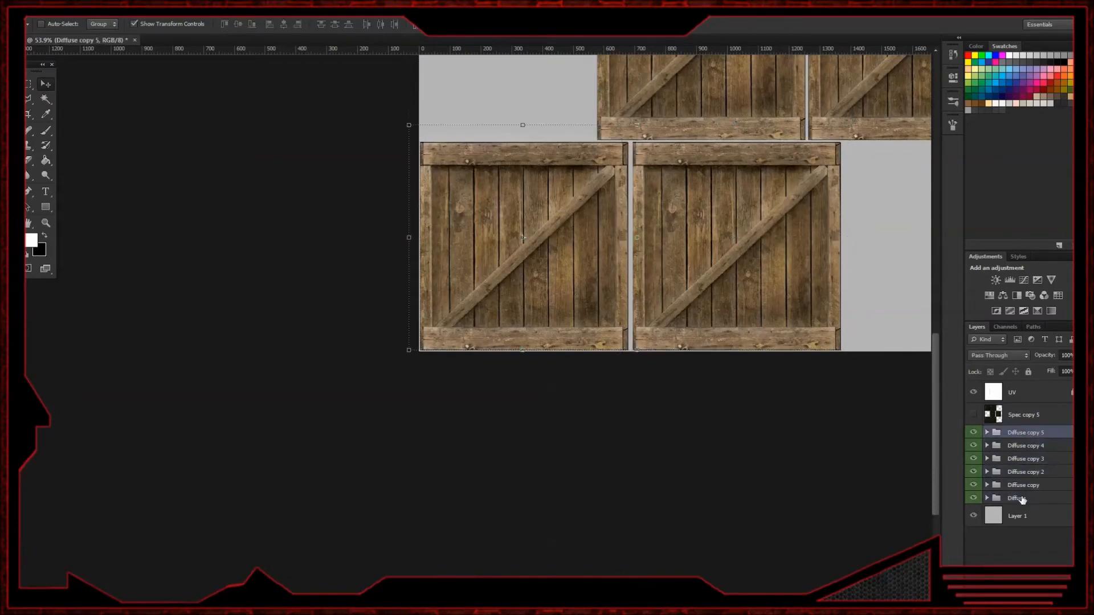
{"action": "key", "text": "ctrl+e"}
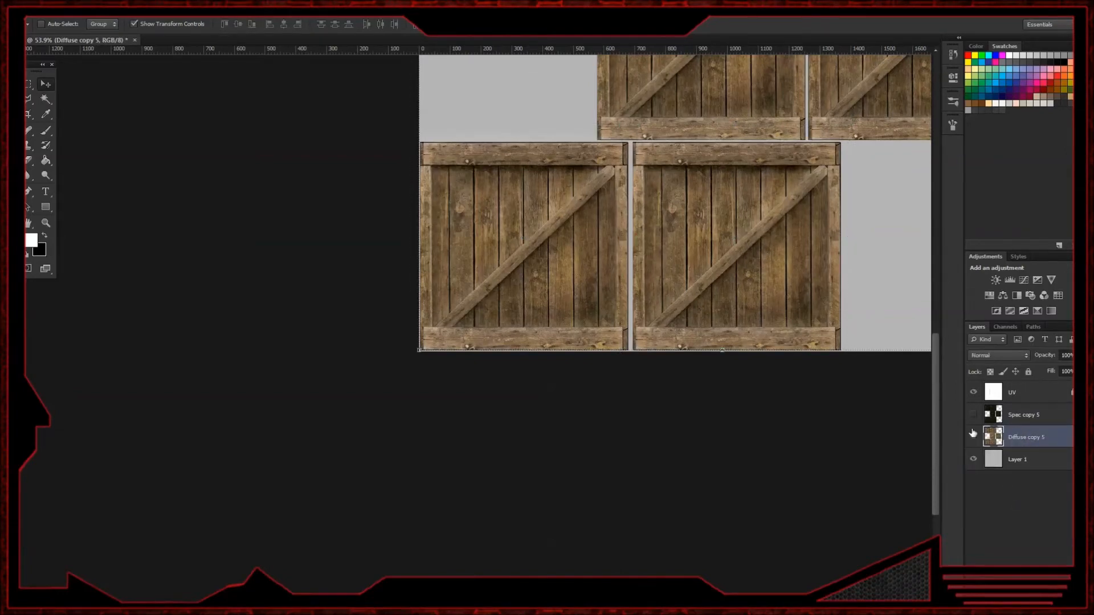
- Try out a Bevel & Emboss layer style on the merged diffuse layer
{"action": "left_click_drag", "start_coordinate": [714, 365], "coordinate": [580, 422]}
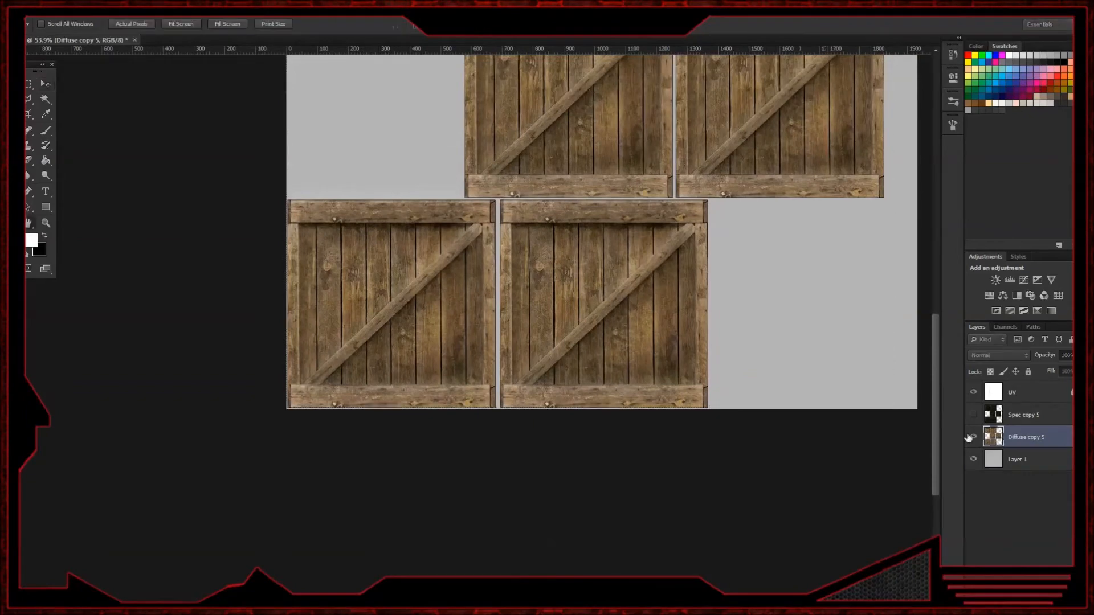
{"action": "double_click", "coordinate": [992, 437]}
{"action": "left_click", "coordinate": [274, 378]}
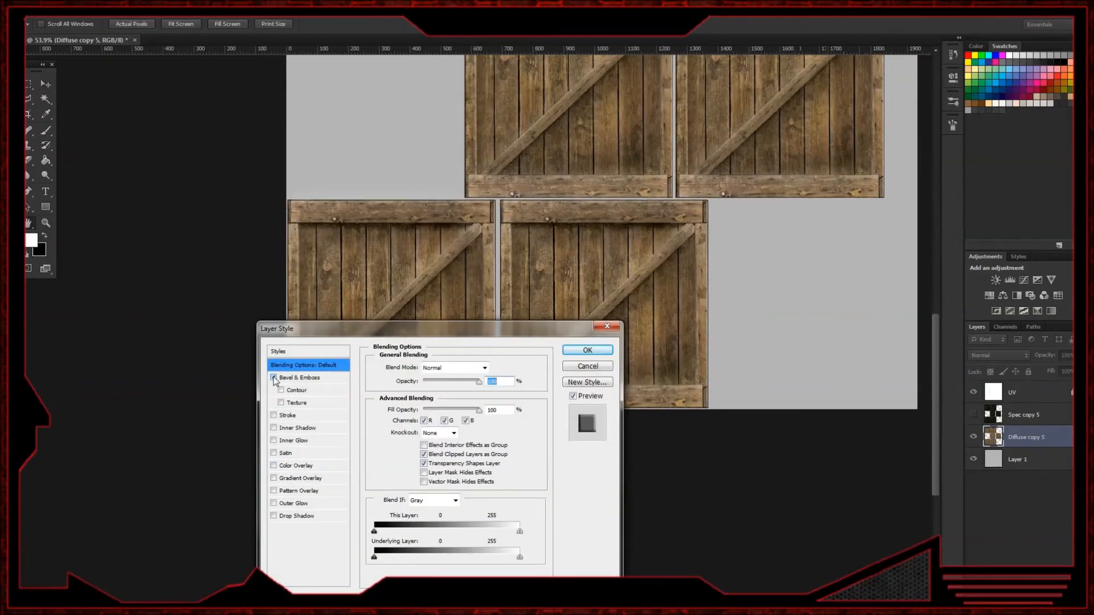
{"action": "left_click", "coordinate": [274, 378]}
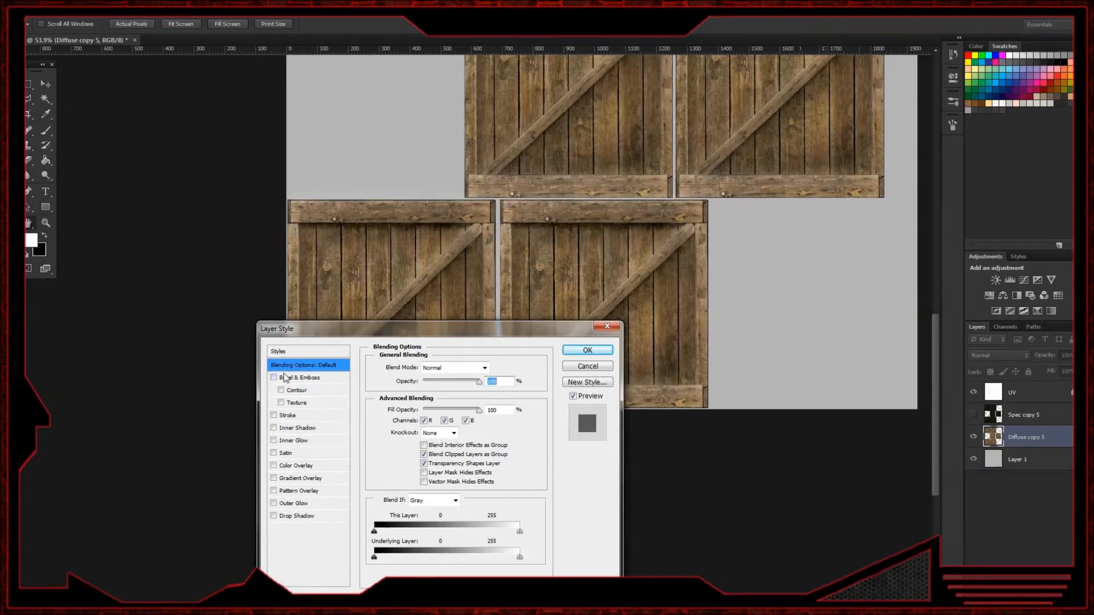
{"action": "left_click", "coordinate": [273, 377]}
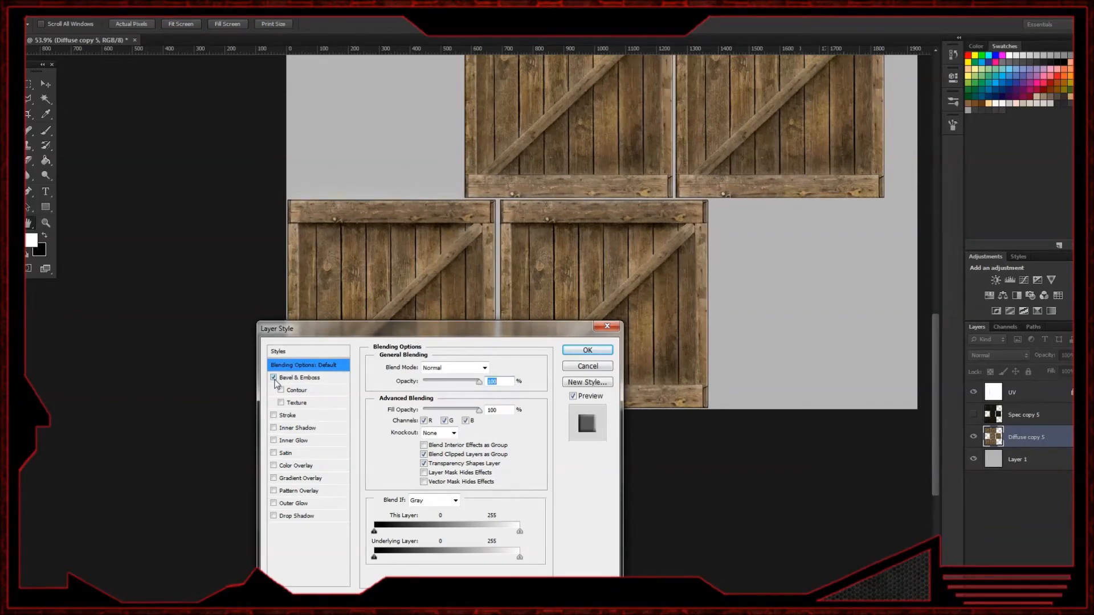
{"action": "left_click", "coordinate": [587, 350]}
- Rename the two merged layers as Diffuse and Spec, hiding Diffuse and showing Spec
{"action": "double_click", "coordinate": [1022, 436]}
{"action": "type", "text": "Diffuse"}
{"action": "key", "text": "Return"}
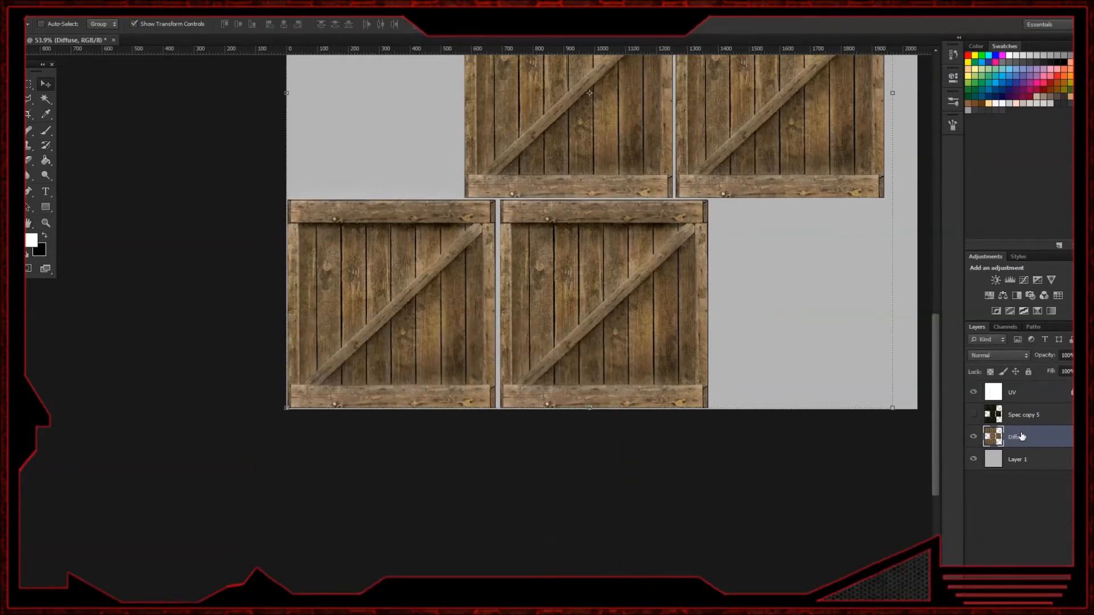
{"action": "left_click", "coordinate": [973, 437]}
{"action": "left_click", "coordinate": [974, 414]}
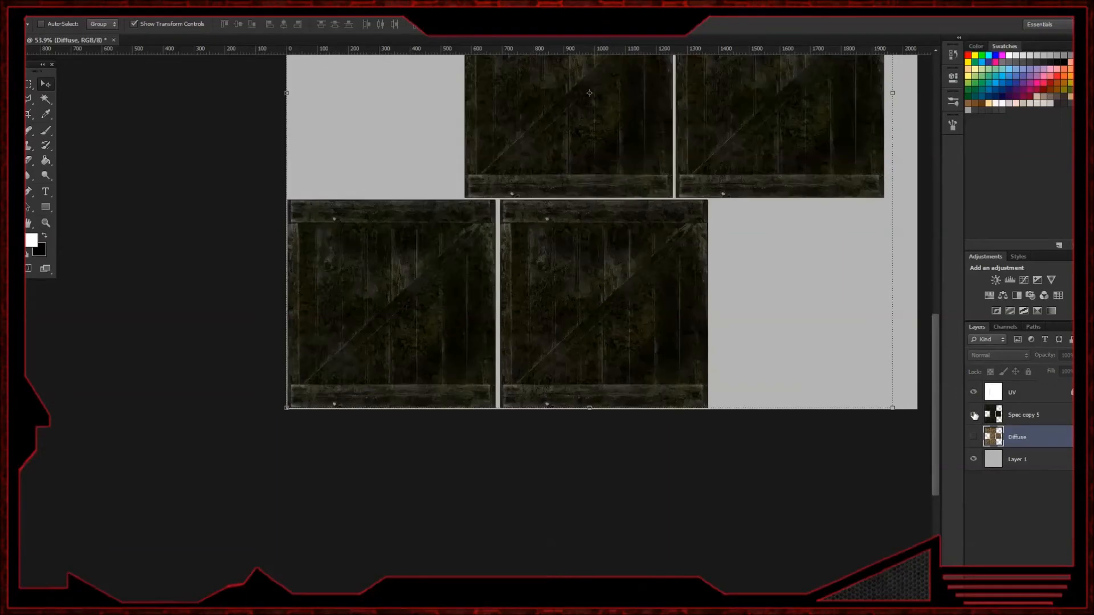
{"action": "double_click", "coordinate": [1017, 414]}
{"action": "type", "text": "Spec"}
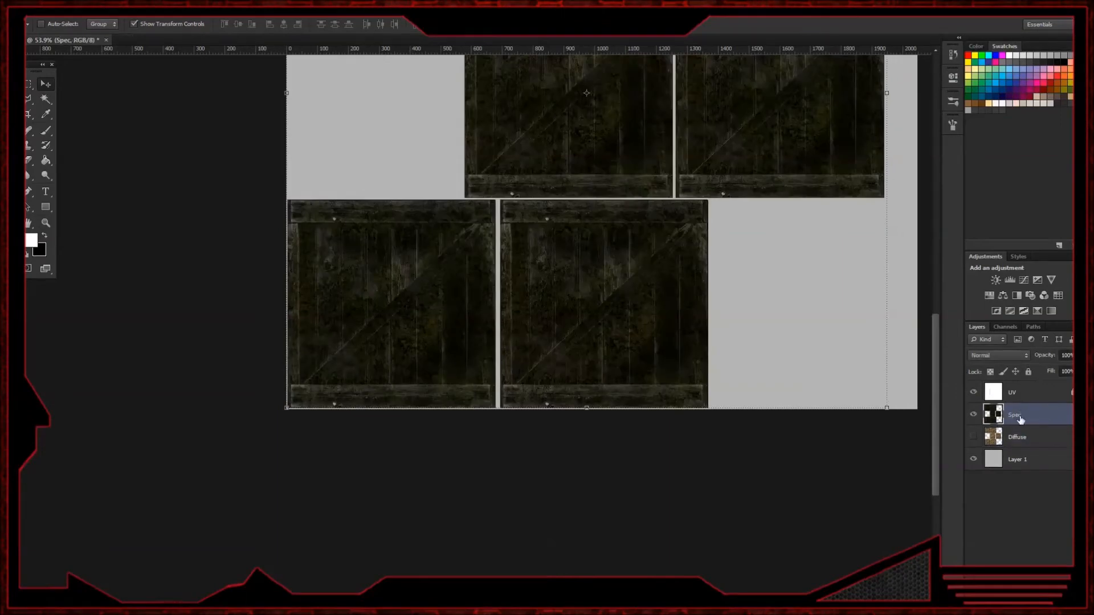
- Hide the Spec layer, and show and select the Diffuse layer
{"action": "left_click", "coordinate": [974, 416]}
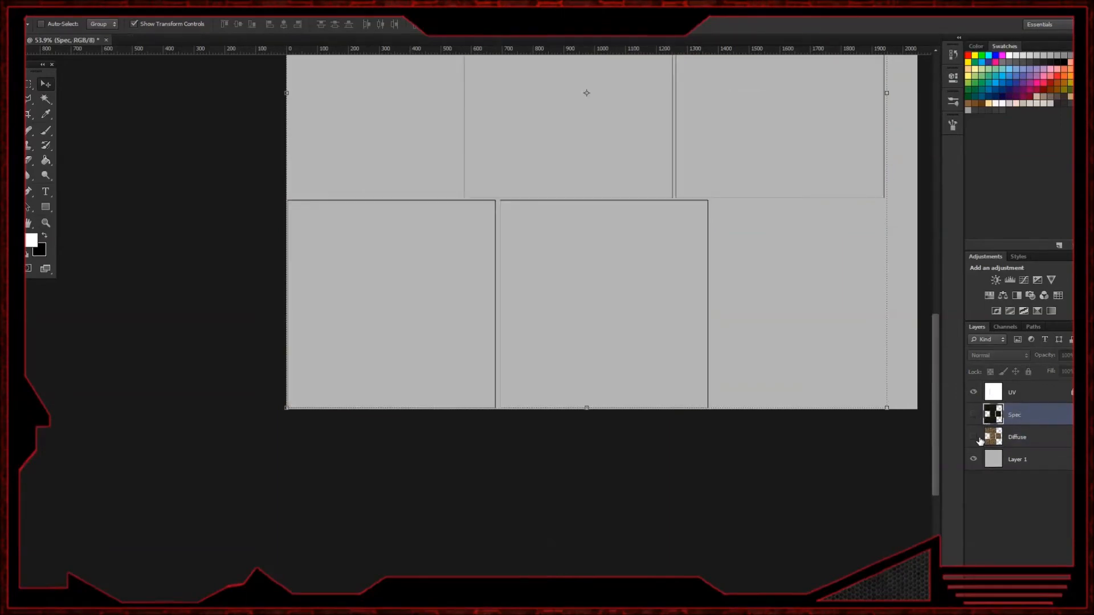
{"action": "left_click", "coordinate": [974, 437]}
{"action": "left_click", "coordinate": [1027, 440]}
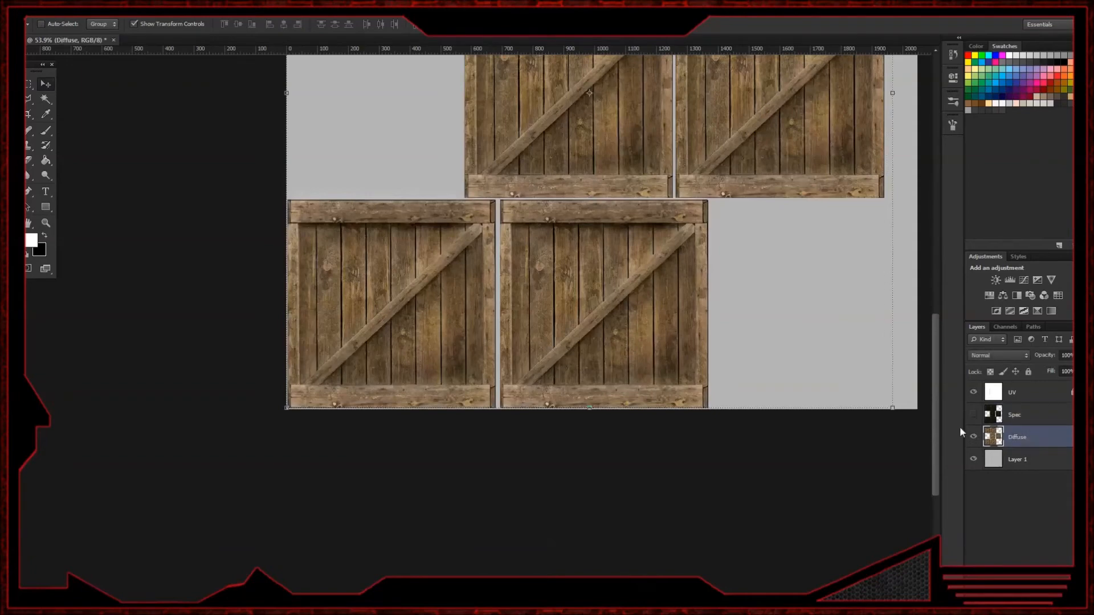
{"action": "mouse_move", "coordinate": [353, 594]}
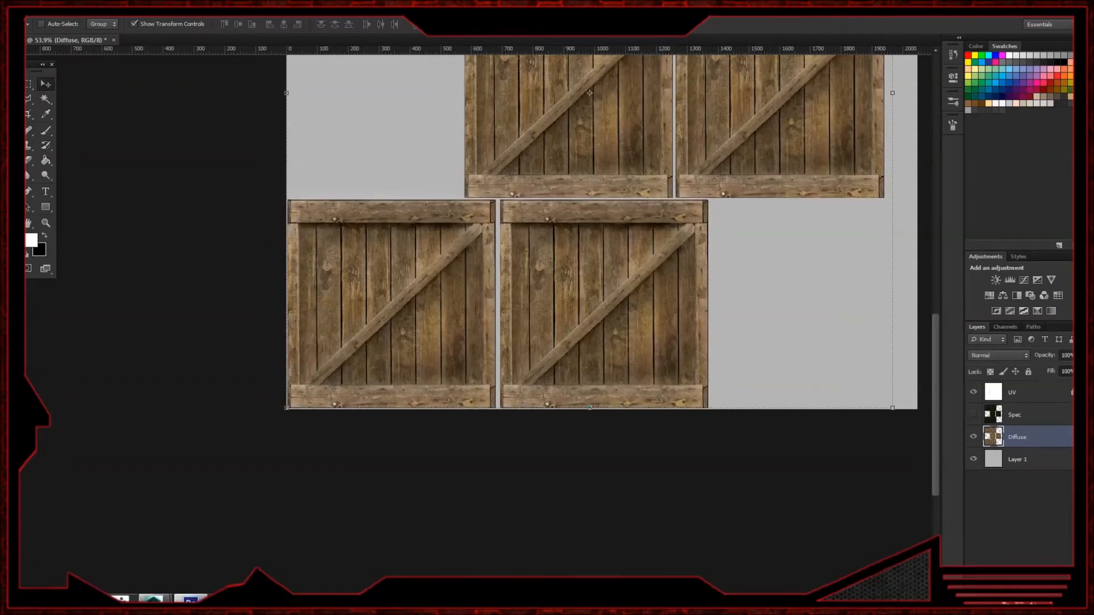
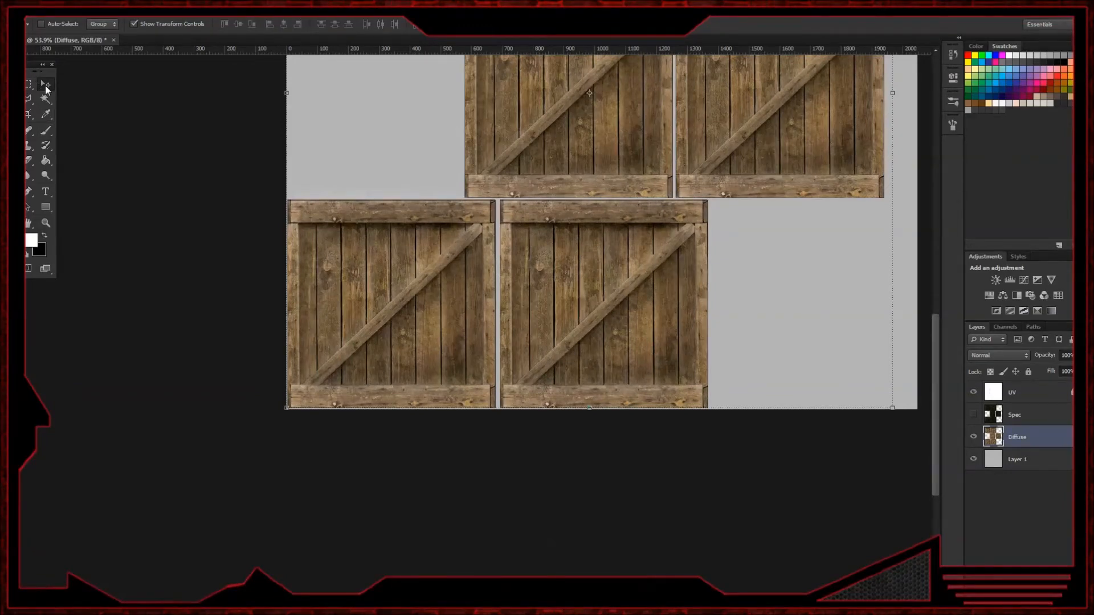
- Examine the Diffuse layer's crate edges and the gaps between the UV squares up close and across the whole layout
{"action": "scroll", "coordinate": [406, 275], "scroll_direction": "up", "scroll_amount": 3, "text": "alt"}
{"action": "scroll", "coordinate": [408, 275], "scroll_direction": "up", "scroll_amount": 6, "text": "alt"}
{"action": "left_click_drag", "start_coordinate": [484, 251], "coordinate": [469, 347]}
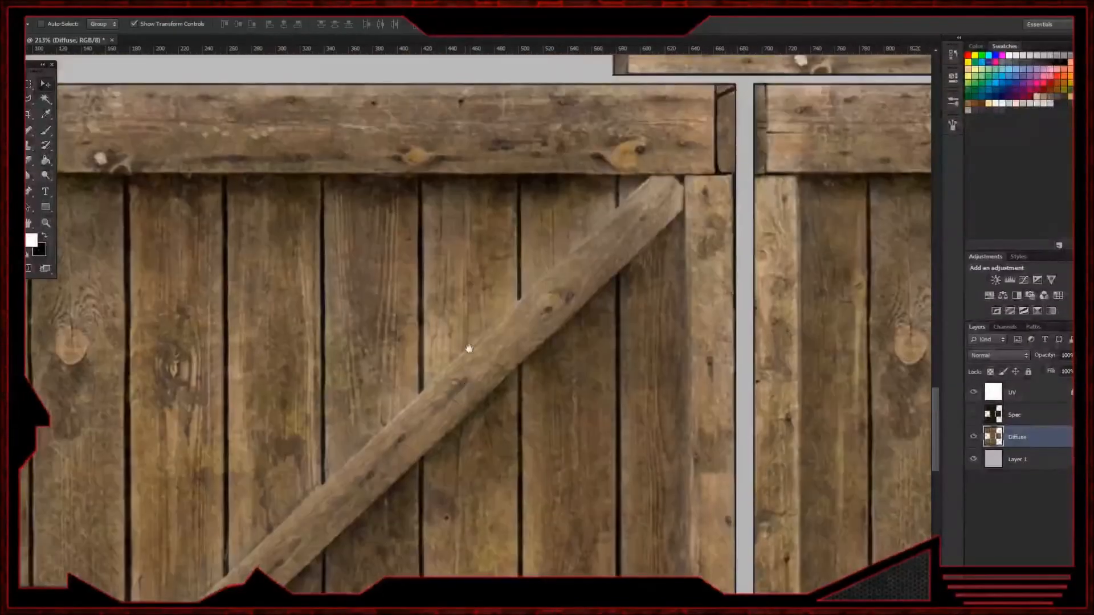
{"action": "left_click_drag", "start_coordinate": [673, 216], "coordinate": [723, 292]}
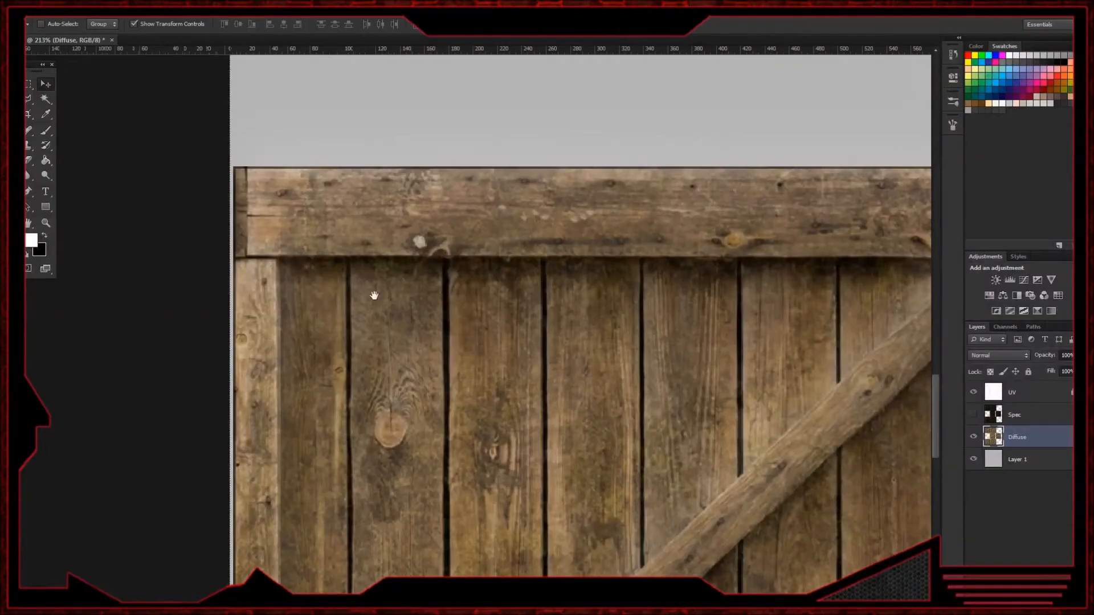
{"action": "left_click_drag", "start_coordinate": [371, 293], "coordinate": [305, 228]}
{"action": "scroll", "coordinate": [629, 245], "scroll_direction": "up", "scroll_amount": 6, "text": "alt"}
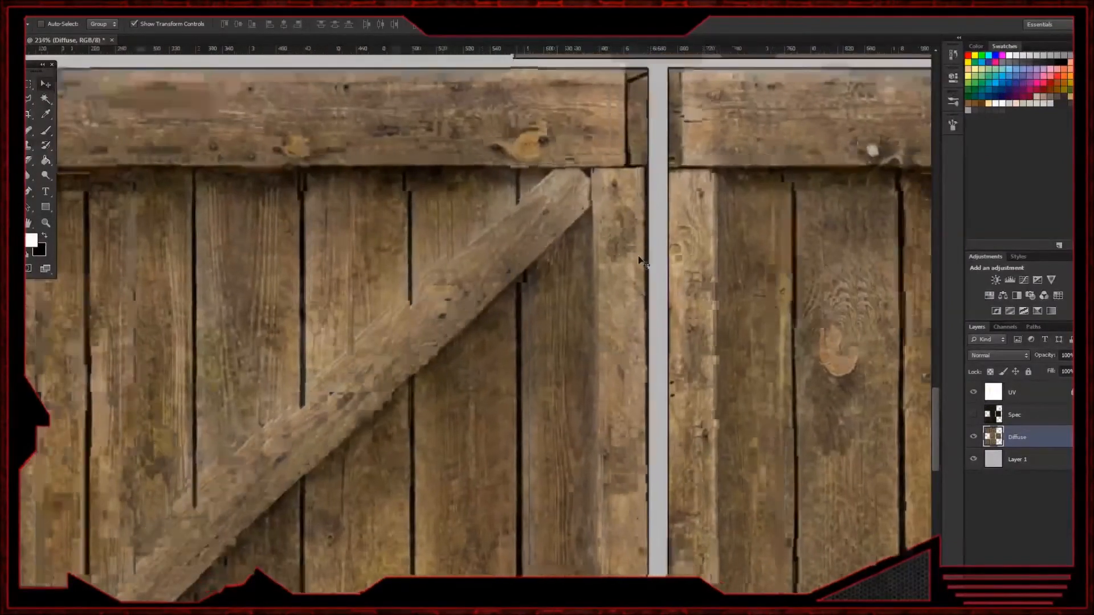
{"action": "left_click_drag", "start_coordinate": [615, 199], "coordinate": [589, 288]}
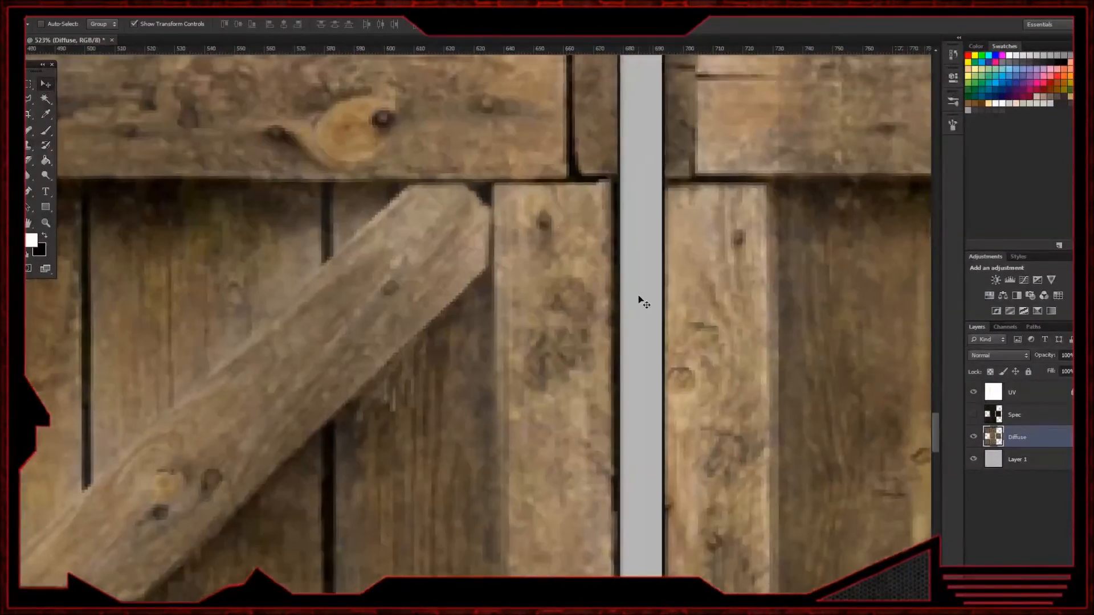
{"action": "scroll", "coordinate": [646, 303], "scroll_direction": "down", "scroll_amount": 15, "text": "alt"}
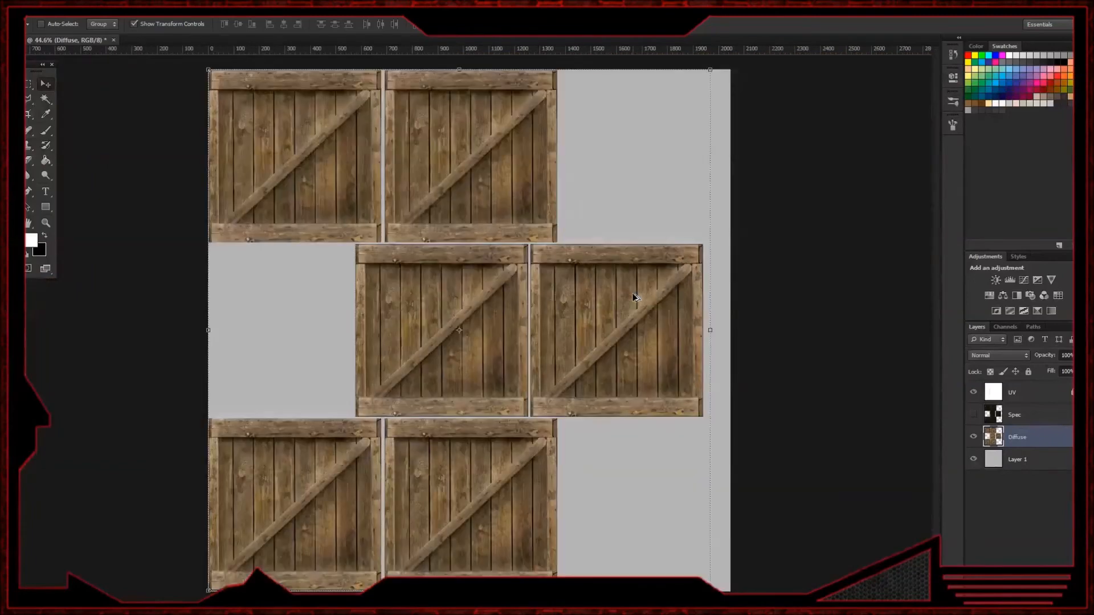
{"action": "scroll", "coordinate": [644, 366], "scroll_direction": "down", "scroll_amount": 2, "text": "alt"}
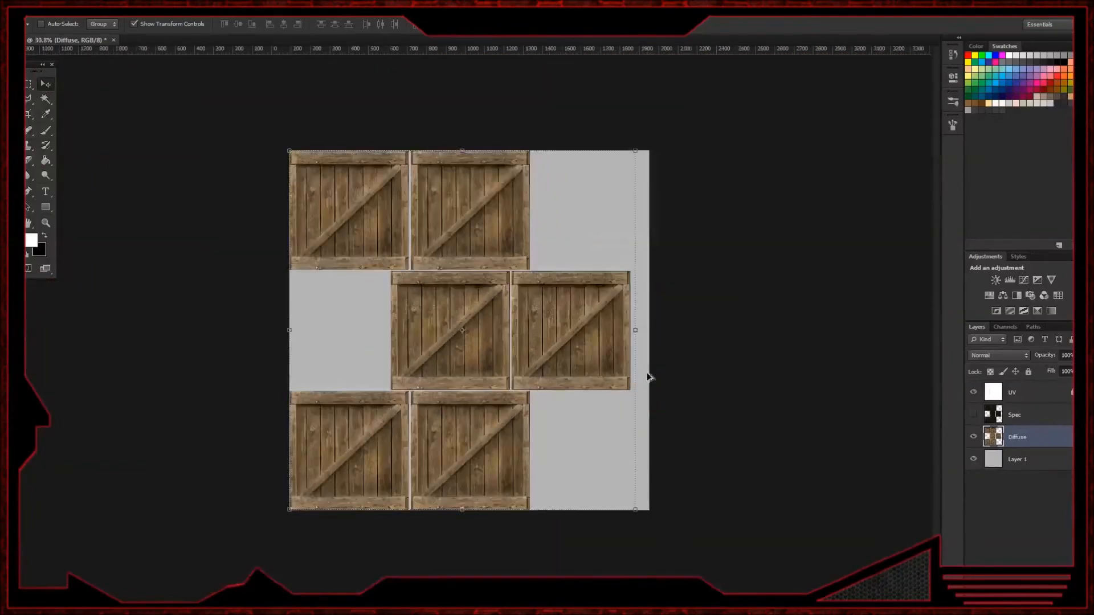
- Switch to Maya and select the UVs along the shells' horizontal edges, comparing each selection with the matching cube vertices
{"action": "scroll", "coordinate": [647, 376], "scroll_direction": "up", "scroll_amount": 1, "text": "alt"}
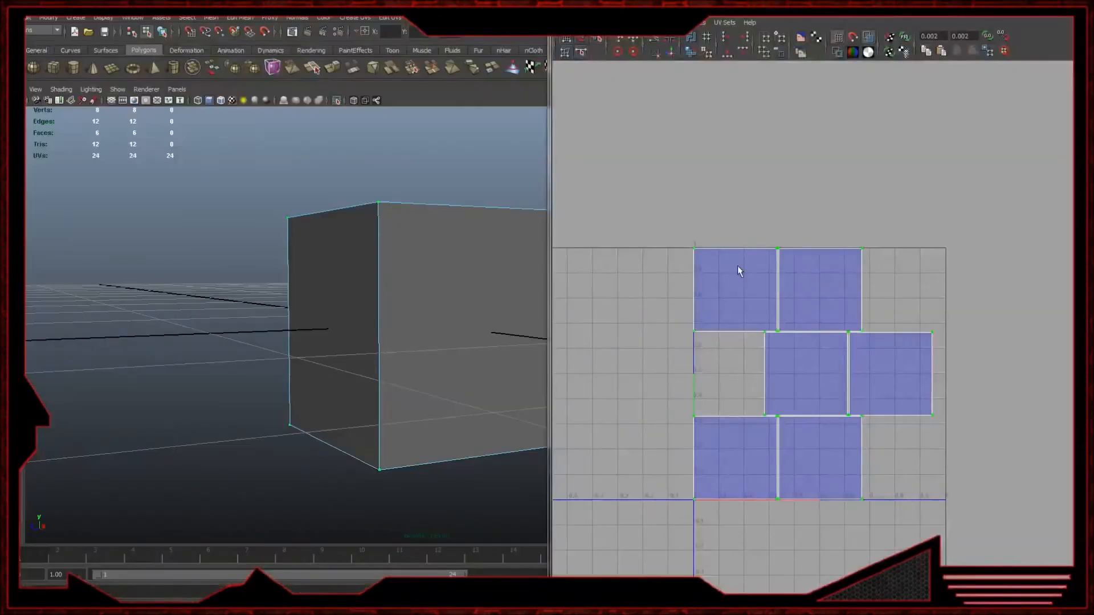
{"action": "left_click_drag", "start_coordinate": [672, 227], "coordinate": [957, 270]}
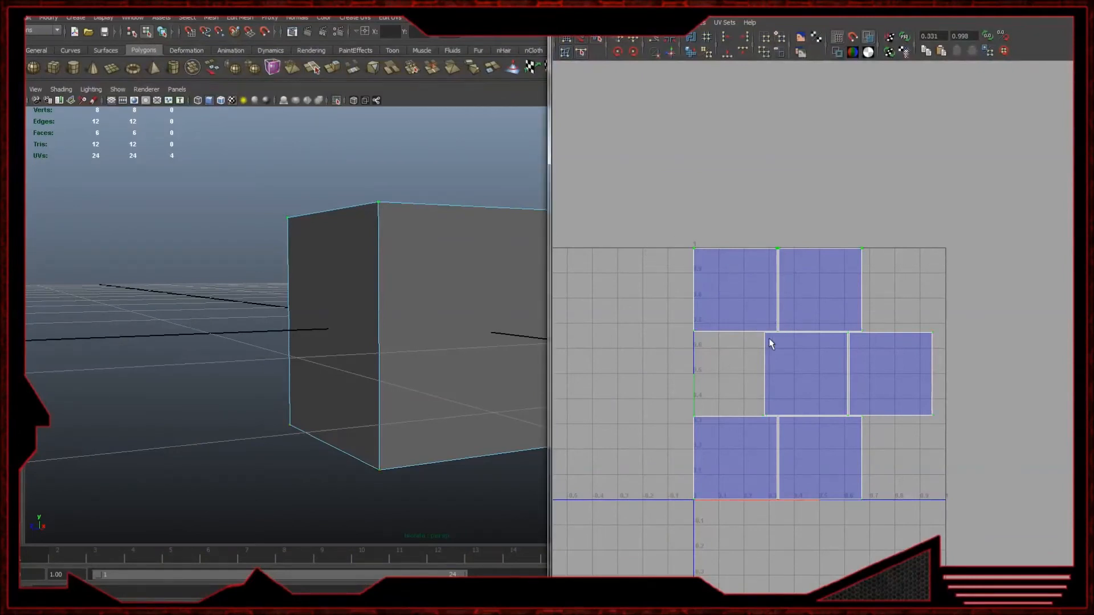
{"action": "left_click_drag", "start_coordinate": [407, 267], "coordinate": [281, 342], "text": "alt"}
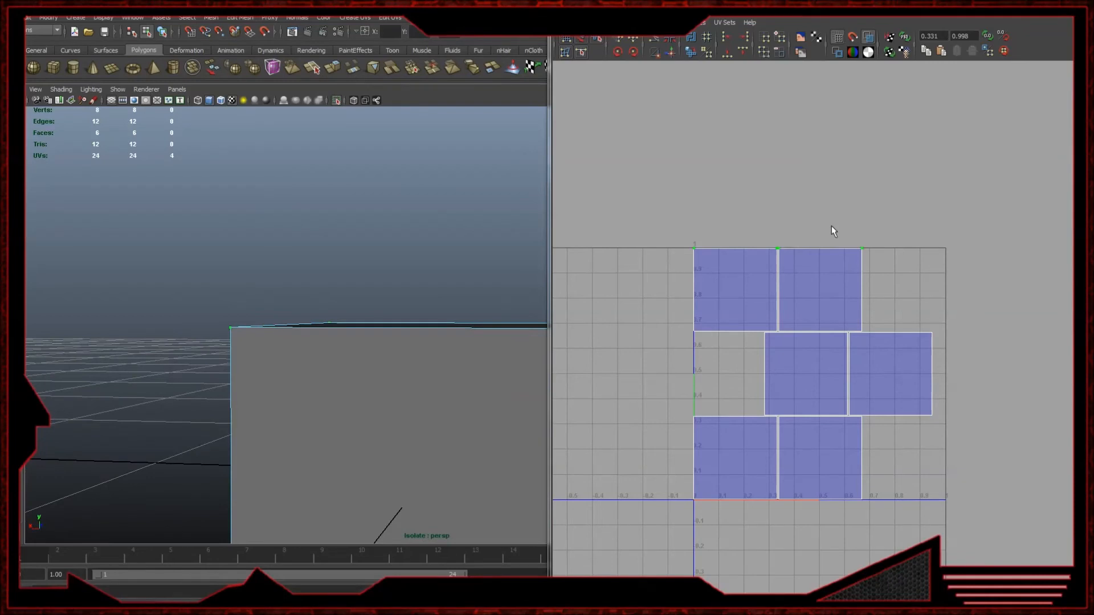
{"action": "left_click_drag", "start_coordinate": [846, 239], "coordinate": [870, 272]}
{"action": "left_click_drag", "start_coordinate": [450, 340], "coordinate": [399, 342], "text": "alt"}
{"action": "left_click_drag", "start_coordinate": [674, 409], "coordinate": [967, 424]}
{"action": "left_click_drag", "start_coordinate": [421, 414], "coordinate": [547, 409], "text": "alt"}
{"action": "scroll", "coordinate": [811, 427], "scroll_direction": "up", "scroll_amount": 4}
{"action": "middle_click_drag", "start_coordinate": [809, 438], "coordinate": [785, 379], "text": "alt"}
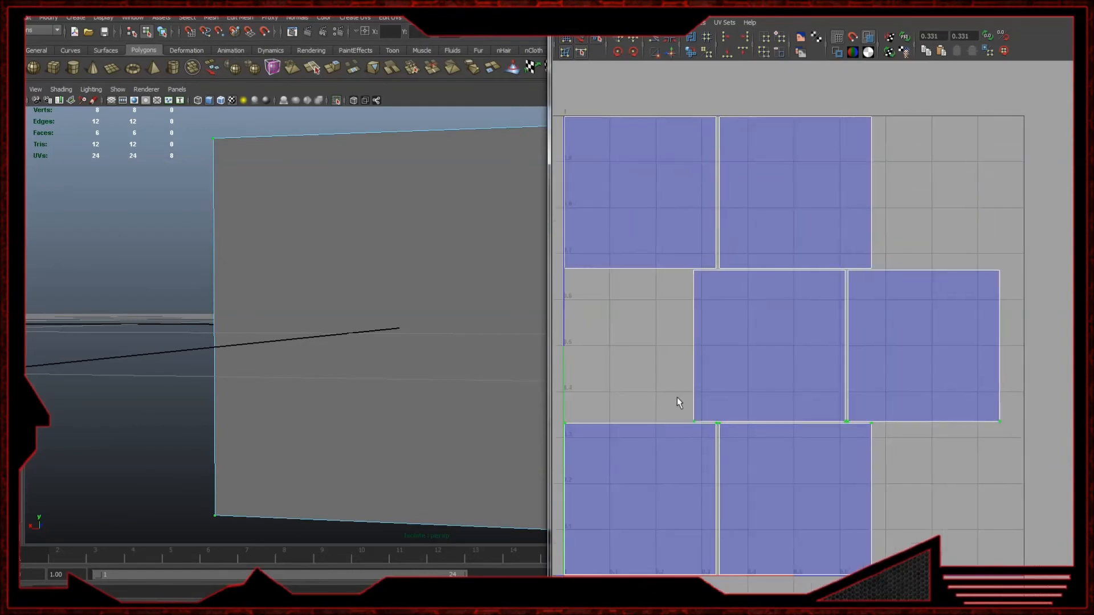
- Swap the UV selection from the middle shells' lower corners to their upper corners and inspect the matching vertices around the cube
{"action": "left_click_drag", "start_coordinate": [842, 415], "coordinate": [852, 425], "text": "ctrl"}
{"action": "left_click_drag", "start_coordinate": [997, 397], "coordinate": [1020, 432], "text": "ctrl"}
{"action": "left_click_drag", "start_coordinate": [685, 259], "coordinate": [709, 279], "text": "shift"}
{"action": "left_click_drag", "start_coordinate": [824, 259], "coordinate": [858, 282], "text": "shift"}
{"action": "left_click_drag", "start_coordinate": [550, 111], "coordinate": [906, 146]}
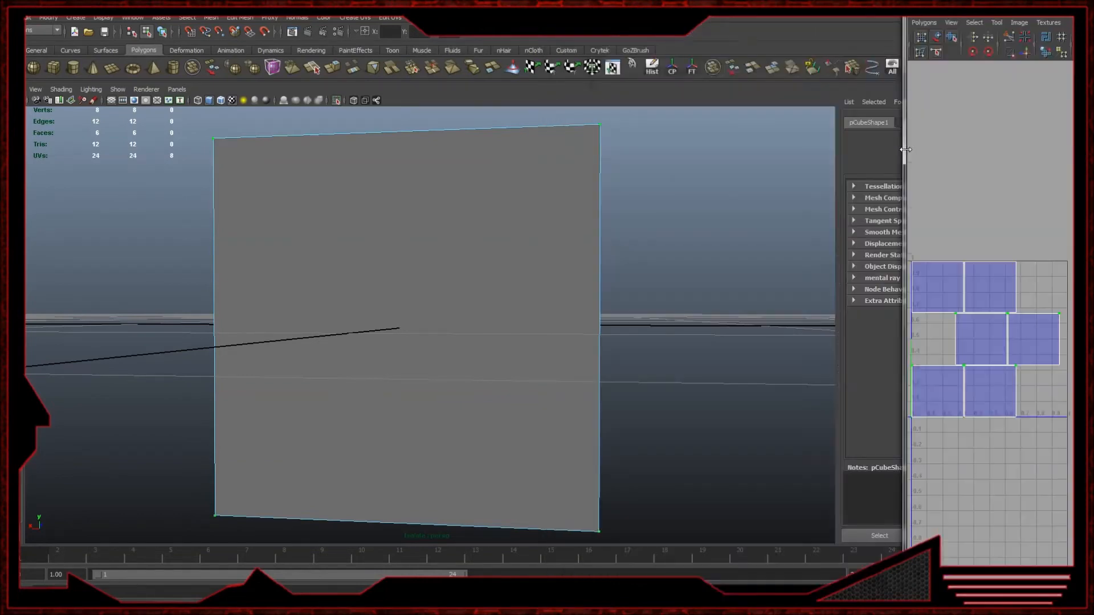
{"action": "right_click_drag", "start_coordinate": [659, 264], "coordinate": [488, 288], "text": "alt"}
{"action": "left_click_drag", "start_coordinate": [489, 288], "coordinate": [546, 292], "text": "alt"}
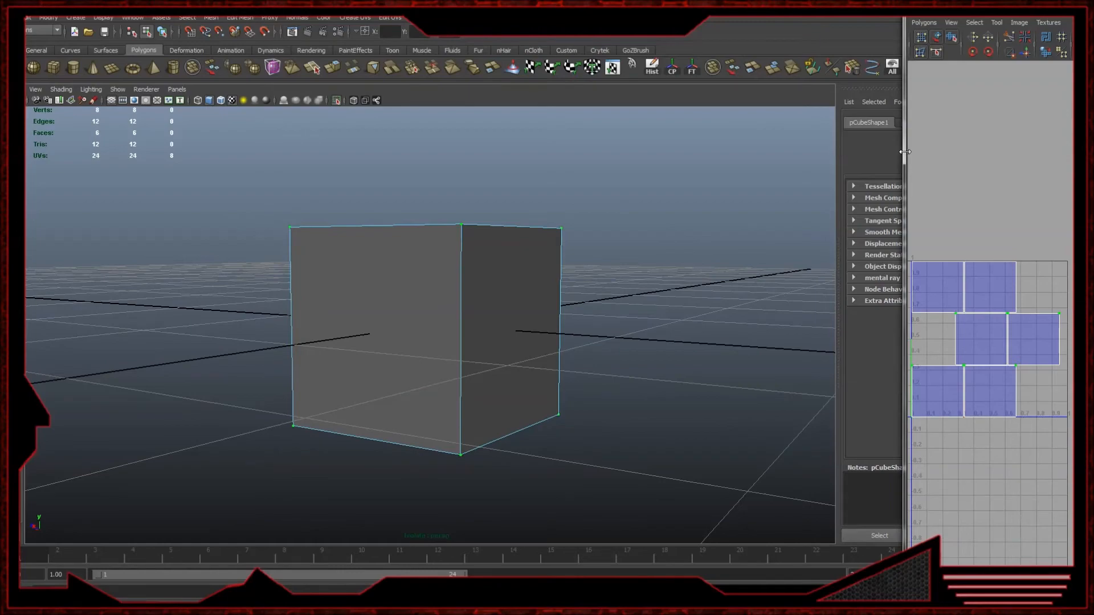
- Minimize Maya, close the Downloads and Texture folder windows, and return to Photoshop
{"action": "left_click_drag", "start_coordinate": [905, 162], "coordinate": [522, 163]}
{"action": "left_click", "coordinate": [1045, 18]}
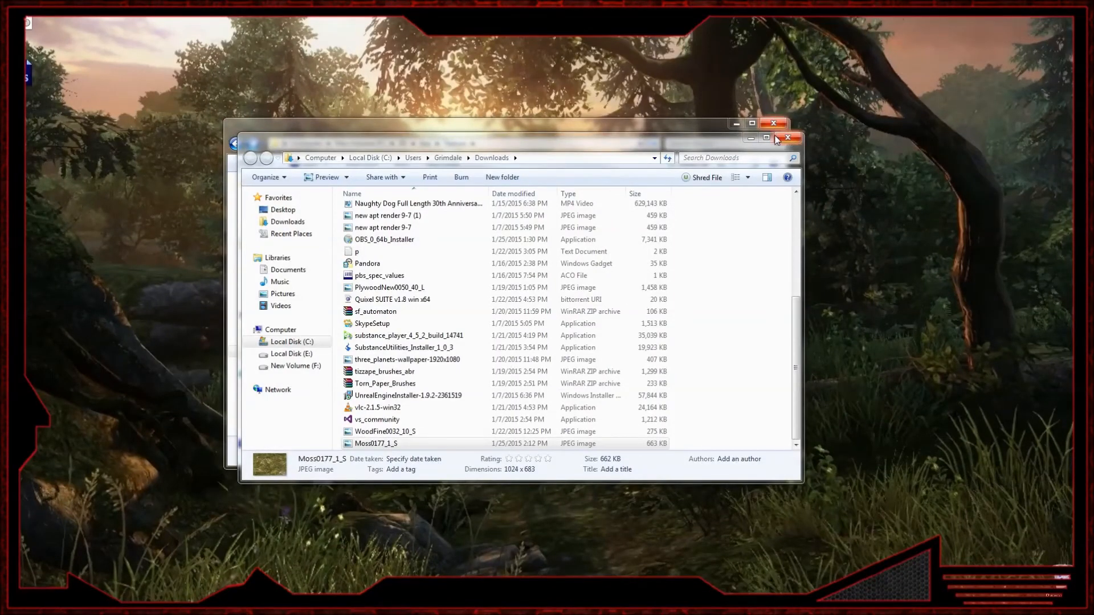
{"action": "left_click", "coordinate": [776, 139]}
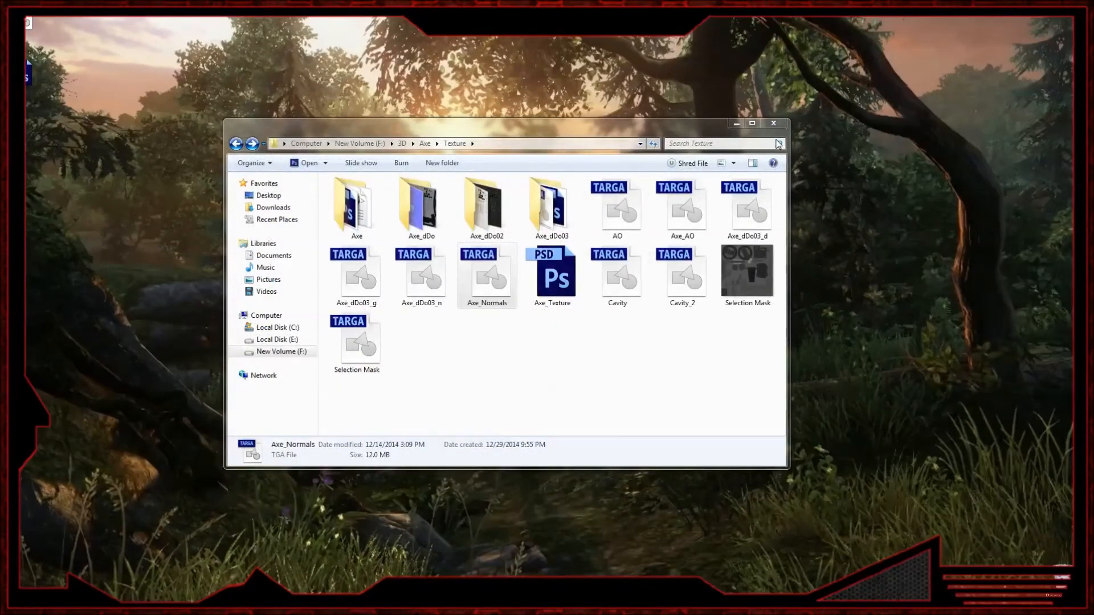
{"action": "left_click", "coordinate": [770, 124]}
{"action": "left_click", "coordinate": [190, 598]}
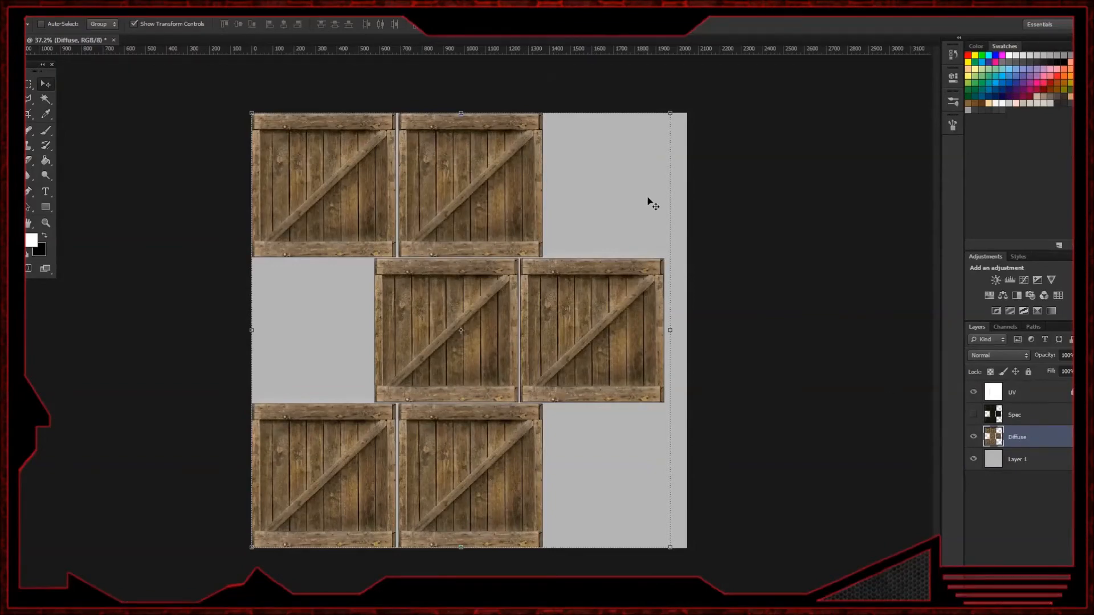
- Examine the Diffuse layer's lower crates and the gaps between the lower and middle rows of UV squares
{"action": "left_click", "coordinate": [25, 85]}
{"action": "left_click", "coordinate": [42, 84]}
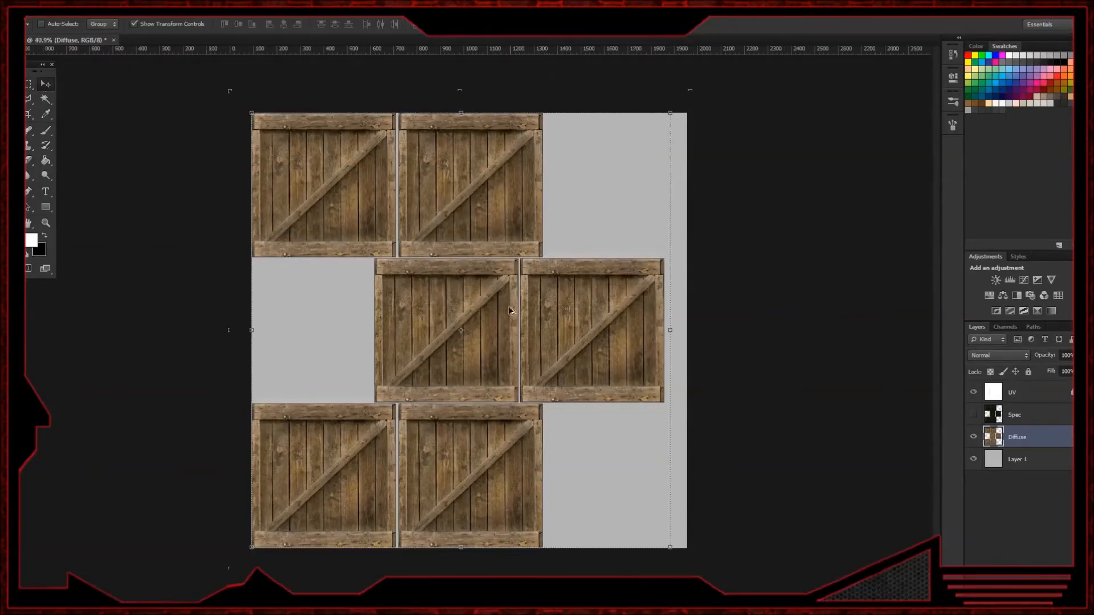
{"action": "scroll", "coordinate": [504, 319], "scroll_direction": "up", "scroll_amount": 7, "text": "alt"}
{"action": "left_click_drag", "start_coordinate": [508, 483], "coordinate": [600, 241]}
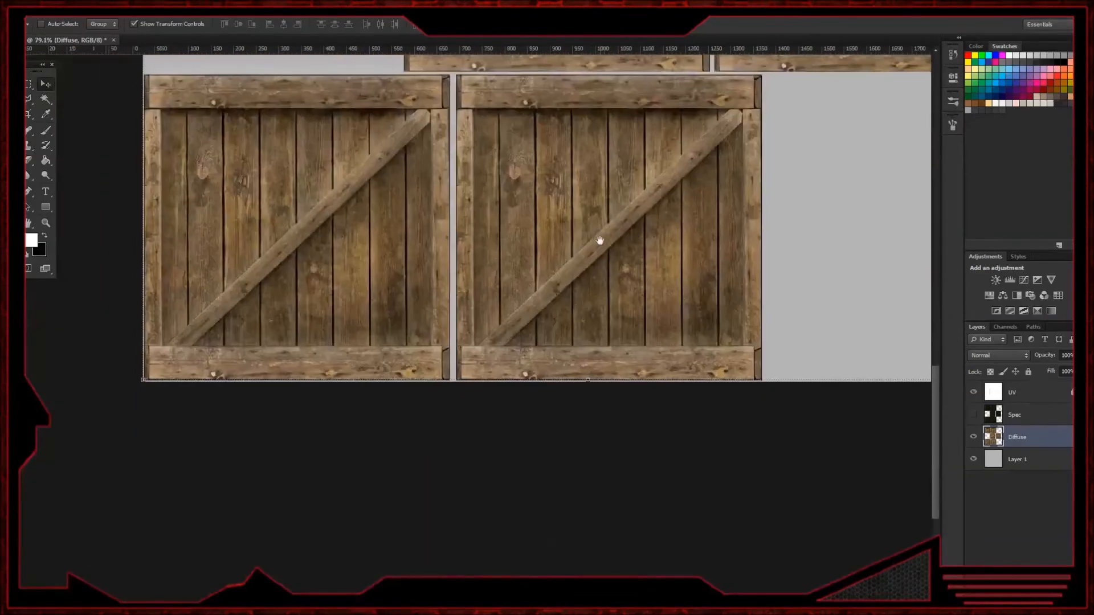
{"action": "left_click_drag", "start_coordinate": [689, 242], "coordinate": [630, 349]}
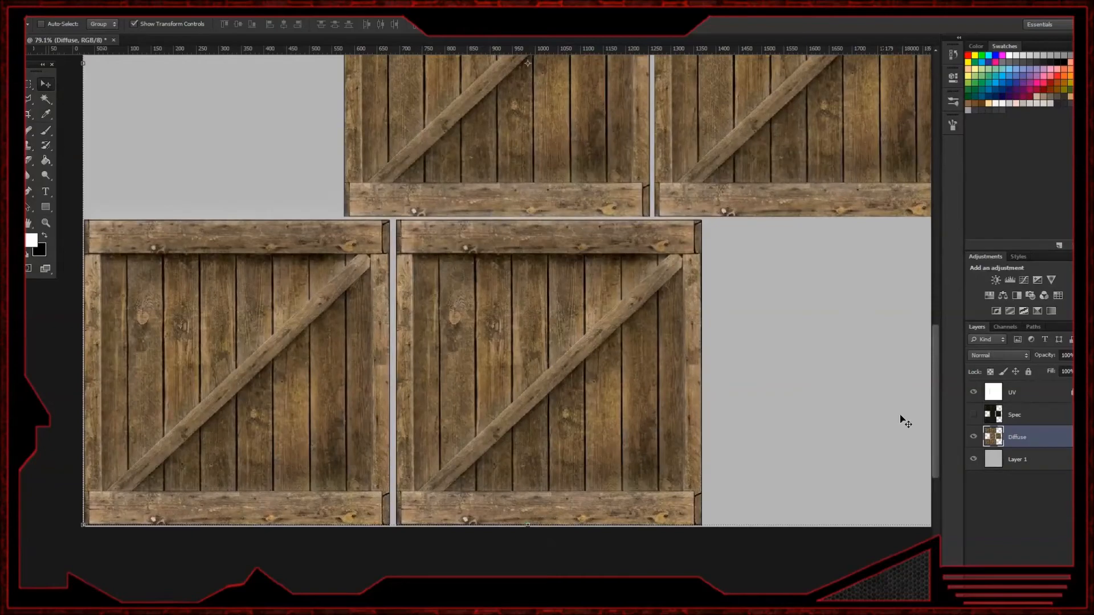
{"action": "scroll", "coordinate": [693, 337], "scroll_direction": "down", "scroll_amount": 4, "text": "alt"}
{"action": "scroll", "coordinate": [727, 328], "scroll_direction": "up", "scroll_amount": 6, "text": "alt"}
{"action": "left_click_drag", "start_coordinate": [538, 444], "coordinate": [715, 262]}
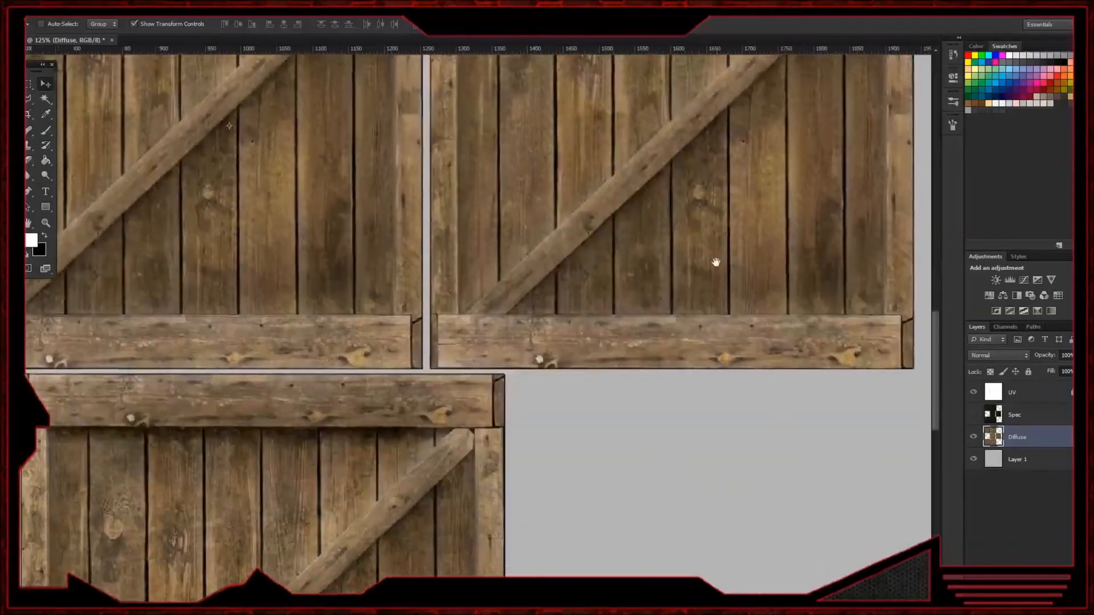
{"action": "scroll", "coordinate": [524, 318], "scroll_direction": "up", "scroll_amount": 3, "text": "alt"}
{"action": "scroll", "coordinate": [540, 328], "scroll_direction": "down", "scroll_amount": 7, "text": "alt"}
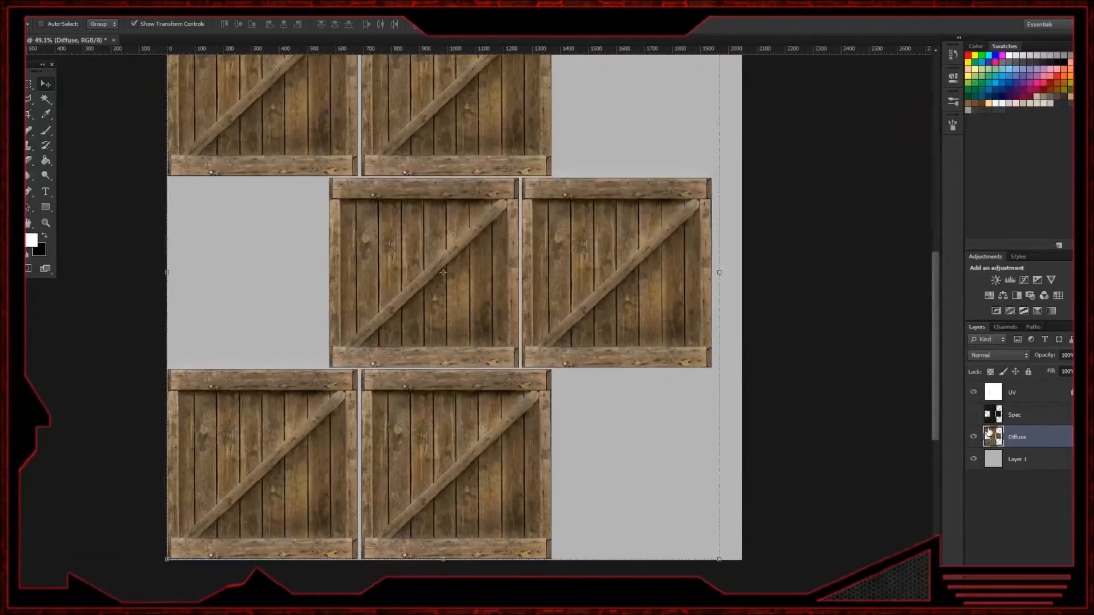
- Duplicate the Diffuse layer, hide the copy above, and apply a Gaussian Blur of about 6 pixels to the original
{"action": "left_click_drag", "start_coordinate": [989, 432], "coordinate": [998, 460], "text": "alt"}
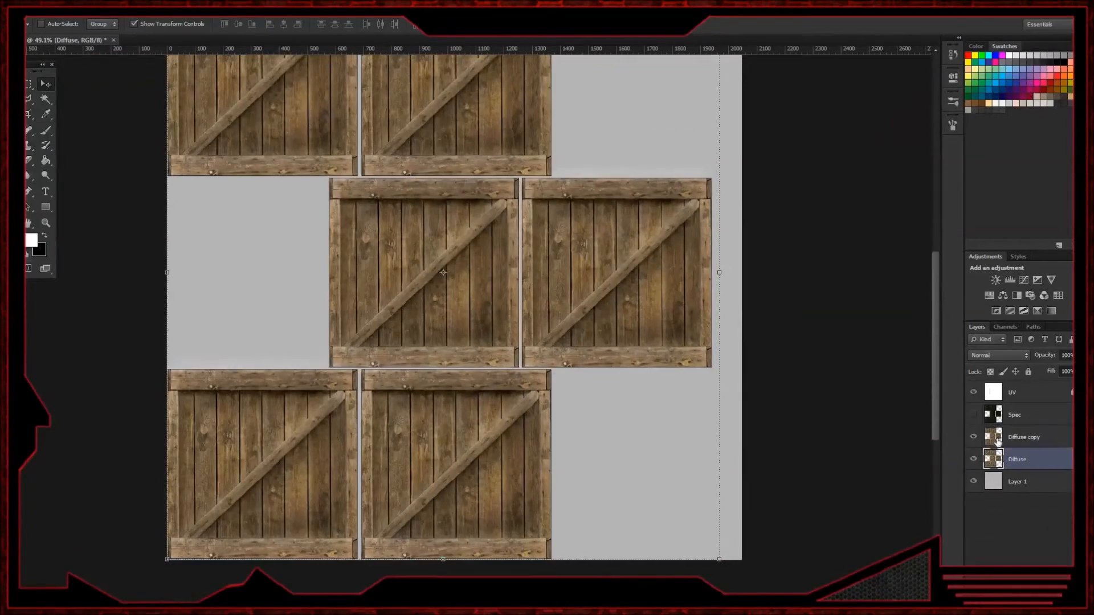
{"action": "left_click", "coordinate": [973, 437]}
{"action": "left_click", "coordinate": [201, 8]}
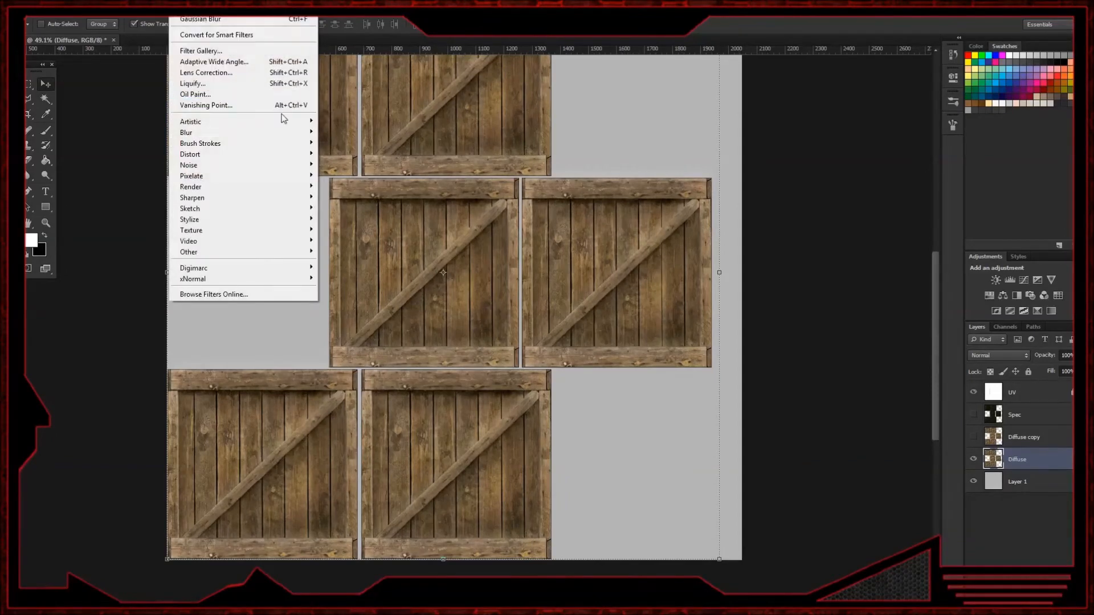
{"action": "mouse_move", "coordinate": [275, 135]}
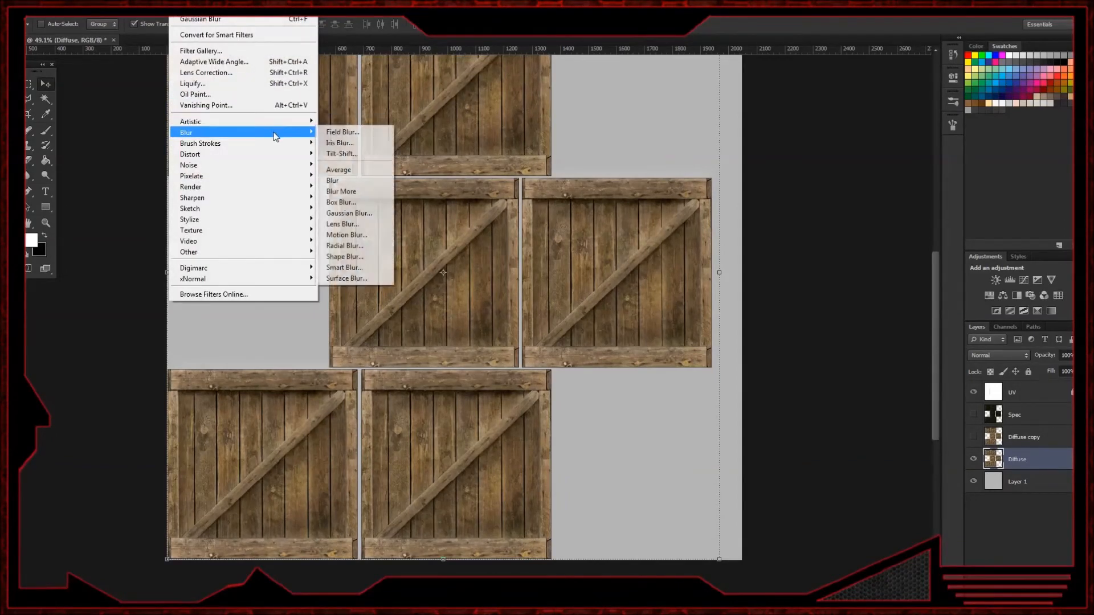
{"action": "left_click", "coordinate": [349, 213]}
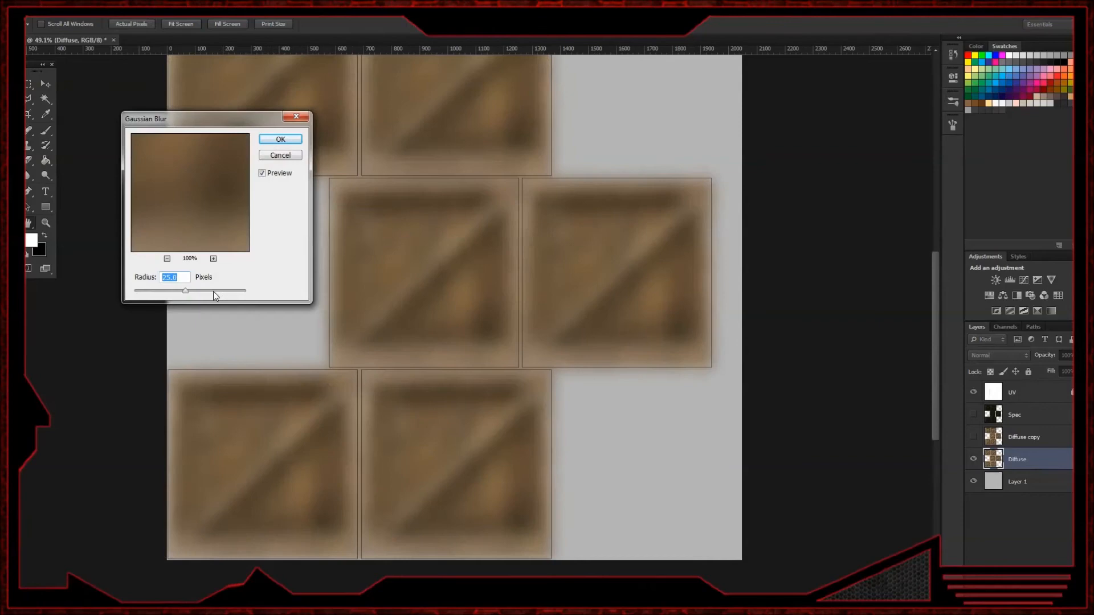
{"action": "left_click_drag", "start_coordinate": [190, 292], "coordinate": [165, 293]}
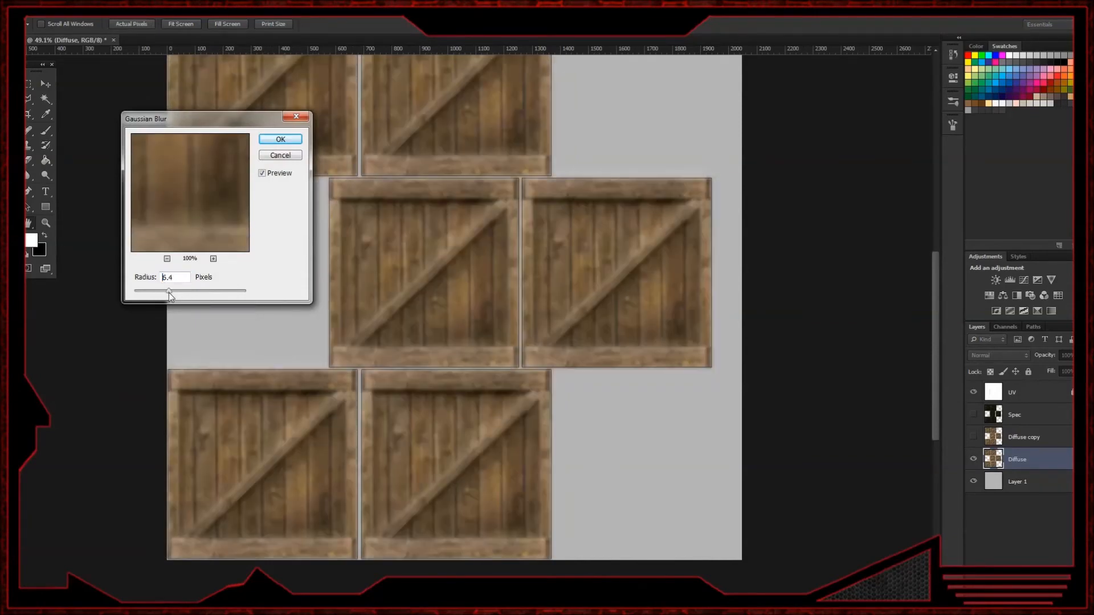
{"action": "left_click", "coordinate": [280, 139]}
- Duplicate the blurred Diffuse layer and merge the two blurred layers to strengthen the color bleed in the UV gaps
{"action": "scroll", "coordinate": [376, 275], "scroll_direction": "up", "scroll_amount": 8, "text": "alt"}
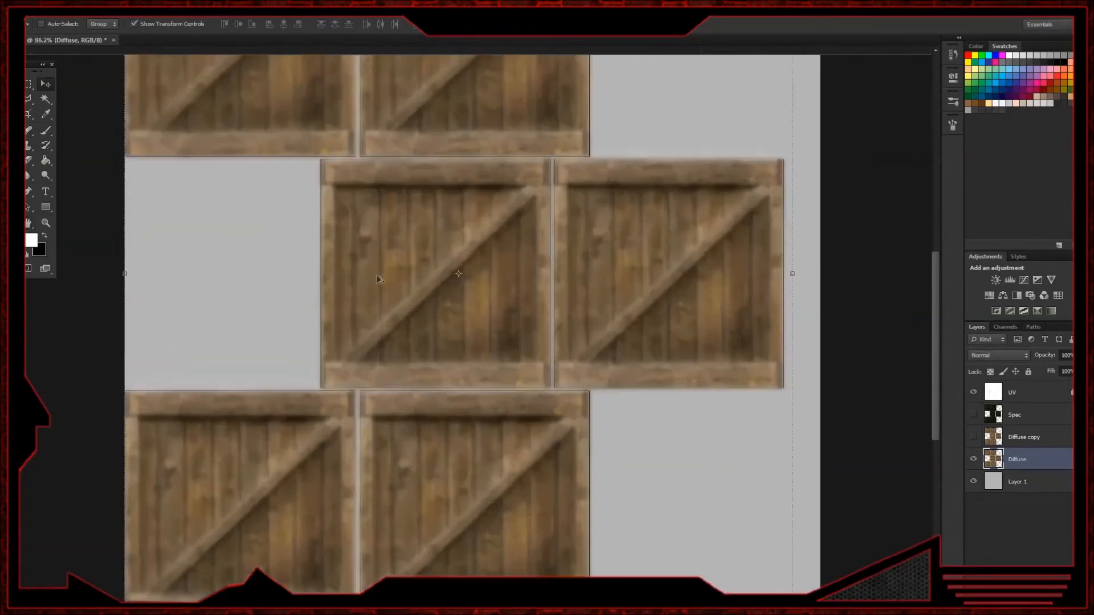
{"action": "scroll", "coordinate": [470, 293], "scroll_direction": "up", "scroll_amount": 2, "text": "alt"}
{"action": "left_click_drag", "start_coordinate": [564, 323], "coordinate": [261, 188]}
{"action": "mouse_move", "coordinate": [649, 423]}
{"action": "left_mouse_down"}
{"action": "mouse_move", "coordinate": [486, 217]}
{"action": "mouse_move", "coordinate": [483, 191]}
{"action": "left_mouse_up"}
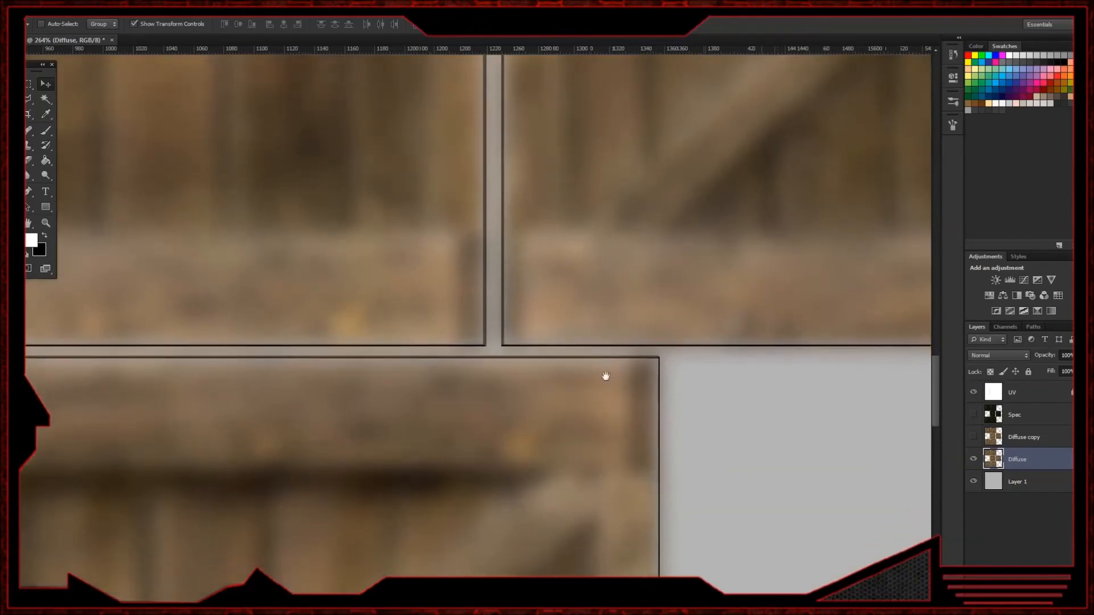
{"action": "scroll", "coordinate": [537, 315], "scroll_direction": "up", "scroll_amount": 4, "text": "alt"}
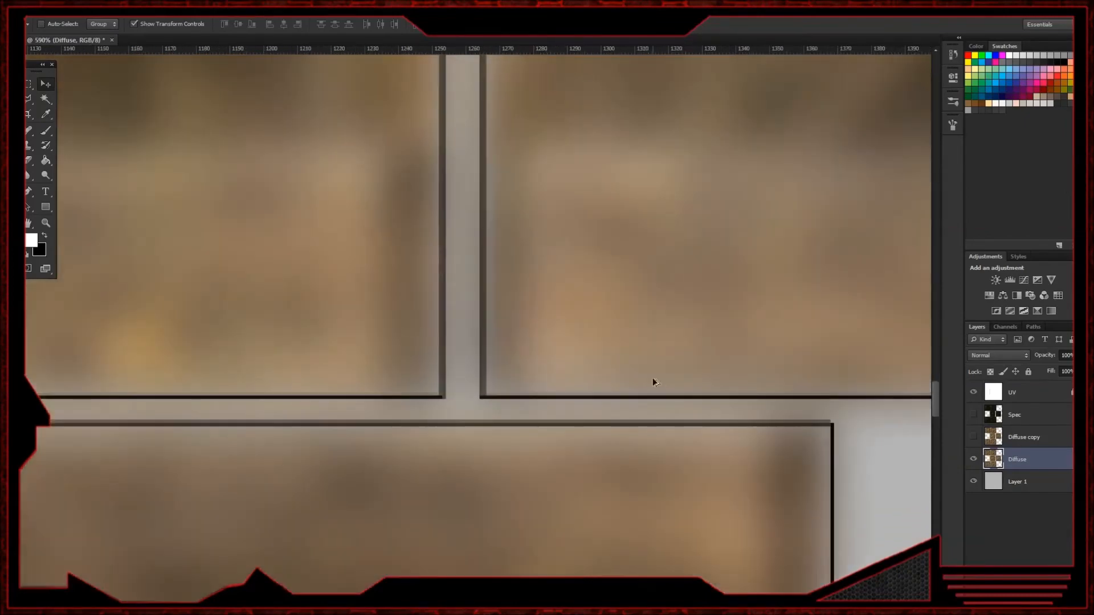
{"action": "left_click_drag", "start_coordinate": [1007, 464], "coordinate": [1058, 591]}
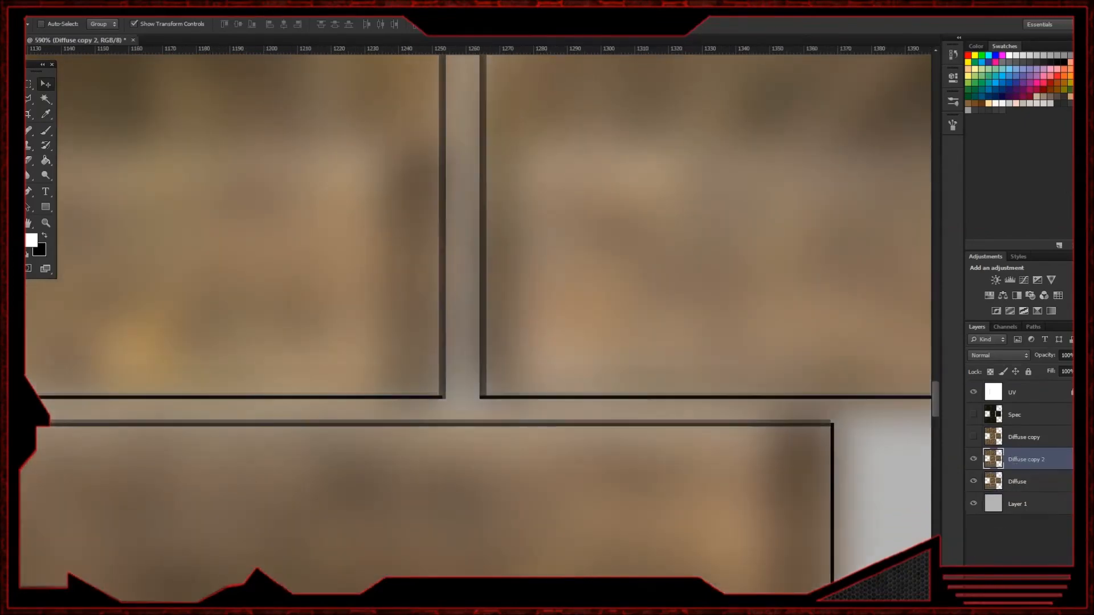
{"action": "left_click", "coordinate": [1019, 482], "text": "shift"}
{"action": "key", "text": "ctrl+e"}
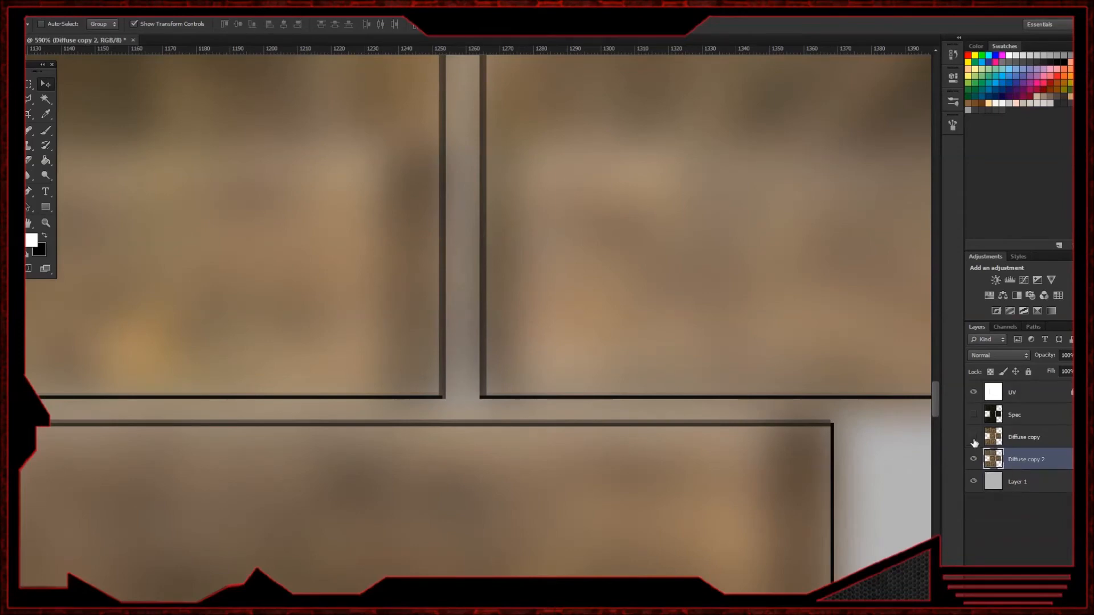
- Show the sharp Diffuse copy layer and merge it with the blurred layer beneath it
{"action": "left_click", "coordinate": [974, 438]}
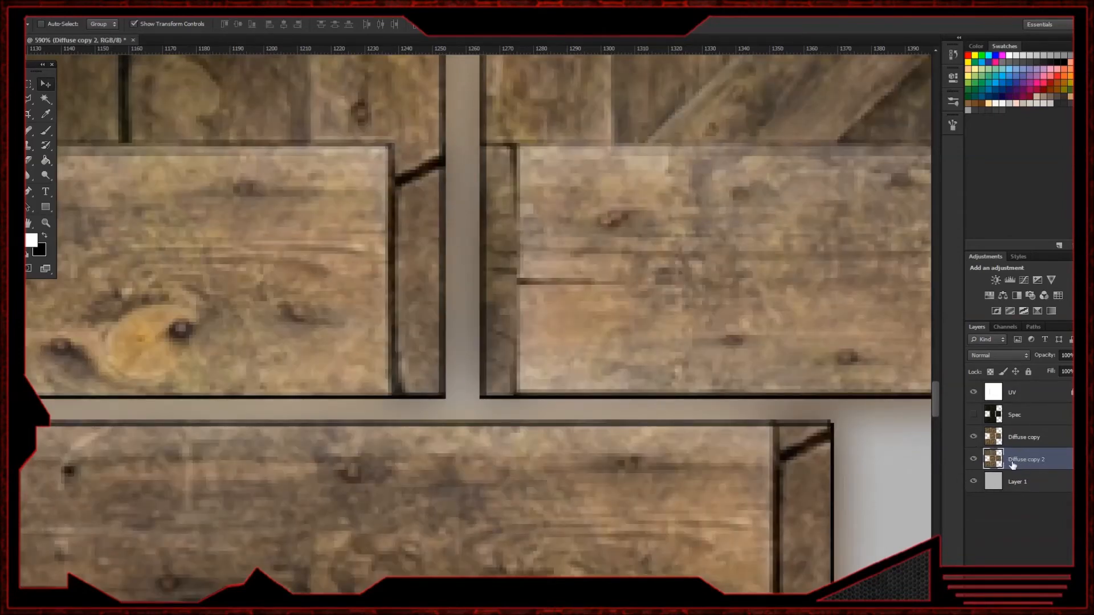
{"action": "left_click", "coordinate": [1030, 443], "text": "shift"}
{"action": "key", "text": "ctrl+e"}
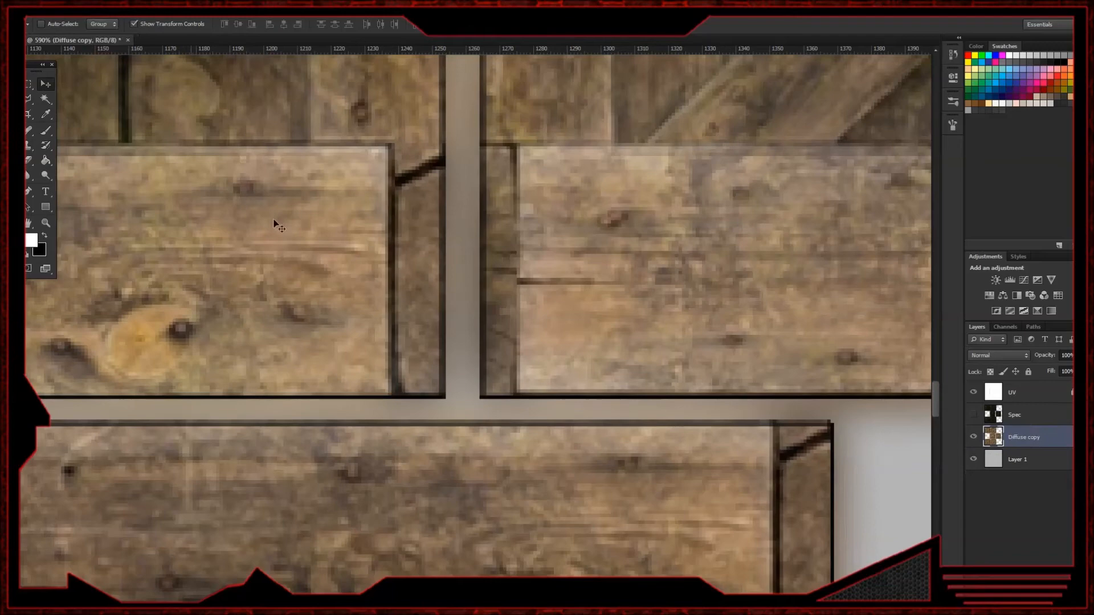
- Sample a brown from the crate wood and fill the background Layer 1 with it using the Paint Bucket
{"action": "left_click", "coordinate": [46, 113]}
{"action": "left_click", "coordinate": [427, 269]}
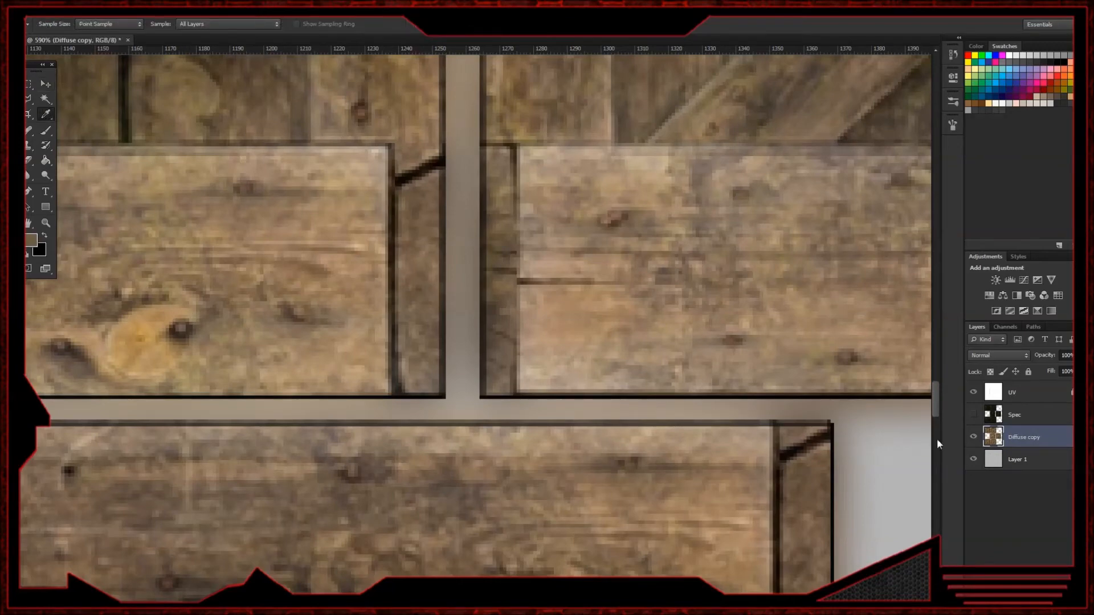
{"action": "left_click", "coordinate": [1014, 459]}
{"action": "key", "text": "b"}
{"action": "left_click", "coordinate": [886, 471]}
{"action": "key", "text": "g"}
{"action": "left_click", "coordinate": [891, 503]}
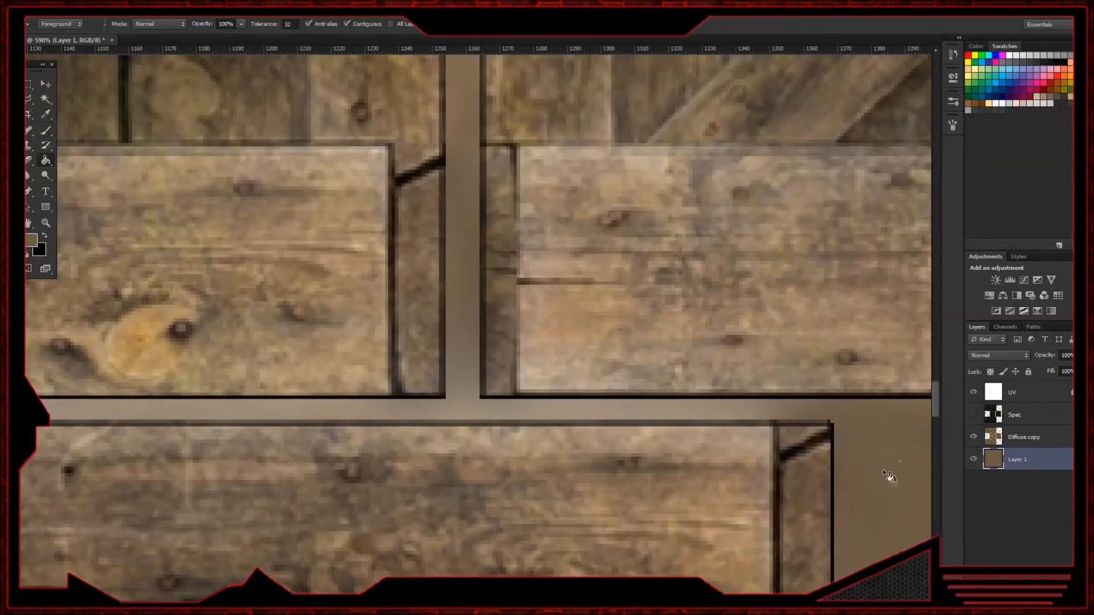
- Examine how the crate edges blend into the brown background, briefly toggling the UV layer, up close and across the whole layout
{"action": "scroll", "coordinate": [900, 484], "scroll_direction": "down", "scroll_amount": 10, "text": "alt"}
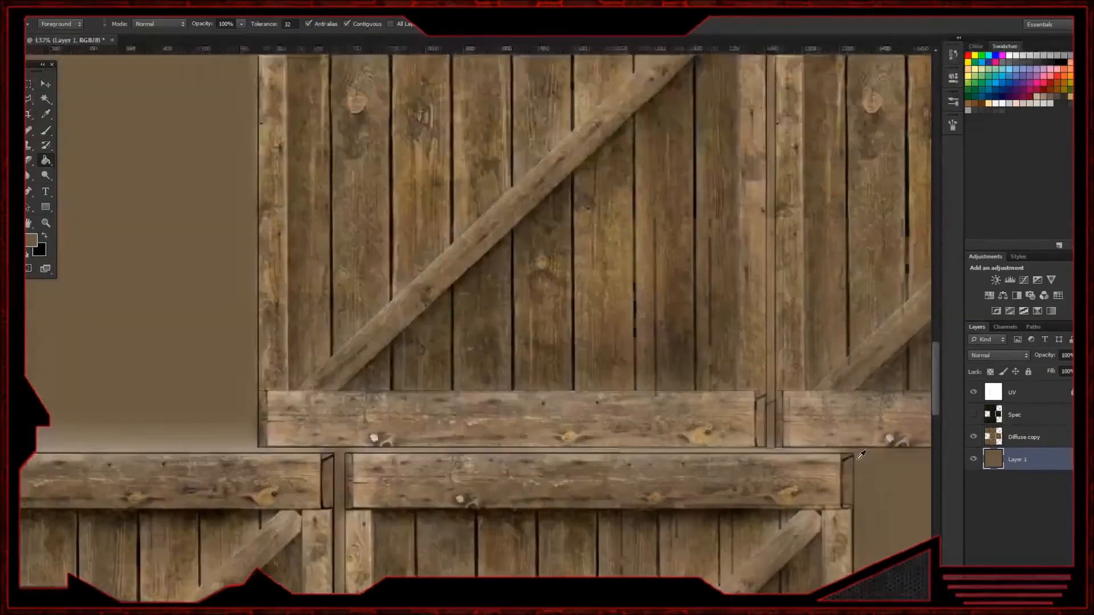
{"action": "scroll", "coordinate": [759, 427], "scroll_direction": "up", "scroll_amount": 2, "text": "alt"}
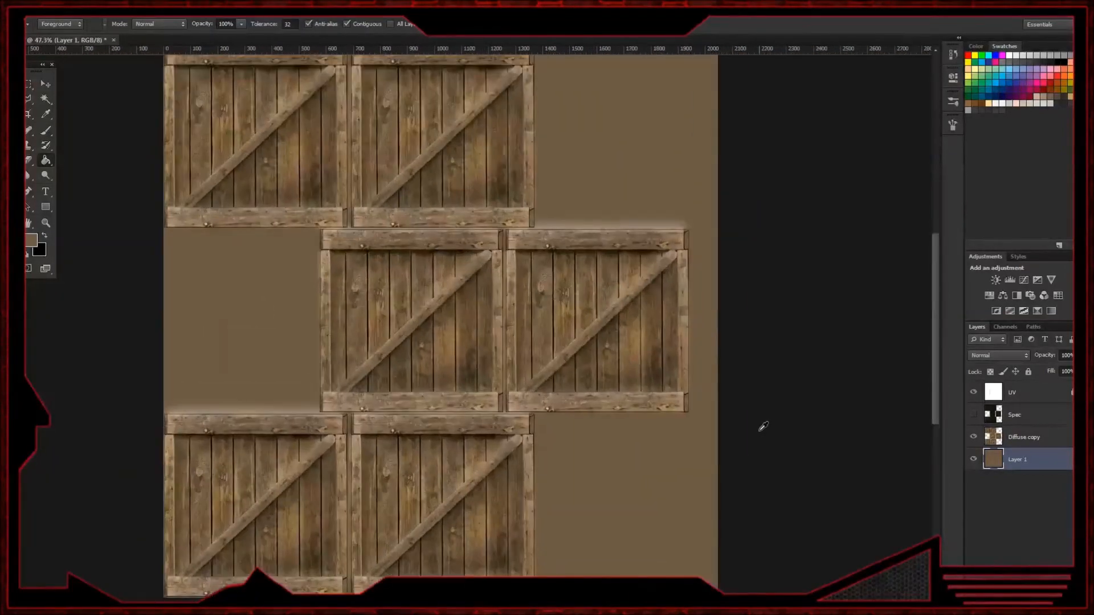
{"action": "scroll", "coordinate": [665, 379], "scroll_direction": "up", "scroll_amount": 2, "text": "alt"}
{"action": "scroll", "coordinate": [666, 379], "scroll_direction": "up", "scroll_amount": 3, "text": "alt"}
{"action": "scroll", "coordinate": [665, 391], "scroll_direction": "up", "scroll_amount": 6}
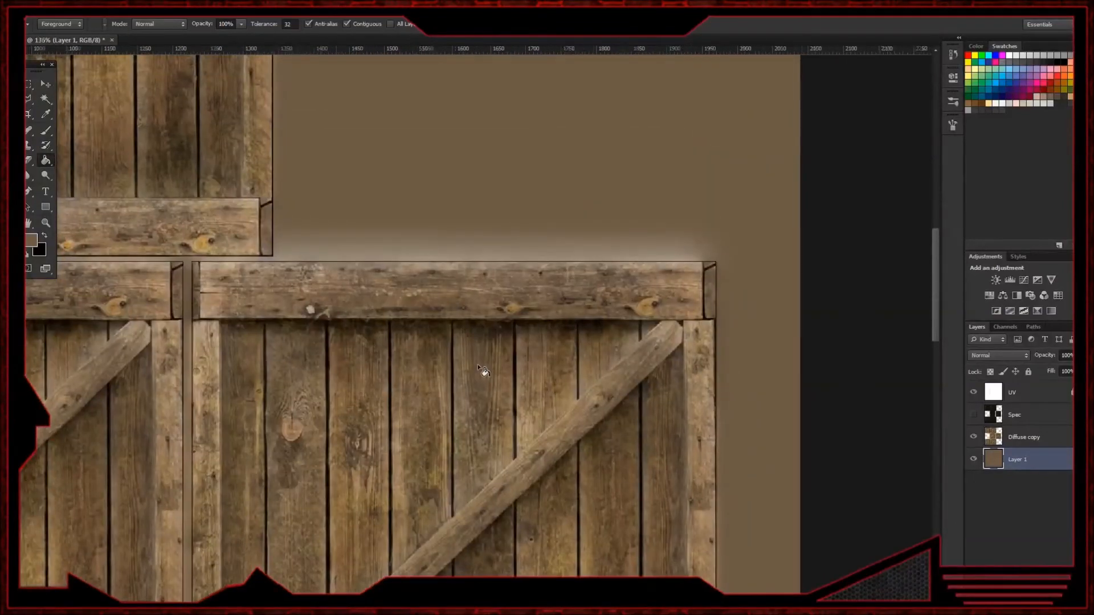
{"action": "scroll", "coordinate": [484, 371], "scroll_direction": "down", "scroll_amount": 5, "text": "alt"}
{"action": "scroll", "coordinate": [550, 357], "scroll_direction": "up", "scroll_amount": 2, "text": "alt"}
{"action": "scroll", "coordinate": [550, 357], "scroll_direction": "up", "scroll_amount": 3, "text": "alt"}
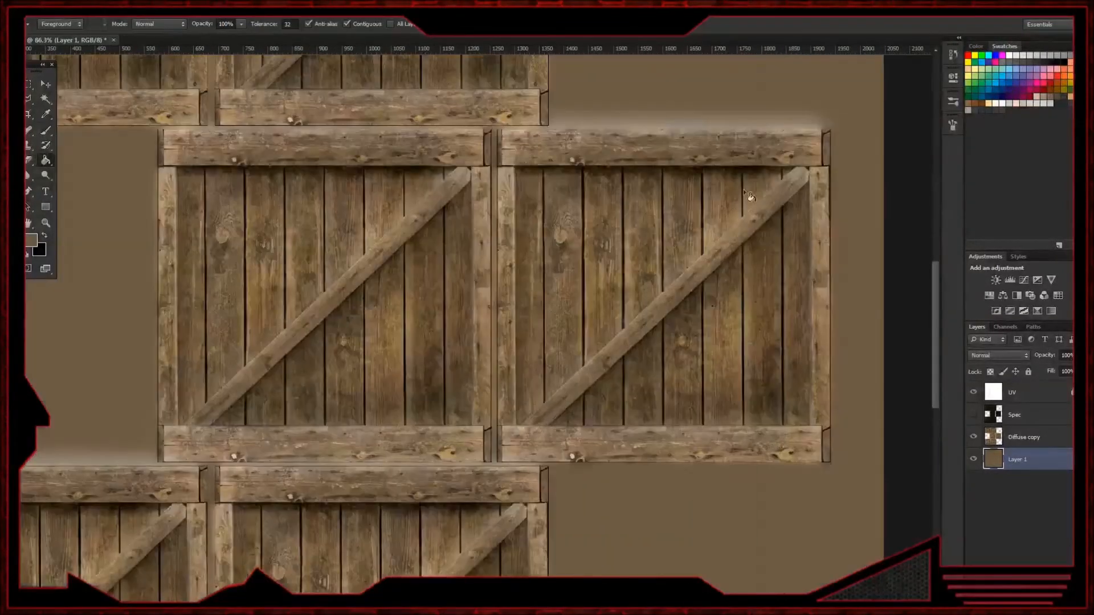
{"action": "left_click", "coordinate": [974, 395]}
{"action": "left_click", "coordinate": [973, 395]}
{"action": "left_click_drag", "start_coordinate": [779, 222], "coordinate": [688, 320]}
{"action": "scroll", "coordinate": [620, 352], "scroll_direction": "up", "scroll_amount": 3, "text": "alt"}
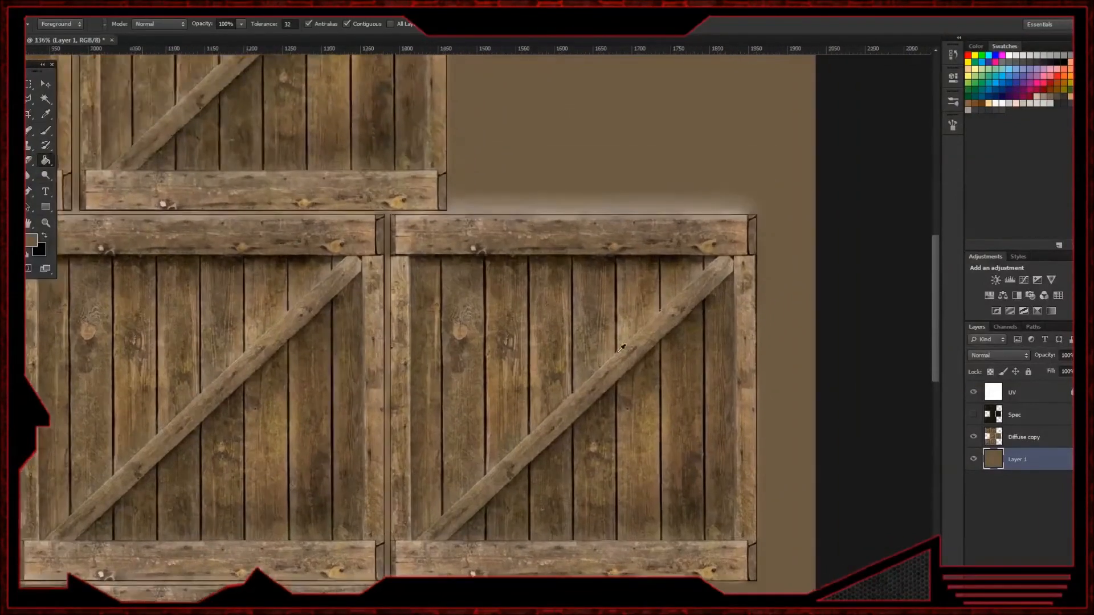
{"action": "scroll", "coordinate": [621, 347], "scroll_direction": "up", "scroll_amount": 6, "text": "alt"}
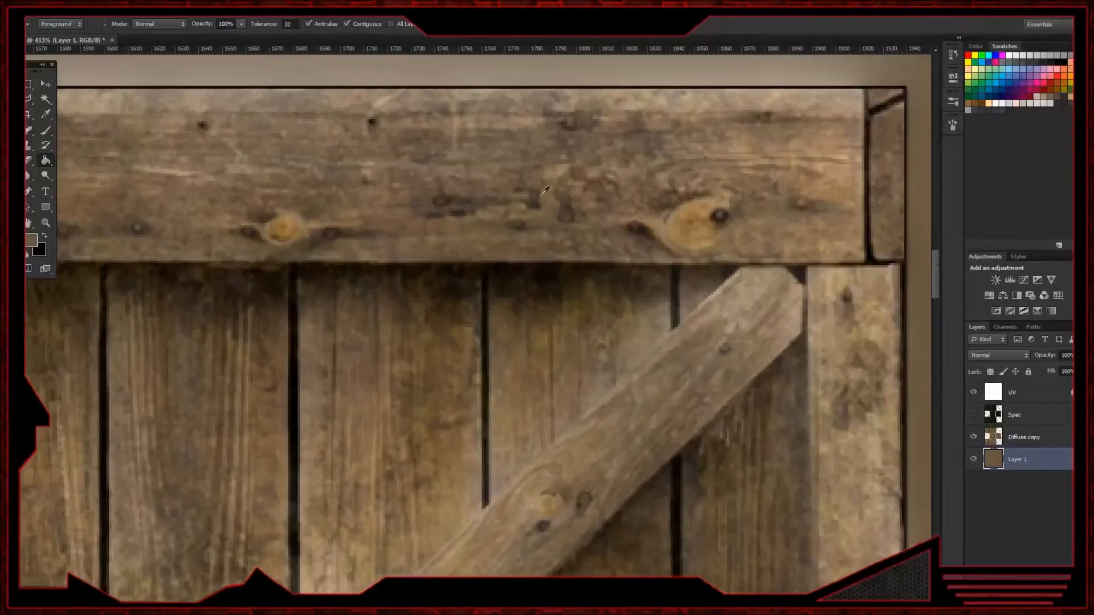
{"action": "scroll", "coordinate": [642, 214], "scroll_direction": "down", "scroll_amount": 15, "text": "alt"}
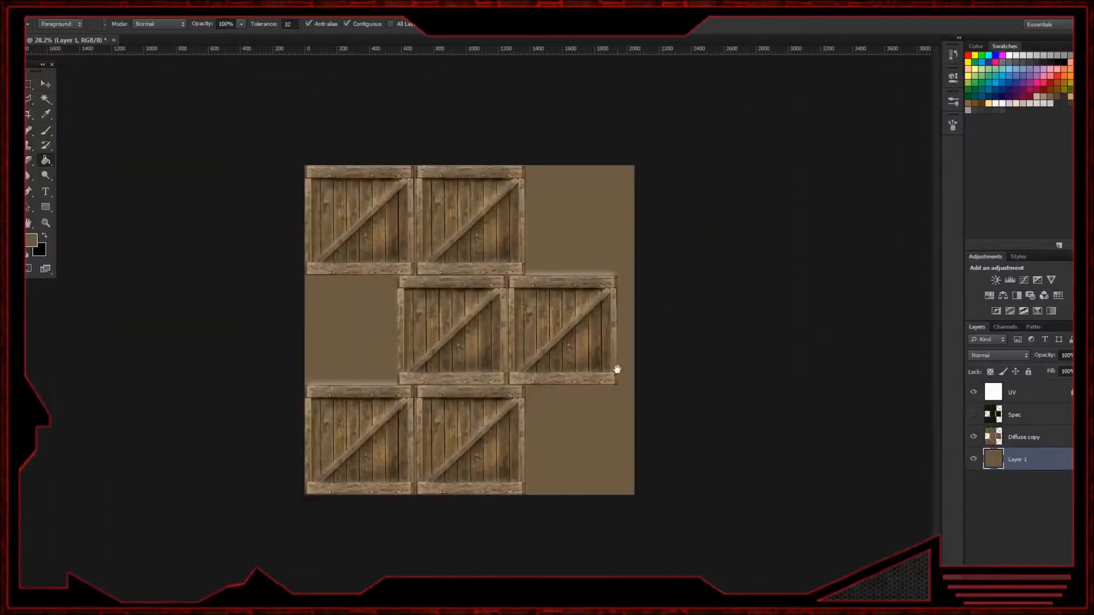
- Save the diffuse crate texture on the Desktop as a Targa file named Diffuse
{"action": "left_click", "coordinate": [1024, 441]}
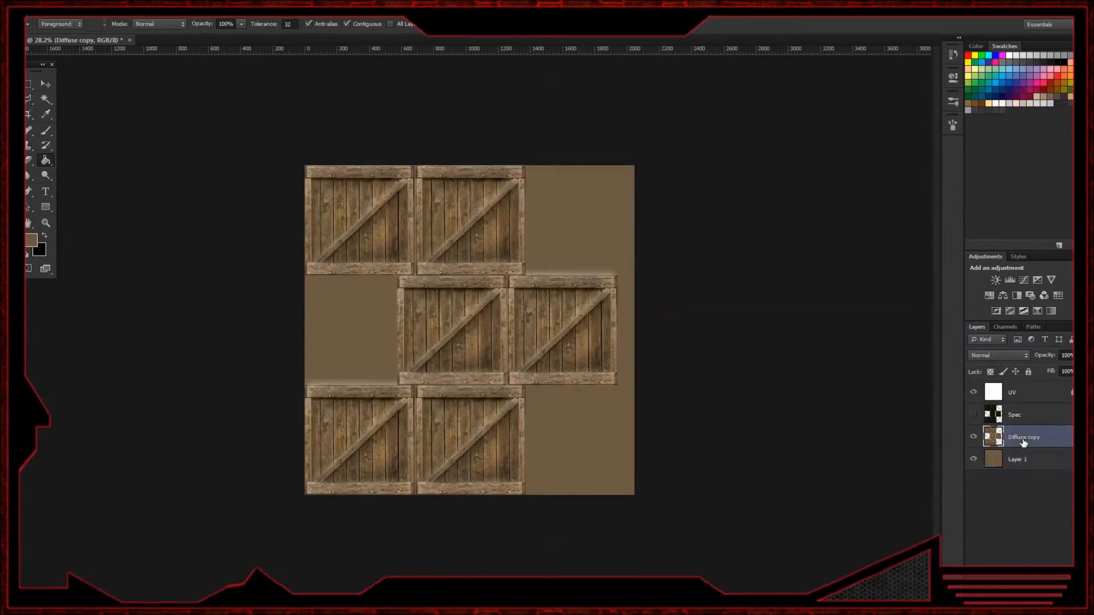
{"action": "left_click", "coordinate": [1021, 456], "text": "shift"}
{"action": "left_click", "coordinate": [1026, 441]}
{"action": "key", "text": "ctrl+shift+s"}
{"action": "left_click", "coordinate": [562, 307]}
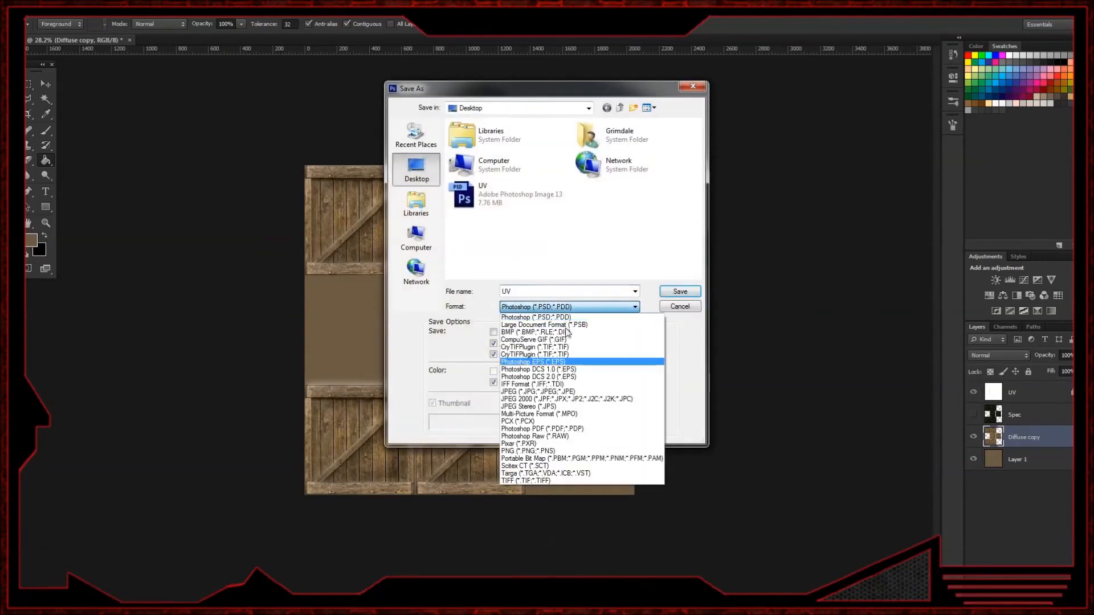
{"action": "left_click", "coordinate": [561, 475]}
{"action": "type", "text": "Diffuse"}
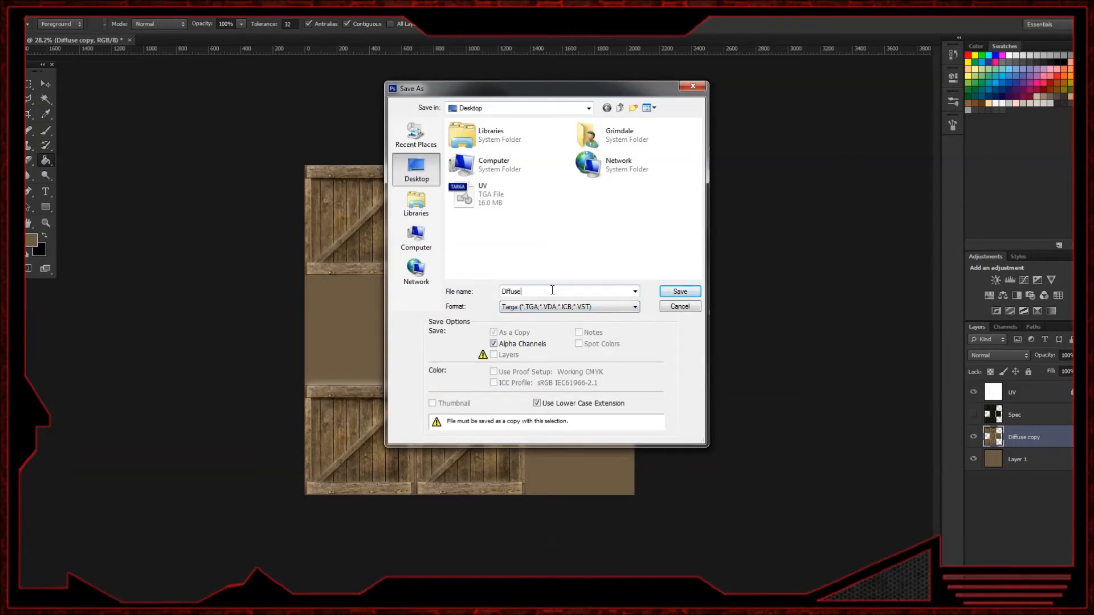
{"action": "key", "text": "Return"}
{"action": "key", "text": "Return"}
- Hide the UV layer, keeping only the Diffuse copy layer and the brown background visible, and save the document
{"action": "left_click", "coordinate": [973, 437]}
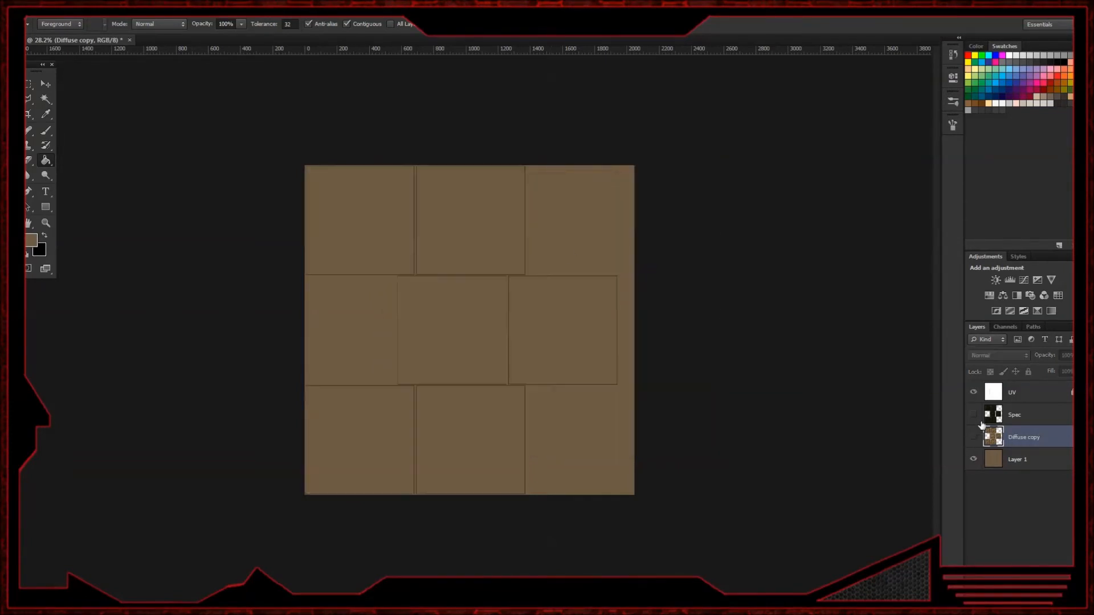
{"action": "left_click", "coordinate": [973, 414]}
{"action": "left_click_drag", "start_coordinate": [974, 399], "coordinate": [973, 437]}
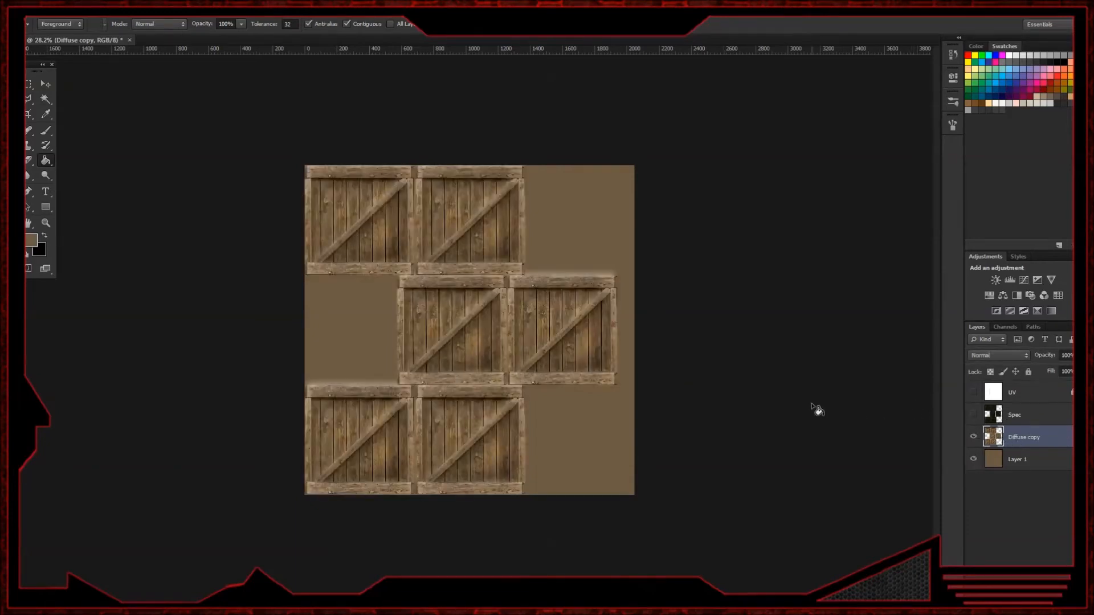
{"action": "key", "text": "ctrl+a"}
{"action": "key", "text": "ctrl+z"}
{"action": "left_click", "coordinate": [46, 84]}
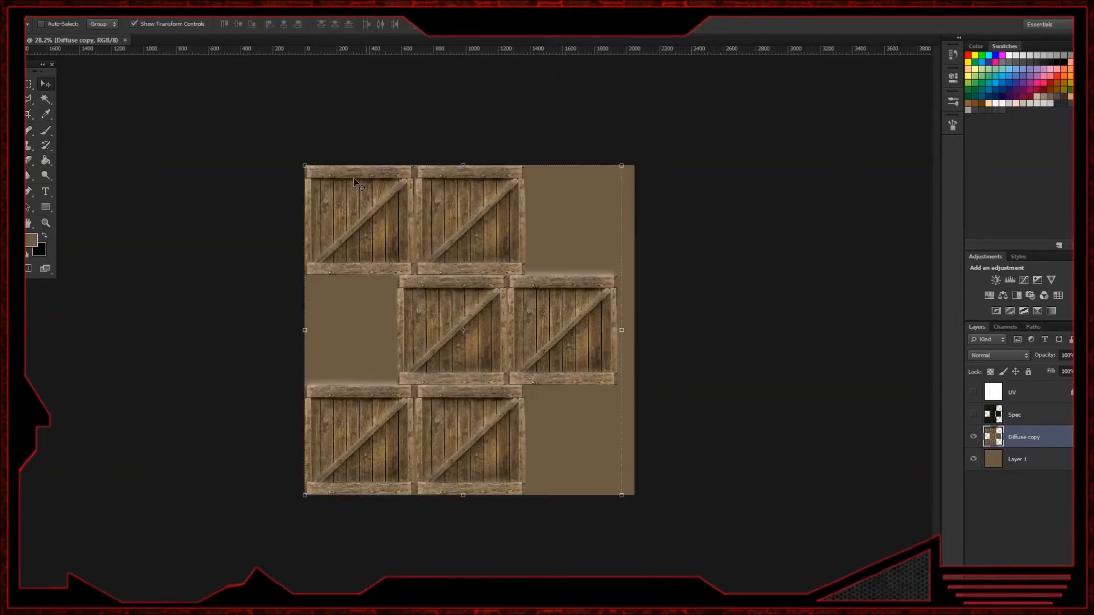
- Save the texture in Targa format over the existing Diffuse file at 24 bits/pixel, without compression
{"action": "key", "text": "ctrl+shift+s"}
{"action": "left_click", "coordinate": [570, 306]}
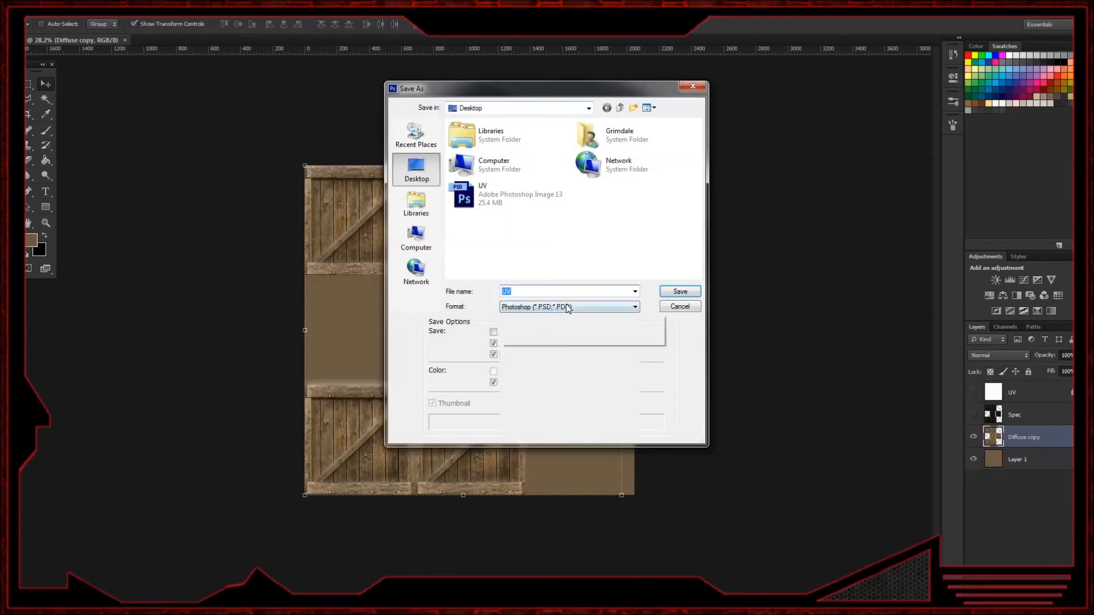
{"action": "left_click", "coordinate": [562, 467]}
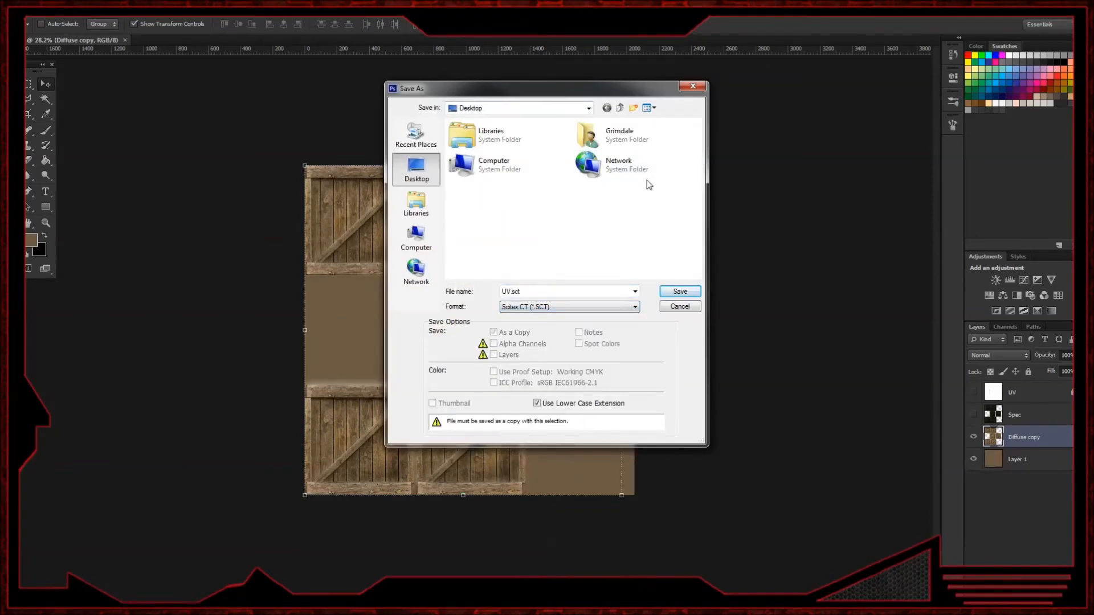
{"action": "left_click", "coordinate": [574, 307]}
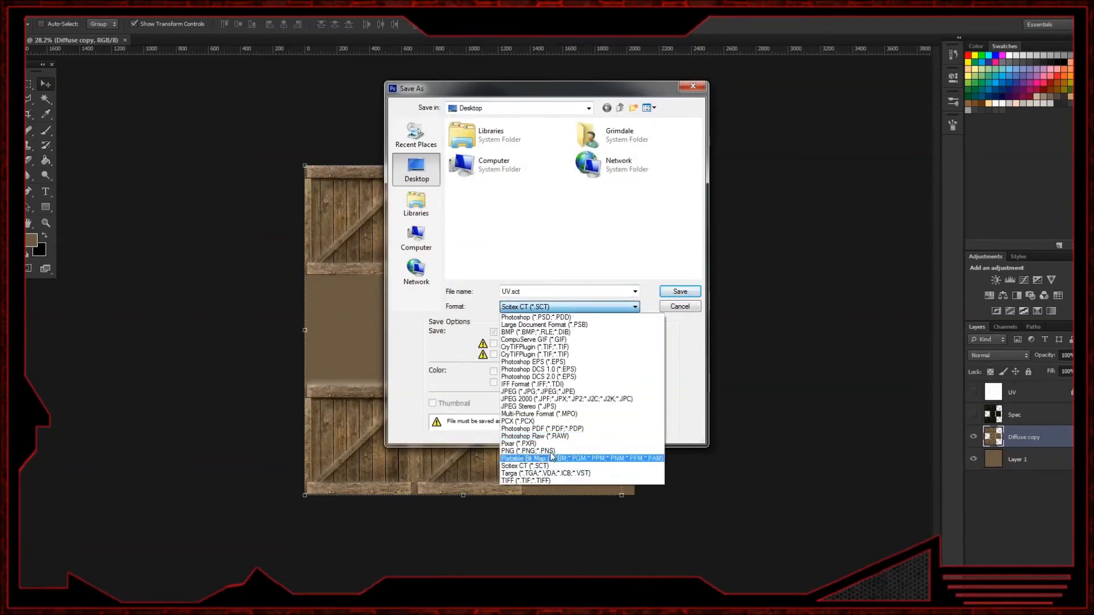
{"action": "left_click", "coordinate": [551, 473]}
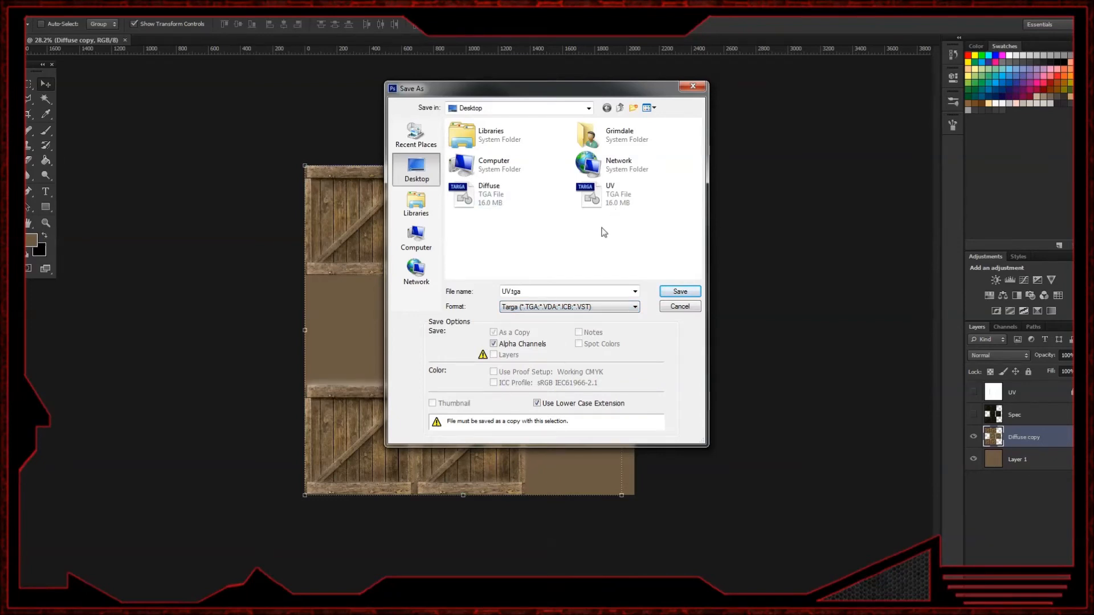
{"action": "double_click", "coordinate": [515, 205]}
{"action": "left_click", "coordinate": [520, 236]}
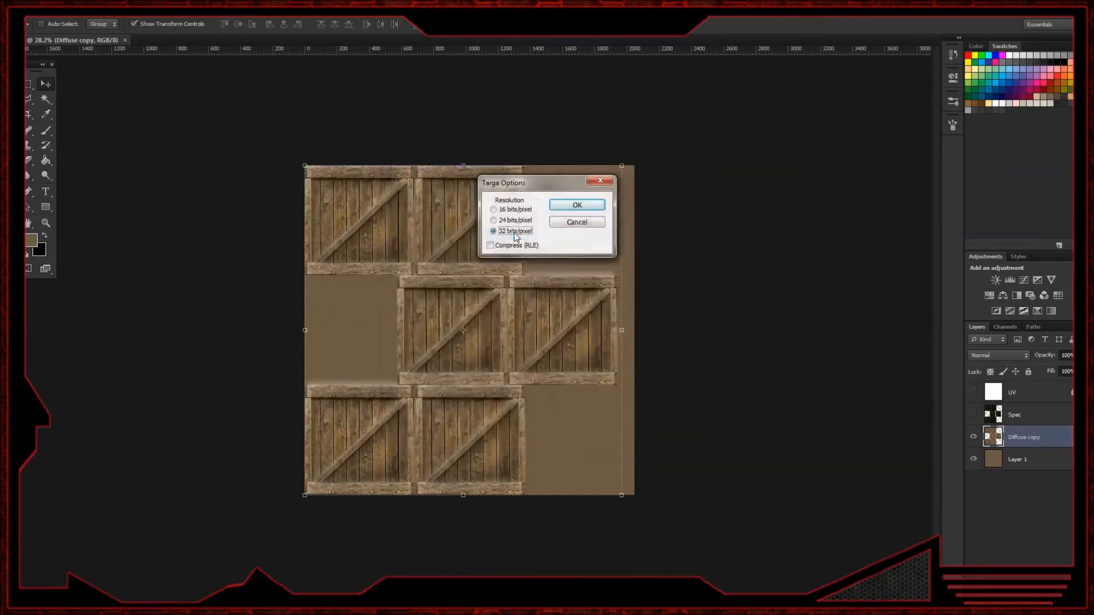
{"action": "left_click", "coordinate": [494, 220]}
{"action": "left_click", "coordinate": [551, 209]}
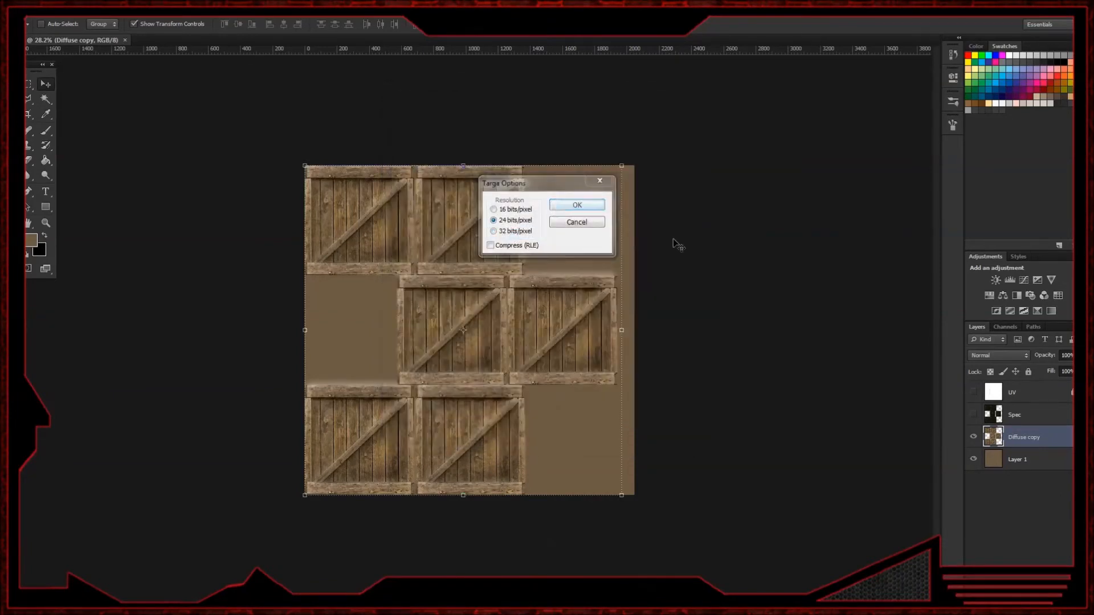
- Hide the Diffuse copy layer and show the Spec layer over the brown Layer 1 background
{"action": "left_click", "coordinate": [973, 436]}
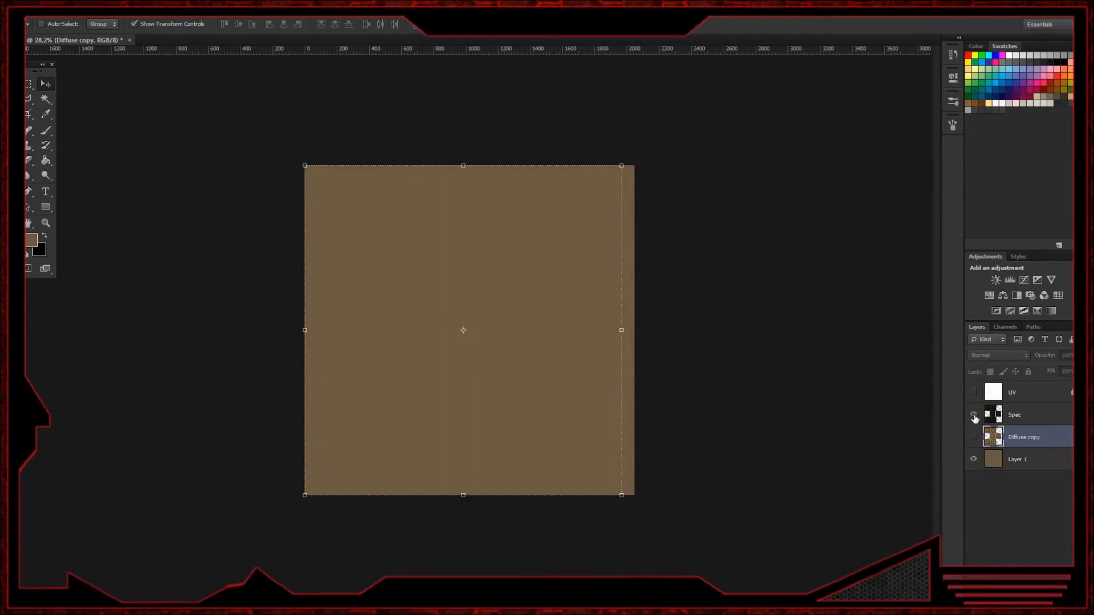
{"action": "left_click", "coordinate": [973, 415]}
{"action": "left_click", "coordinate": [973, 460]}
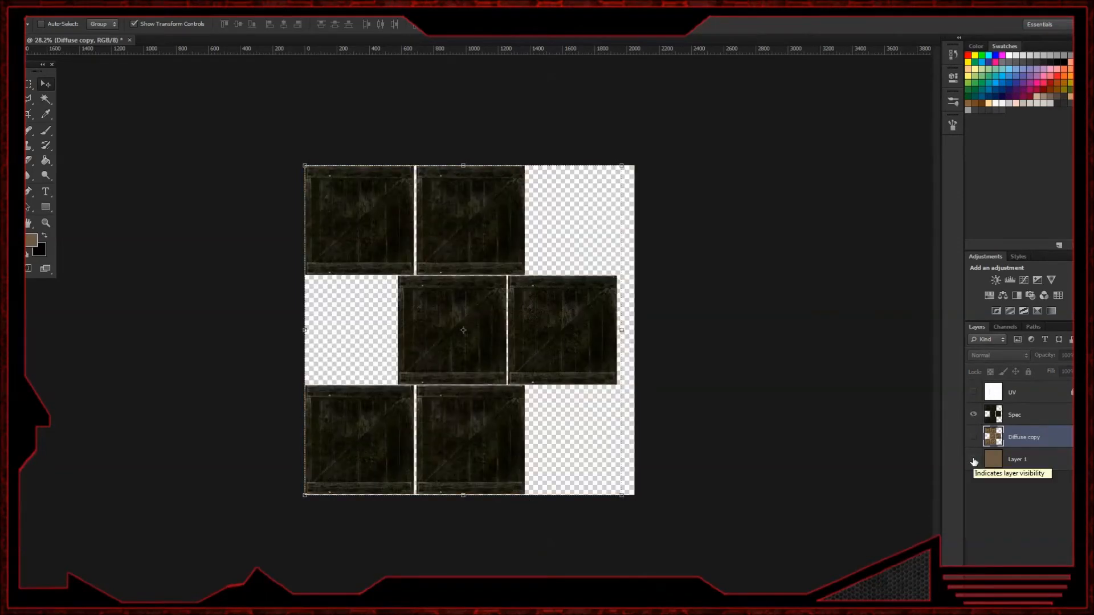
{"action": "left_click", "coordinate": [973, 459]}
- Add a new layer above Layer 1 and fill it with black using the Paint Bucket
{"action": "left_click", "coordinate": [1044, 466]}
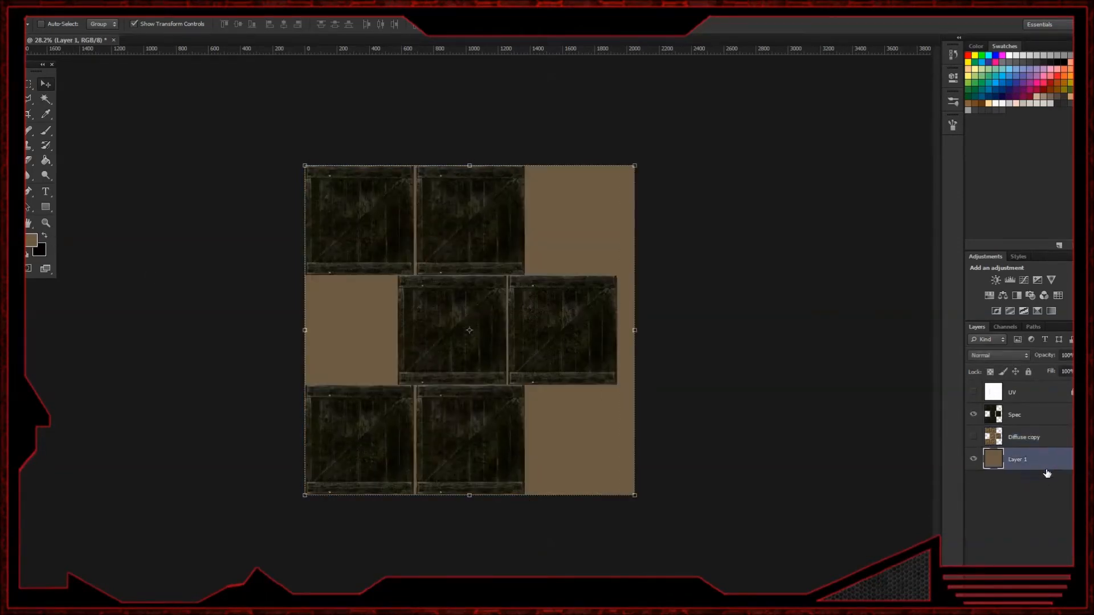
{"action": "key", "text": "ctrl+shift+alt+n"}
{"action": "key", "text": "x"}
{"action": "key", "text": "g"}
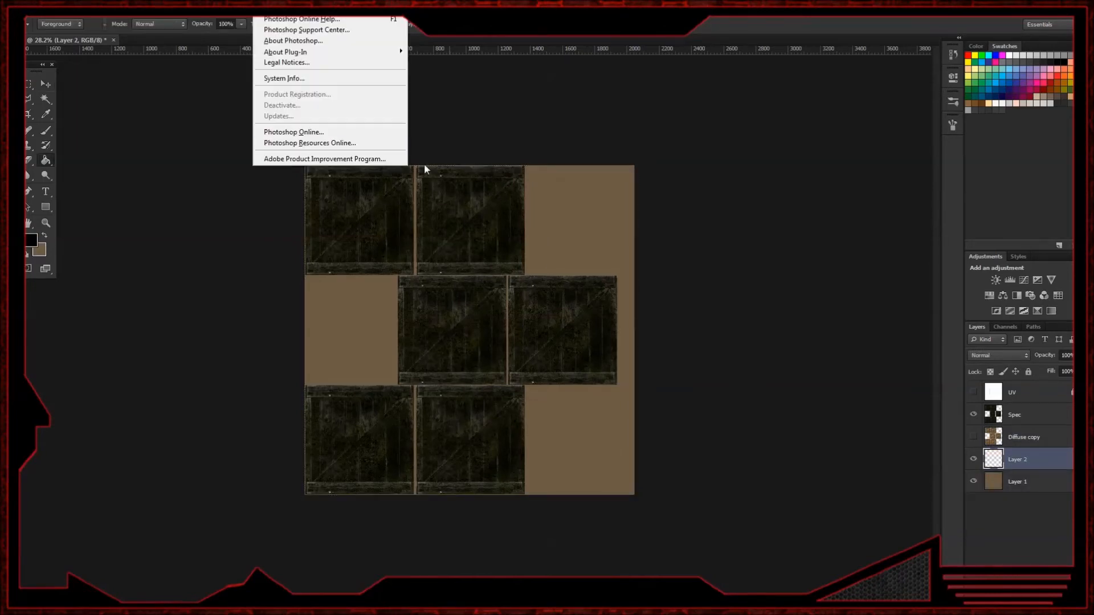
{"action": "left_click", "coordinate": [569, 254]}
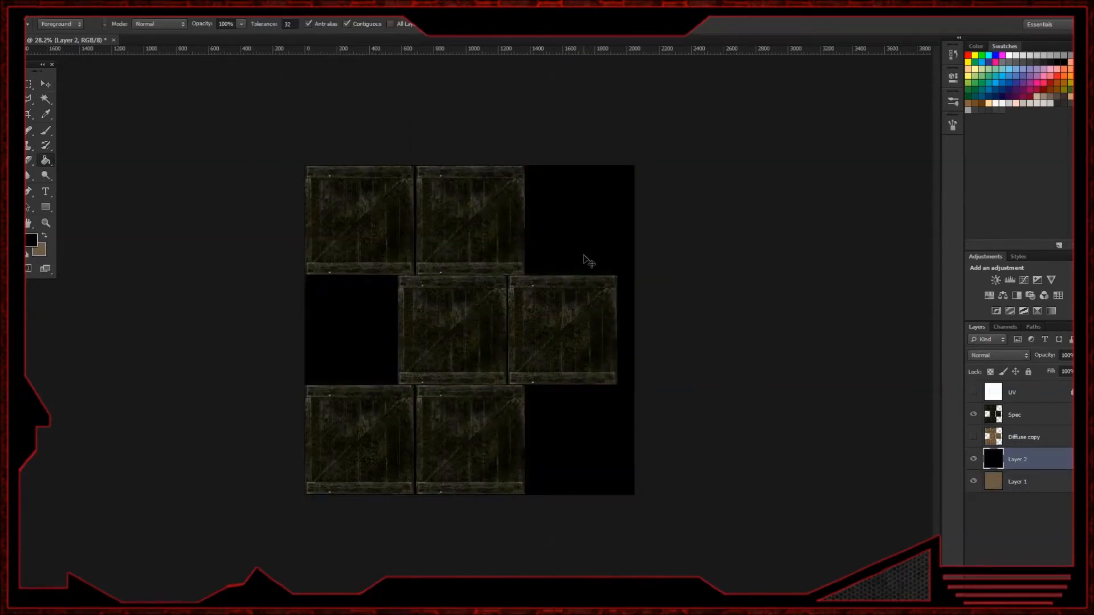
- Darken the Spec layer with Levels by lowering its white output level
{"action": "scroll", "coordinate": [494, 266], "scroll_direction": "up", "scroll_amount": 8, "text": "alt"}
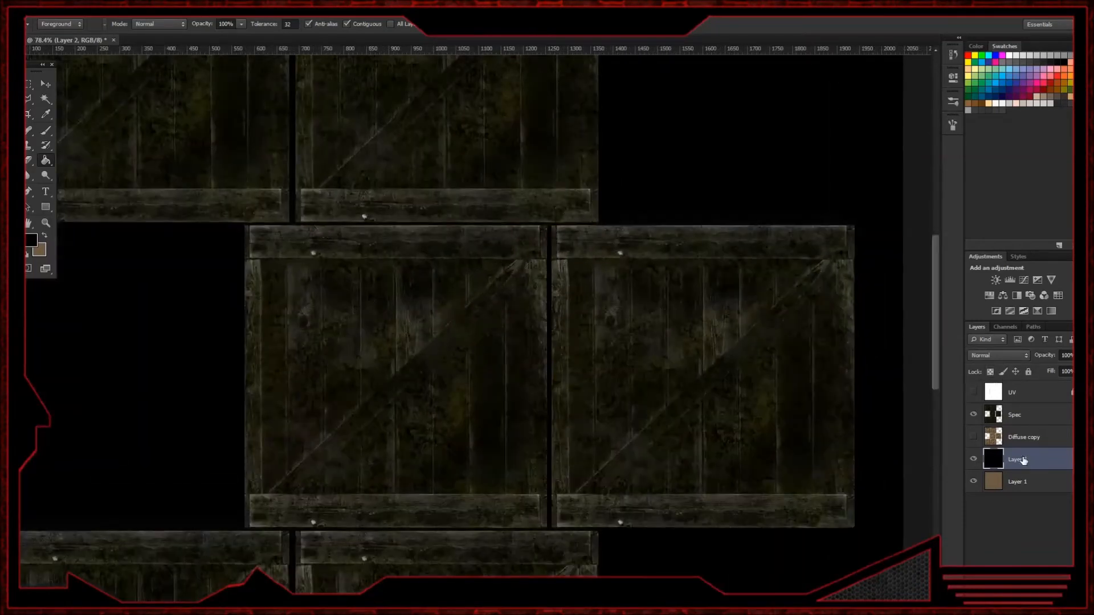
{"action": "left_click", "coordinate": [1025, 416]}
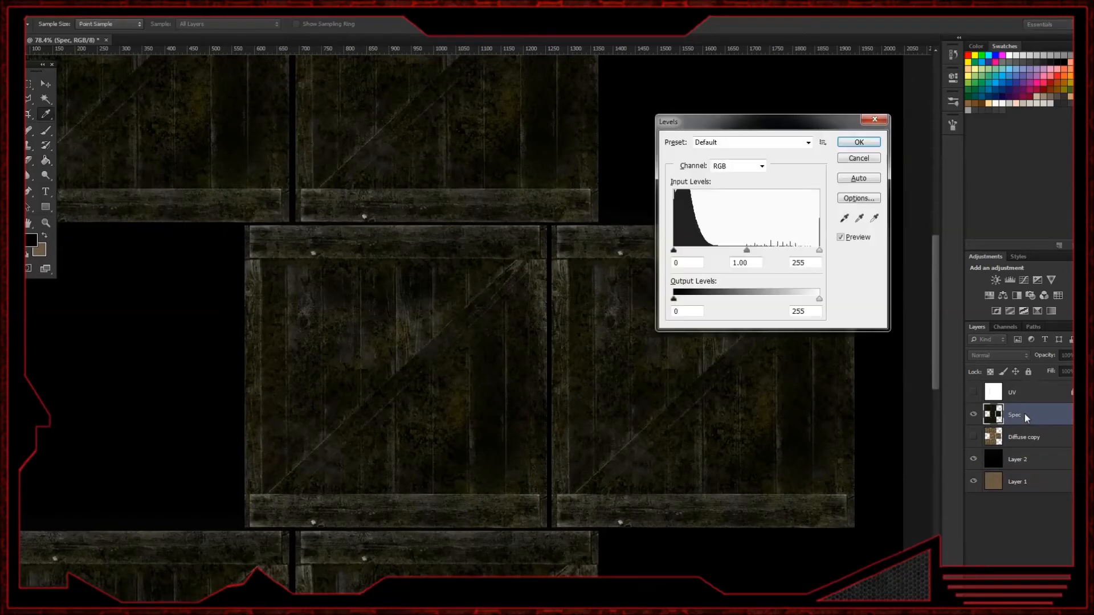
{"action": "mouse_move", "coordinate": [674, 254]}
{"action": "left_mouse_down"}
{"action": "mouse_move", "coordinate": [686, 259]}
{"action": "mouse_move", "coordinate": [674, 259]}
{"action": "left_mouse_up"}
{"action": "left_click_drag", "start_coordinate": [818, 299], "coordinate": [727, 300]}
{"action": "key", "text": "g"}
{"action": "left_click", "coordinate": [858, 142]}
- Save the specular texture on the Desktop as a Targa file named Spec
{"action": "key", "text": "ctrl+shift+s"}
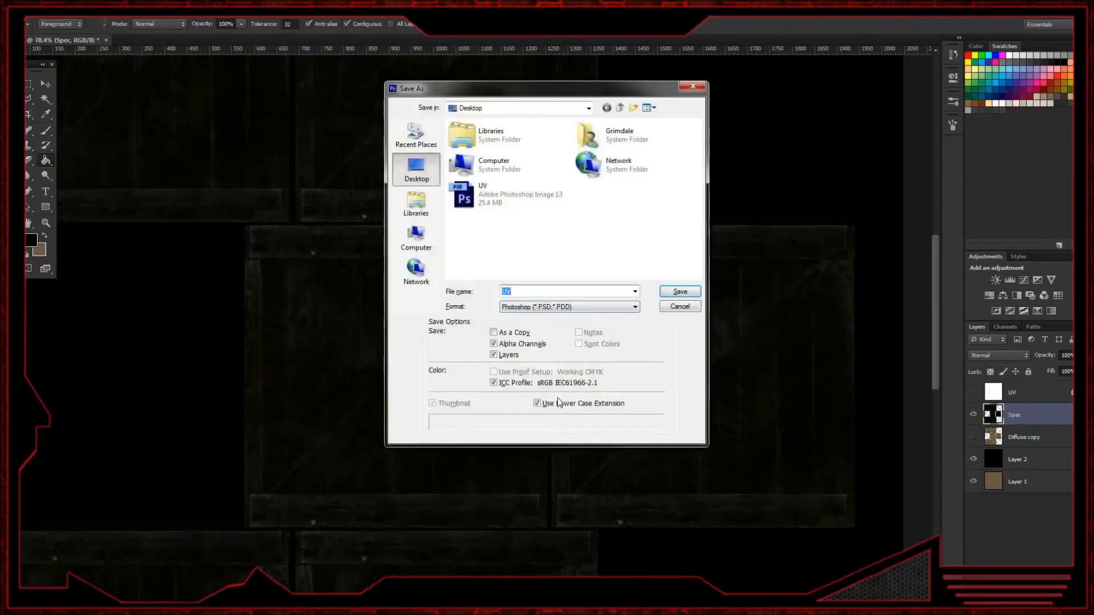
{"action": "left_click", "coordinate": [554, 308]}
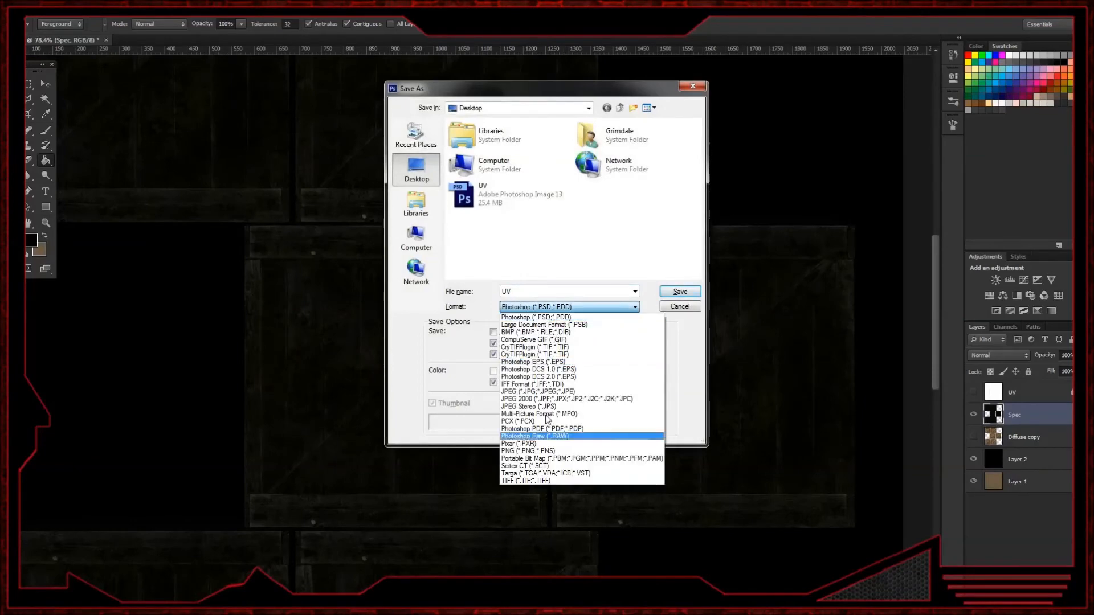
{"action": "left_click", "coordinate": [537, 474]}
{"action": "double_click", "coordinate": [525, 291]}
{"action": "type", "text": "Spec"}
{"action": "key", "text": "Return"}
{"action": "key", "text": "Return"}
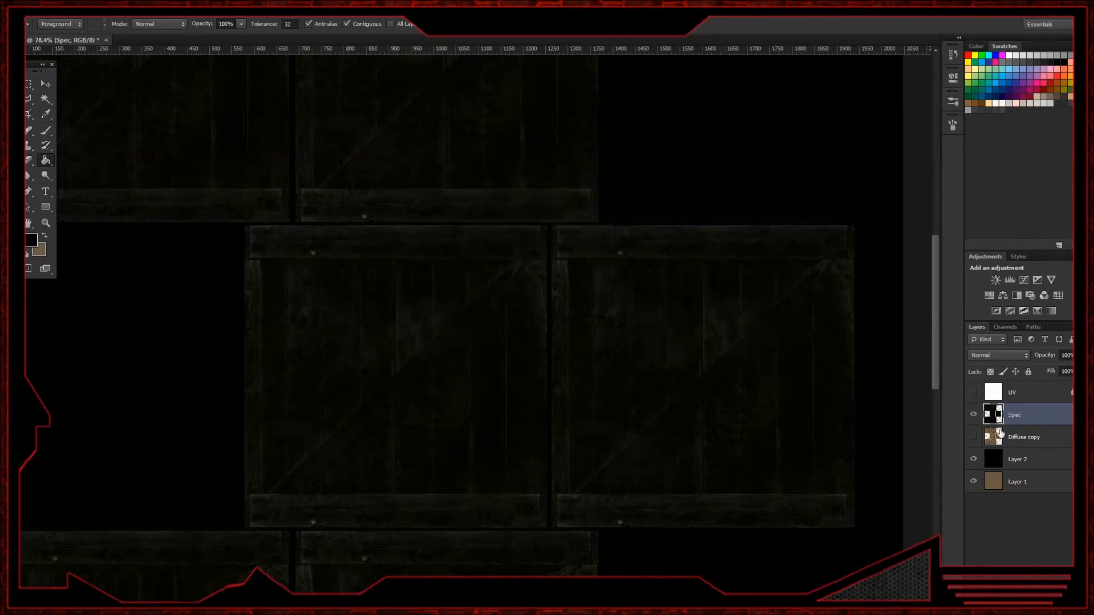
- Show the Diffuse copy layer in place of Spec and bring the nDo palette clear of the toolbox
{"action": "left_click", "coordinate": [974, 414]}
{"action": "left_click", "coordinate": [974, 437]}
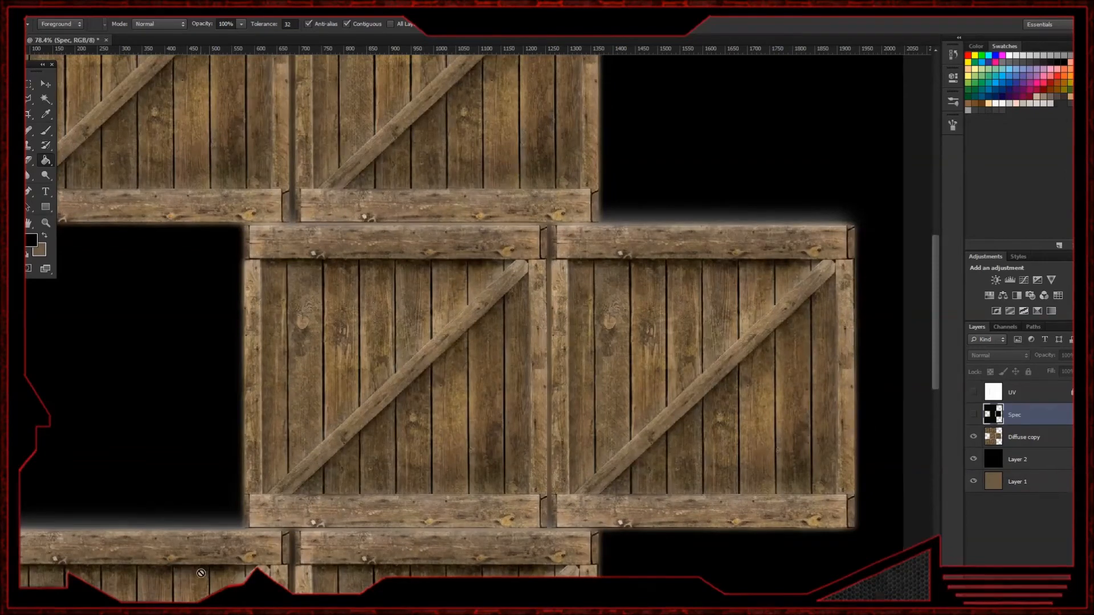
{"action": "left_click", "coordinate": [46, 83]}
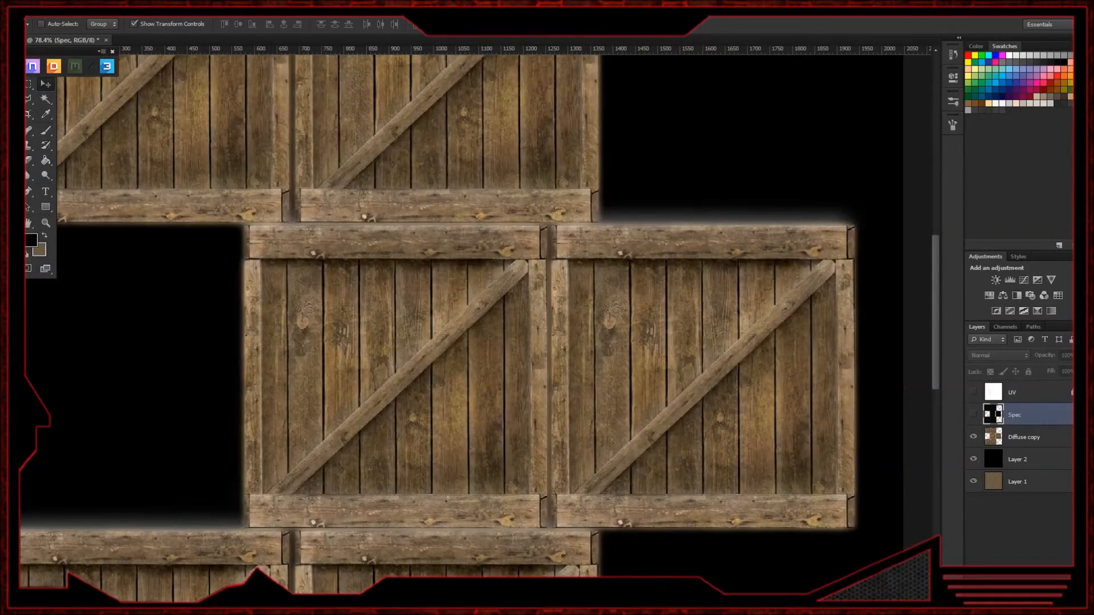
{"action": "left_click_drag", "start_coordinate": [74, 57], "coordinate": [118, 67]}
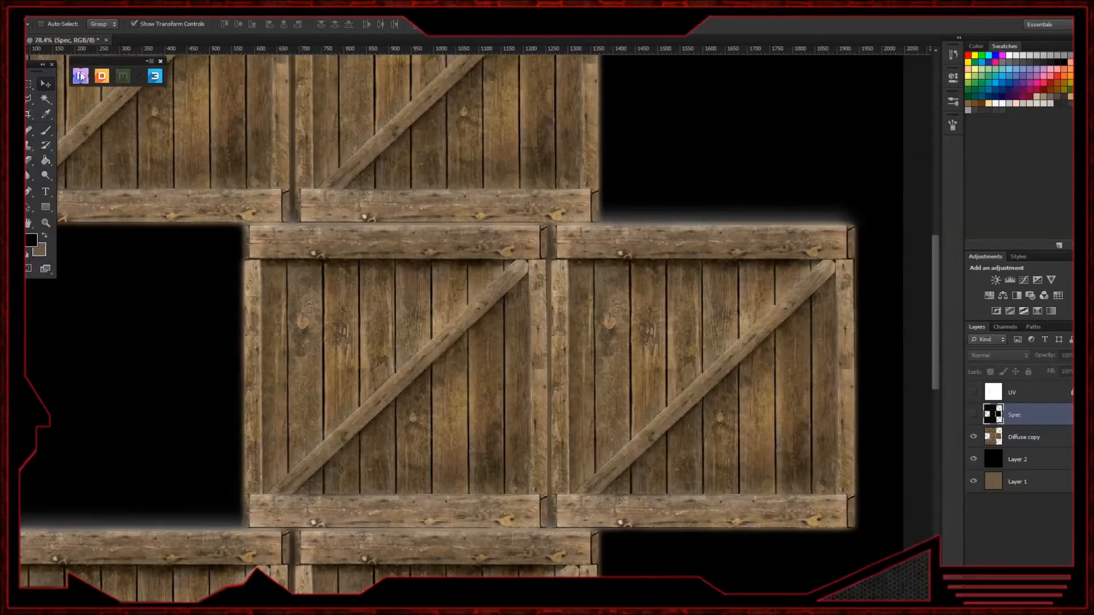
- Generate a normal map from the active document in nDo using the Flat Wood photo-normal preset
{"action": "left_click", "coordinate": [80, 76]}
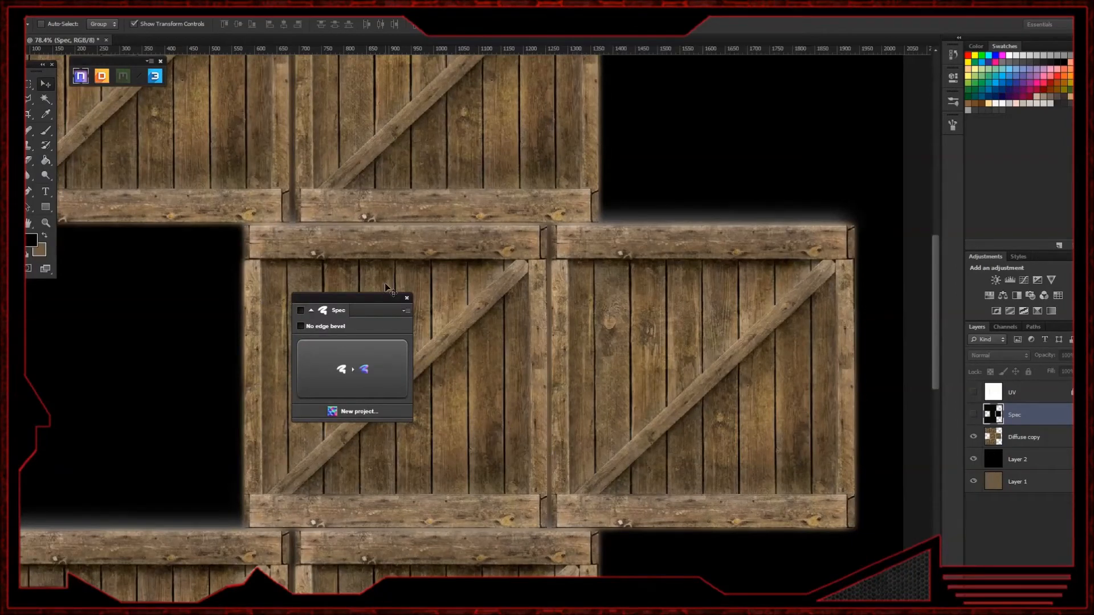
{"action": "left_click", "coordinate": [406, 310]}
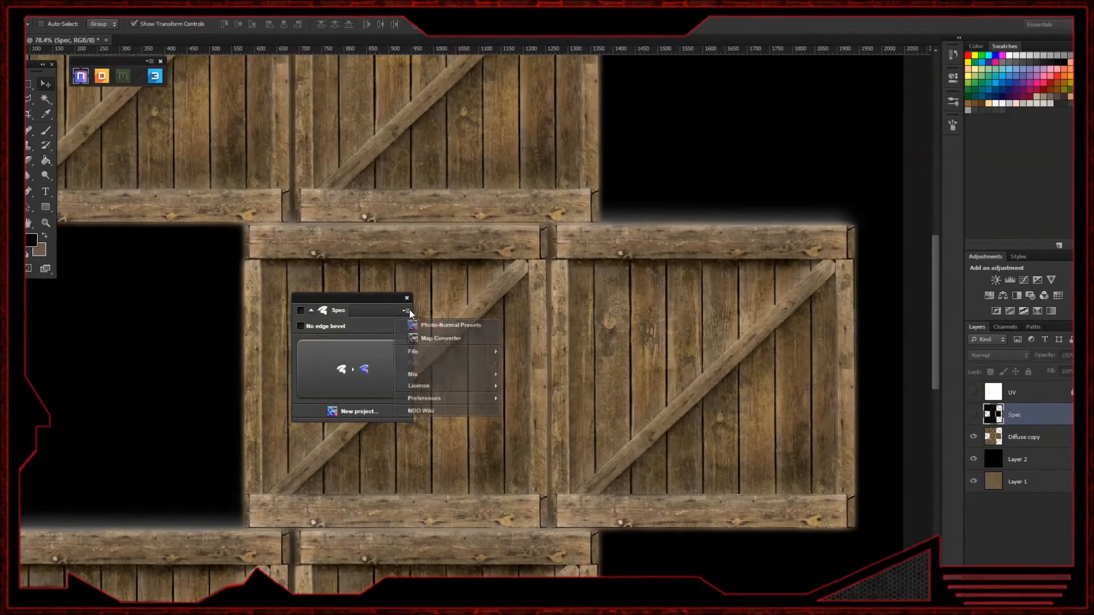
{"action": "left_click", "coordinate": [441, 326]}
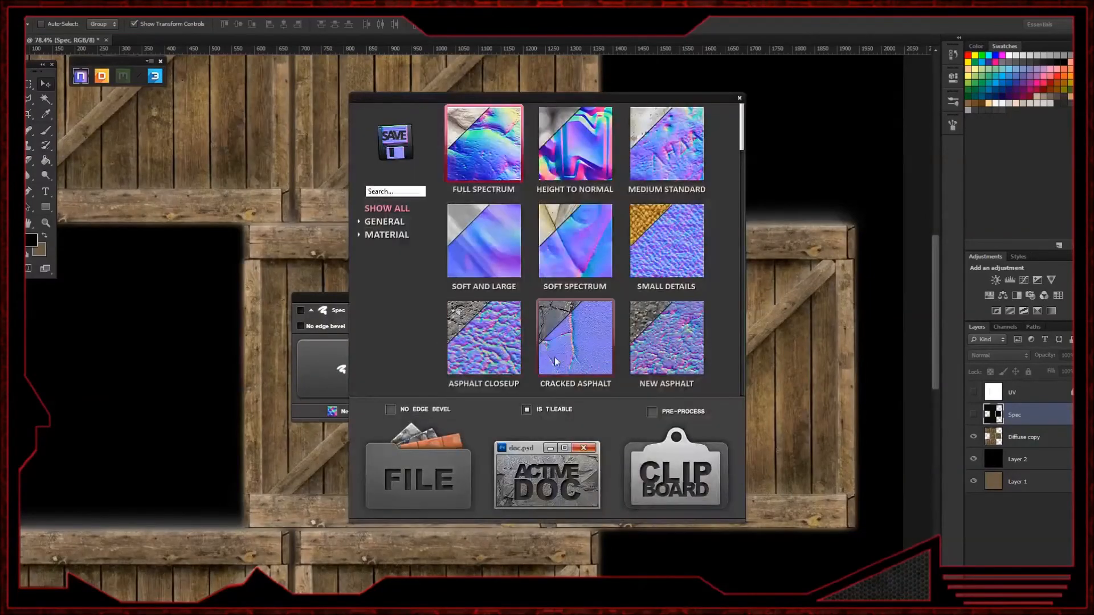
{"action": "left_click_drag", "start_coordinate": [742, 147], "coordinate": [740, 402]}
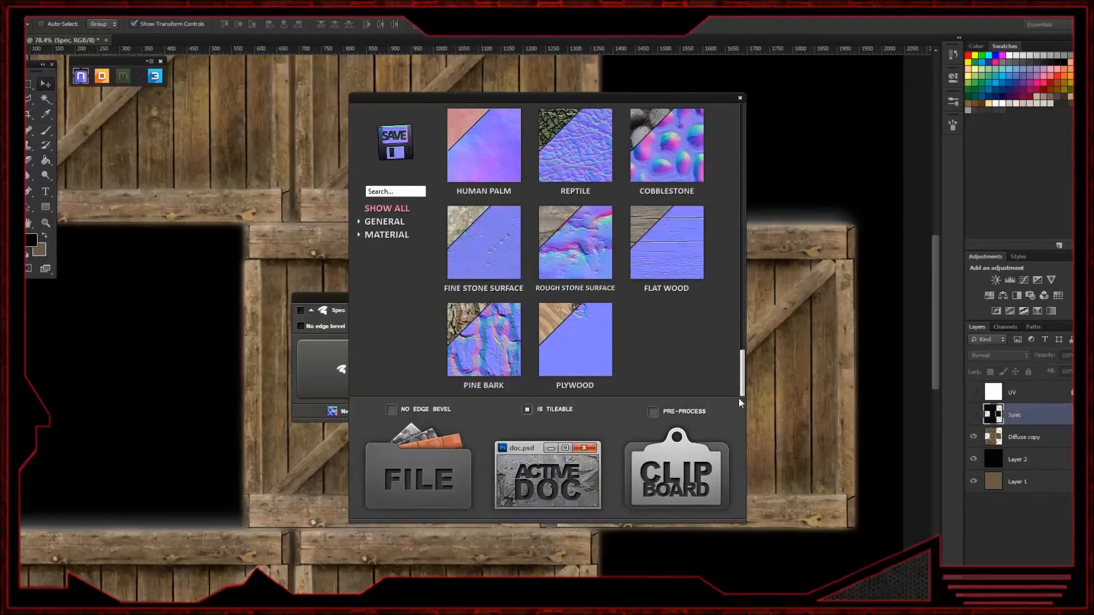
{"action": "left_click", "coordinate": [675, 244]}
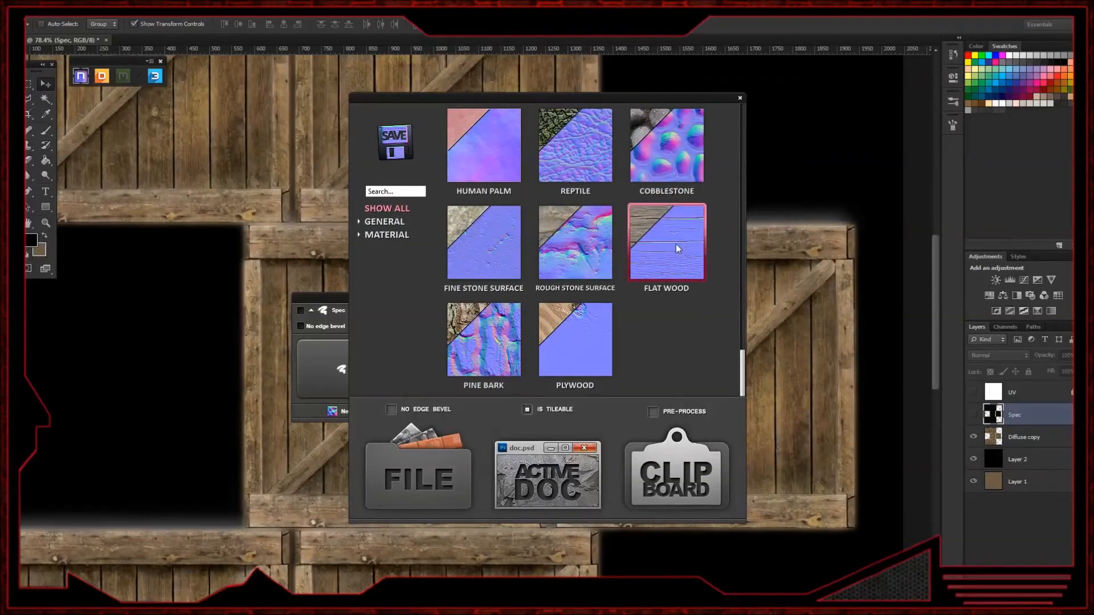
{"action": "left_click", "coordinate": [675, 510]}
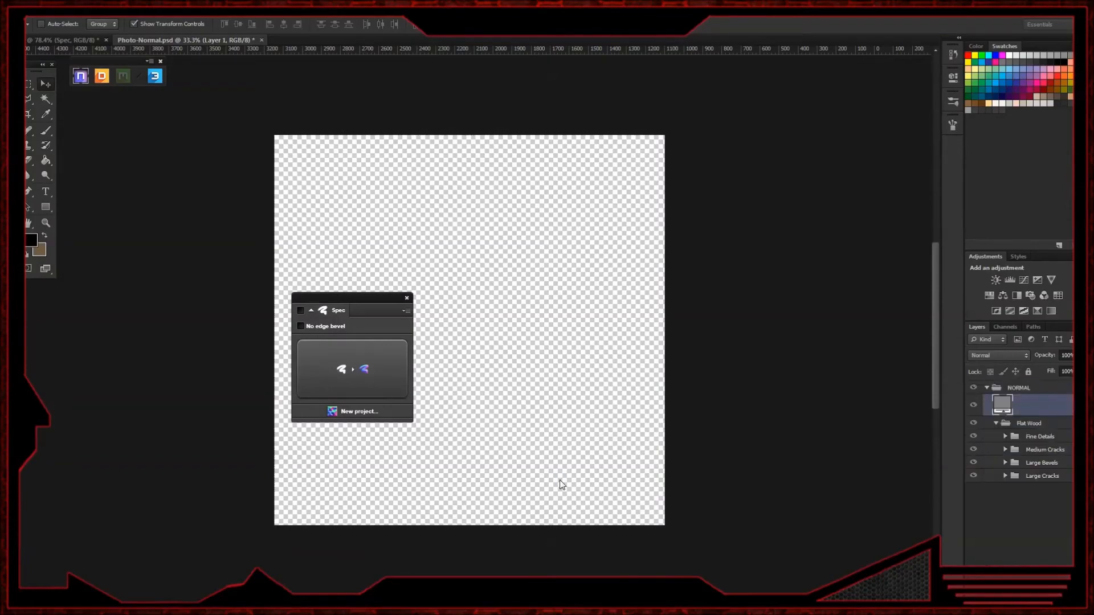
- Reduce the Fine Details, Medium Cracks, Large Bevels and Large Cracks strengths of the Flat Wood normal map
{"action": "scroll", "coordinate": [548, 329], "scroll_direction": "up", "scroll_amount": 8, "text": "alt"}
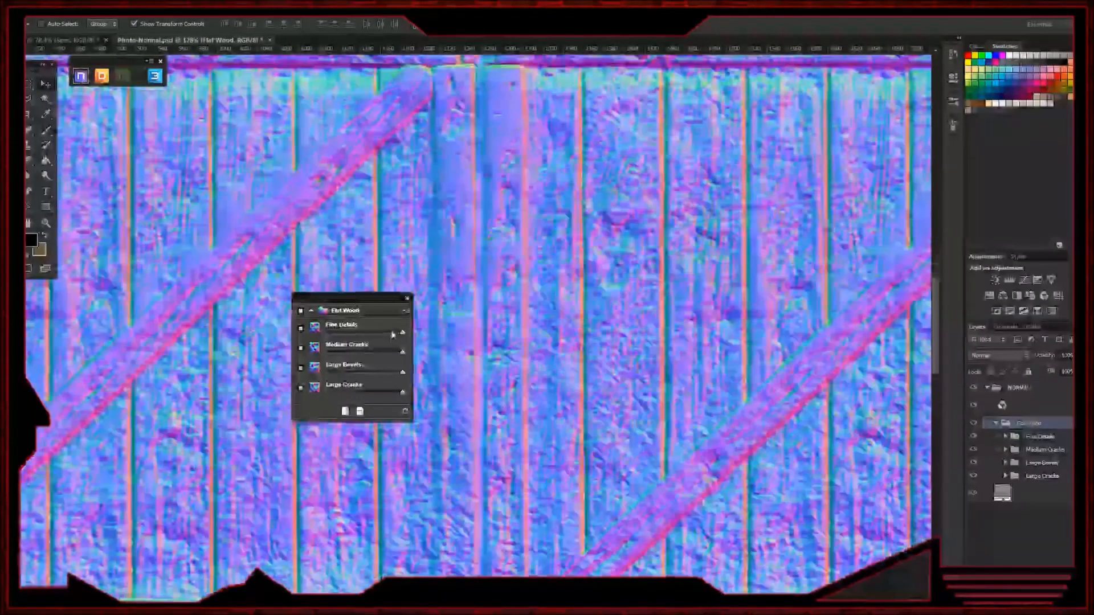
{"action": "left_click_drag", "start_coordinate": [402, 333], "coordinate": [342, 352]}
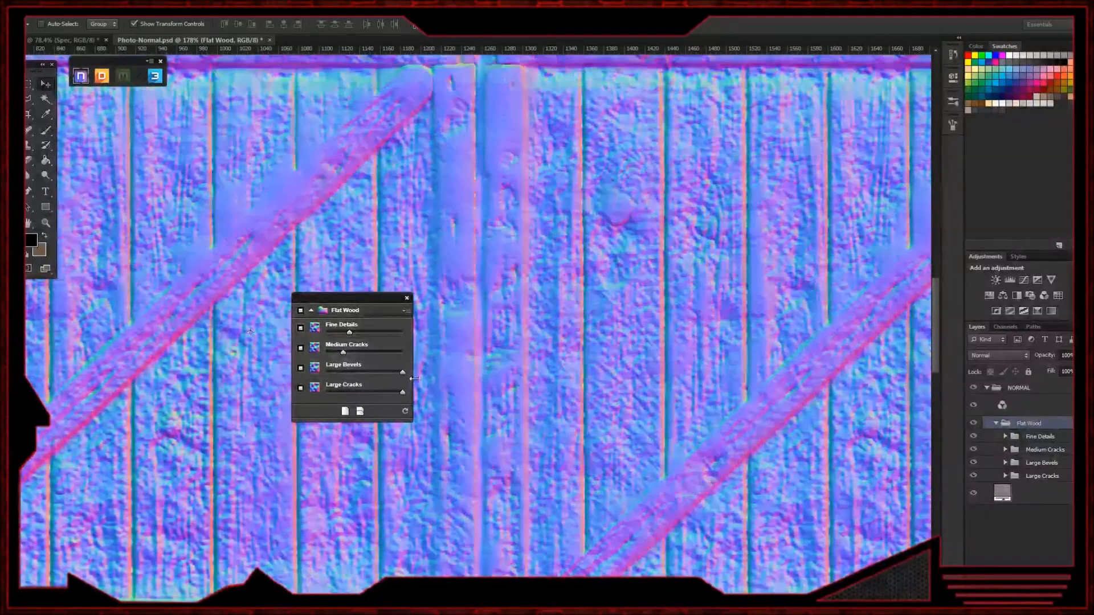
{"action": "left_click_drag", "start_coordinate": [402, 372], "coordinate": [343, 392]}
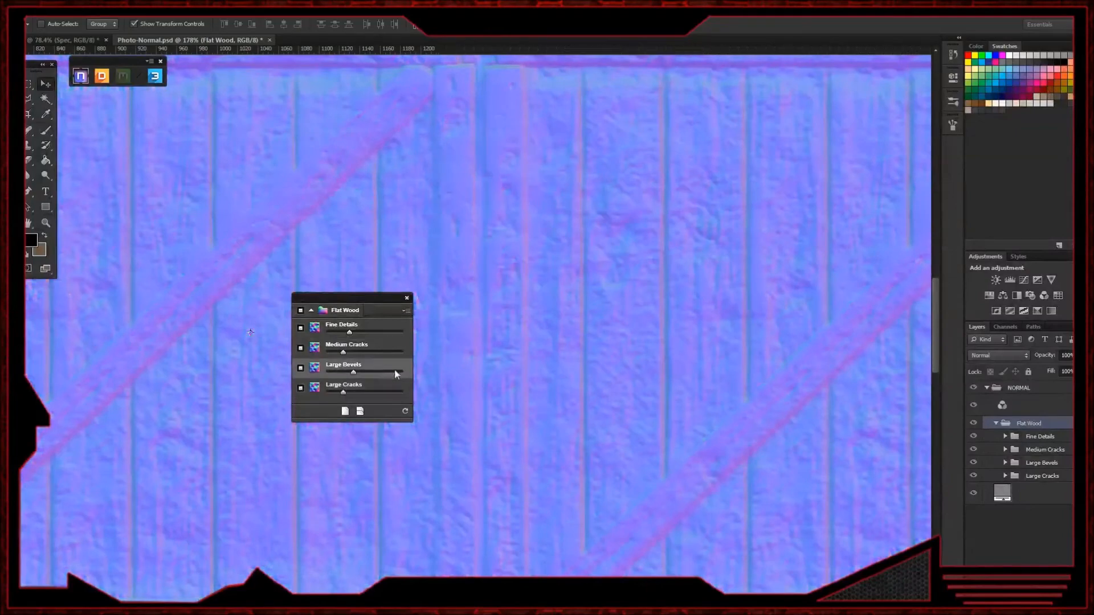
{"action": "scroll", "coordinate": [568, 340], "scroll_direction": "down", "scroll_amount": 5, "text": "alt"}
{"action": "scroll", "coordinate": [569, 341], "scroll_direction": "up", "scroll_amount": 2, "text": "alt"}
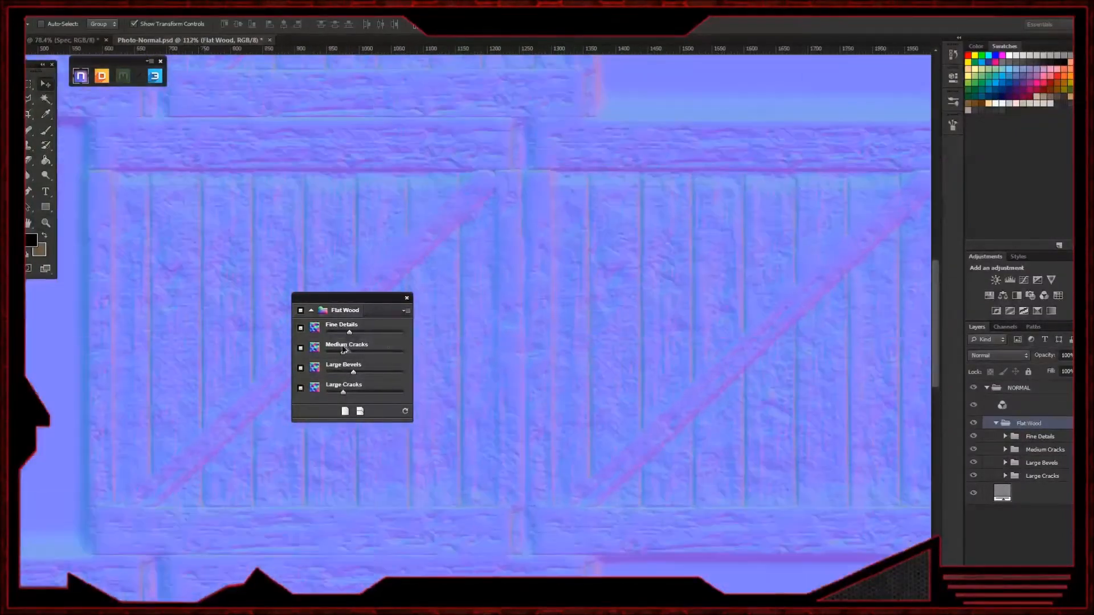
- Lower Fine Details and Medium Cracks to minimum, reduce Large Bevels, and slightly reduce Large Cracks in the Flat Wood normal map
{"action": "left_click_drag", "start_coordinate": [350, 333], "coordinate": [279, 357]}
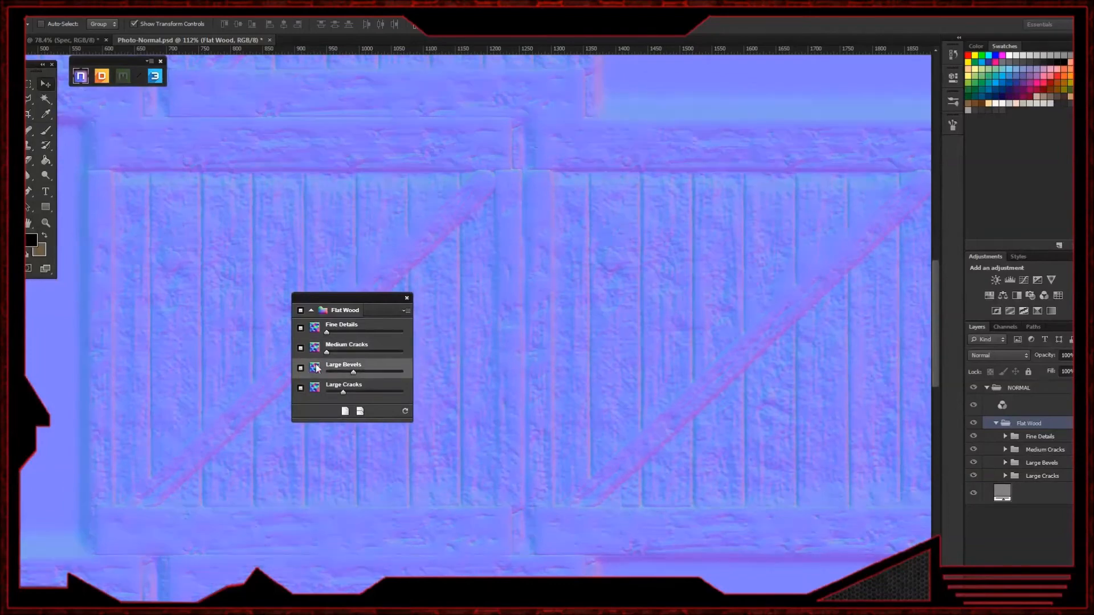
{"action": "left_click_drag", "start_coordinate": [354, 373], "coordinate": [332, 378]}
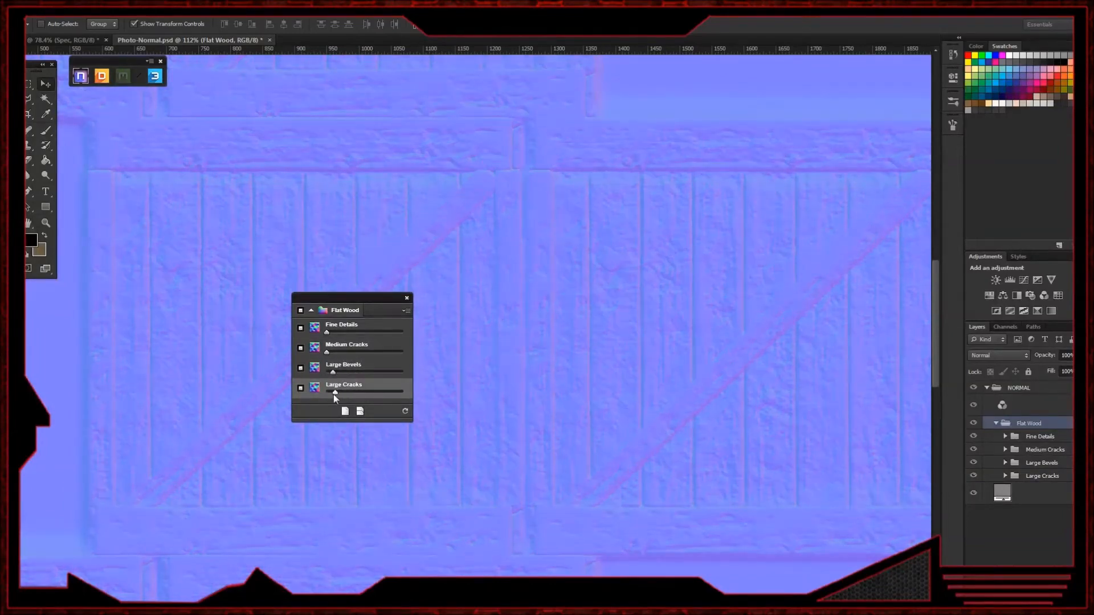
{"action": "left_click_drag", "start_coordinate": [335, 393], "coordinate": [339, 393]}
{"action": "key", "text": "ctrl+0"}
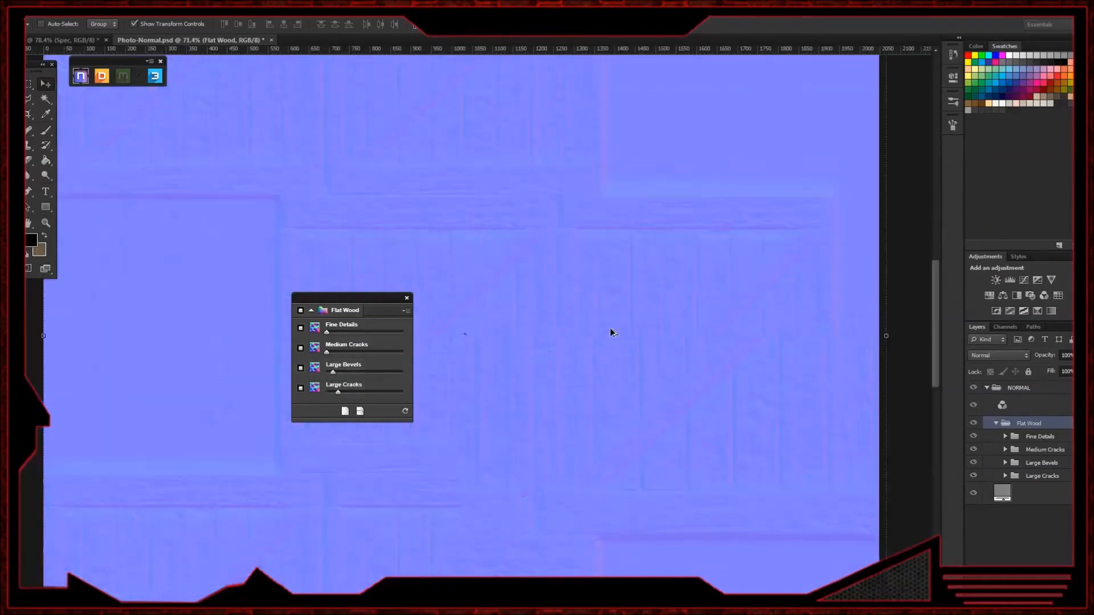
{"action": "scroll", "coordinate": [611, 329], "scroll_direction": "up", "scroll_amount": 3, "text": "alt"}
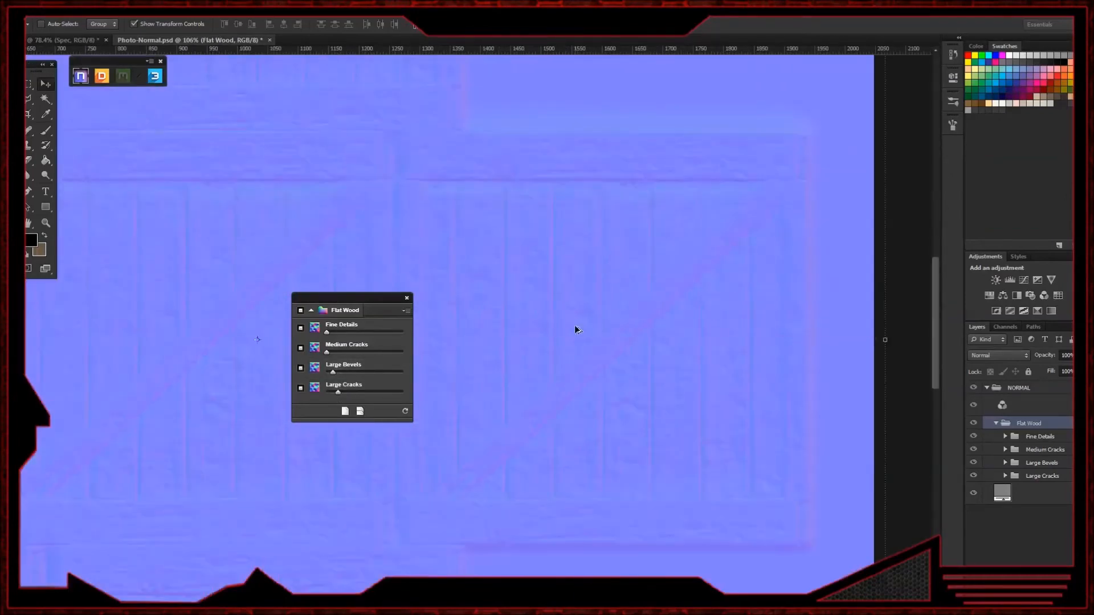
- Add a new sculpt layer to the Flat Wood group and enter sculpt mode with the Brush tool
{"action": "left_click", "coordinate": [346, 412]}
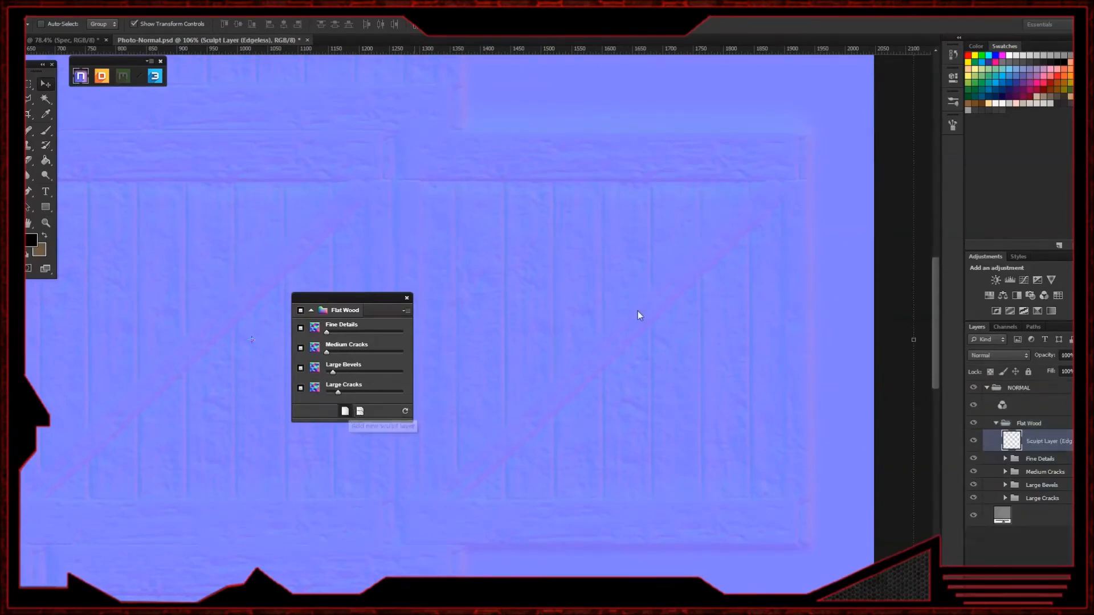
{"action": "key", "text": "b"}
{"action": "mouse_move", "coordinate": [675, 221]}
{"action": "left_mouse_down"}
{"action": "mouse_move", "coordinate": [588, 264]}
{"action": "mouse_move", "coordinate": [589, 404]}
{"action": "mouse_move", "coordinate": [463, 471]}
{"action": "mouse_move", "coordinate": [520, 134]}
{"action": "mouse_move", "coordinate": [500, 272]}
{"action": "mouse_move", "coordinate": [419, 486]}
{"action": "mouse_move", "coordinate": [691, 447]}
{"action": "mouse_move", "coordinate": [710, 193]}
{"action": "mouse_move", "coordinate": [676, 205]}
{"action": "mouse_move", "coordinate": [674, 220]}
{"action": "left_mouse_up"}
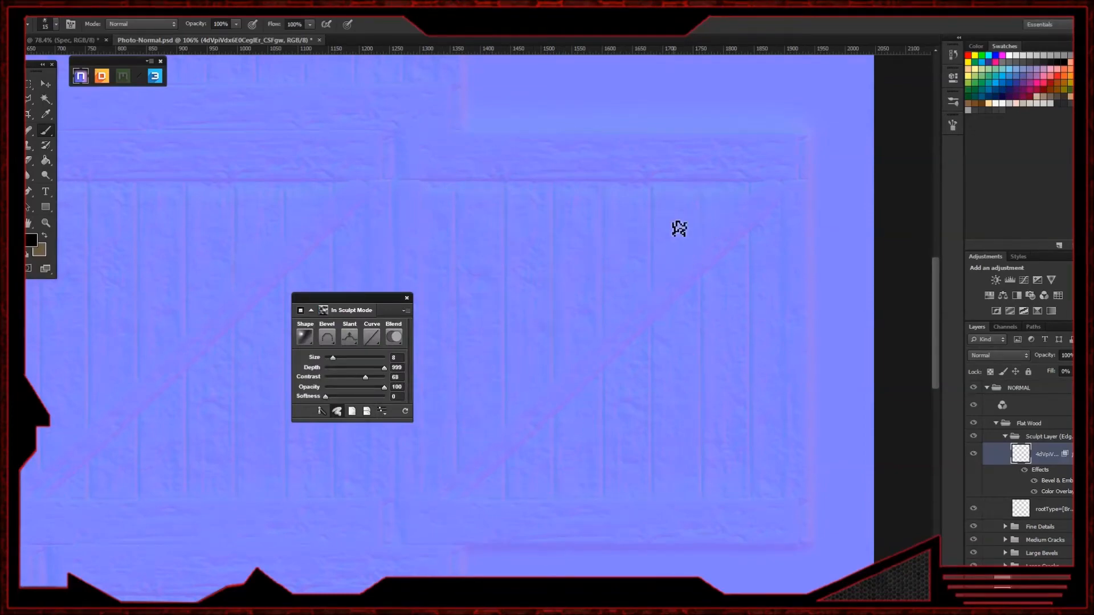
- Try a short, near-vertical sculpt stroke on the upper part of a crate plank
{"action": "scroll", "coordinate": [677, 227], "scroll_direction": "down", "scroll_amount": 8, "text": "alt"}
{"action": "scroll", "coordinate": [664, 209], "scroll_direction": "up", "scroll_amount": 6, "text": "alt"}
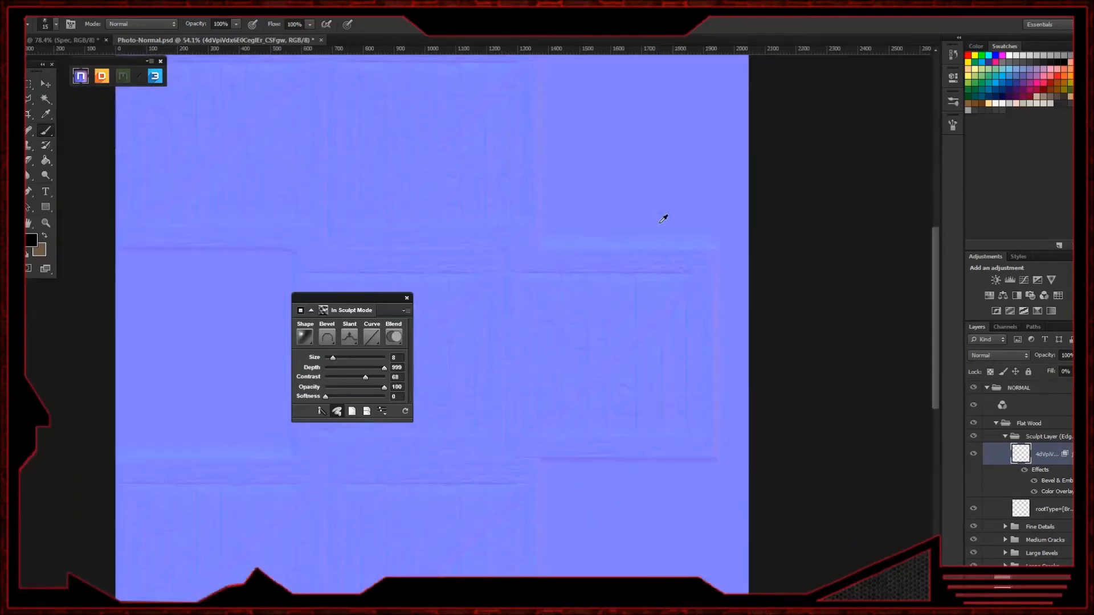
{"action": "mouse_move", "coordinate": [712, 287]}
{"action": "left_mouse_down"}
{"action": "mouse_move", "coordinate": [628, 378]}
{"action": "mouse_move", "coordinate": [439, 532]}
{"action": "left_mouse_up"}
{"action": "scroll", "coordinate": [507, 366], "scroll_direction": "up", "scroll_amount": 5, "text": "alt"}
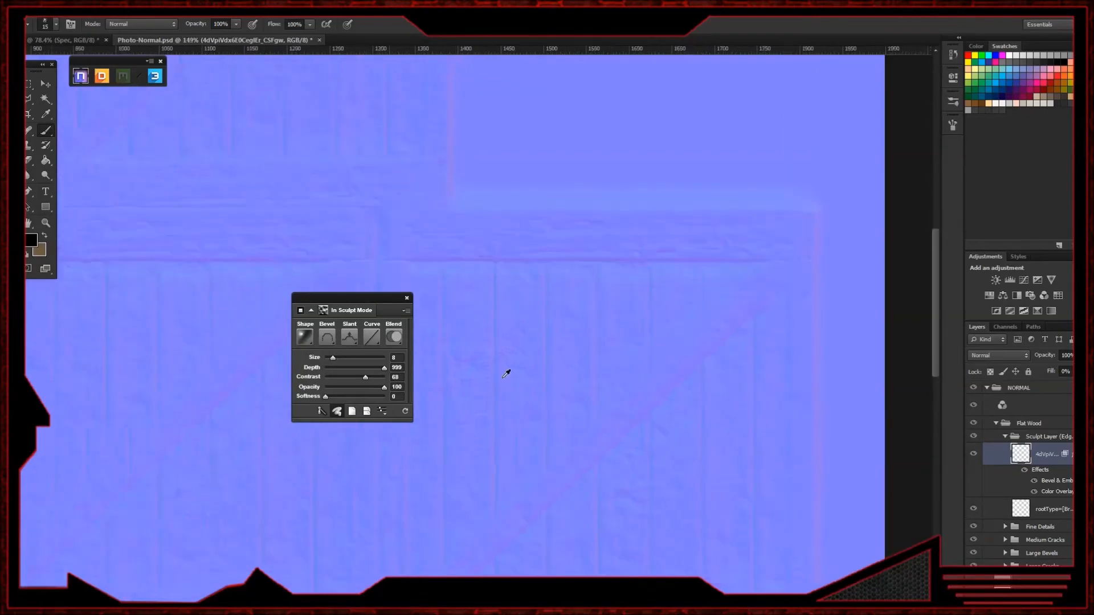
{"action": "scroll", "coordinate": [506, 374], "scroll_direction": "down", "scroll_amount": 2}
{"action": "left_click_drag", "start_coordinate": [443, 194], "coordinate": [433, 268]}
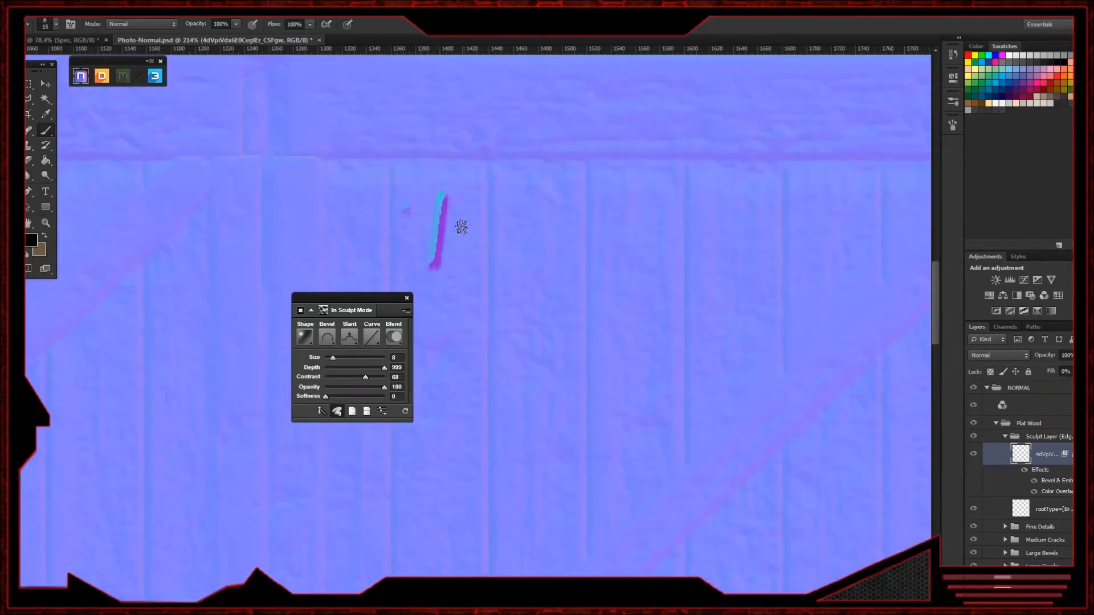
{"action": "left_click", "coordinate": [440, 318]}
{"action": "left_click", "coordinate": [564, 242]}
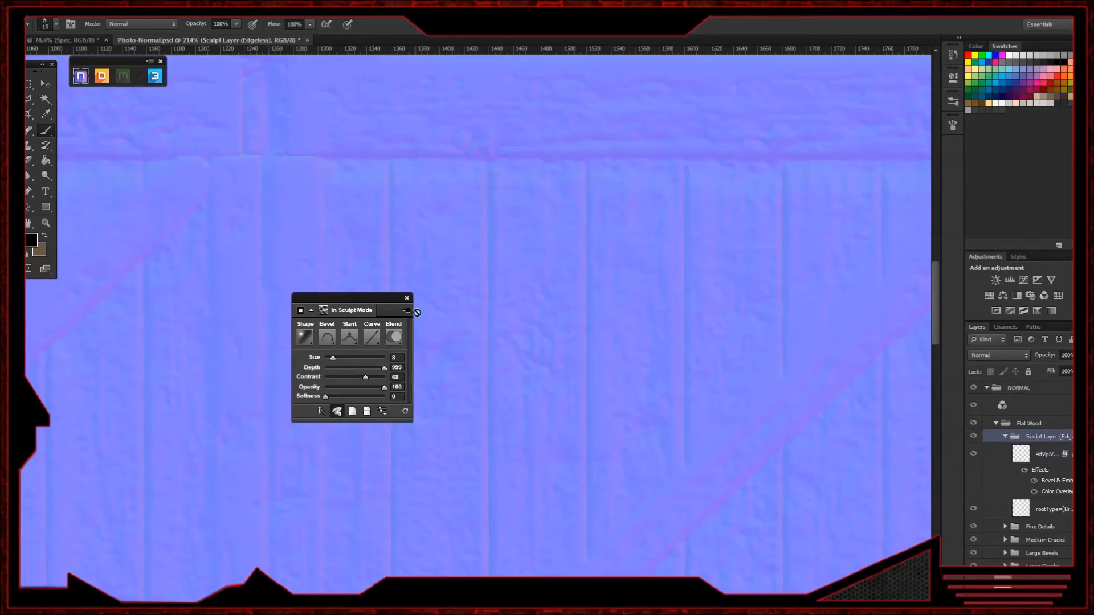
- Merge the NORMAL group and all layers beneath it into a single NORMAL layer
{"action": "left_click", "coordinate": [1023, 389]}
{"action": "scroll", "coordinate": [906, 385], "scroll_direction": "down", "scroll_amount": 3}
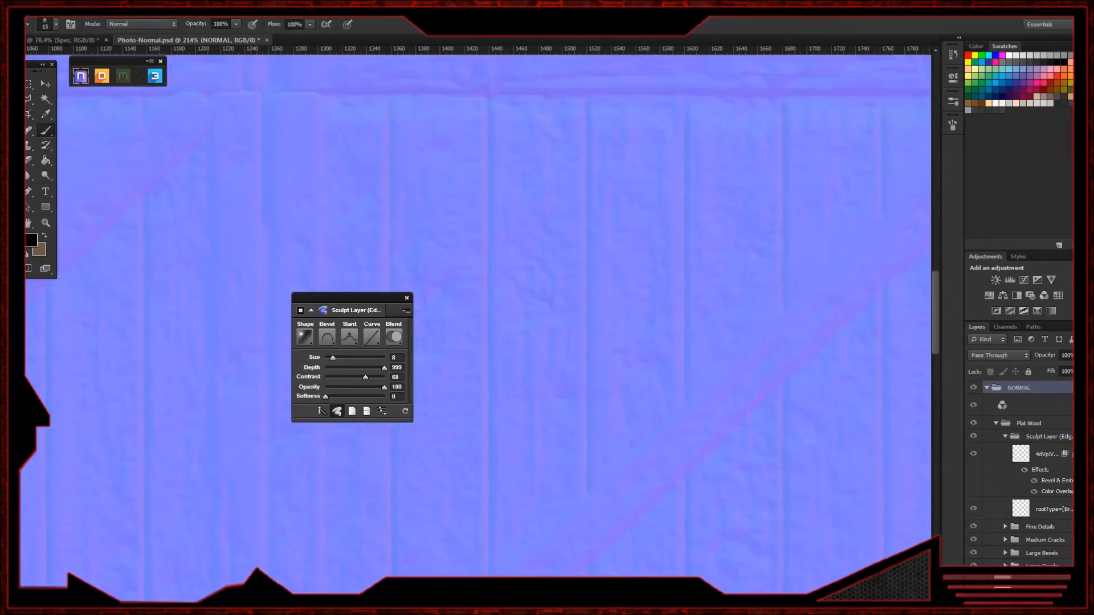
{"action": "scroll", "coordinate": [1030, 506], "scroll_direction": "down", "scroll_amount": 3}
{"action": "left_click", "coordinate": [1024, 586], "text": "shift"}
{"action": "key", "text": "ctrl+e"}
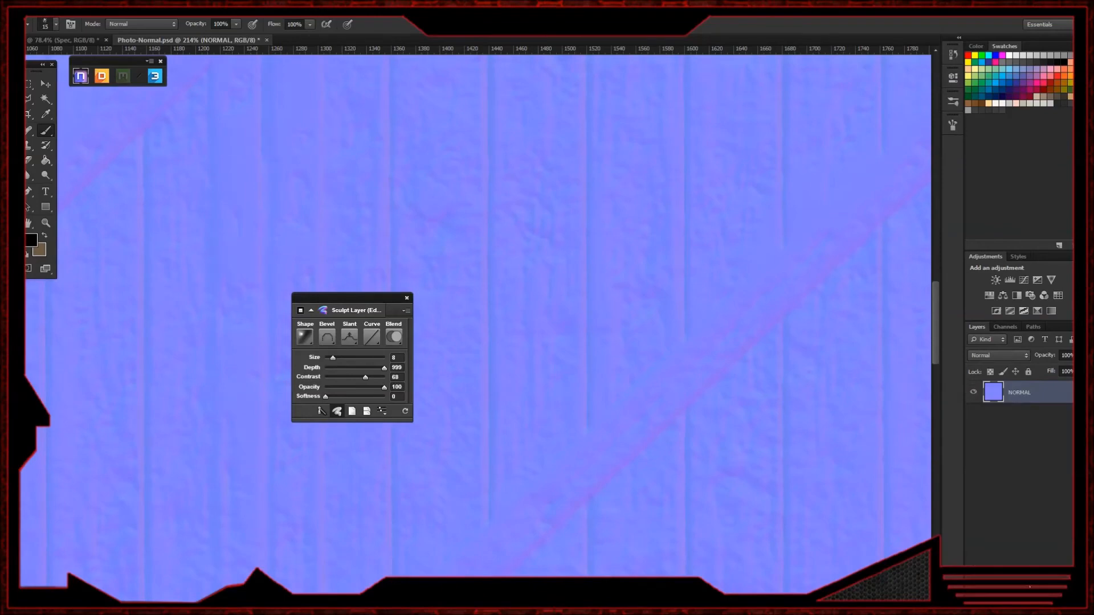
- Save the merged normal map on the Desktop as a Targa file named Normal
{"action": "key", "text": "ctrl+shift+s"}
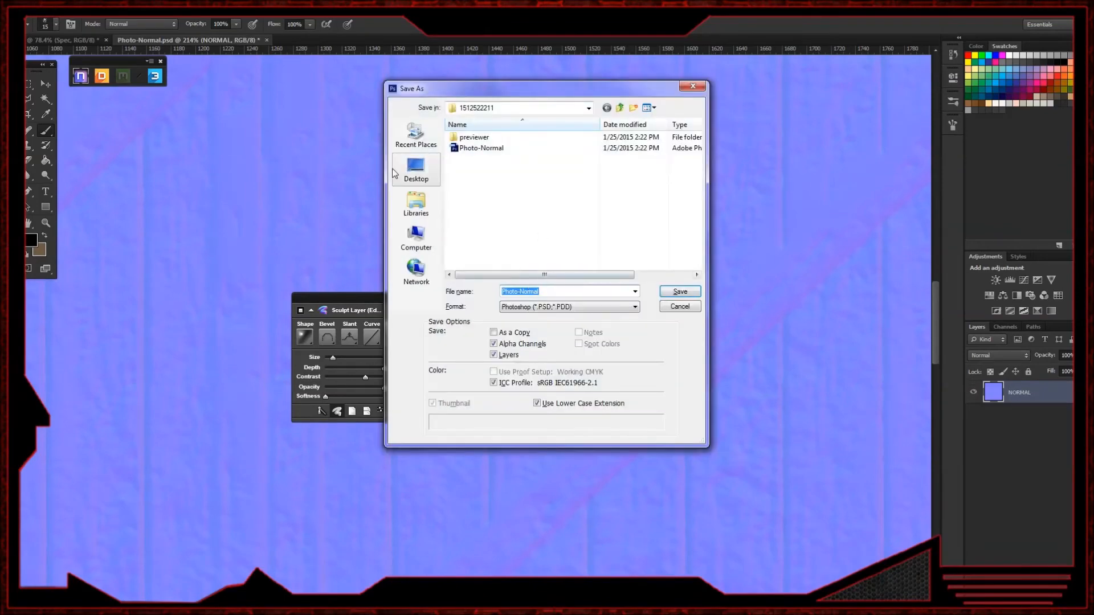
{"action": "left_click", "coordinate": [416, 169]}
{"action": "left_click", "coordinate": [596, 307]}
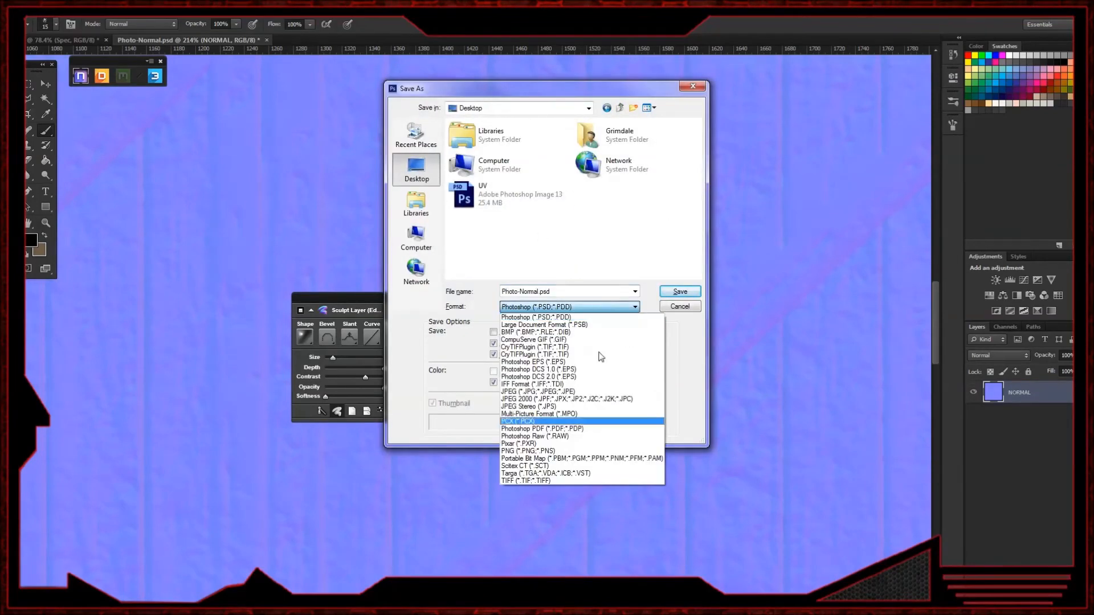
{"action": "left_click", "coordinate": [578, 473]}
{"action": "left_click", "coordinate": [557, 295]}
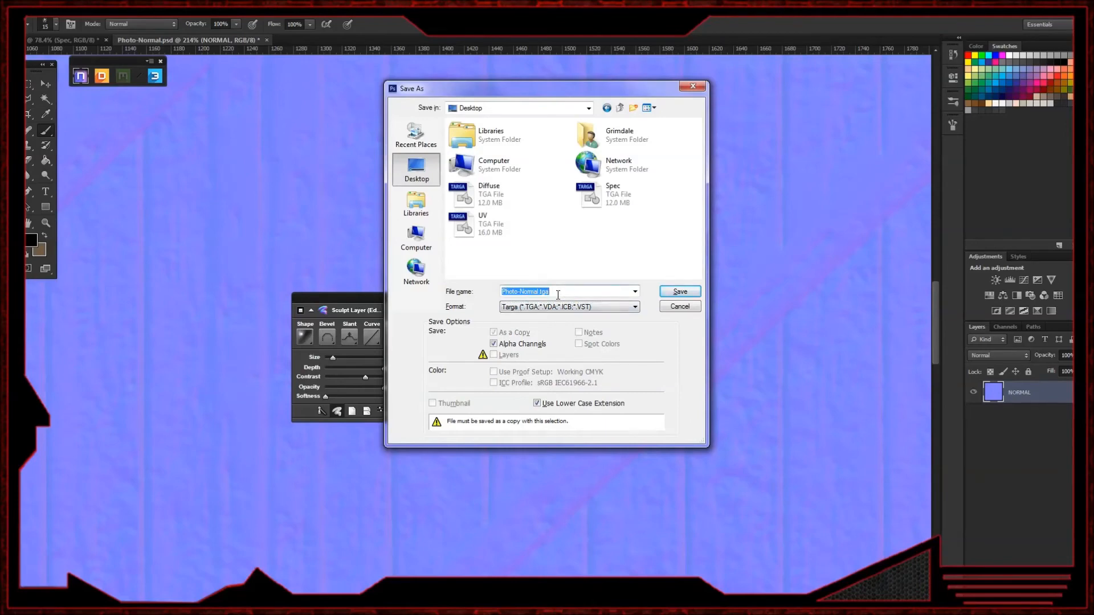
{"action": "type", "text": "Normal"}
{"action": "key", "text": "Return"}
{"action": "key", "text": "Return"}
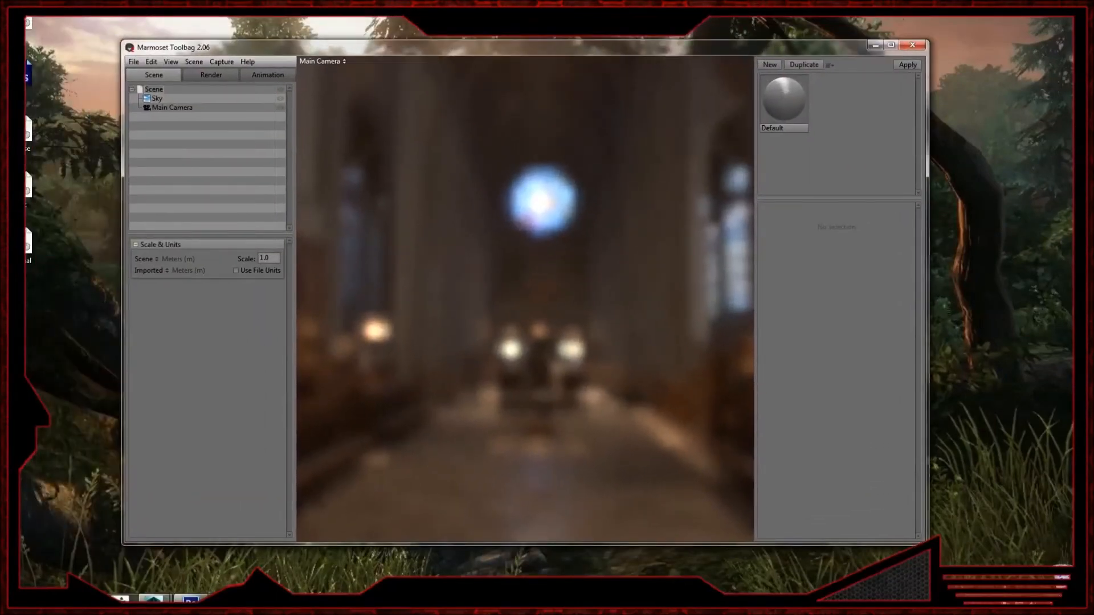
- Switch to Maya, return the cube to object selection outside the UV editor, and select the whole cube
{"action": "left_click", "coordinate": [218, 535]}
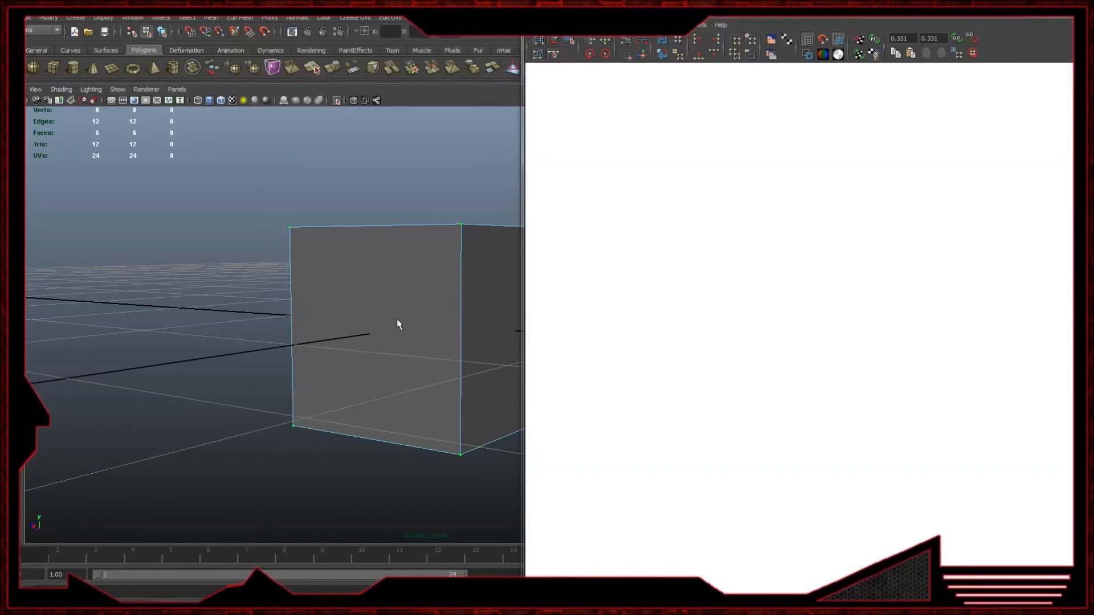
{"action": "right_click_drag", "start_coordinate": [473, 280], "coordinate": [522, 264]}
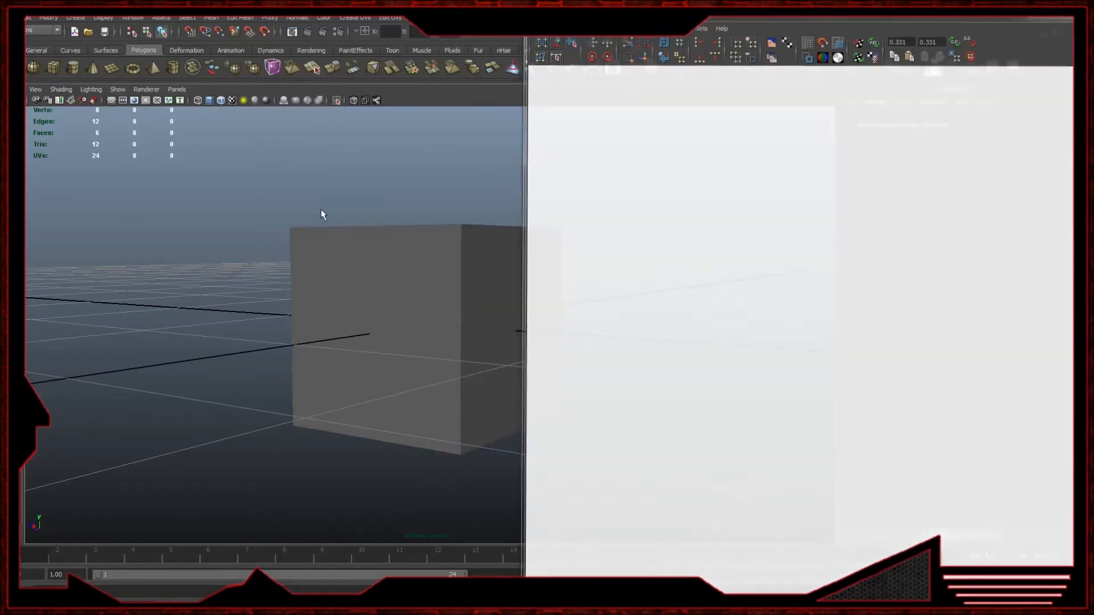
{"action": "left_click_drag", "start_coordinate": [319, 213], "coordinate": [607, 307]}
{"action": "mouse_move", "coordinate": [522, 277]}
{"action": "left_mouse_down", "text": "alt"}
{"action": "mouse_move", "coordinate": [520, 266]}
{"action": "mouse_move", "coordinate": [374, 283]}
{"action": "mouse_move", "coordinate": [532, 276]}
{"action": "mouse_move", "coordinate": [515, 285]}
{"action": "left_mouse_up", "text": "alt"}
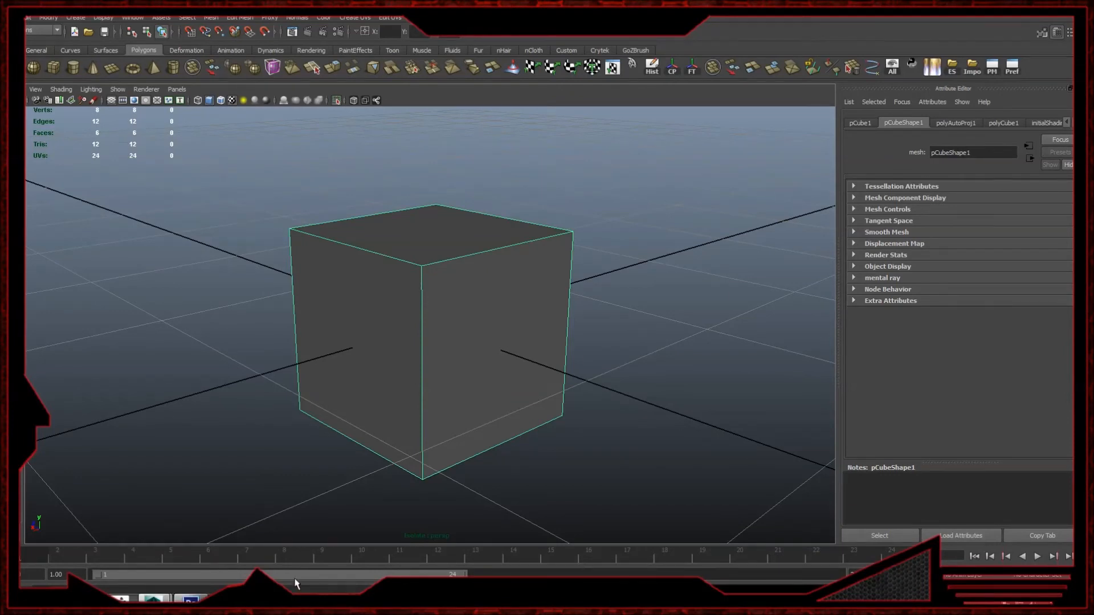
{"action": "left_click", "coordinate": [607, 265]}
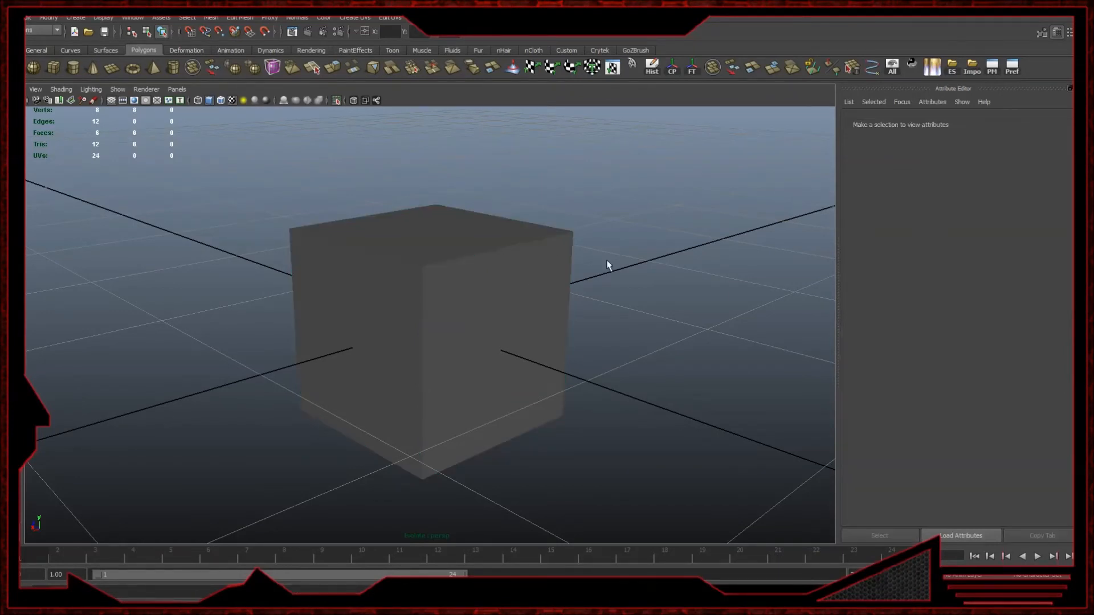
{"action": "left_click", "coordinate": [455, 297]}
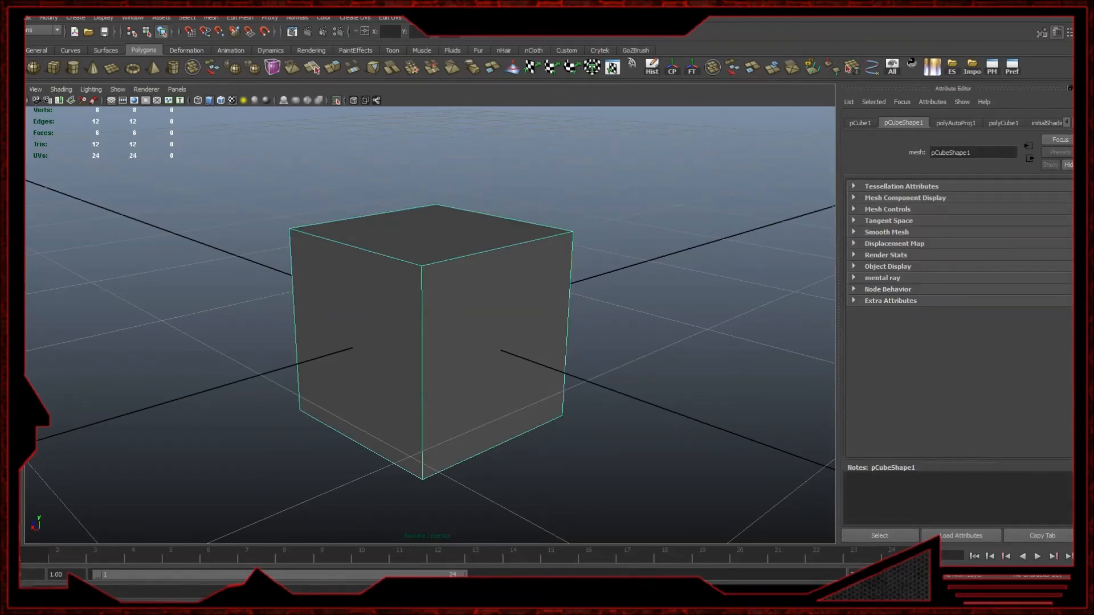
{"action": "left_click", "coordinate": [1048, 10]}
{"action": "mouse_move", "coordinate": [190, 599]}
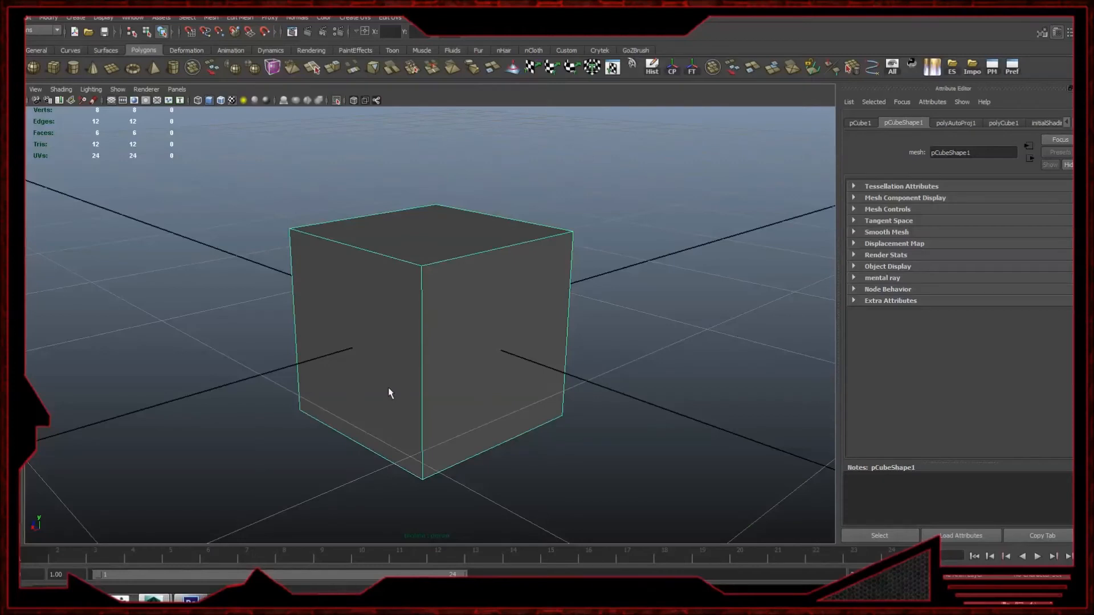
{"action": "left_click", "coordinate": [605, 200]}
{"action": "key", "text": "ctrl+z"}
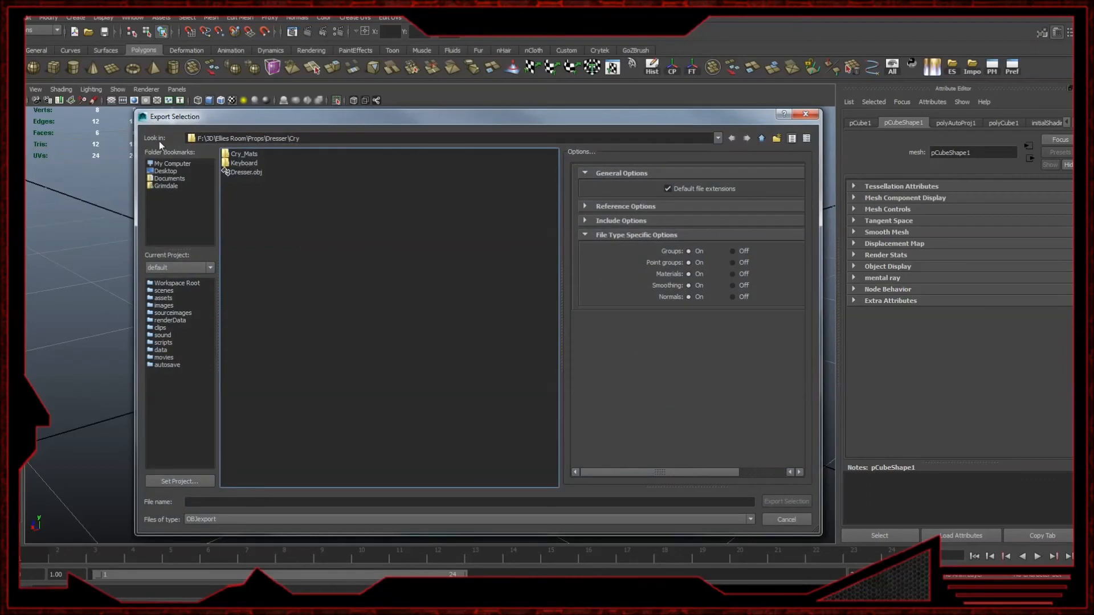
- Export the selected cube to the Desktop as an OBJ file named box
{"action": "left_click", "coordinate": [161, 174]}
{"action": "left_click", "coordinate": [269, 502]}
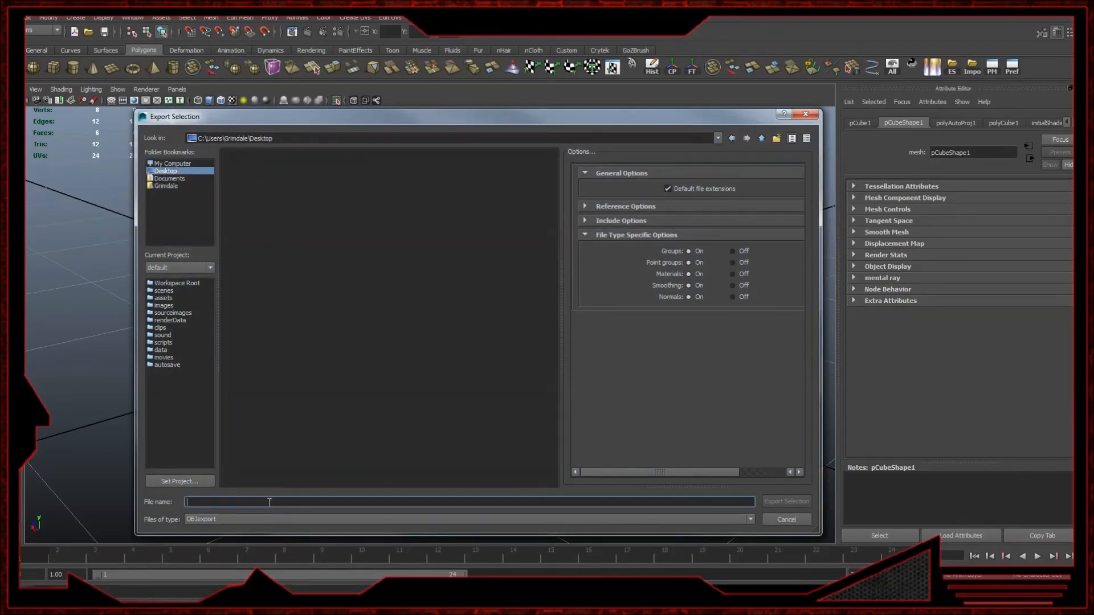
{"action": "type", "text": "box"}
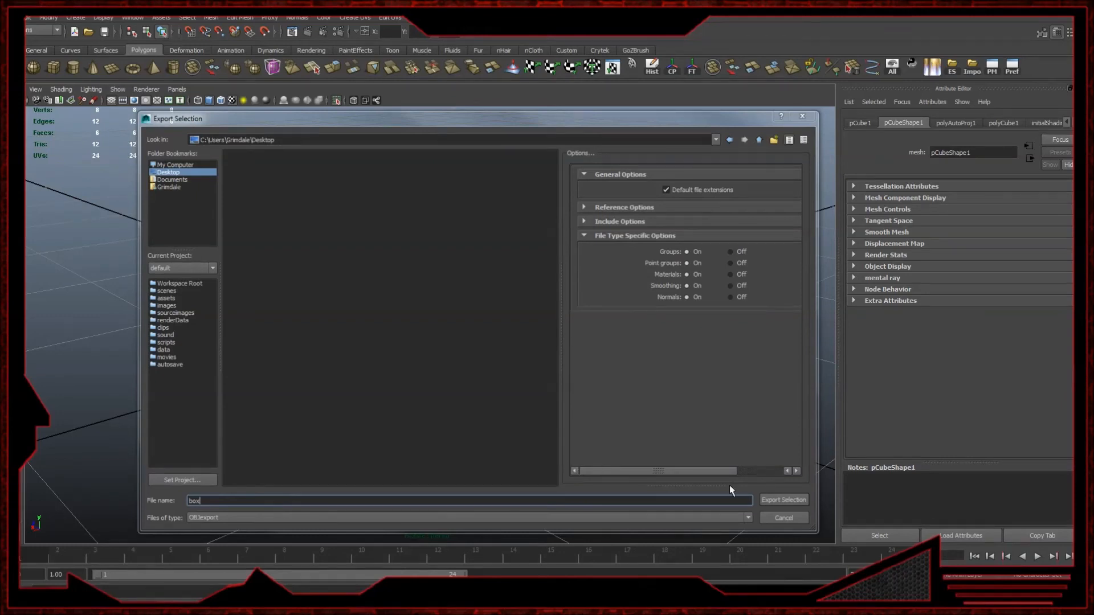
{"action": "left_click", "coordinate": [785, 504]}
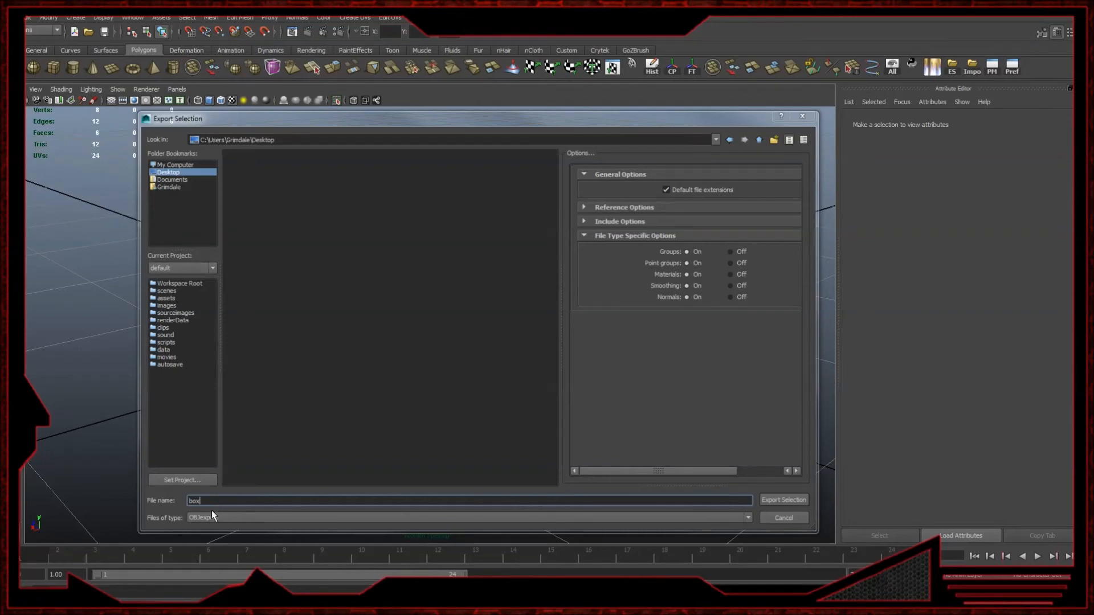
{"action": "key", "text": "Return"}
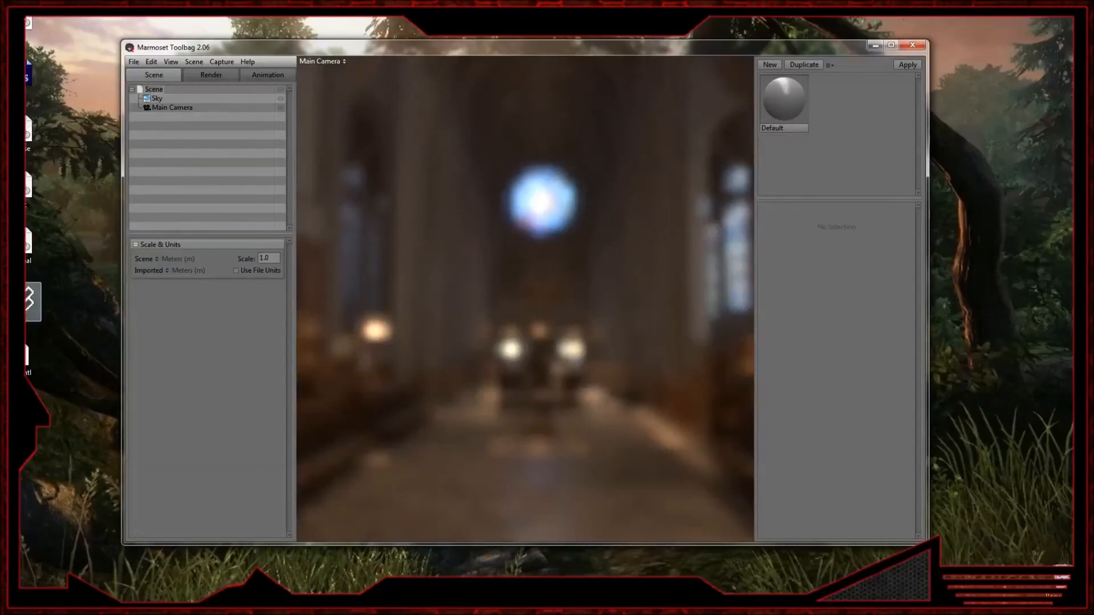
- Load the exported box model into the Marmoset Toolbag scene and enlarge the program window
{"action": "left_click_drag", "start_coordinate": [33, 302], "coordinate": [463, 297]}
{"action": "left_click_drag", "start_coordinate": [702, 207], "coordinate": [658, 257]}
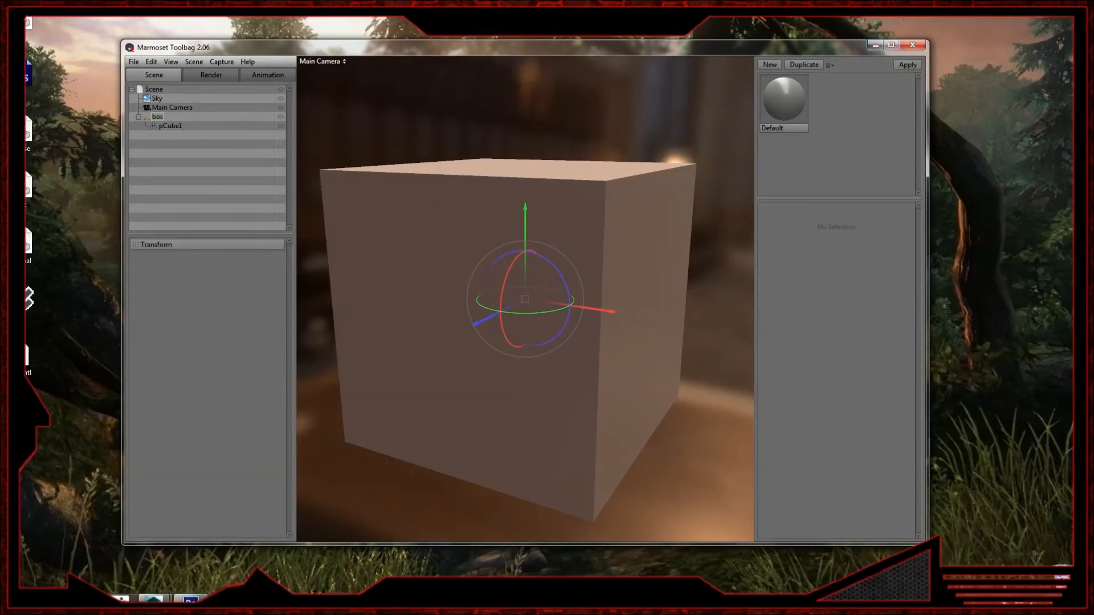
{"action": "left_click_drag", "start_coordinate": [922, 541], "coordinate": [1045, 591]}
{"action": "left_click_drag", "start_coordinate": [569, 52], "coordinate": [546, 29]}
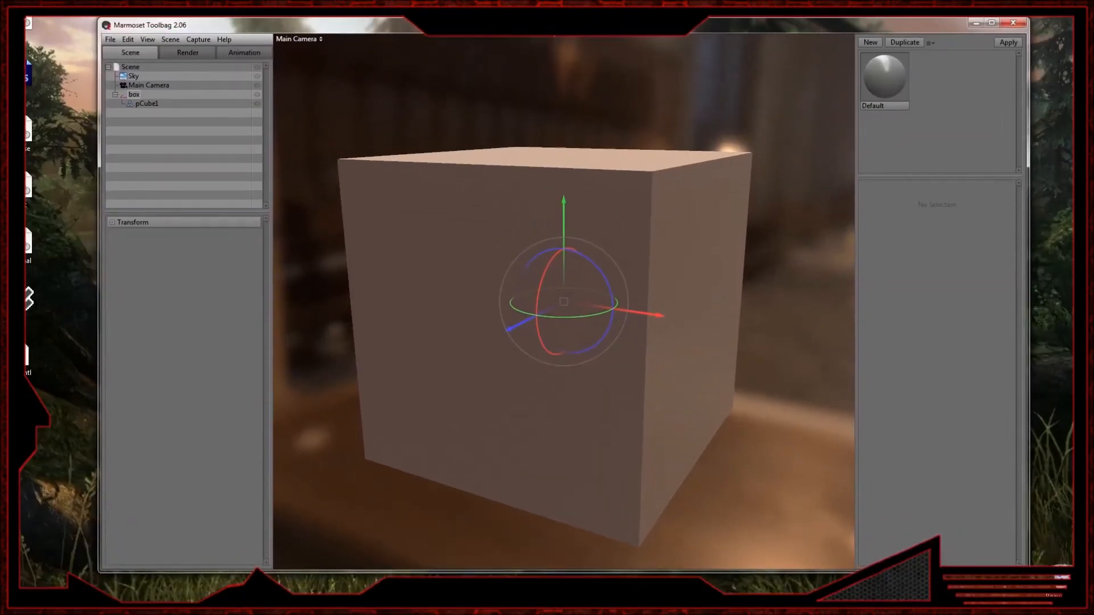
- Duplicate the Default material, assign the Diffuse texture as its albedo map, and apply the copy to the cube
{"action": "left_click", "coordinate": [900, 53]}
{"action": "left_click", "coordinate": [906, 43]}
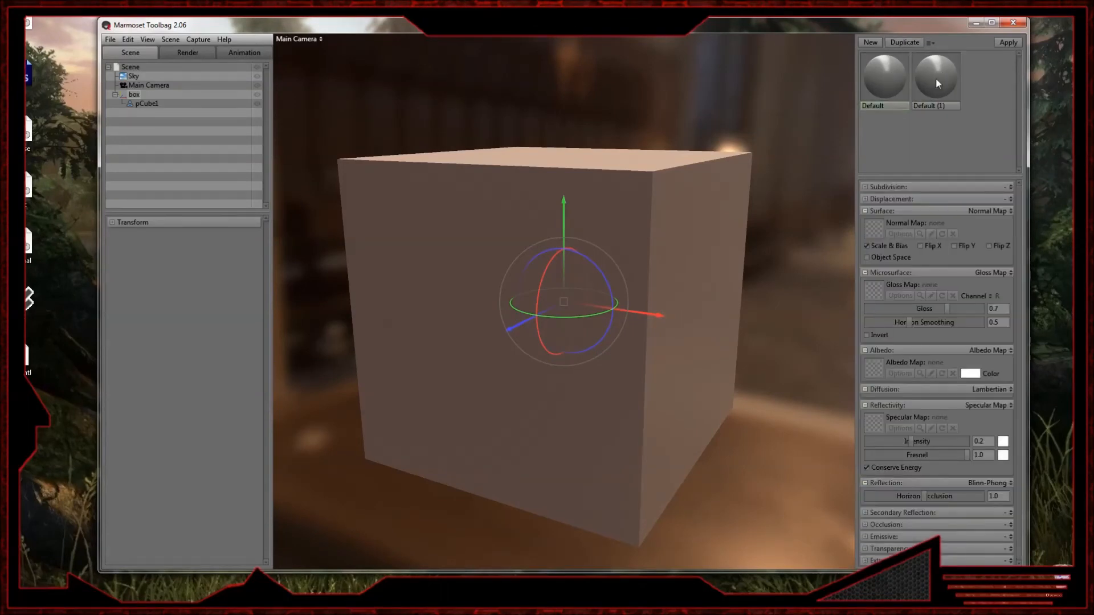
{"action": "left_click", "coordinate": [939, 79]}
{"action": "left_click_drag", "start_coordinate": [28, 135], "coordinate": [756, 336]}
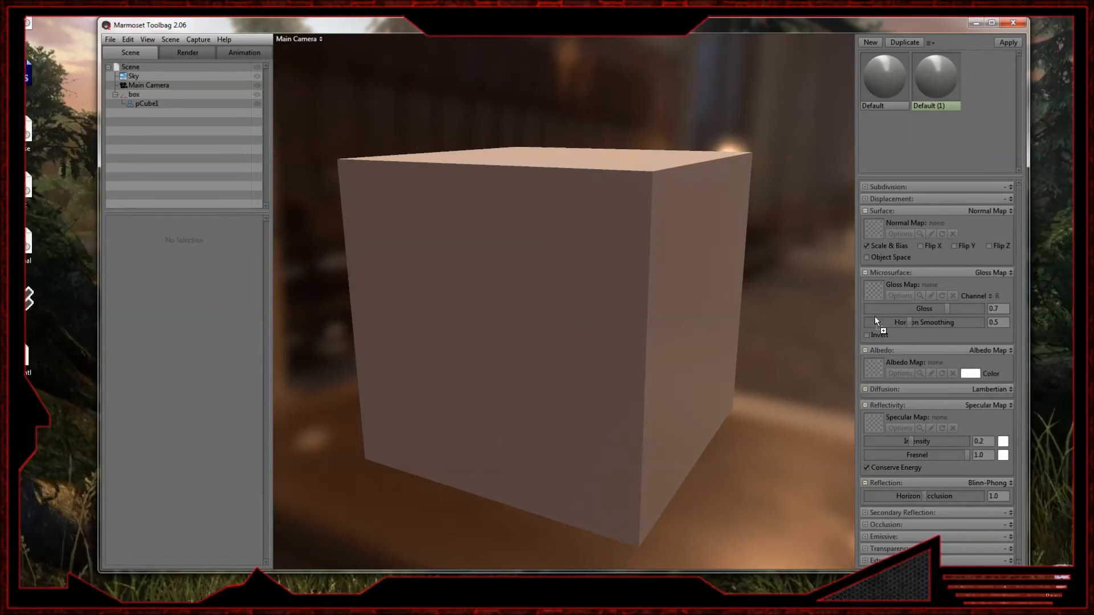
{"action": "left_click_drag", "start_coordinate": [862, 377], "coordinate": [868, 367]}
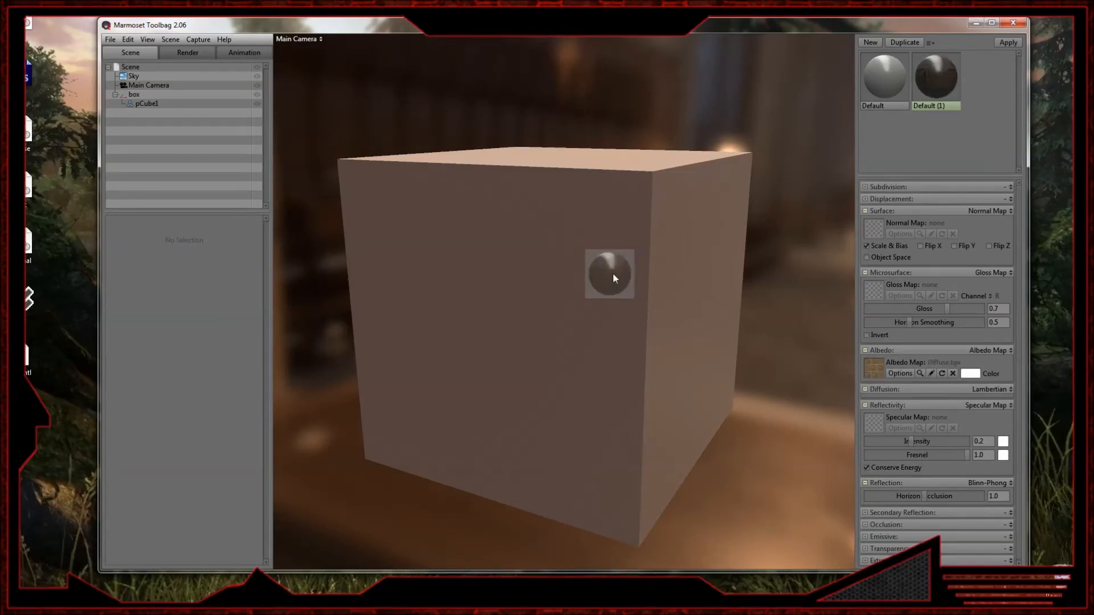
{"action": "left_click_drag", "start_coordinate": [613, 272], "coordinate": [613, 275]}
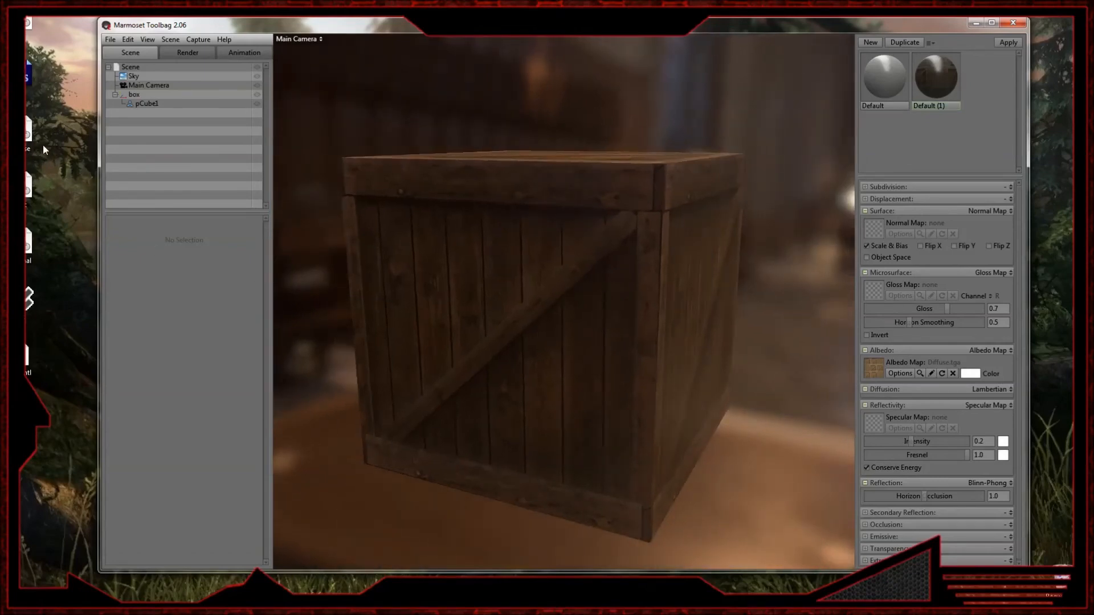
- Assign the Spec texture as the copied material's specular map and the Normal texture as its normal map
{"action": "left_click_drag", "start_coordinate": [27, 192], "coordinate": [876, 422]}
{"action": "left_click_drag", "start_coordinate": [28, 247], "coordinate": [876, 286]}
{"action": "left_click_drag", "start_coordinate": [880, 235], "coordinate": [880, 235]}
{"action": "left_click", "coordinate": [935, 76]}
- Examine the textured crate's corner, sides and top at close range and from farther away
{"action": "left_click_drag", "start_coordinate": [664, 315], "coordinate": [593, 352]}
{"action": "left_click_drag", "start_coordinate": [685, 281], "coordinate": [530, 285]}
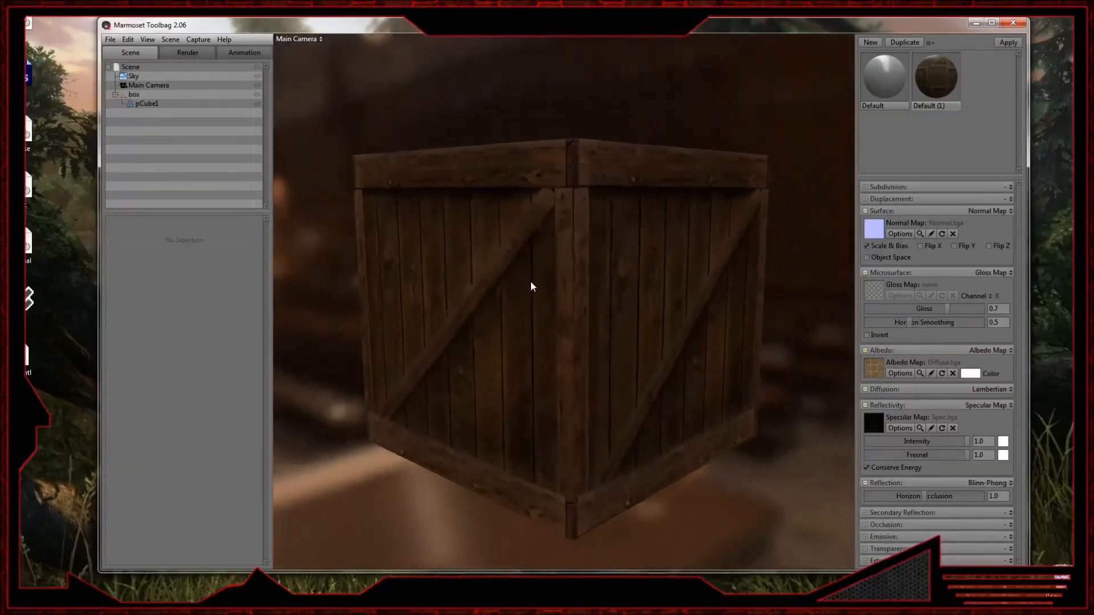
{"action": "scroll", "coordinate": [682, 325], "scroll_direction": "up", "scroll_amount": 3}
{"action": "scroll", "coordinate": [569, 305], "scroll_direction": "down", "scroll_amount": 5}
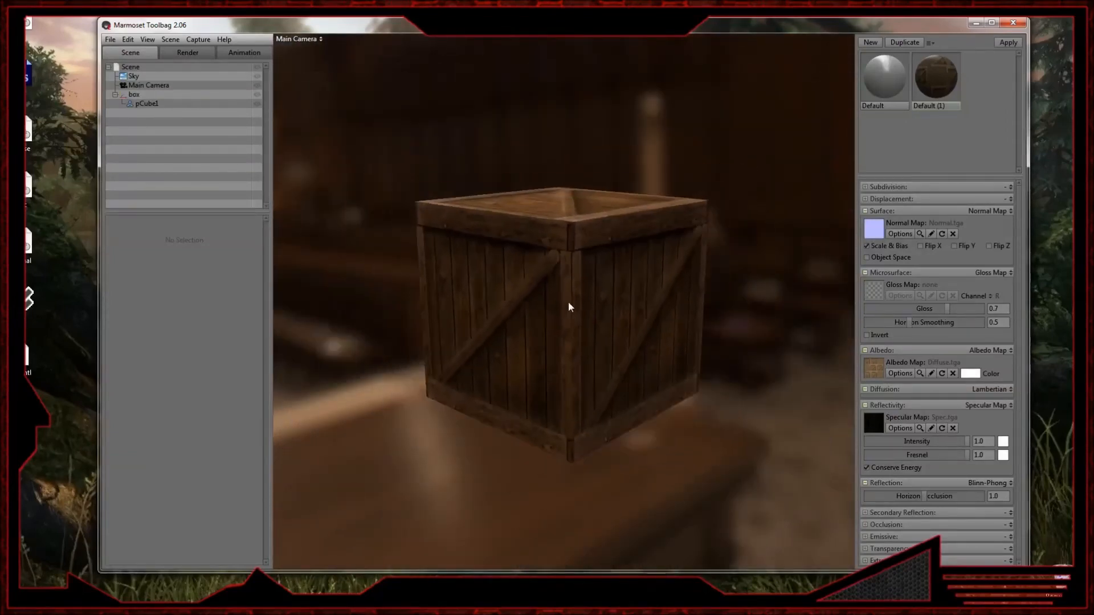
- Switch to Photoshop, return to the UV texture document showing the diffuse artwork, and move the floating map-generator panel off the crate panels
{"action": "left_click_drag", "start_coordinate": [566, 294], "coordinate": [589, 340]}
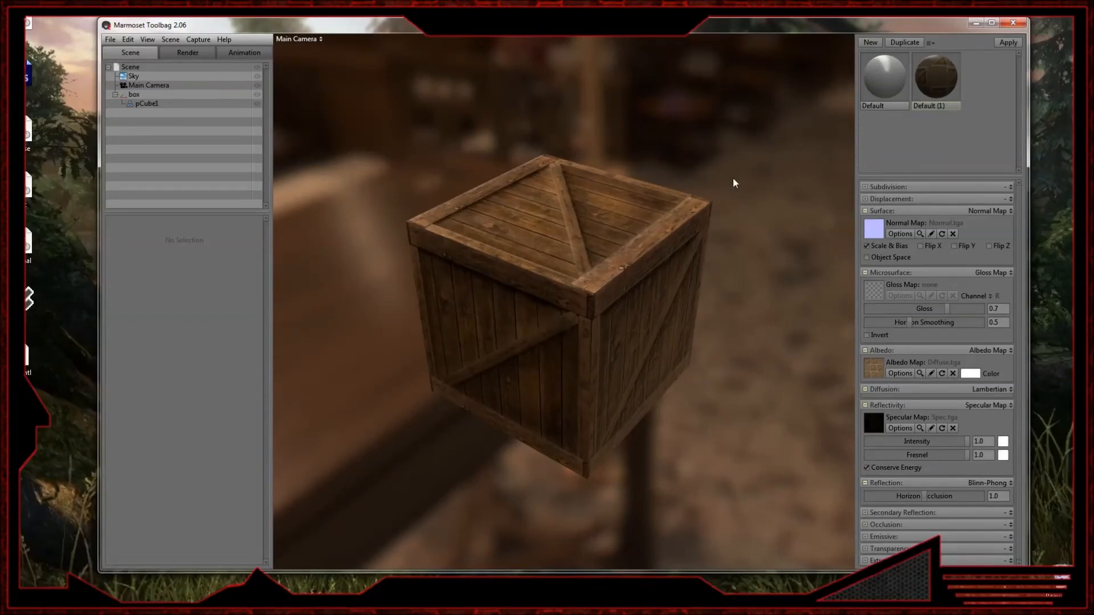
{"action": "left_click", "coordinate": [191, 600]}
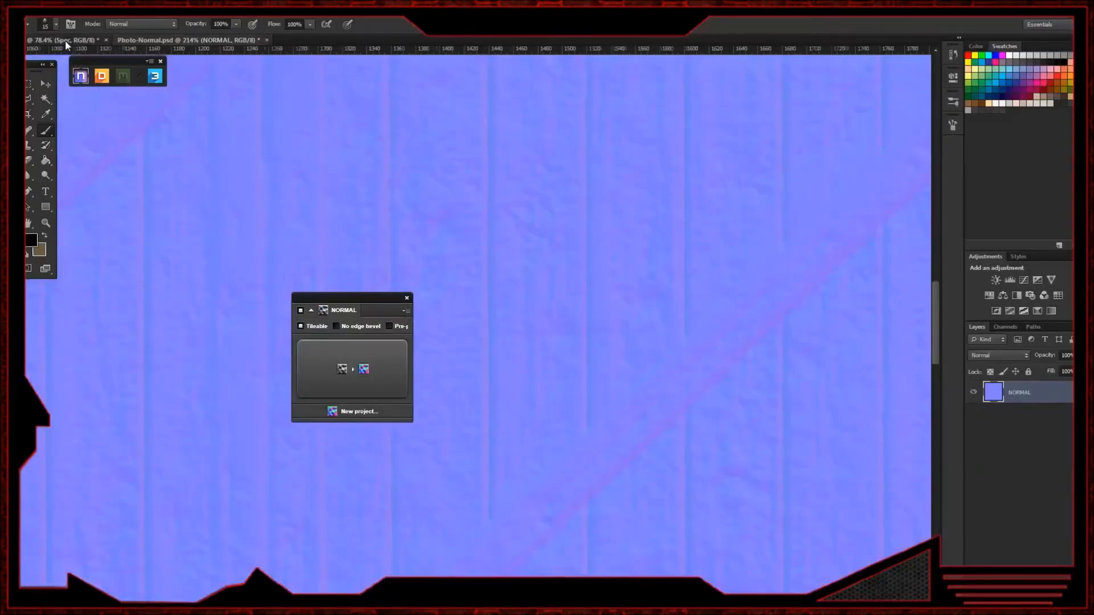
{"action": "left_click", "coordinate": [64, 41]}
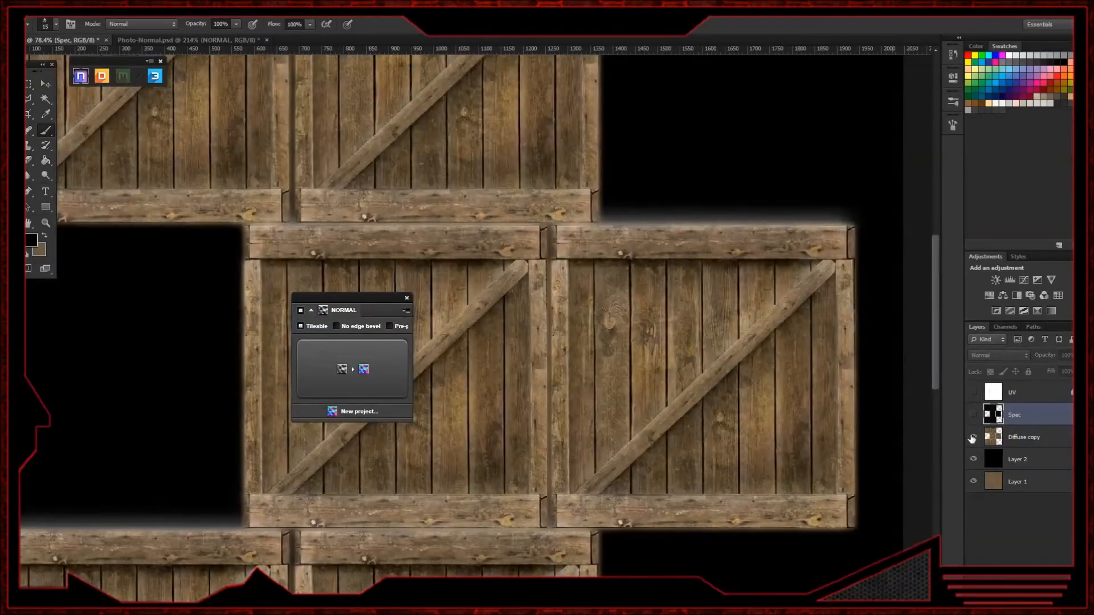
{"action": "left_click_drag", "start_coordinate": [372, 302], "coordinate": [153, 233]}
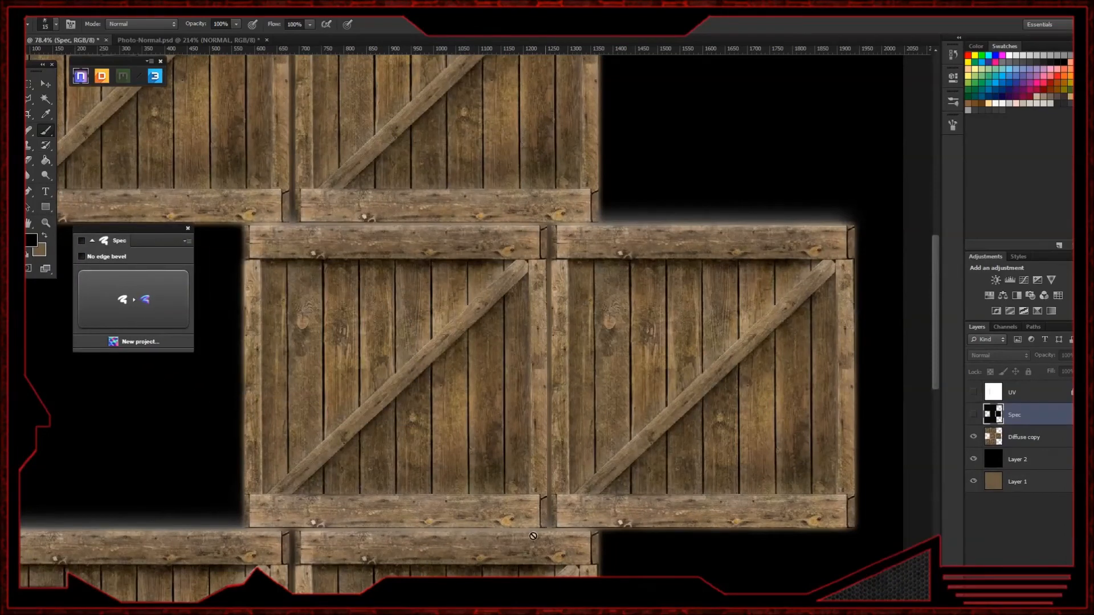
{"action": "left_click", "coordinate": [1027, 596]}
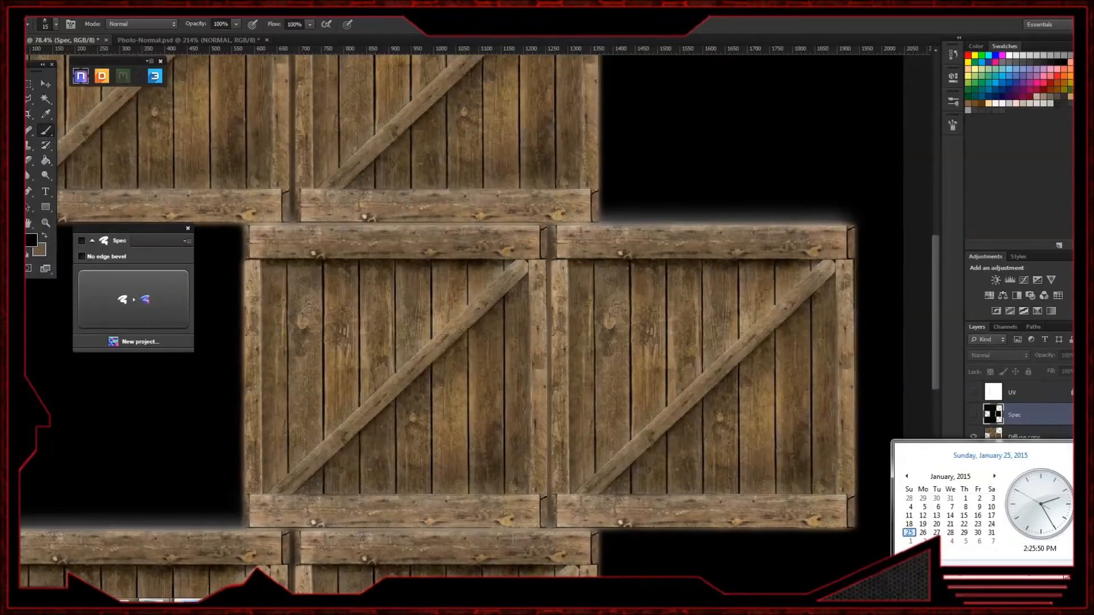
{"action": "left_click", "coordinate": [1027, 596]}
{"action": "left_click", "coordinate": [1027, 596]}
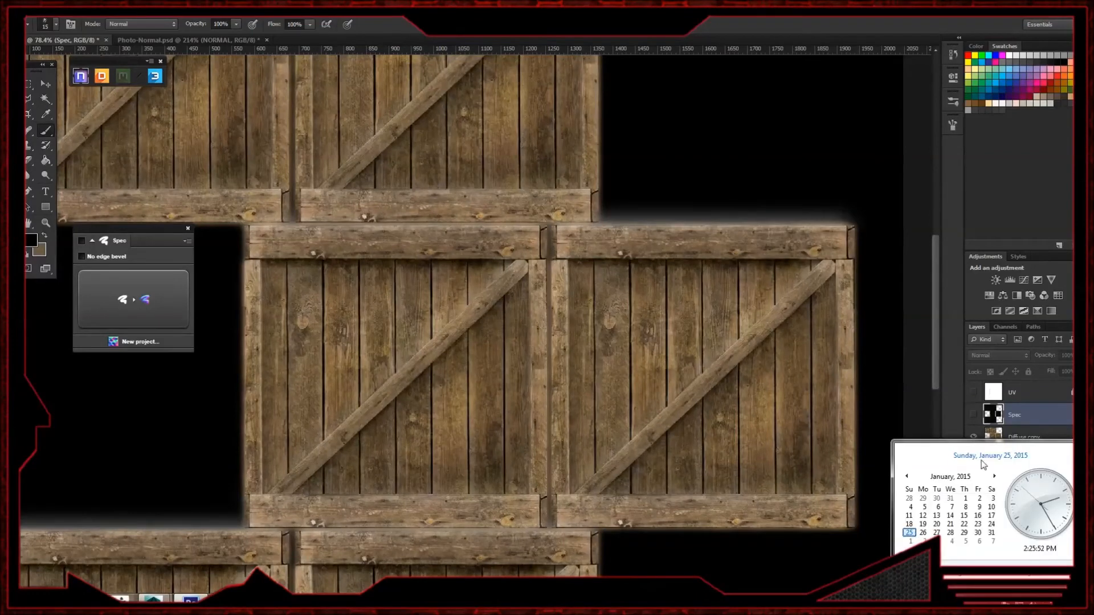
{"action": "left_click", "coordinate": [1016, 579]}
- Create a new layer above Spec and paint straight black strokes along the lower inner edge of all six crate panels
{"action": "key", "text": "ctrl+shift+alt+n"}
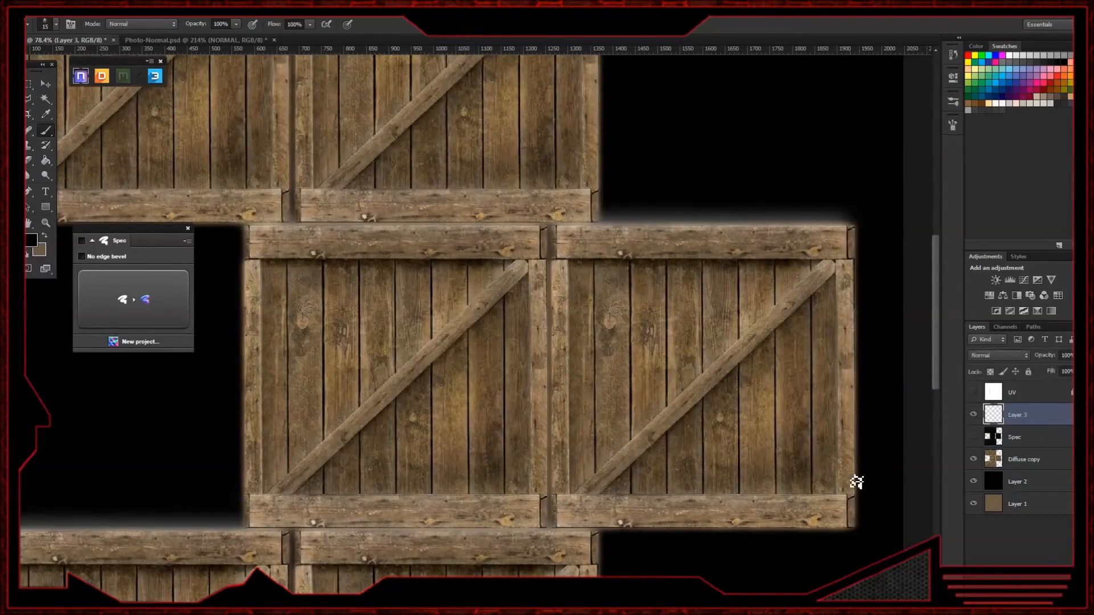
{"action": "left_click_drag", "start_coordinate": [838, 491], "coordinate": [301, 499]}
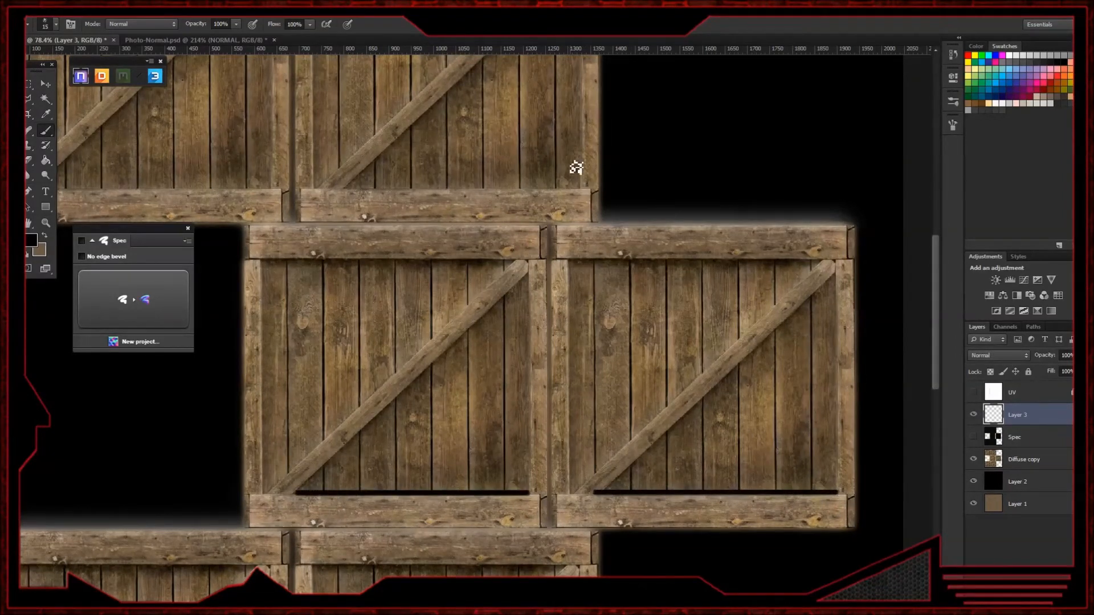
{"action": "mouse_move", "coordinate": [585, 192]}
{"action": "left_mouse_down"}
{"action": "mouse_move", "coordinate": [65, 188]}
{"action": "mouse_move", "coordinate": [433, 237]}
{"action": "left_mouse_up"}
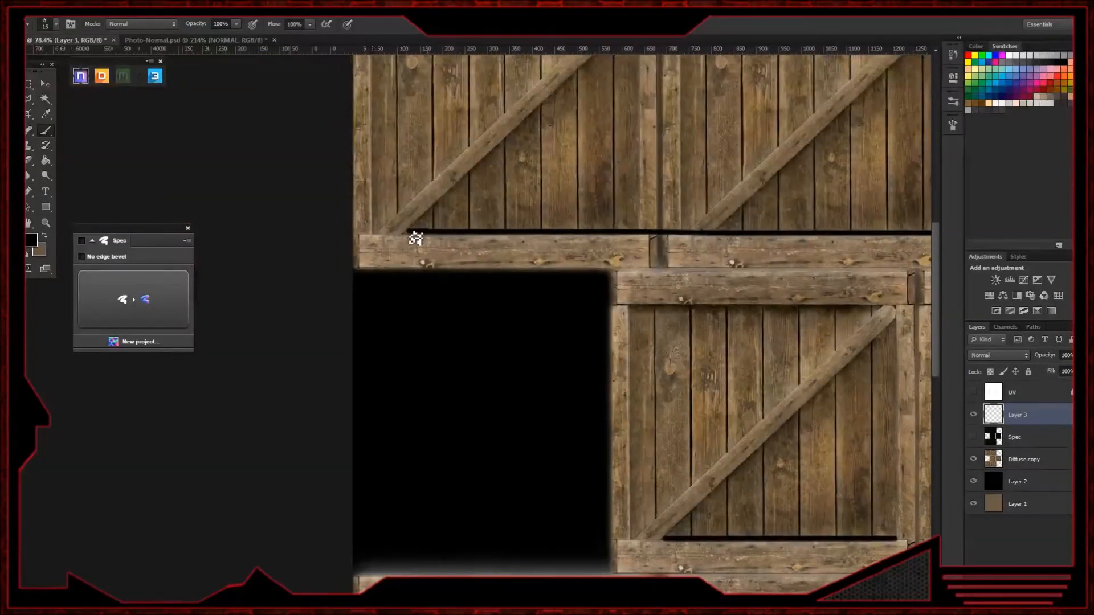
{"action": "left_click_drag", "start_coordinate": [563, 476], "coordinate": [514, 325]}
{"action": "left_click_drag", "start_coordinate": [590, 546], "coordinate": [554, 417]}
{"action": "mouse_move", "coordinate": [562, 532]}
{"action": "left_mouse_down"}
{"action": "mouse_move", "coordinate": [512, 371]}
{"action": "mouse_move", "coordinate": [320, 422]}
{"action": "mouse_move", "coordinate": [279, 420]}
{"action": "left_mouse_up"}
{"action": "left_click_drag", "start_coordinate": [683, 437], "coordinate": [541, 419]}
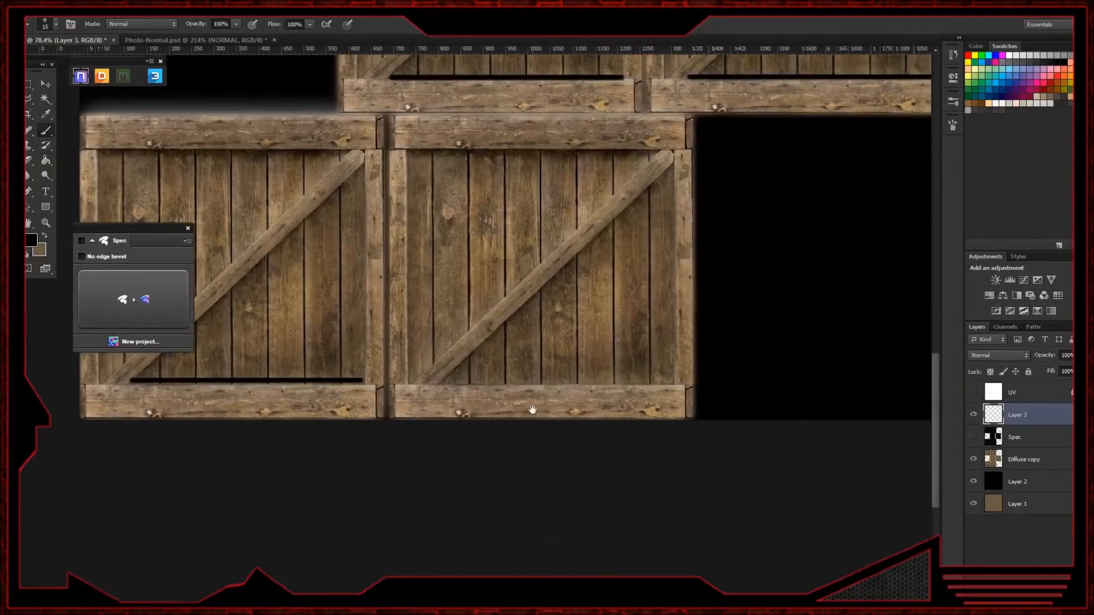
{"action": "left_click_drag", "start_coordinate": [678, 386], "coordinate": [440, 394]}
- Soften the painted black strokes with a Gaussian Blur of about 10 pixels
{"action": "left_click", "coordinate": [1028, 354]}
{"action": "left_click", "coordinate": [1028, 354]}
{"action": "left_click", "coordinate": [180, 8]}
{"action": "mouse_move", "coordinate": [216, 132]}
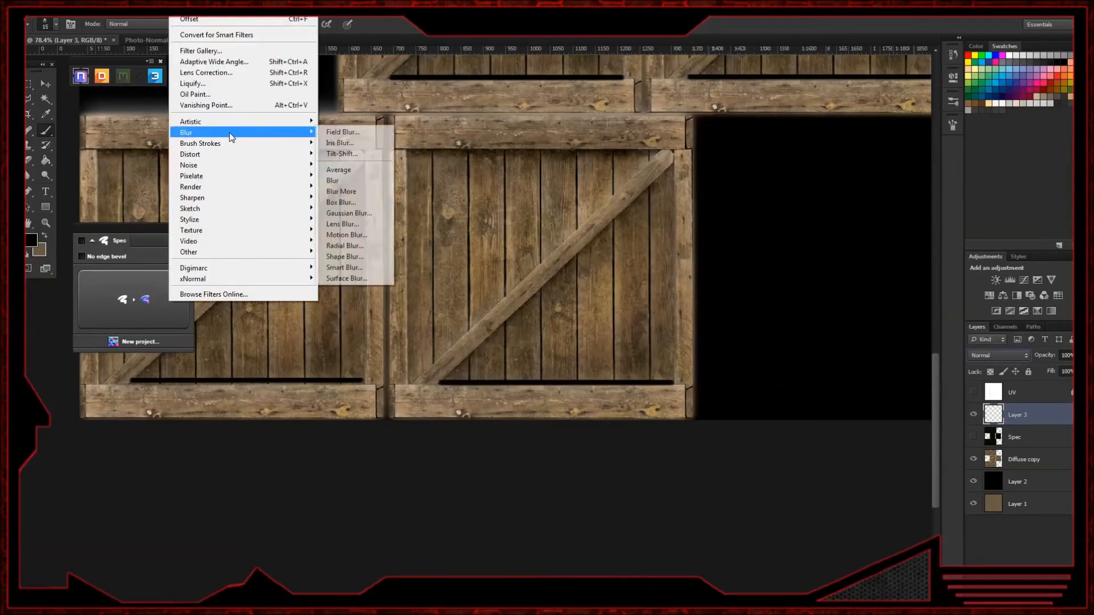
{"action": "left_click", "coordinate": [359, 214]}
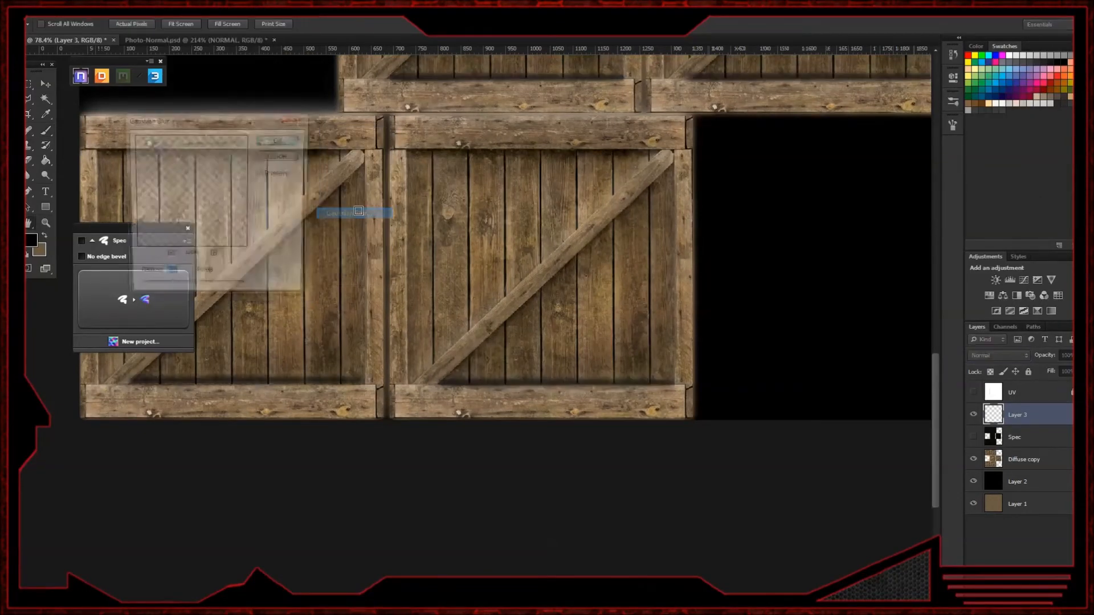
{"action": "left_click_drag", "start_coordinate": [170, 291], "coordinate": [183, 291]}
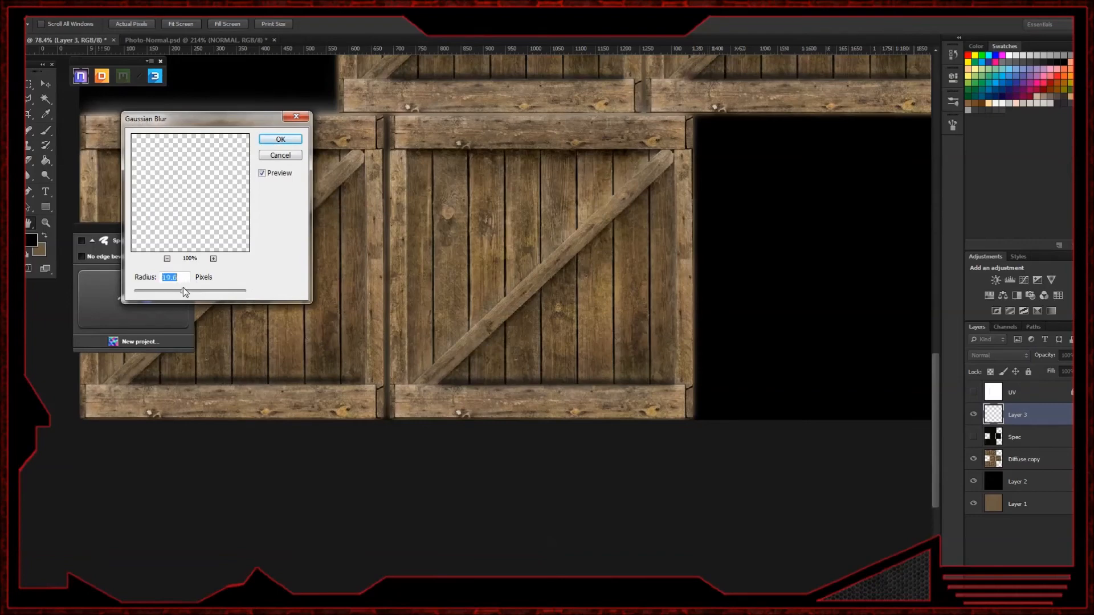
{"action": "mouse_move", "coordinate": [183, 291]}
{"action": "left_mouse_down"}
{"action": "mouse_move", "coordinate": [170, 292]}
{"action": "mouse_move", "coordinate": [179, 292]}
{"action": "left_mouse_up"}
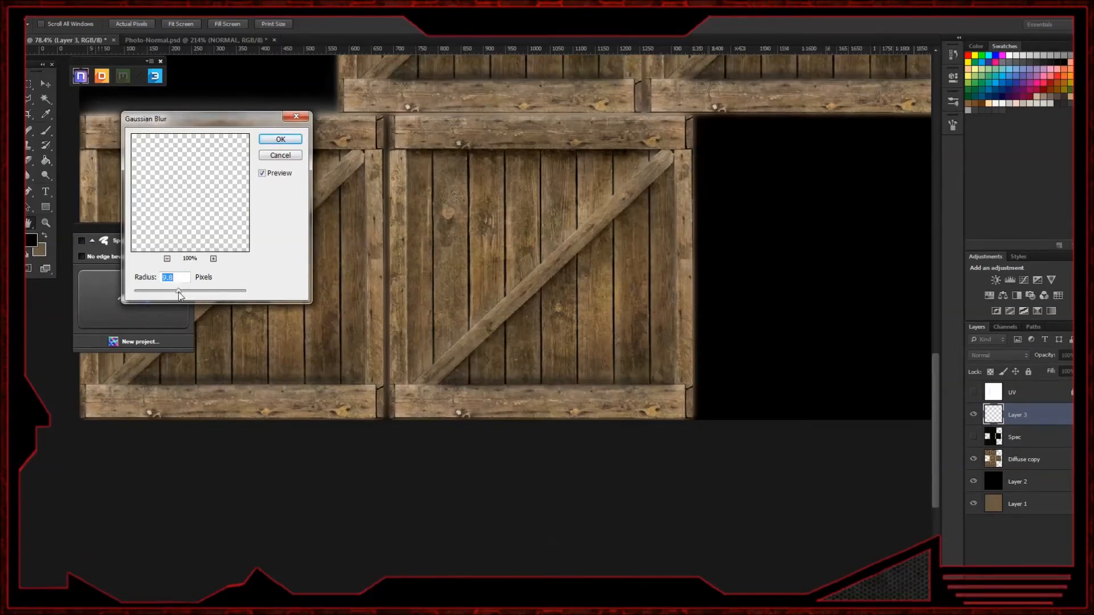
{"action": "left_click", "coordinate": [280, 139]}
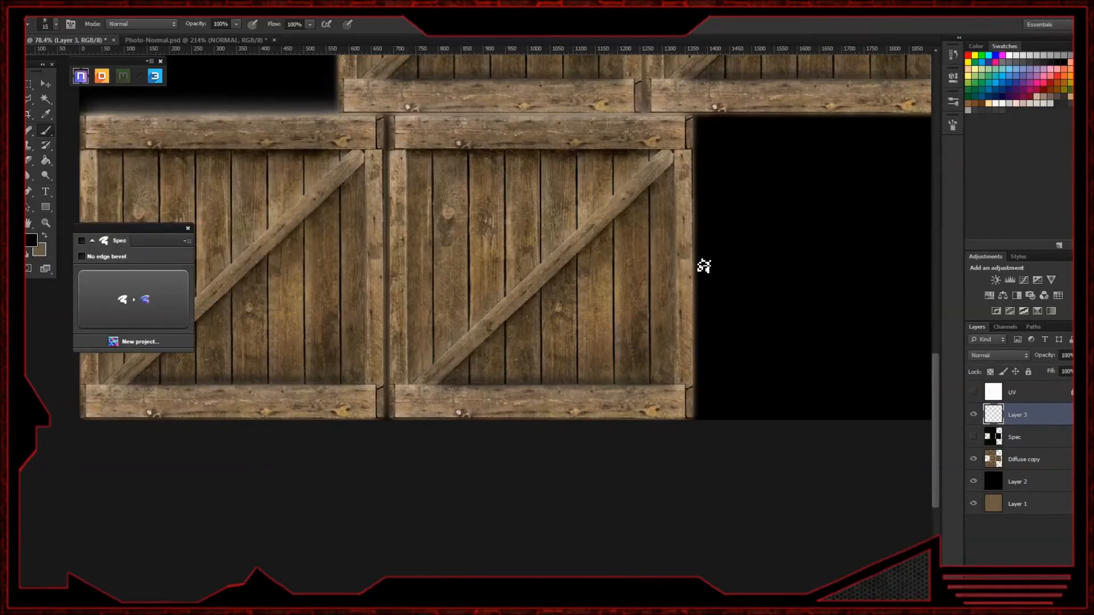
- Save the shaded texture in Targa format over the existing Diffuse file, accepting the default Targa options
{"action": "scroll", "coordinate": [702, 260], "scroll_direction": "down", "scroll_amount": 3, "text": "alt"}
{"action": "key", "text": "ctrl+shift+s"}
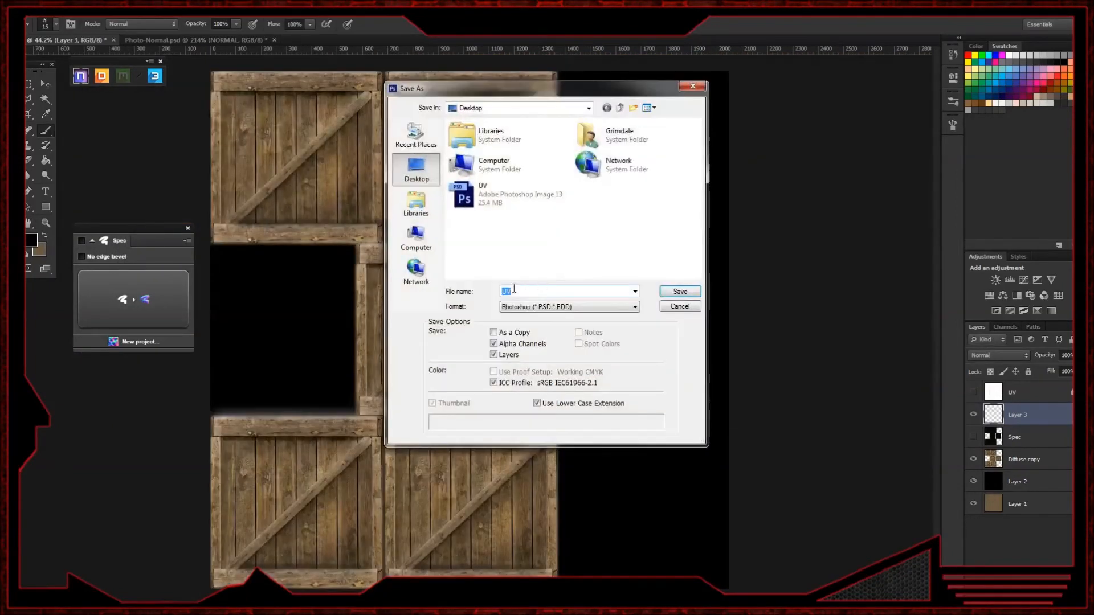
{"action": "left_click", "coordinate": [570, 306]}
{"action": "left_click", "coordinate": [542, 473]}
{"action": "double_click", "coordinate": [561, 199]}
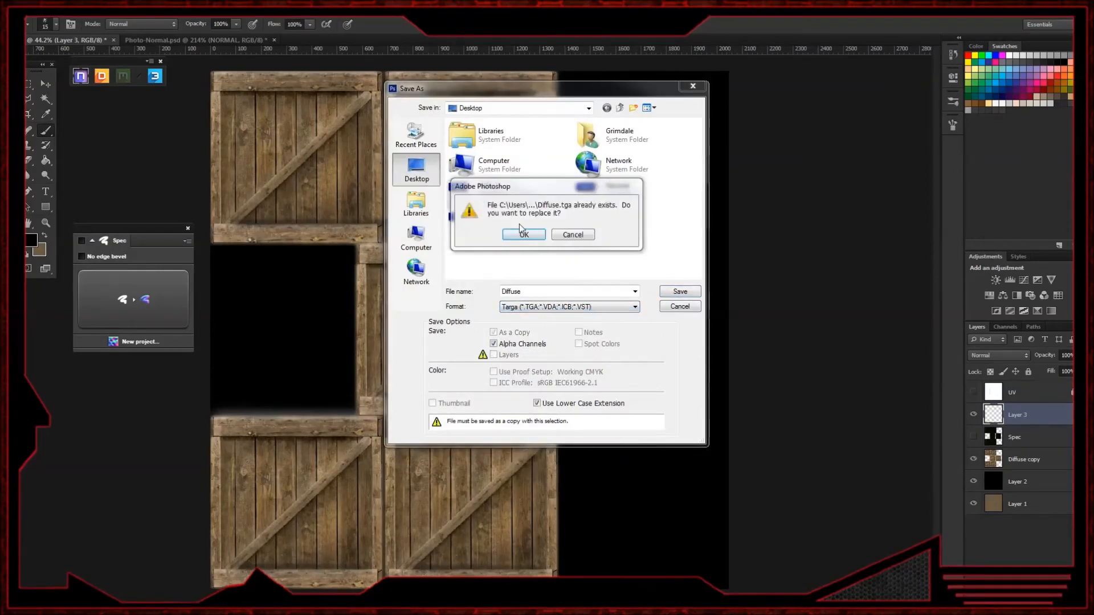
{"action": "left_click", "coordinate": [522, 234]}
{"action": "left_click", "coordinate": [563, 209]}
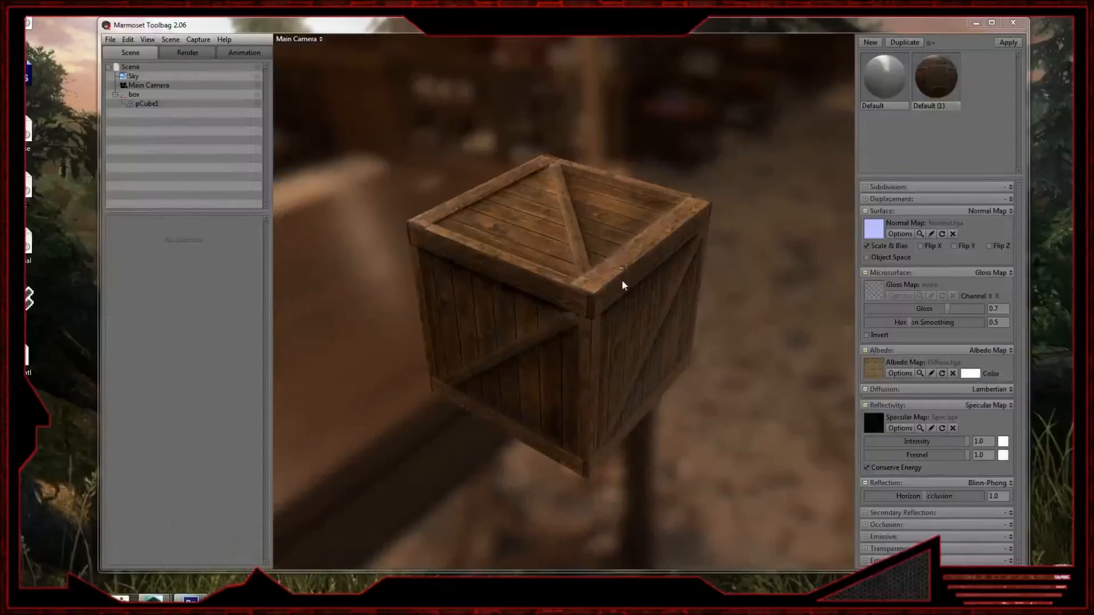
- Examine the updated diffuse shading on the crate's top and front in Marmoset Toolbag
{"action": "left_click", "coordinate": [621, 281]}
{"action": "left_click", "coordinate": [624, 334]}
{"action": "left_click_drag", "start_coordinate": [624, 334], "coordinate": [697, 279]}
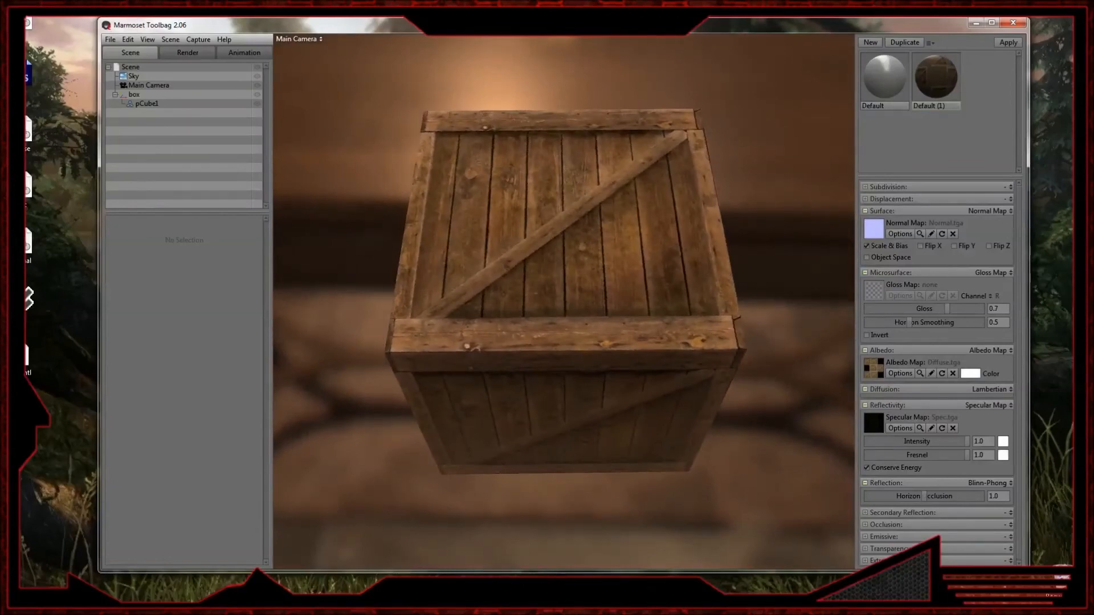
- Back in Photoshop, add another layer and paint vertical black strokes along both inner side edges of the middle row's right crate panel
{"action": "left_click", "coordinate": [976, 22]}
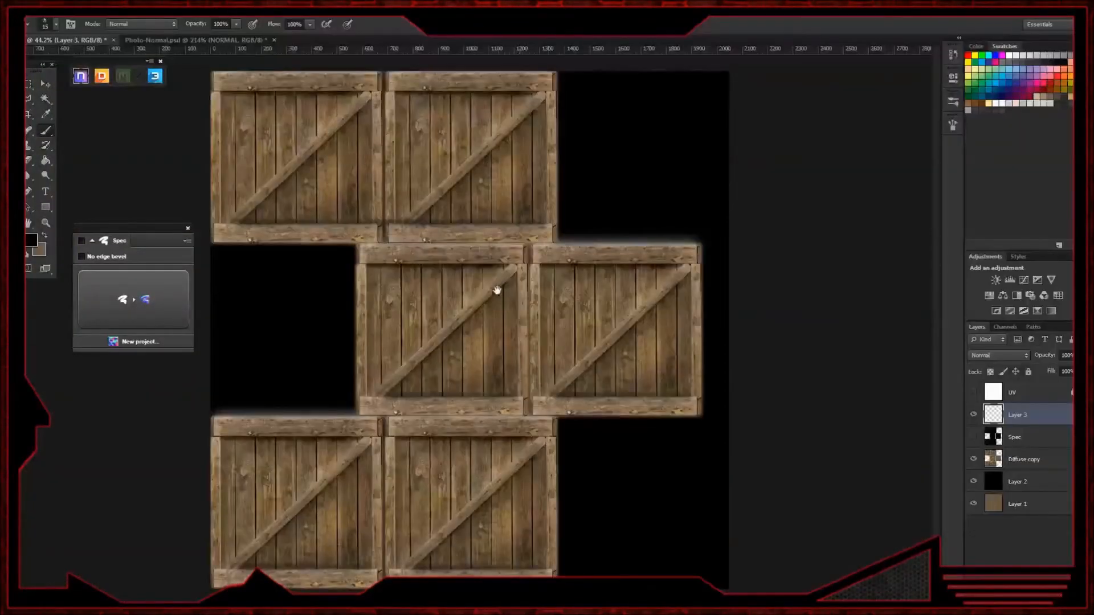
{"action": "left_click_drag", "start_coordinate": [525, 322], "coordinate": [791, 241], "text": "ctrl"}
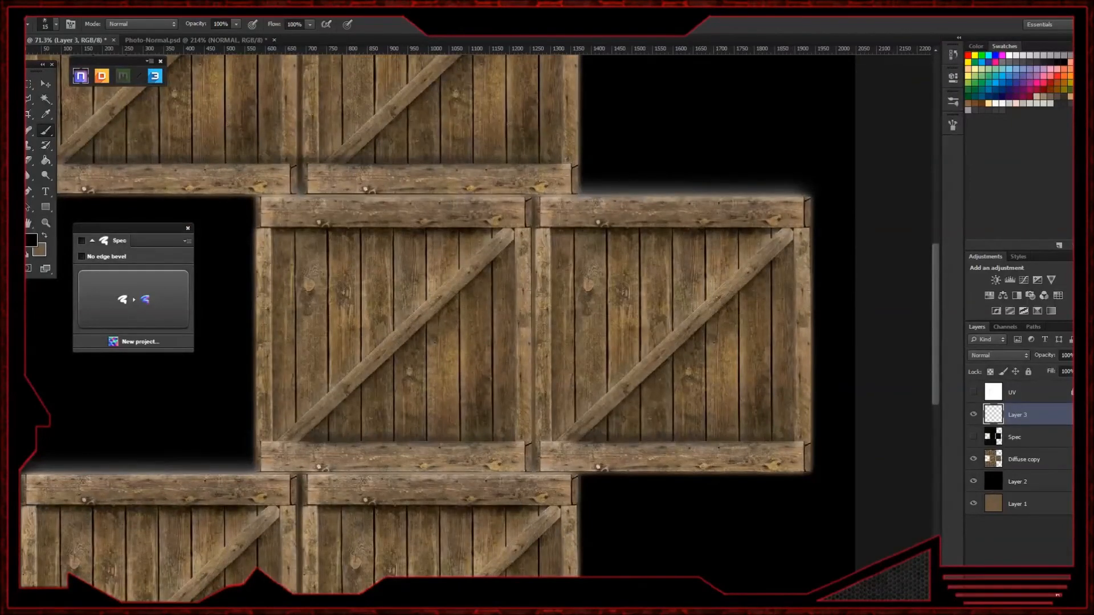
{"action": "key", "text": "ctrl+shift+alt+n"}
{"action": "left_click_drag", "start_coordinate": [794, 242], "coordinate": [808, 427]}
{"action": "left_click_drag", "start_coordinate": [559, 234], "coordinate": [575, 444]}
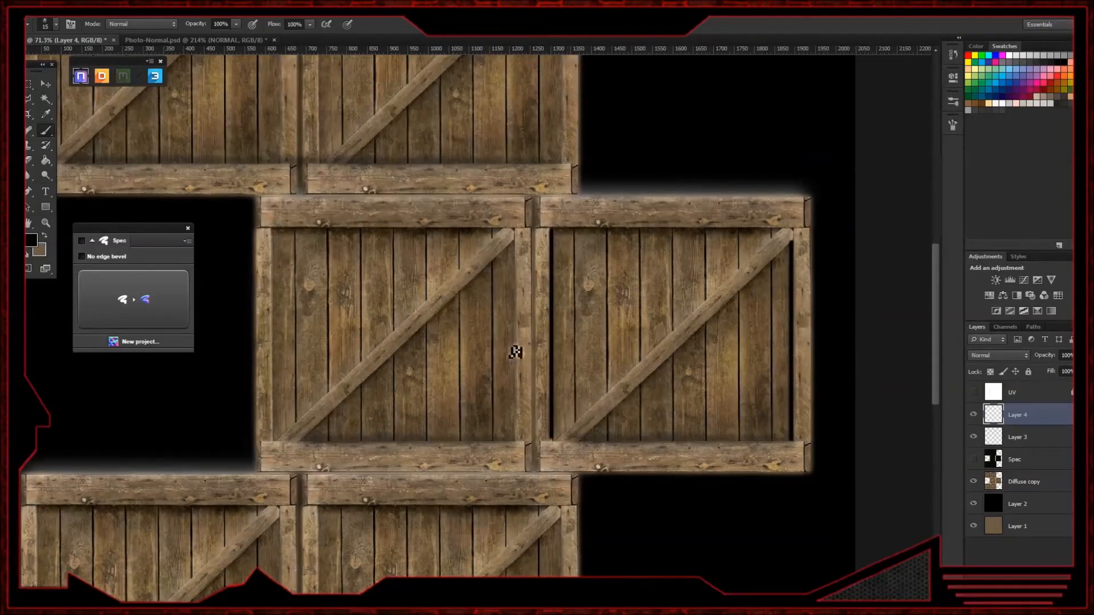
- Duplicate the vertical strokes onto the middle row's left panel and the upper row's right panel, aligning them with the frame edges
{"action": "left_click", "coordinate": [48, 85]}
{"action": "mouse_move", "coordinate": [596, 310]}
{"action": "left_mouse_down"}
{"action": "mouse_move", "coordinate": [314, 304]}
{"action": "mouse_move", "coordinate": [409, 111]}
{"action": "left_mouse_up"}
{"action": "mouse_move", "coordinate": [392, 153]}
{"action": "left_mouse_down"}
{"action": "mouse_move", "coordinate": [379, 276]}
{"action": "mouse_move", "coordinate": [317, 165]}
{"action": "mouse_move", "coordinate": [311, 207]}
{"action": "mouse_move", "coordinate": [473, 235]}
{"action": "left_mouse_up"}
{"action": "key", "text": "ctrl+t"}
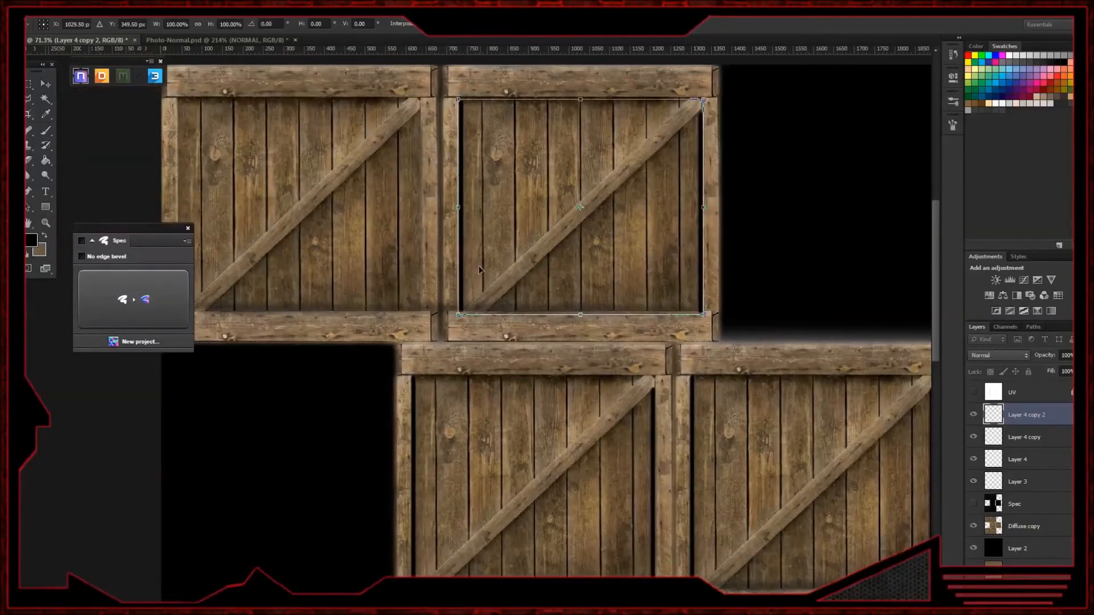
{"action": "left_click_drag", "start_coordinate": [478, 269], "coordinate": [481, 267]}
{"action": "left_click", "coordinate": [269, 259], "text": "alt"}
{"action": "key", "text": "Return"}
- Duplicate the vertical strokes onto the upper row's left panel and both lower-row panels, aligned with their frames
{"action": "left_click_drag", "start_coordinate": [620, 257], "coordinate": [258, 238], "text": "alt"}
{"action": "left_click_drag", "start_coordinate": [251, 236], "coordinate": [559, 320], "text": "alt"}
{"action": "left_click_drag", "start_coordinate": [641, 456], "coordinate": [554, 274]}
{"action": "left_click_drag", "start_coordinate": [476, 102], "coordinate": [502, 476]}
{"action": "left_click_drag", "start_coordinate": [517, 508], "coordinate": [485, 201]}
{"action": "left_click_drag", "start_coordinate": [479, 211], "coordinate": [271, 313]}
{"action": "left_click_drag", "start_coordinate": [347, 317], "coordinate": [511, 323]}
{"action": "left_click_drag", "start_coordinate": [402, 333], "coordinate": [272, 326]}
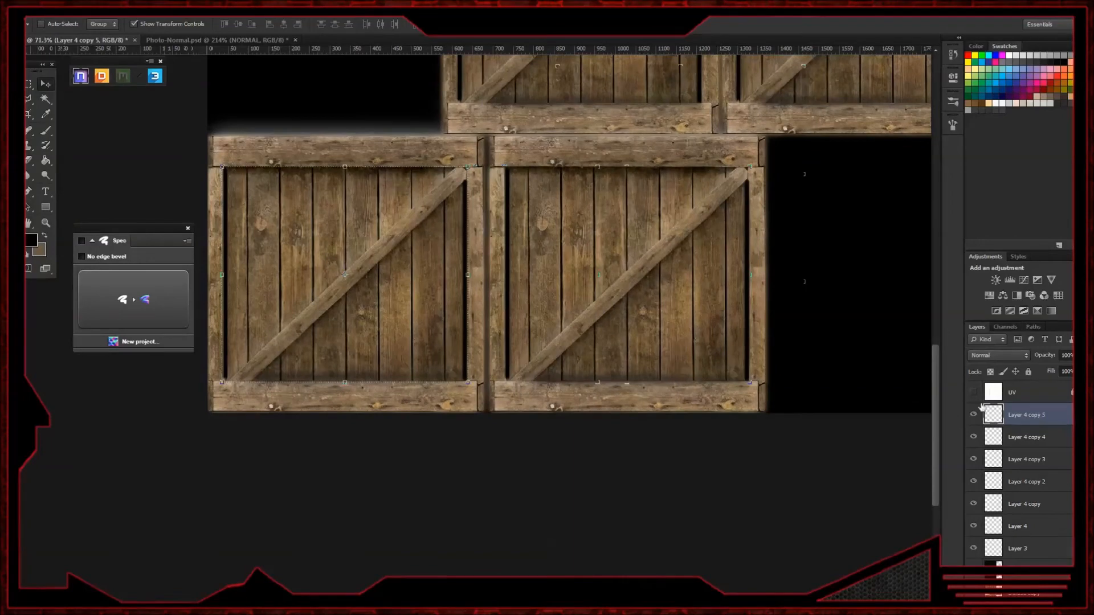
- Merge Layer 4 and all its copies into one layer and reapply the last Gaussian Blur to it
{"action": "left_click", "coordinate": [1050, 529], "text": "shift"}
{"action": "key", "text": "ctrl+e"}
{"action": "left_click", "coordinate": [175, 11]}
{"action": "left_click", "coordinate": [186, 25]}
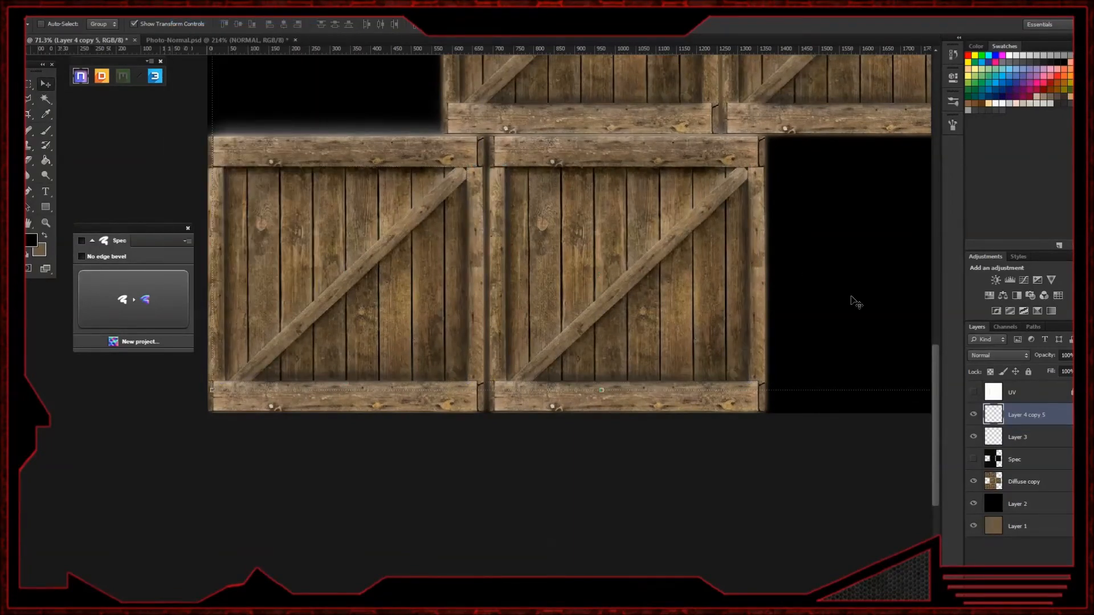
- Save the UV document, then overwrite the Diffuse Targa file with the new shading at 24 bits/pixel
{"action": "scroll", "coordinate": [609, 321], "scroll_direction": "down", "scroll_amount": 1, "text": "alt"}
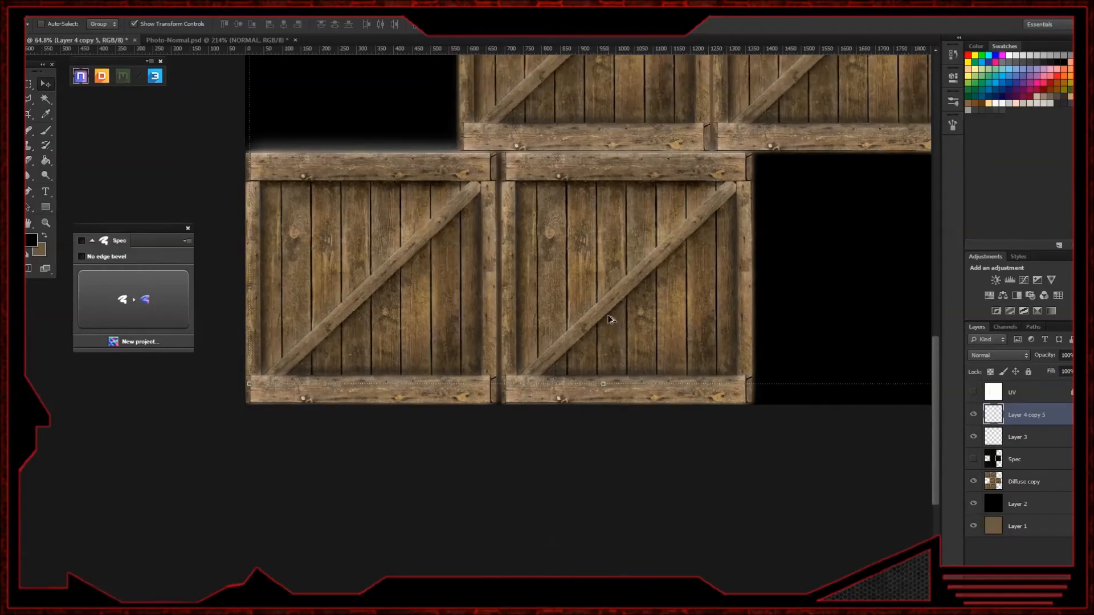
{"action": "key", "text": "ctrl+s"}
{"action": "key", "text": "ctrl+shift+s"}
{"action": "left_click", "coordinate": [520, 308]}
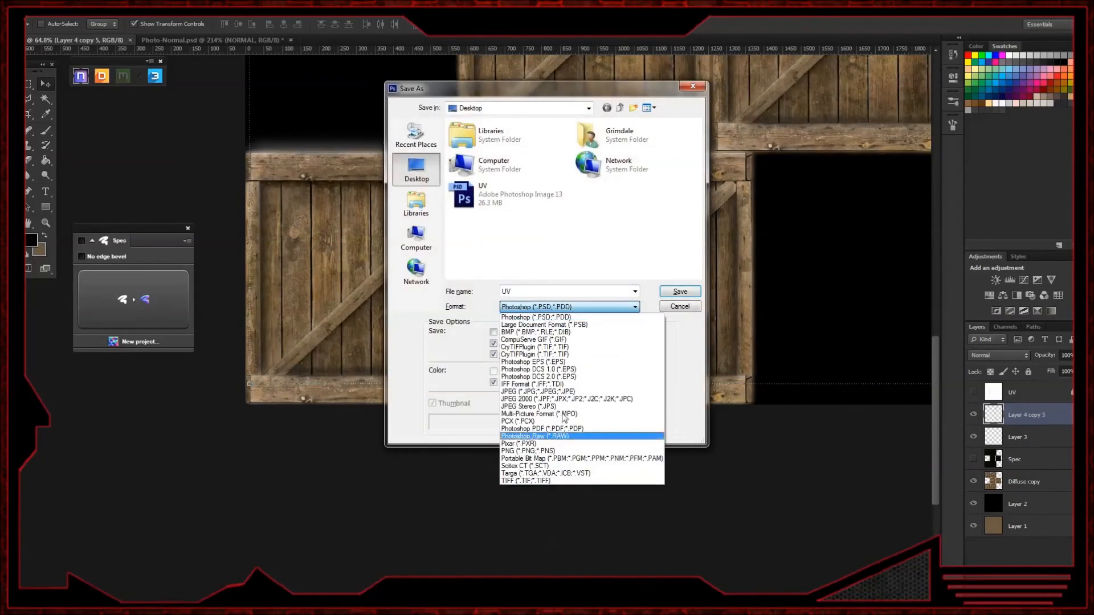
{"action": "left_click", "coordinate": [564, 473]}
{"action": "double_click", "coordinate": [502, 193]}
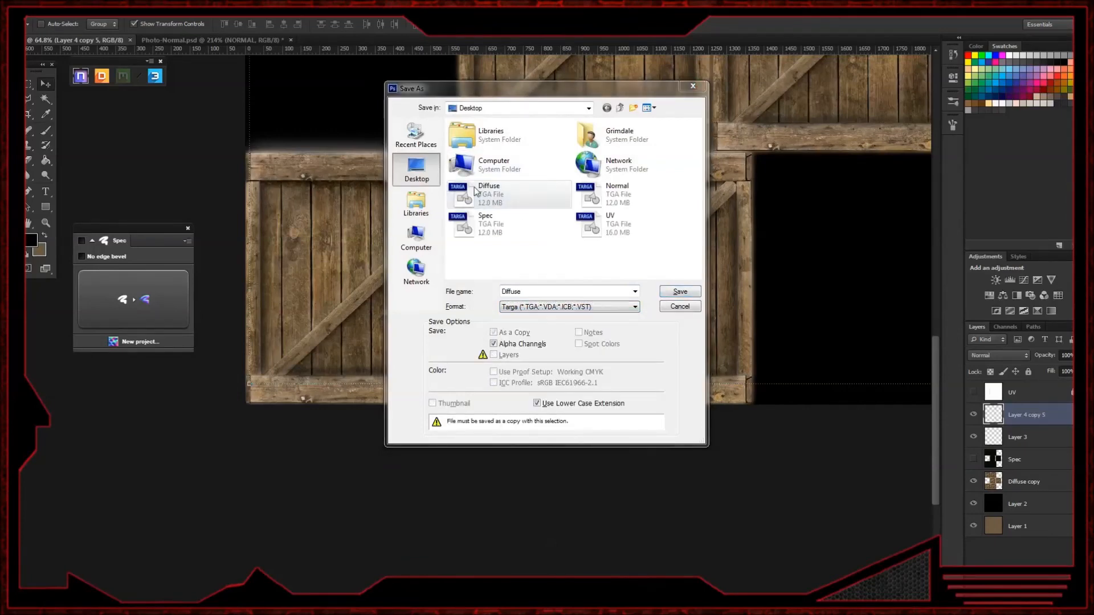
{"action": "left_click", "coordinate": [523, 236]}
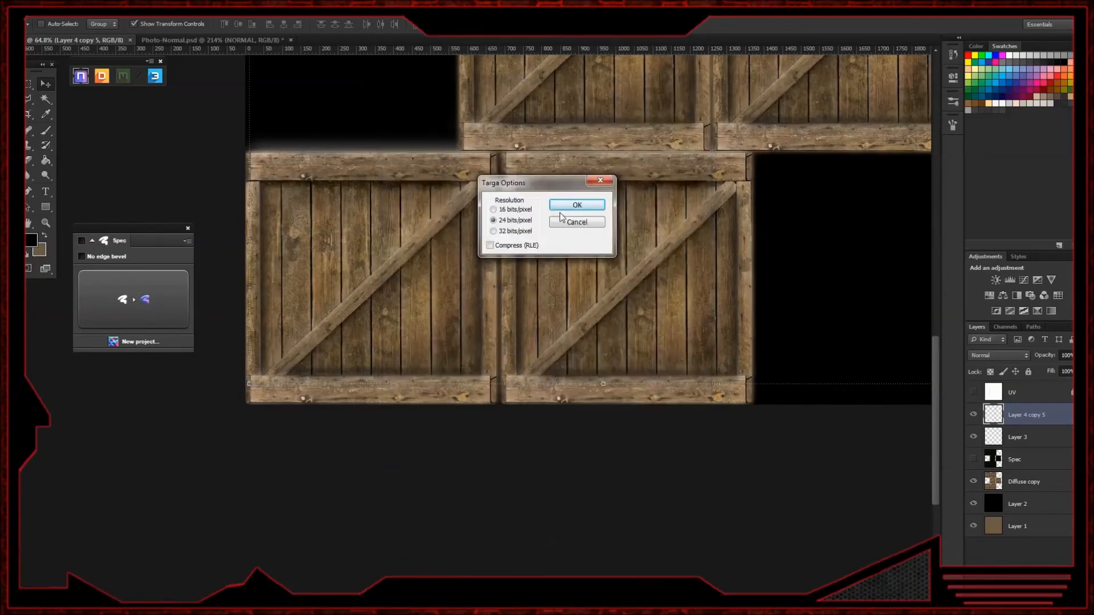
{"action": "left_click", "coordinate": [578, 205]}
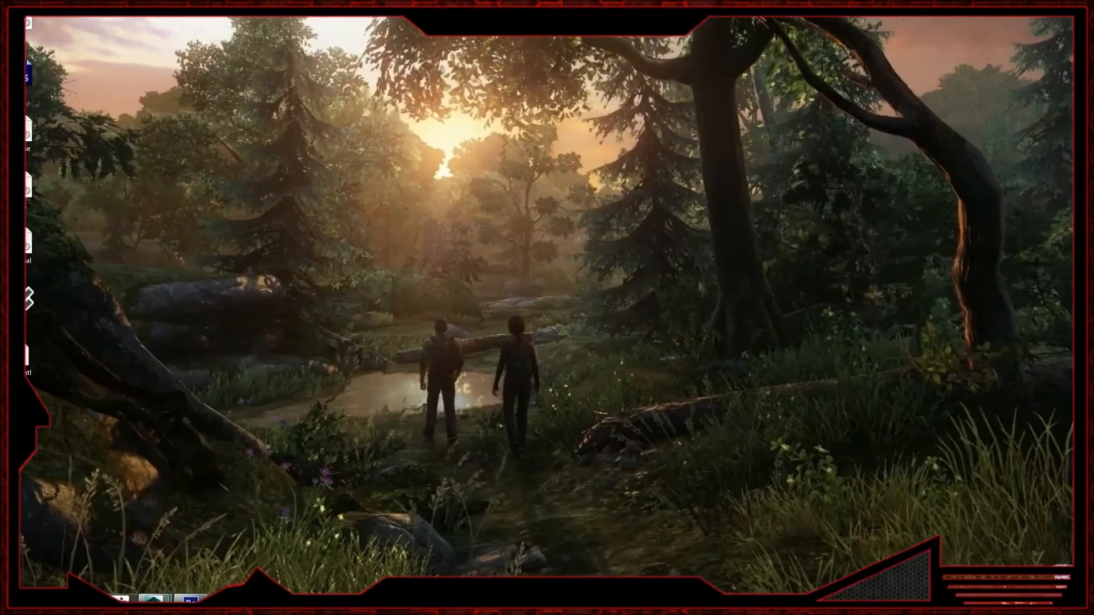
- Examine the crate with the refreshed diffuse map in Marmoset Toolbag from several angles, both far away and close up
{"action": "left_click", "coordinate": [335, 604]}
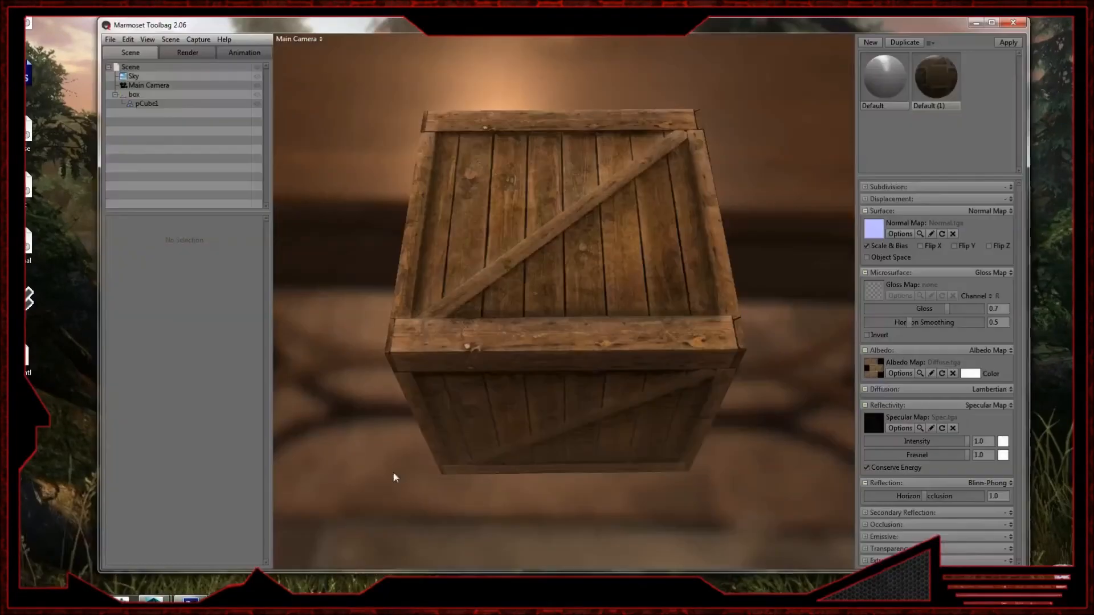
{"action": "left_click_drag", "start_coordinate": [652, 295], "coordinate": [414, 277]}
{"action": "scroll", "coordinate": [573, 281], "scroll_direction": "down", "scroll_amount": 5}
{"action": "left_click_drag", "start_coordinate": [573, 282], "coordinate": [517, 263]}
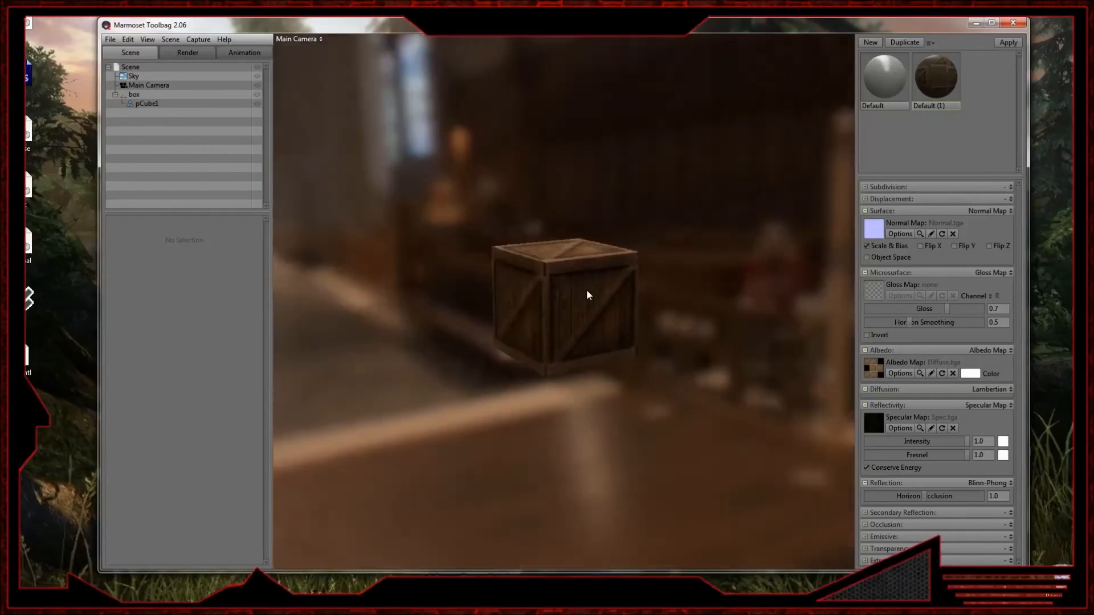
{"action": "right_click_drag", "start_coordinate": [518, 264], "coordinate": [815, 384]}
{"action": "left_click_drag", "start_coordinate": [815, 390], "coordinate": [642, 254]}
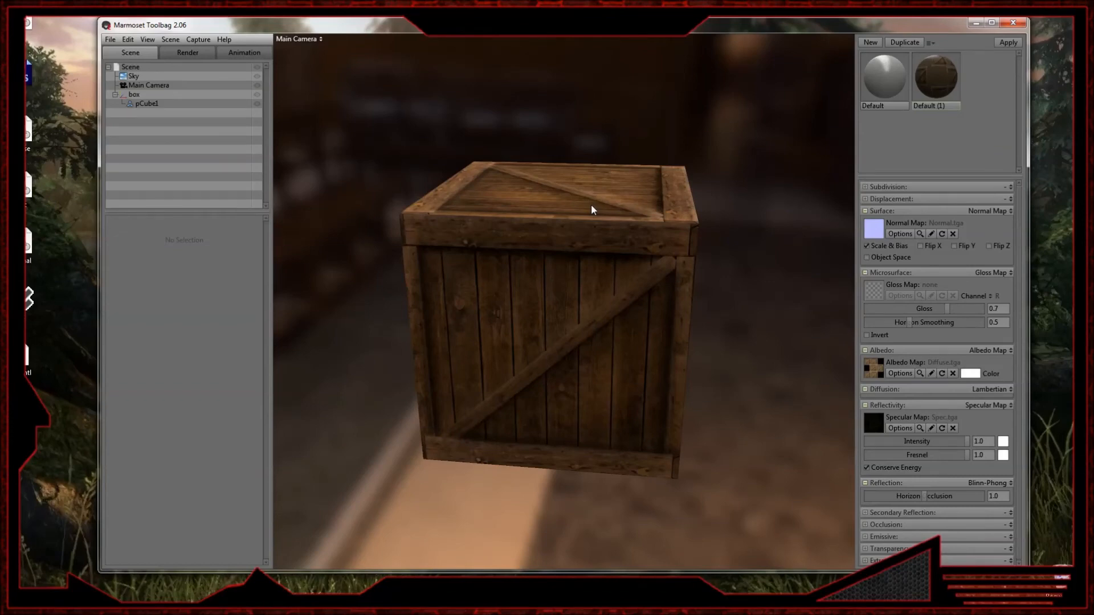
{"action": "left_click_drag", "start_coordinate": [590, 204], "coordinate": [539, 162]}
{"action": "left_click_drag", "start_coordinate": [607, 209], "coordinate": [571, 232]}
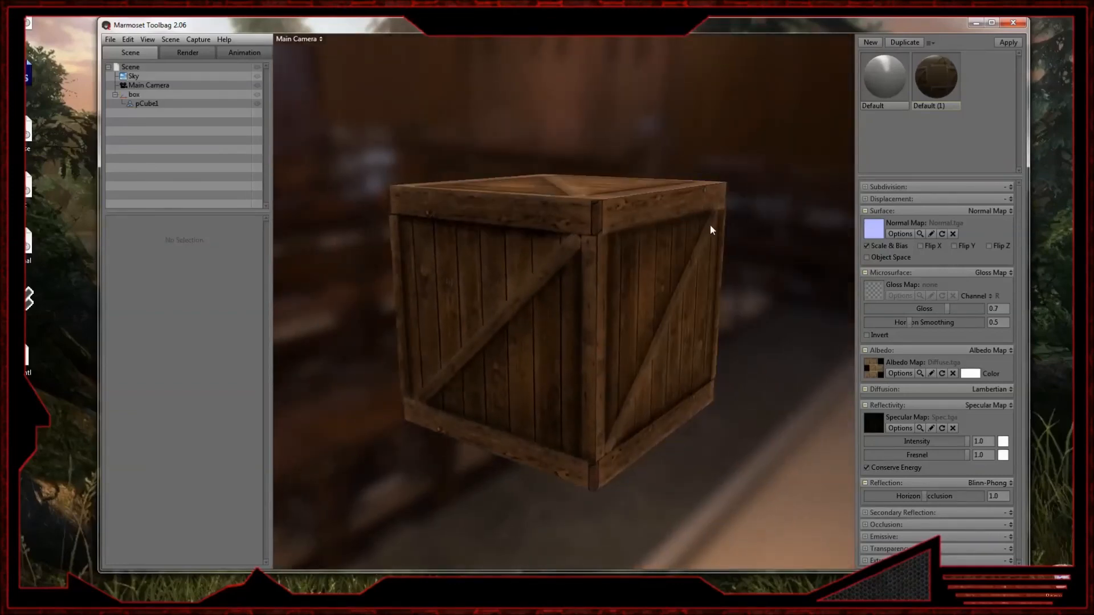
{"action": "left_click", "coordinate": [187, 52]}
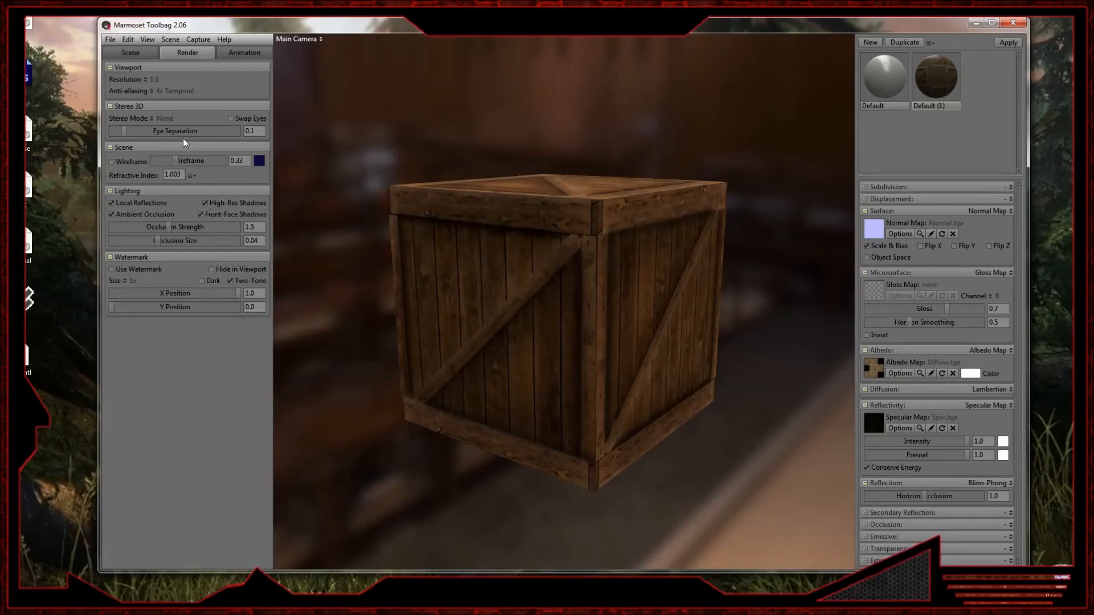
{"action": "left_click", "coordinate": [131, 53]}
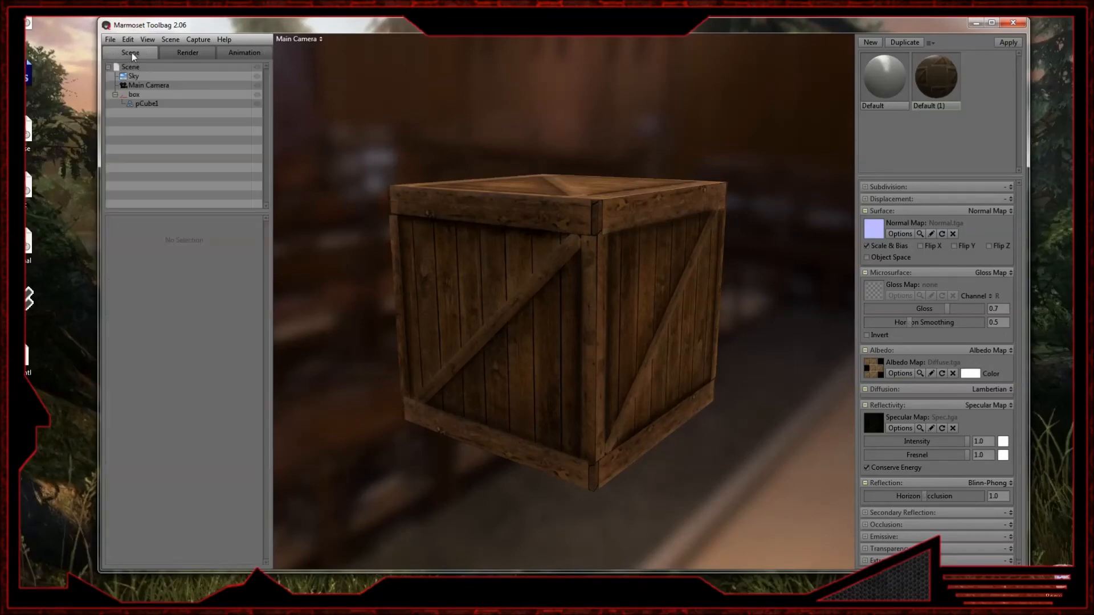
{"action": "left_click", "coordinate": [142, 102]}
{"action": "left_click", "coordinate": [140, 86]}
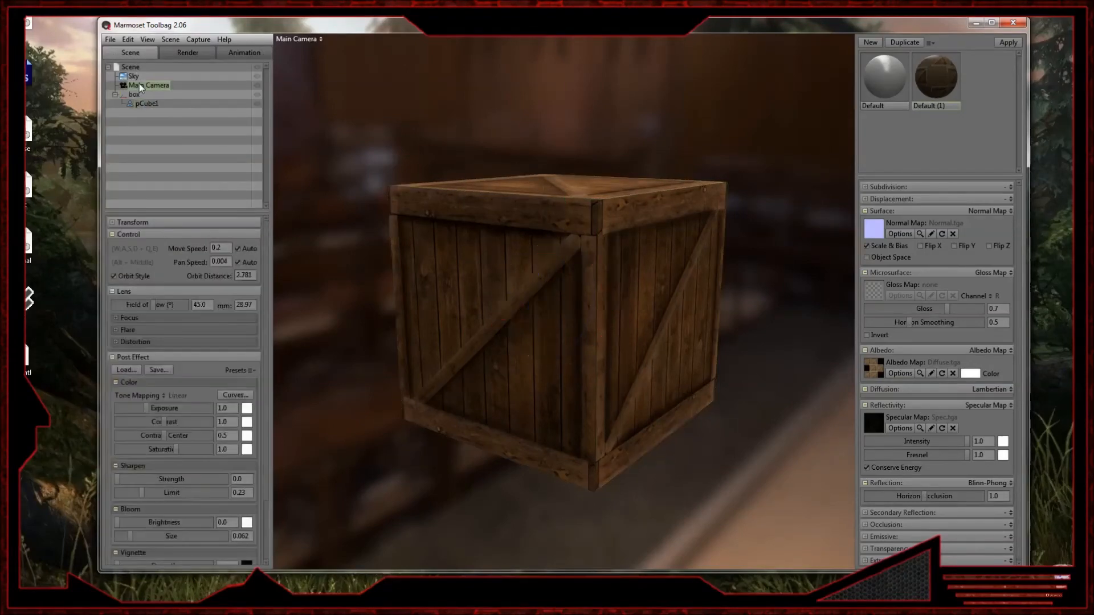
- Try the Hedge Row, Grace Cathedral and Garage sky presets, and apply Smashed Windows as the scene's sky
{"action": "left_click", "coordinate": [133, 76]}
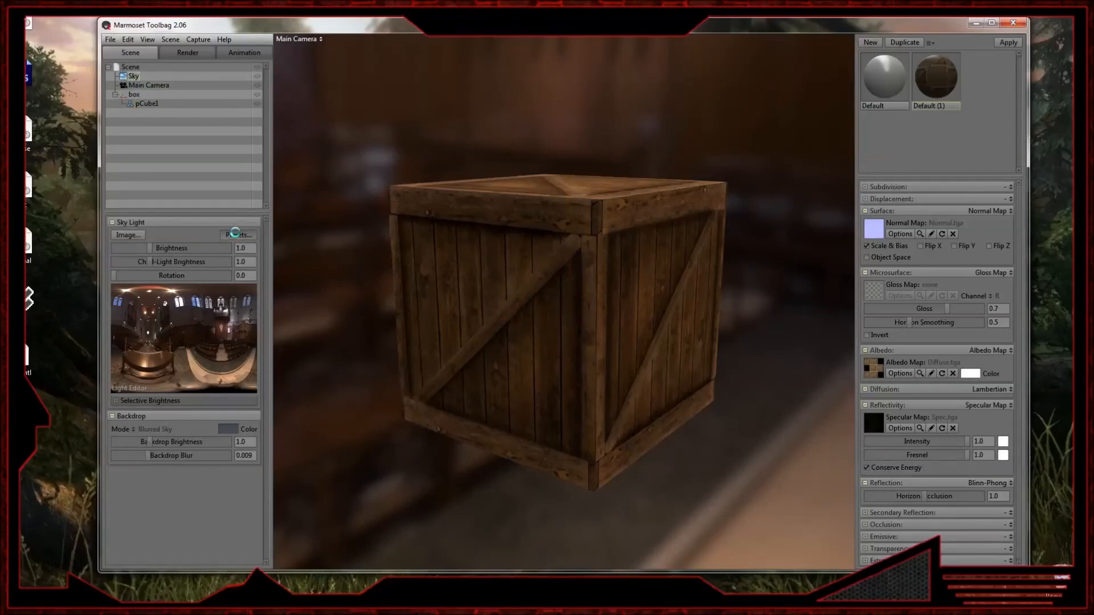
{"action": "left_click", "coordinate": [236, 234]}
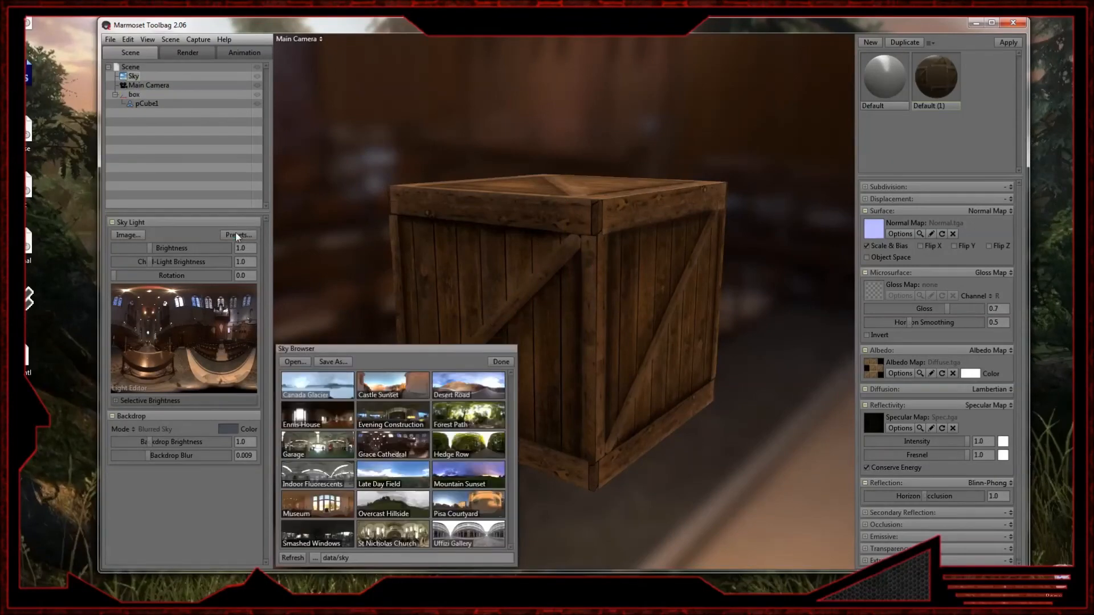
{"action": "left_click", "coordinate": [465, 450]}
{"action": "left_click", "coordinate": [398, 444]}
{"action": "left_click", "coordinate": [324, 444]}
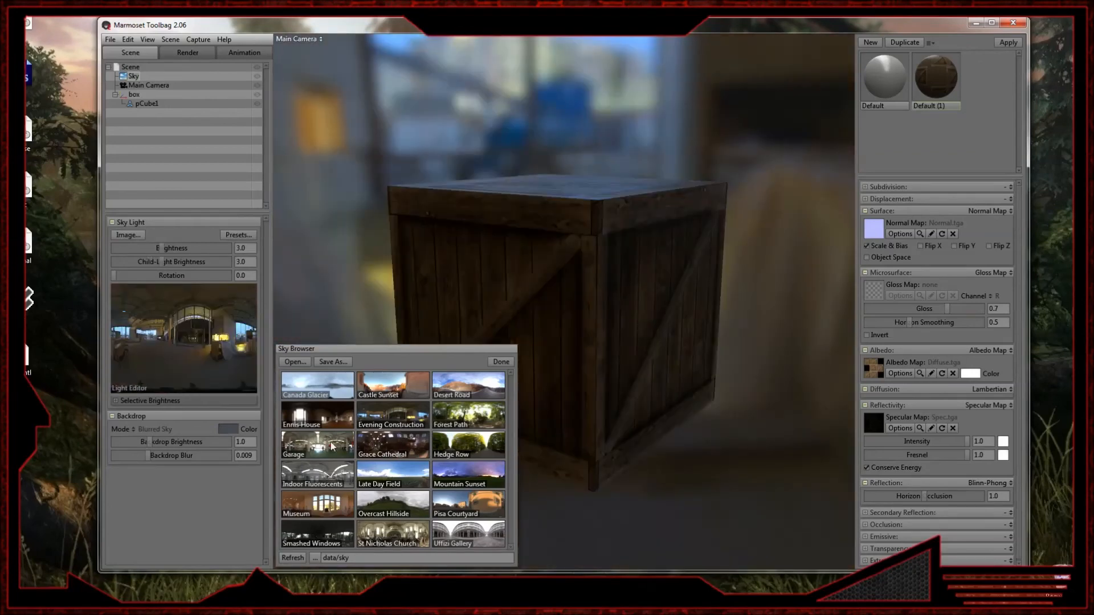
{"action": "left_click", "coordinate": [327, 536]}
{"action": "left_click_drag", "start_coordinate": [598, 349], "coordinate": [629, 313]}
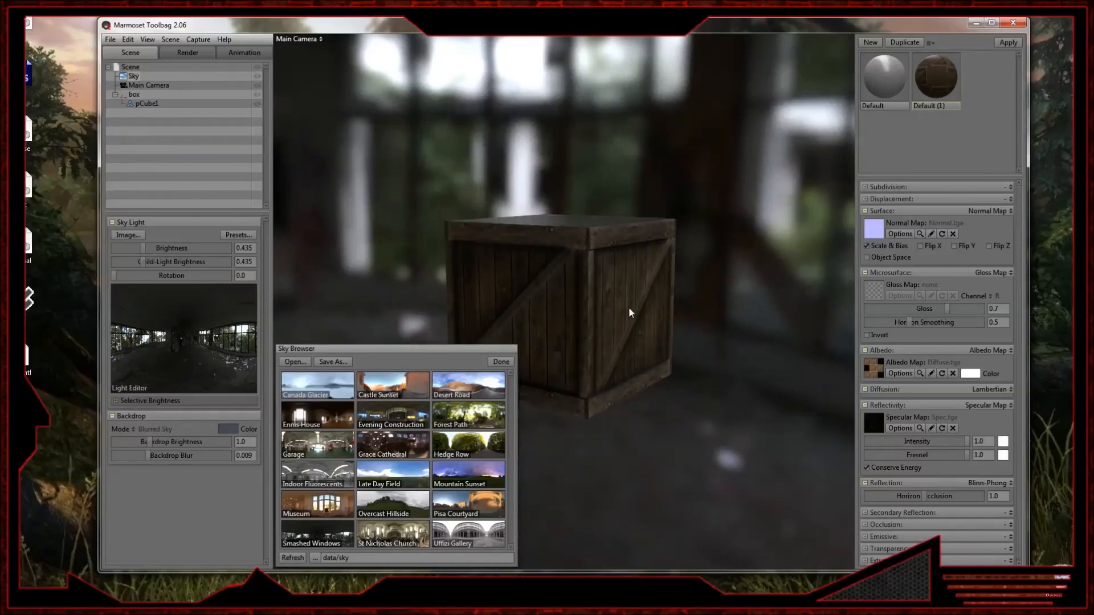
{"action": "left_click", "coordinate": [501, 362]}
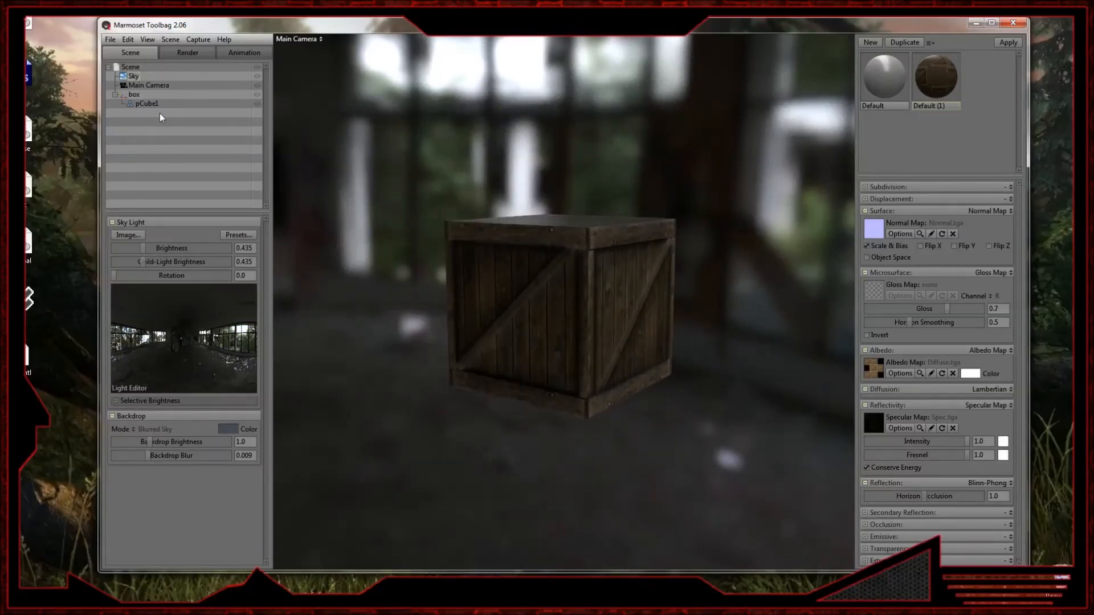
- Set the sky light's brightness to 0.346 and its child-light brightness to 2.46
{"action": "mouse_move", "coordinate": [142, 248]}
{"action": "left_mouse_down"}
{"action": "mouse_move", "coordinate": [114, 248]}
{"action": "mouse_move", "coordinate": [142, 246]}
{"action": "left_mouse_up"}
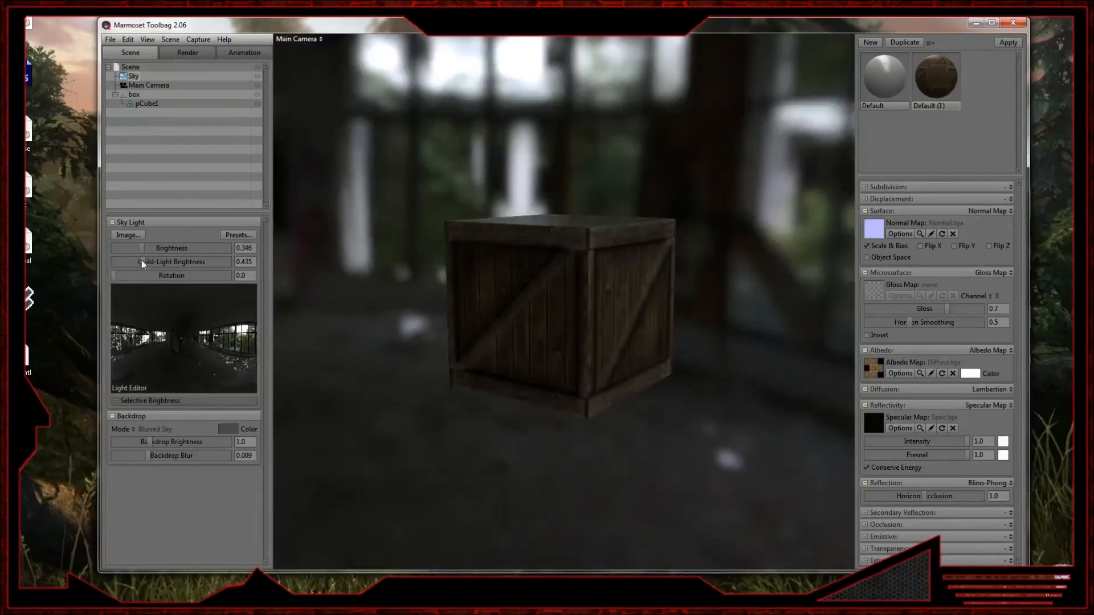
{"action": "mouse_move", "coordinate": [141, 259]}
{"action": "left_mouse_down"}
{"action": "mouse_move", "coordinate": [178, 260]}
{"action": "mouse_move", "coordinate": [159, 260]}
{"action": "left_mouse_up"}
{"action": "left_click", "coordinate": [188, 54]}
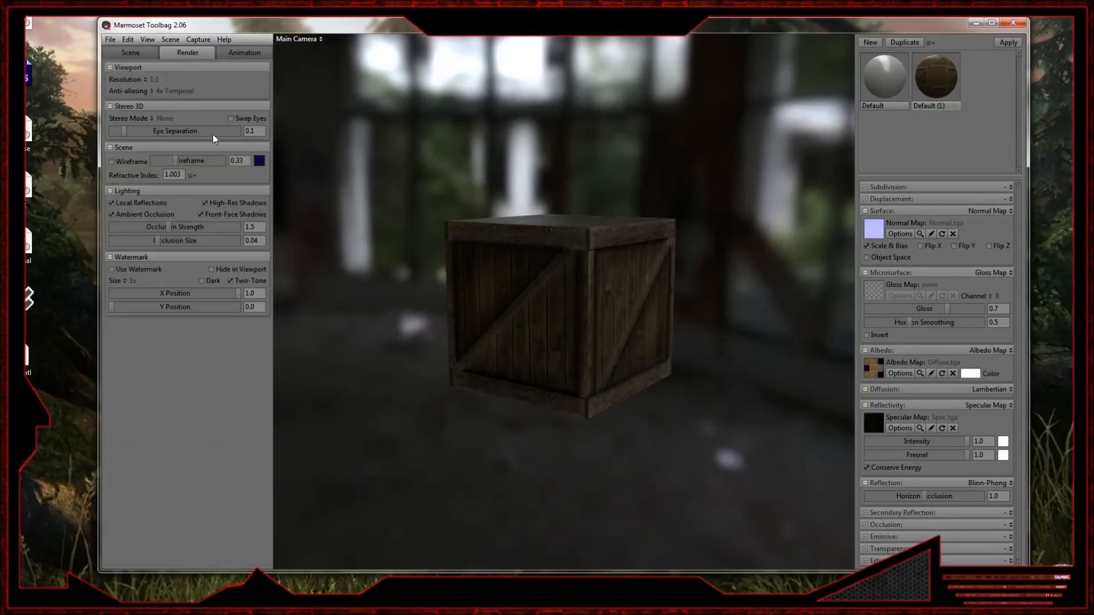
{"action": "left_click", "coordinate": [134, 53]}
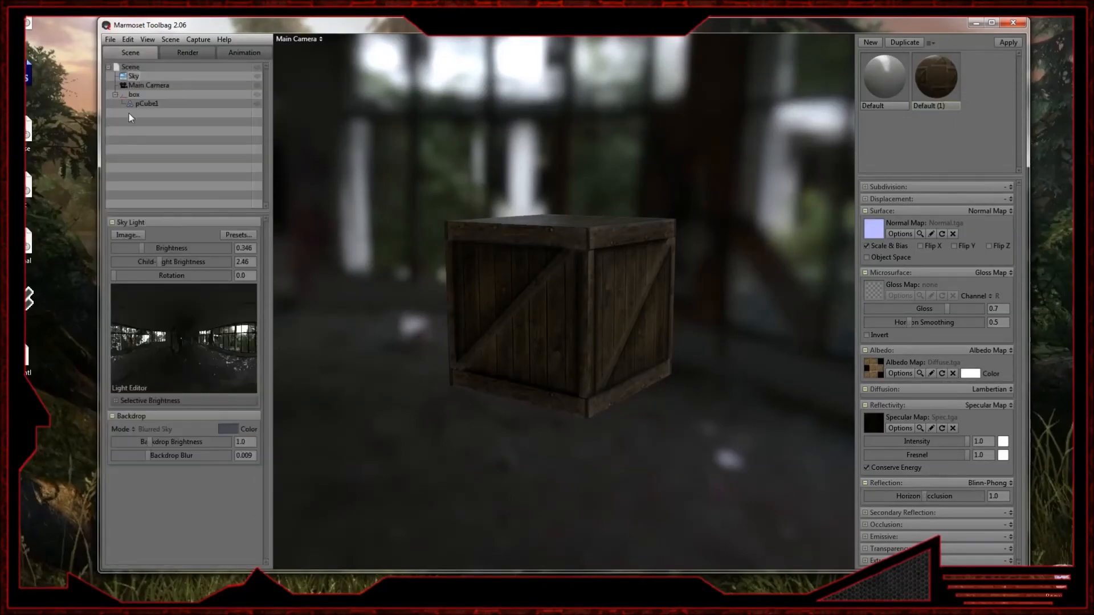
- Set the main camera's sharpen strength to 1.547 and bloom brightness to 0.001, and maximize the window
{"action": "left_click", "coordinate": [150, 86]}
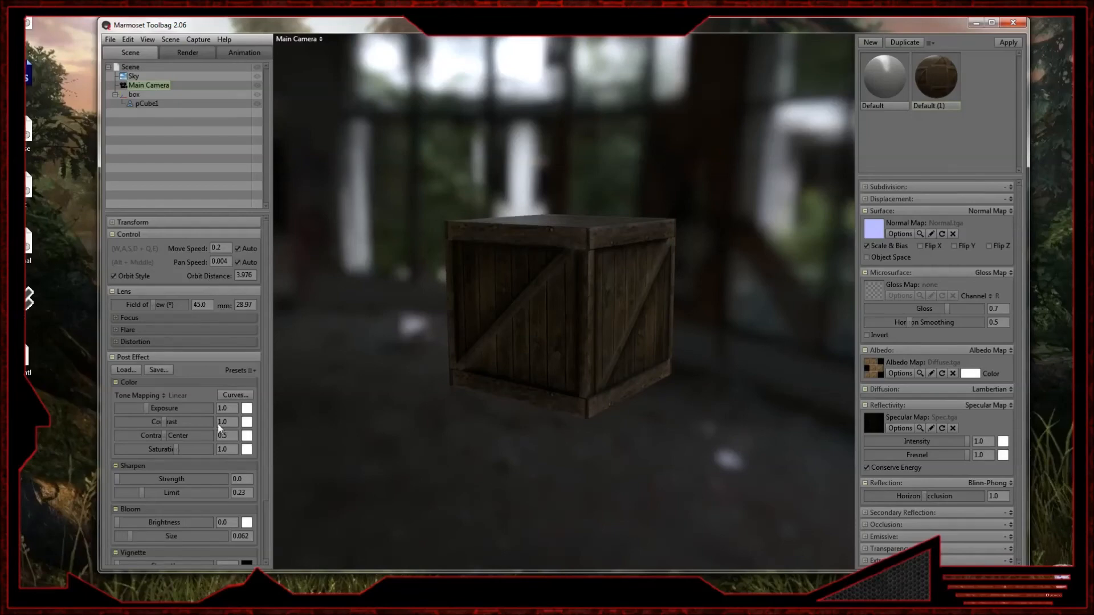
{"action": "left_click_drag", "start_coordinate": [117, 480], "coordinate": [174, 461]}
{"action": "left_click_drag", "start_coordinate": [118, 522], "coordinate": [132, 521]}
{"action": "left_click", "coordinate": [991, 22]}
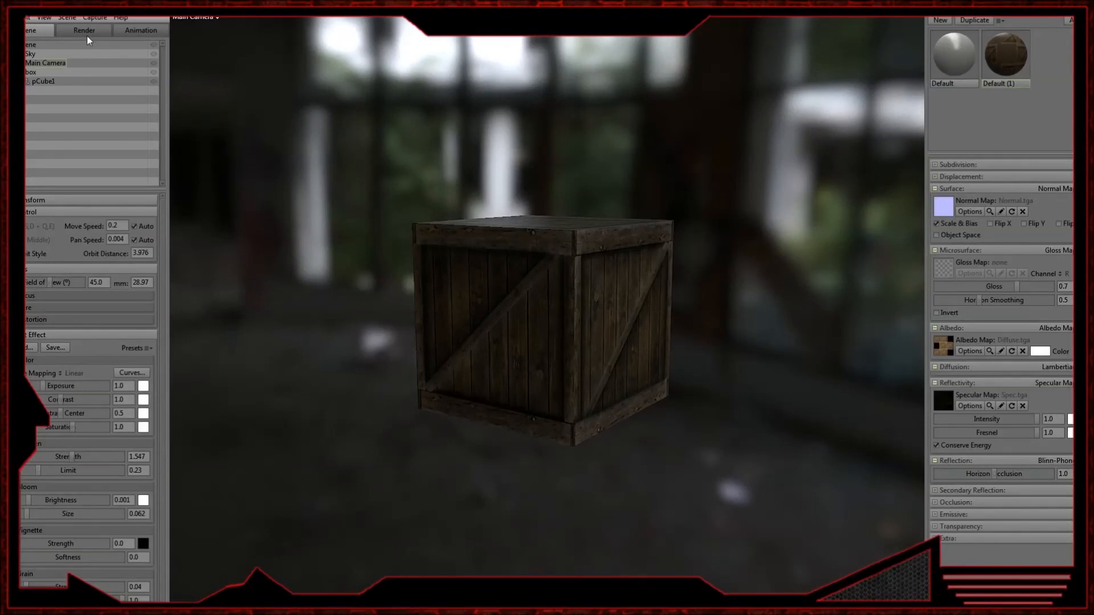
- Set the sky's backdrop brightness to 0.406 and backdrop blur to 0.012
{"action": "left_click", "coordinate": [29, 54]}
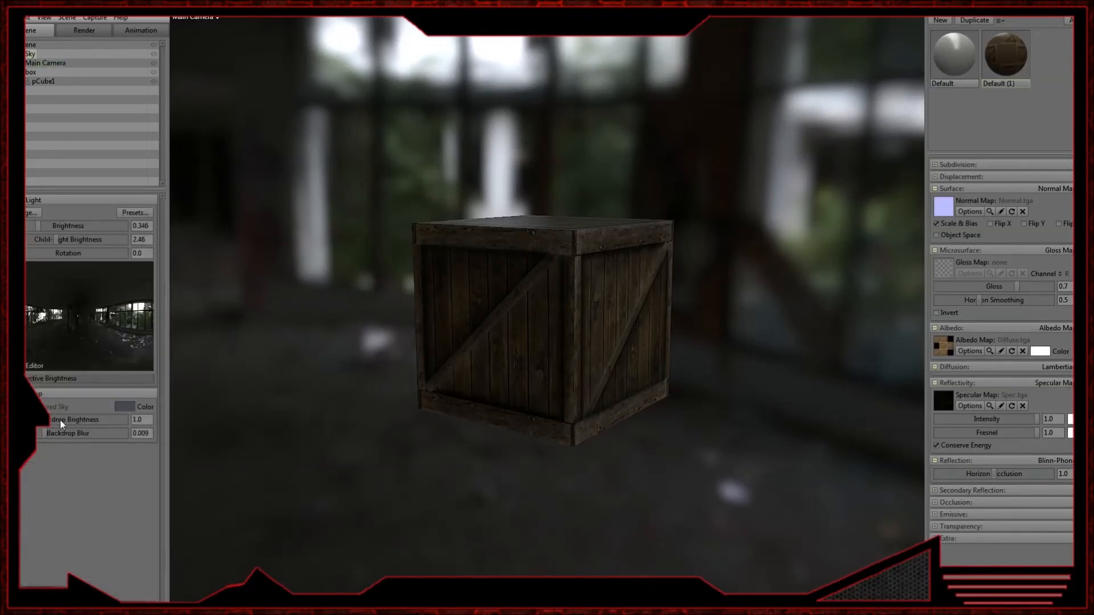
{"action": "mouse_move", "coordinate": [45, 434]}
{"action": "left_mouse_down"}
{"action": "mouse_move", "coordinate": [62, 420]}
{"action": "mouse_move", "coordinate": [47, 421]}
{"action": "left_mouse_up"}
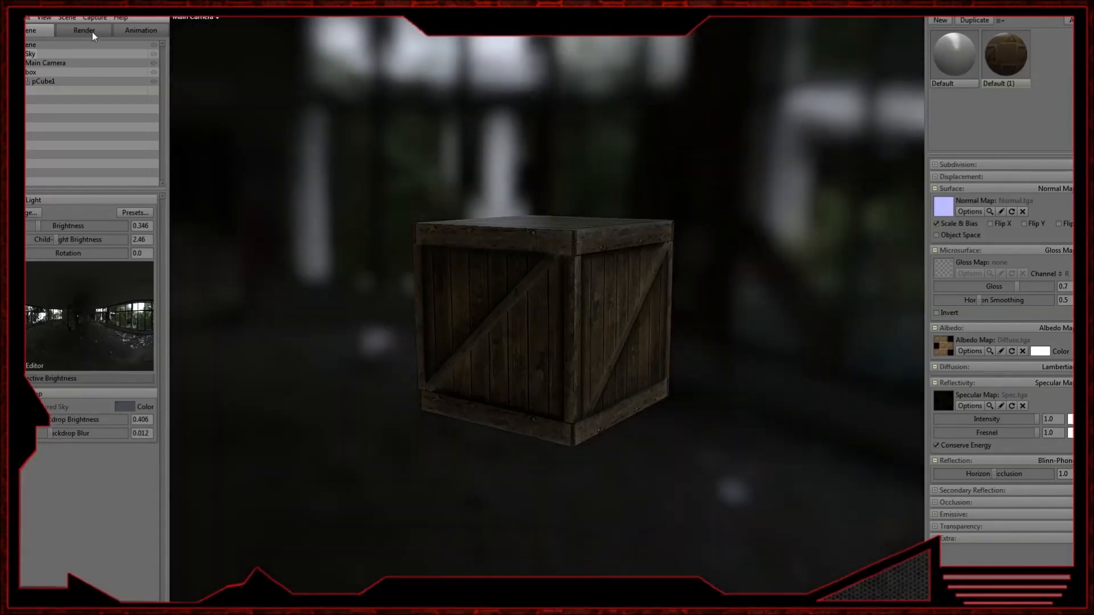
- Add a light to the scene and move it down in front of the crate's left face
{"action": "left_click", "coordinate": [67, 18]}
{"action": "left_click", "coordinate": [93, 58]}
{"action": "left_click_drag", "start_coordinate": [547, 279], "coordinate": [639, 267]}
{"action": "left_click_drag", "start_coordinate": [631, 128], "coordinate": [461, 149]}
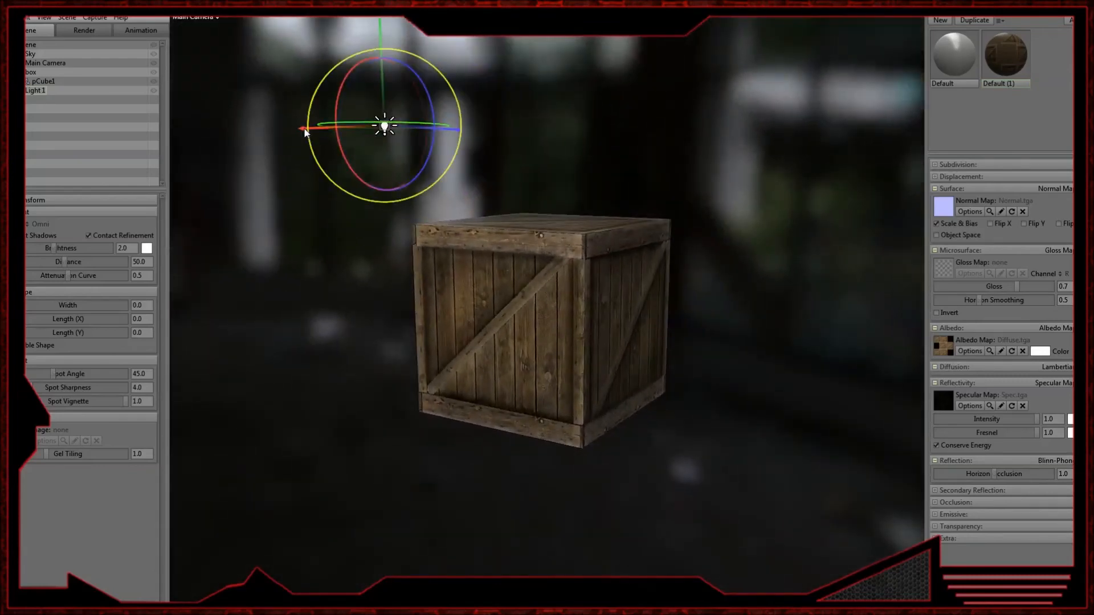
{"action": "left_click_drag", "start_coordinate": [303, 128], "coordinate": [398, 136]}
{"action": "left_click_drag", "start_coordinate": [461, 213], "coordinate": [541, 211]}
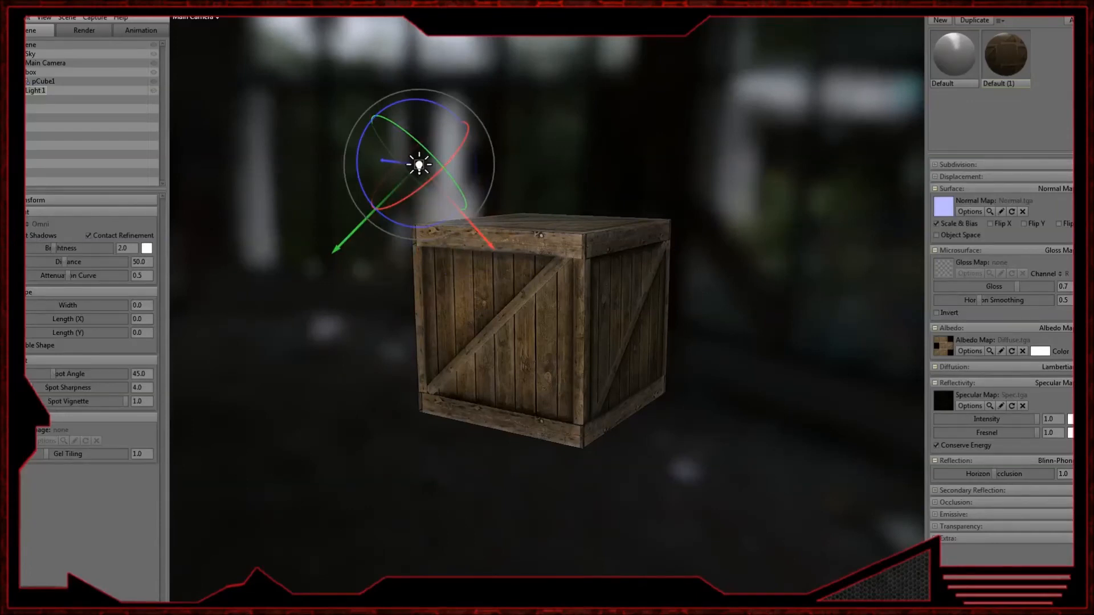
{"action": "left_click_drag", "start_coordinate": [501, 246], "coordinate": [604, 356]}
{"action": "left_click", "coordinate": [714, 439]}
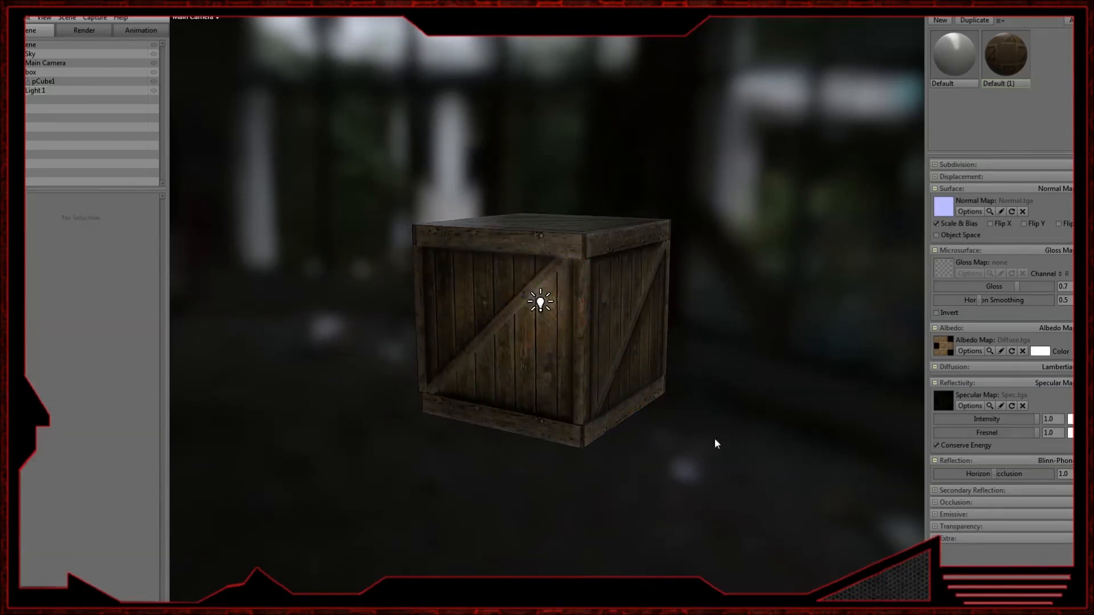
{"action": "left_click_drag", "start_coordinate": [678, 385], "coordinate": [681, 375]}
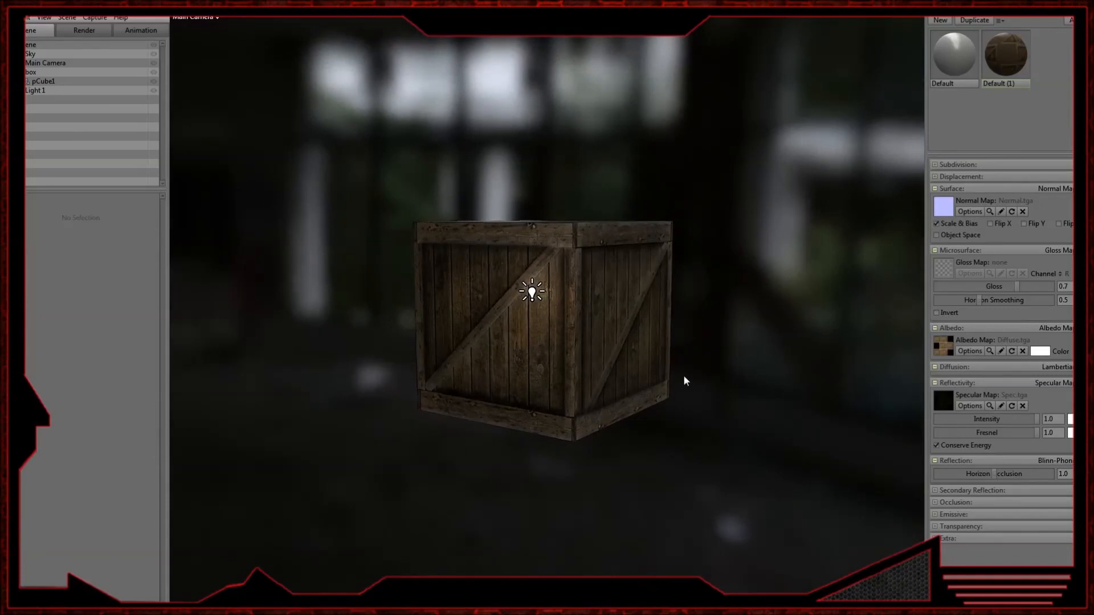
- Set the new light's brightness to 2.051, distance to 75.82 and attenuation curve to 0.579
{"action": "left_click", "coordinate": [39, 90]}
{"action": "left_click_drag", "start_coordinate": [64, 248], "coordinate": [67, 275]}
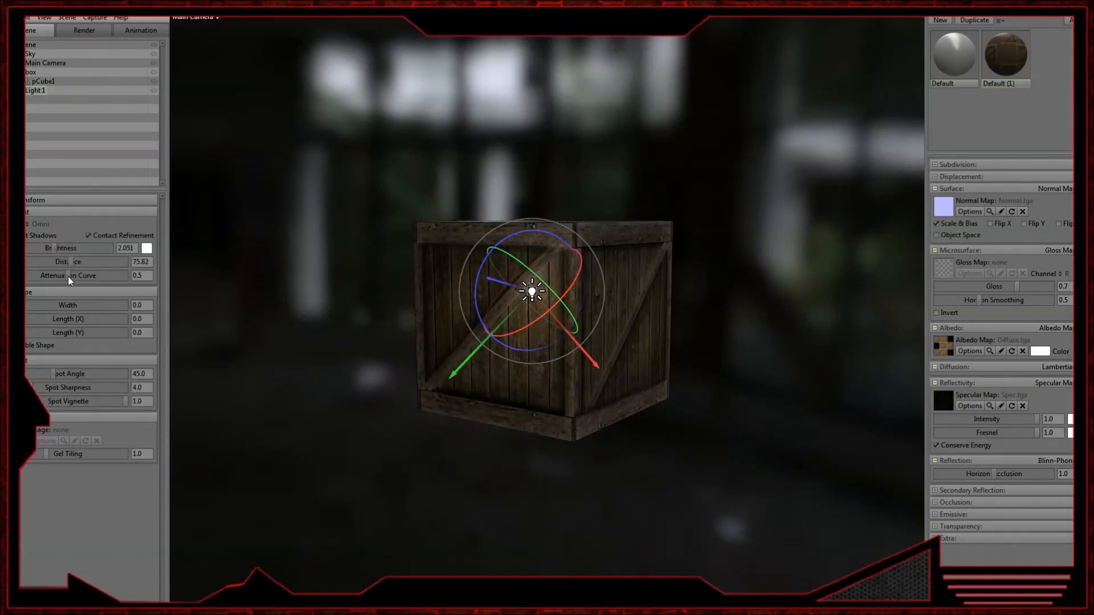
{"action": "left_click", "coordinate": [598, 459]}
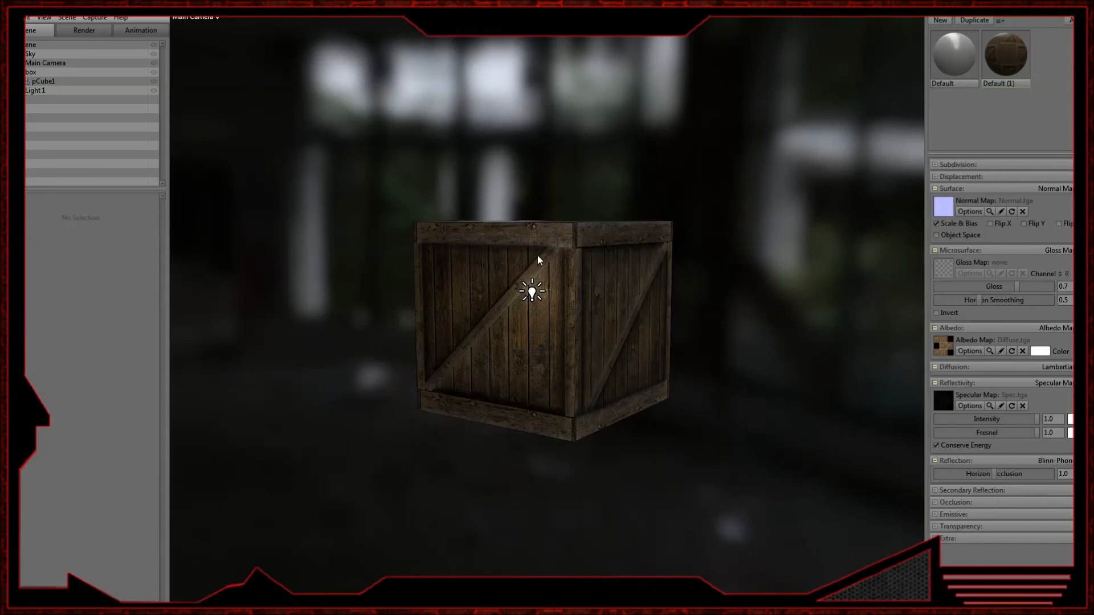
- Shift the light slightly along its blue axis to brighten the crate's front faces
{"action": "left_click_drag", "start_coordinate": [538, 257], "coordinate": [565, 271]}
{"action": "left_click", "coordinate": [527, 293]}
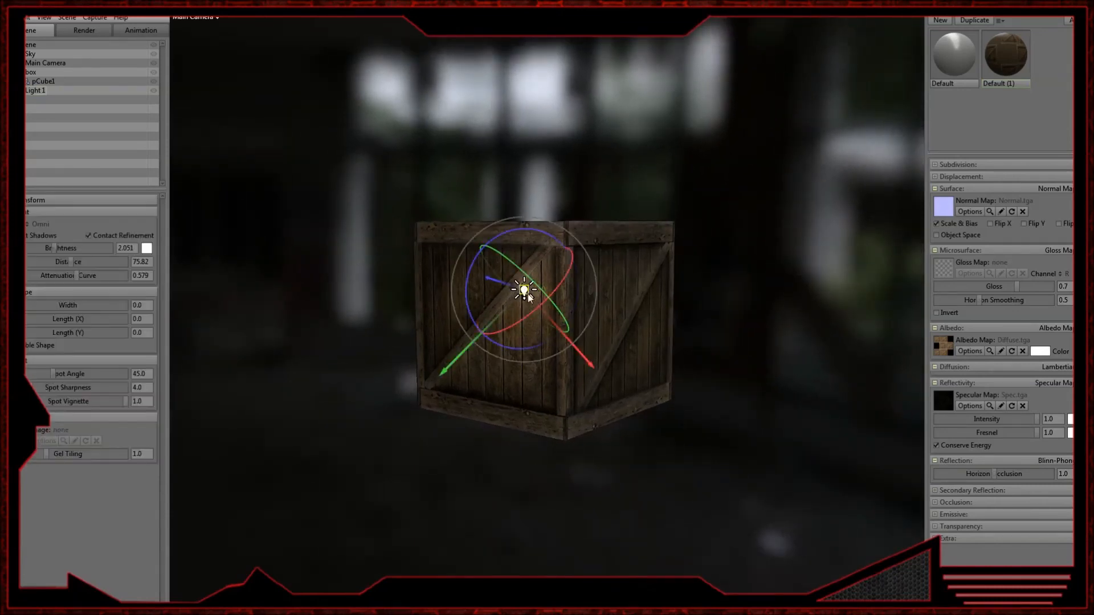
{"action": "mouse_move", "coordinate": [485, 282]}
{"action": "left_mouse_down"}
{"action": "mouse_move", "coordinate": [526, 297]}
{"action": "mouse_move", "coordinate": [498, 292]}
{"action": "left_mouse_up"}
{"action": "left_click", "coordinate": [686, 444]}
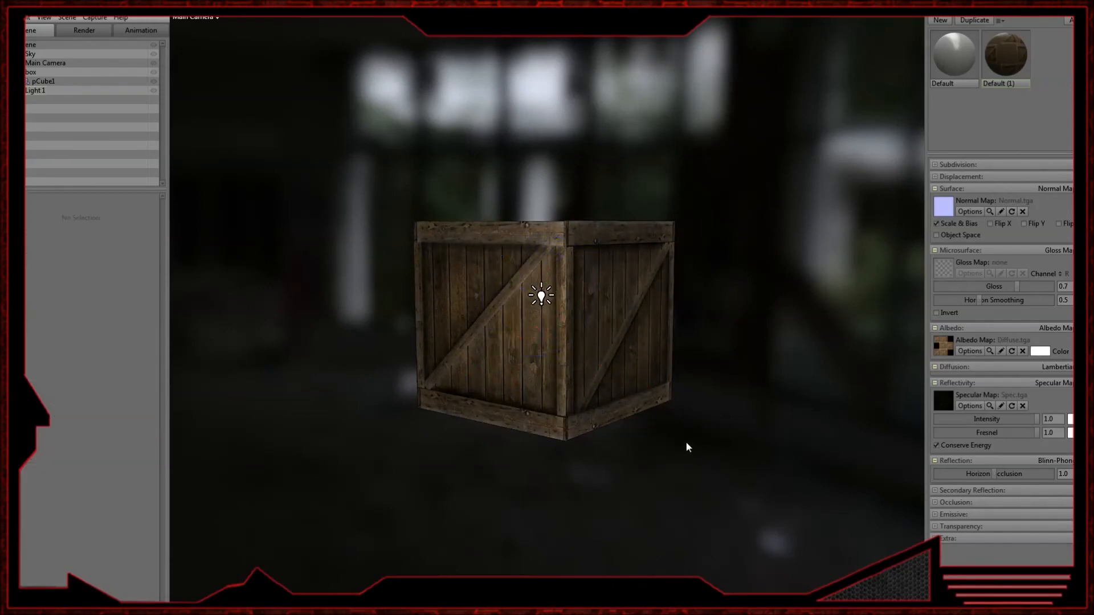
- Capture the framed crate view as an image and open screenshot000.png as a separate document in Photoshop, shown full screen
{"action": "left_click_drag", "start_coordinate": [571, 264], "coordinate": [584, 267]}
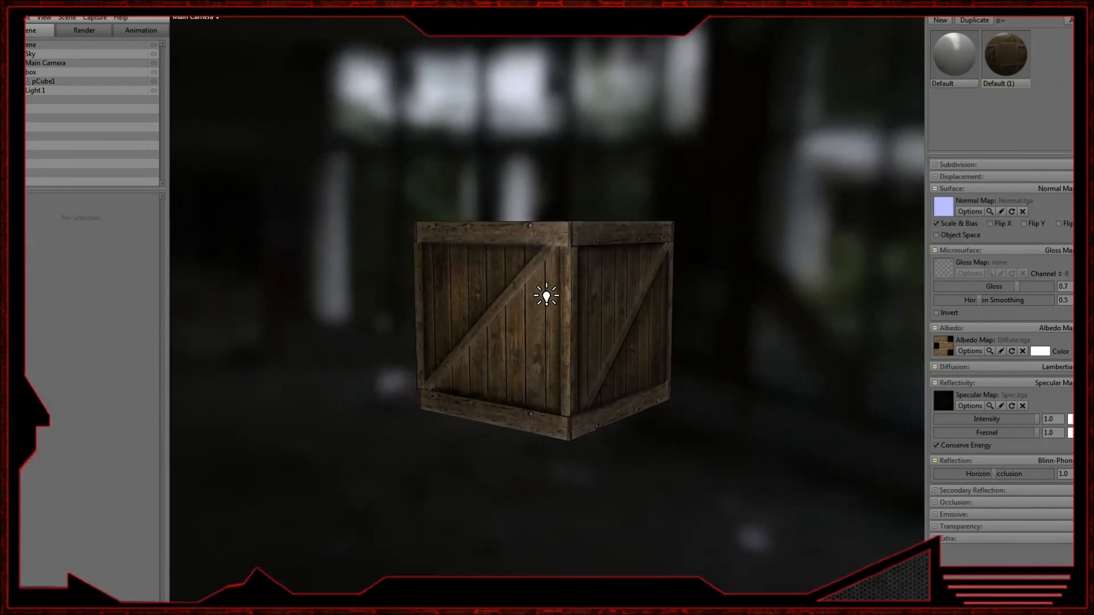
{"action": "left_click", "coordinate": [94, 18]}
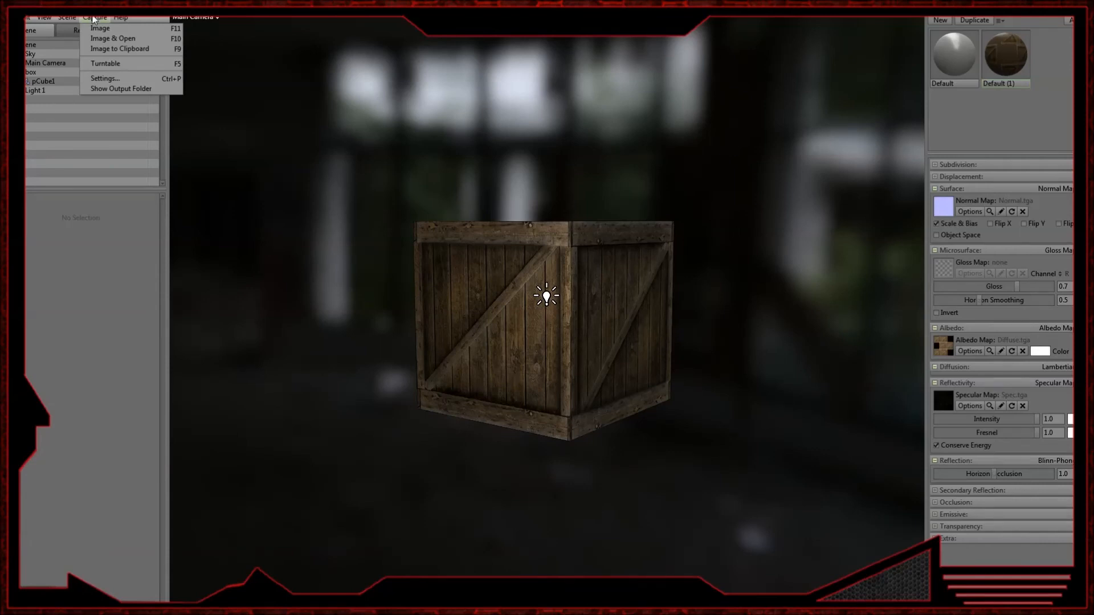
{"action": "left_click", "coordinate": [100, 28]}
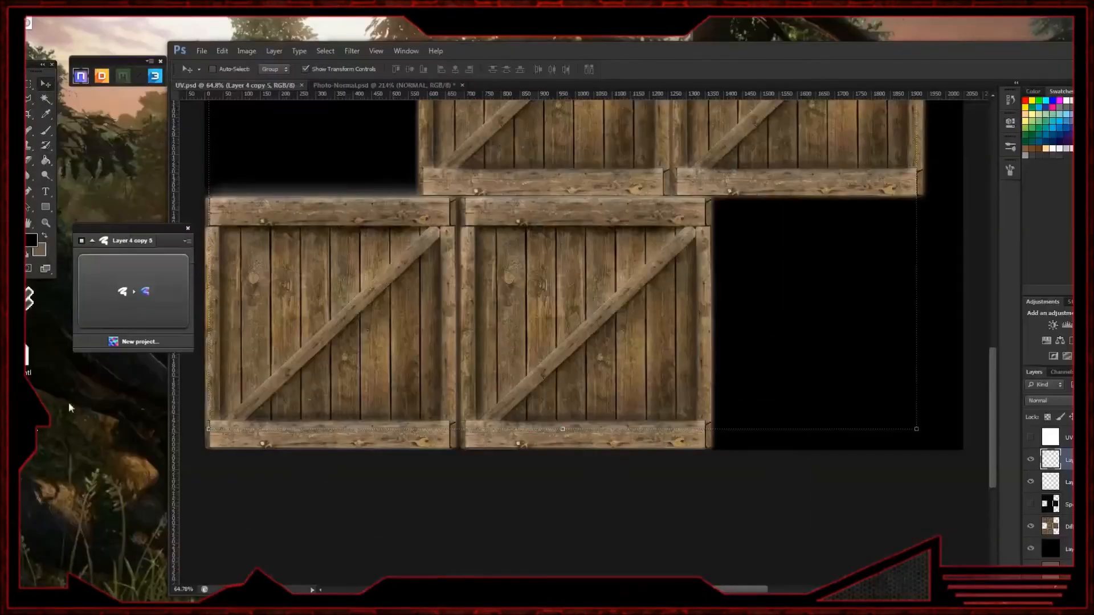
{"action": "left_click_drag", "start_coordinate": [517, 83], "coordinate": [516, 84]}
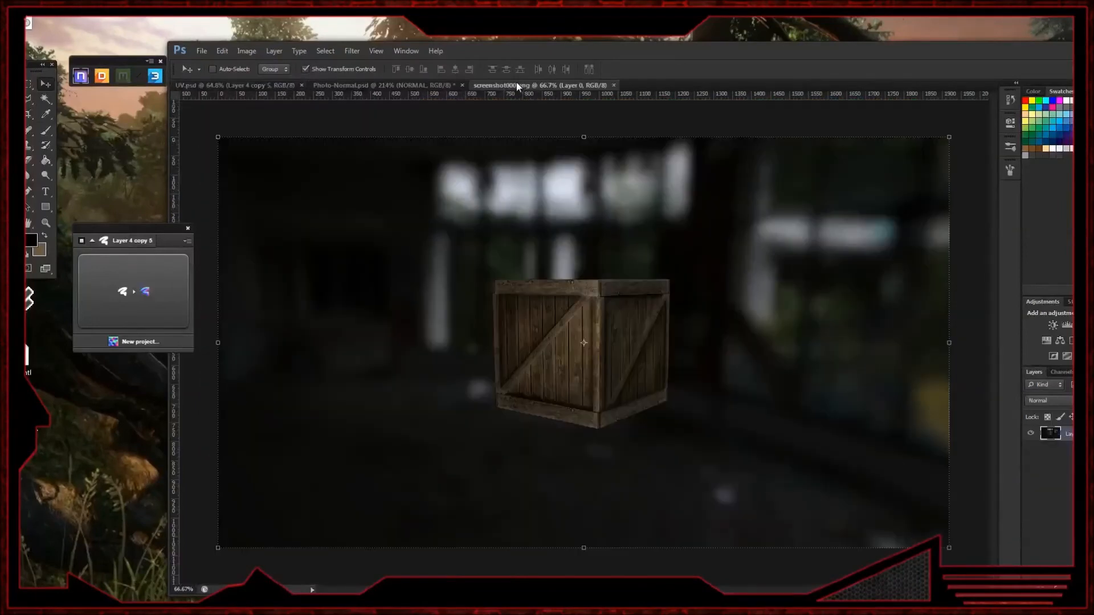
{"action": "key", "text": "f"}
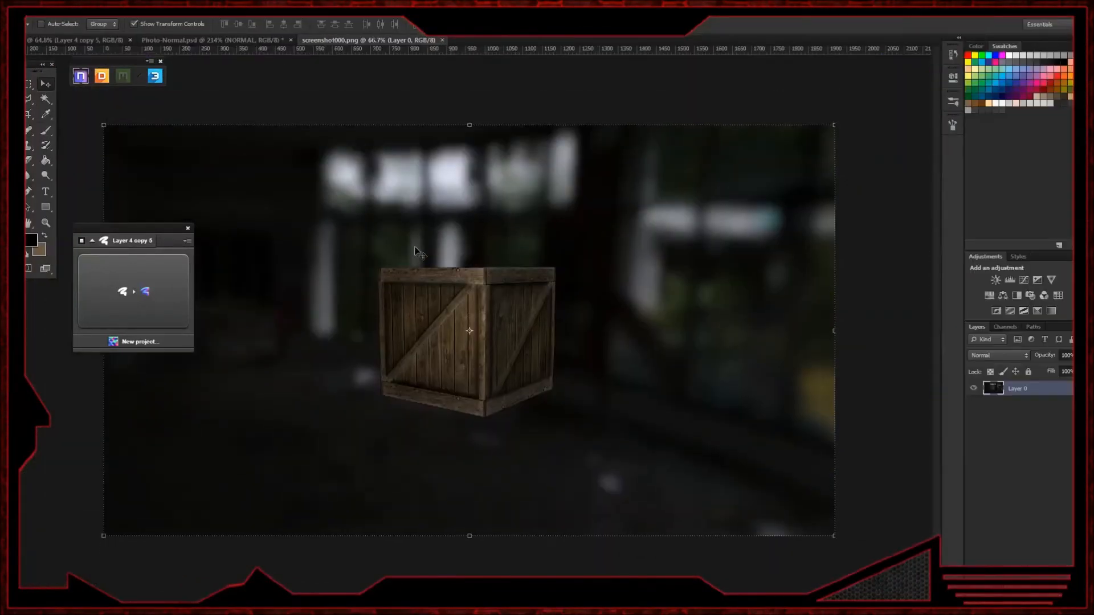
- Select strips along the image's upper and lower edges and fill them with black letterbox bars on a new layer
{"action": "key", "text": "m"}
{"action": "left_click_drag", "start_coordinate": [91, 123], "coordinate": [883, 148]}
{"action": "left_click_drag", "start_coordinate": [852, 544], "coordinate": [66, 514], "text": "shift"}
{"action": "key", "text": "ctrl+shift+alt+n"}
{"action": "key", "text": "g"}
{"action": "left_click", "coordinate": [565, 139]}
{"action": "key", "text": "ctrl+d"}
- Bring Photoshop back to the front and shift the floating normal-map panel away from the crate image
{"action": "left_click_drag", "start_coordinate": [149, 230], "coordinate": [144, 312]}
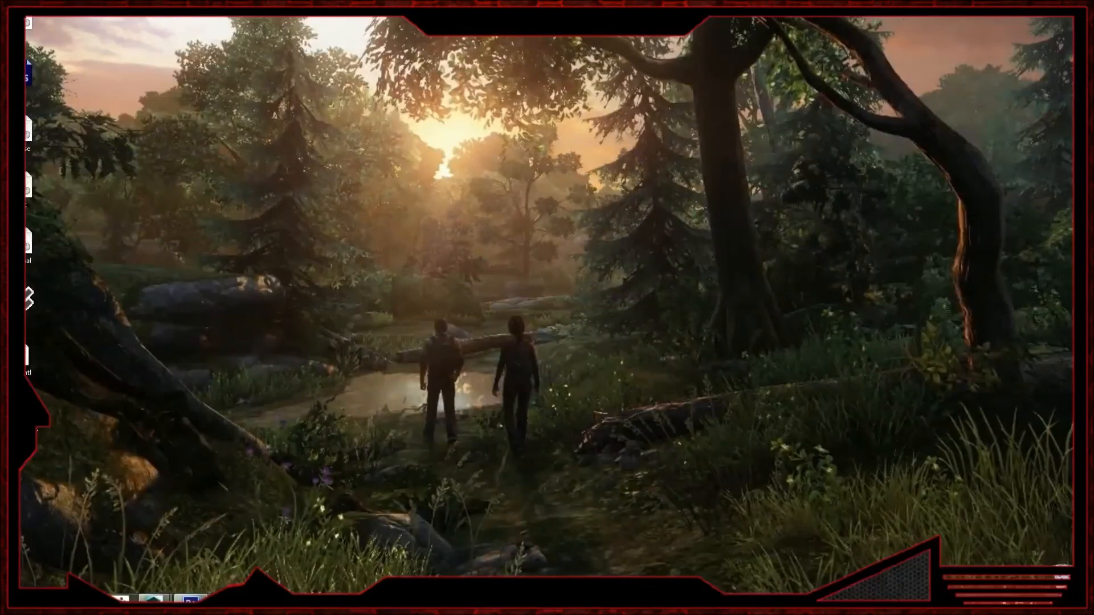
{"action": "left_click", "coordinate": [193, 602]}
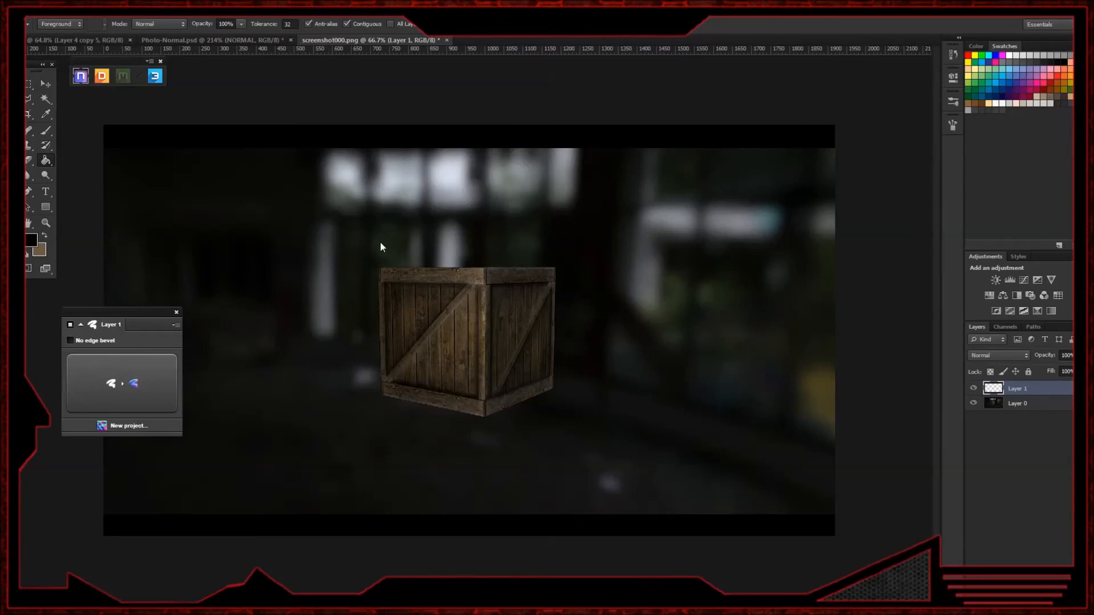
{"action": "left_click_drag", "start_coordinate": [125, 307], "coordinate": [88, 299]}
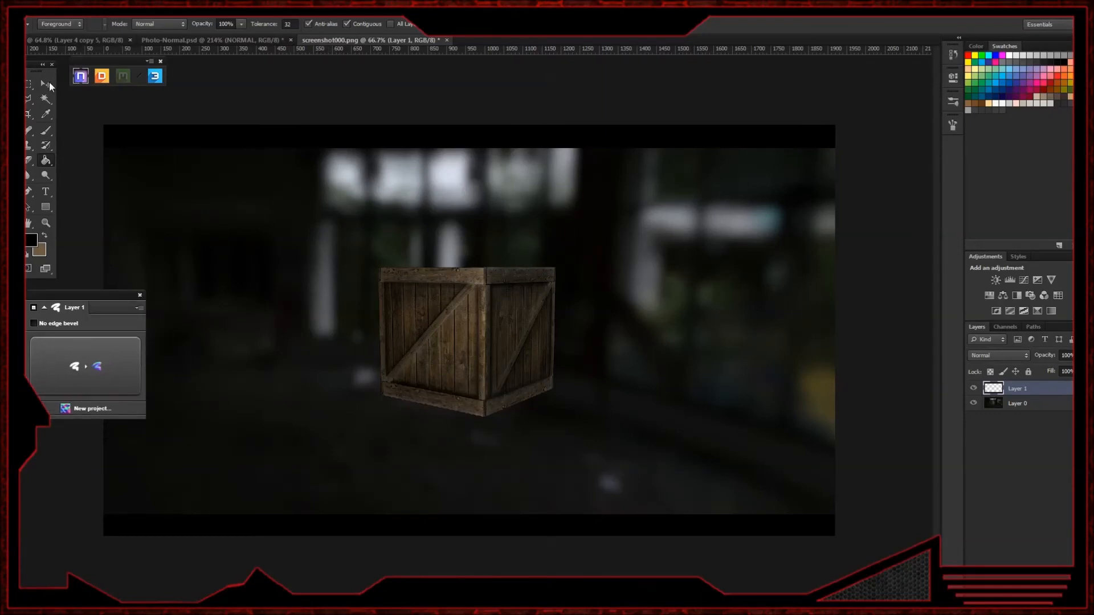
- Save the letterboxed crate image to the Desktop as a JPEG named Box_Fin
{"action": "key", "text": "ctrl+shift+s"}
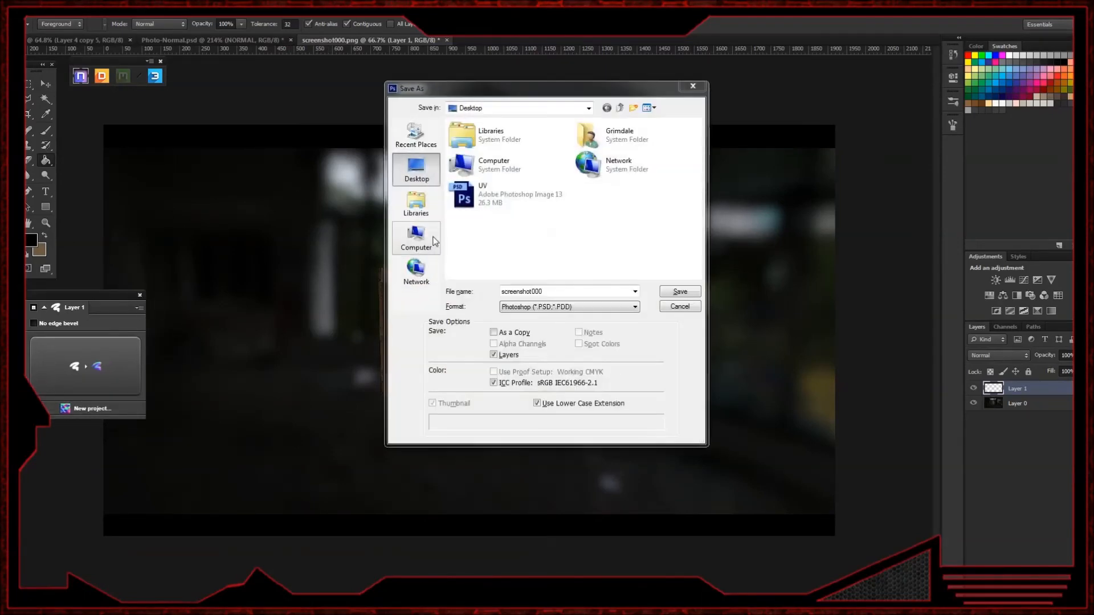
{"action": "left_click", "coordinate": [424, 240]}
{"action": "left_click", "coordinate": [416, 170]}
{"action": "left_click", "coordinate": [574, 309]}
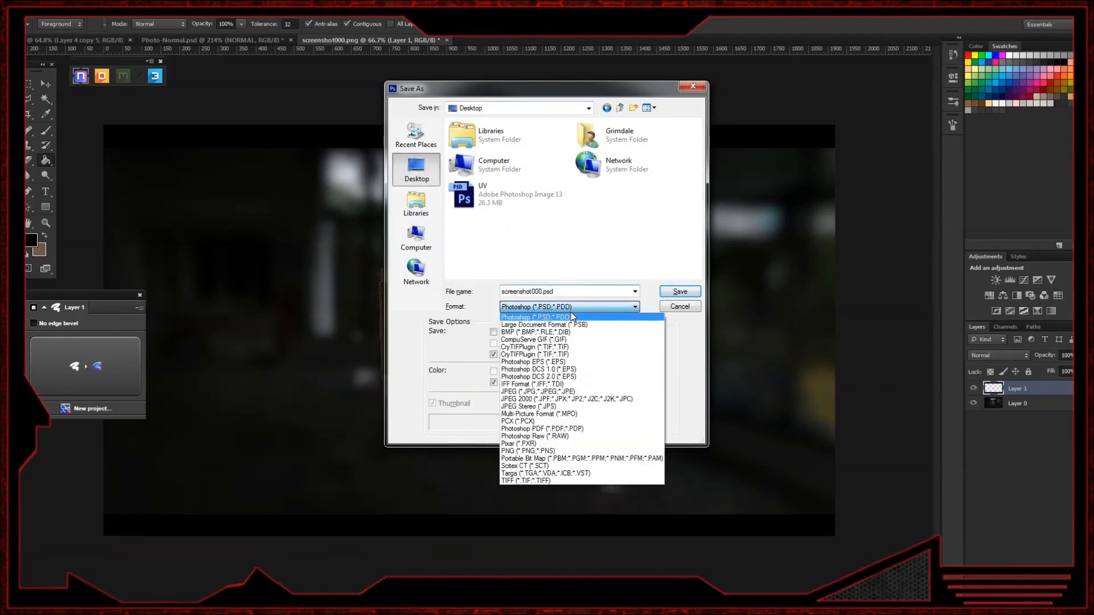
{"action": "left_click", "coordinate": [557, 392]}
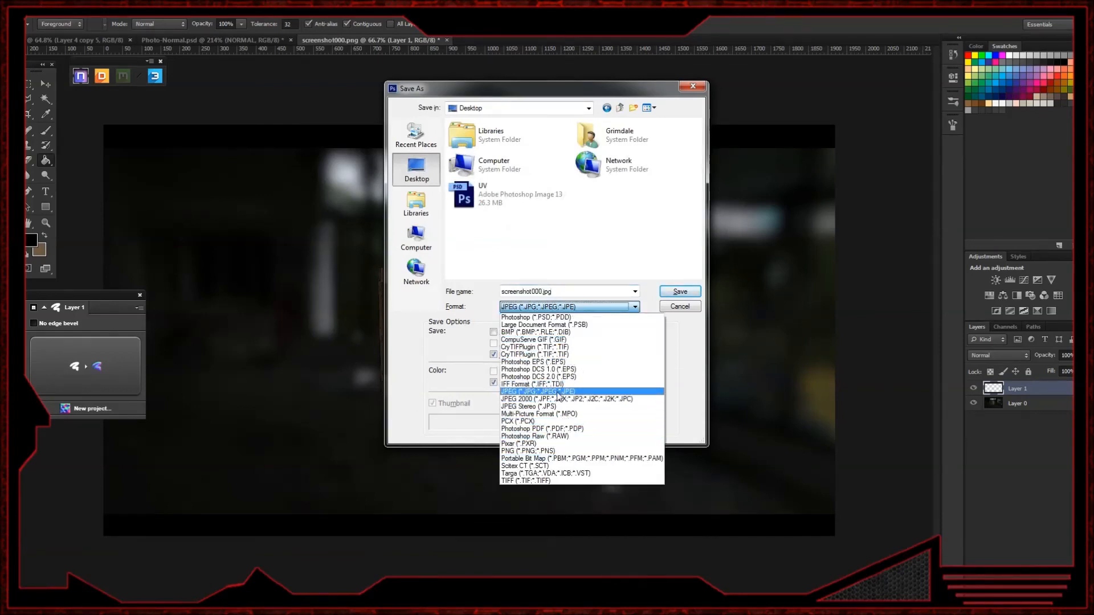
{"action": "double_click", "coordinate": [578, 290]}
{"action": "type", "text": "Box_Fin"}
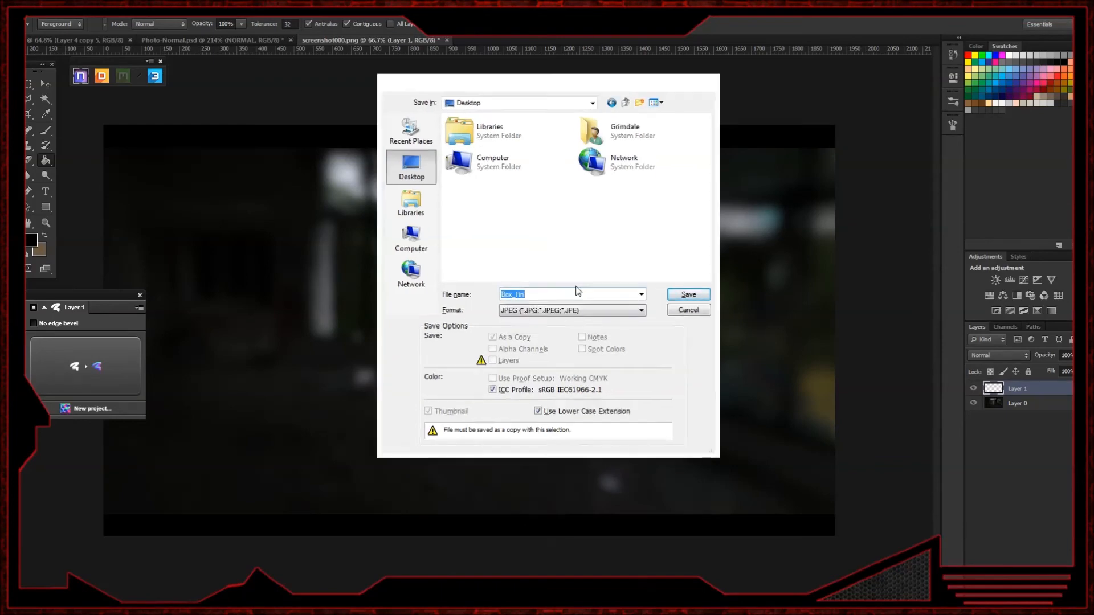
{"action": "key", "text": "Return"}
{"action": "key", "text": "Return"}
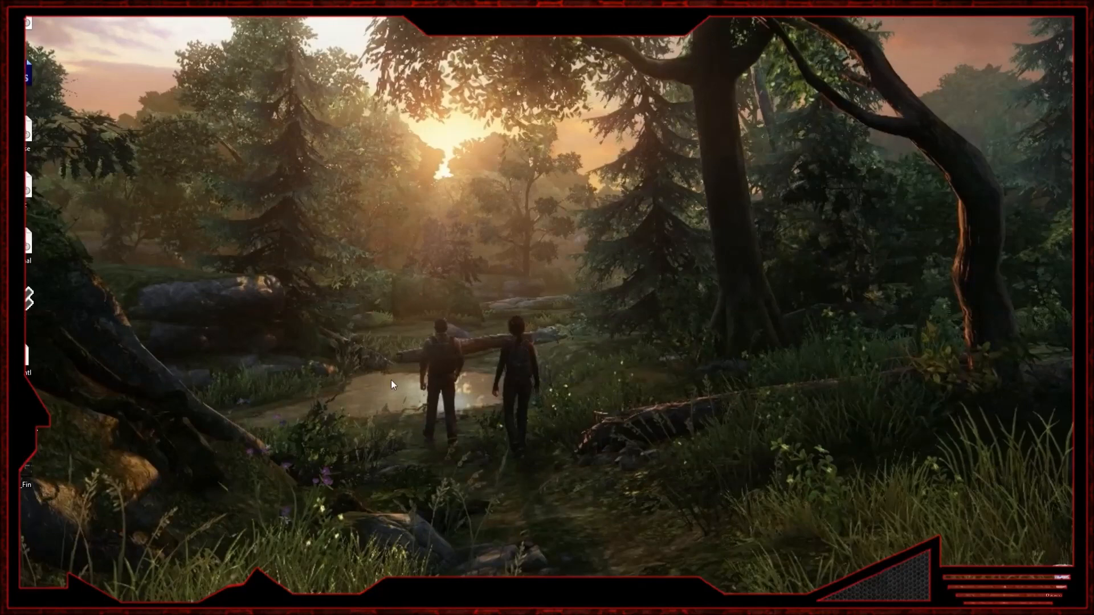
- Examine the saved Box_Fin image in the photo viewer at reduced and full window size, then close the viewer
{"action": "left_click", "coordinate": [15, 602]}
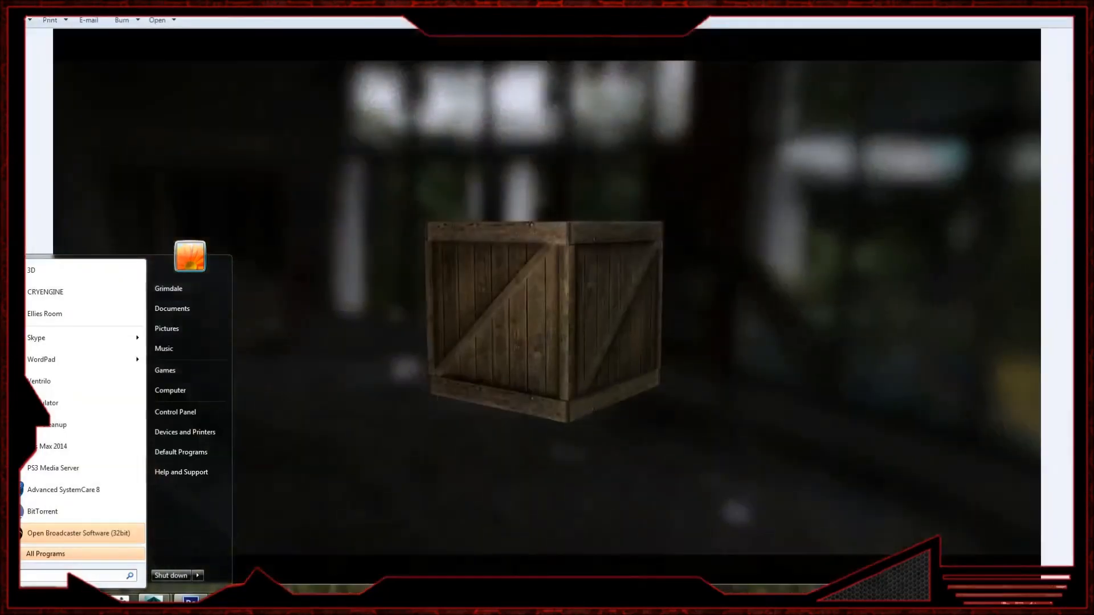
{"action": "left_click", "coordinate": [263, 600]}
{"action": "mouse_move", "coordinate": [474, 599]}
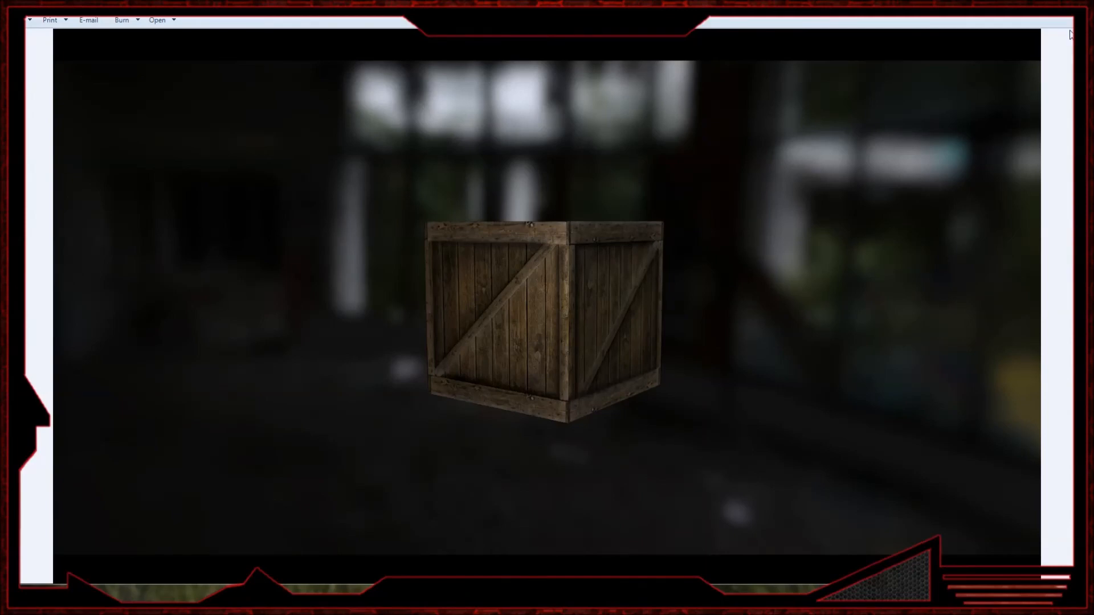
{"action": "left_click", "coordinate": [1050, 6]}
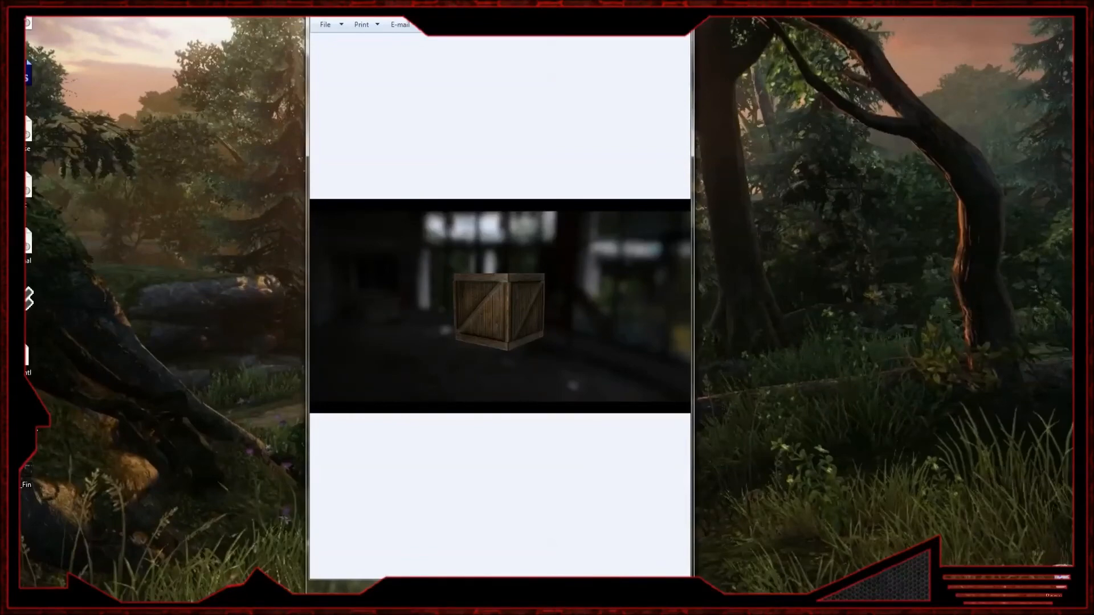
{"action": "left_click", "coordinate": [654, 7]}
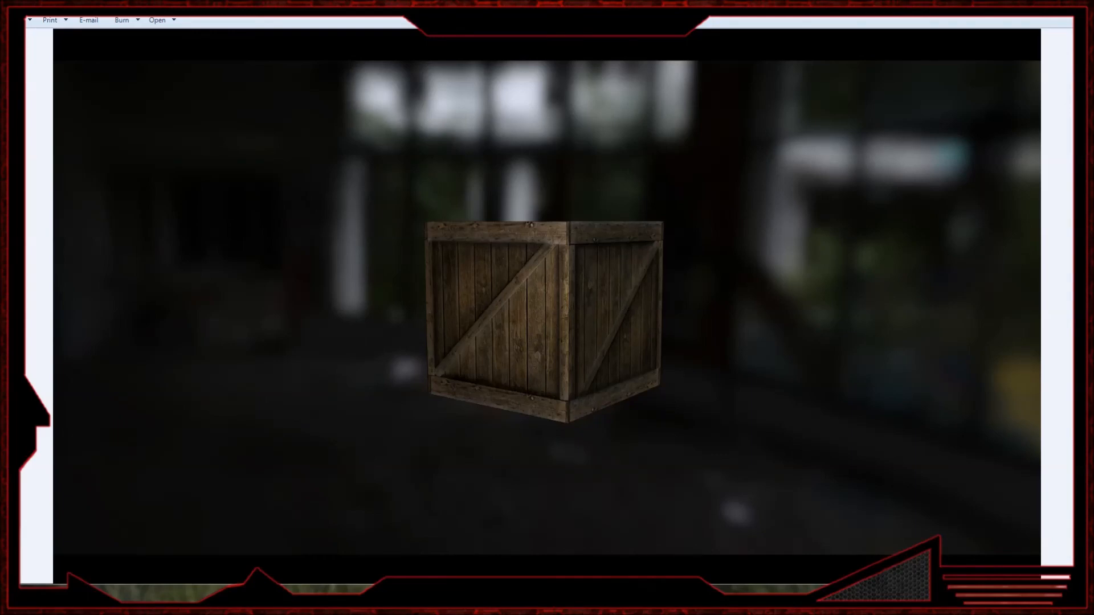
{"action": "left_click", "coordinate": [1074, 5]}
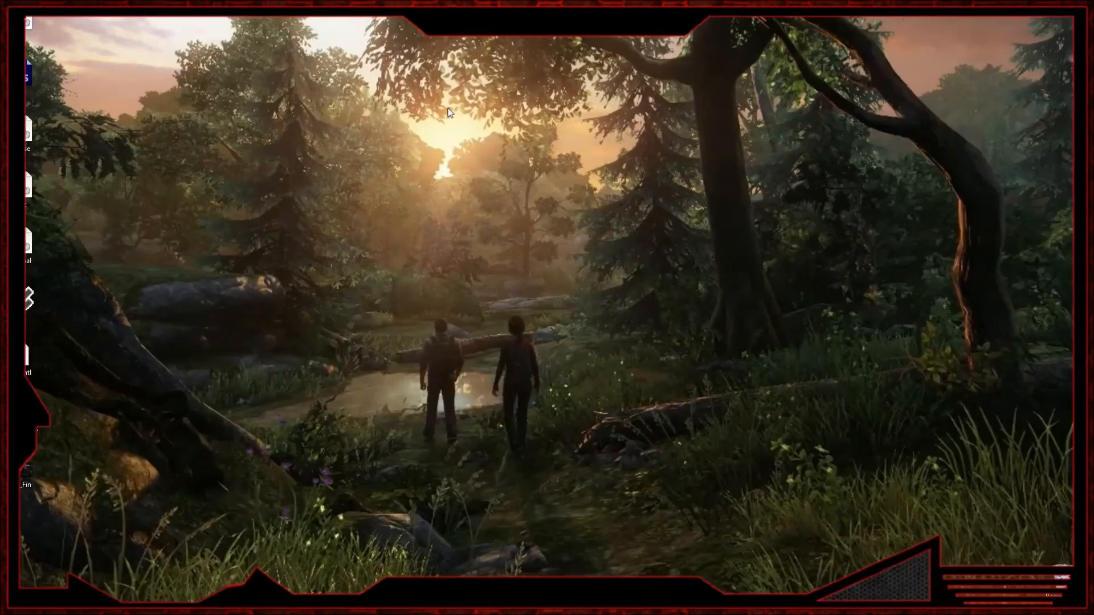
- Switch to Marmoset Toolbag, orbit around the crate and examine the available image and turntable capture options
{"action": "mouse_move", "coordinate": [376, 612]}
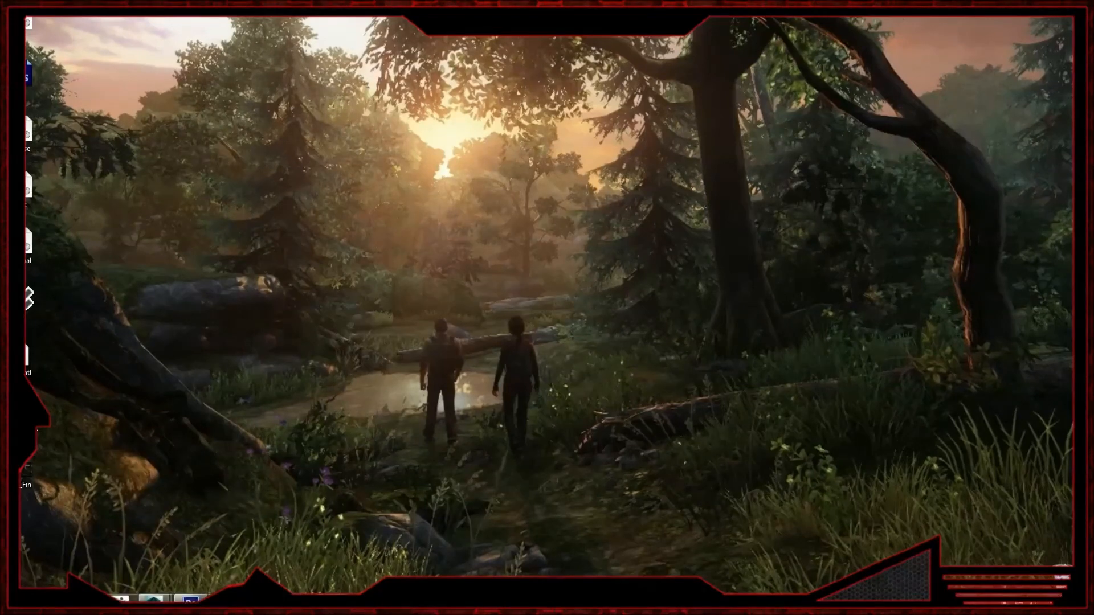
{"action": "left_click", "coordinate": [334, 604]}
{"action": "left_click_drag", "start_coordinate": [606, 341], "coordinate": [561, 340]}
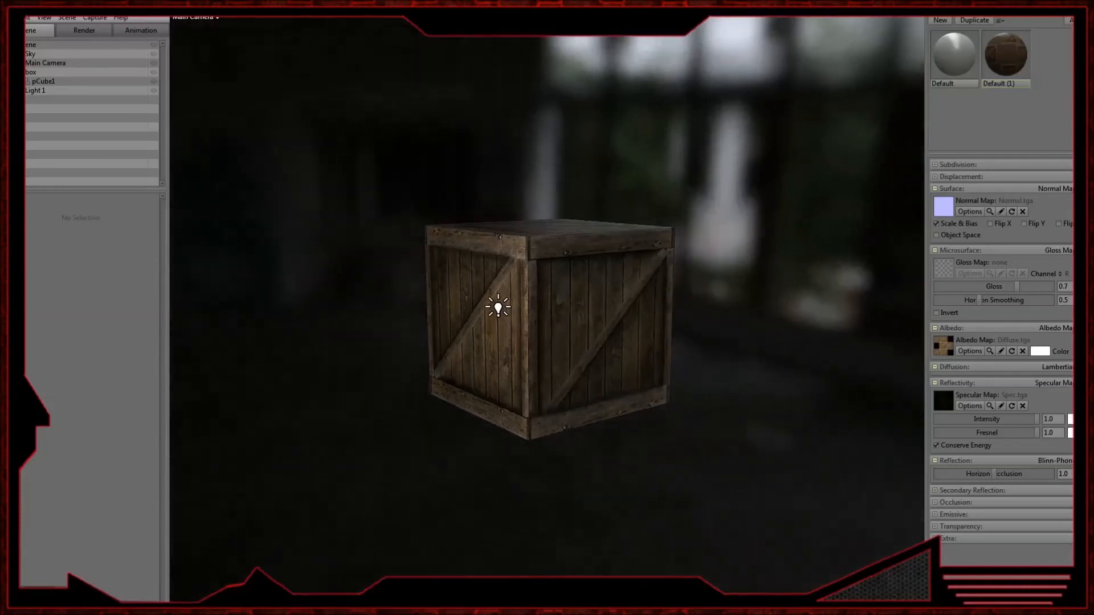
{"action": "left_click", "coordinate": [95, 18]}
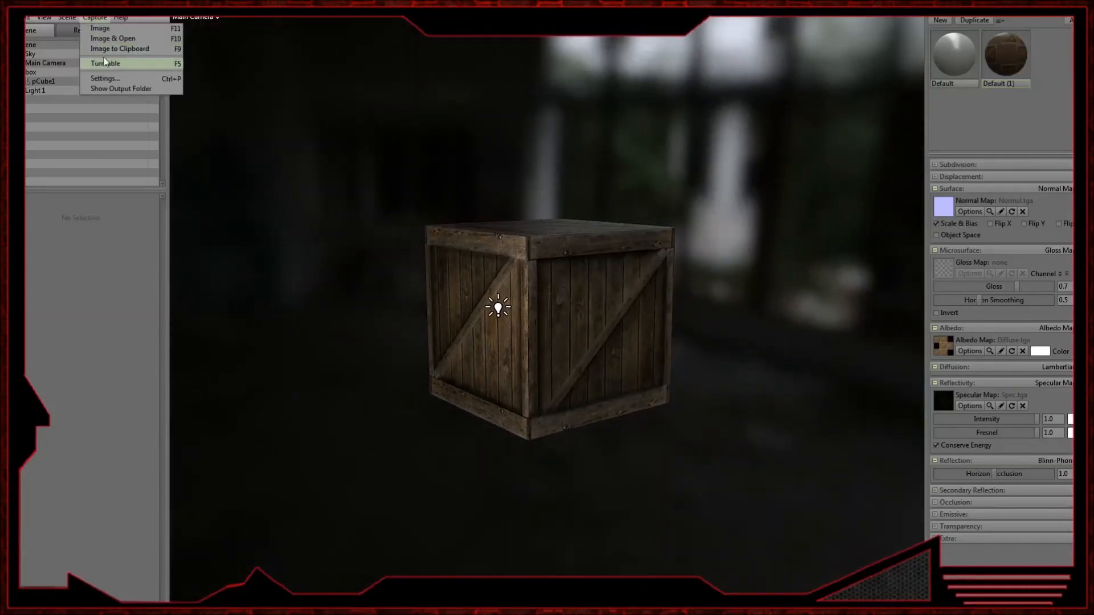
{"action": "mouse_move", "coordinate": [75, 23]}
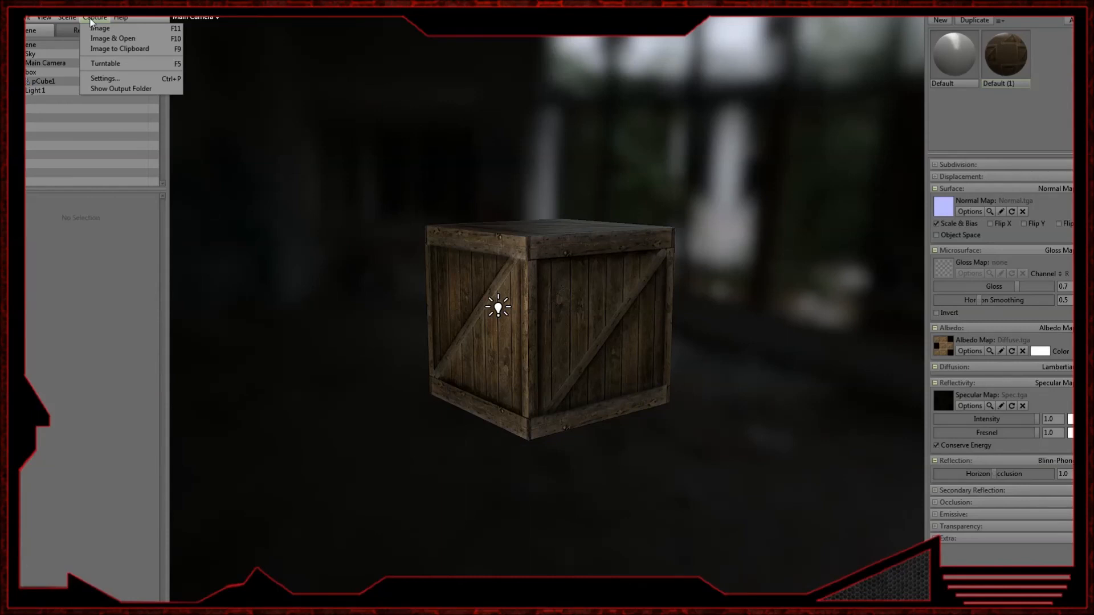
- Select the crate mesh pCube1 and set the Scene Turntable speed to 12.08 so the crate rotates
{"action": "left_click", "coordinate": [45, 80]}
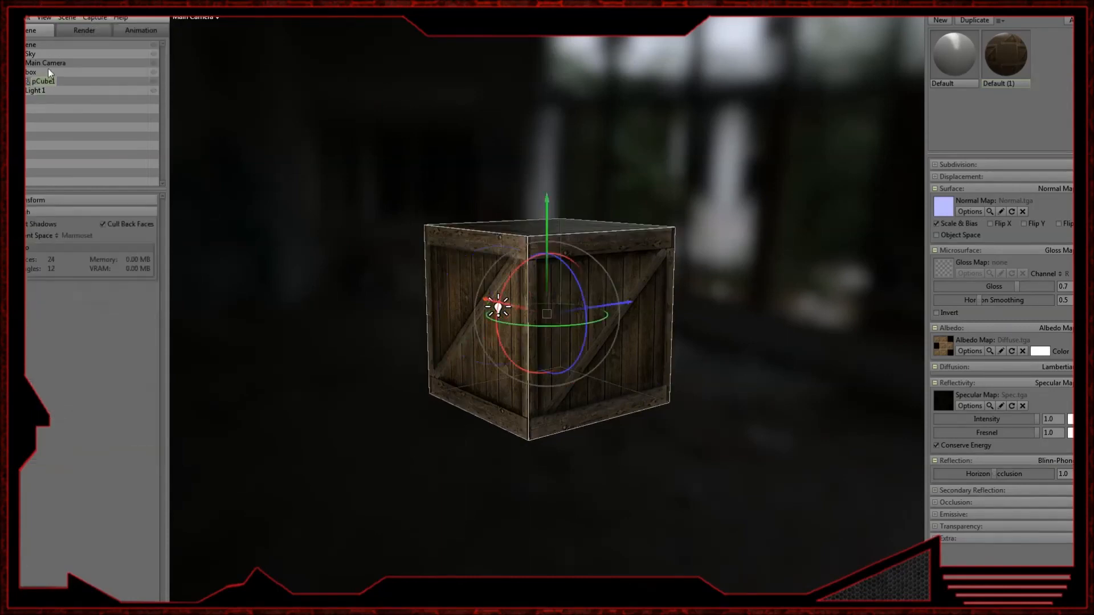
{"action": "left_click", "coordinate": [49, 63]}
{"action": "left_click", "coordinate": [46, 83]}
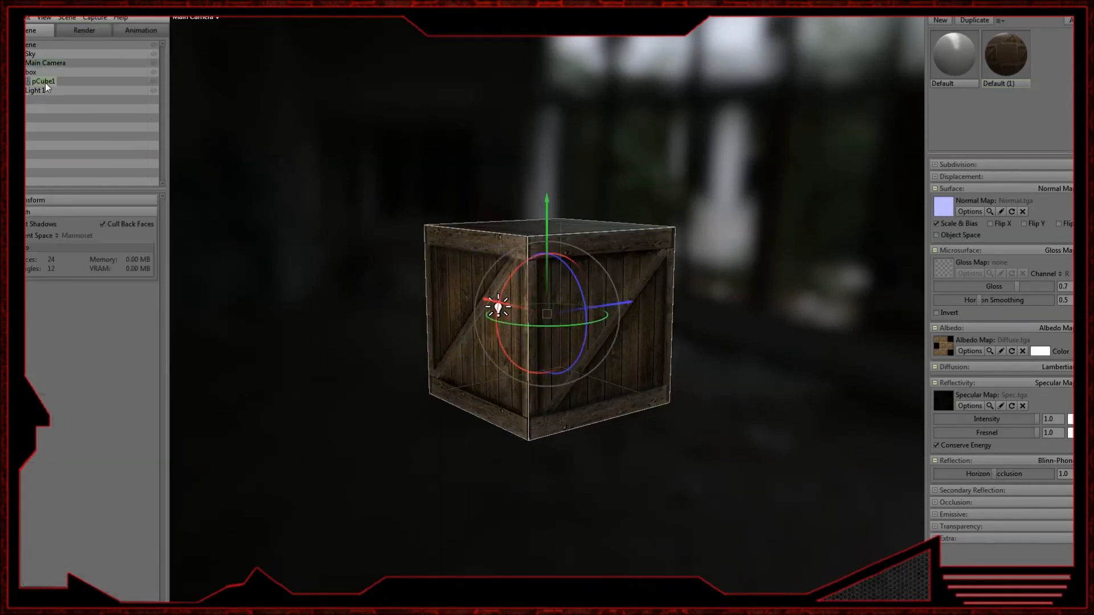
{"action": "left_click", "coordinate": [142, 30]}
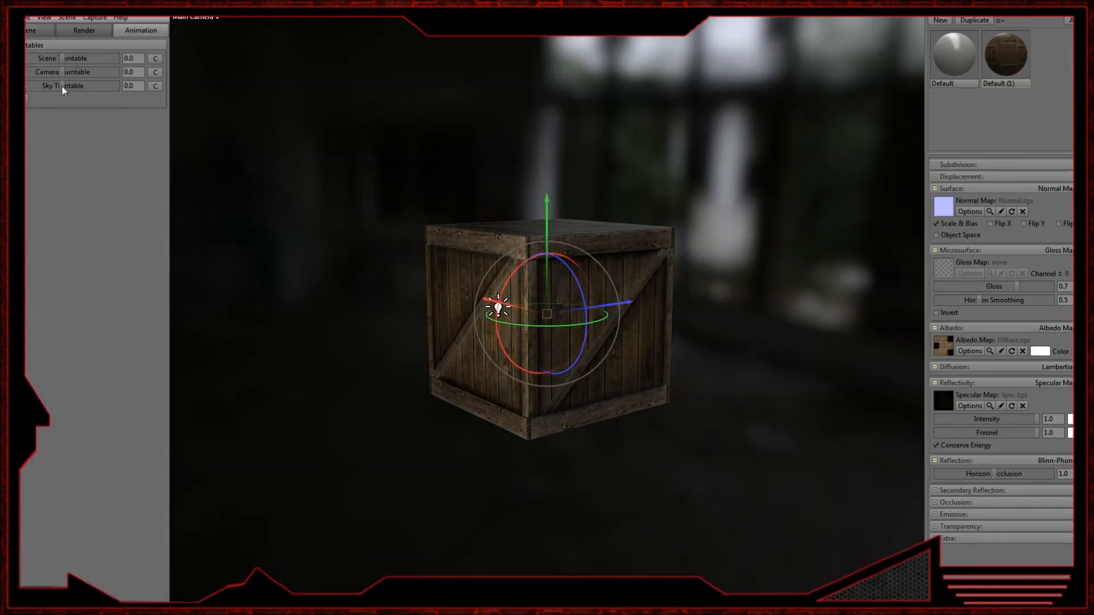
{"action": "left_click_drag", "start_coordinate": [64, 60], "coordinate": [89, 63]}
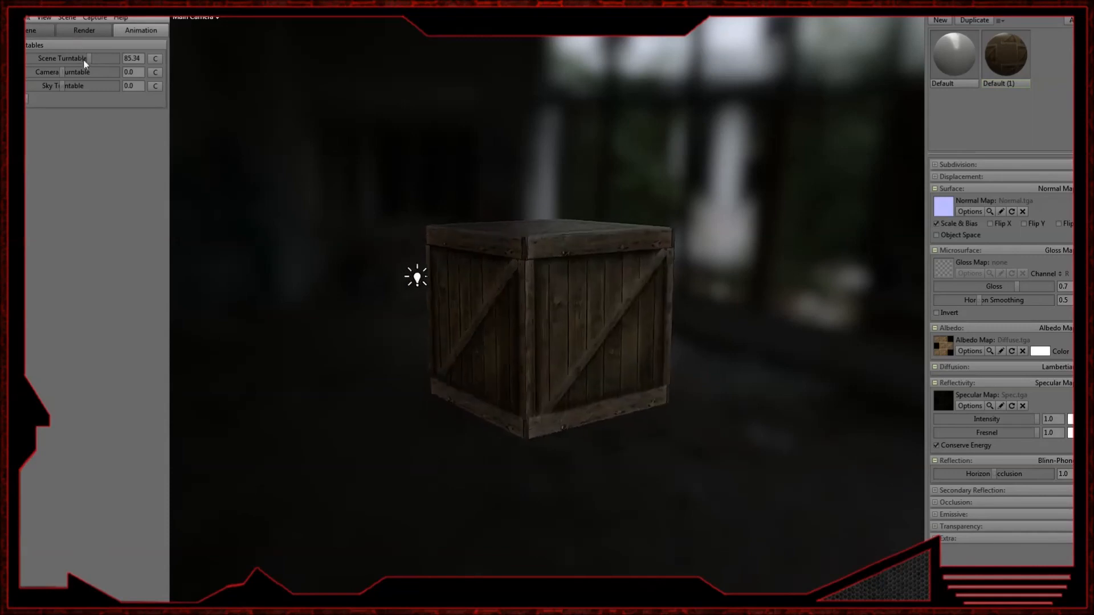
{"action": "left_click_drag", "start_coordinate": [84, 60], "coordinate": [68, 59]}
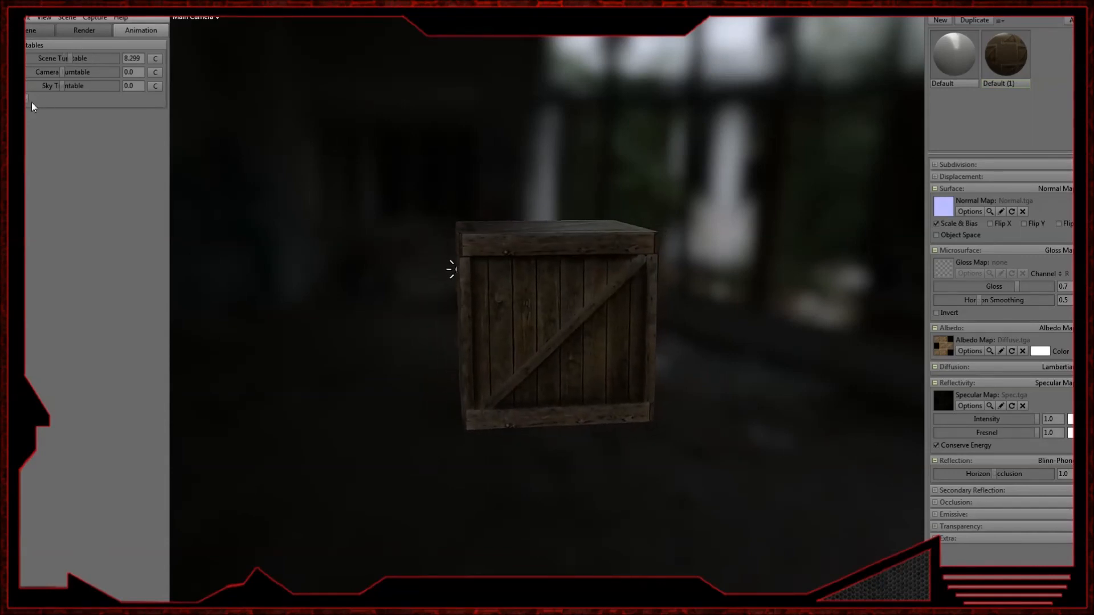
{"action": "left_click_drag", "start_coordinate": [70, 58], "coordinate": [72, 59]}
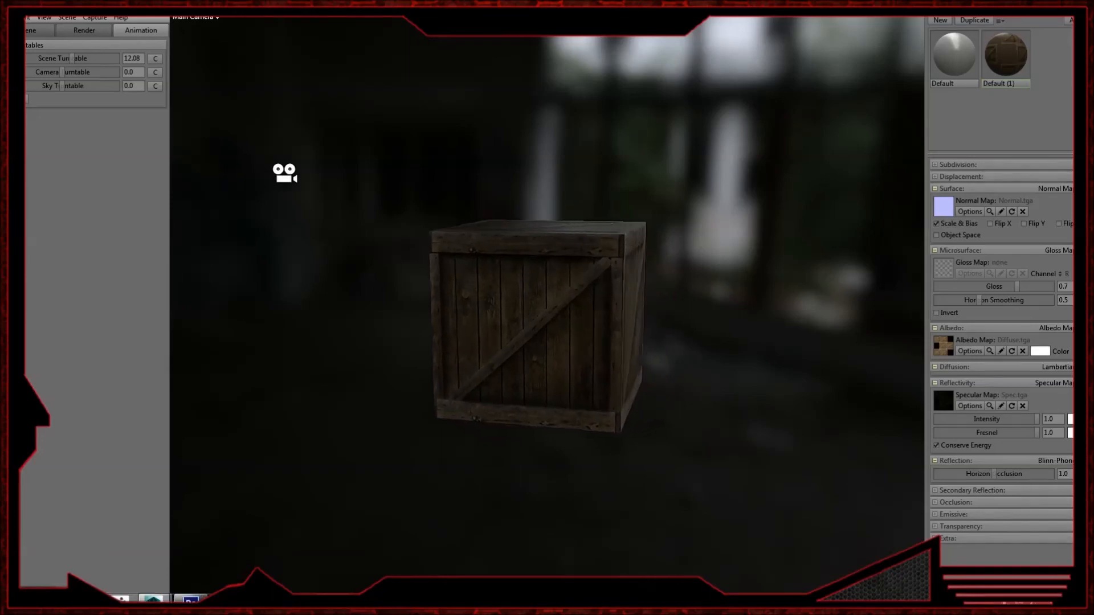
{"action": "mouse_move", "coordinate": [84, 600]}
{"action": "left_click", "coordinate": [165, 544]}
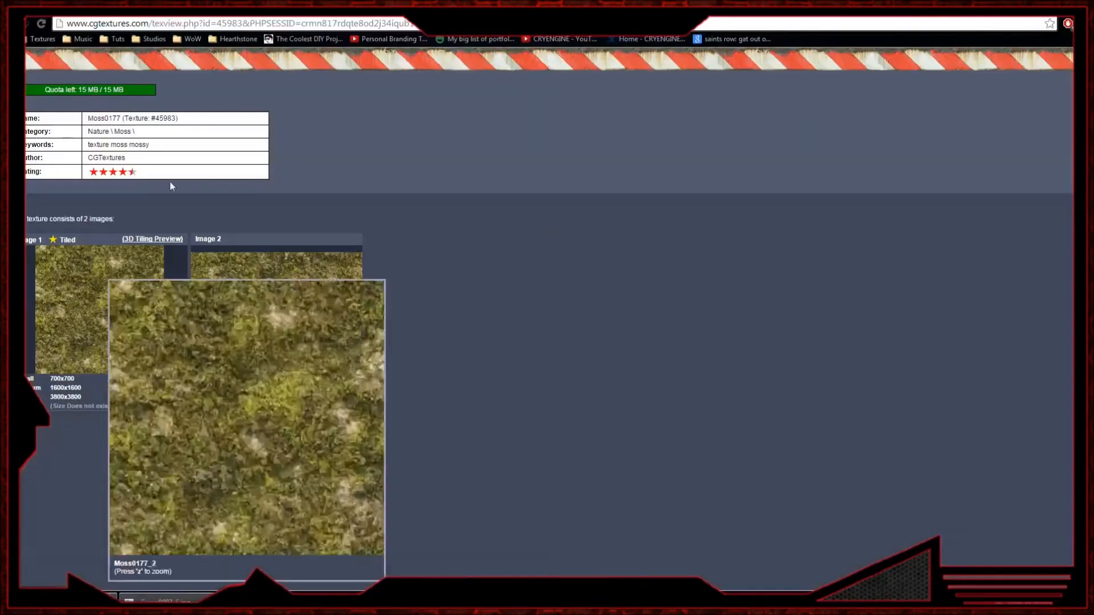
{"action": "left_click", "coordinate": [202, 23]}
{"action": "type", "text": "www.chri"}
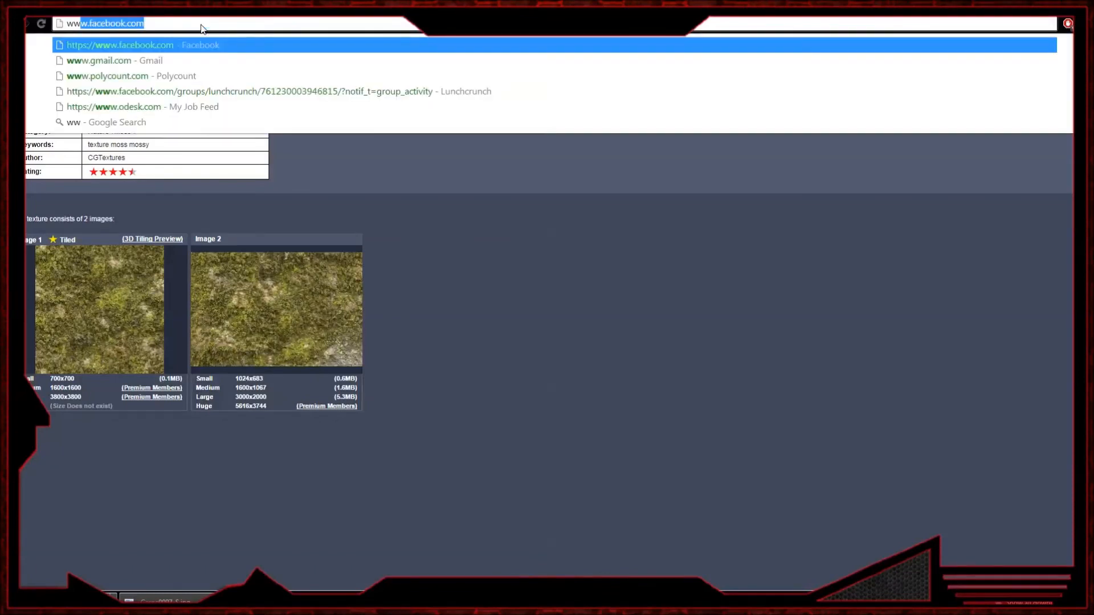
{"action": "type", "text": "sc3d.com"}
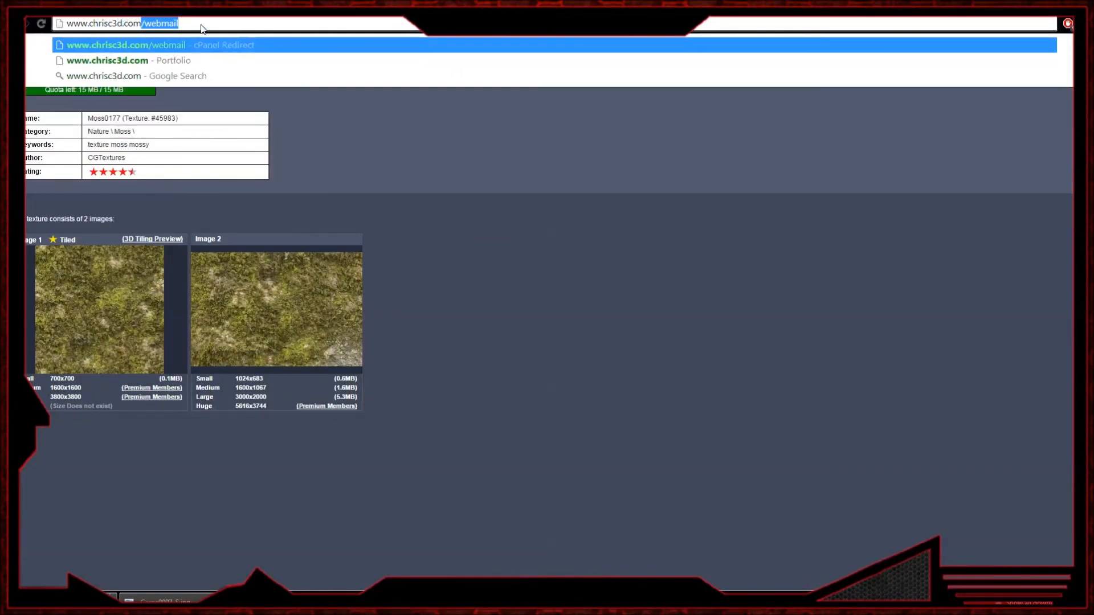
{"action": "key", "text": "Delete"}
{"action": "key", "text": "Return"}
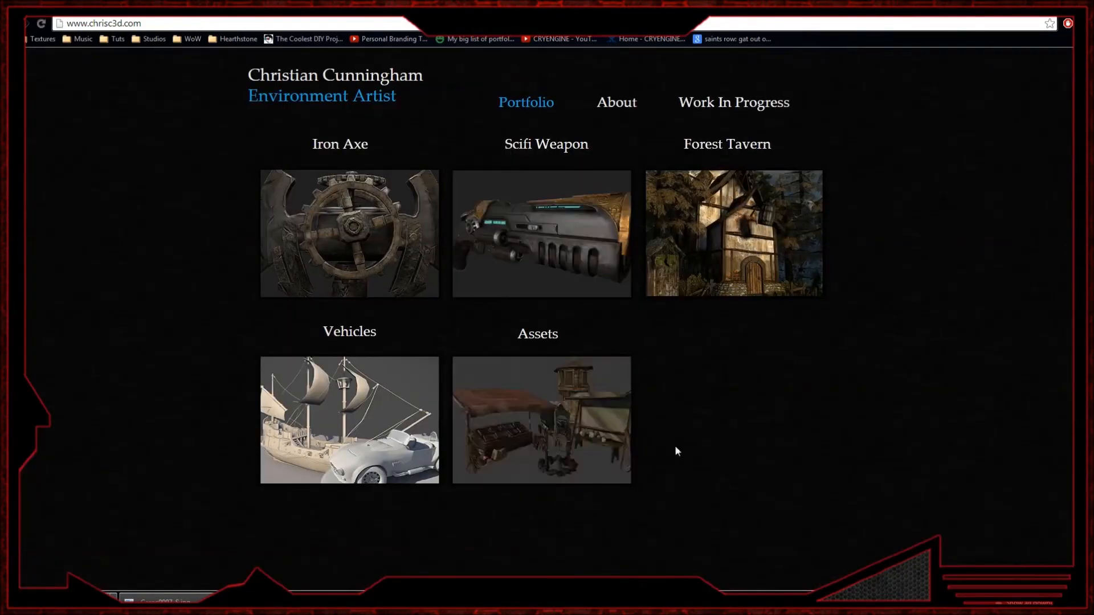
- Look through the Scifi Weapon project page, view its first gun render at full size and return to the page
{"action": "left_click", "coordinate": [589, 256]}
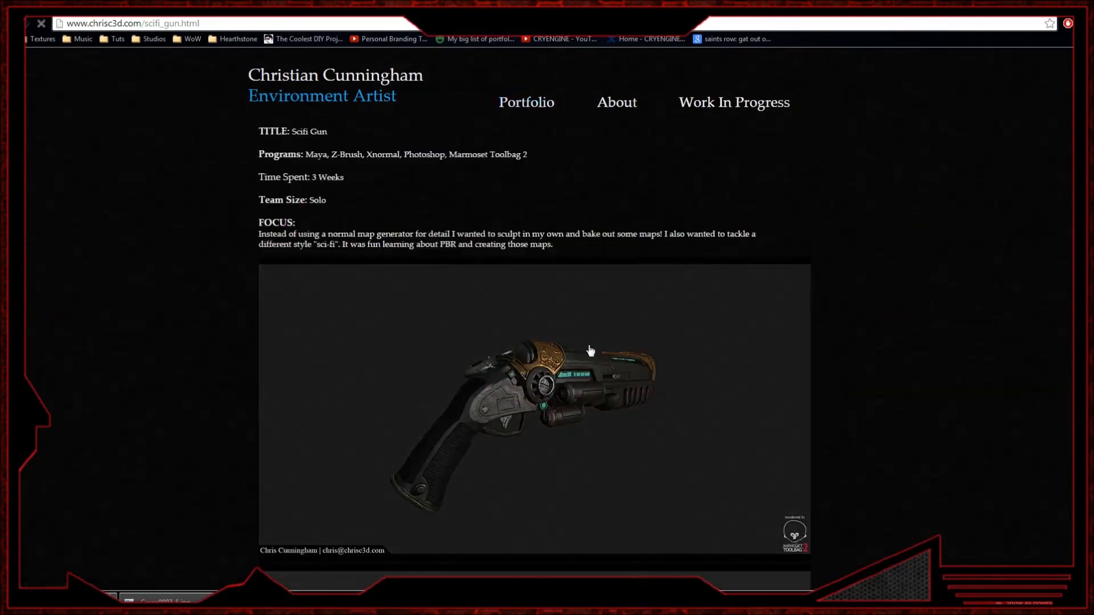
{"action": "scroll", "coordinate": [590, 351], "scroll_direction": "down", "scroll_amount": 10}
{"action": "scroll", "coordinate": [759, 366], "scroll_direction": "up", "scroll_amount": 12}
{"action": "left_click", "coordinate": [614, 400]}
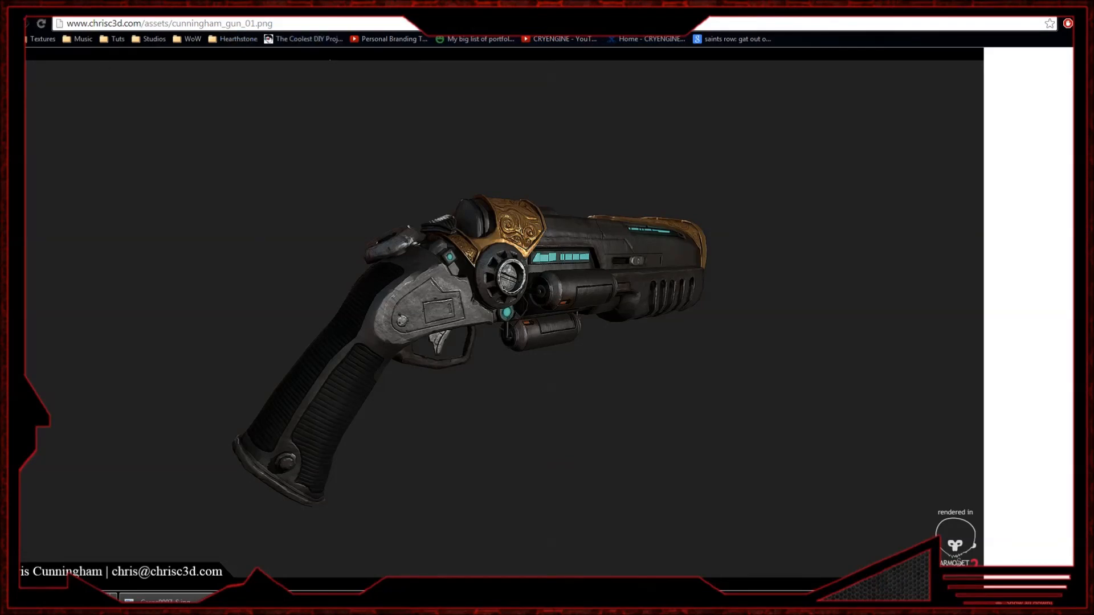
{"action": "key", "text": "alt+Left"}
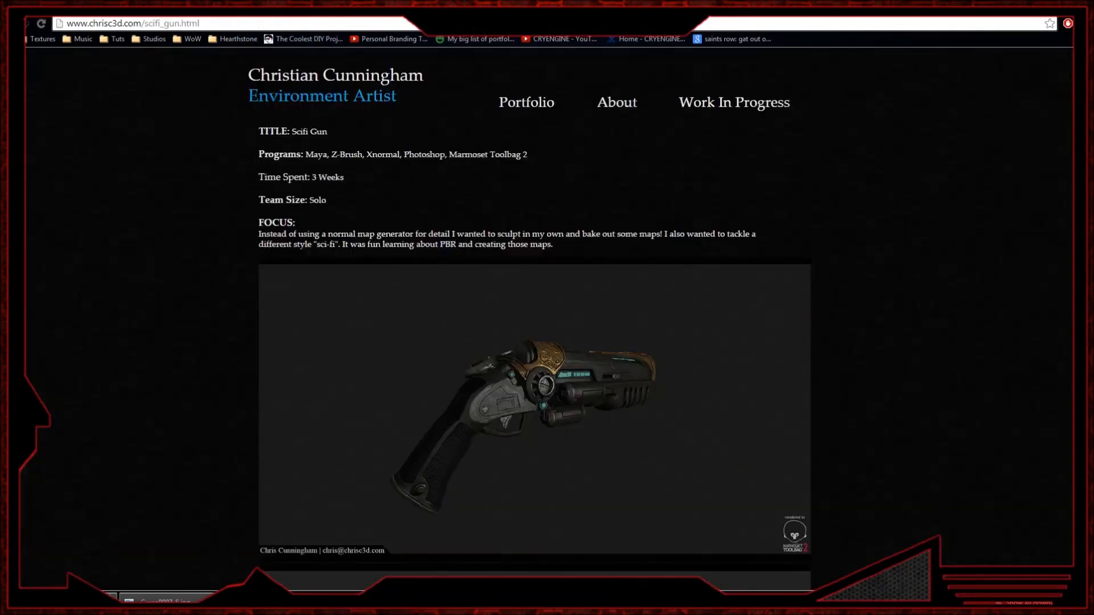
- Go back to the portfolio overview and look through the Forest Tavern page's renders, texture sheet and wireframe
{"action": "left_click", "coordinate": [536, 108]}
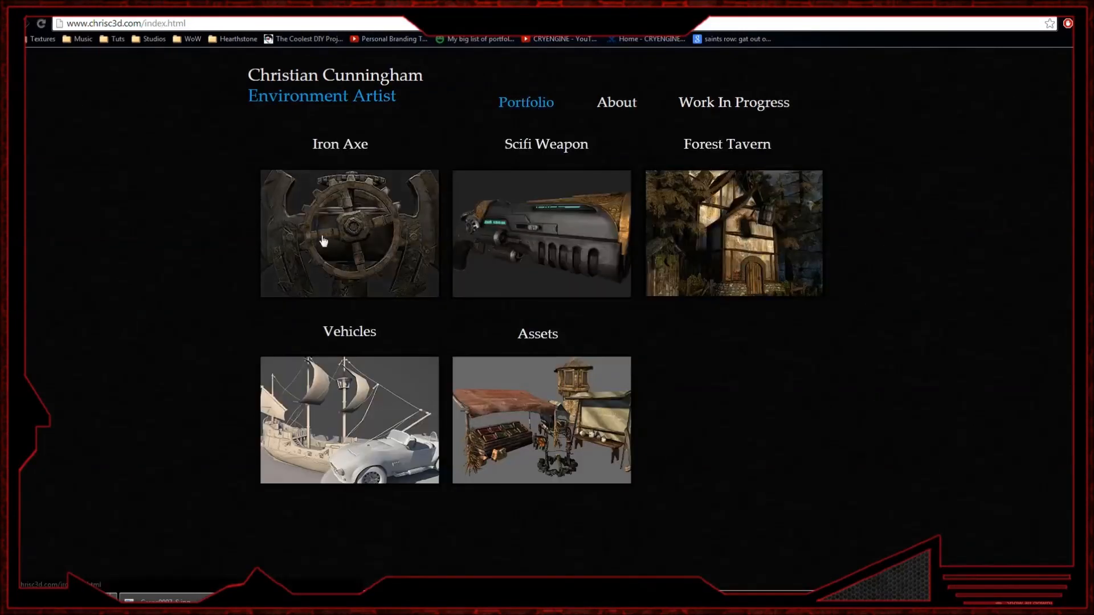
{"action": "left_click", "coordinate": [772, 272]}
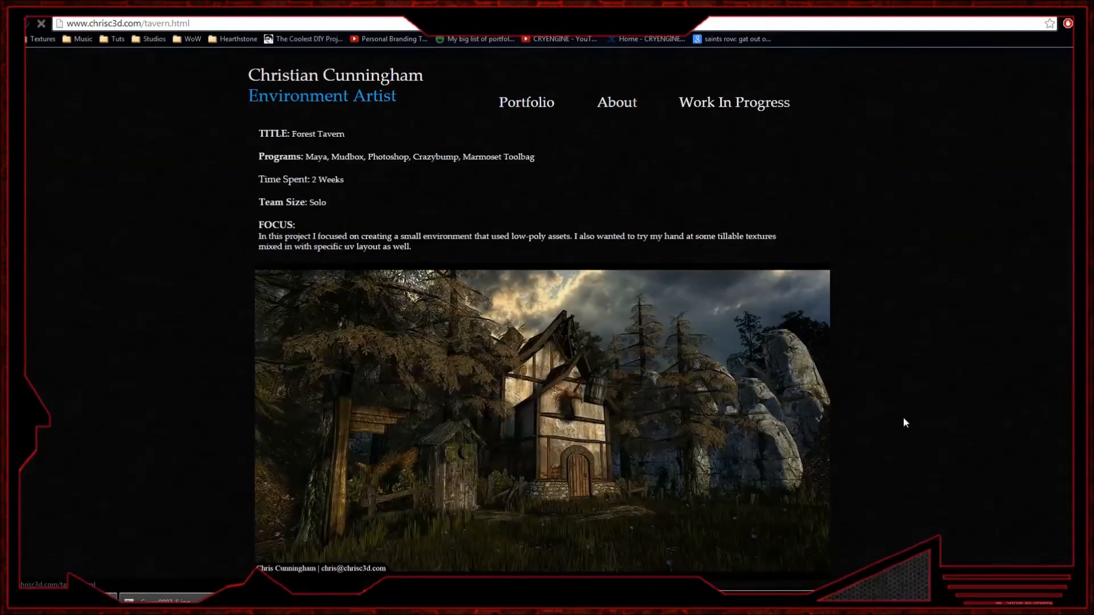
{"action": "scroll", "coordinate": [903, 418], "scroll_direction": "down", "scroll_amount": 6}
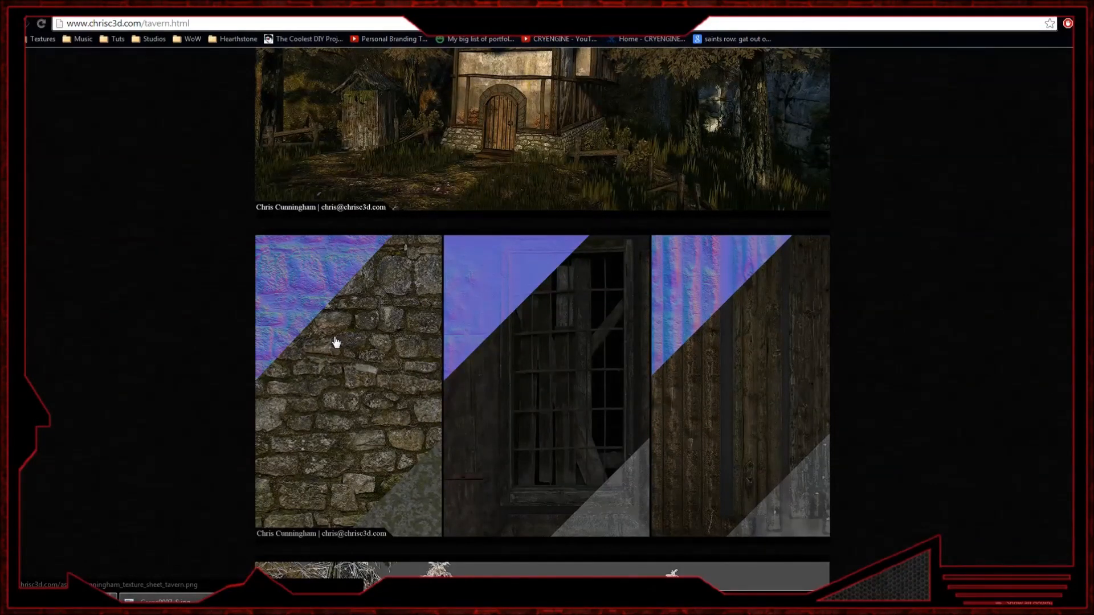
{"action": "scroll", "coordinate": [1034, 396], "scroll_direction": "down", "scroll_amount": 6}
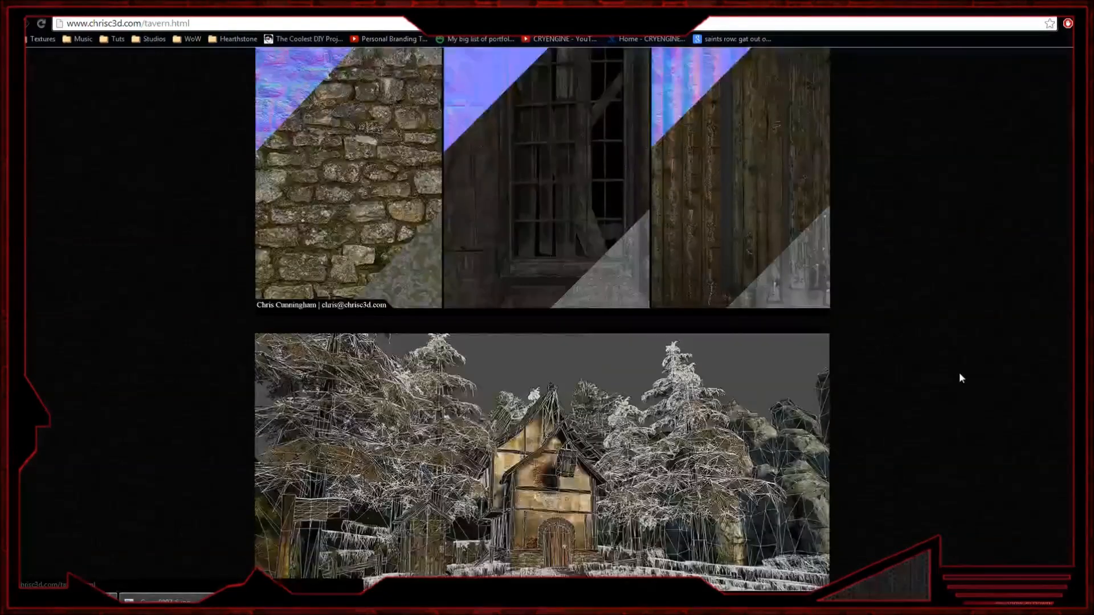
{"action": "key", "text": "Home"}
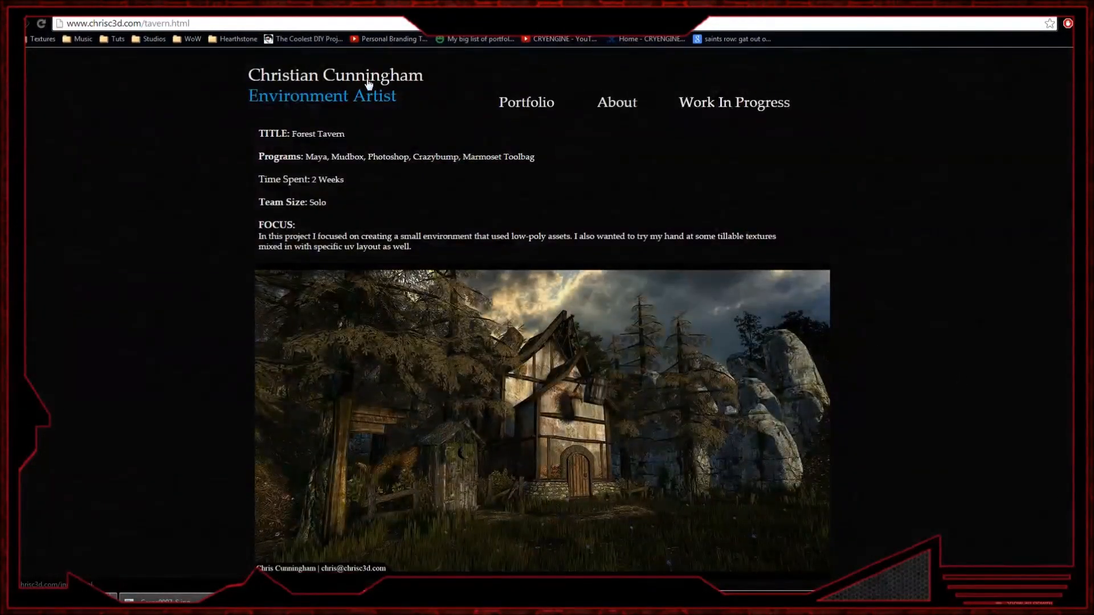
{"action": "left_click", "coordinate": [367, 83]}
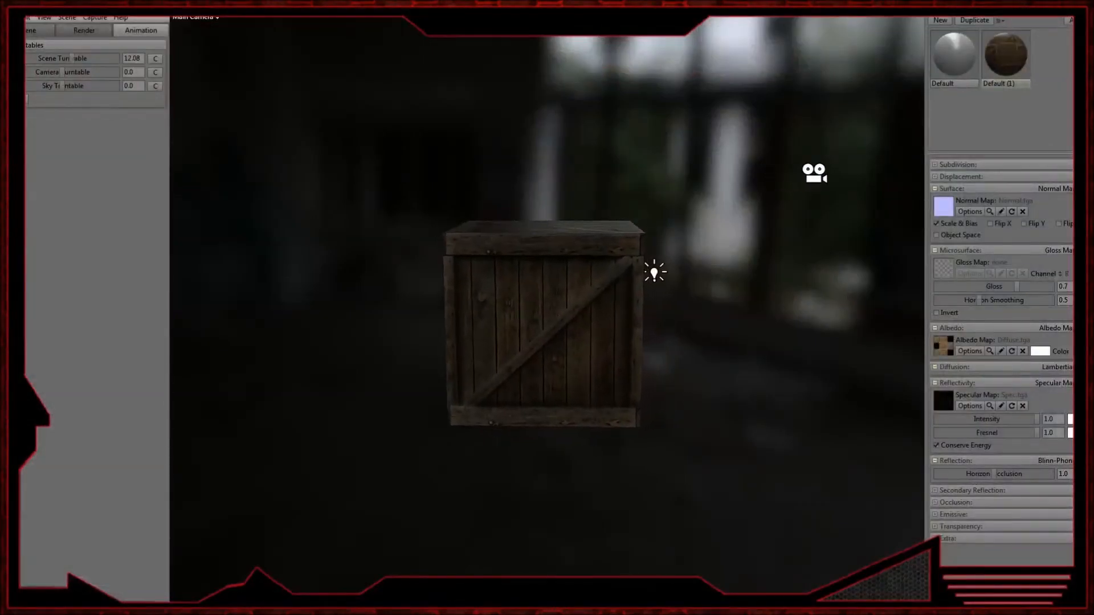
- Switch to Maya to show the scene with the original cube
{"action": "mouse_move", "coordinate": [509, 604]}
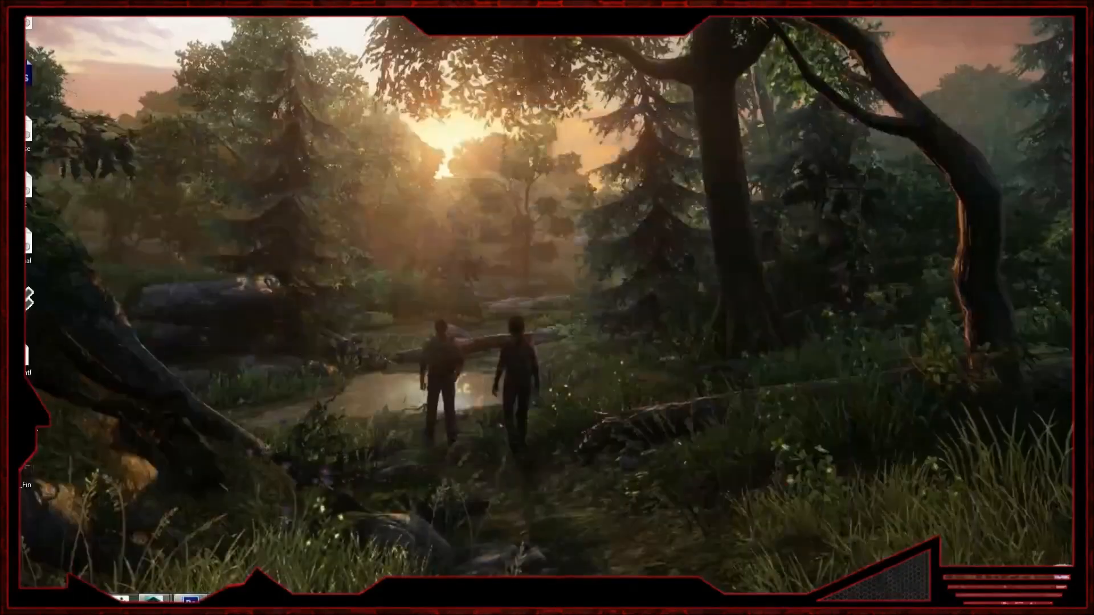
{"action": "left_click", "coordinate": [233, 563]}
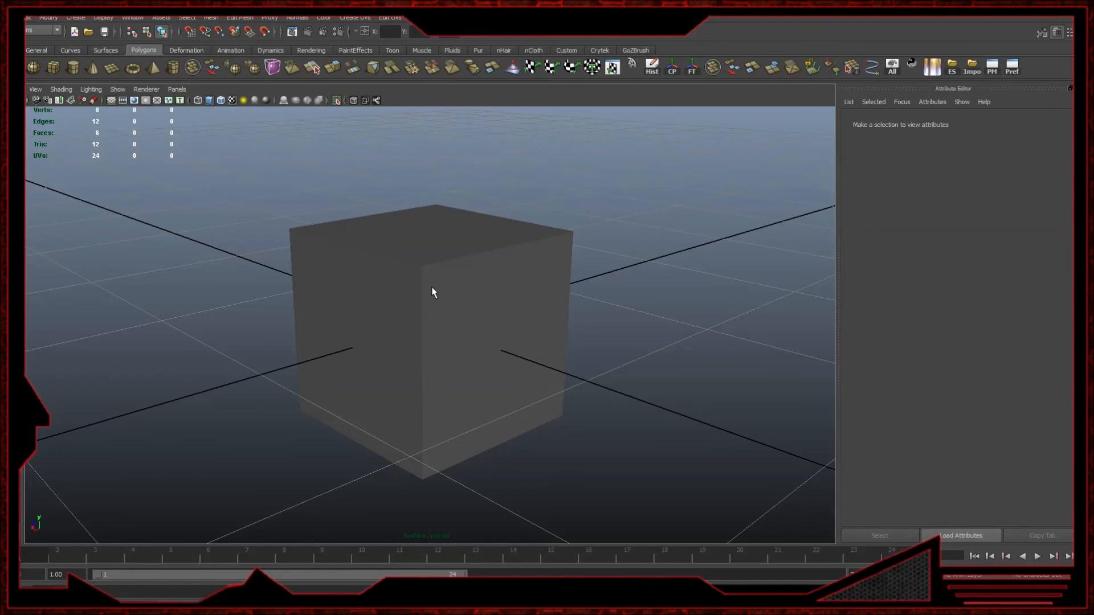
{"action": "left_click", "coordinate": [463, 283]}
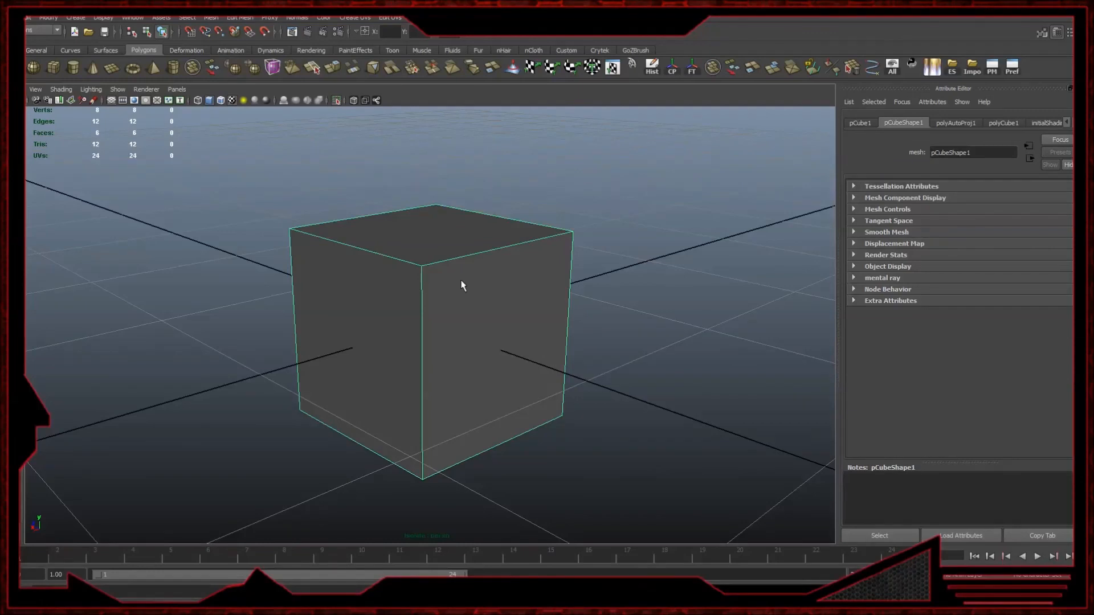
{"action": "left_click", "coordinate": [622, 247]}
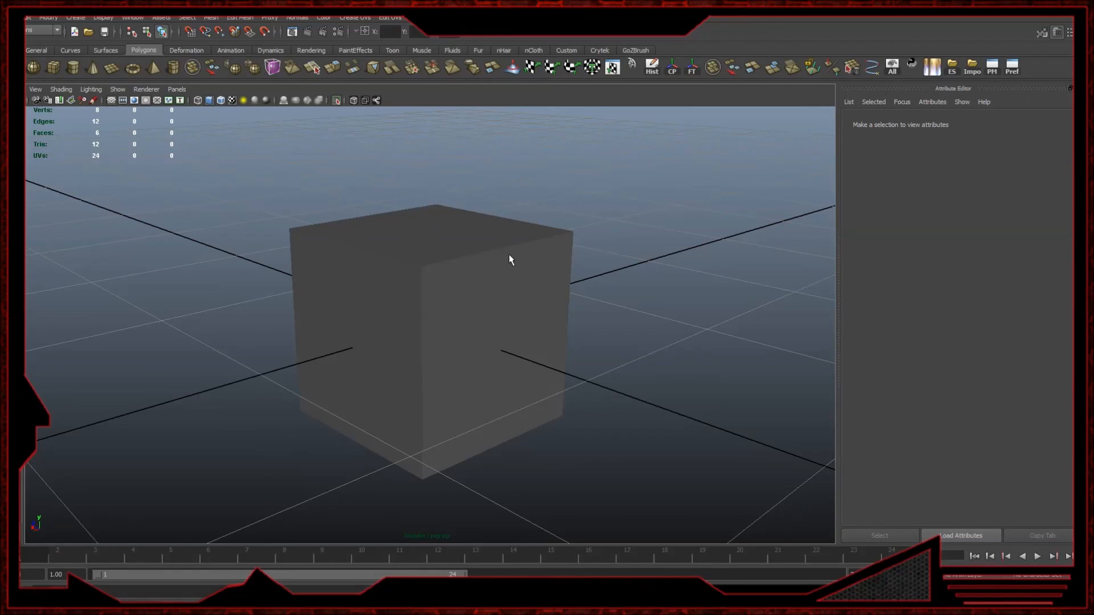
{"action": "left_click", "coordinate": [488, 301]}
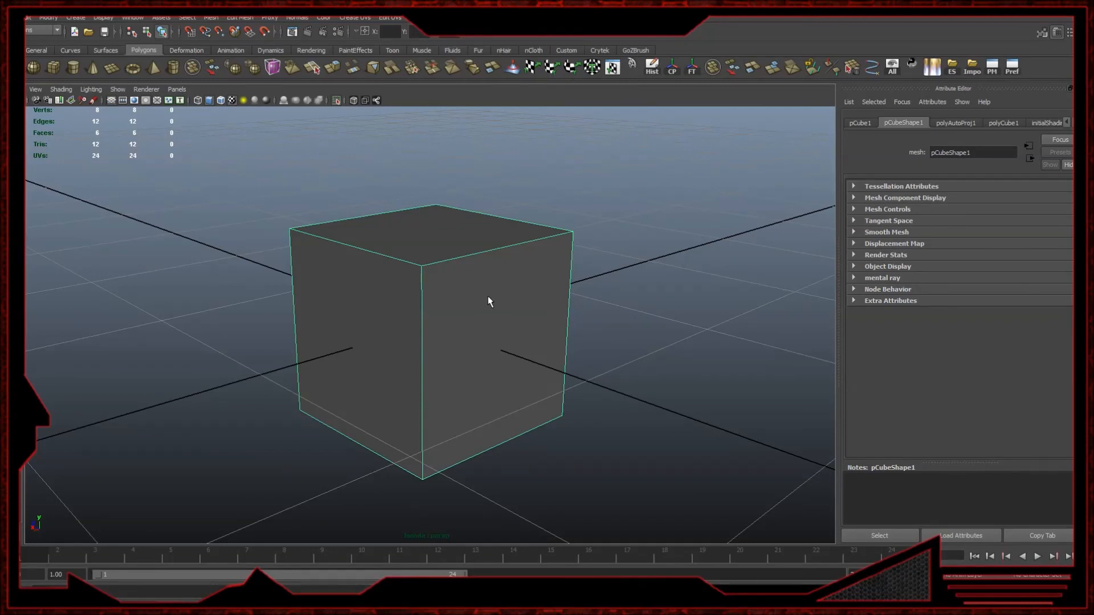
{"action": "mouse_move", "coordinate": [488, 302]}
{"action": "left_mouse_down", "text": "alt"}
{"action": "mouse_move", "coordinate": [471, 305]}
{"action": "mouse_move", "coordinate": [532, 288]}
{"action": "mouse_move", "coordinate": [507, 303]}
{"action": "left_mouse_up", "text": "alt"}
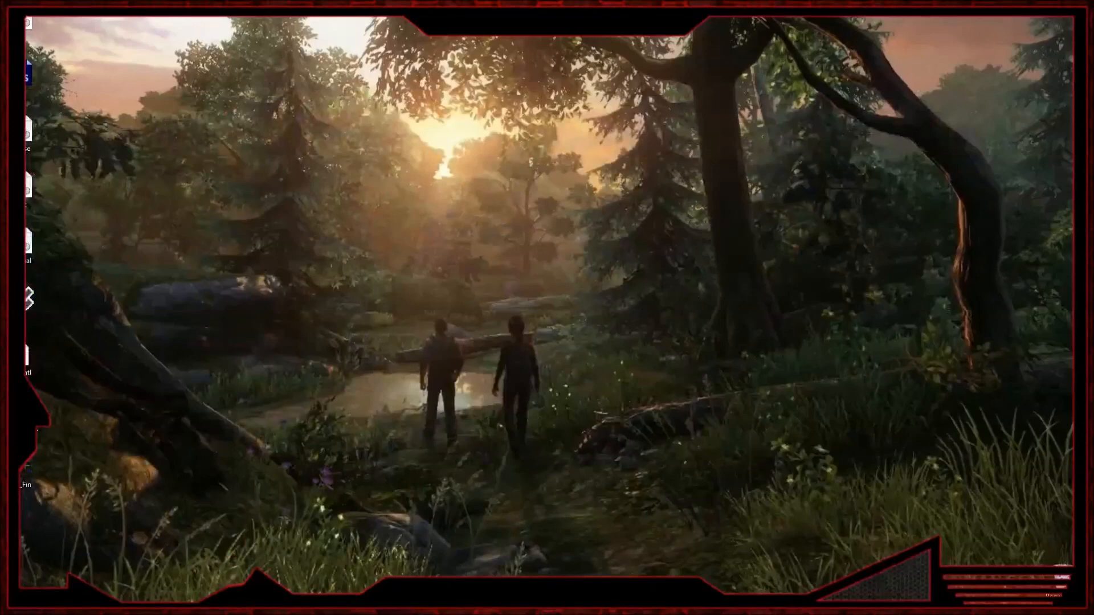
- Switch to the file explorer and open the day_1 folder in 3D > Ellies Room > Progress on New Volume (F:)
{"action": "mouse_move", "coordinate": [251, 613]}
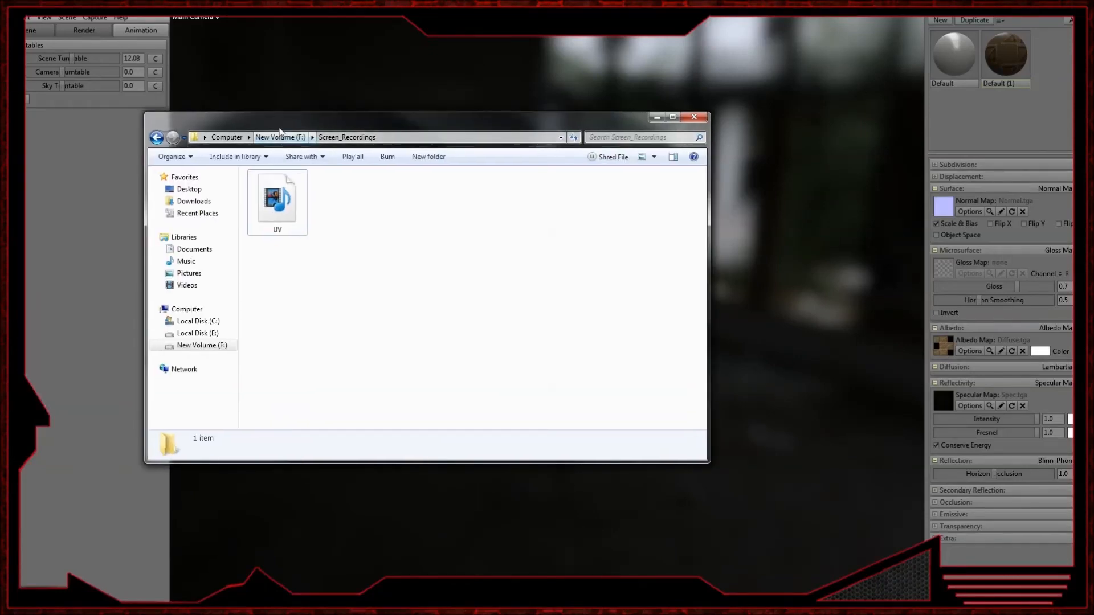
{"action": "left_click", "coordinate": [218, 344]}
{"action": "double_click", "coordinate": [283, 190]}
{"action": "double_click", "coordinate": [286, 200]}
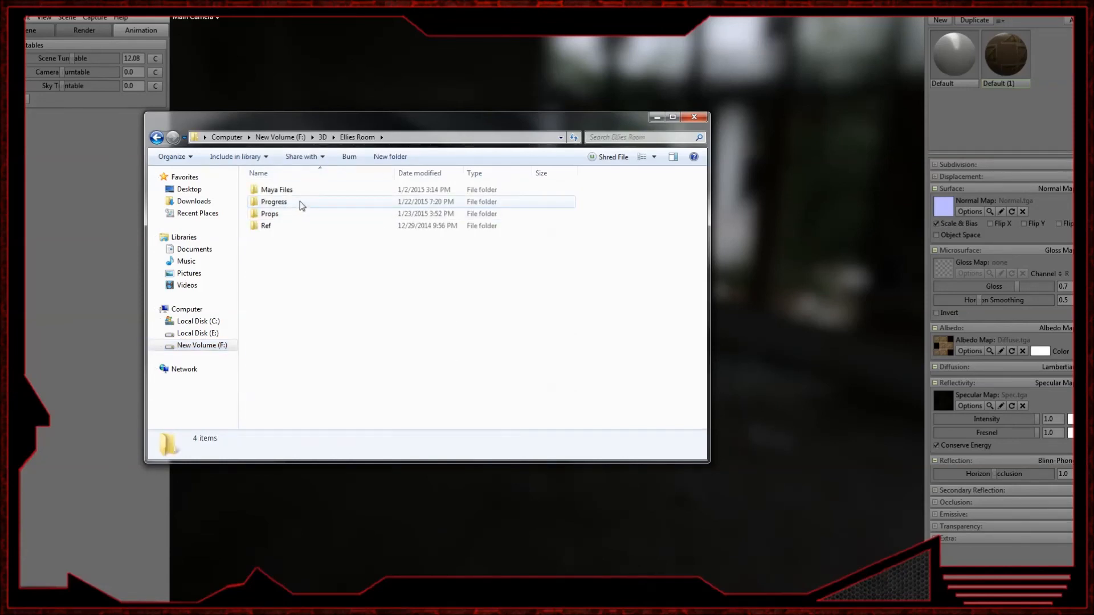
{"action": "double_click", "coordinate": [300, 201]}
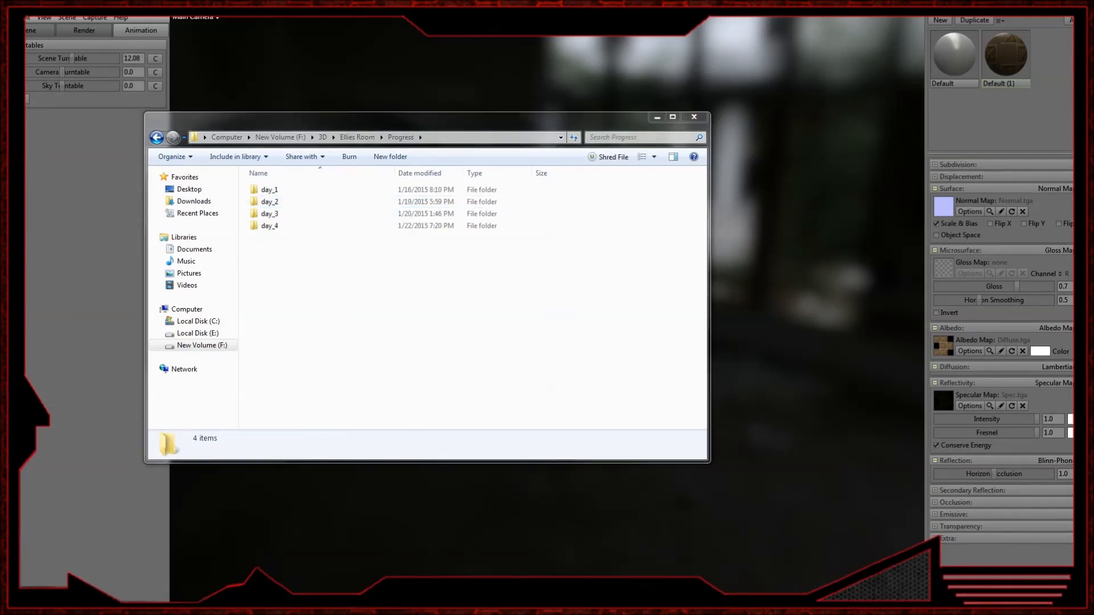
{"action": "double_click", "coordinate": [288, 190]}
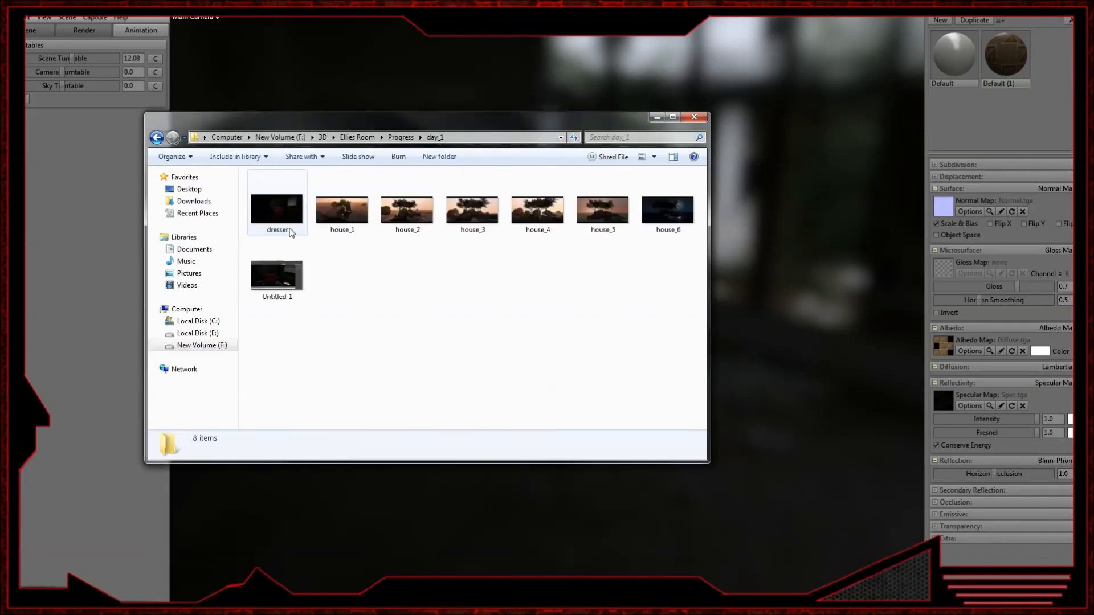
- Open the dresser image in day_1, look through the folder's house and room renders, and return to the folder
{"action": "double_click", "coordinate": [289, 204]}
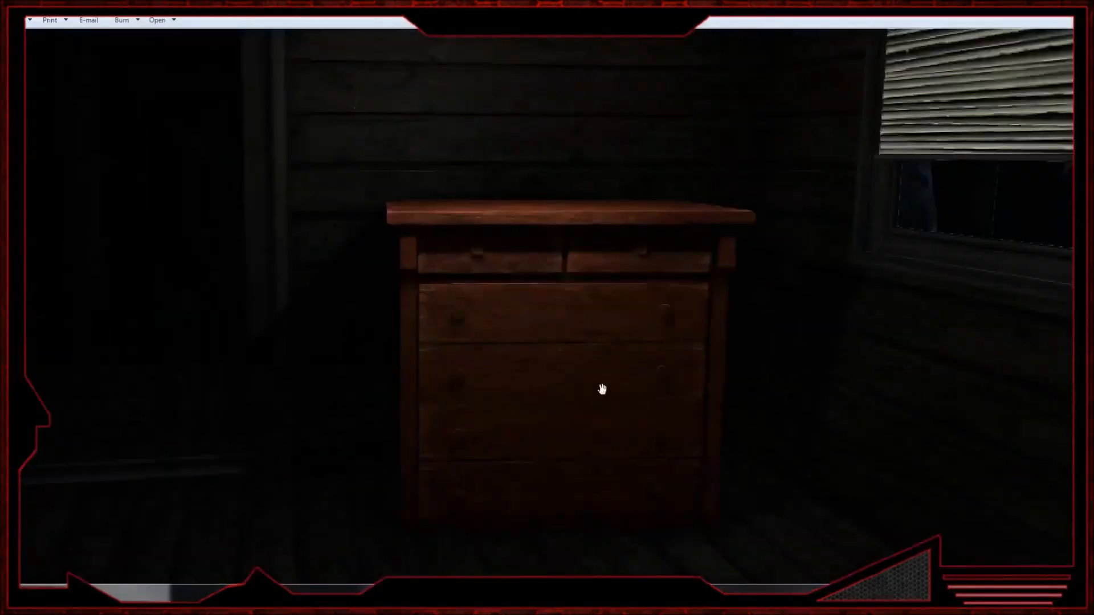
{"action": "key", "text": "Right"}
{"action": "key", "text": "Right"}
{"action": "key", "text": "Right"}
{"action": "key", "text": "Right"}
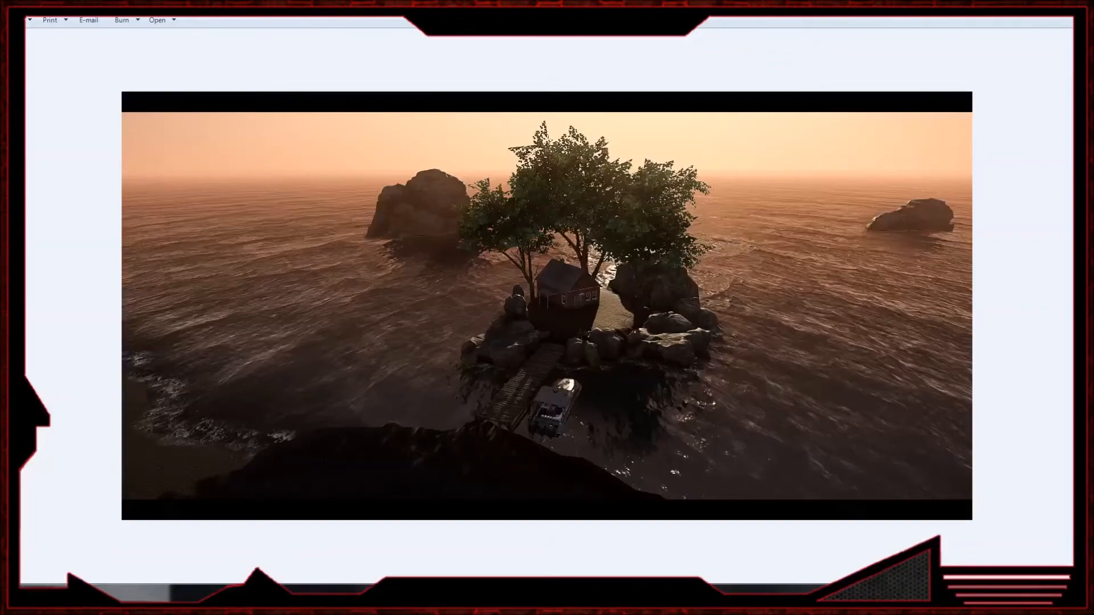
{"action": "key", "text": "Right"}
{"action": "key", "text": "Right"}
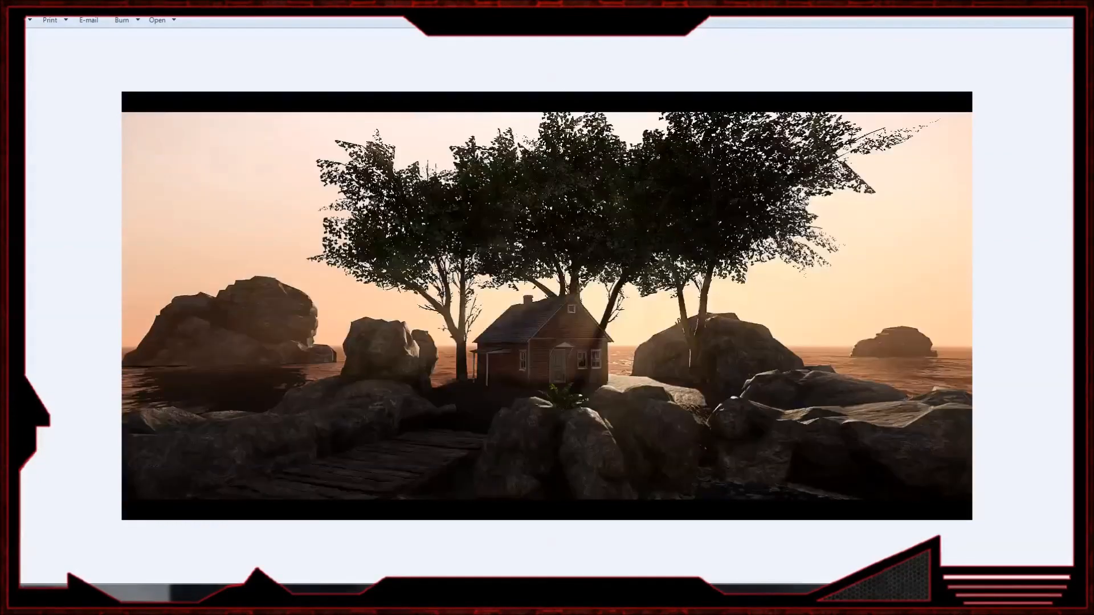
{"action": "key", "text": "Right"}
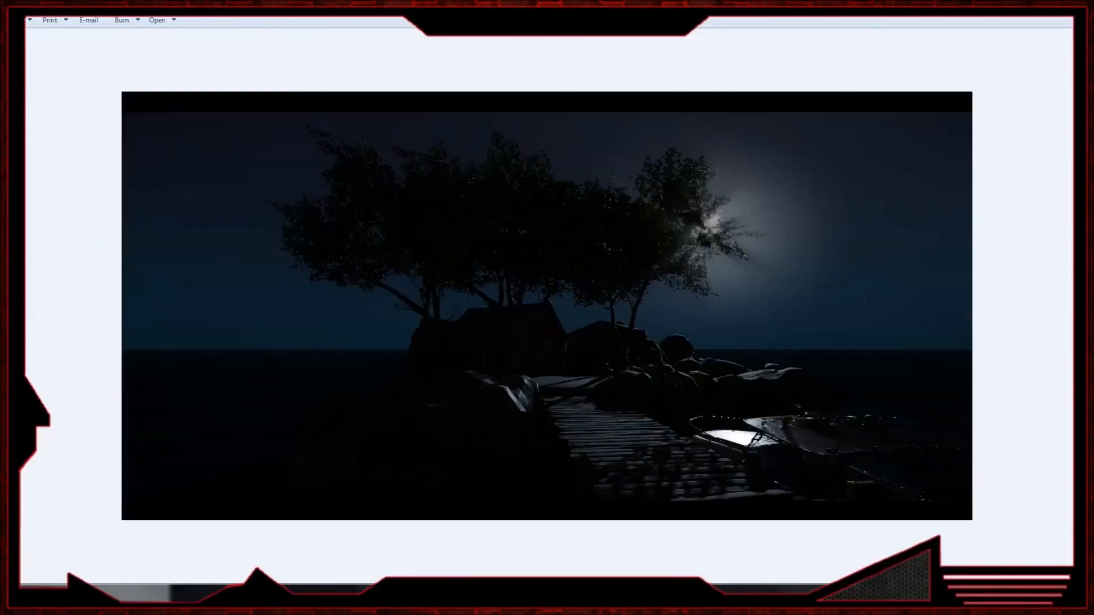
{"action": "key", "text": "alt+Tab"}
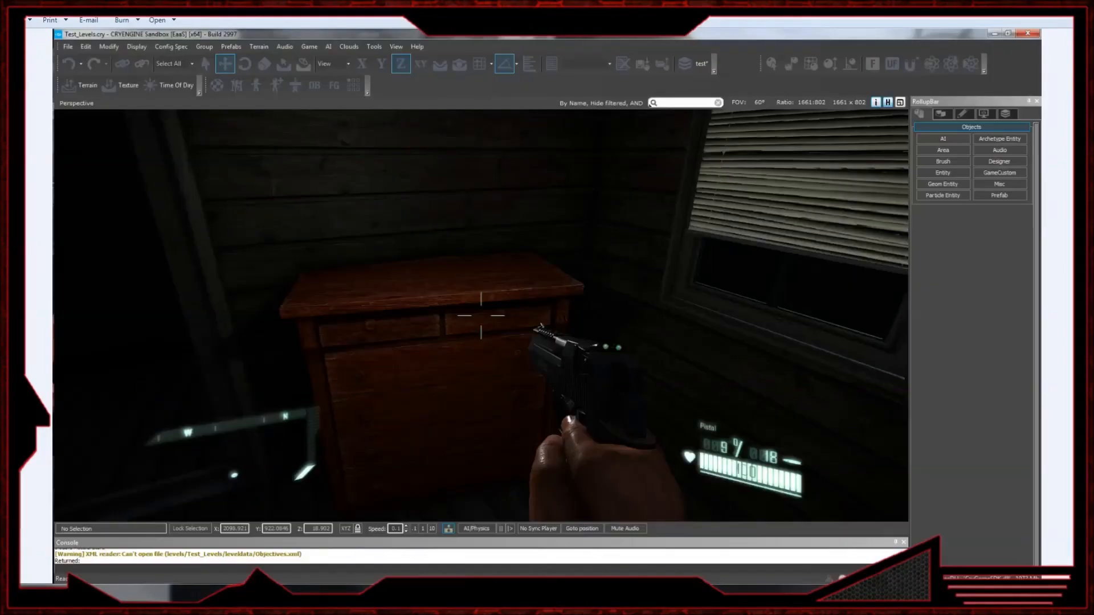
{"action": "key", "text": "Right"}
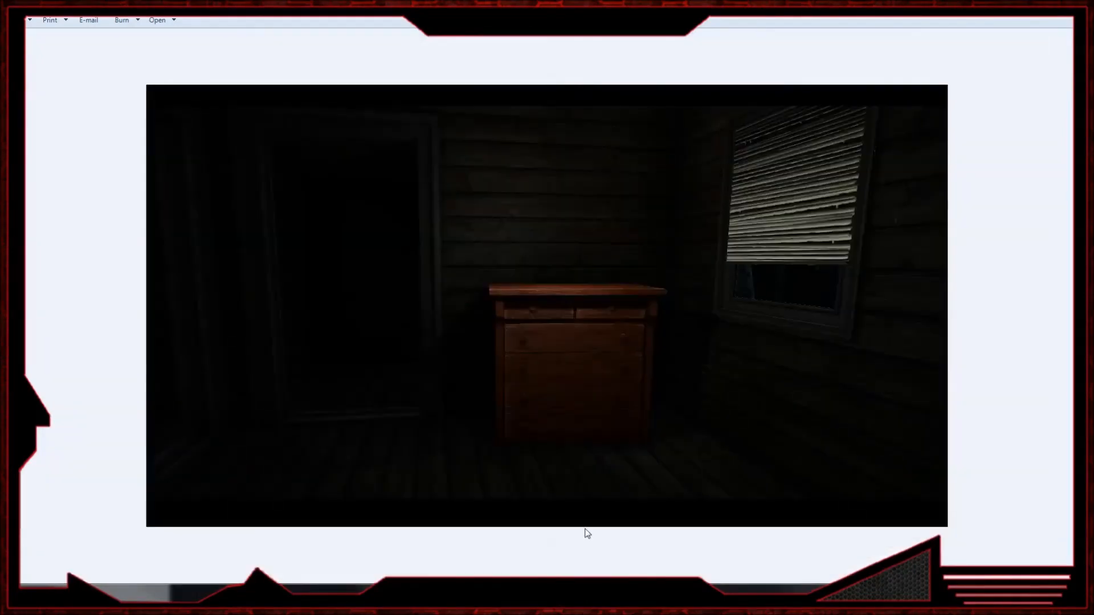
{"action": "key", "text": "alt+Tab"}
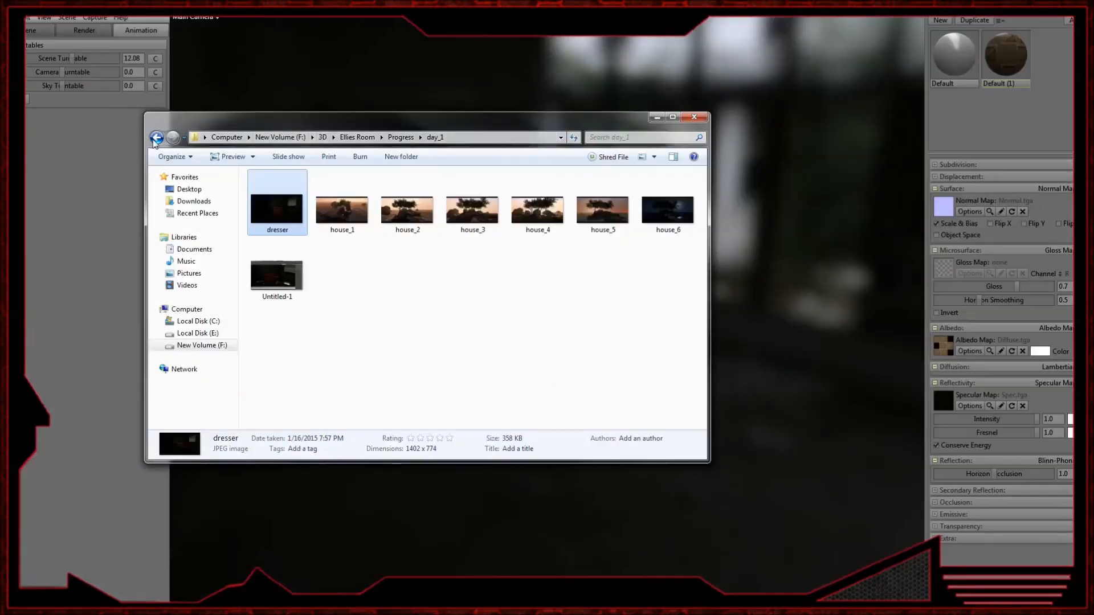
- View images 1 and 2 in the day_2 folder and return to the Progress folder
{"action": "key", "text": "BackSpace"}
{"action": "double_click", "coordinate": [302, 202]}
{"action": "double_click", "coordinate": [259, 196]}
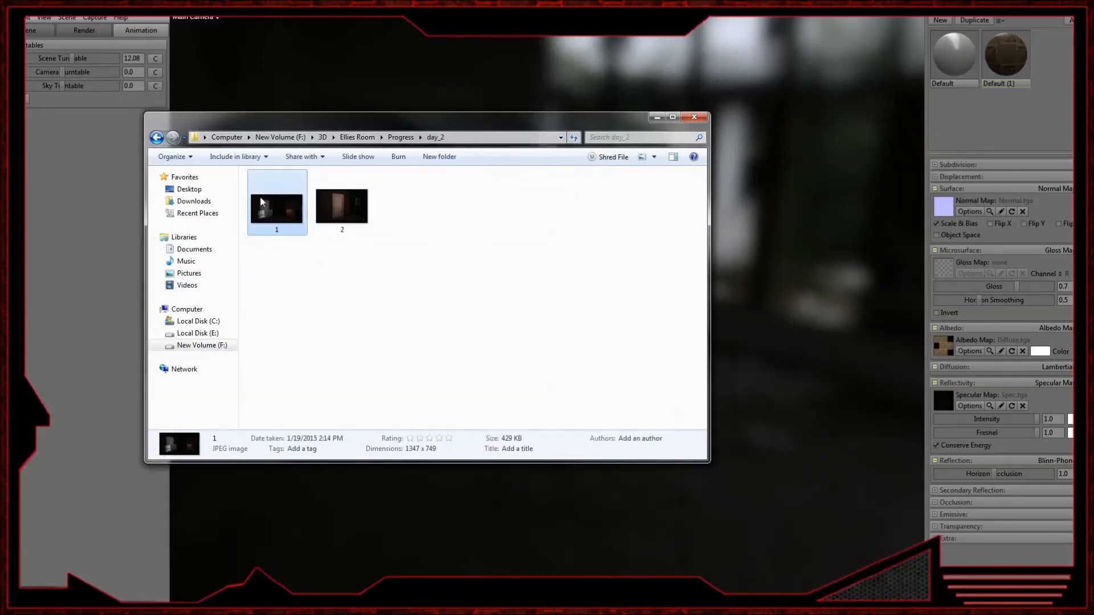
{"action": "key", "text": "Right"}
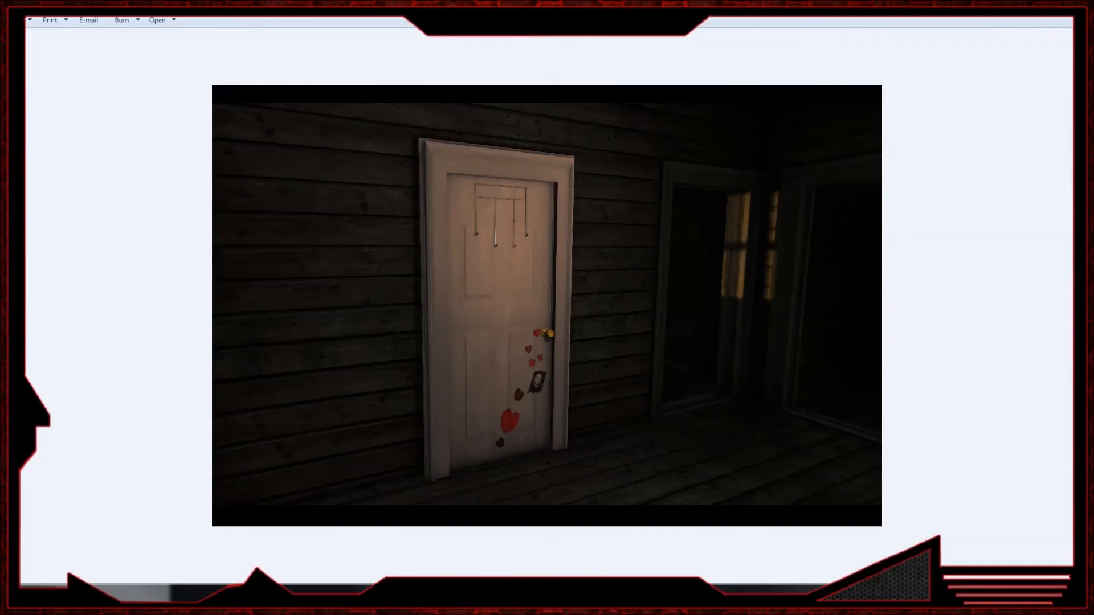
{"action": "key", "text": "alt+Tab"}
{"action": "key", "text": "BackSpace"}
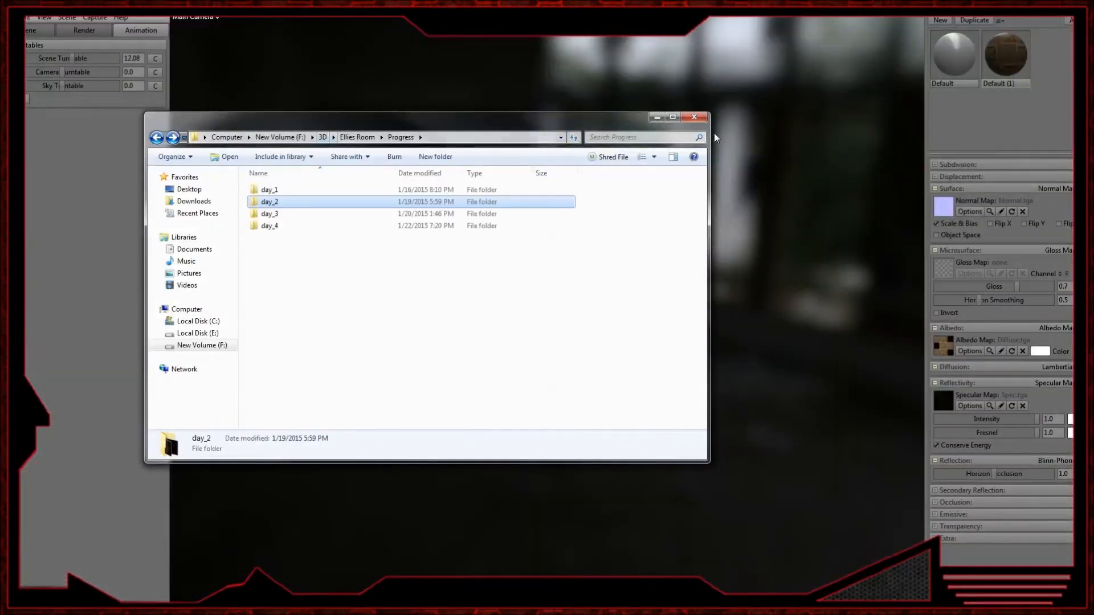
- Go to Ellies Room > Props > Dresser > misc, view the Untitled-1 dresser render and close it
{"action": "left_click", "coordinate": [658, 118]}
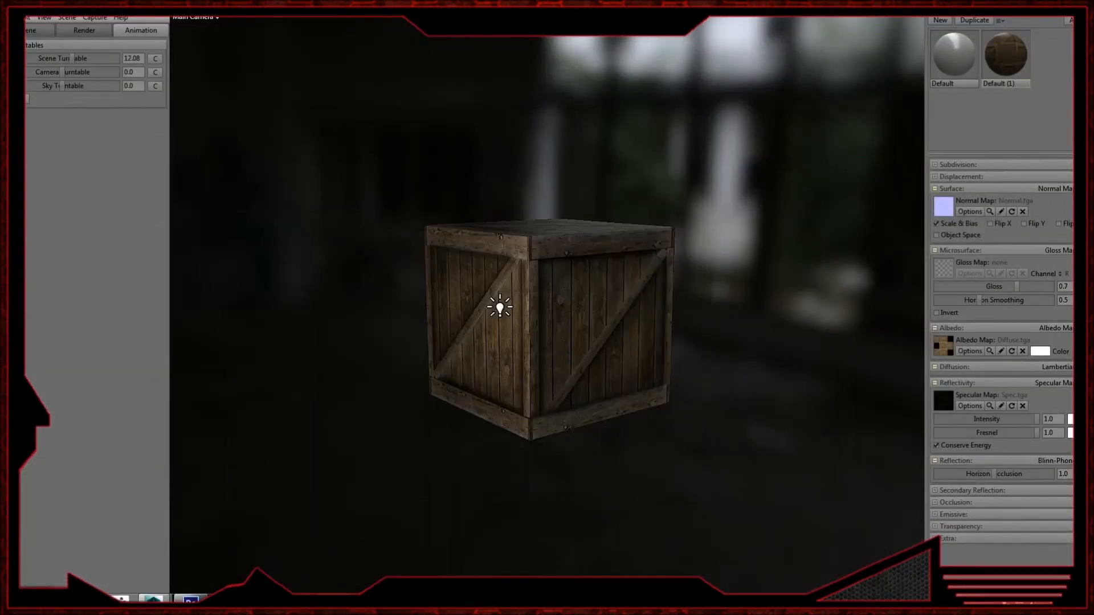
{"action": "left_click", "coordinate": [508, 602]}
{"action": "left_click", "coordinate": [359, 137]}
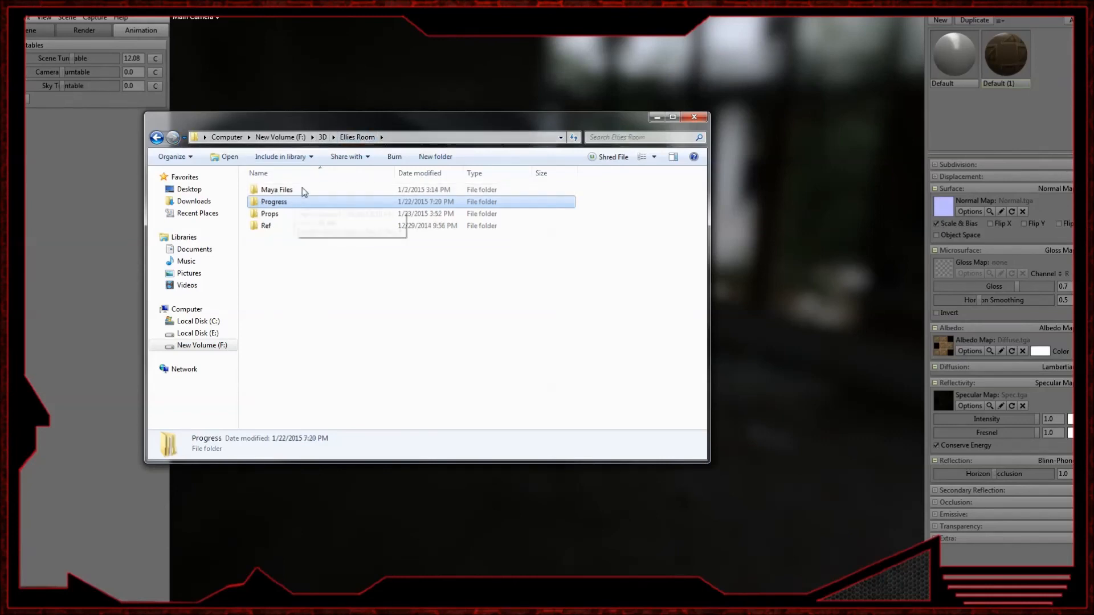
{"action": "double_click", "coordinate": [292, 215]}
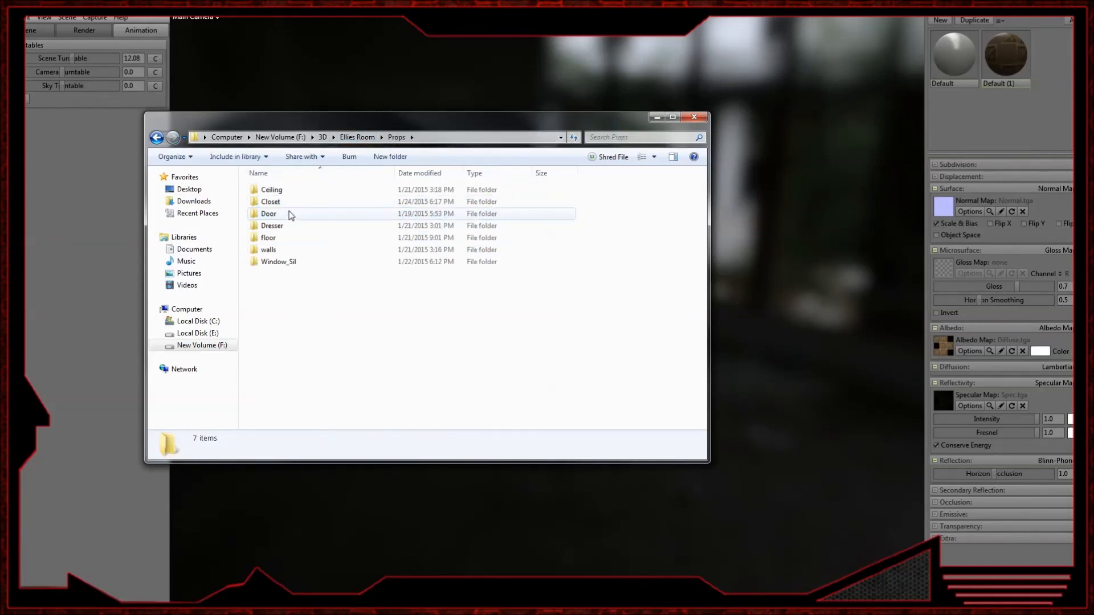
{"action": "double_click", "coordinate": [293, 226]}
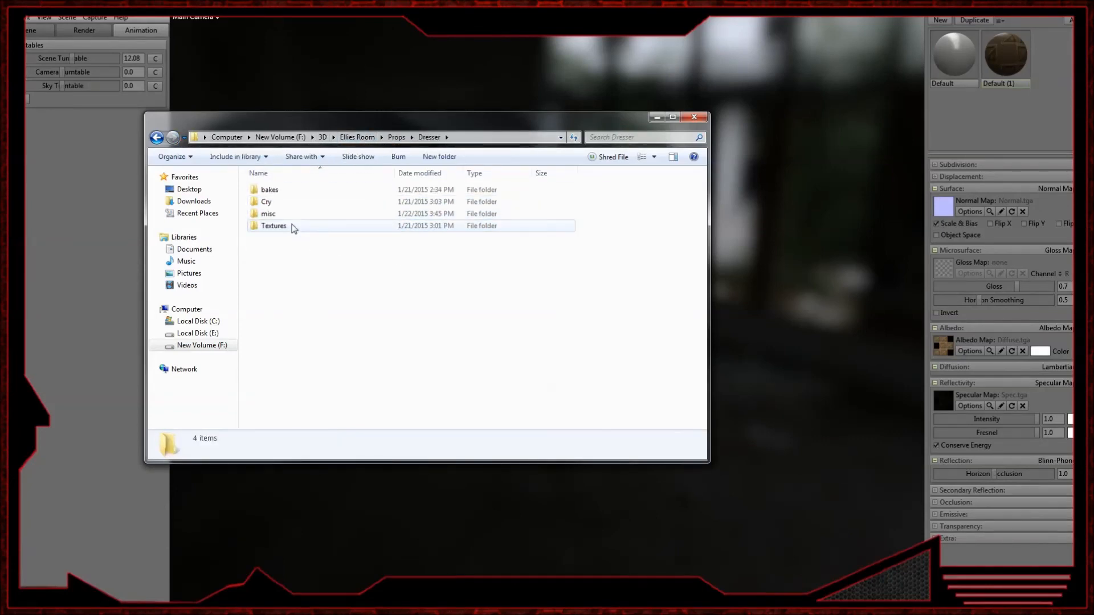
{"action": "double_click", "coordinate": [284, 214]}
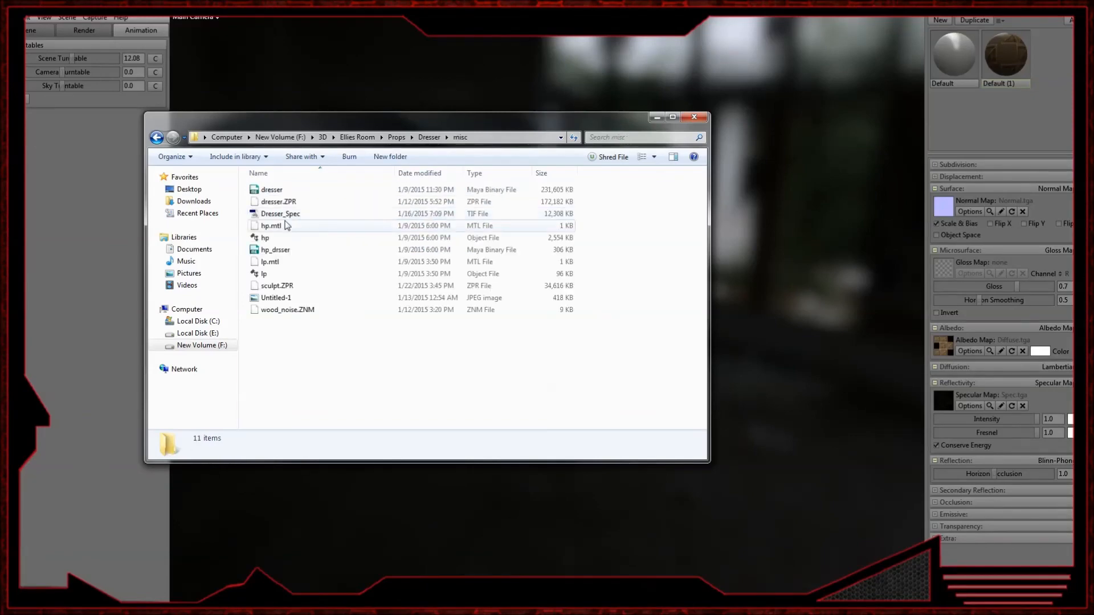
{"action": "double_click", "coordinate": [291, 298]}
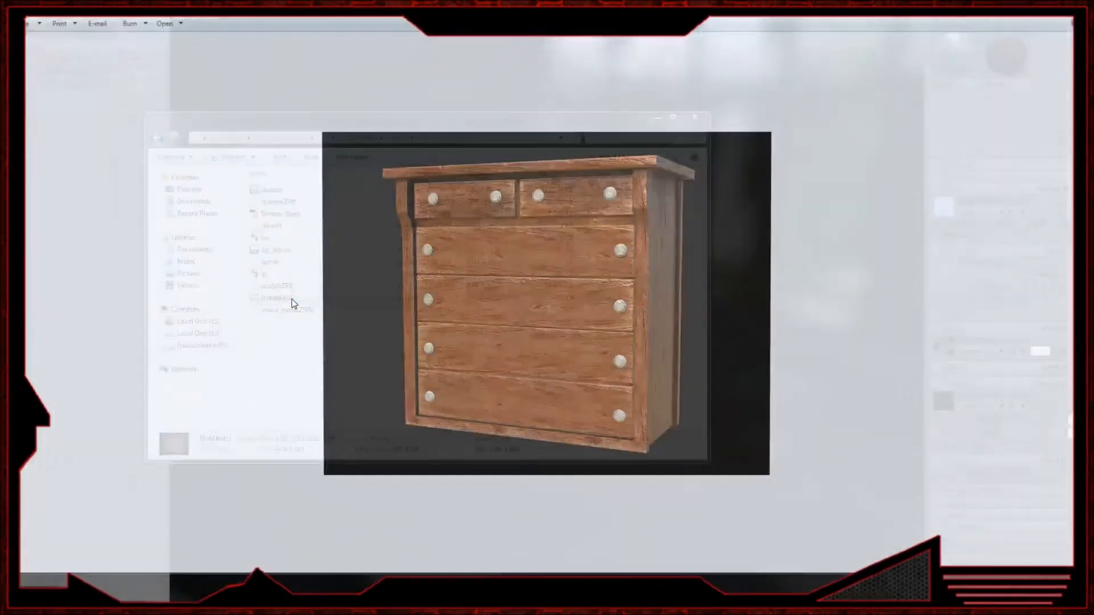
{"action": "left_click", "coordinate": [1078, 5]}
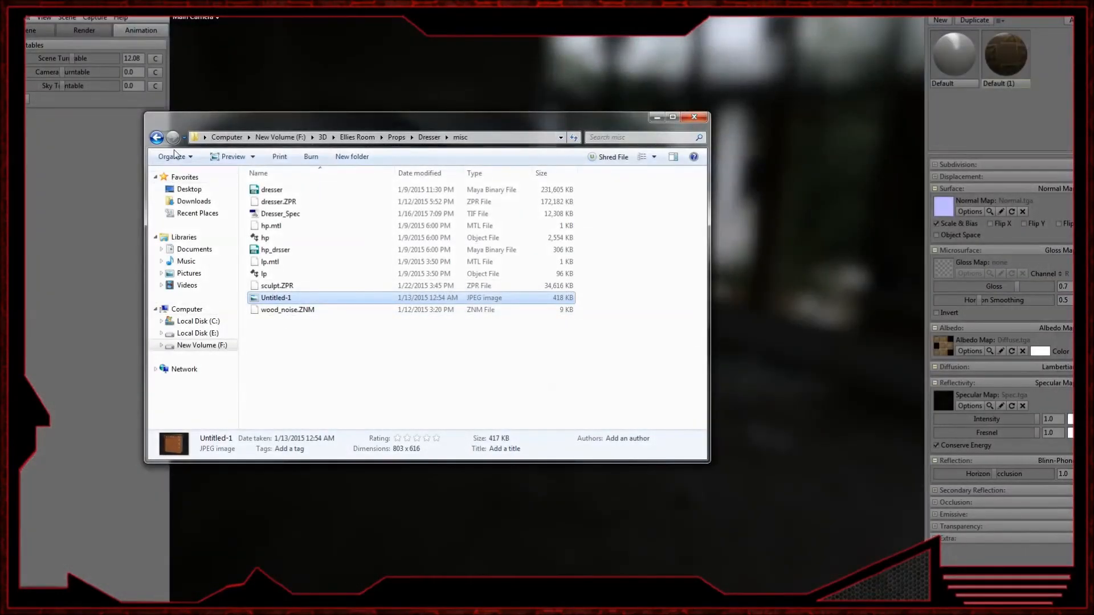
- Look through the Dresser prop's Cry and bakes folders, go back to Ellies Room and close the file explorer window
{"action": "left_click", "coordinate": [156, 137]}
{"action": "double_click", "coordinate": [285, 202]}
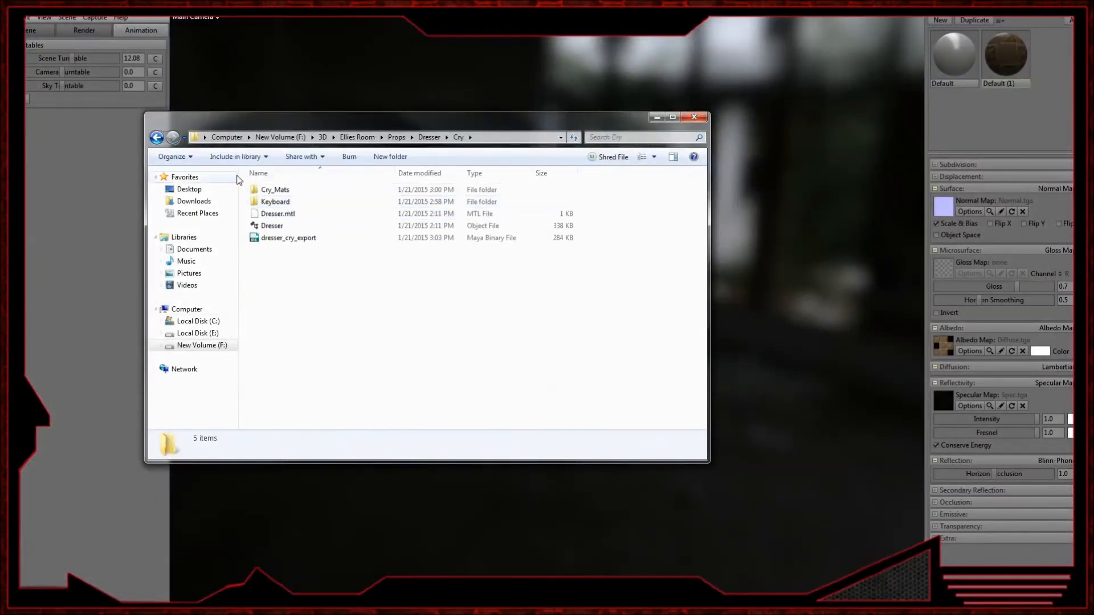
{"action": "left_click", "coordinate": [156, 137]}
{"action": "double_click", "coordinate": [269, 189]}
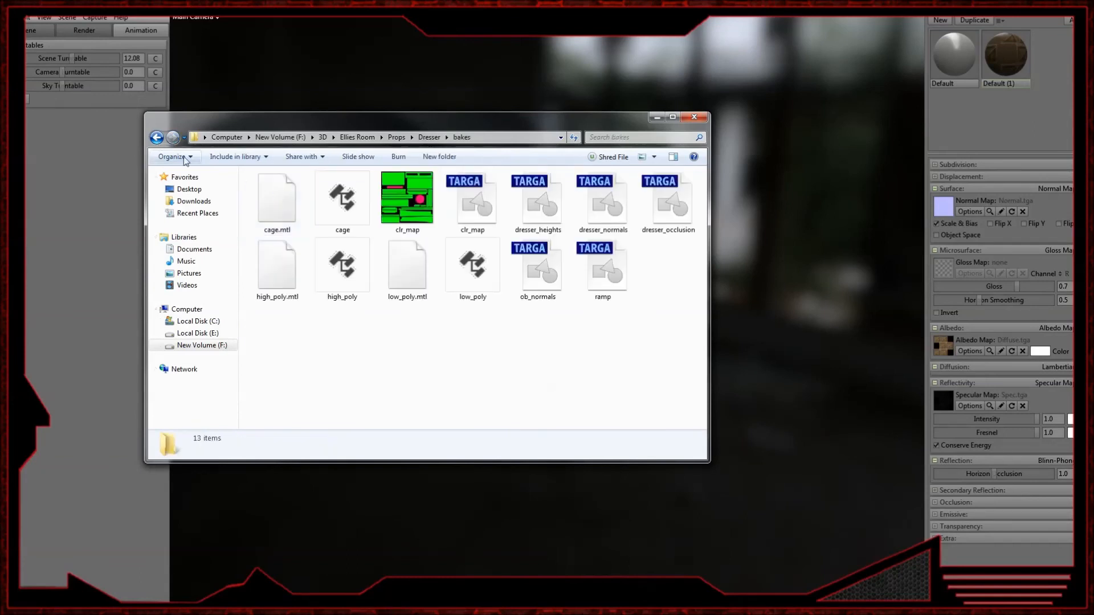
{"action": "left_click", "coordinate": [156, 138]}
{"action": "left_click", "coordinate": [156, 139]}
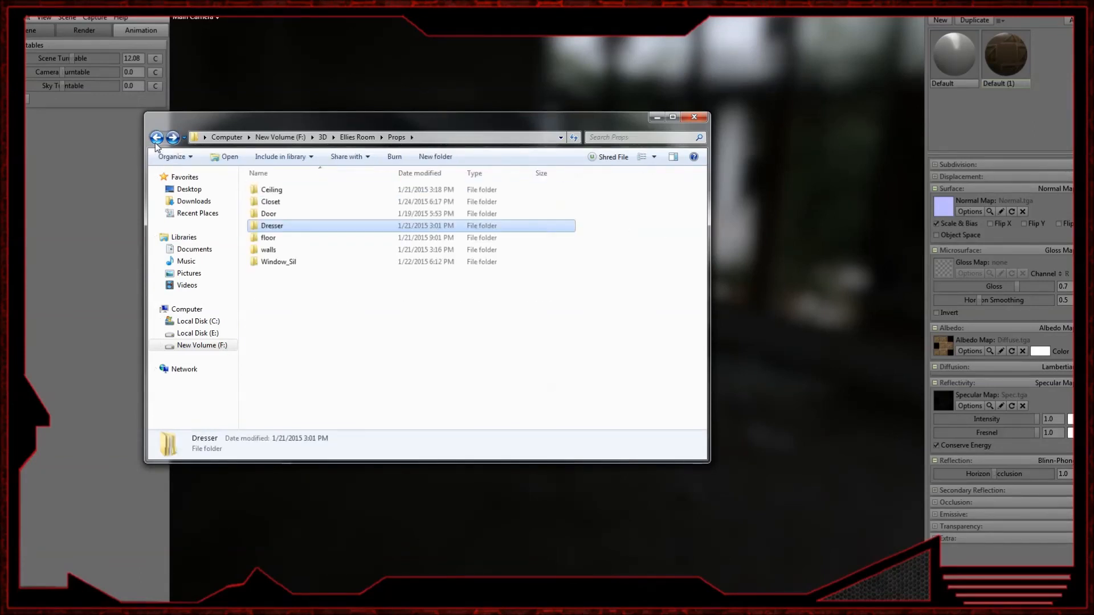
{"action": "left_click", "coordinate": [156, 139]}
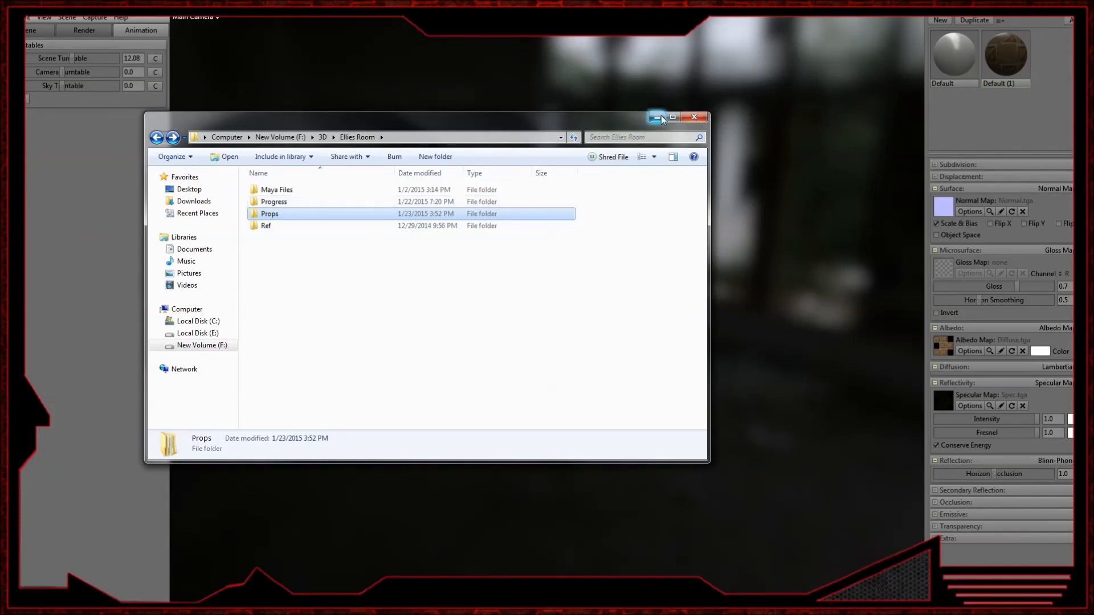
{"action": "left_click", "coordinate": [694, 117]}
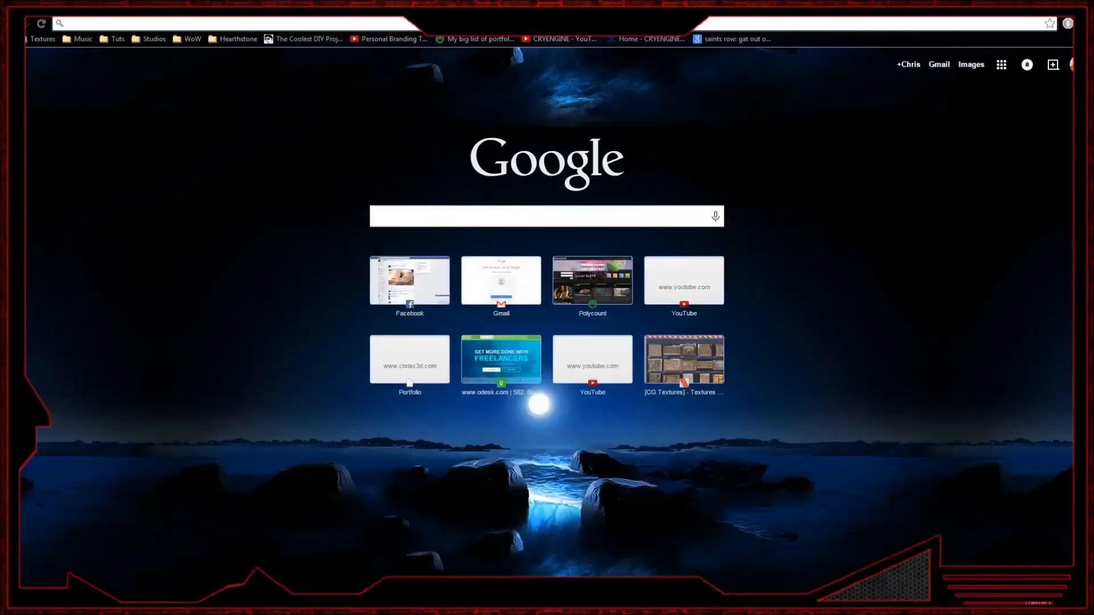
{"action": "type", "text": "www.polycount.com"}
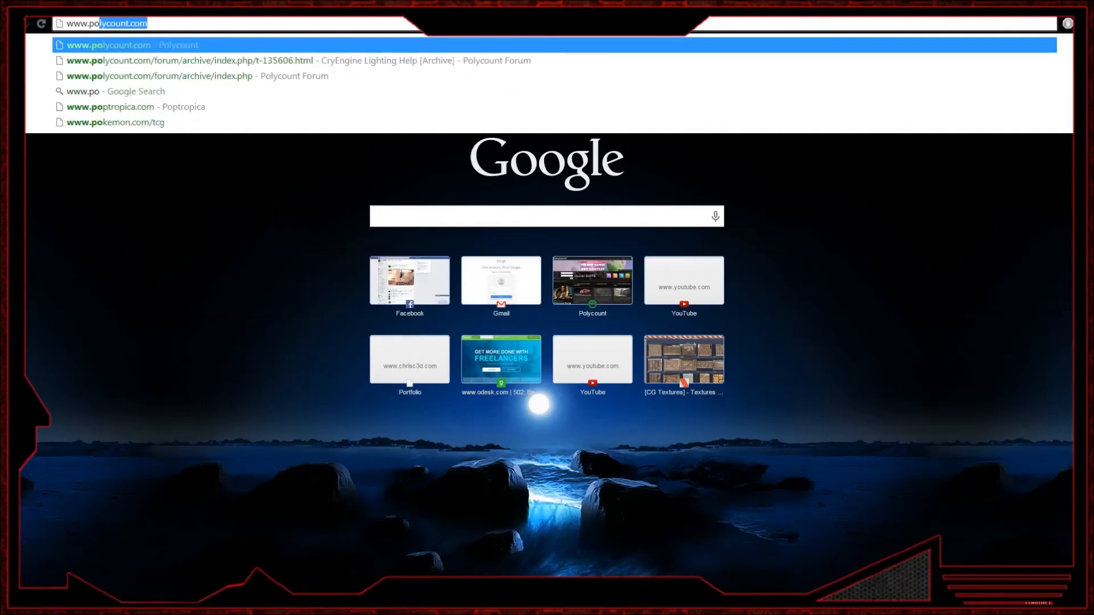
{"action": "key", "text": "Return"}
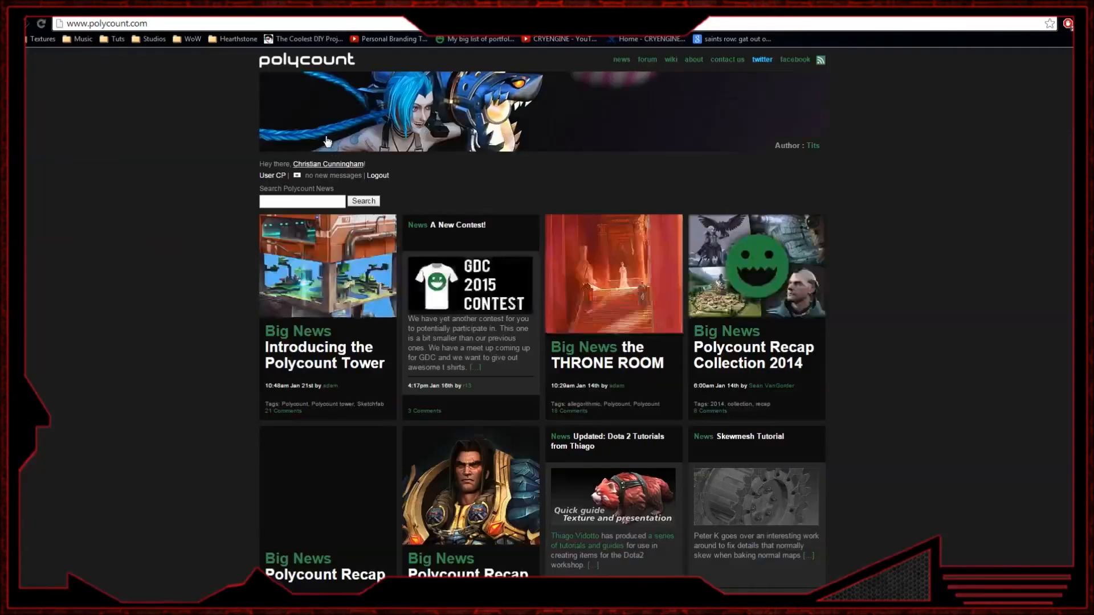
{"action": "left_click", "coordinate": [358, 165]}
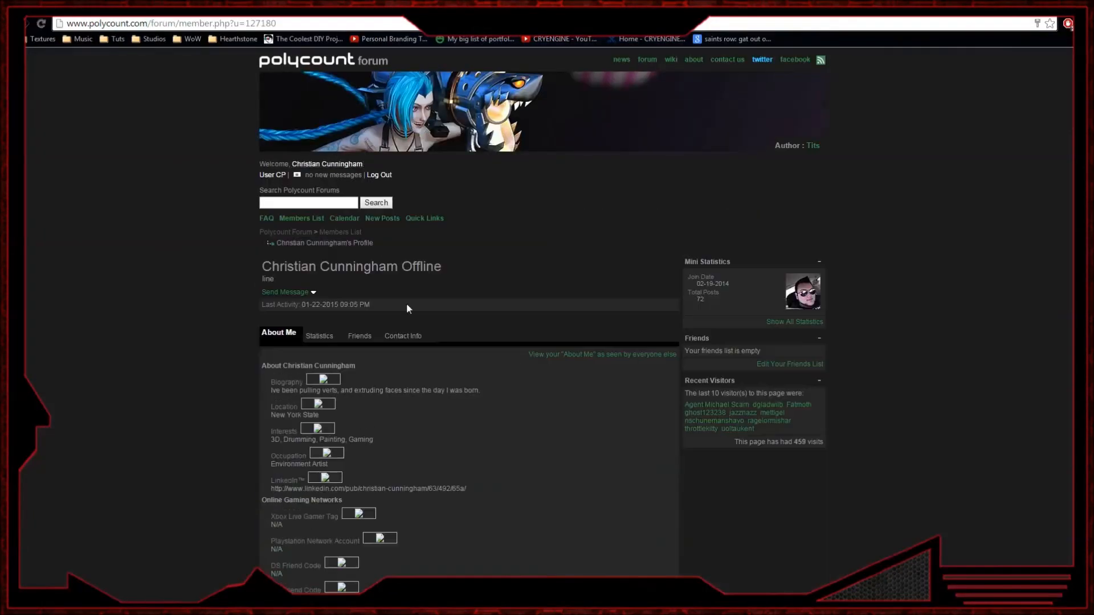
{"action": "left_click", "coordinate": [329, 337]}
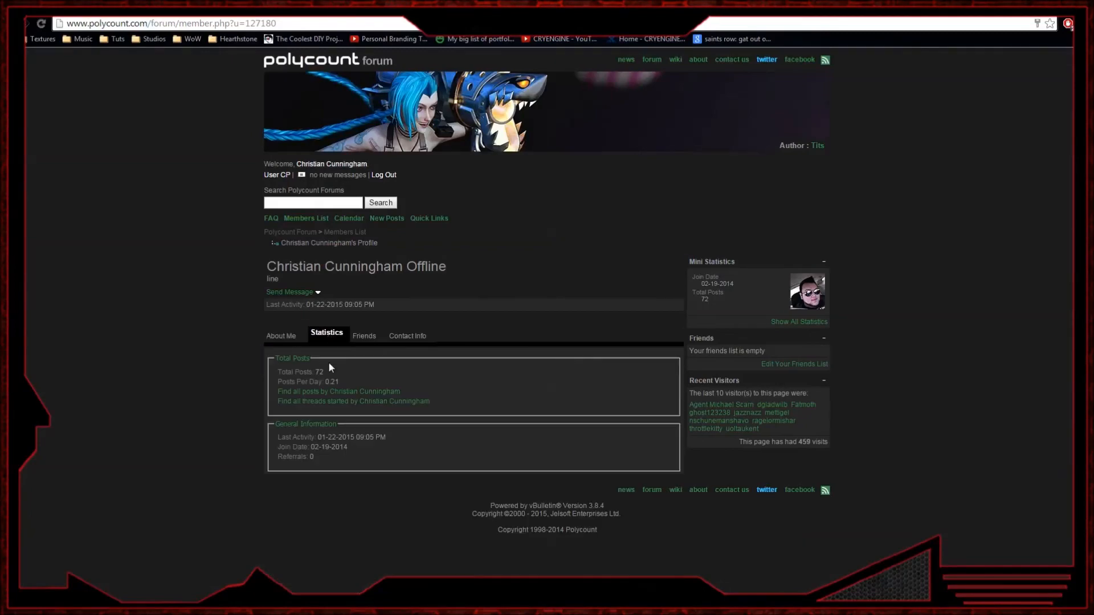
{"action": "left_click", "coordinate": [327, 401]}
{"action": "left_click", "coordinate": [327, 297]}
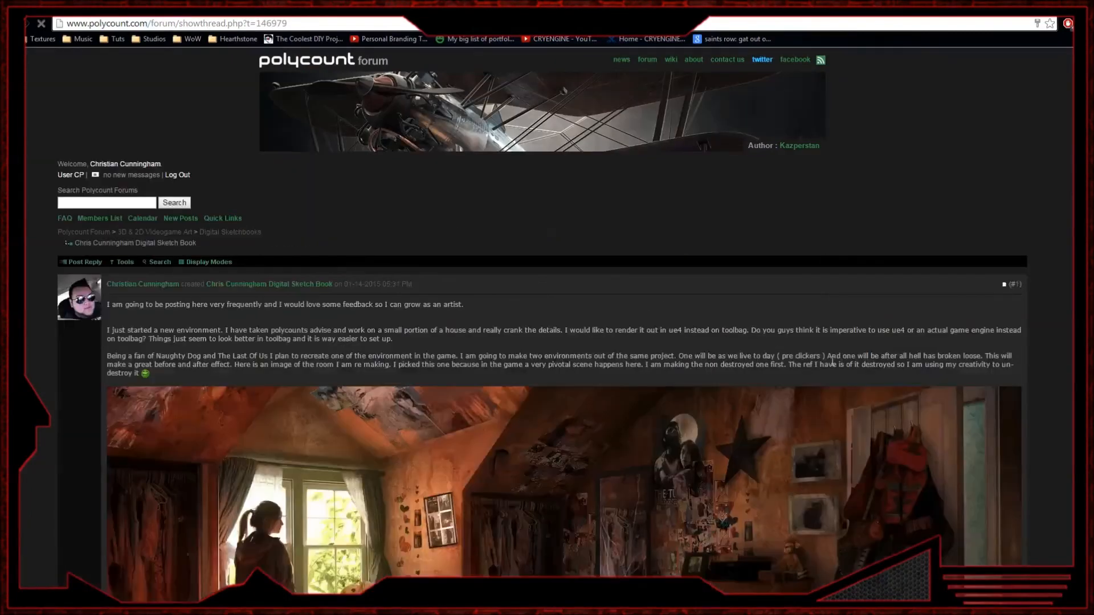
- Look through the Digital Sketch Book thread's posts, from the room reference and dresser screenshots to the latest wall and door scene renders
{"action": "scroll", "coordinate": [784, 346], "scroll_direction": "down", "scroll_amount": 8}
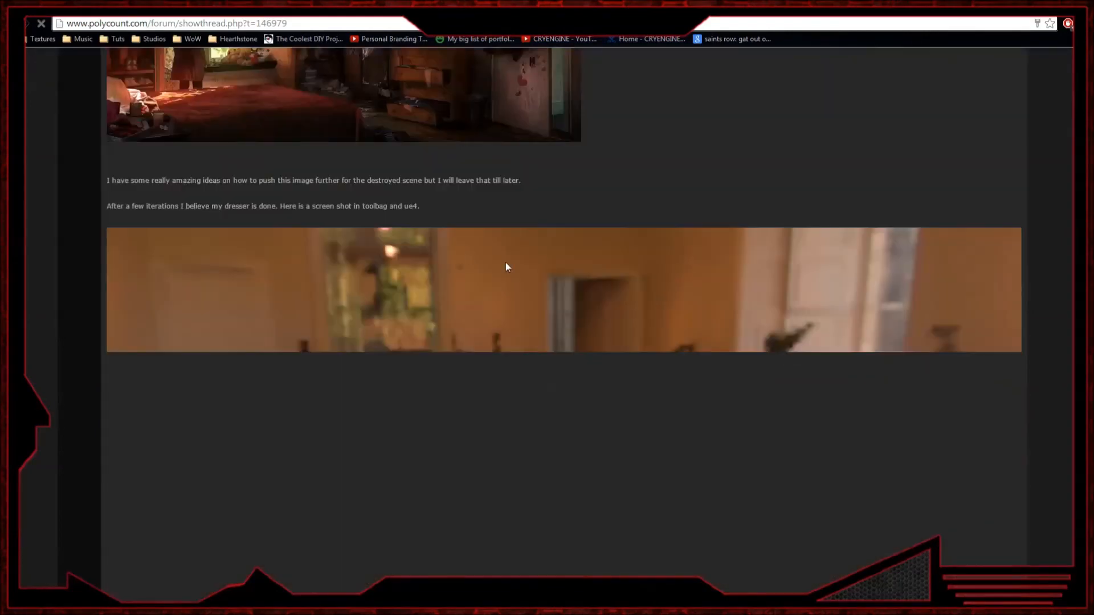
{"action": "scroll", "coordinate": [505, 262], "scroll_direction": "up", "scroll_amount": 4}
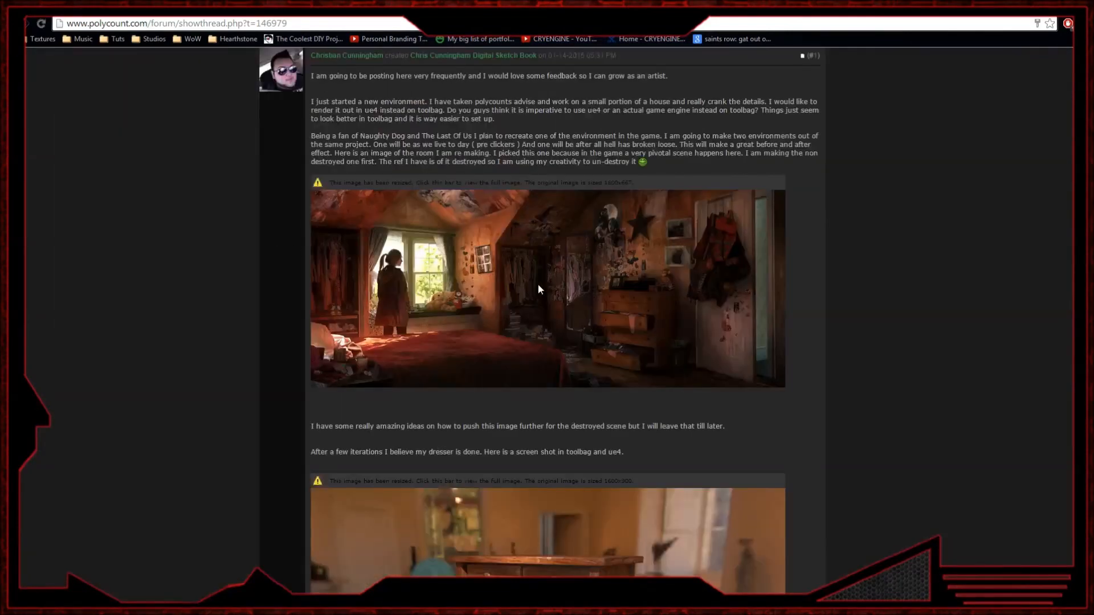
{"action": "scroll", "coordinate": [641, 323], "scroll_direction": "down", "scroll_amount": 4}
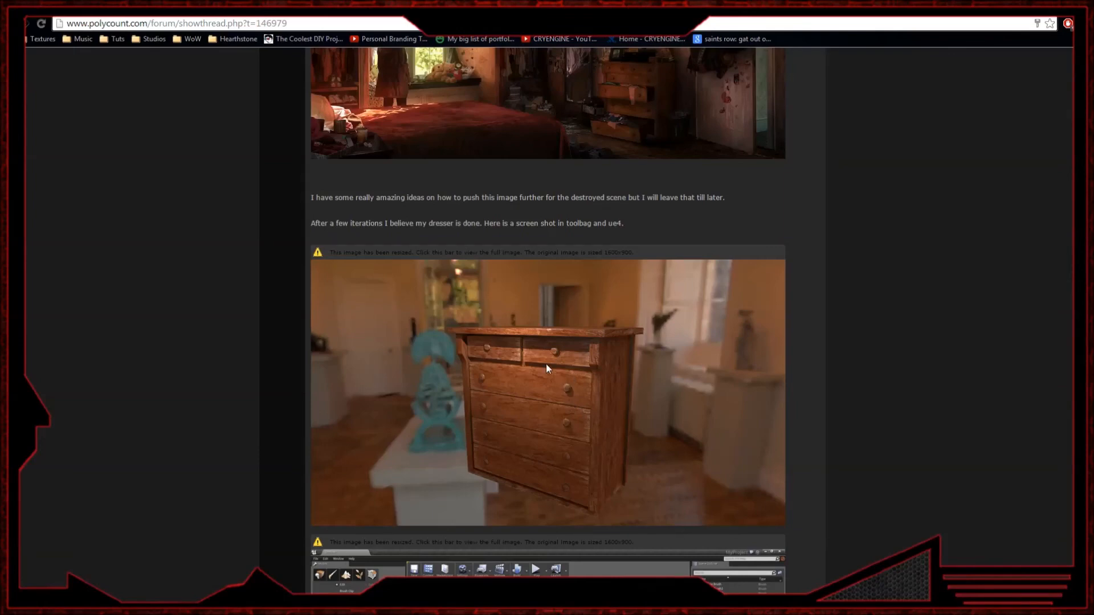
{"action": "scroll", "coordinate": [547, 365], "scroll_direction": "down", "scroll_amount": 8}
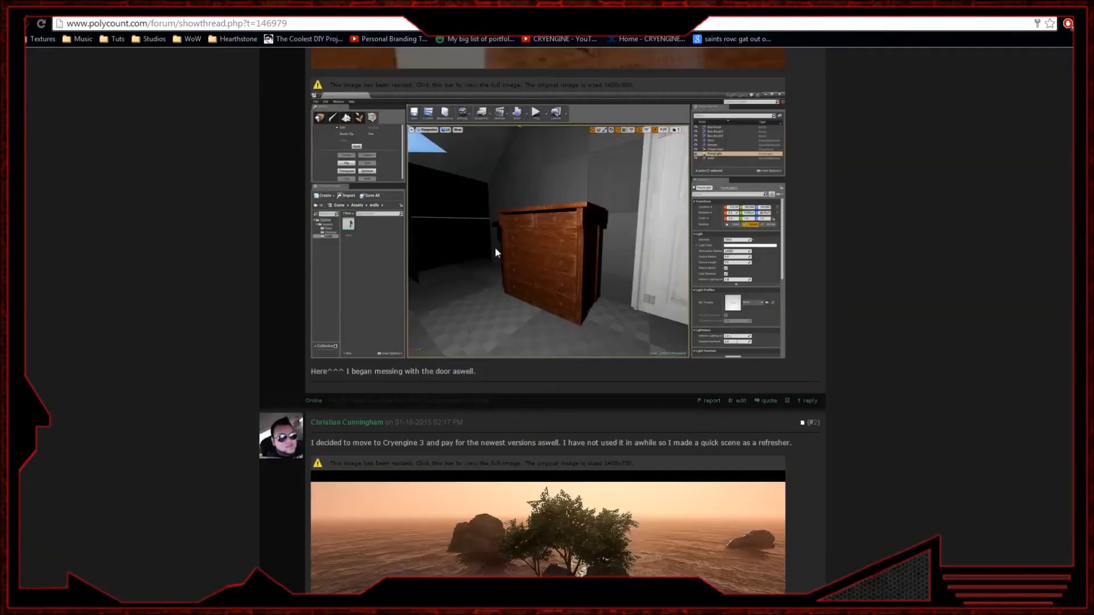
{"action": "scroll", "coordinate": [557, 239], "scroll_direction": "down", "scroll_amount": 20}
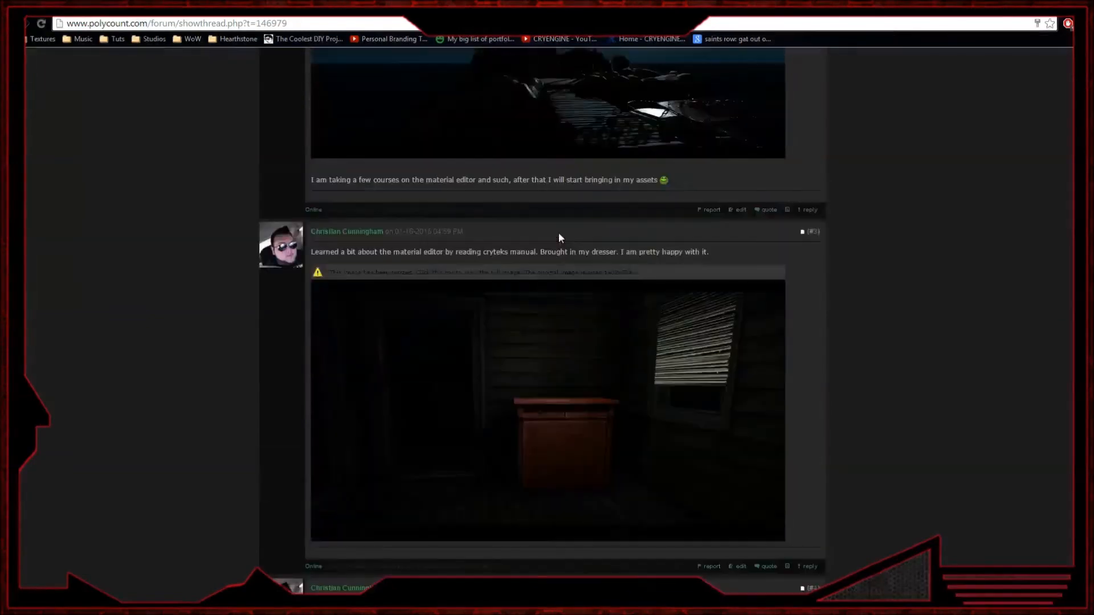
{"action": "scroll", "coordinate": [558, 238], "scroll_direction": "down", "scroll_amount": 18}
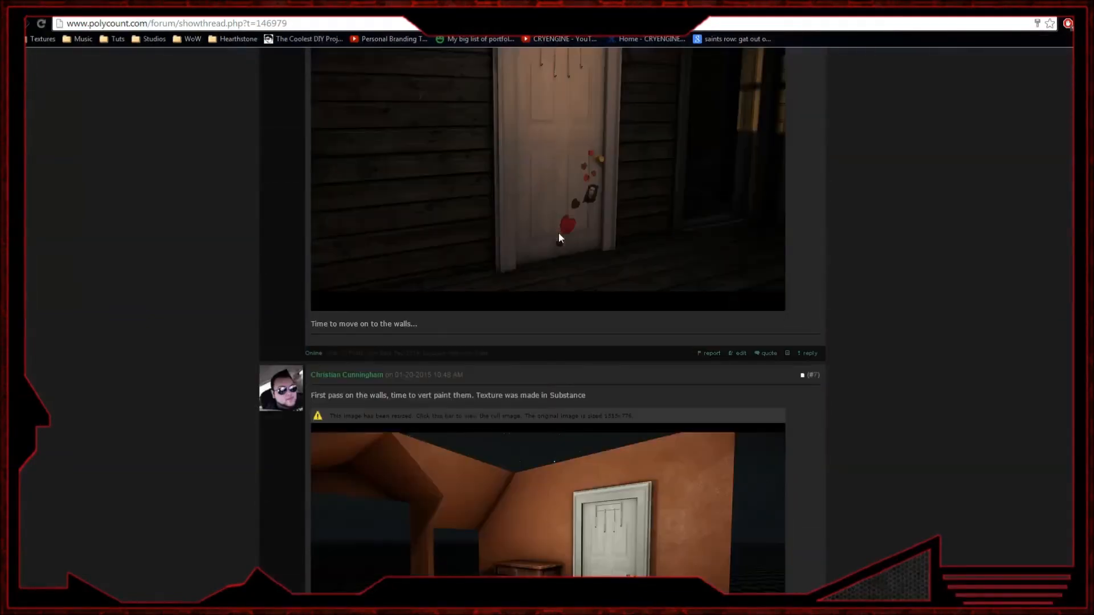
{"action": "scroll", "coordinate": [636, 281], "scroll_direction": "down", "scroll_amount": 4}
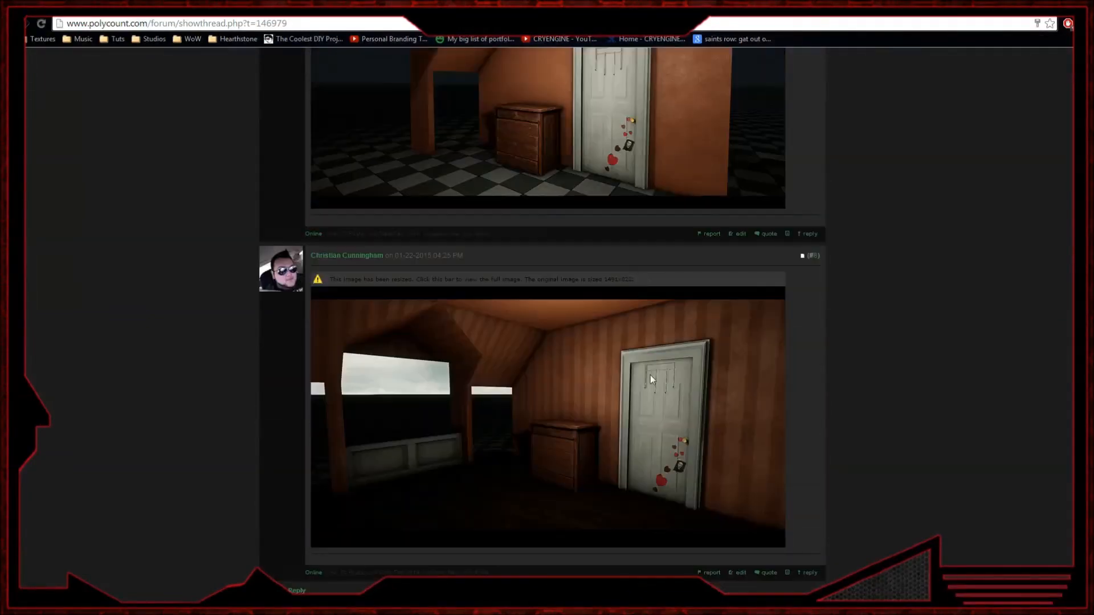
{"action": "scroll", "coordinate": [638, 375], "scroll_direction": "down", "scroll_amount": 6}
{"action": "scroll", "coordinate": [640, 364], "scroll_direction": "up", "scroll_amount": 20}
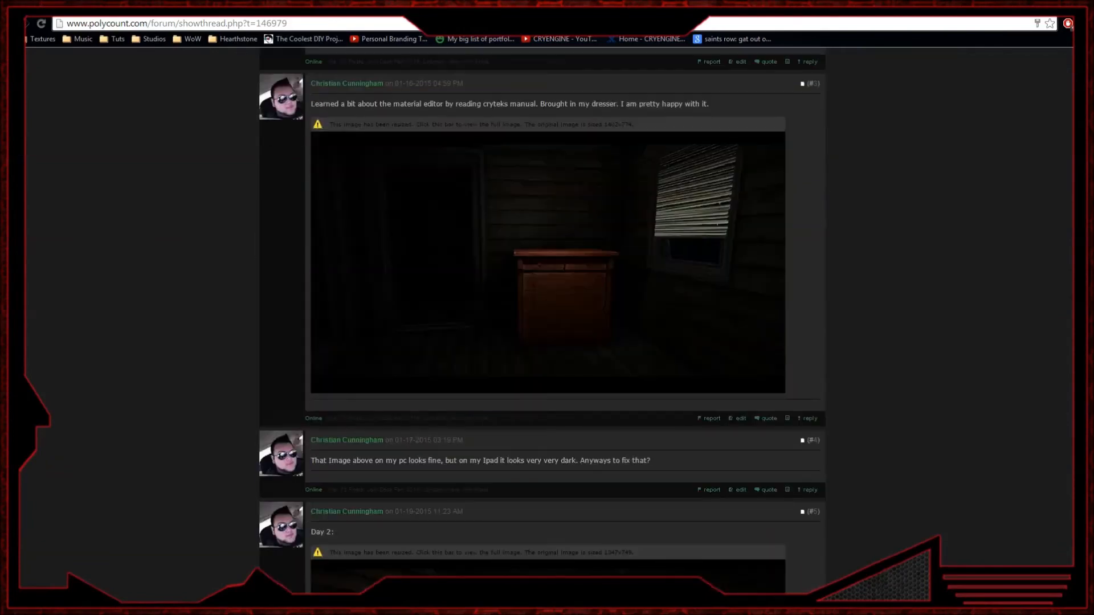